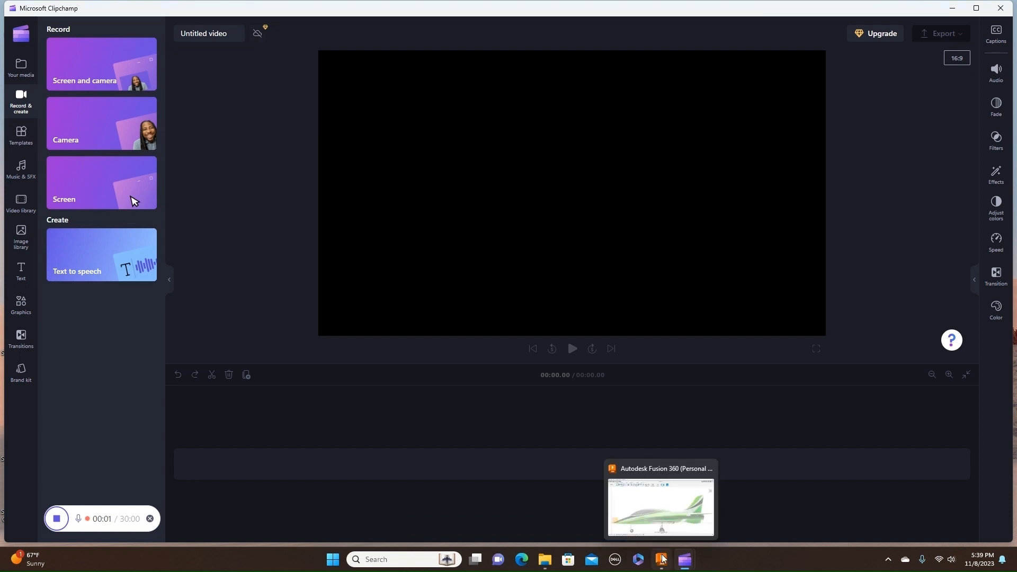
Step: Switch to Autodesk Fusion 360 and start a new sketch on the vertical origin plane at the nose in the side view
{"action": "left_click", "coordinate": [661, 560]}
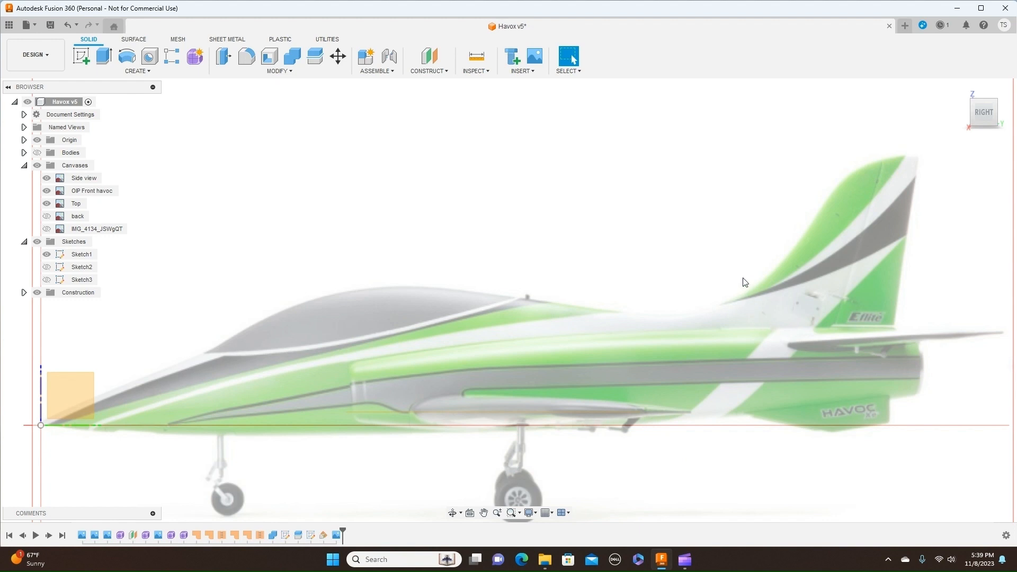
{"action": "scroll", "coordinate": [744, 282], "scroll_direction": "down", "scroll_amount": 2}
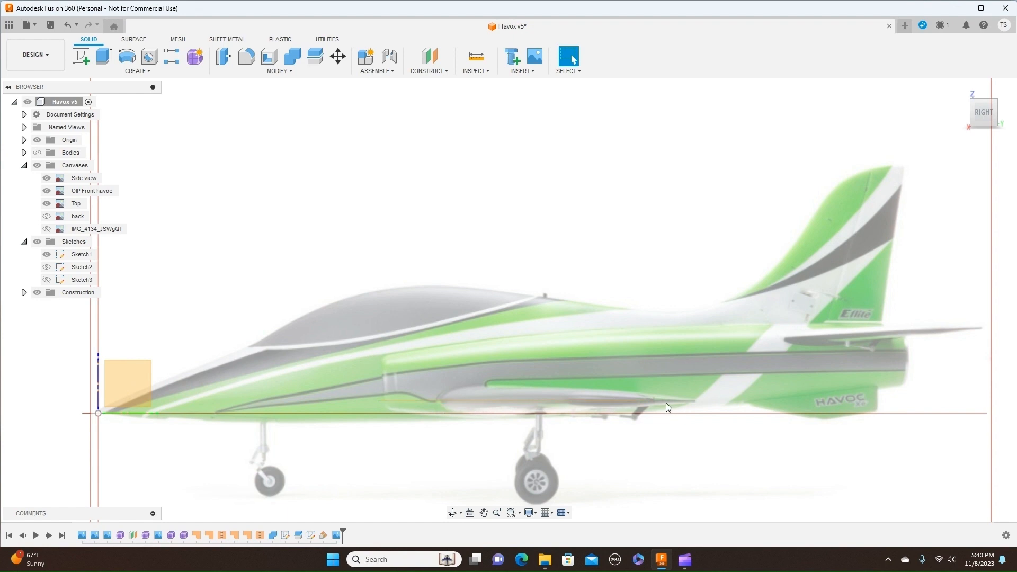
{"action": "scroll", "coordinate": [661, 407], "scroll_direction": "up", "scroll_amount": 2}
{"action": "scroll", "coordinate": [660, 403], "scroll_direction": "down", "scroll_amount": 1}
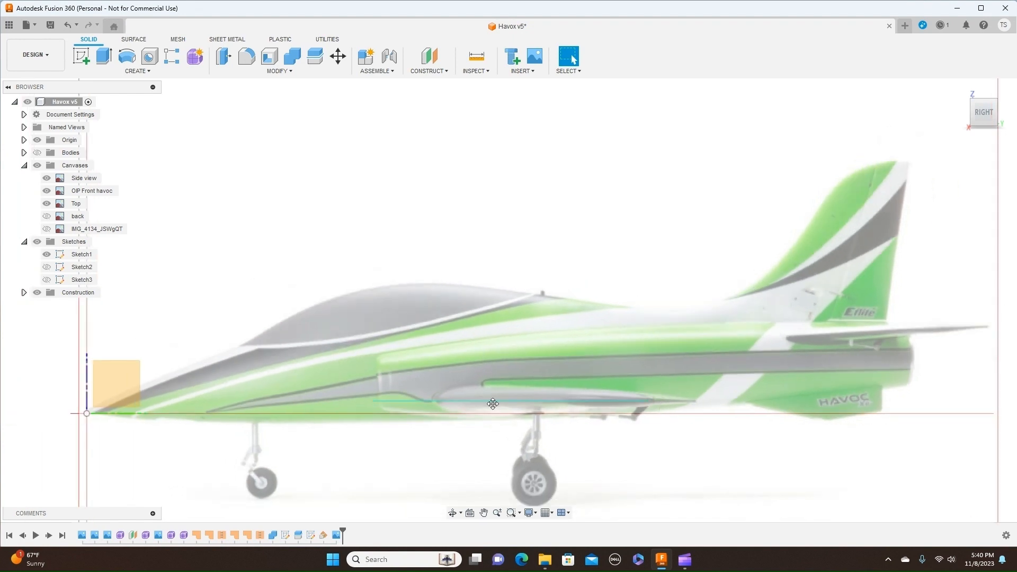
{"action": "left_click", "coordinate": [81, 60]}
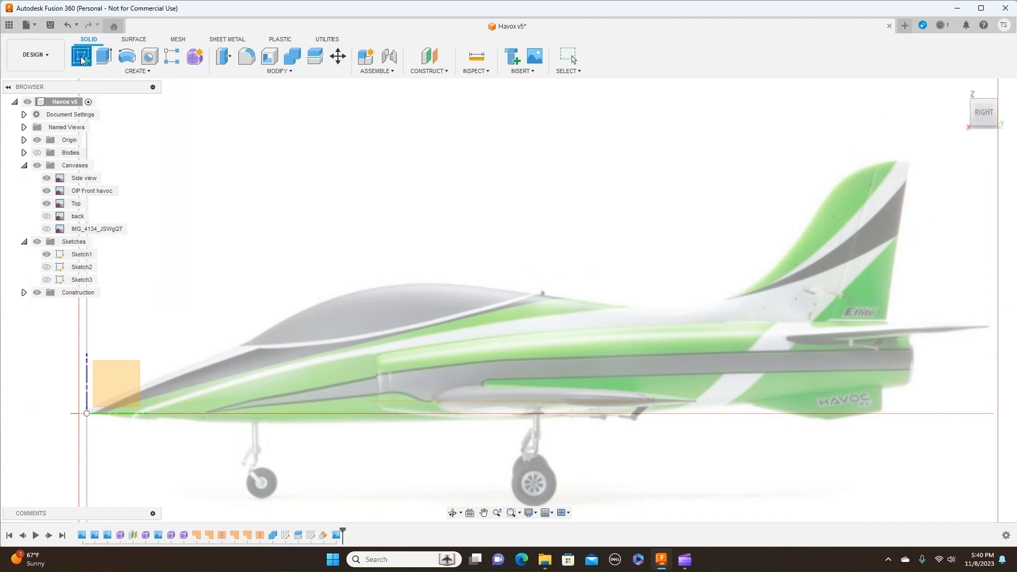
{"action": "left_click", "coordinate": [125, 396]}
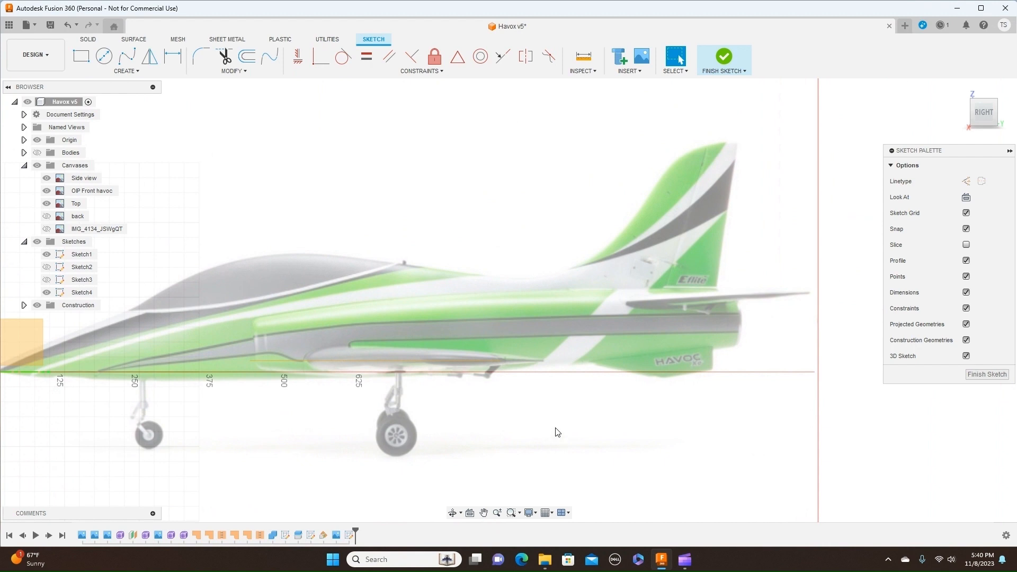
Step: Draw a horizontal line about 390 mm long along the wing root, from its leading edge to its trailing edge
{"action": "key", "text": "l"}
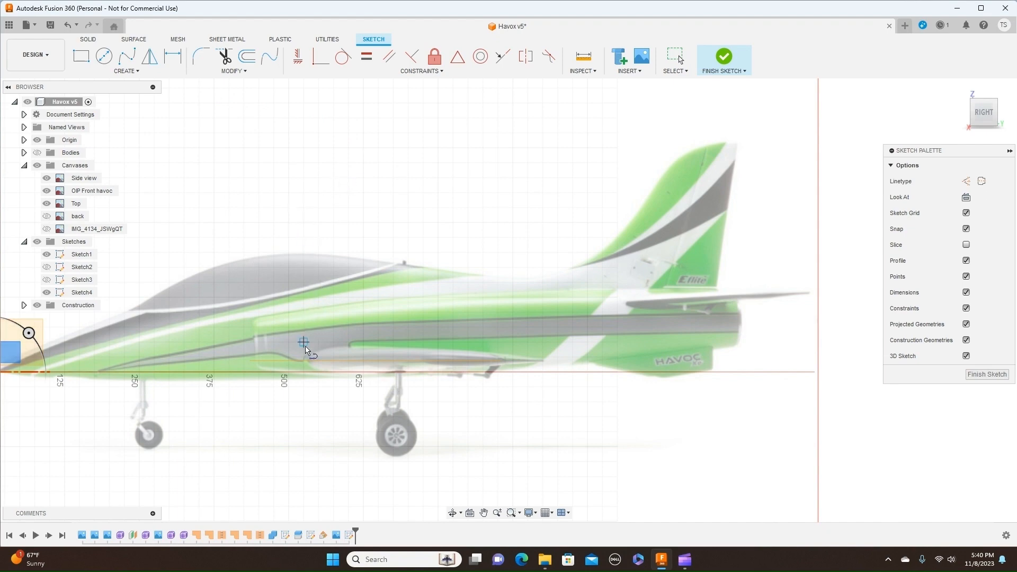
{"action": "scroll", "coordinate": [307, 350], "scroll_direction": "up", "scroll_amount": 4}
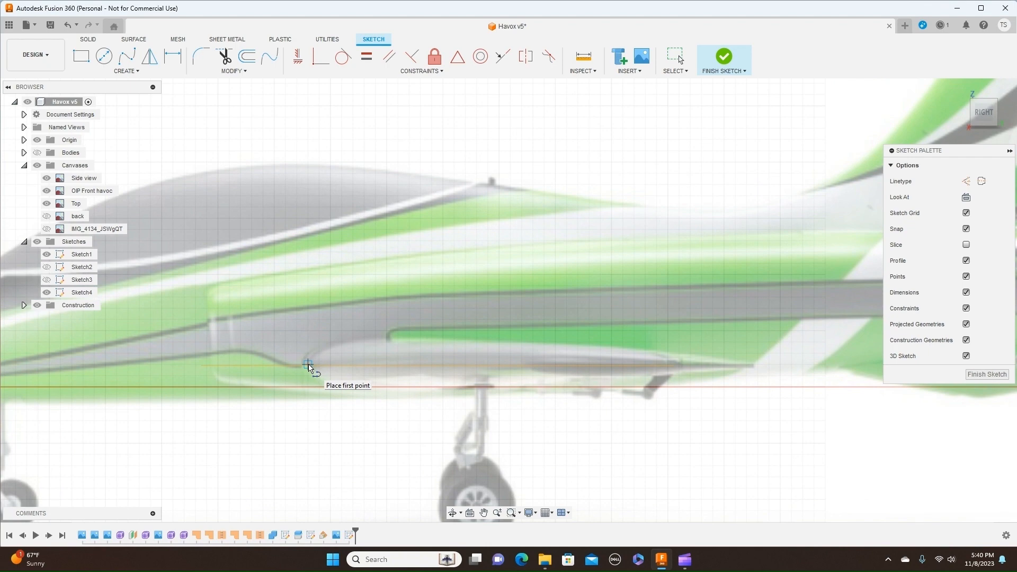
{"action": "left_click", "coordinate": [308, 365]}
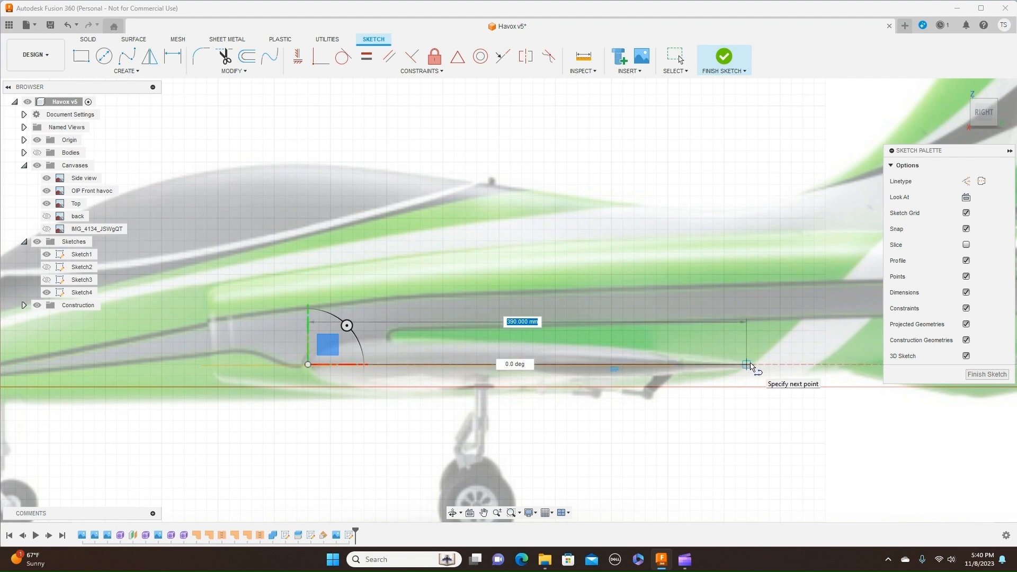
{"action": "left_click", "coordinate": [751, 366]}
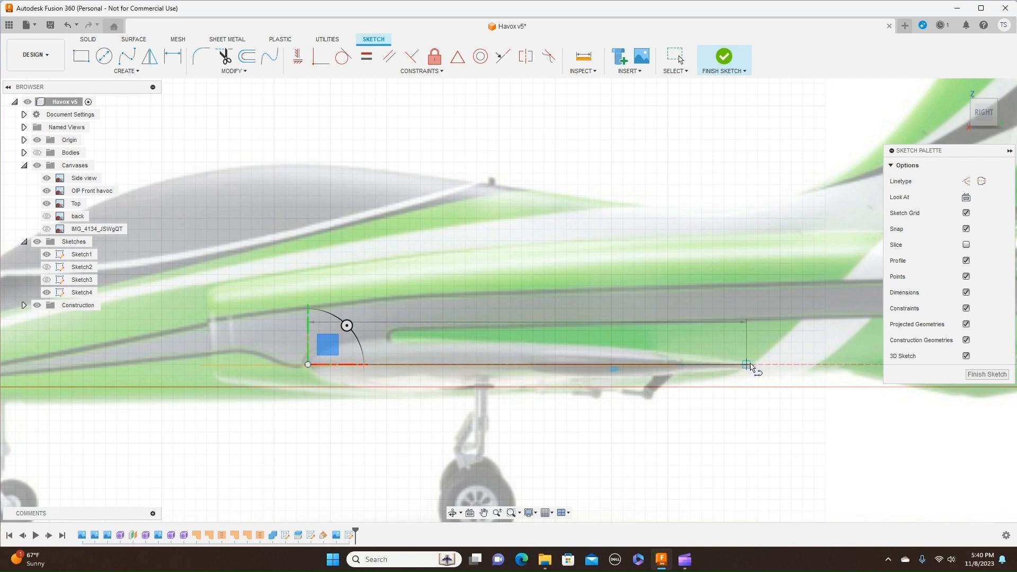
{"action": "right_click", "coordinate": [748, 364]}
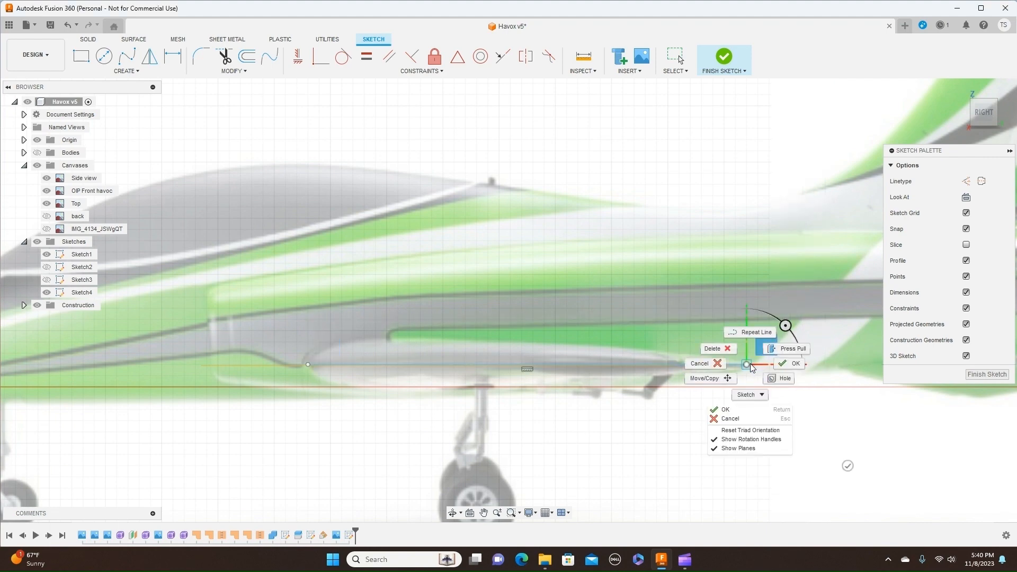
{"action": "left_click", "coordinate": [780, 363]}
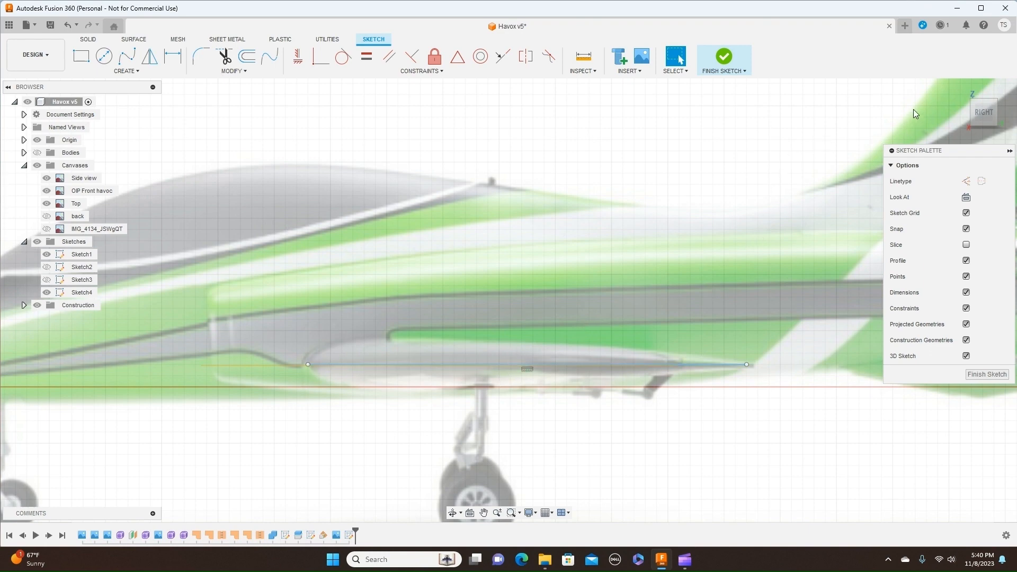
Step: From the top view, move the wing line's front endpoint forward to Y 480 mm
{"action": "left_click", "coordinate": [984, 99]}
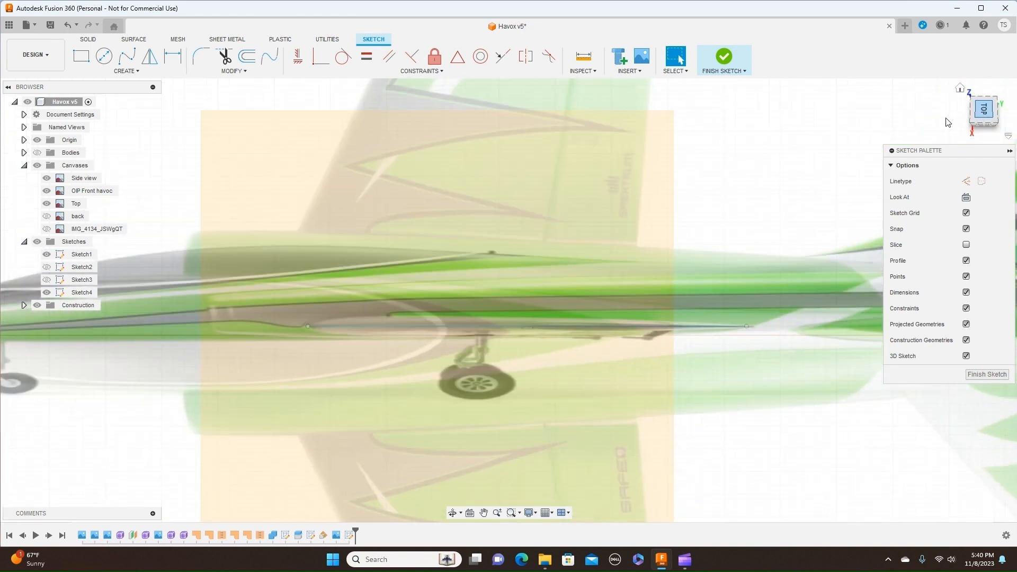
{"action": "scroll", "coordinate": [752, 227], "scroll_direction": "down", "scroll_amount": 4}
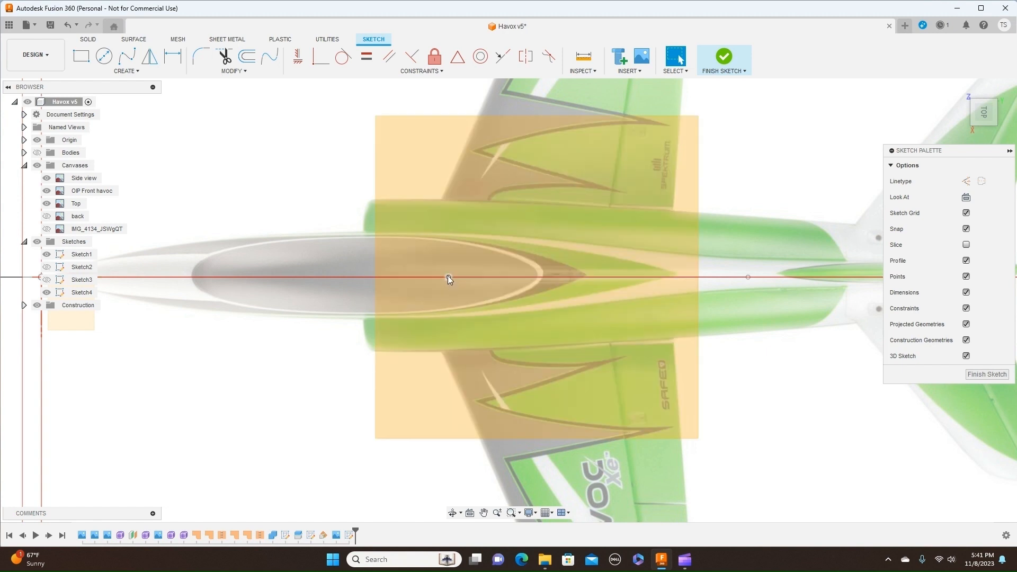
{"action": "left_click_drag", "start_coordinate": [448, 277], "coordinate": [418, 277]}
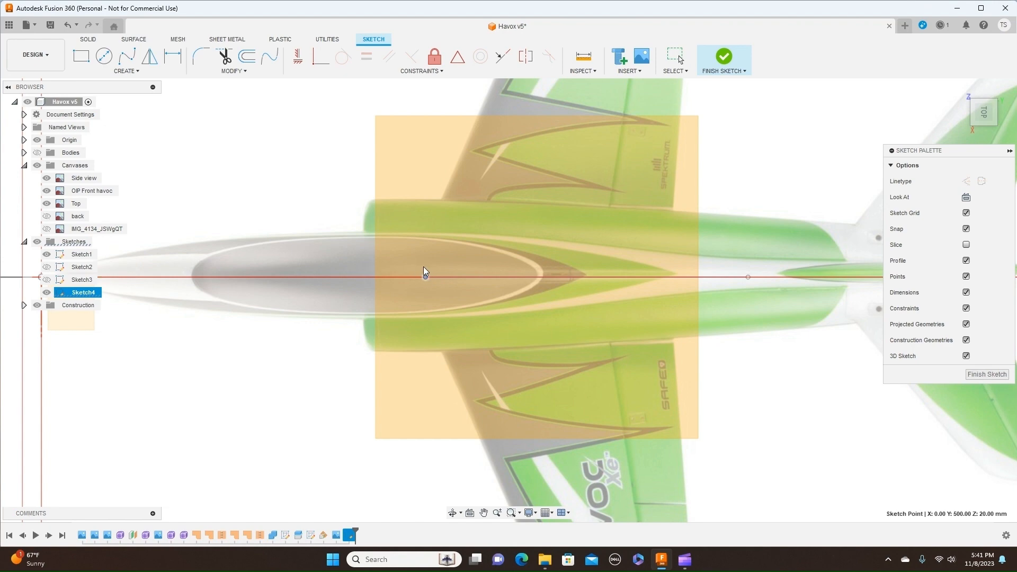
{"action": "key", "text": "Escape"}
{"action": "scroll", "coordinate": [425, 273], "scroll_direction": "up", "scroll_amount": 2}
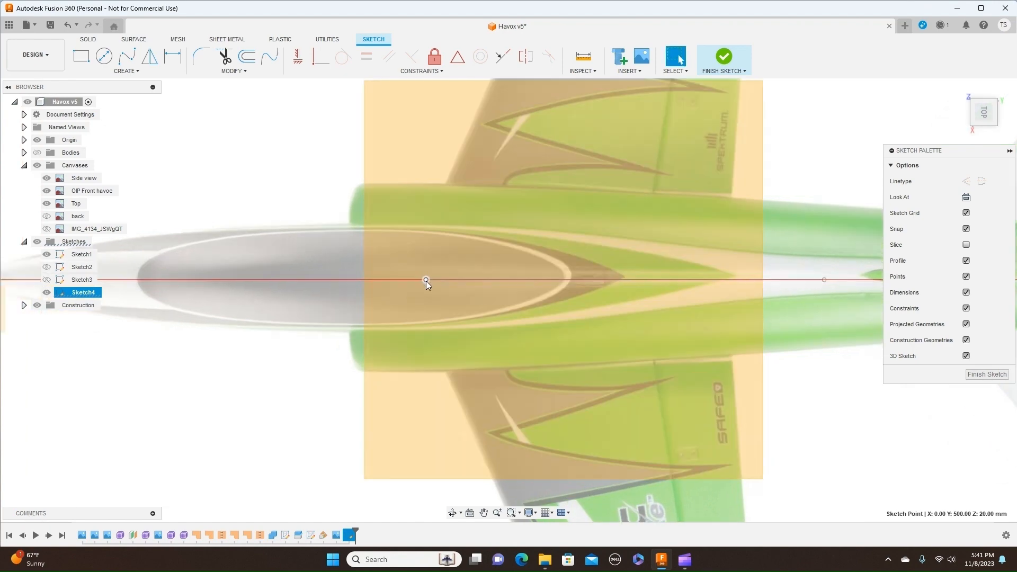
{"action": "left_click_drag", "start_coordinate": [426, 280], "coordinate": [404, 279]}
{"action": "key", "text": "Escape"}
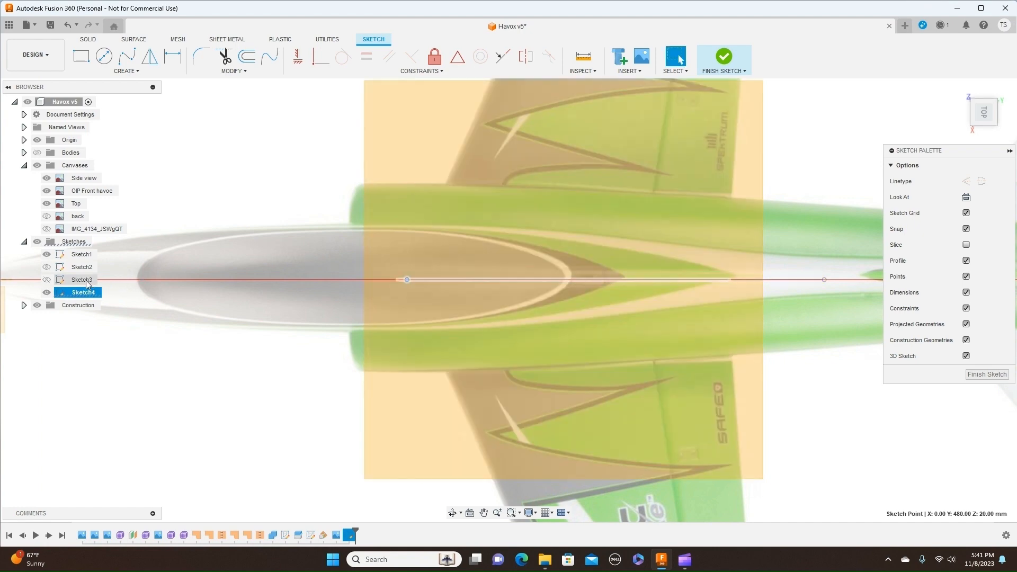
Step: With the construction planes hidden, move the line's rear endpoint forward to Y 820 mm and finish the sketch
{"action": "left_click", "coordinate": [38, 305]}
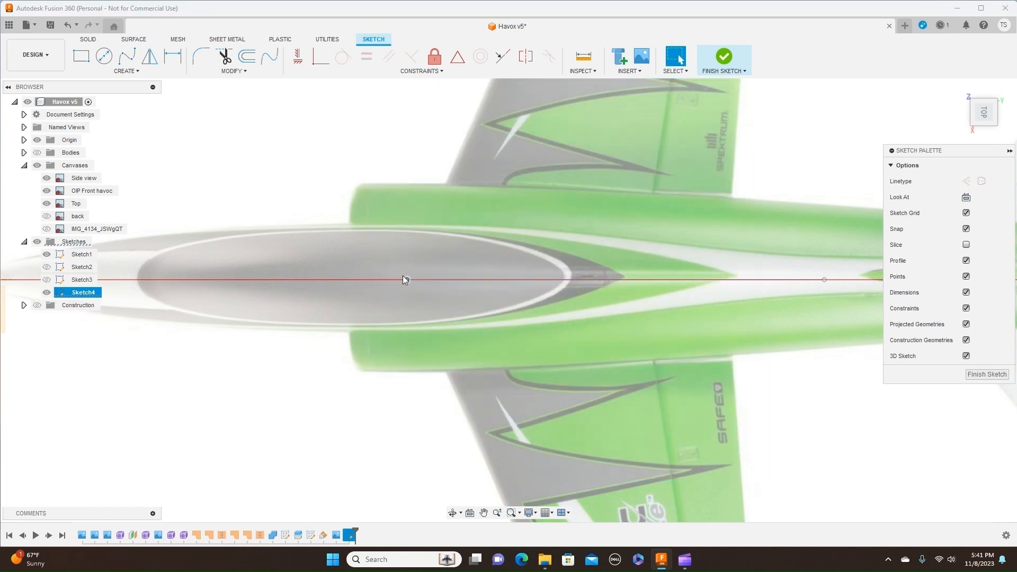
{"action": "left_click", "coordinate": [815, 280]}
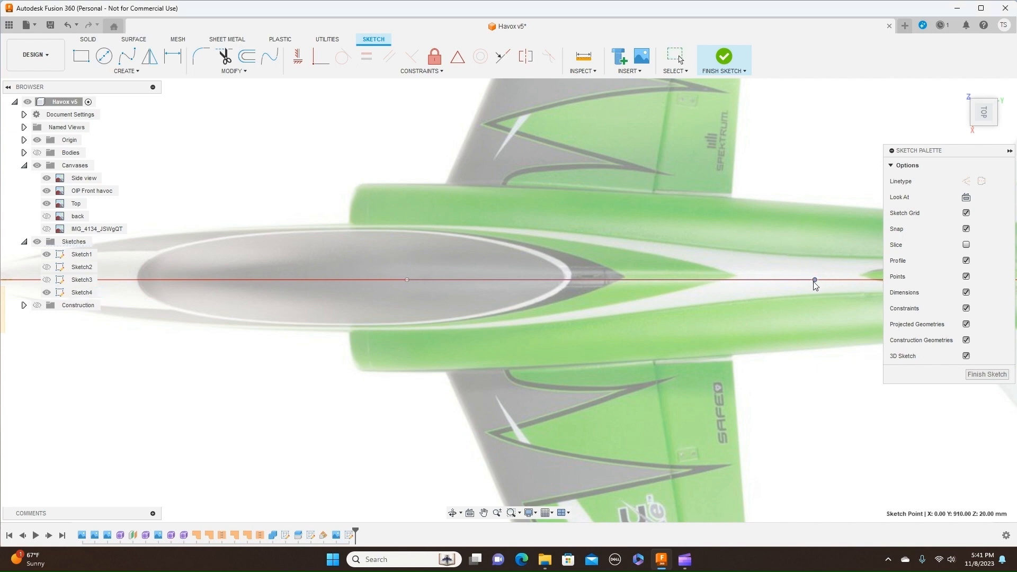
{"action": "left_click_drag", "start_coordinate": [770, 287], "coordinate": [732, 286]}
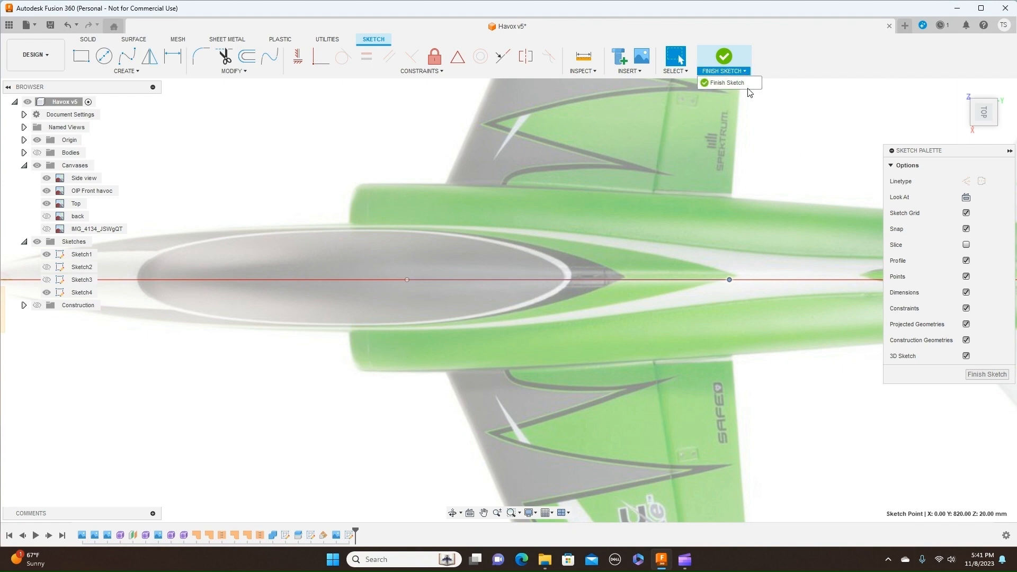
{"action": "left_click", "coordinate": [747, 74]}
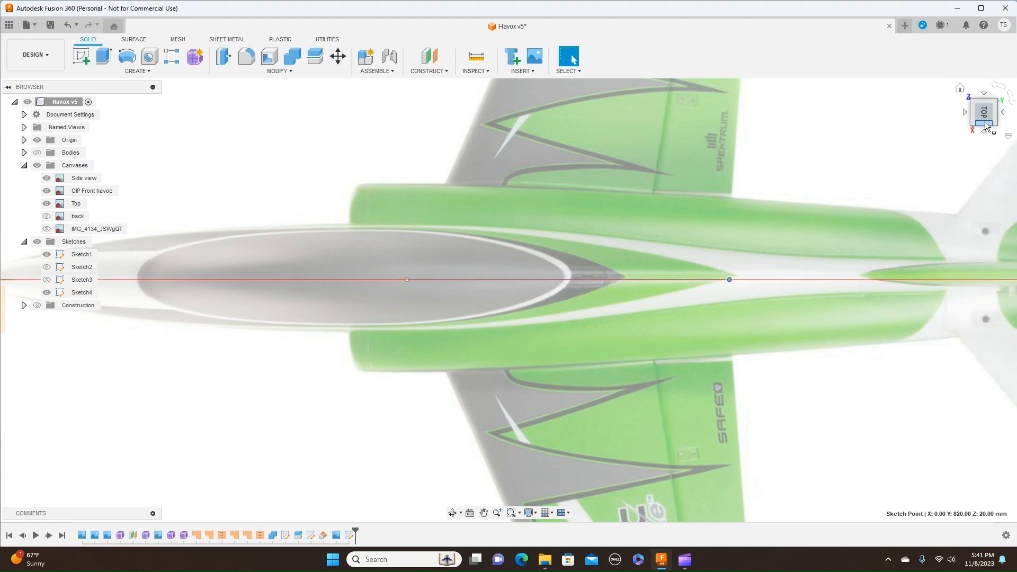
Step: Create a construction plane at an angle of 0 deg through the wing sketch line, with the construction planes shown
{"action": "mouse_move", "coordinate": [988, 116]}
{"action": "left_mouse_down"}
{"action": "mouse_move", "coordinate": [997, 98]}
{"action": "mouse_move", "coordinate": [997, 113]}
{"action": "left_mouse_up"}
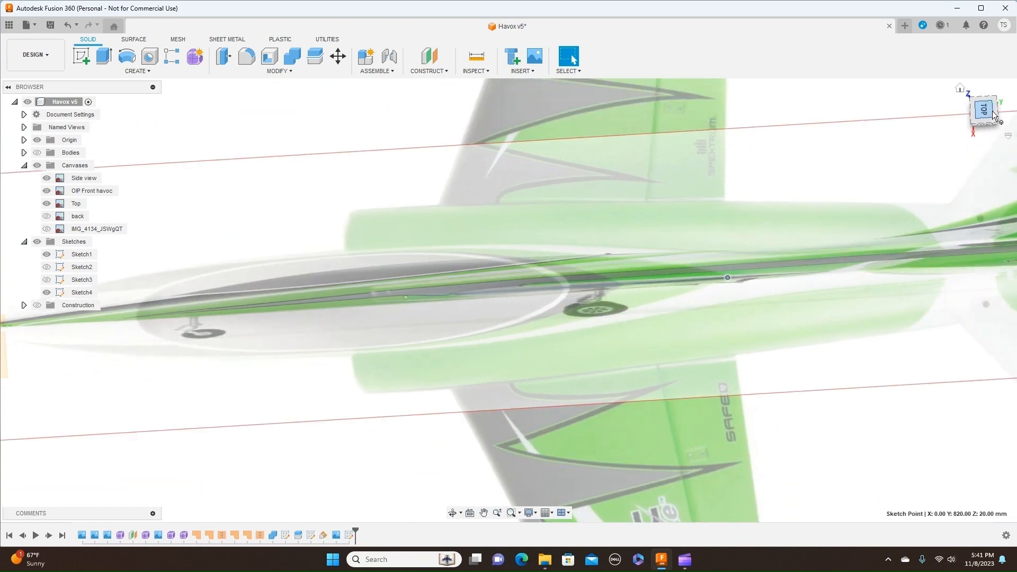
{"action": "left_click", "coordinate": [987, 113]}
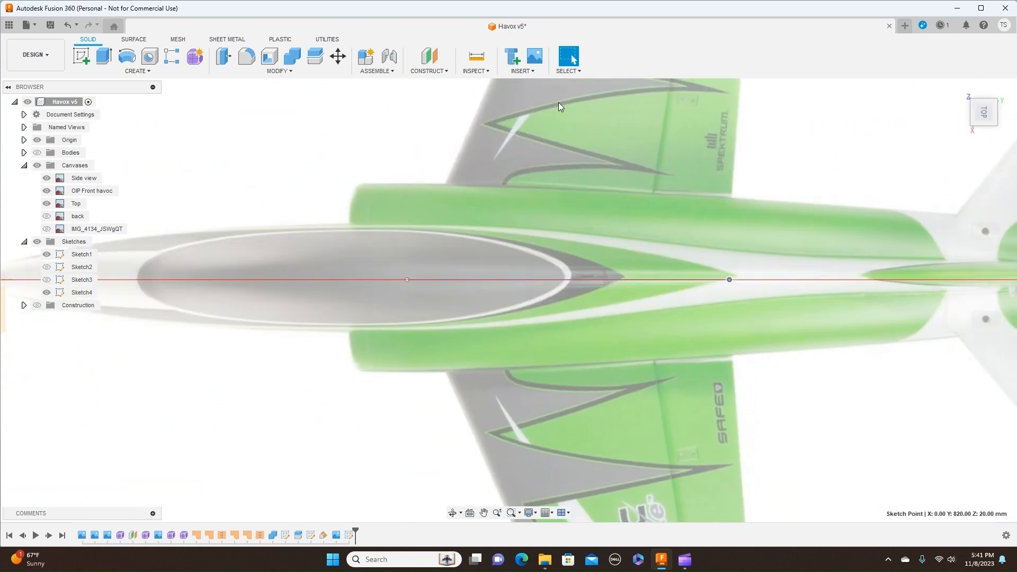
{"action": "left_click", "coordinate": [446, 72]}
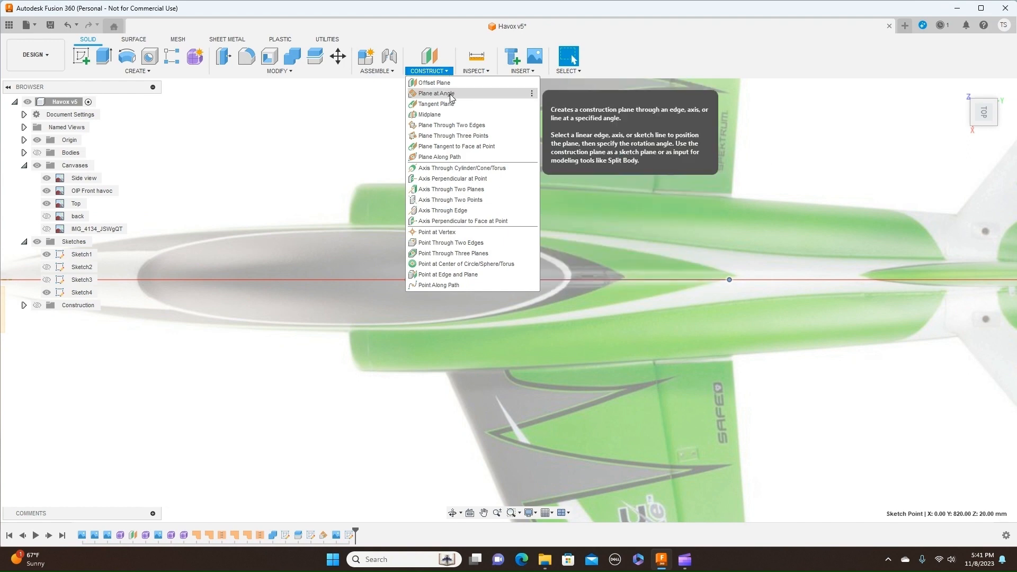
{"action": "left_click", "coordinate": [451, 95]}
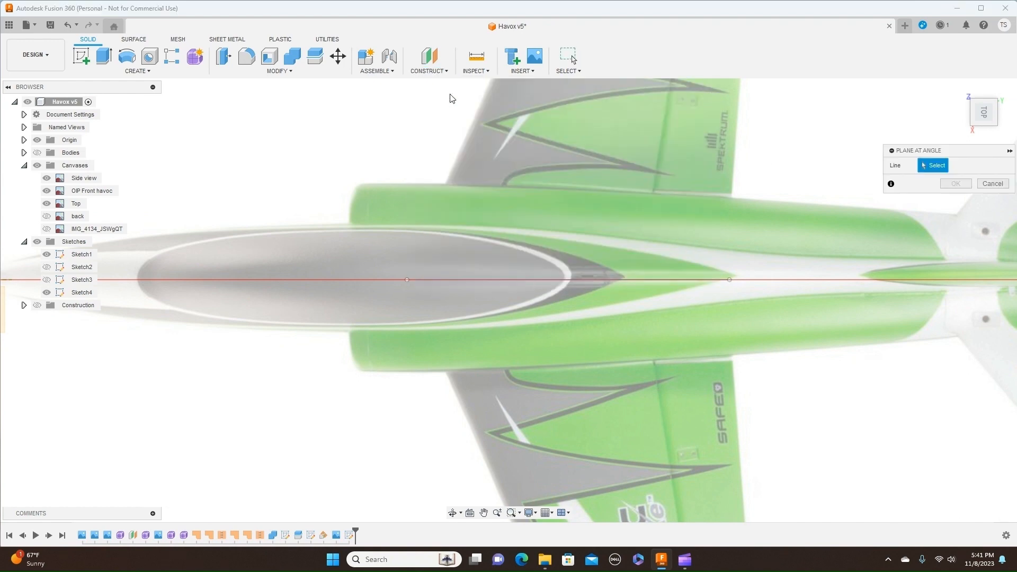
{"action": "left_click", "coordinate": [566, 282]}
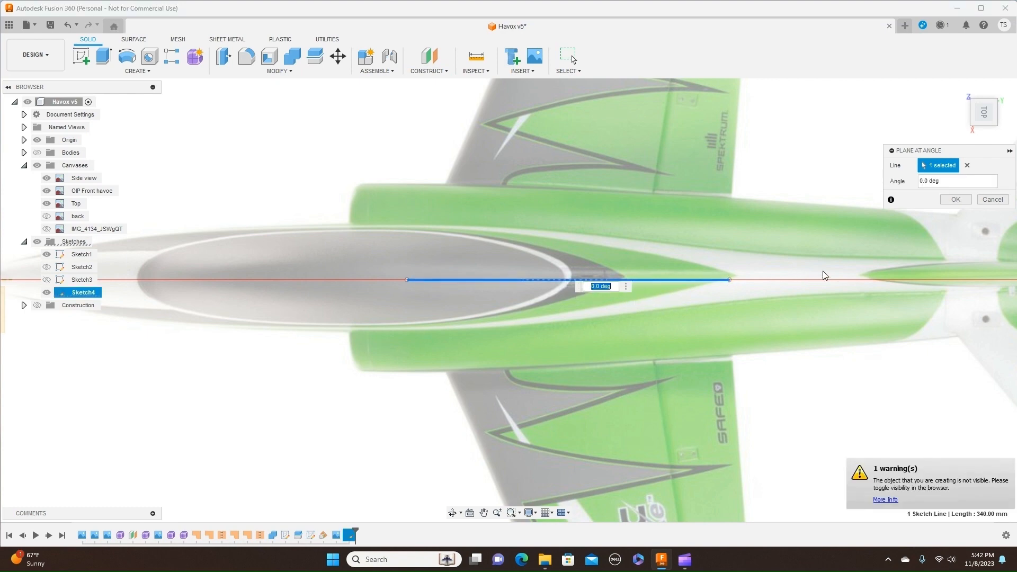
{"action": "left_click", "coordinate": [37, 305]}
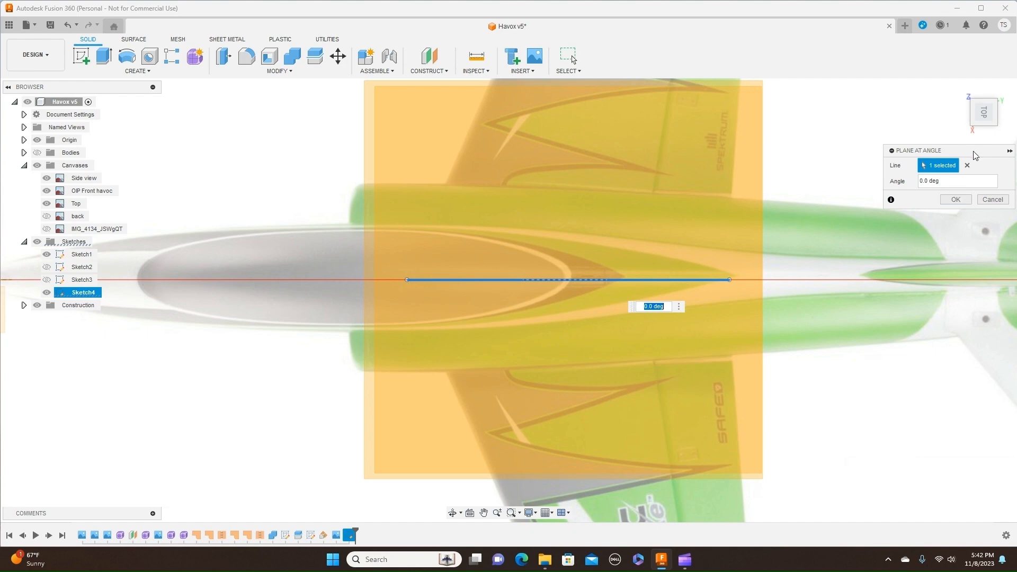
{"action": "left_click", "coordinate": [958, 201]}
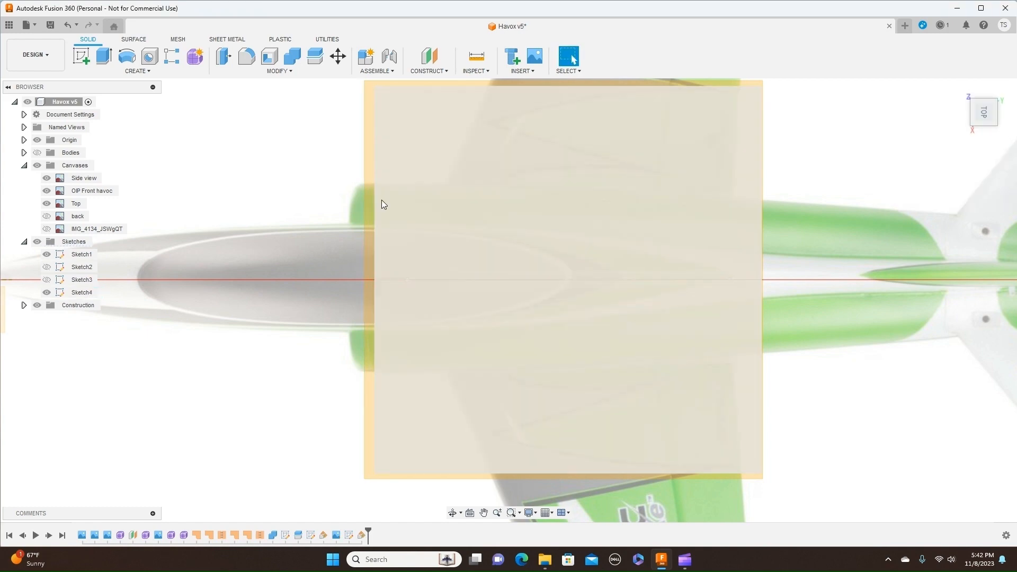
Step: Hide Plane2 and the new angled plane individually, keeping Sketch4 visible
{"action": "left_click", "coordinate": [48, 295]}
{"action": "left_click", "coordinate": [48, 297]}
{"action": "left_click", "coordinate": [47, 293]}
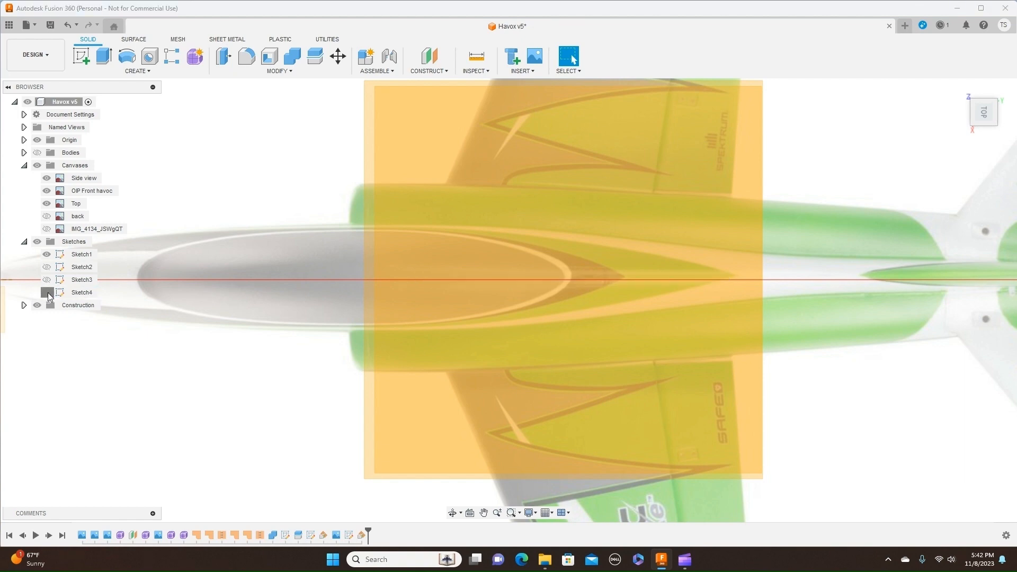
{"action": "left_click", "coordinate": [25, 305]}
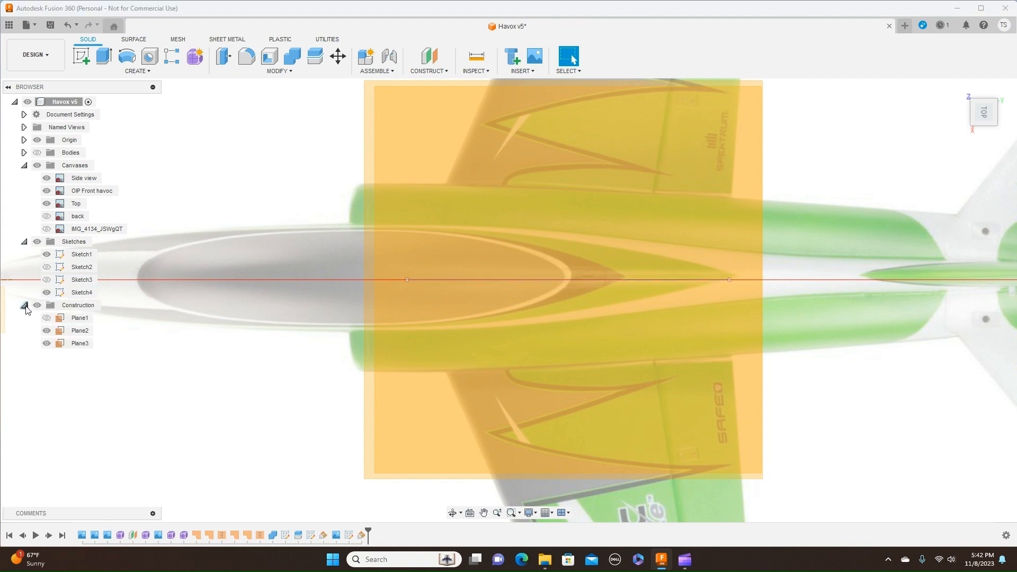
{"action": "left_click", "coordinate": [47, 343]}
{"action": "left_click", "coordinate": [46, 330]}
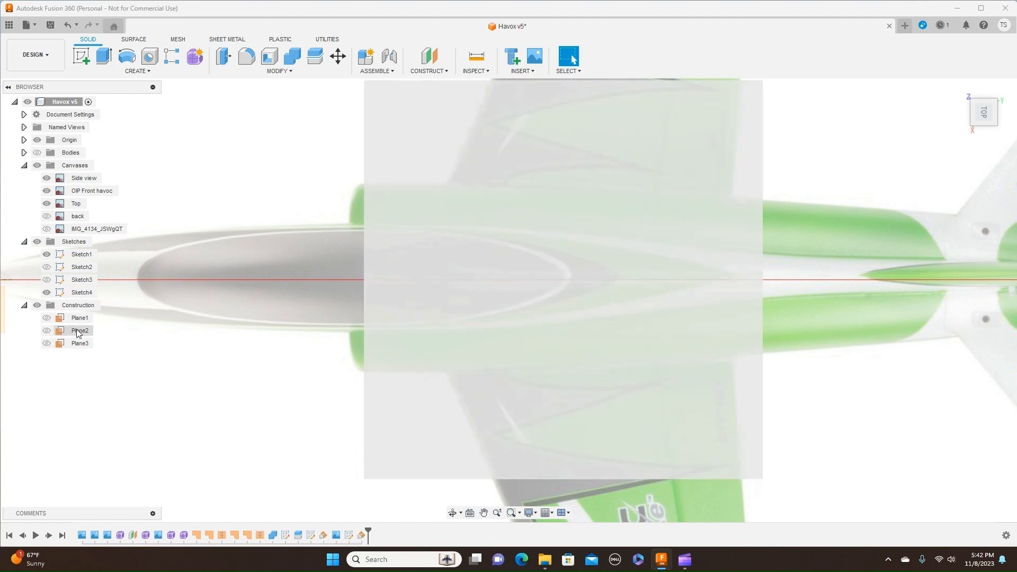
Step: Delete the angled construction plane Plane3
{"action": "left_click", "coordinate": [57, 344]}
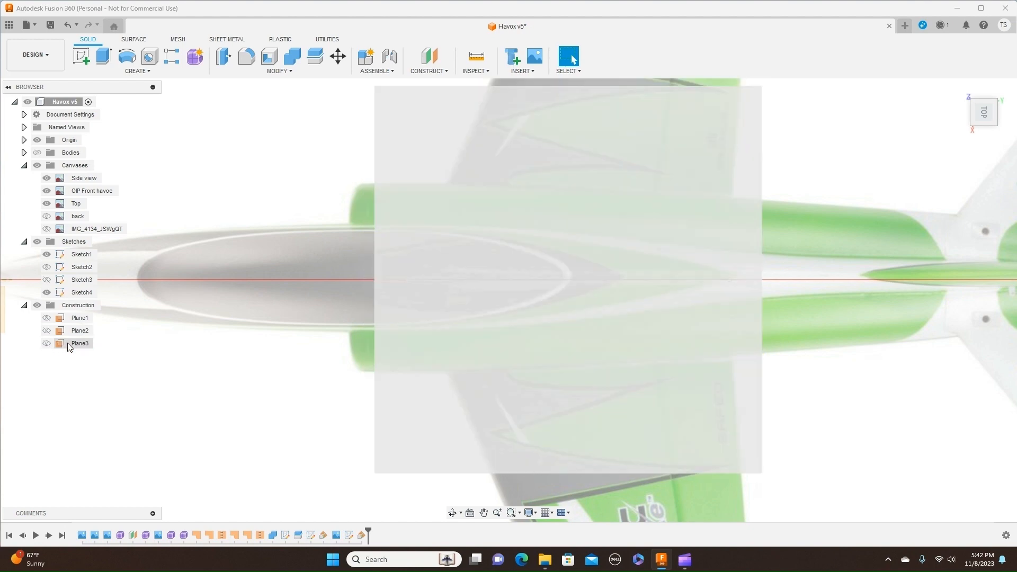
{"action": "right_click", "coordinate": [59, 345]}
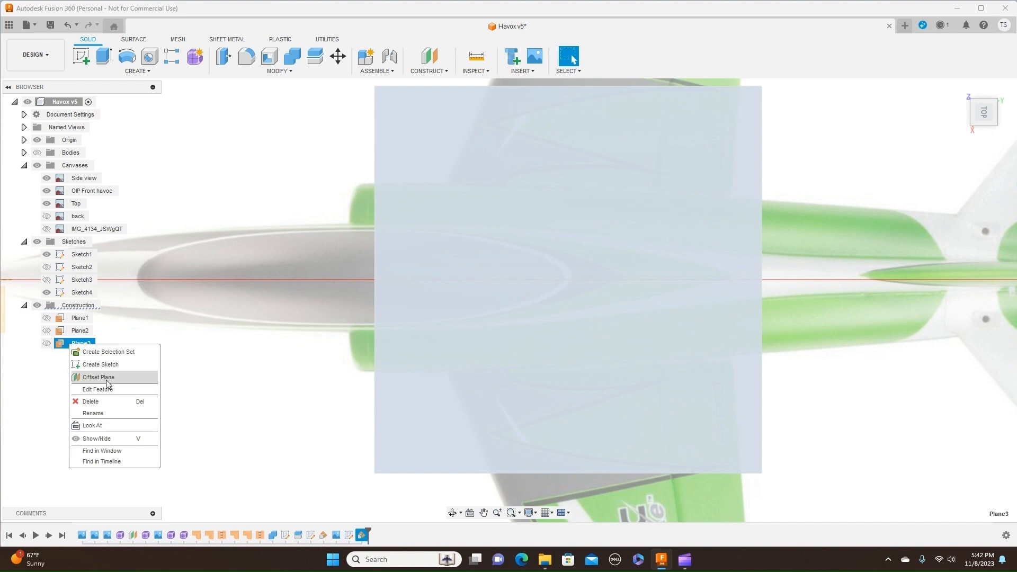
{"action": "left_click", "coordinate": [108, 402]}
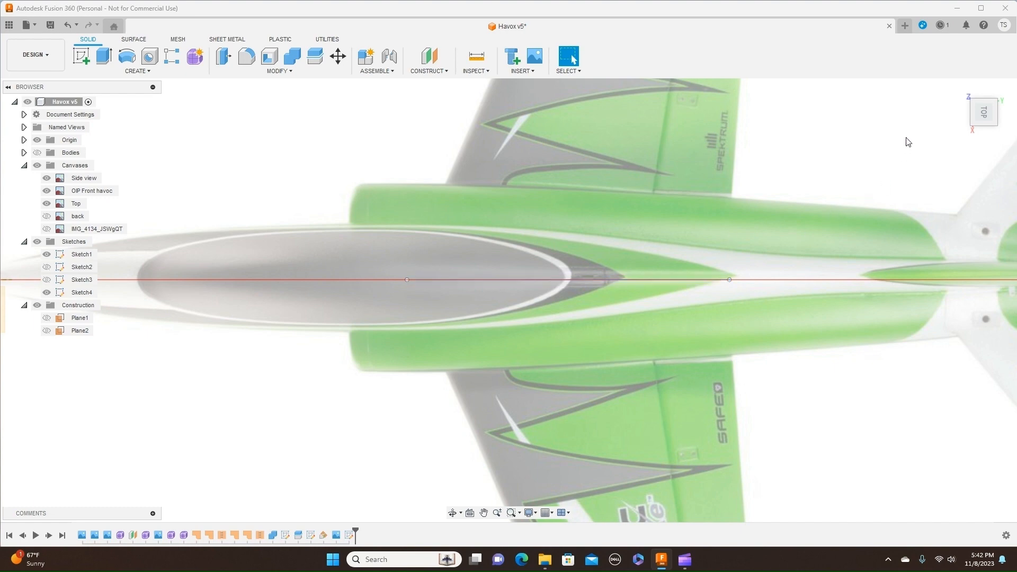
Step: From the right side view, insert the image IMG_4134 from the Desktop as a canvas on the YZ plane
{"action": "mouse_move", "coordinate": [986, 127]}
{"action": "scroll", "coordinate": [899, 286], "scroll_direction": "down", "scroll_amount": 3}
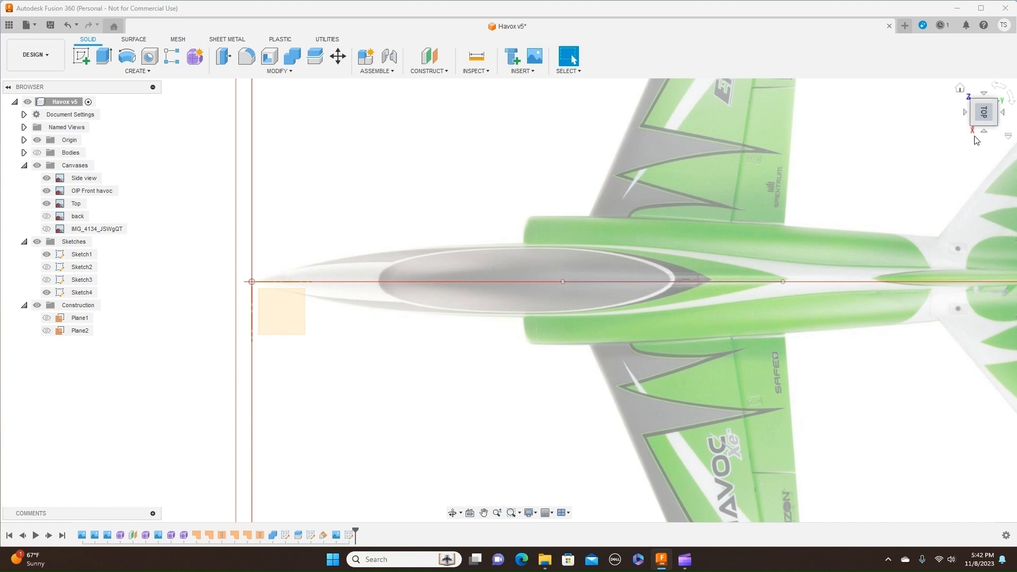
{"action": "left_click", "coordinate": [984, 131]}
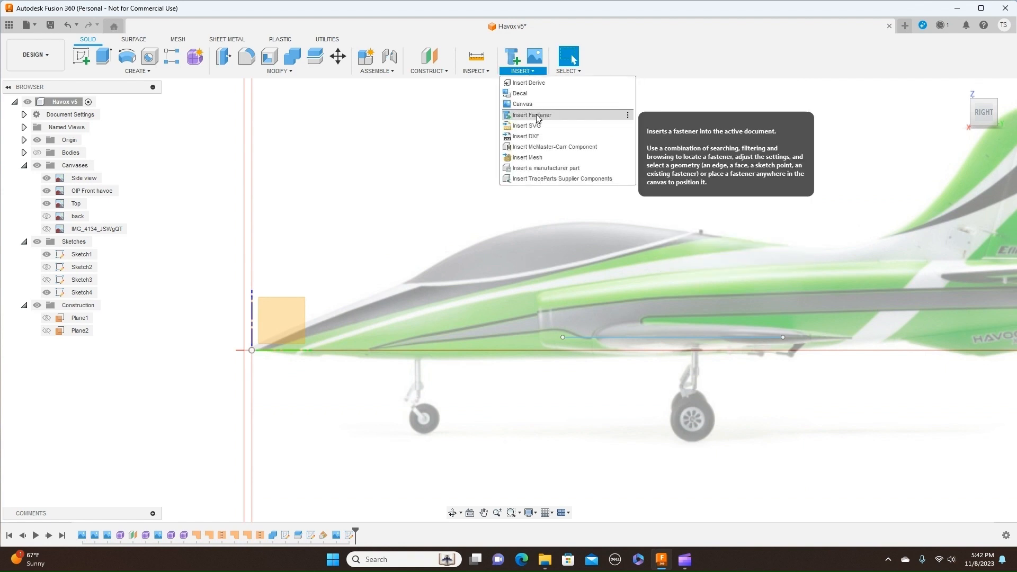
{"action": "left_click", "coordinate": [538, 104]}
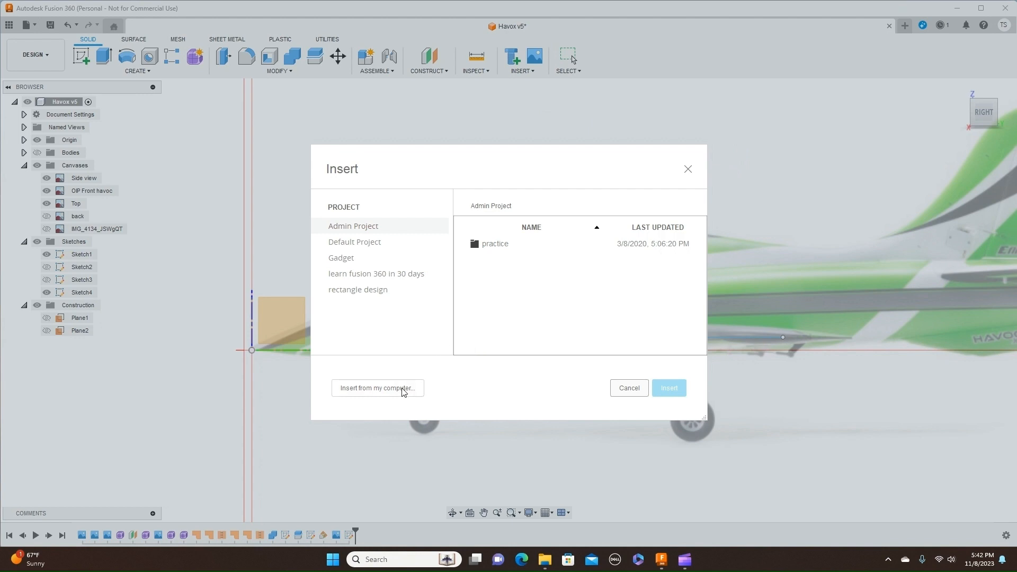
{"action": "left_click", "coordinate": [378, 388]}
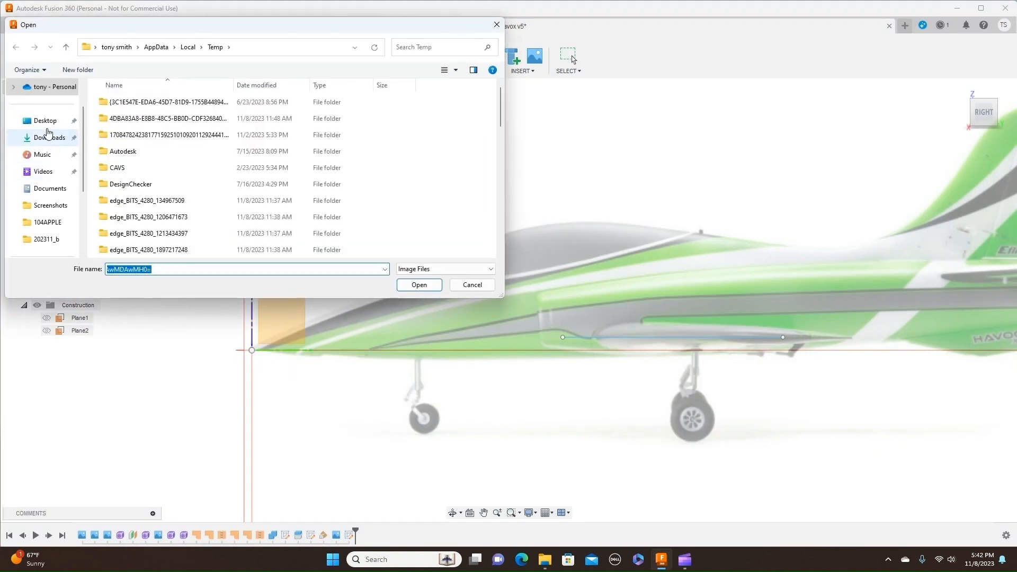
{"action": "left_click", "coordinate": [46, 122]}
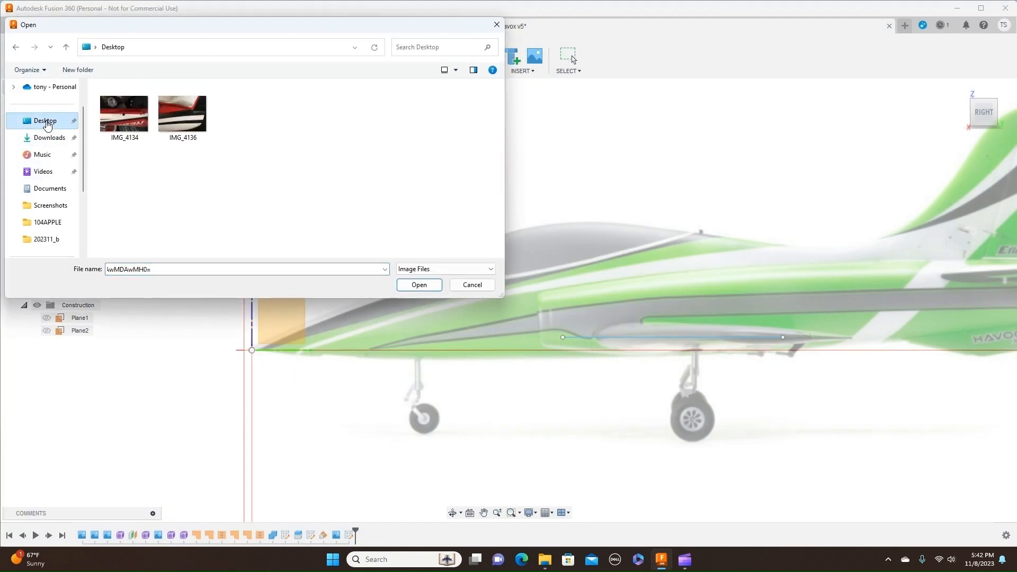
{"action": "left_click", "coordinate": [126, 118]}
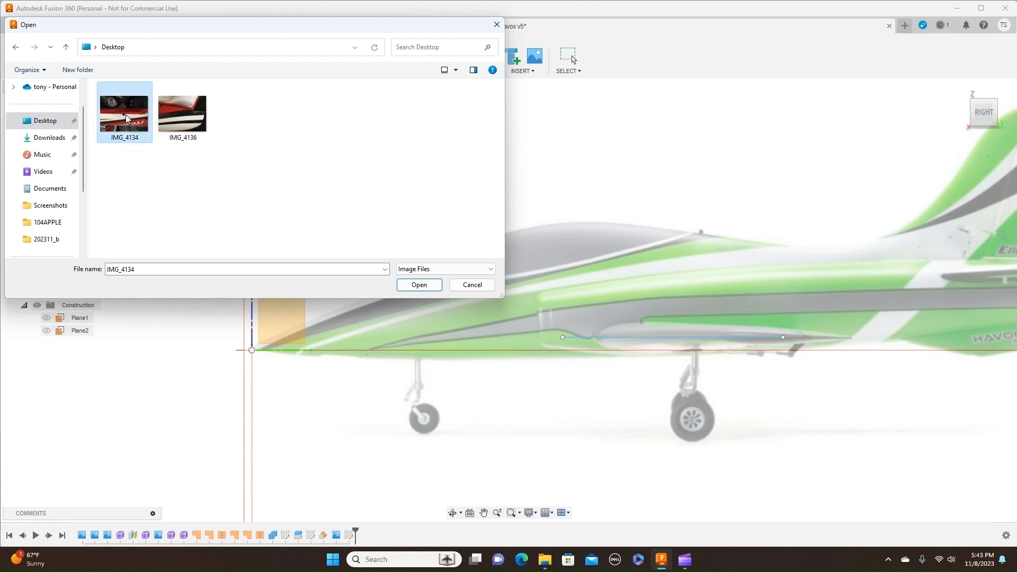
{"action": "left_click", "coordinate": [419, 284]}
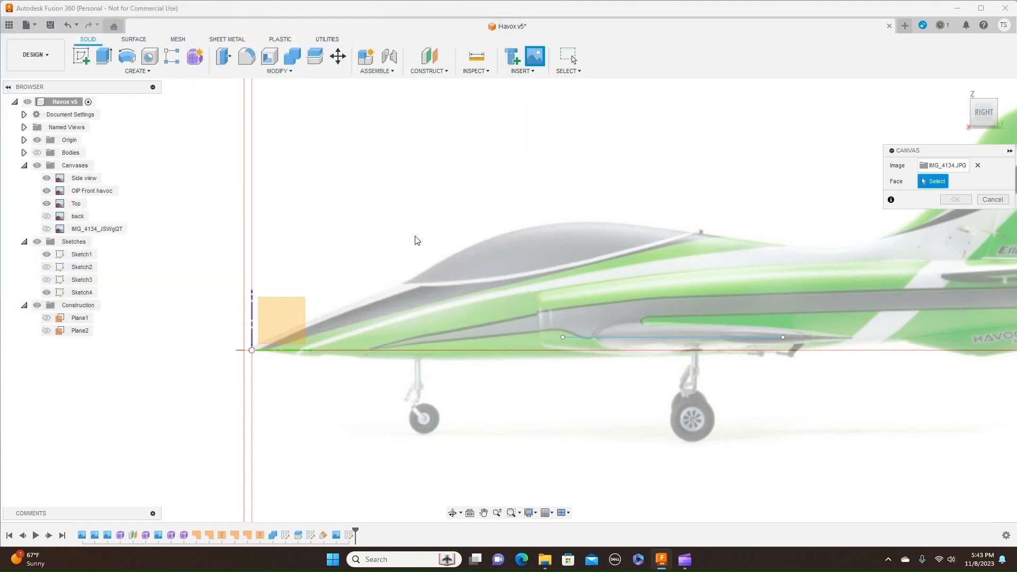
{"action": "left_click", "coordinate": [288, 318]}
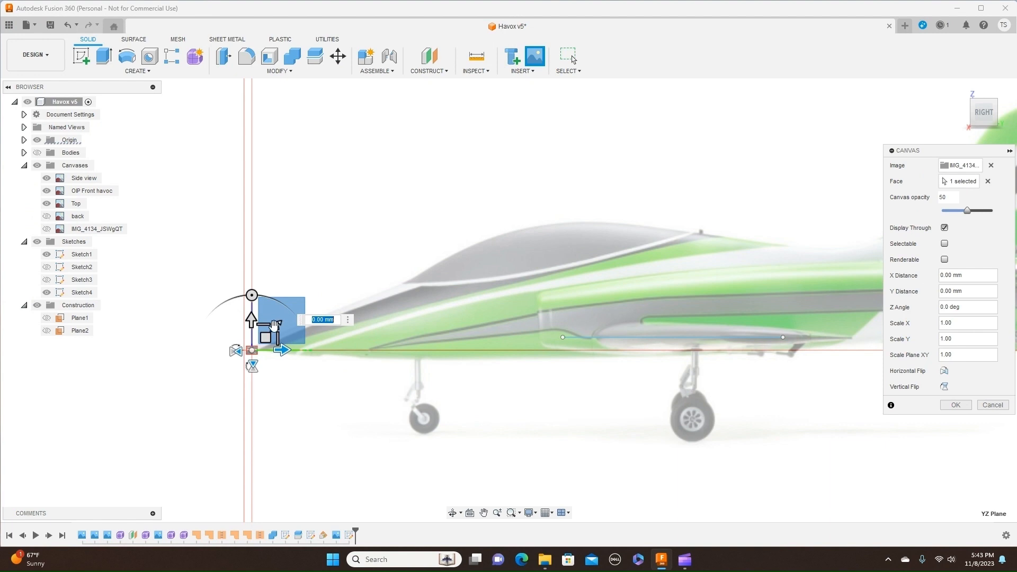
Step: Scale the new canvas uniformly to about 29.8 and move it over the wing area, about X 657 mm and Y -1 mm
{"action": "left_click_drag", "start_coordinate": [274, 325], "coordinate": [629, 344]}
{"action": "scroll", "coordinate": [630, 344], "scroll_direction": "down", "scroll_amount": 3}
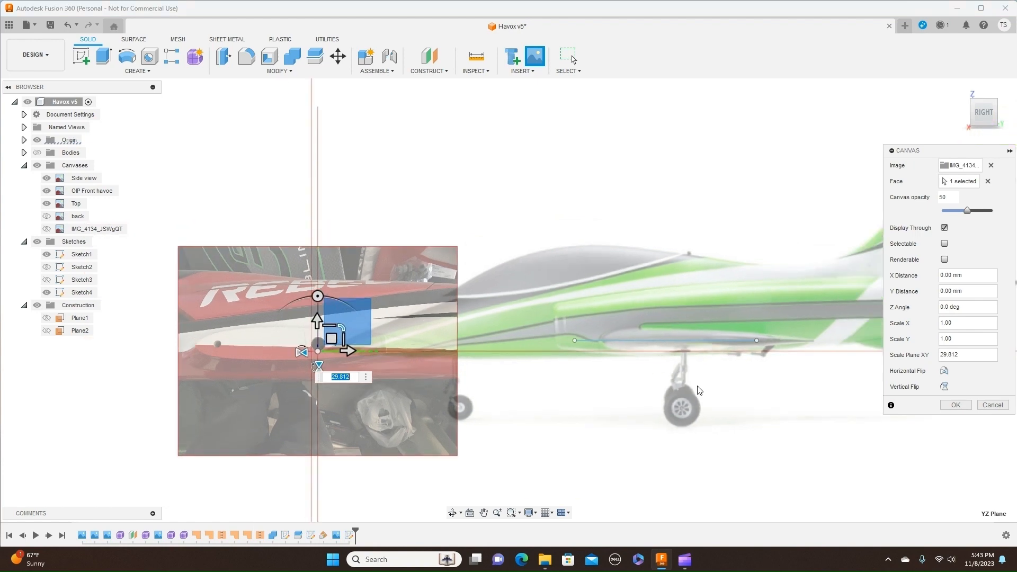
{"action": "middle_click_drag", "start_coordinate": [630, 346], "coordinate": [313, 340]}
{"action": "left_click_drag", "start_coordinate": [170, 333], "coordinate": [588, 334]}
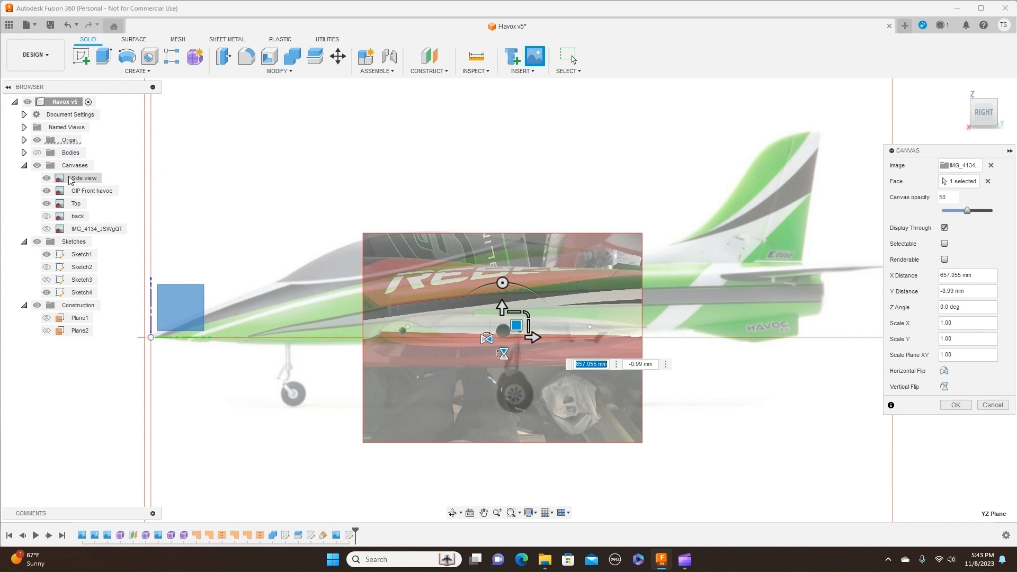
Step: Hide only the Side view canvas, keeping the Canvases folder visible
{"action": "left_click", "coordinate": [37, 165]}
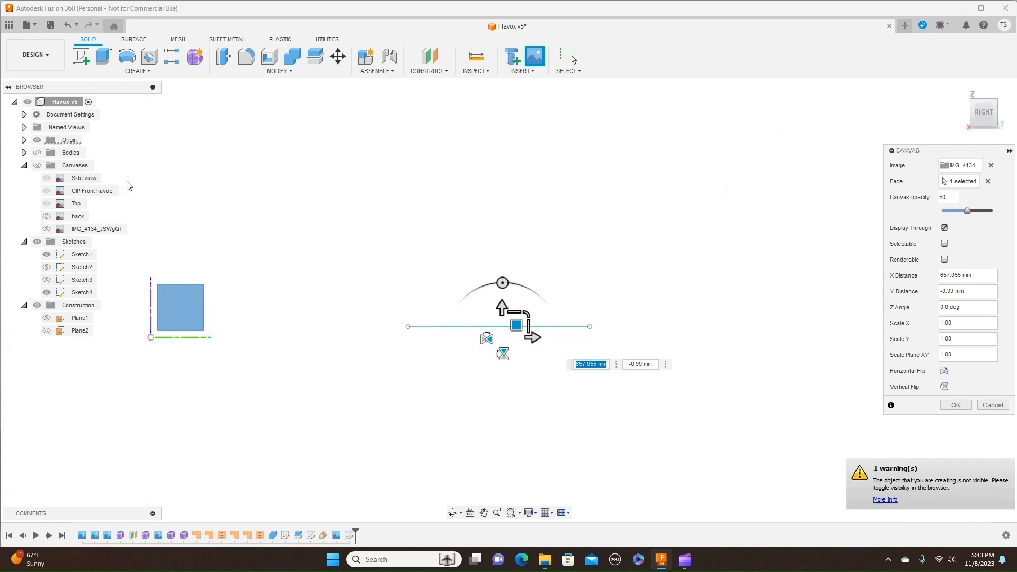
{"action": "left_click", "coordinate": [37, 165]}
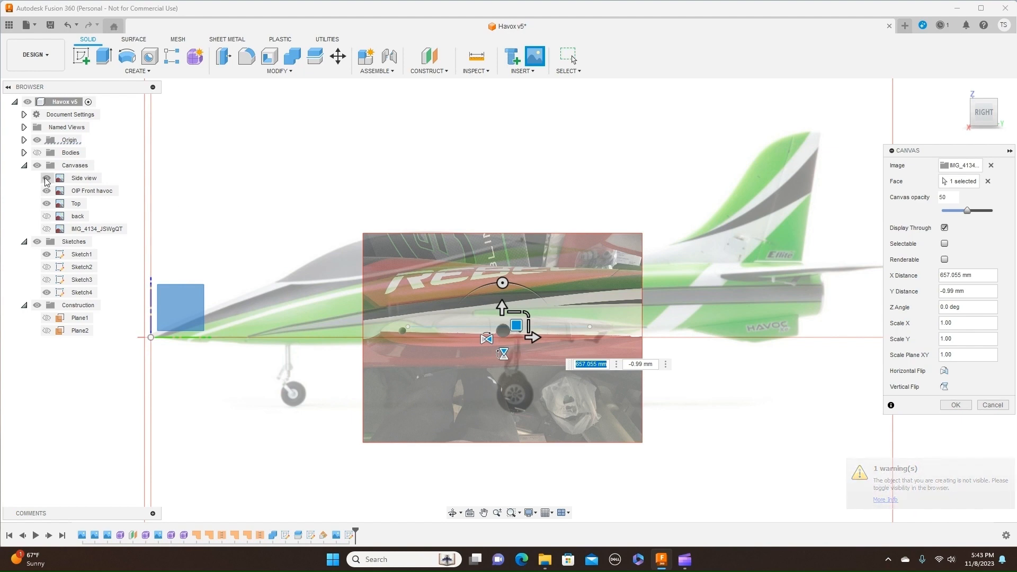
{"action": "left_click", "coordinate": [46, 180]}
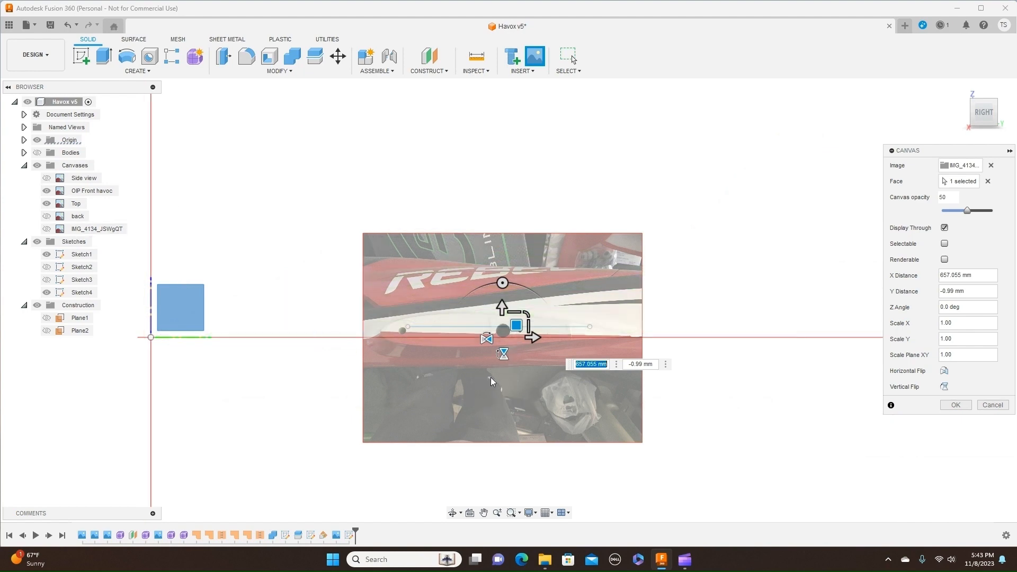
Step: Shrink the photo canvas to fit its wing root to the sketch line, moving it about -11.8 mm in X and 22.2 mm in Y
{"action": "scroll", "coordinate": [537, 358], "scroll_direction": "up", "scroll_amount": 5}
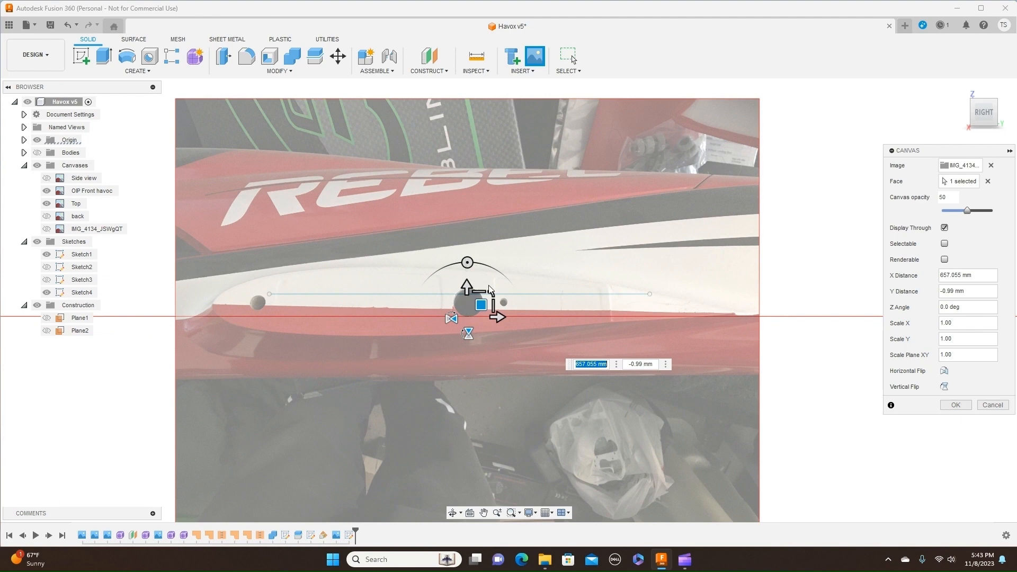
{"action": "left_click_drag", "start_coordinate": [492, 295], "coordinate": [469, 281]}
{"action": "left_click", "coordinate": [481, 304]}
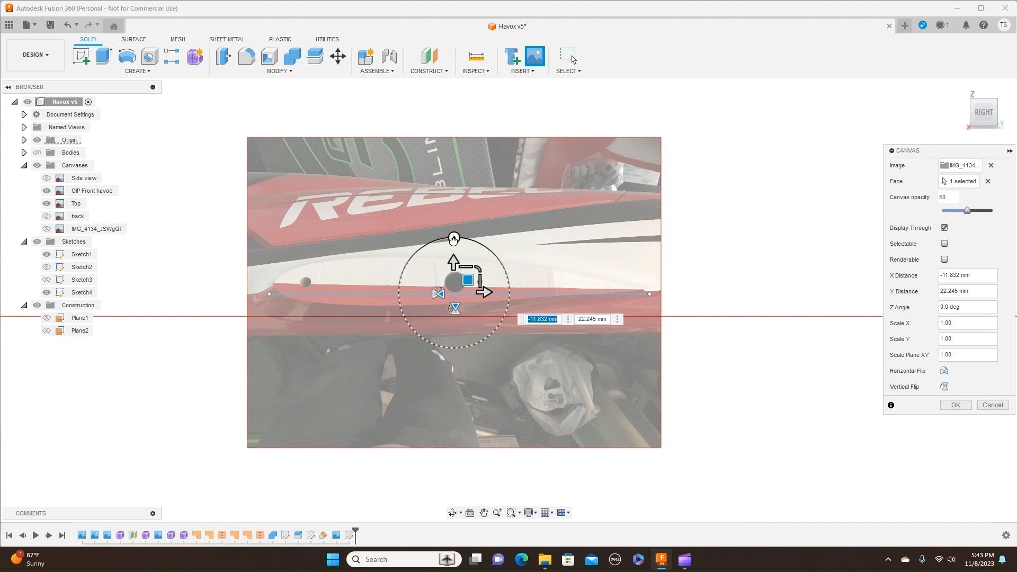
Step: Rotate the photo canvas 1 deg, shift it about -2 mm in X and -6.1 mm in Y onto the root line, and accept it
{"action": "left_click_drag", "start_coordinate": [454, 238], "coordinate": [450, 240]}
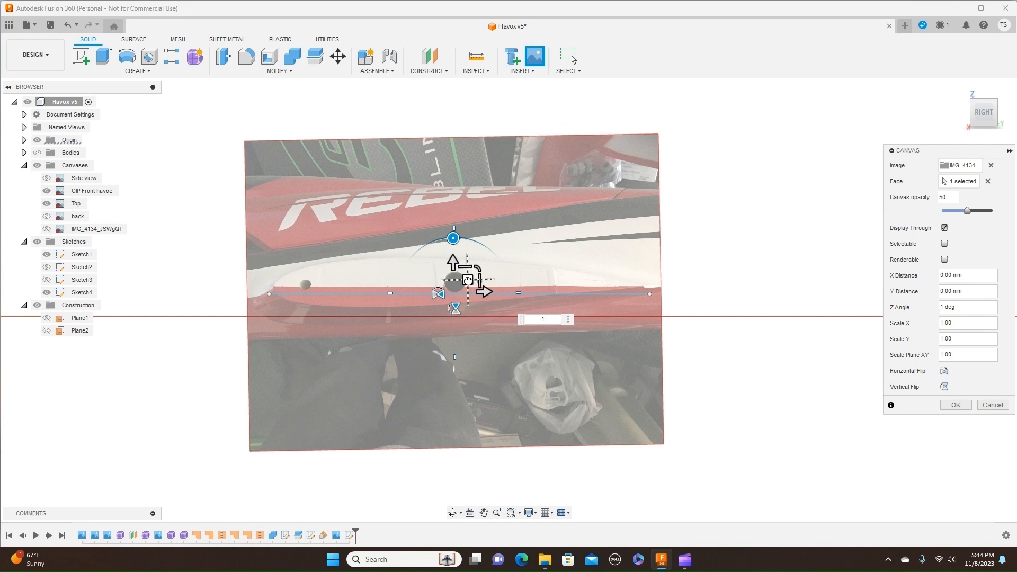
{"action": "left_click", "coordinate": [468, 280]}
{"action": "left_click_drag", "start_coordinate": [468, 281], "coordinate": [468, 286]}
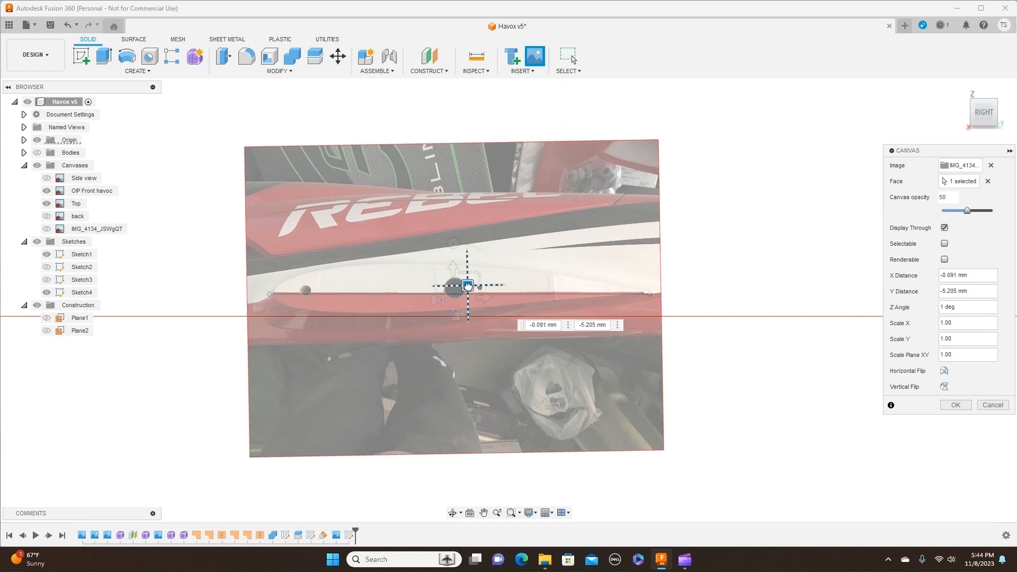
{"action": "left_click_drag", "start_coordinate": [468, 286], "coordinate": [465, 287]}
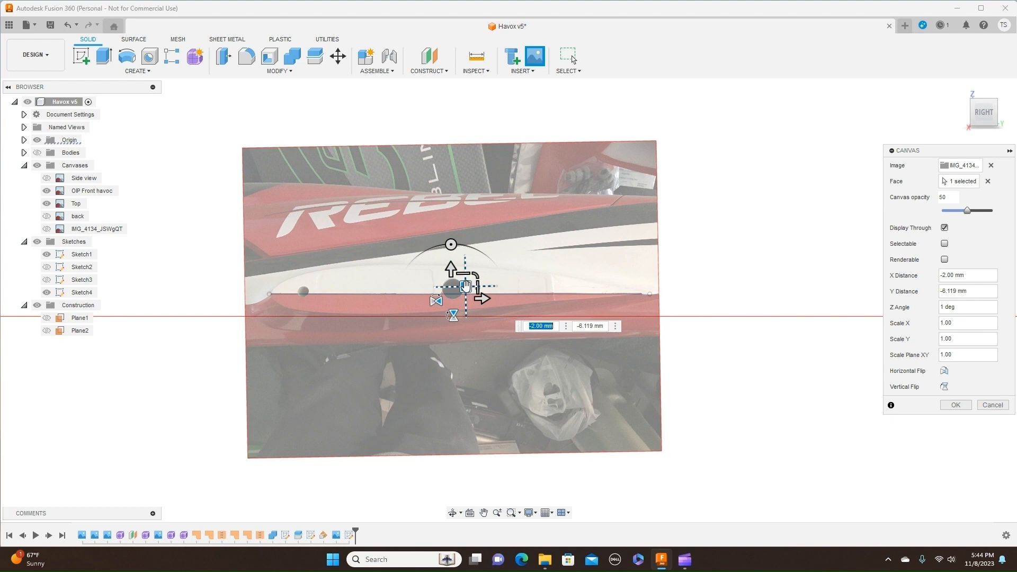
{"action": "left_click", "coordinate": [956, 406]}
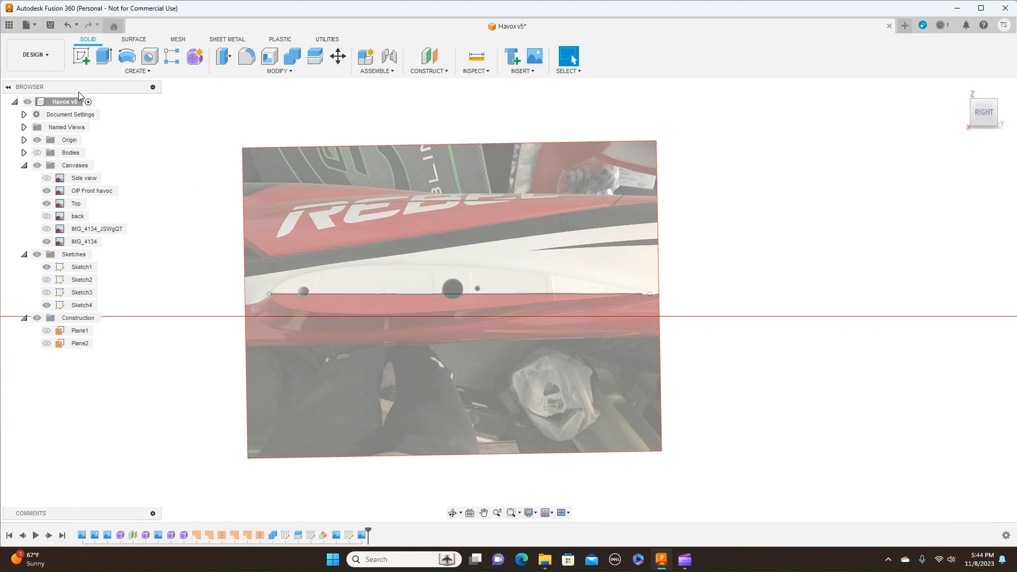
Step: Start a new sketch on the YZ plane, with the photo canvas in view
{"action": "left_click", "coordinate": [81, 57]}
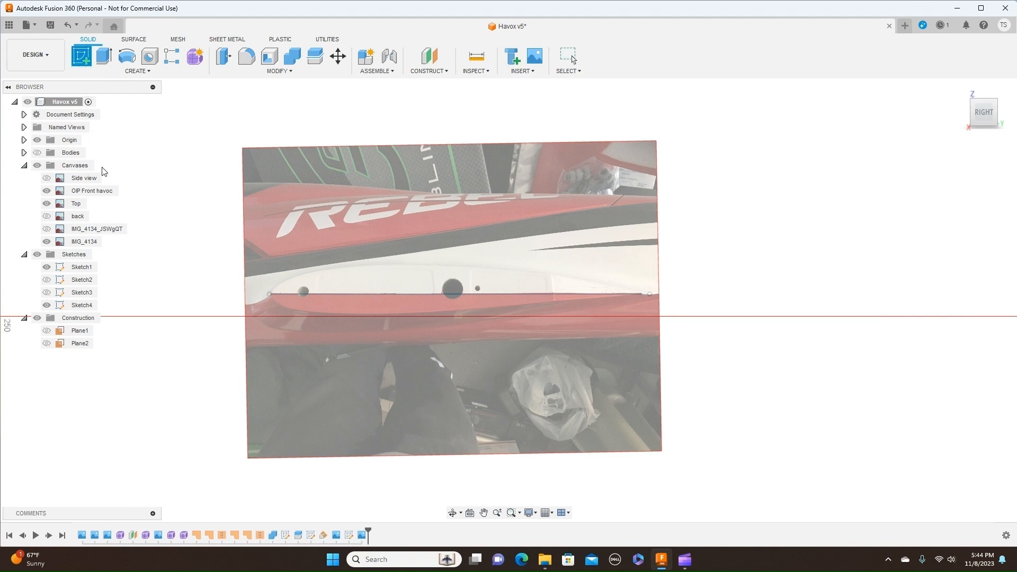
{"action": "left_click", "coordinate": [82, 62]}
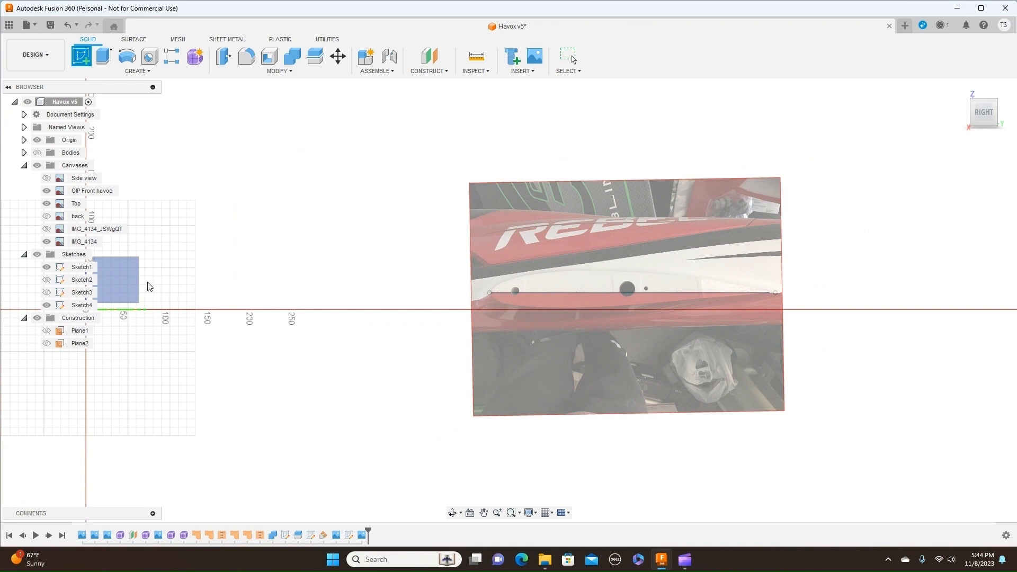
{"action": "left_click", "coordinate": [136, 286]}
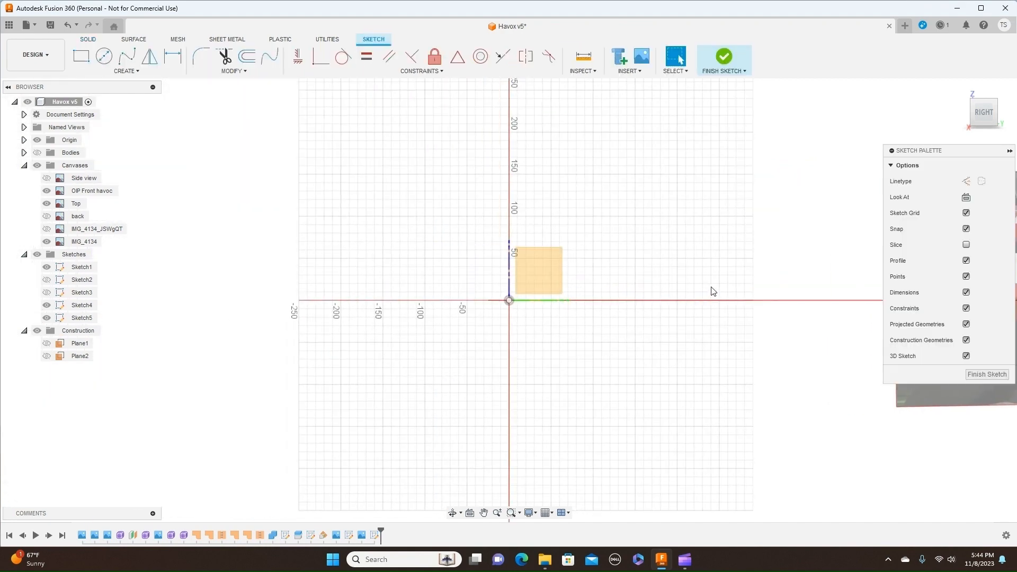
{"action": "scroll", "coordinate": [411, 311], "scroll_direction": "up", "scroll_amount": 3}
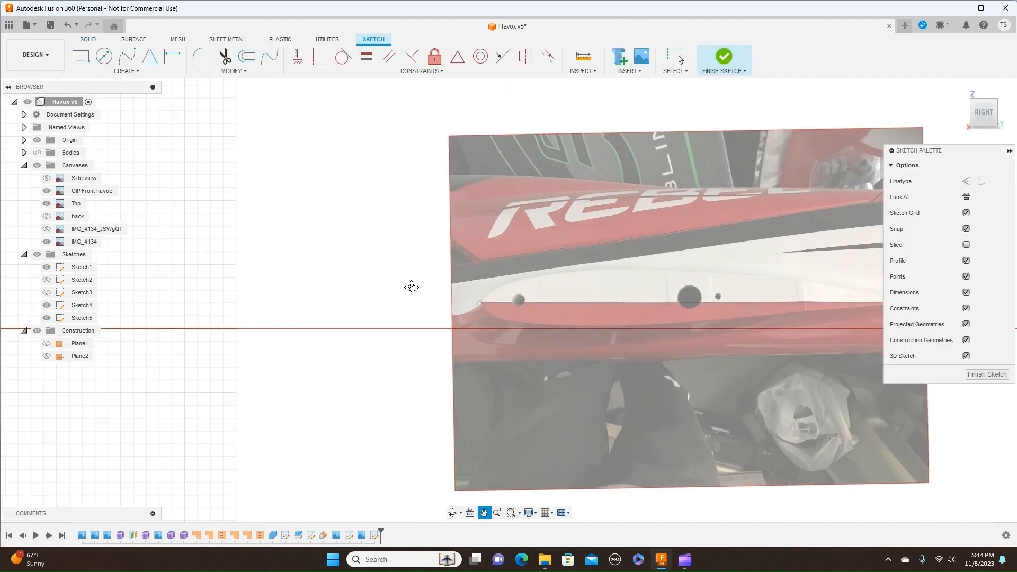
{"action": "middle_click_drag", "start_coordinate": [411, 286], "coordinate": [221, 280]}
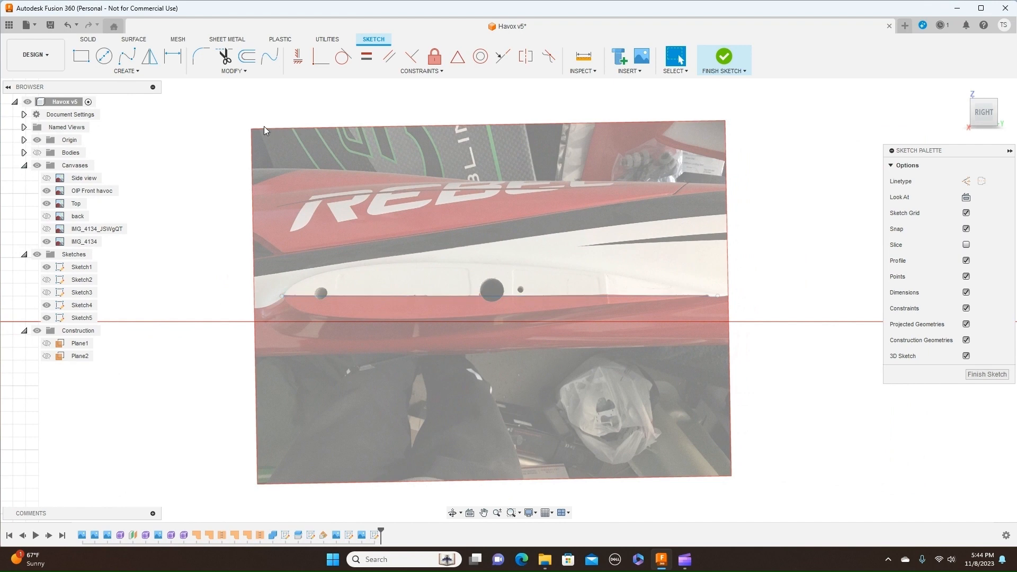
Step: Draw a seven-point fit point spline along the wing root's upper edge, from the root line's front endpoint to its rear endpoint
{"action": "left_click", "coordinate": [128, 62]}
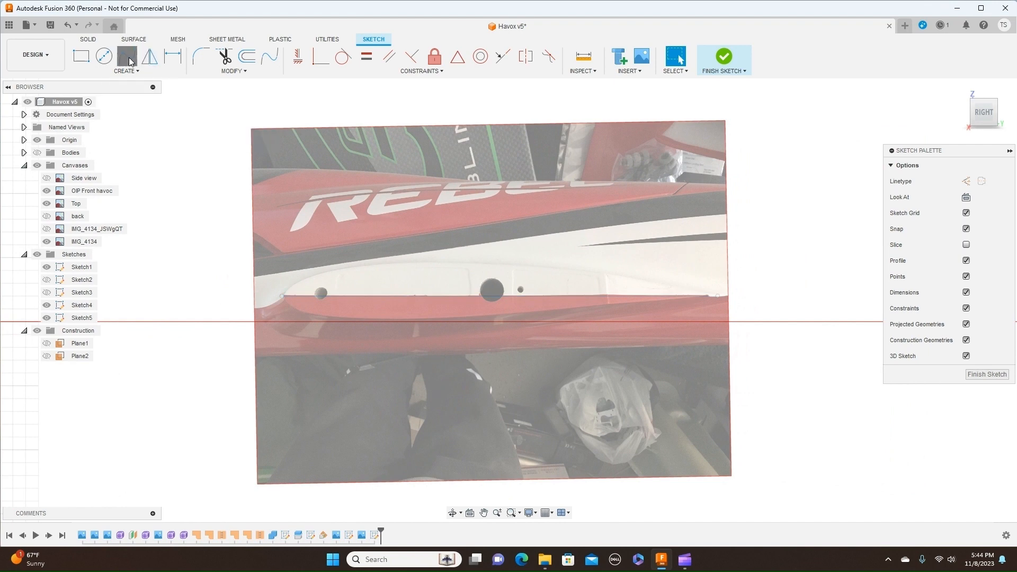
{"action": "left_click", "coordinate": [283, 296]}
{"action": "scroll", "coordinate": [299, 286], "scroll_direction": "up", "scroll_amount": 2}
{"action": "scroll", "coordinate": [301, 287], "scroll_direction": "up", "scroll_amount": 1}
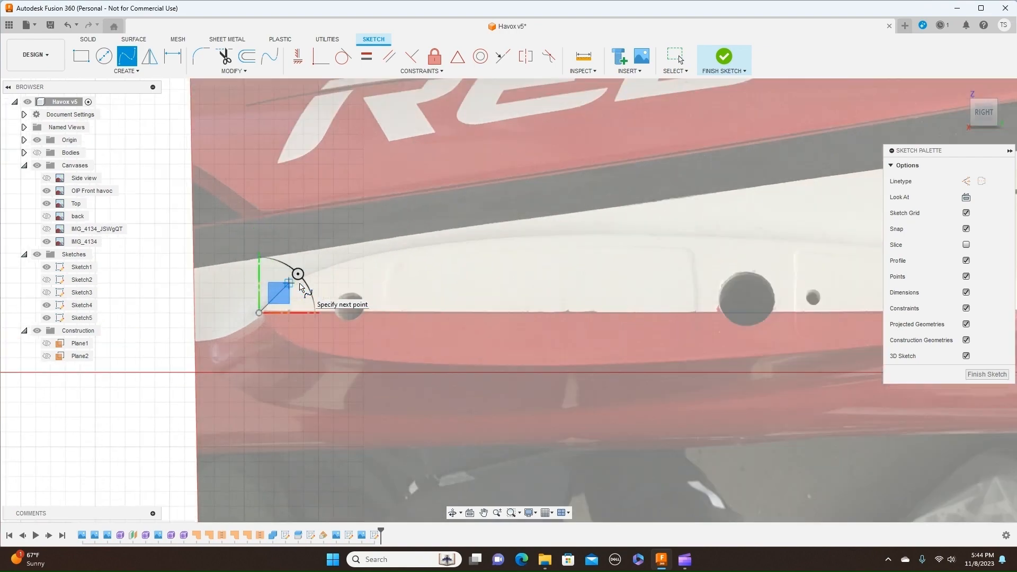
{"action": "scroll", "coordinate": [299, 286], "scroll_direction": "down", "scroll_amount": 2}
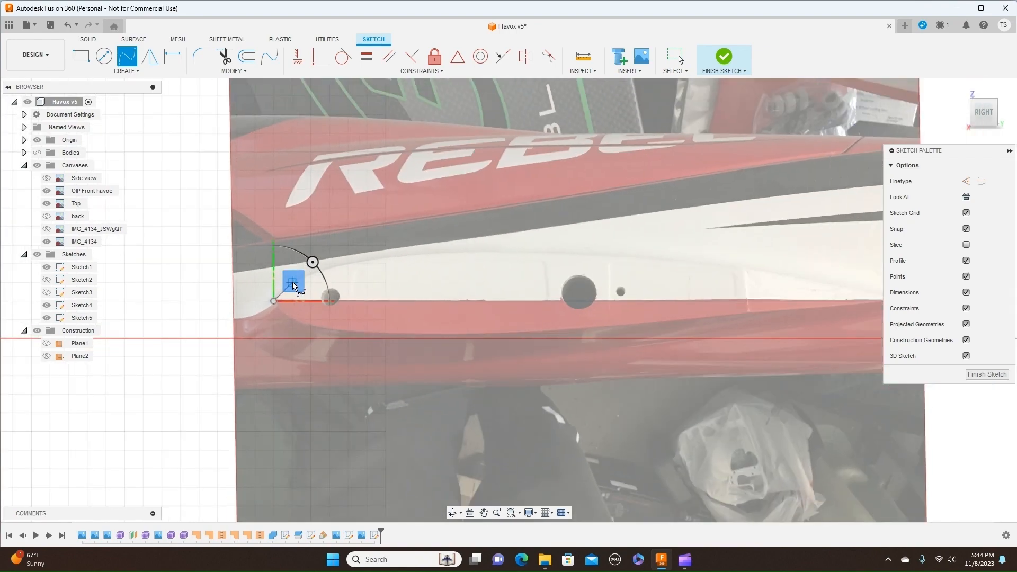
{"action": "left_click", "coordinate": [292, 282]}
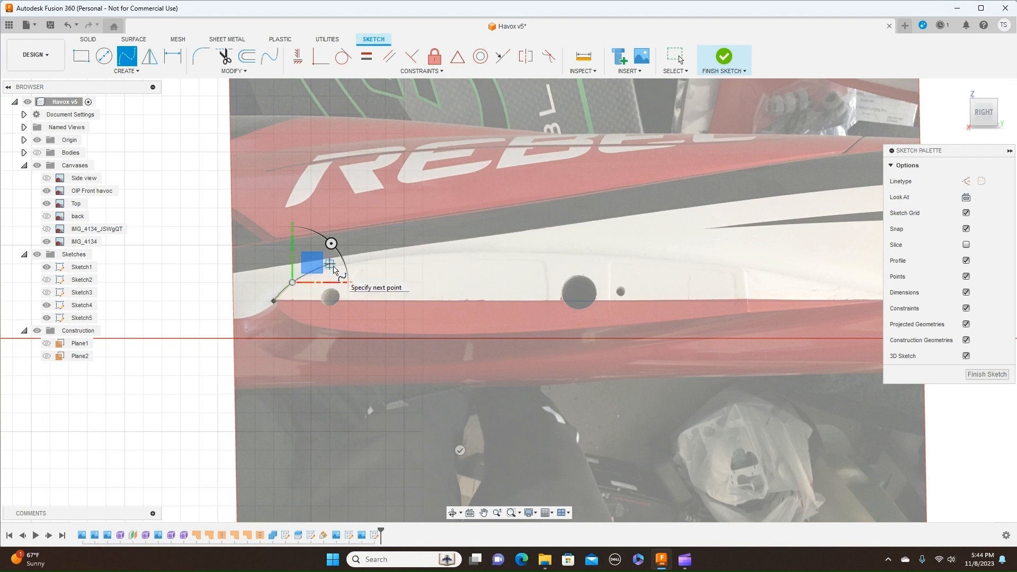
{"action": "left_click", "coordinate": [333, 268]}
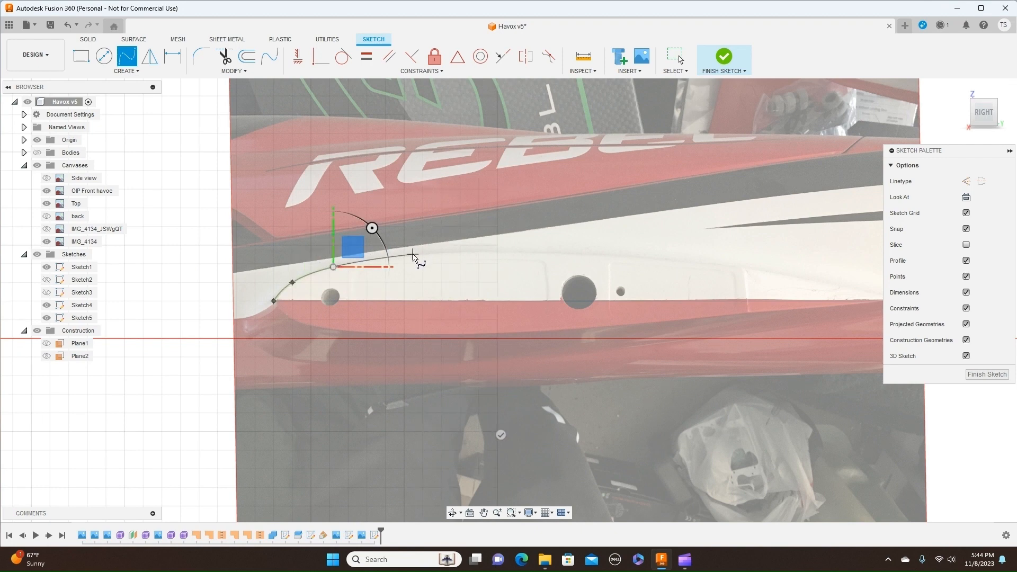
{"action": "left_click", "coordinate": [413, 255]}
{"action": "left_click", "coordinate": [603, 254]}
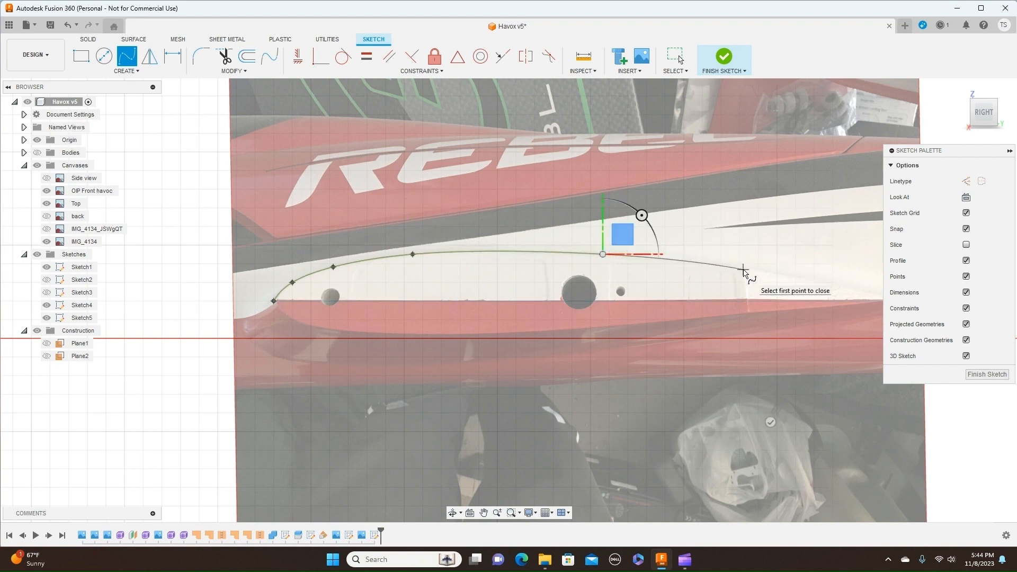
{"action": "left_click", "coordinate": [744, 270]}
{"action": "middle_click_drag", "start_coordinate": [744, 270], "coordinate": [553, 274]}
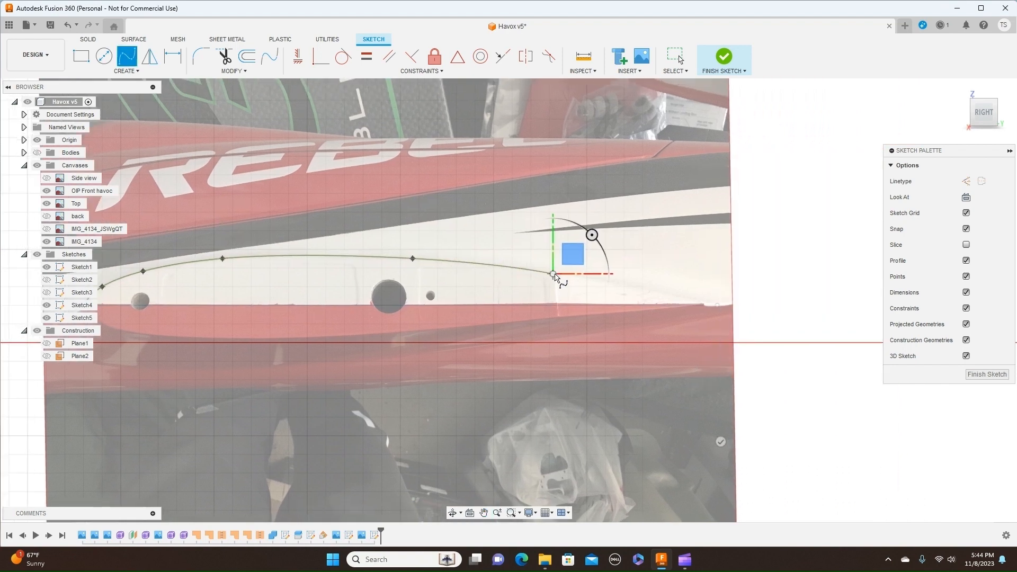
{"action": "left_click", "coordinate": [718, 305]}
{"action": "right_click", "coordinate": [719, 309]}
{"action": "left_click", "coordinate": [746, 312]}
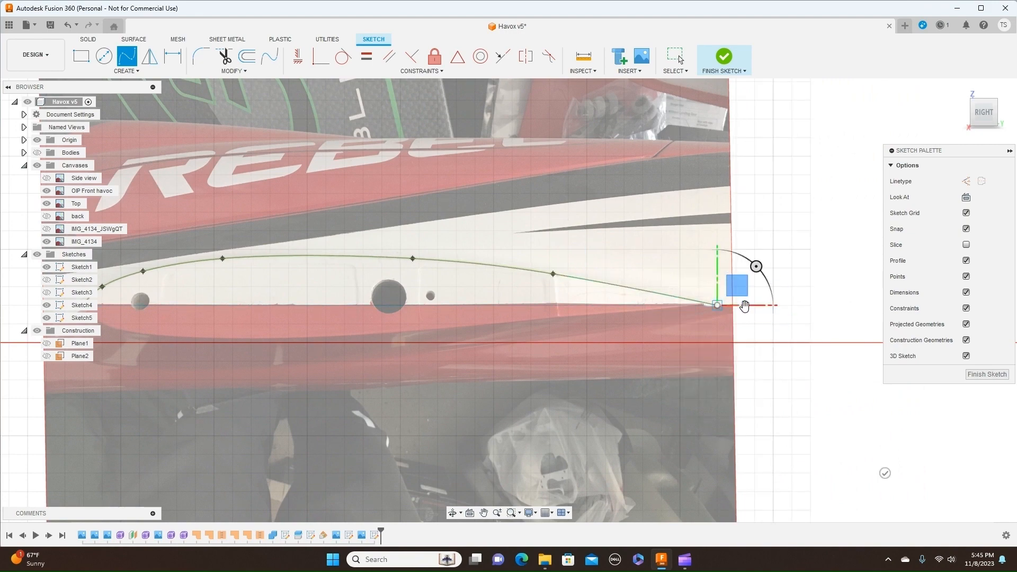
{"action": "scroll", "coordinate": [746, 312], "scroll_direction": "down", "scroll_amount": 3}
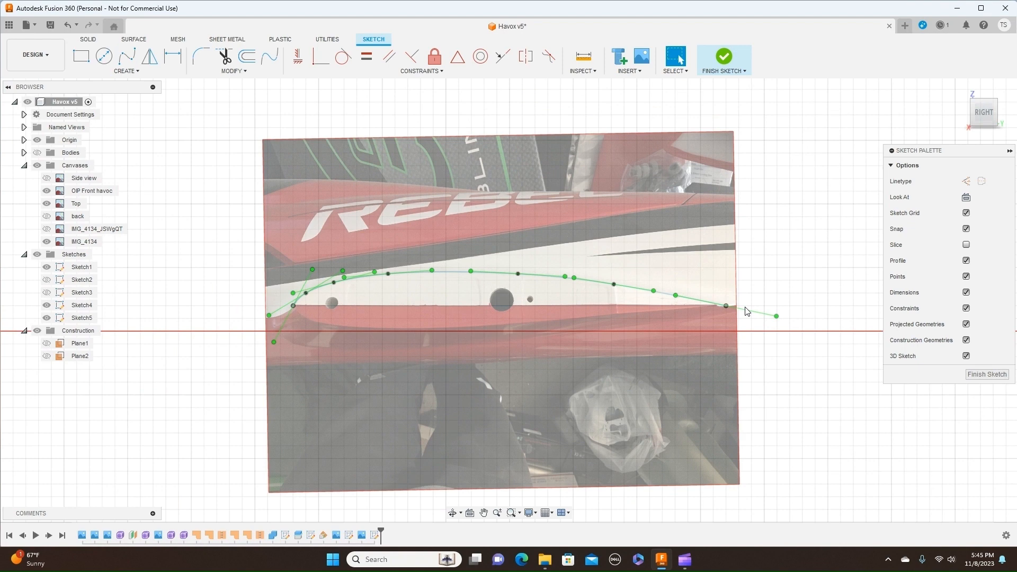
Step: Draw a seven-point fit point spline along the wing root's lower edge, from the root line's front endpoint to its rear endpoint
{"action": "left_click", "coordinate": [127, 55]}
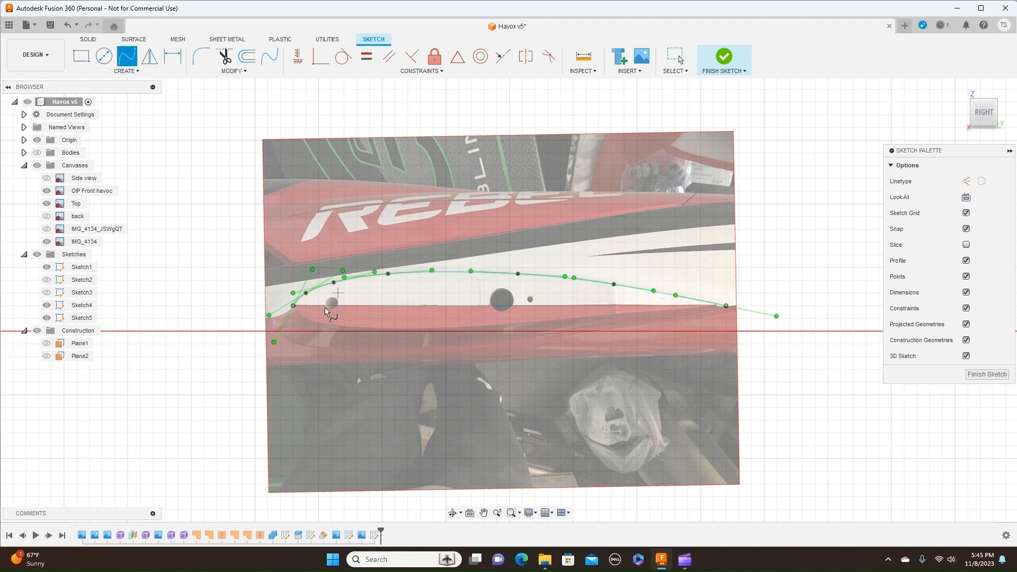
{"action": "left_click", "coordinate": [294, 306]}
{"action": "scroll", "coordinate": [298, 312], "scroll_direction": "up", "scroll_amount": 4}
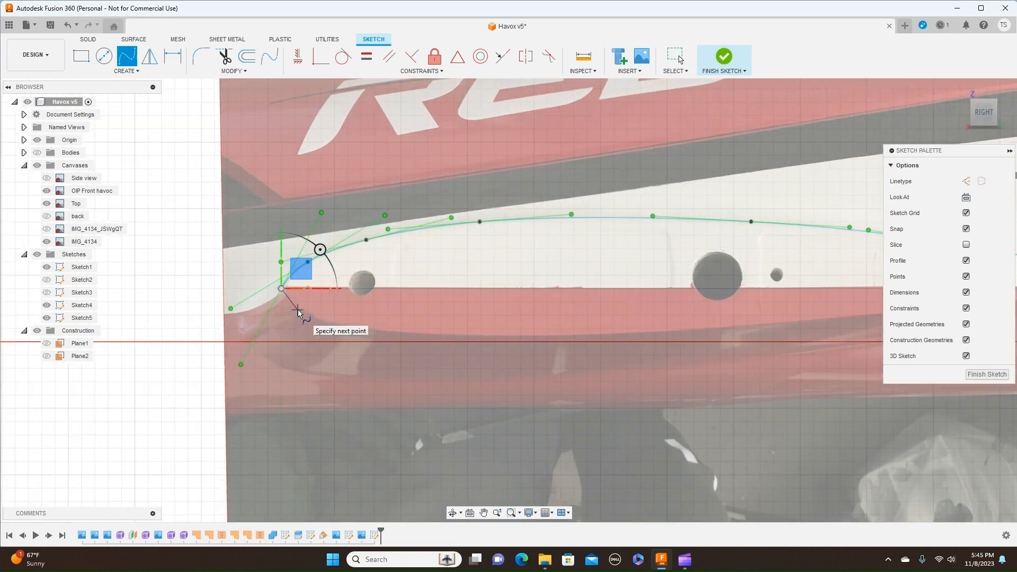
{"action": "left_click", "coordinate": [298, 308]}
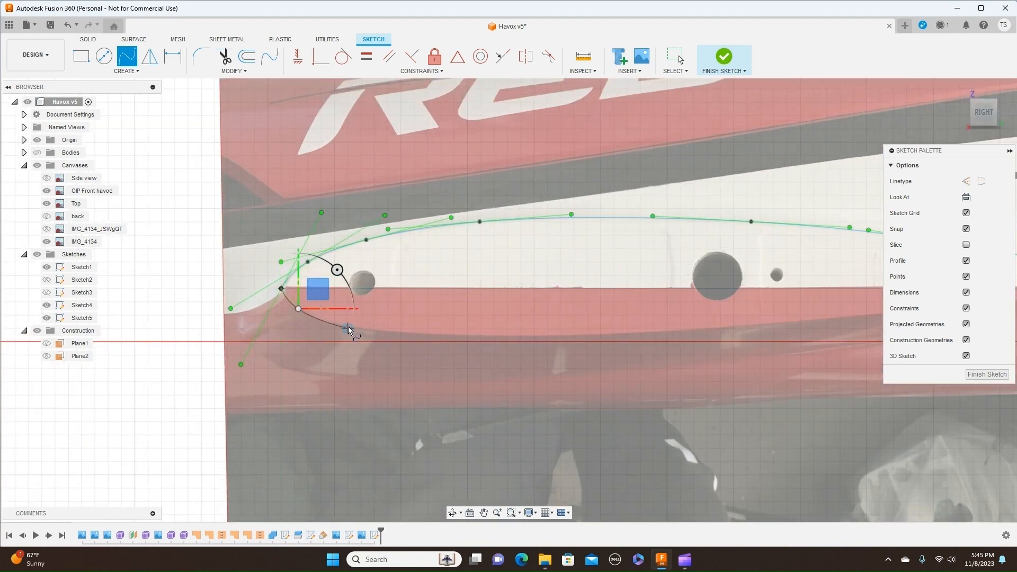
{"action": "left_click", "coordinate": [348, 327]}
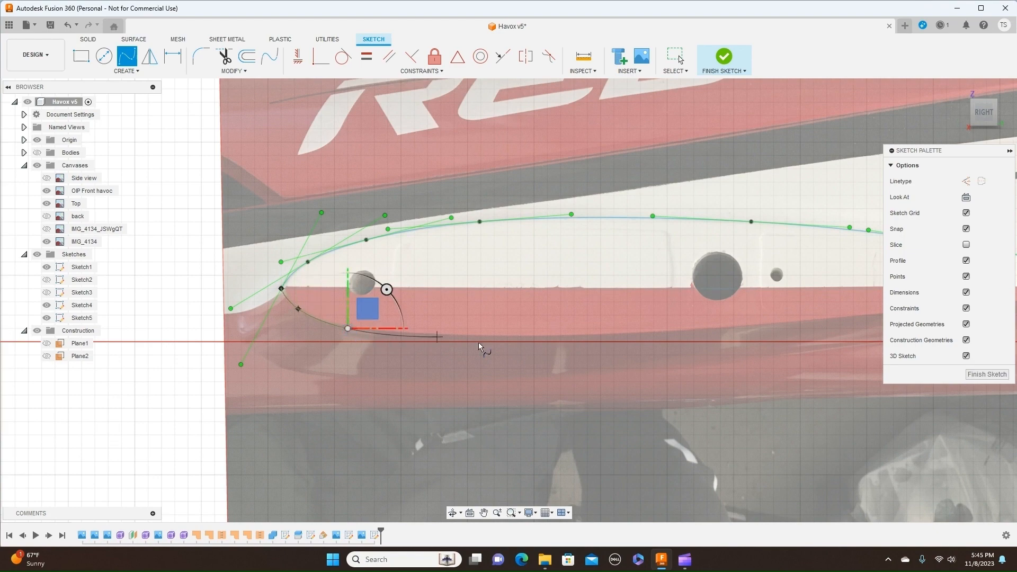
{"action": "left_click", "coordinate": [421, 335]}
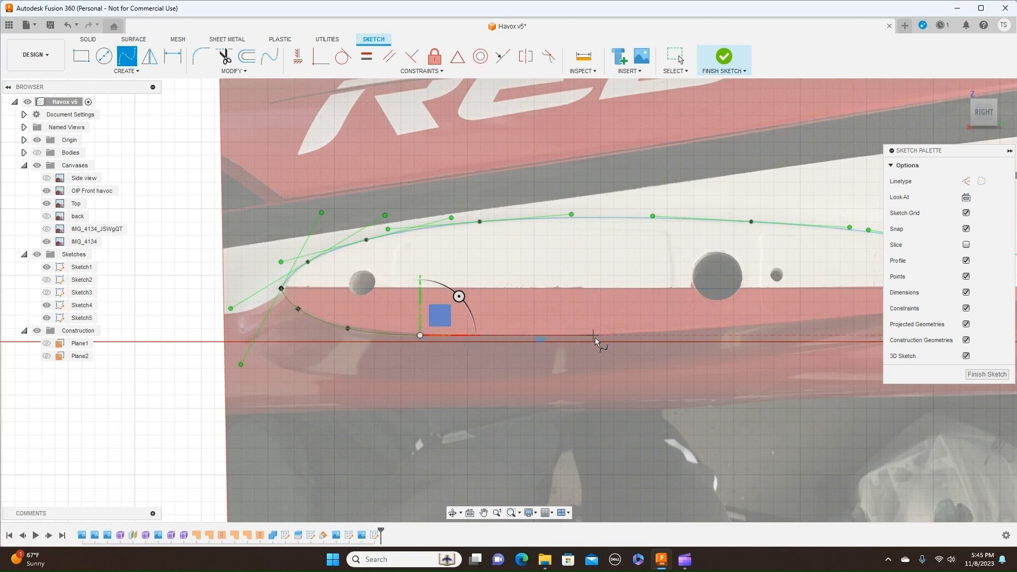
{"action": "middle_click_drag", "start_coordinate": [601, 334], "coordinate": [543, 357]}
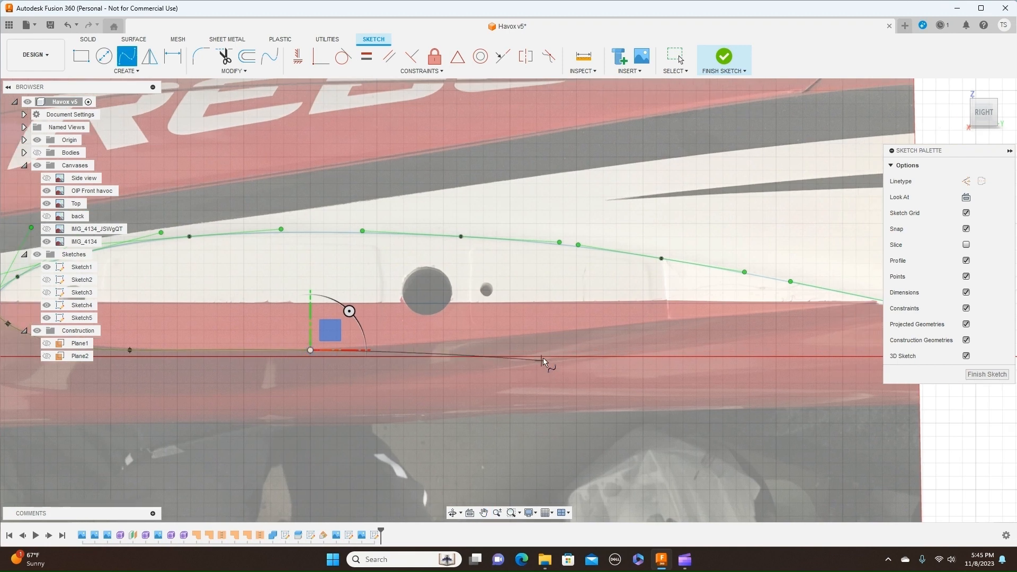
{"action": "left_click", "coordinate": [562, 330]}
{"action": "middle_click_drag", "start_coordinate": [631, 335], "coordinate": [429, 367]}
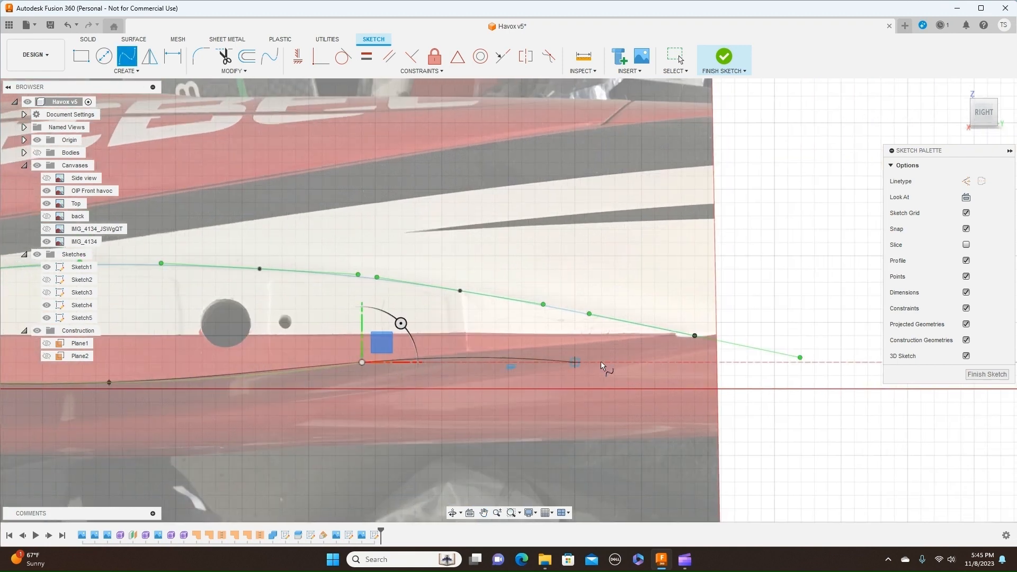
{"action": "left_click", "coordinate": [696, 335]}
{"action": "right_click", "coordinate": [698, 338]}
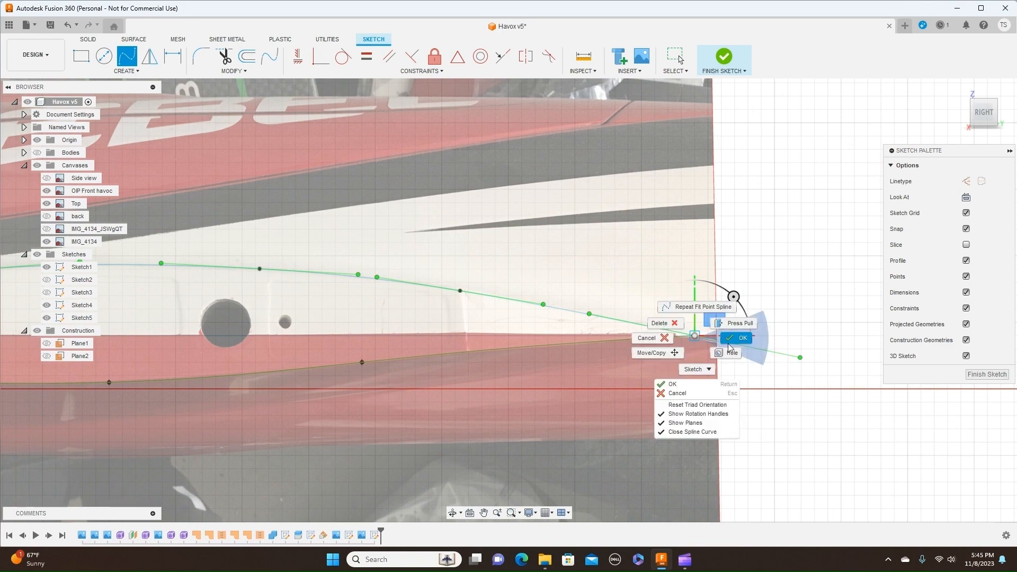
{"action": "left_click", "coordinate": [742, 339]}
{"action": "scroll", "coordinate": [668, 391], "scroll_direction": "down", "scroll_amount": 5}
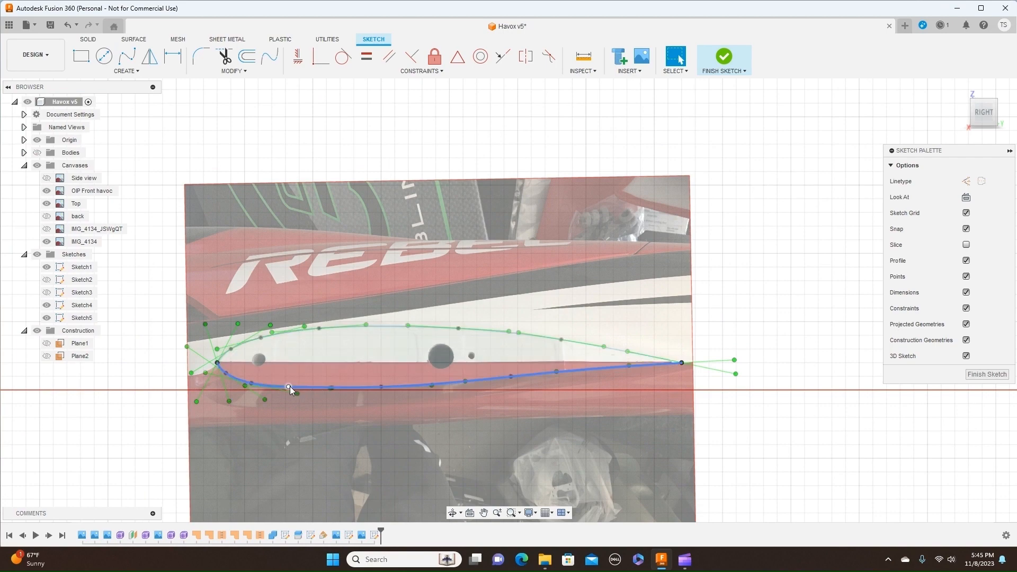
Step: Nudge the lower spline's fourth fit point onto the wing root's lower edge, at about Y 532.8 mm, Z 2.5 mm
{"action": "scroll", "coordinate": [290, 386], "scroll_direction": "up", "scroll_amount": 5}
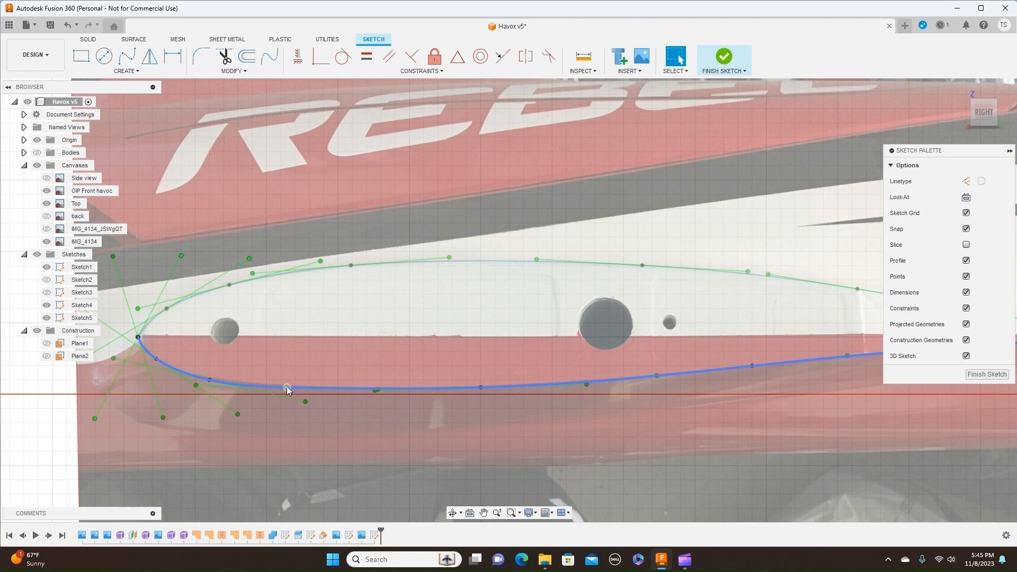
{"action": "left_click_drag", "start_coordinate": [287, 386], "coordinate": [288, 386]}
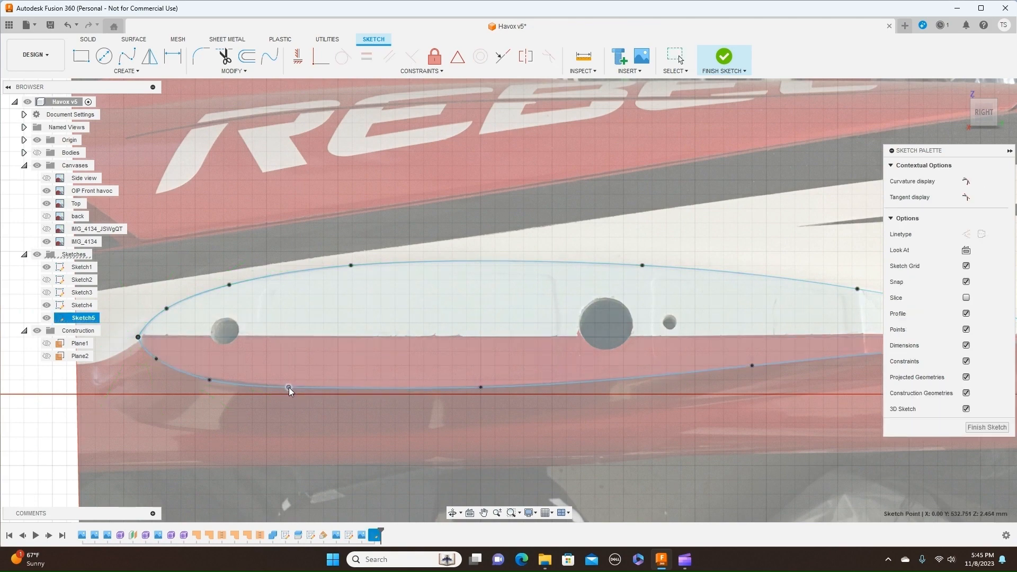
{"action": "left_click", "coordinate": [288, 387]}
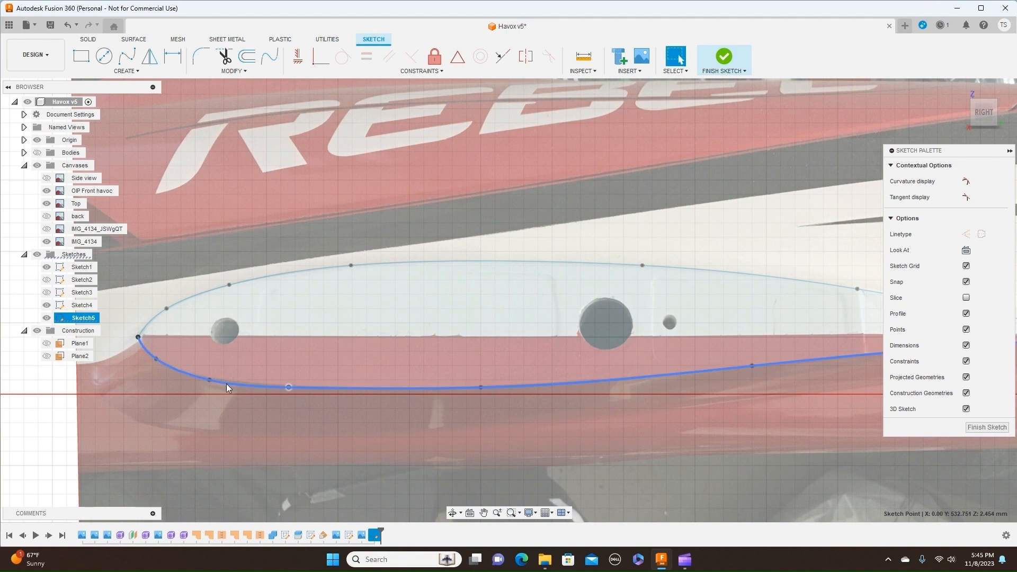
{"action": "left_click", "coordinate": [280, 387]}
{"action": "scroll", "coordinate": [449, 388], "scroll_direction": "down", "scroll_amount": 3}
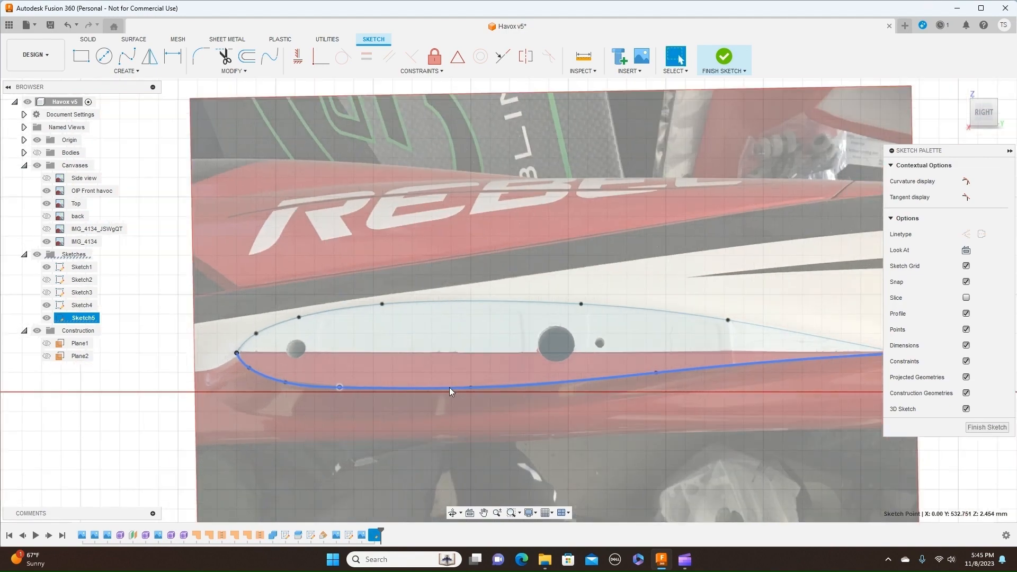
{"action": "scroll", "coordinate": [449, 387], "scroll_direction": "up", "scroll_amount": 3}
{"action": "scroll", "coordinate": [450, 387], "scroll_direction": "down", "scroll_amount": 3}
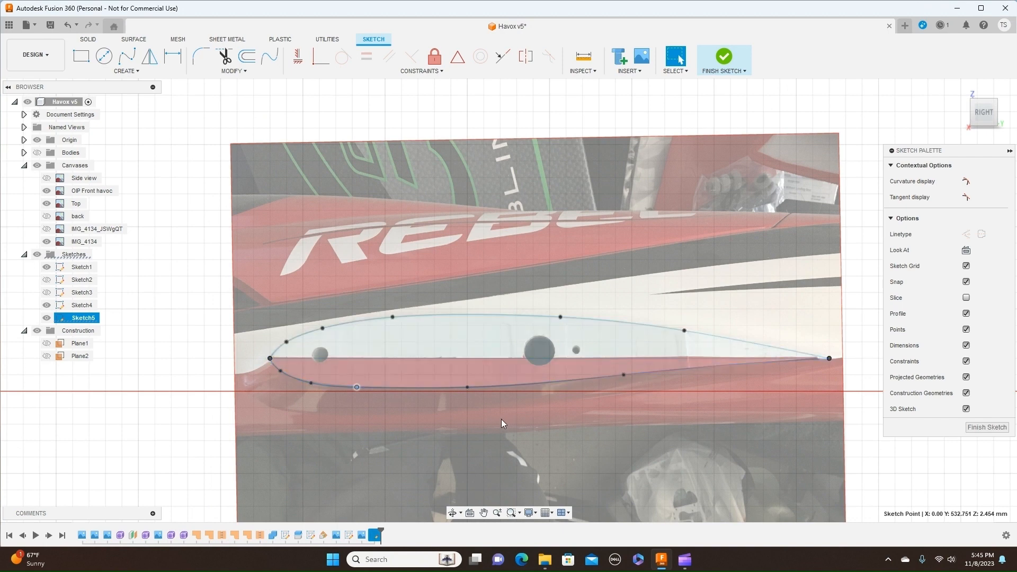
Step: Draw a straight chord line between the front and rear endpoints of the two airfoil splines
{"action": "key", "text": "m"}
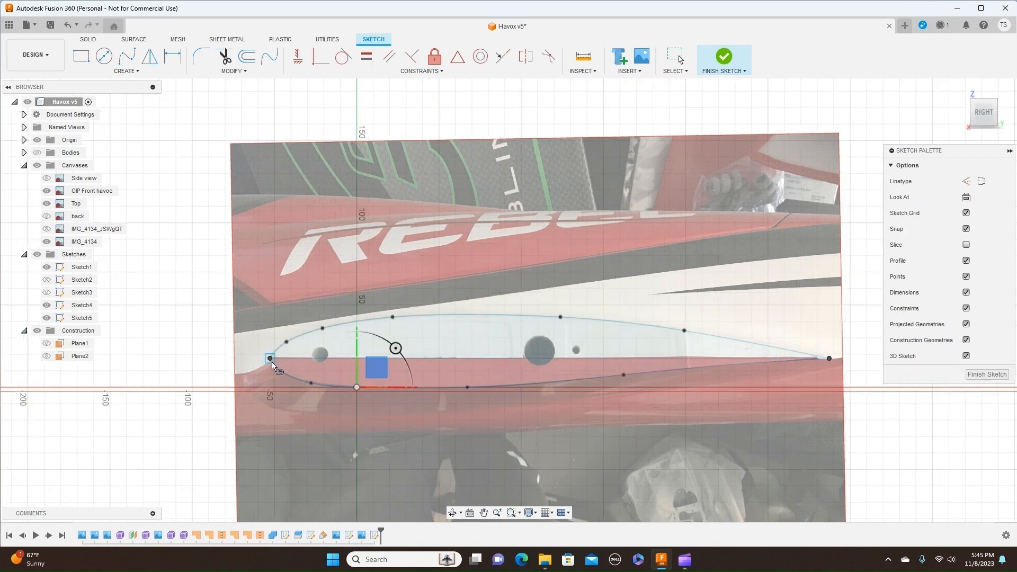
{"action": "left_click", "coordinate": [271, 360]}
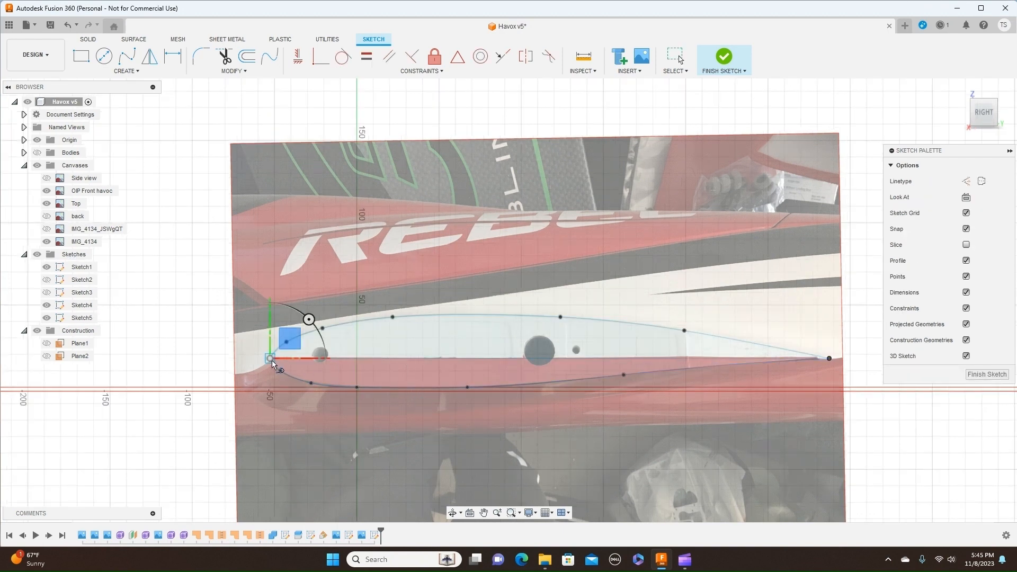
{"action": "left_click", "coordinate": [831, 359]}
{"action": "right_click", "coordinate": [830, 359]}
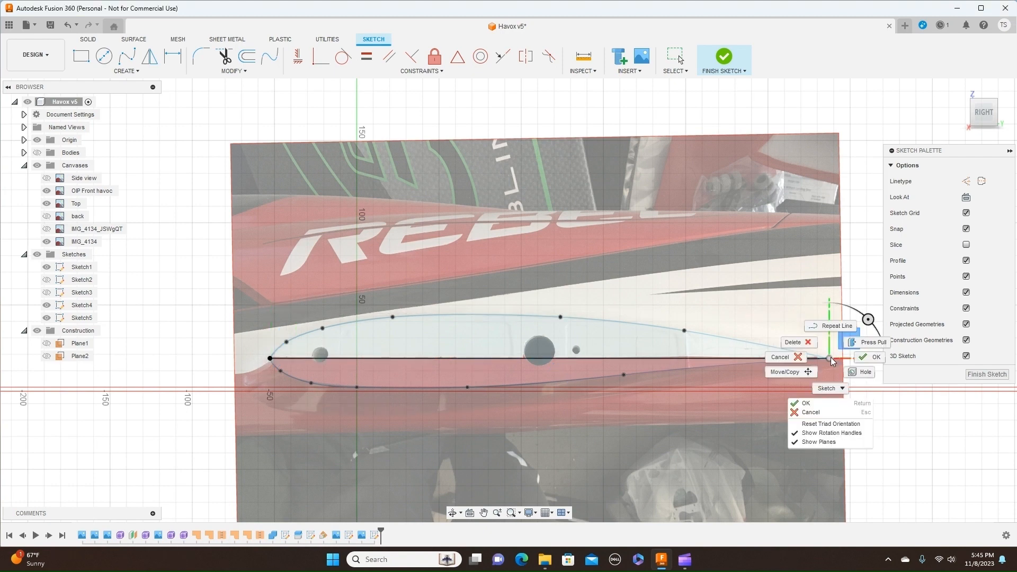
{"action": "left_click", "coordinate": [862, 360]}
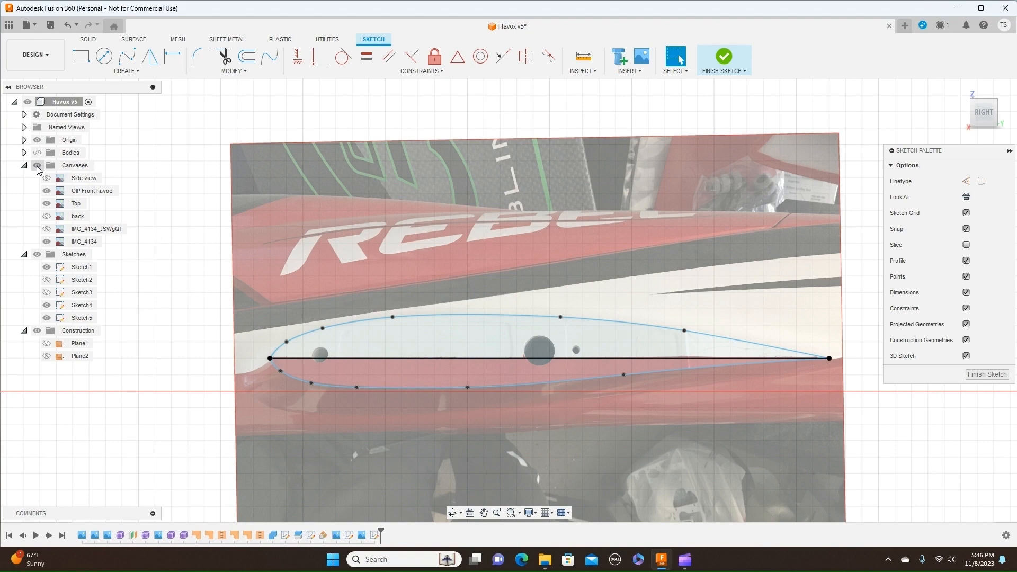
Step: Hide the IMG_4134 canvas and finish the airfoil sketch
{"action": "left_click", "coordinate": [47, 242]}
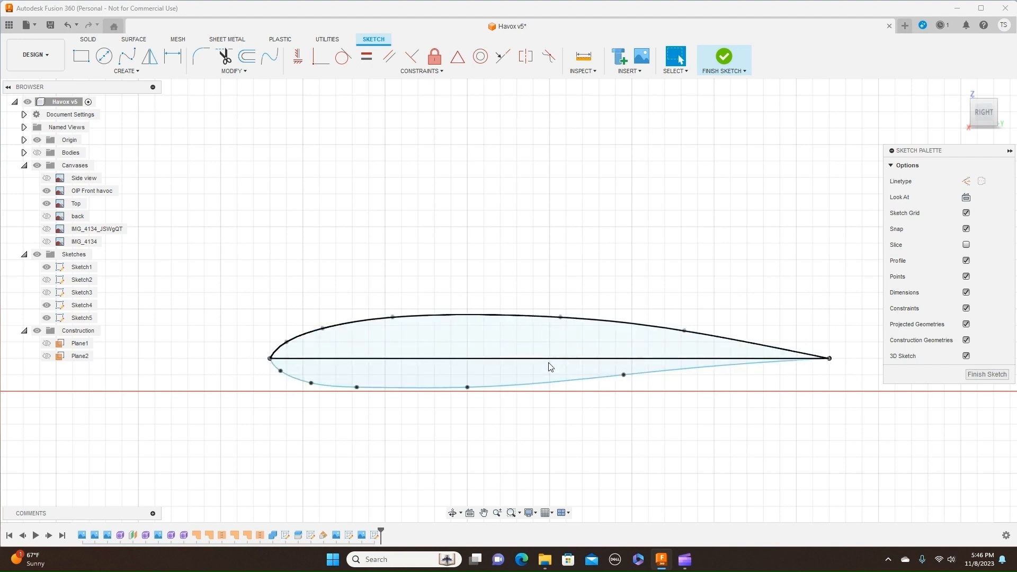
{"action": "scroll", "coordinate": [755, 224], "scroll_direction": "down", "scroll_amount": 2}
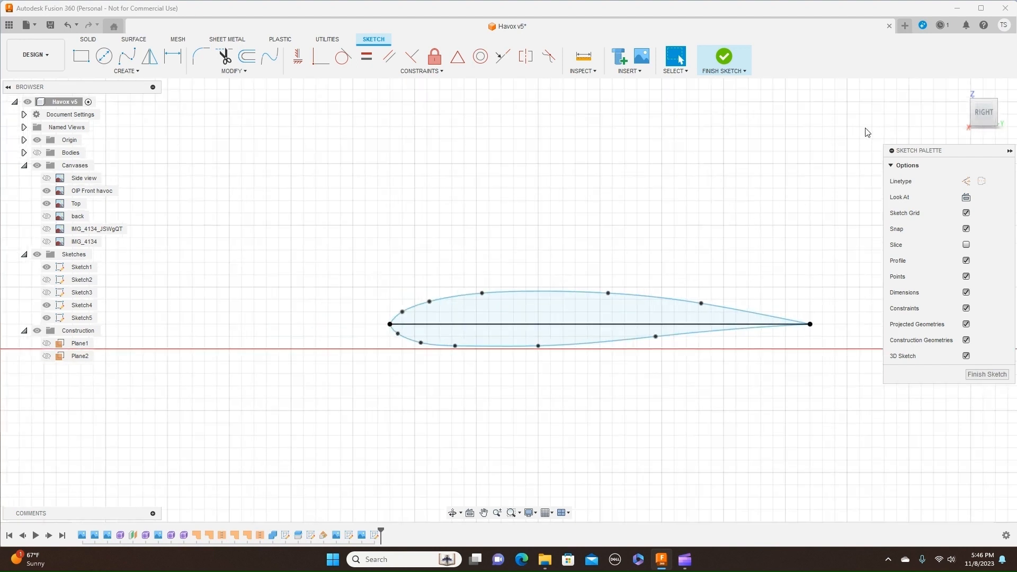
{"action": "mouse_move", "coordinate": [978, 87]}
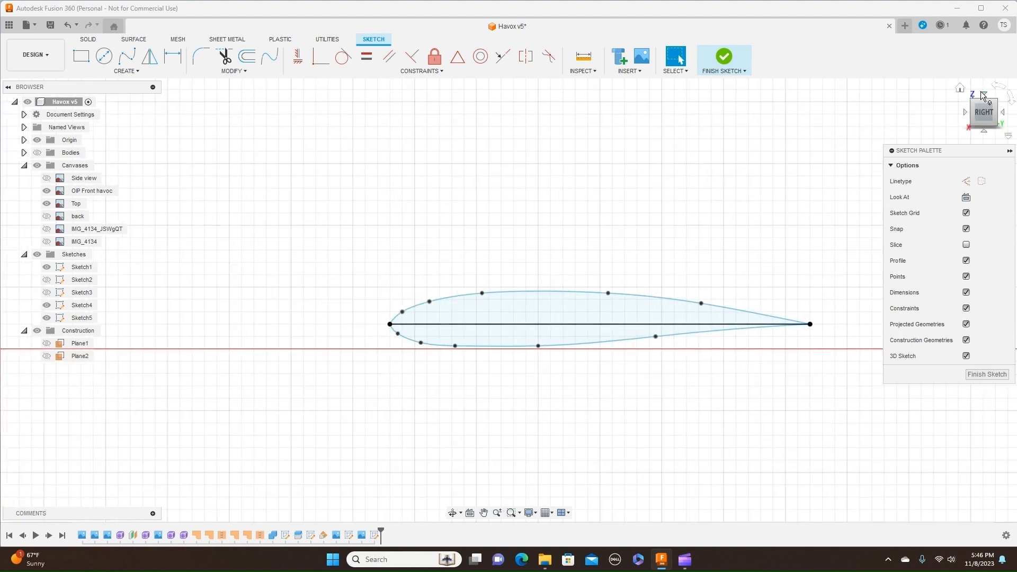
{"action": "left_click", "coordinate": [985, 96]}
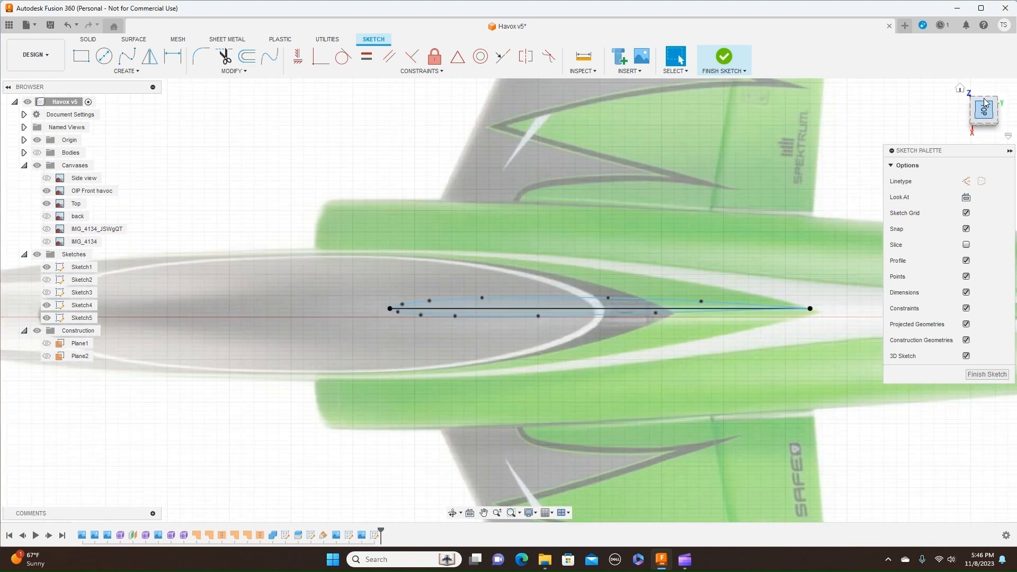
{"action": "scroll", "coordinate": [857, 170], "scroll_direction": "down", "scroll_amount": 3}
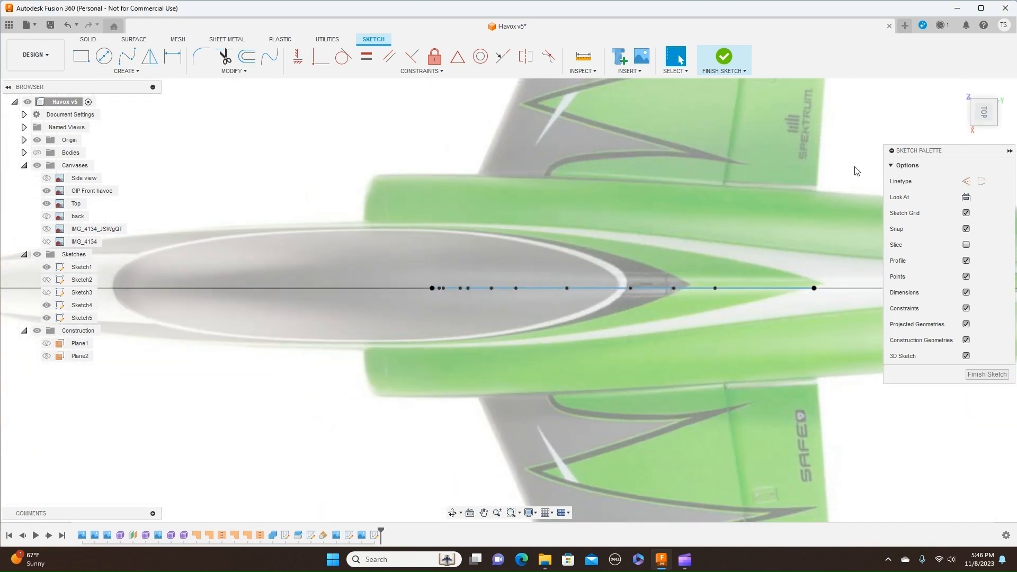
{"action": "scroll", "coordinate": [807, 155], "scroll_direction": "down", "scroll_amount": 2}
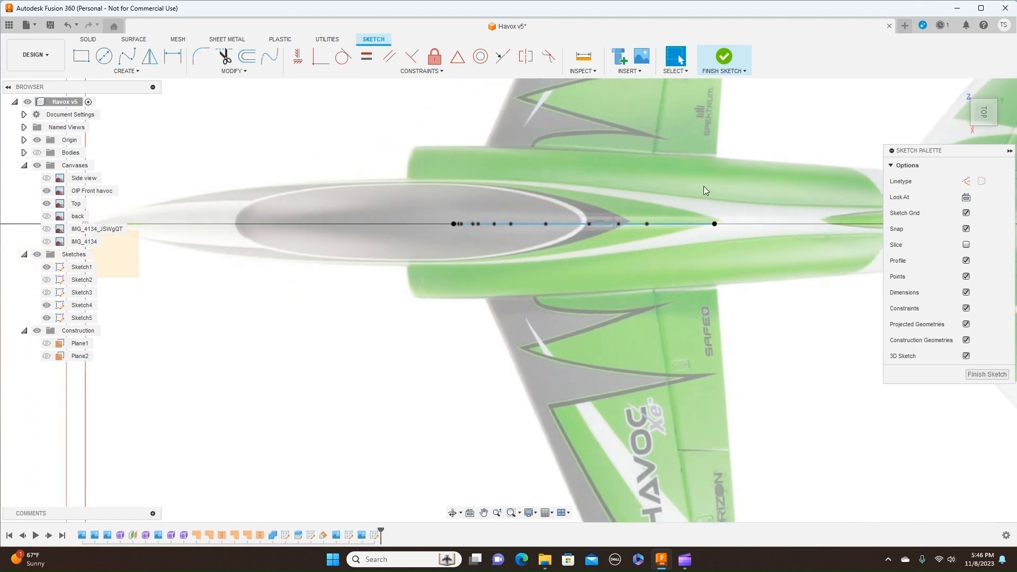
{"action": "left_click", "coordinate": [744, 73]}
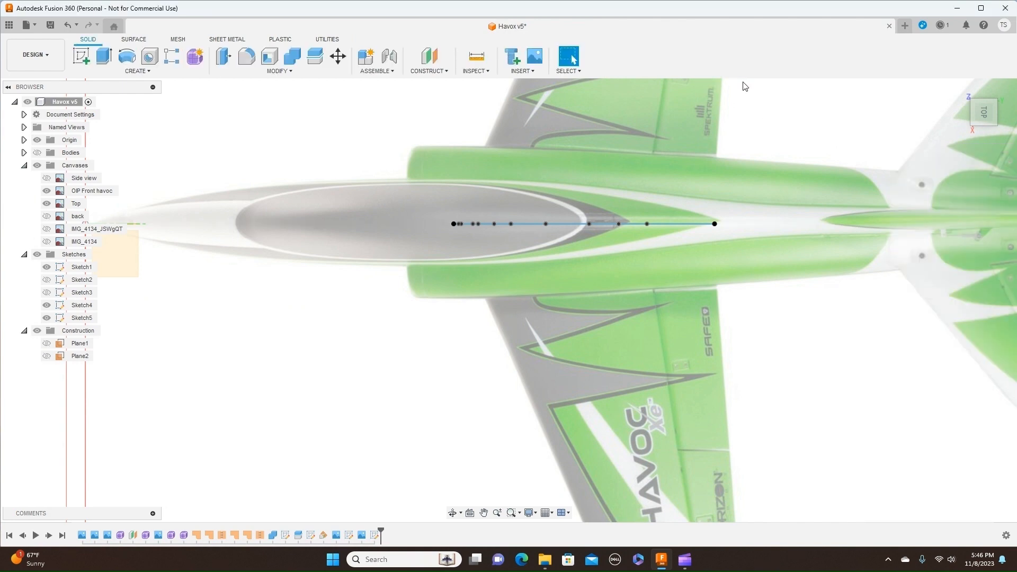
Step: Show construction plane Plane2 and start a new sketch on it, over the top-view canvas of the jet
{"action": "scroll", "coordinate": [286, 128], "scroll_direction": "down", "scroll_amount": 3}
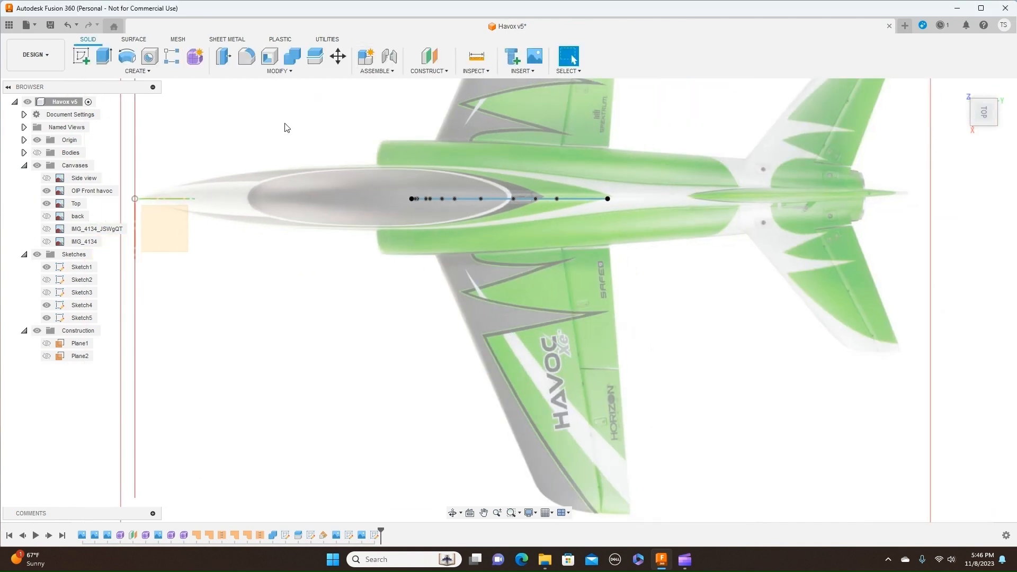
{"action": "left_click", "coordinate": [46, 357]}
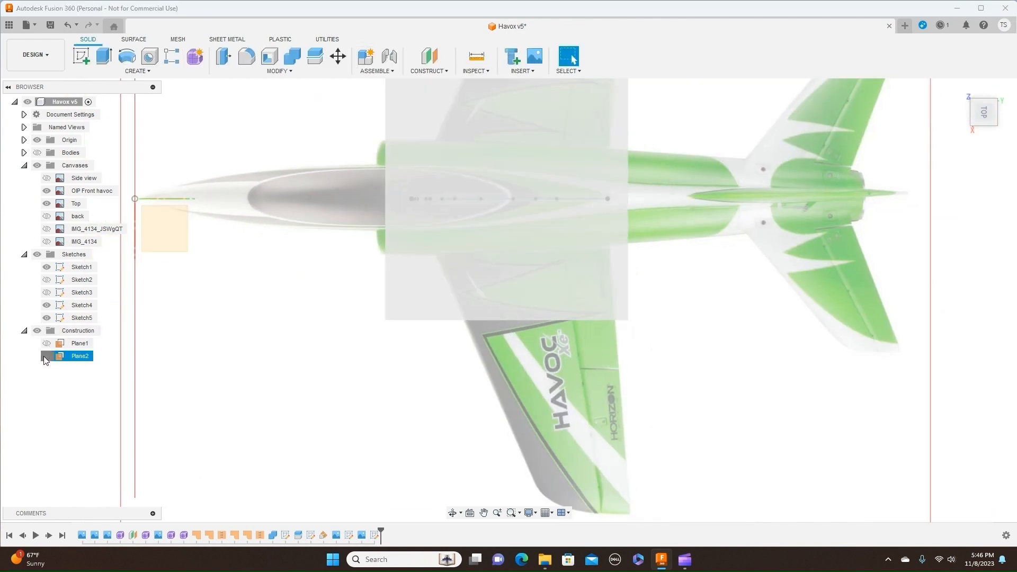
{"action": "left_click", "coordinate": [45, 356]}
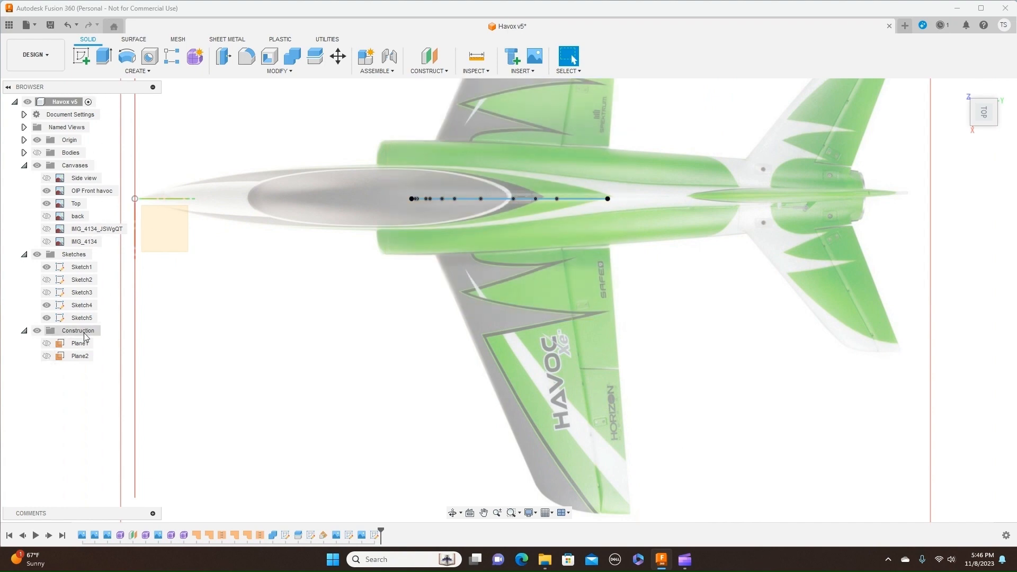
{"action": "left_click", "coordinate": [59, 358]}
{"action": "left_click", "coordinate": [48, 357]}
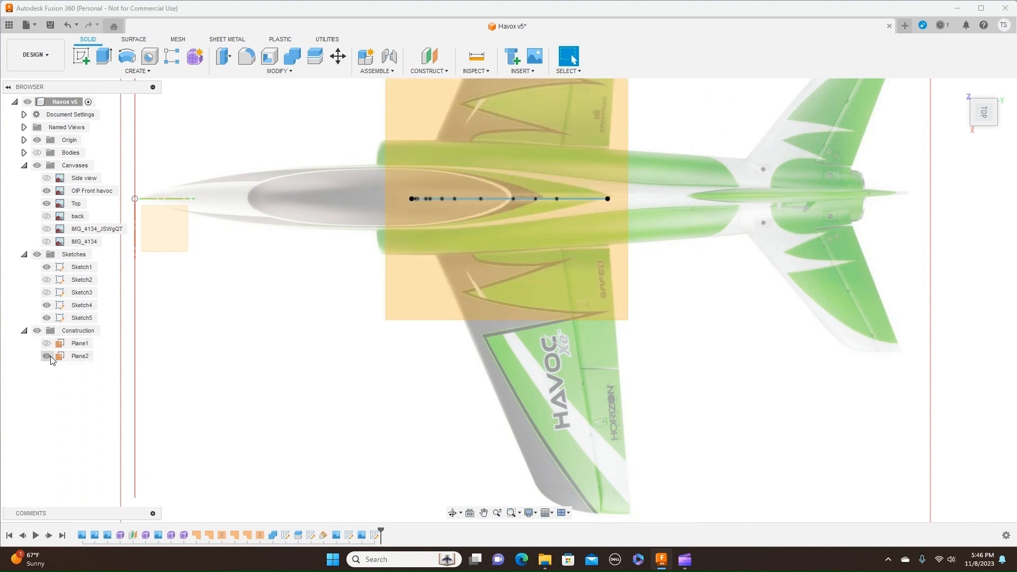
{"action": "left_click", "coordinate": [83, 59]}
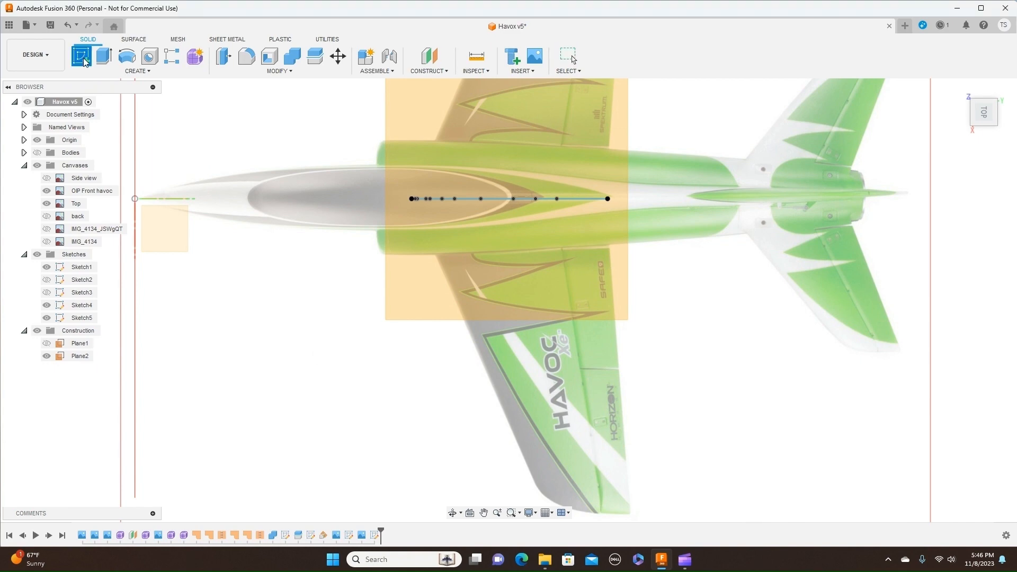
{"action": "left_click", "coordinate": [538, 319]}
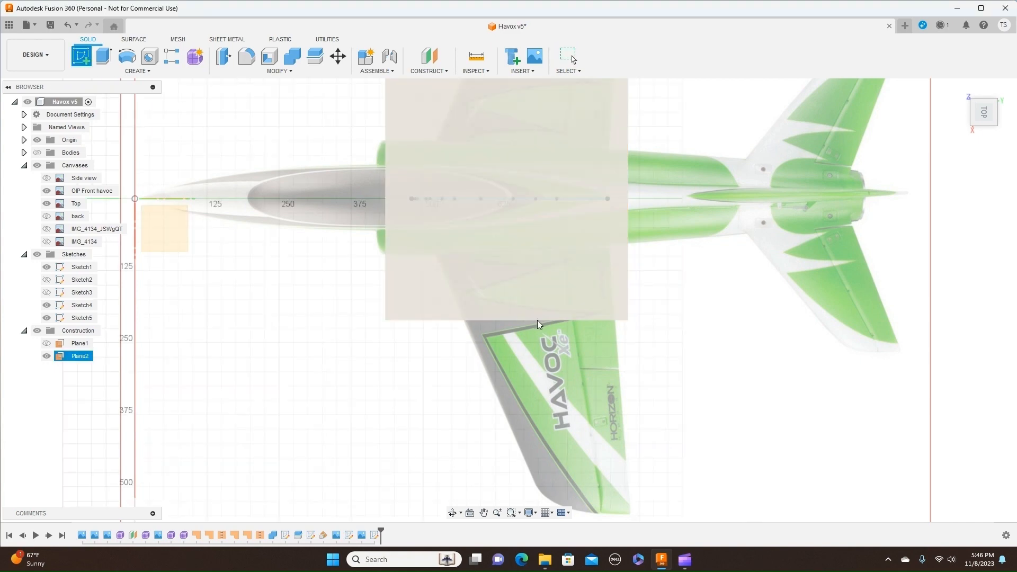
{"action": "left_click", "coordinate": [488, 278]}
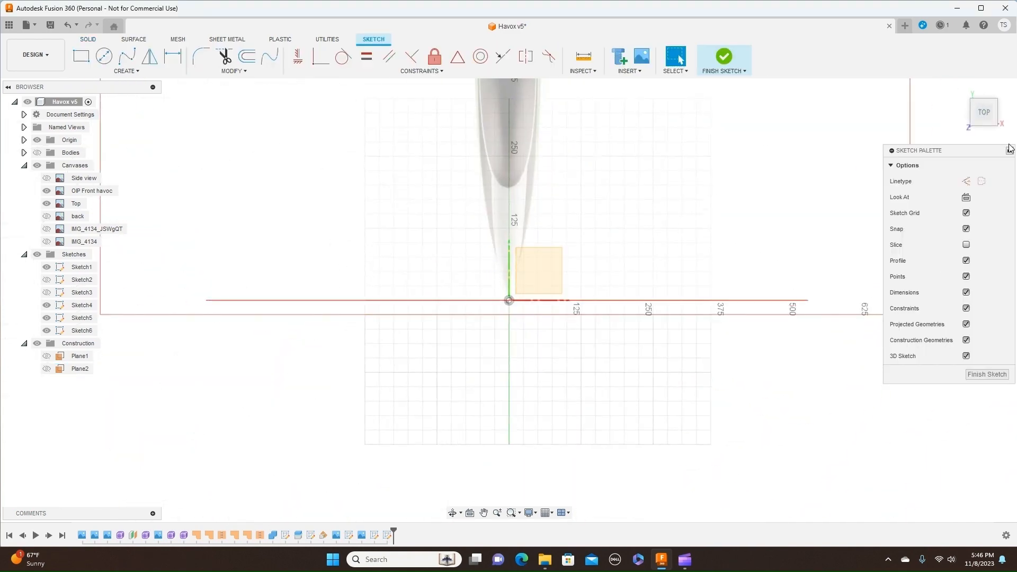
{"action": "left_click", "coordinate": [1014, 100]}
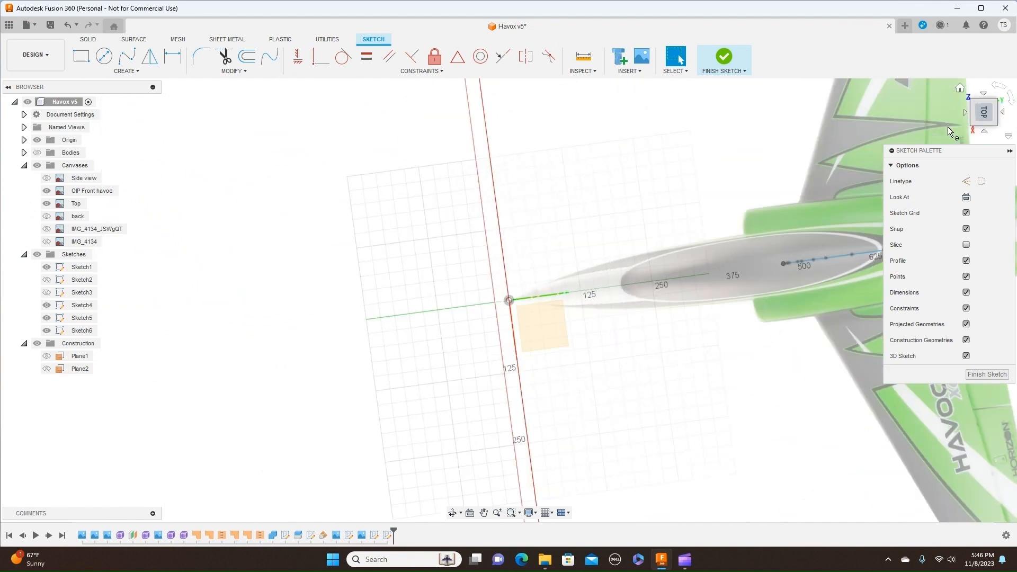
{"action": "middle_click_drag", "start_coordinate": [734, 385], "coordinate": [400, 277]}
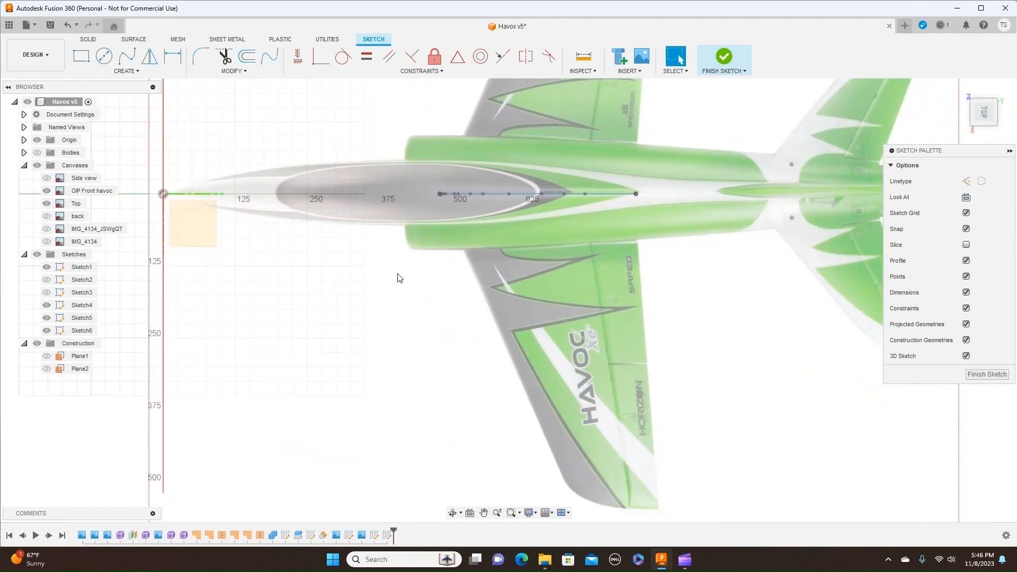
{"action": "scroll", "coordinate": [757, 327], "scroll_direction": "down", "scroll_amount": 1}
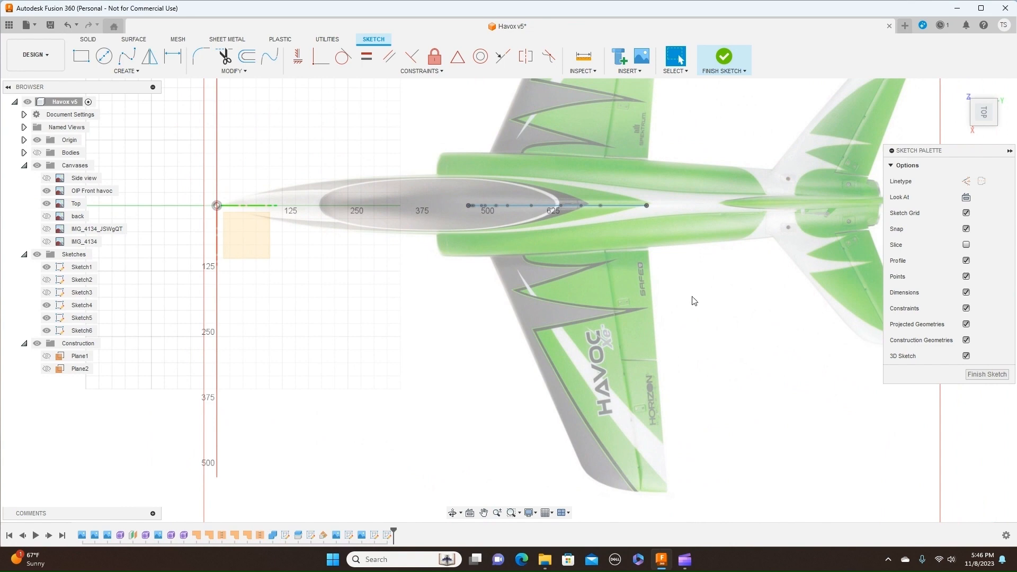
Step: Draw a line along the wing's trailing edge from the rear chord endpoint toward the tip, about 512 mm long at 3.7 degrees
{"action": "key", "text": "m"}
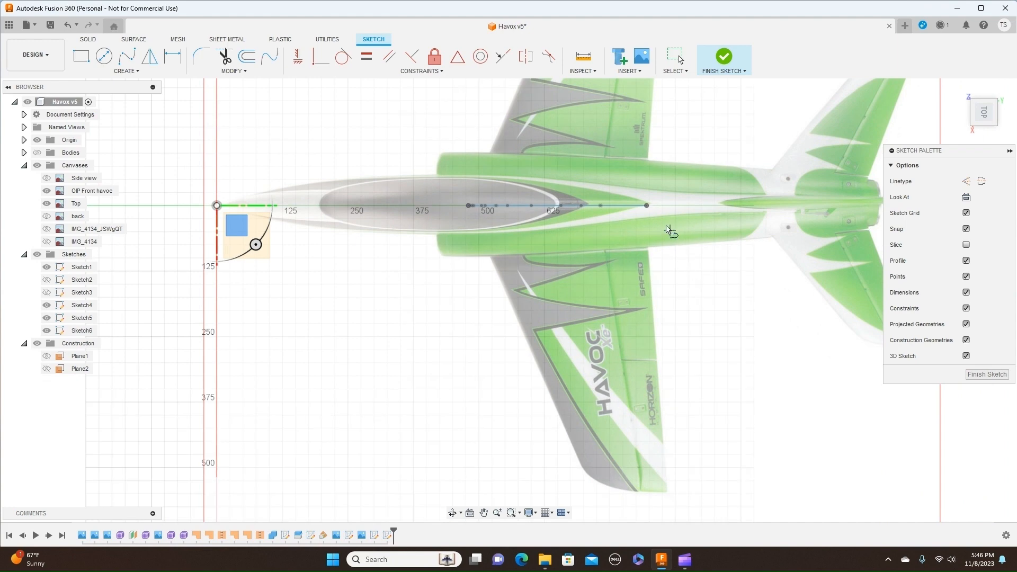
{"action": "scroll", "coordinate": [647, 205], "scroll_direction": "up", "scroll_amount": 3}
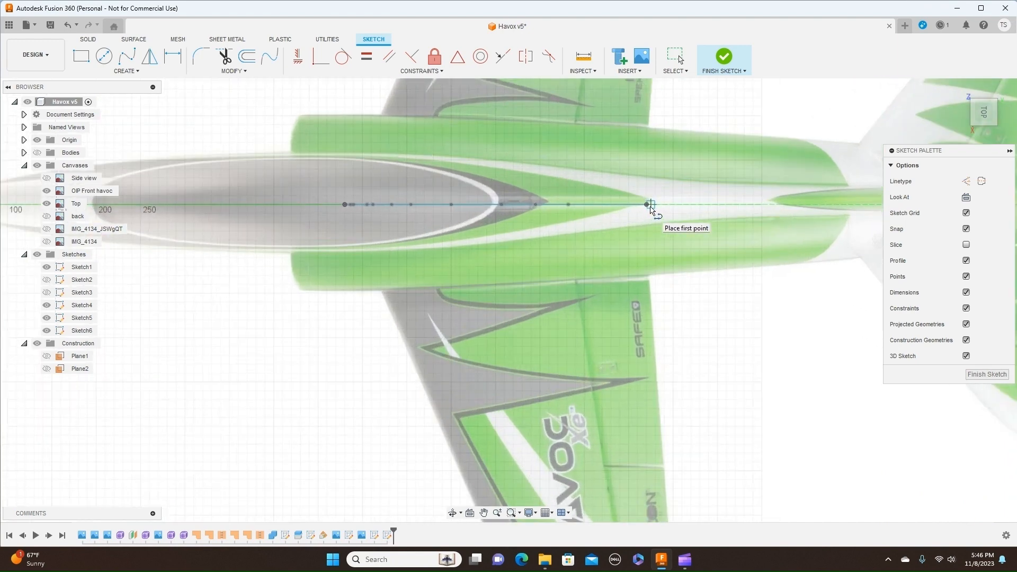
{"action": "left_click", "coordinate": [647, 205]}
{"action": "scroll", "coordinate": [647, 205], "scroll_direction": "down", "scroll_amount": 3}
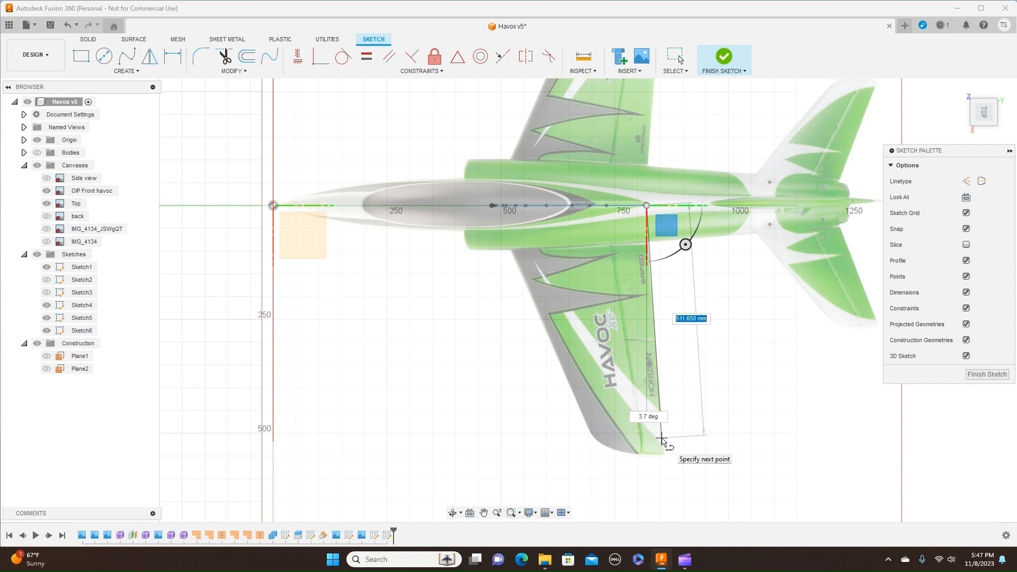
{"action": "left_click", "coordinate": [662, 439]}
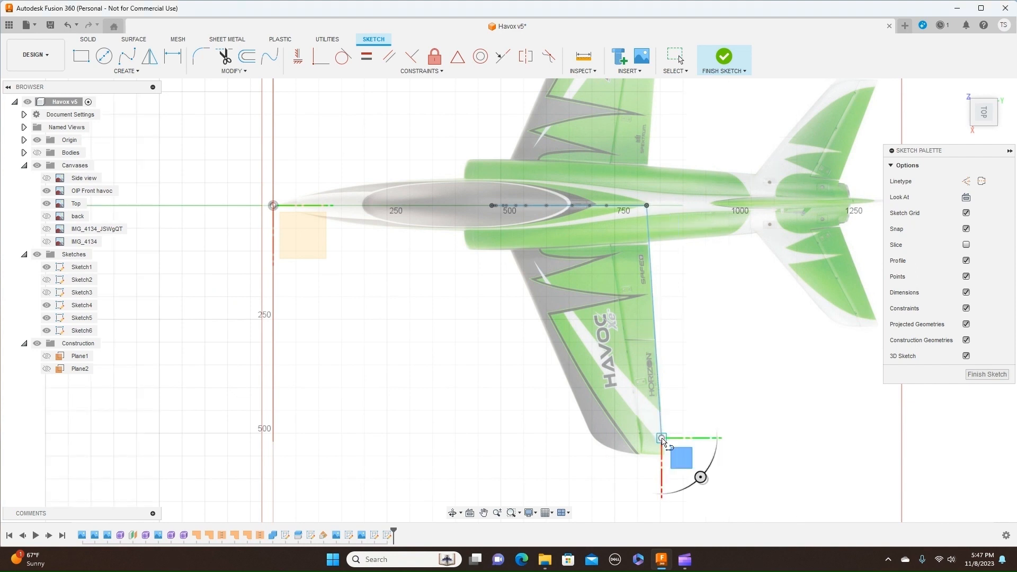
{"action": "right_click", "coordinate": [664, 440]}
{"action": "left_click", "coordinate": [692, 443]}
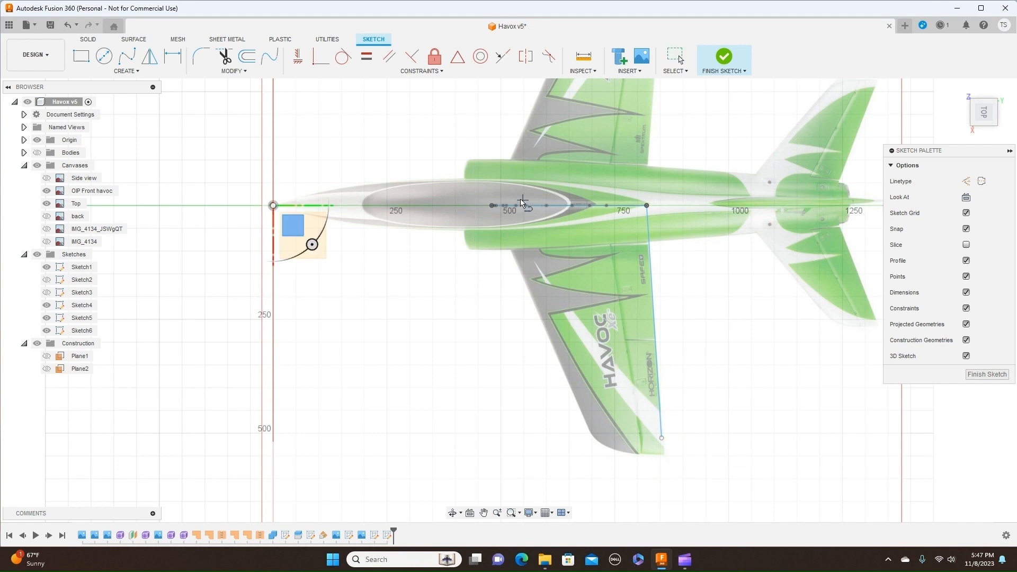
Step: Draw a line along the wing's leading edge from the front chord endpoint toward the tip, about 557 mm long at 23.6 degrees
{"action": "scroll", "coordinate": [494, 206], "scroll_direction": "up", "scroll_amount": 10}
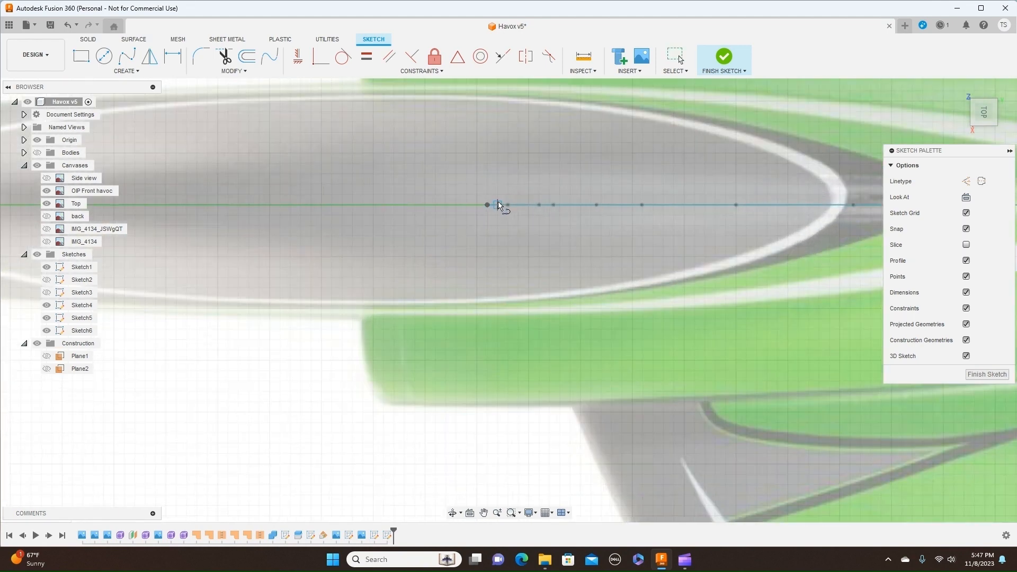
{"action": "scroll", "coordinate": [490, 250], "scroll_direction": "up", "scroll_amount": 5}
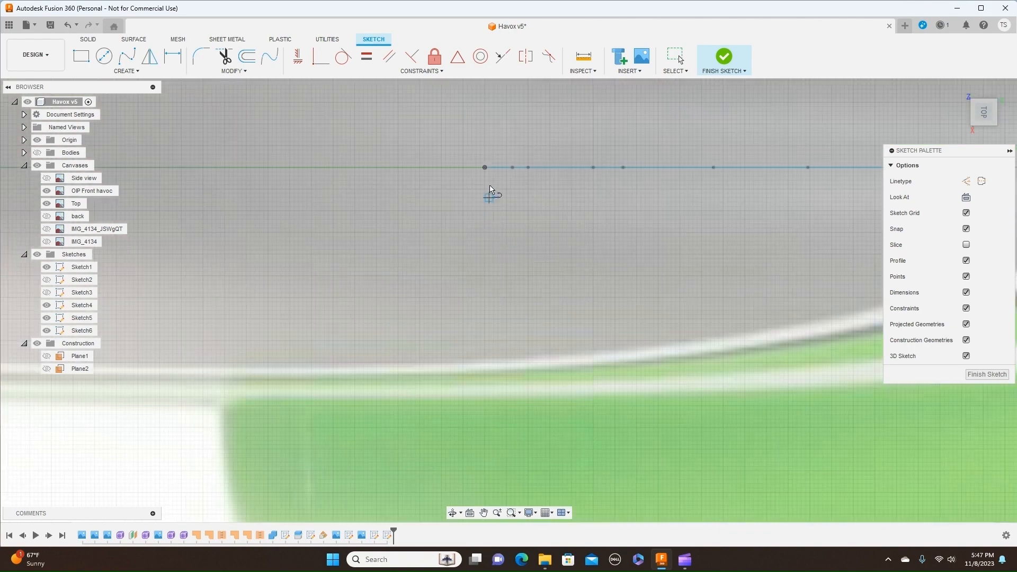
{"action": "scroll", "coordinate": [487, 172], "scroll_direction": "up", "scroll_amount": 3}
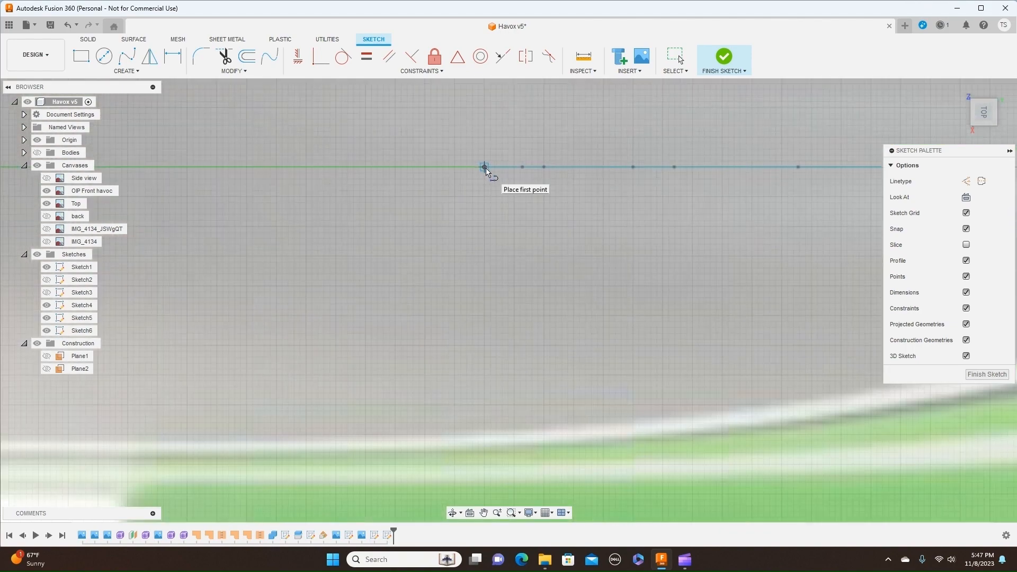
{"action": "scroll", "coordinate": [486, 172], "scroll_direction": "down", "scroll_amount": 8}
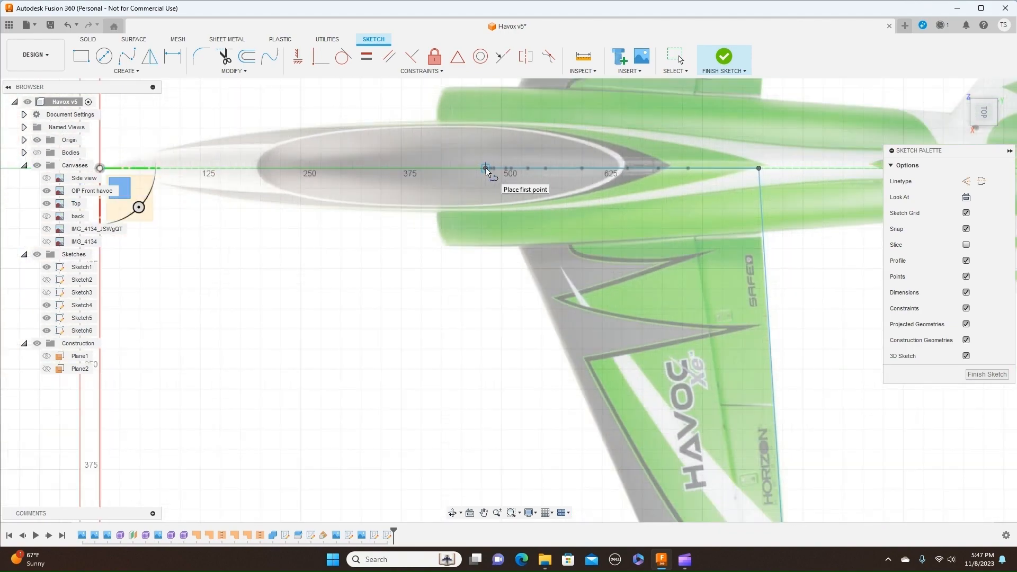
{"action": "left_click", "coordinate": [486, 168]}
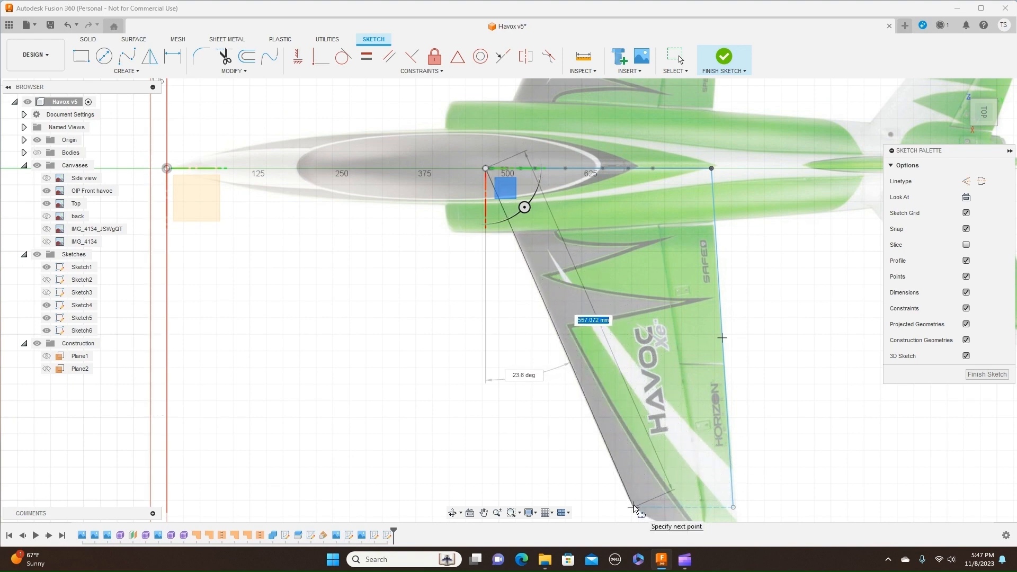
{"action": "left_click", "coordinate": [634, 507]}
{"action": "right_click", "coordinate": [634, 508]}
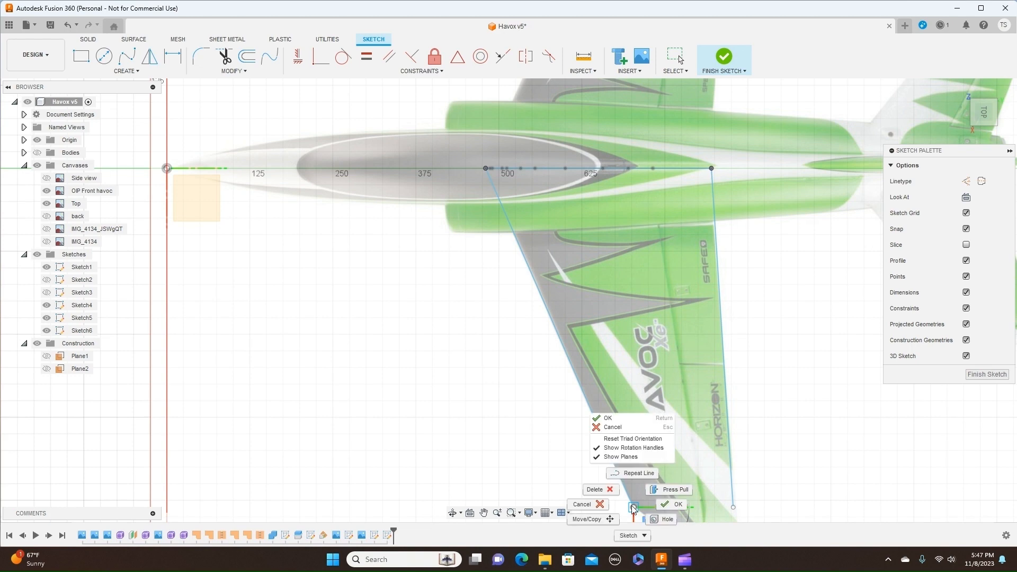
{"action": "left_click", "coordinate": [678, 509]}
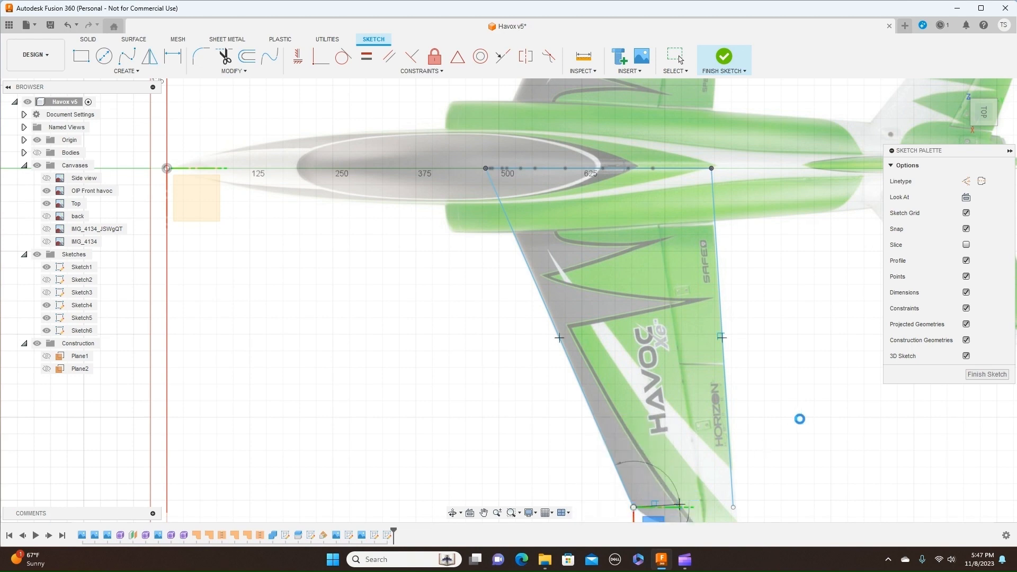
Step: Finish the wing outline sketch and hide all canvases
{"action": "scroll", "coordinate": [802, 424], "scroll_direction": "down", "scroll_amount": 3}
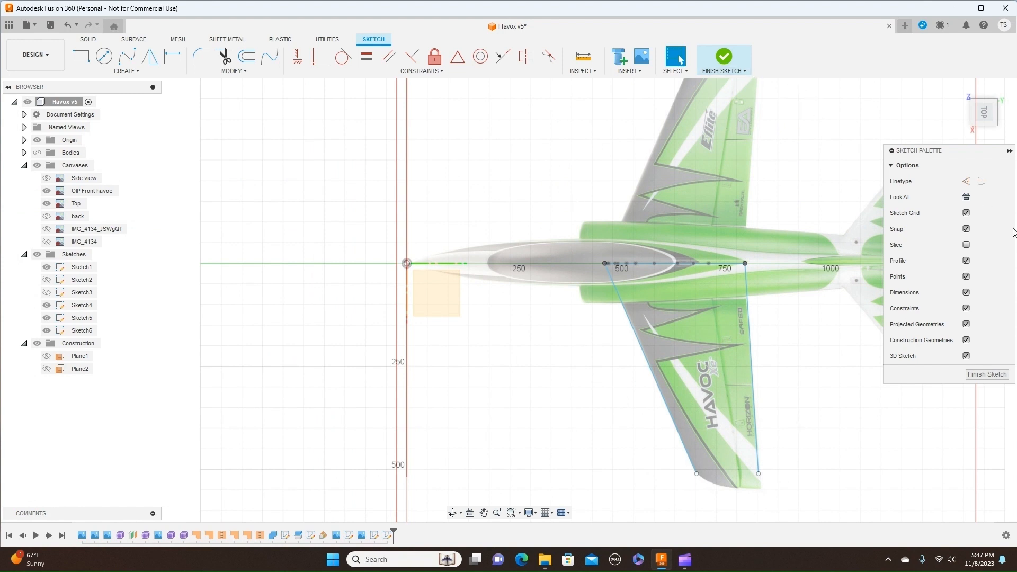
{"action": "left_click", "coordinate": [988, 375]}
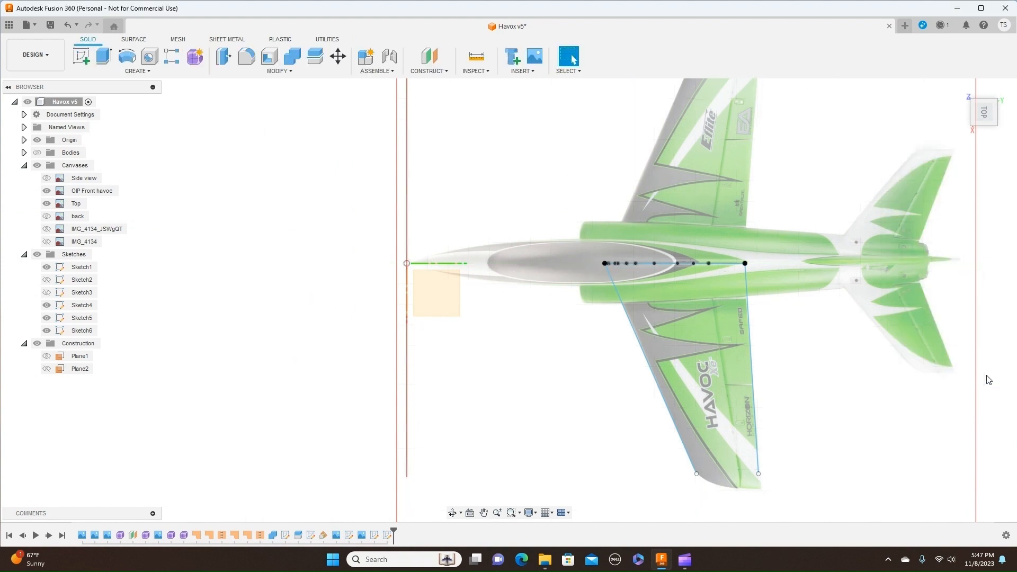
{"action": "middle_click_drag", "start_coordinate": [935, 382], "coordinate": [778, 355]}
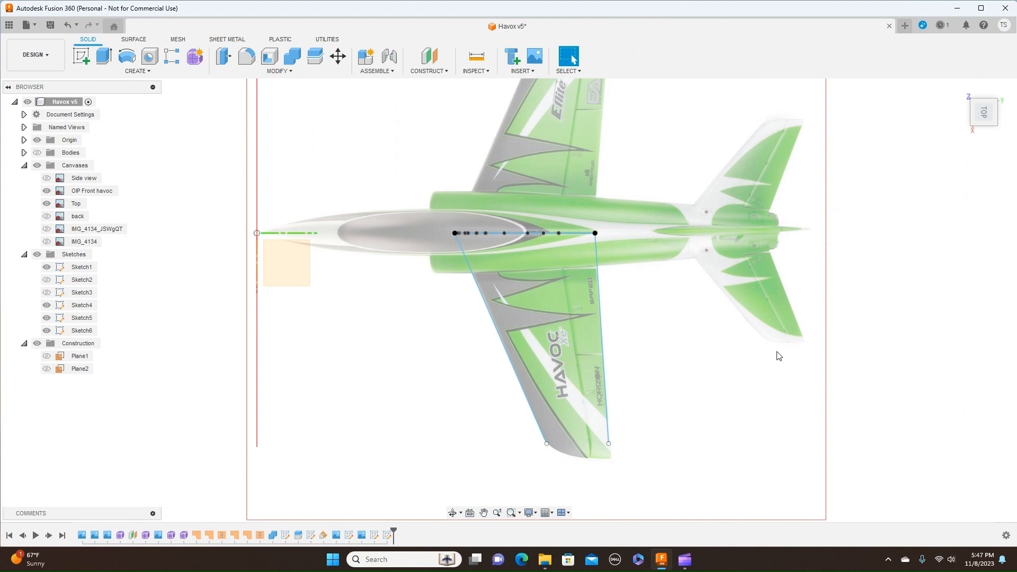
{"action": "left_click", "coordinate": [37, 167]}
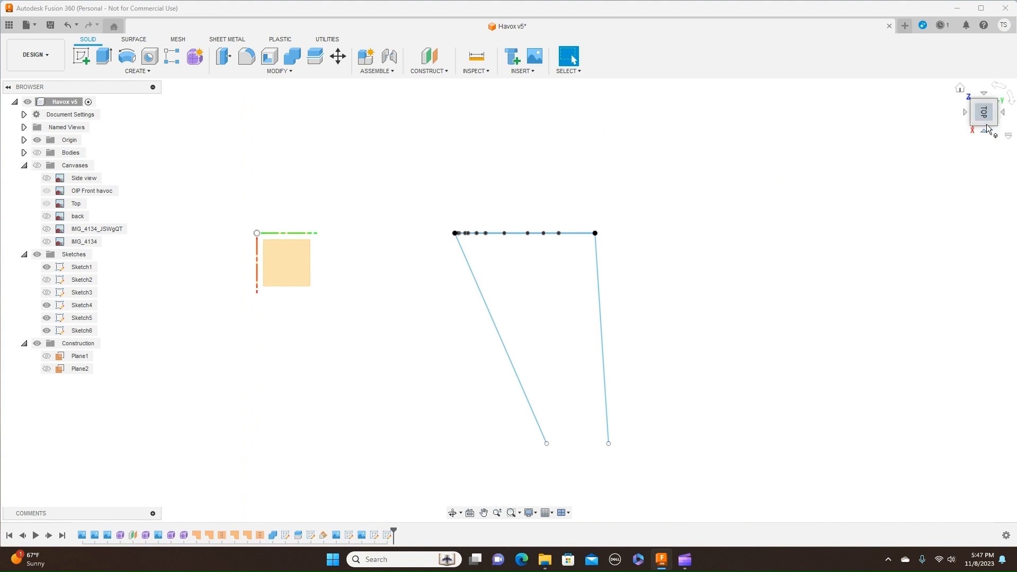
Step: Start a Sweep of type Path + Guide Rail with its extent set to Full Extents
{"action": "left_click_drag", "start_coordinate": [988, 130], "coordinate": [978, 150]}
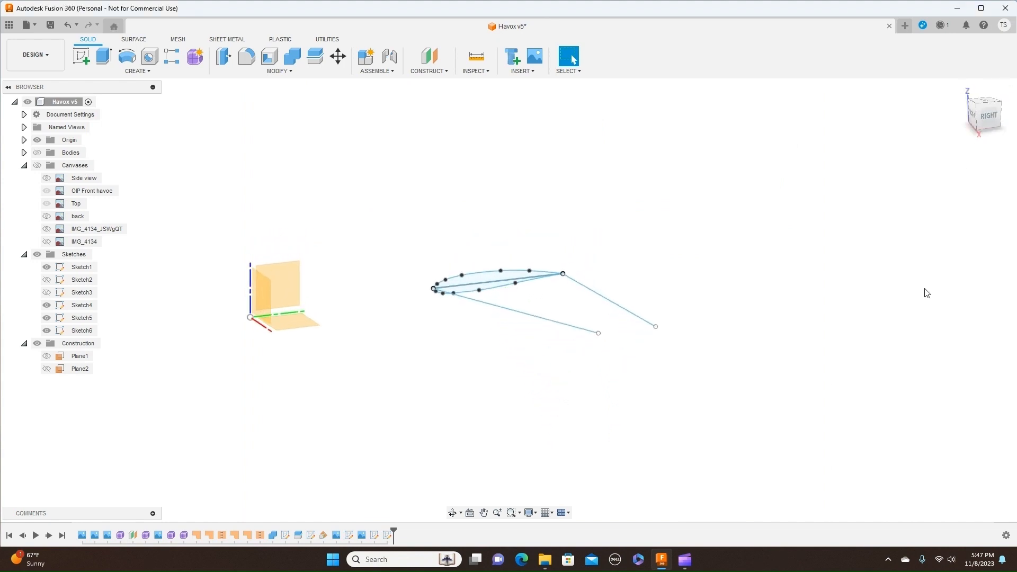
{"action": "scroll", "coordinate": [867, 297], "scroll_direction": "up", "scroll_amount": 1}
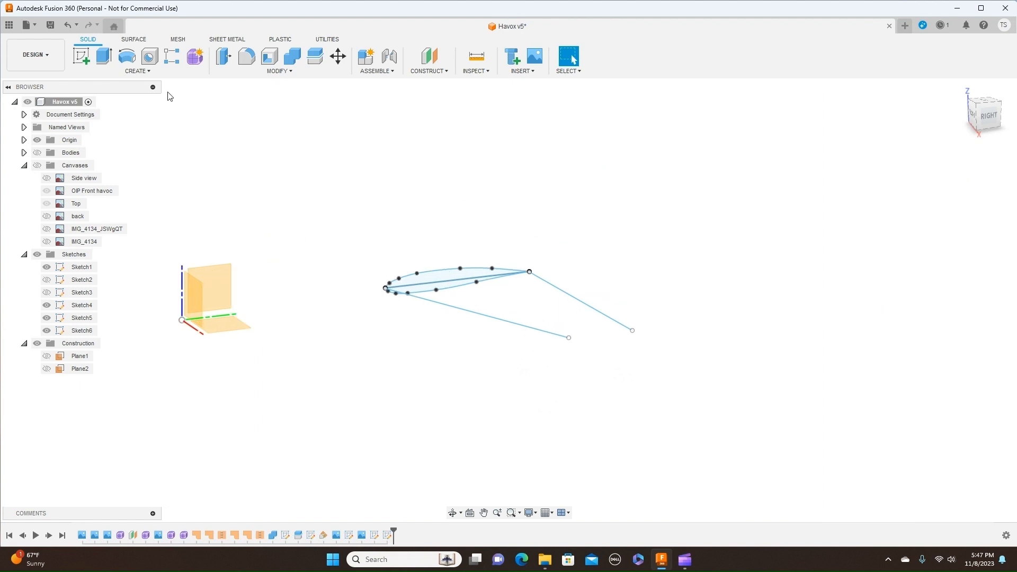
{"action": "left_click", "coordinate": [149, 72]}
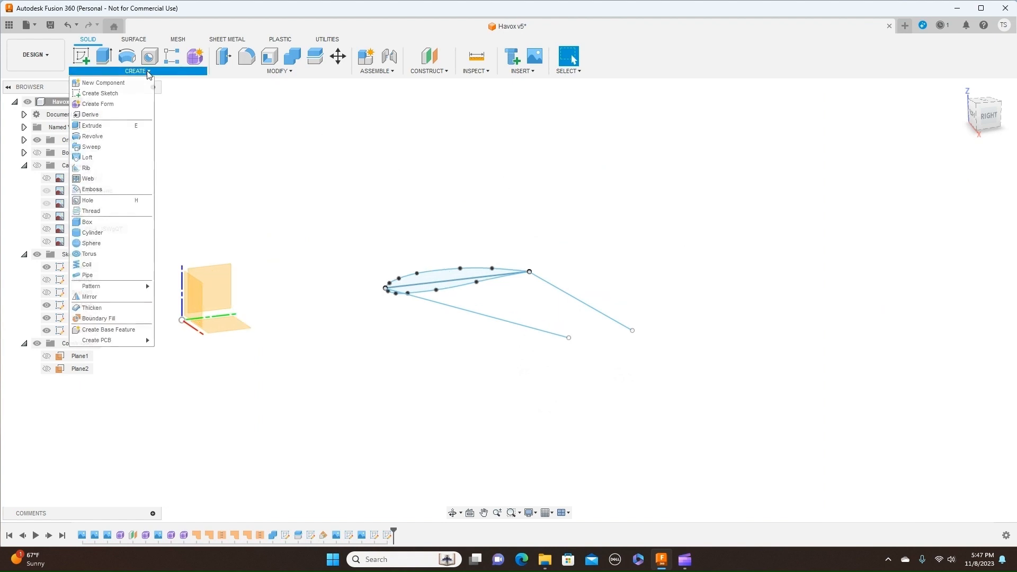
{"action": "left_click", "coordinate": [106, 147]}
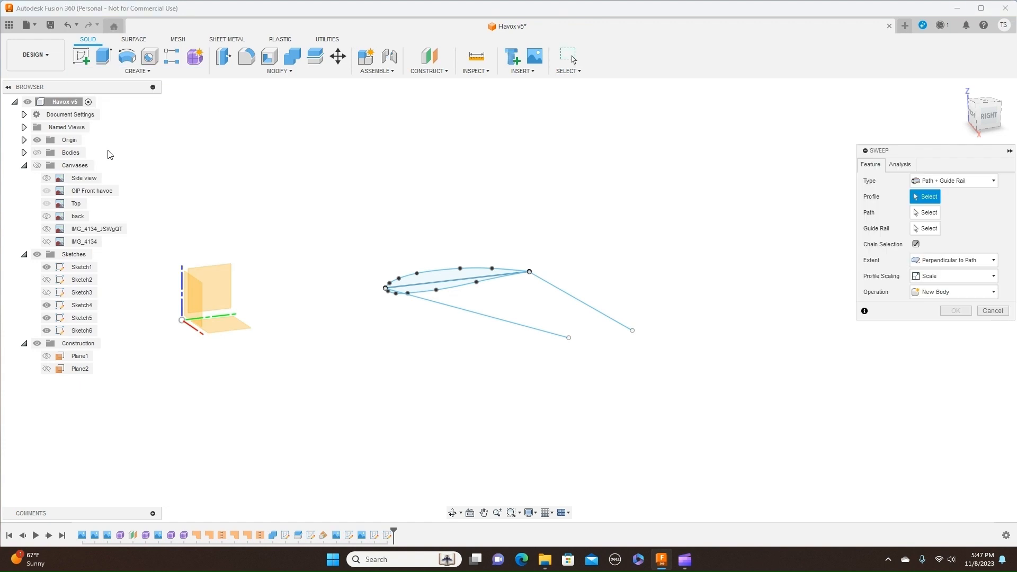
{"action": "left_click", "coordinate": [983, 184]}
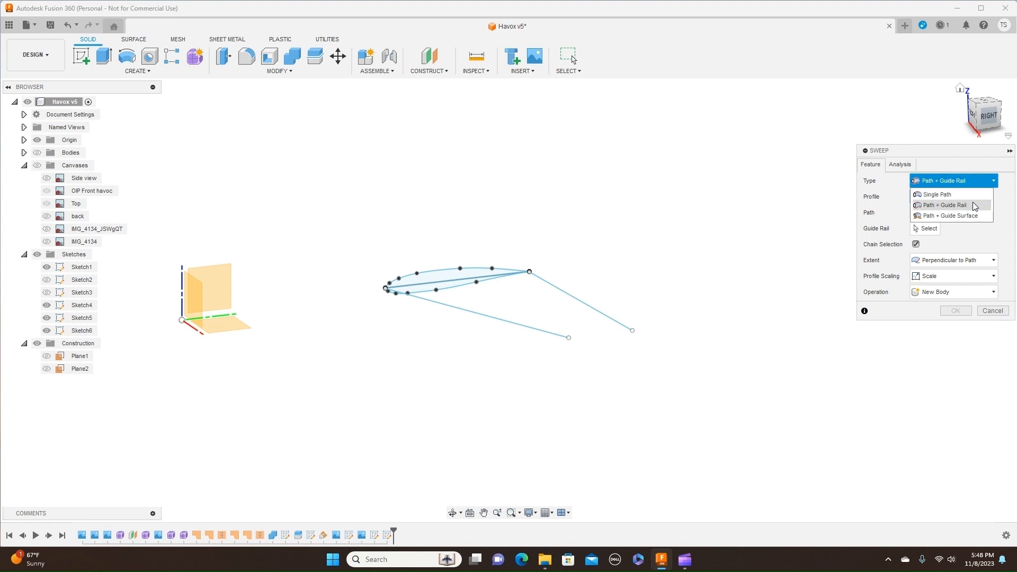
{"action": "left_click", "coordinate": [973, 206]}
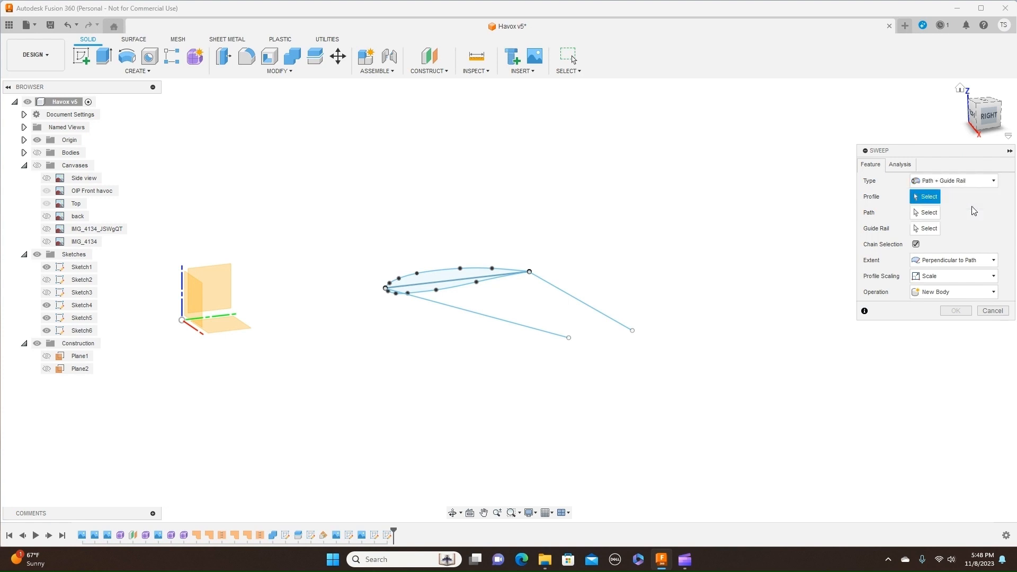
{"action": "left_click", "coordinate": [990, 261]}
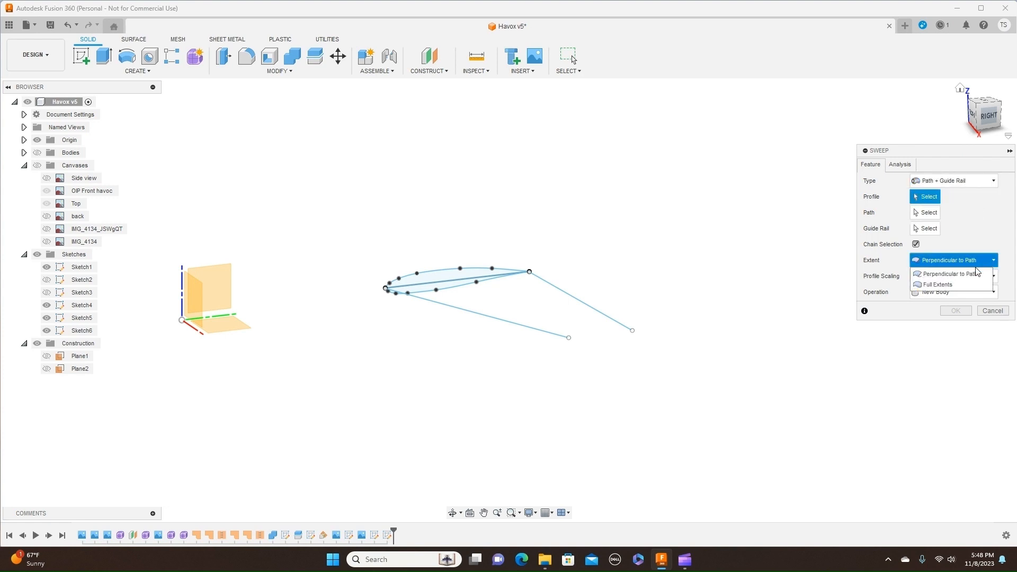
{"action": "left_click", "coordinate": [970, 286]}
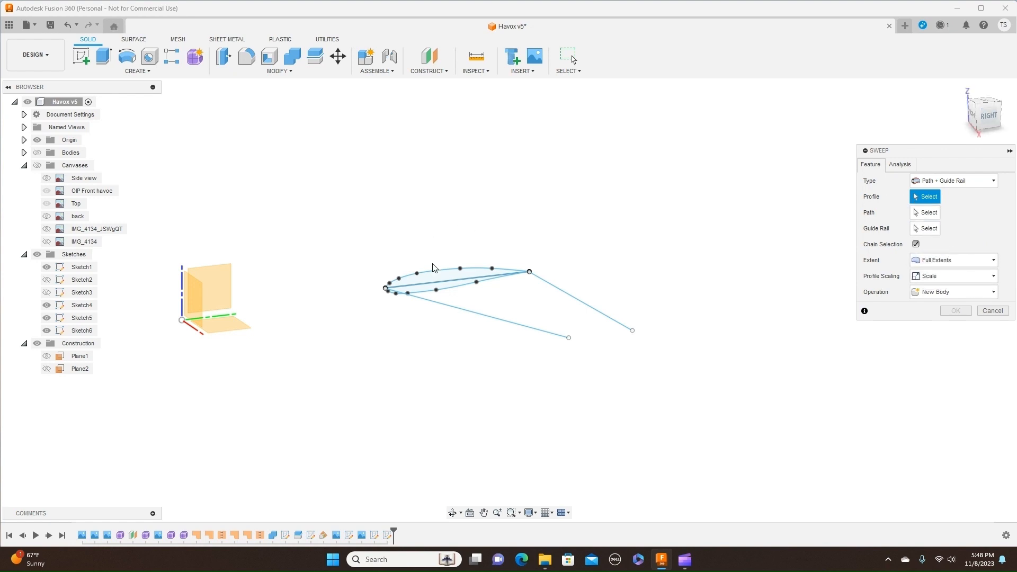
Step: Sweep both airfoil profiles into a new body, with the leading-edge line as path and the trailing-edge line as guide rail
{"action": "left_click", "coordinate": [435, 280]}
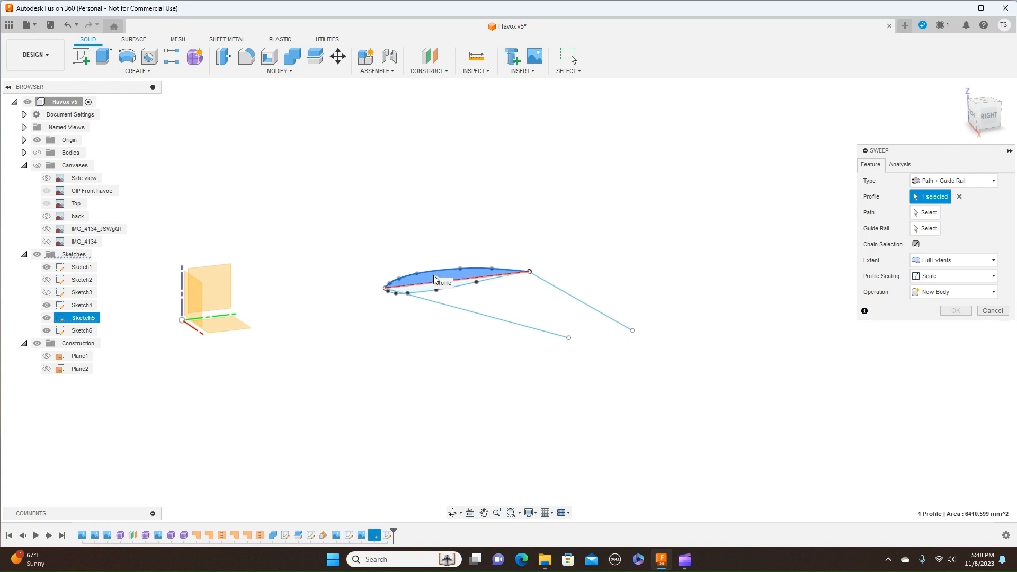
{"action": "scroll", "coordinate": [434, 280], "scroll_direction": "up", "scroll_amount": 3}
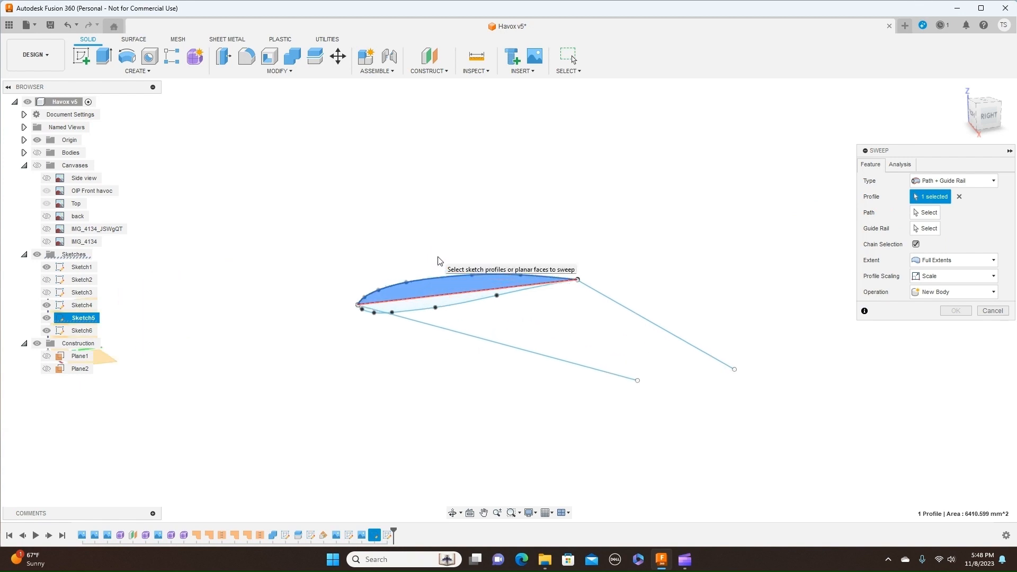
{"action": "left_click", "coordinate": [426, 312]}
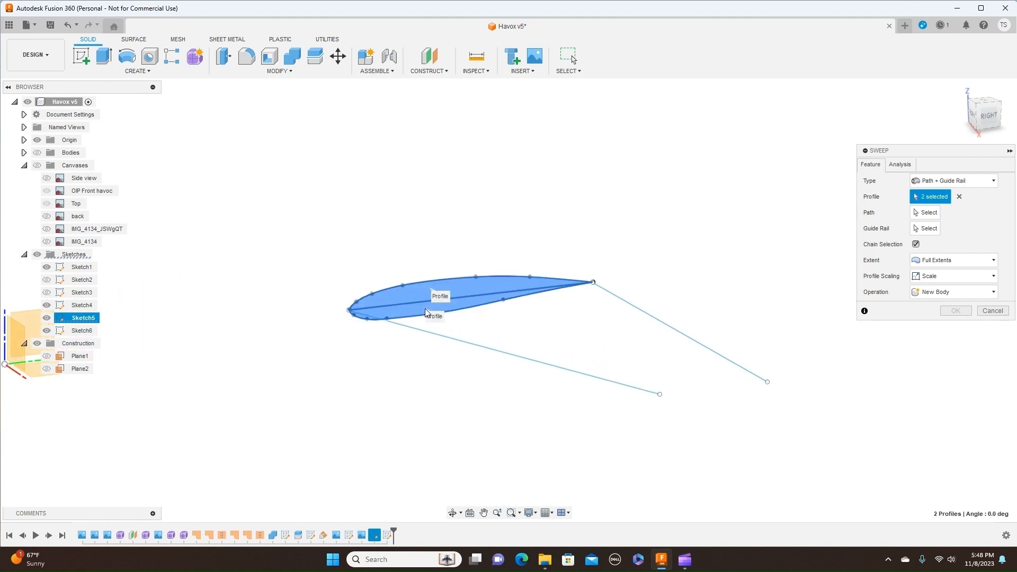
{"action": "left_click", "coordinate": [919, 214]}
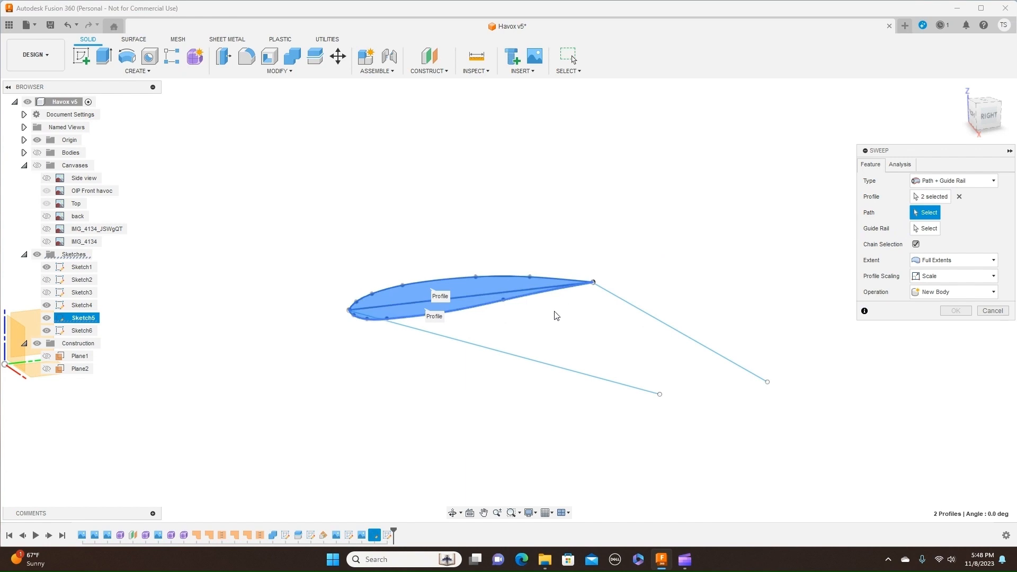
{"action": "left_click", "coordinate": [534, 363]}
{"action": "left_click", "coordinate": [928, 228]}
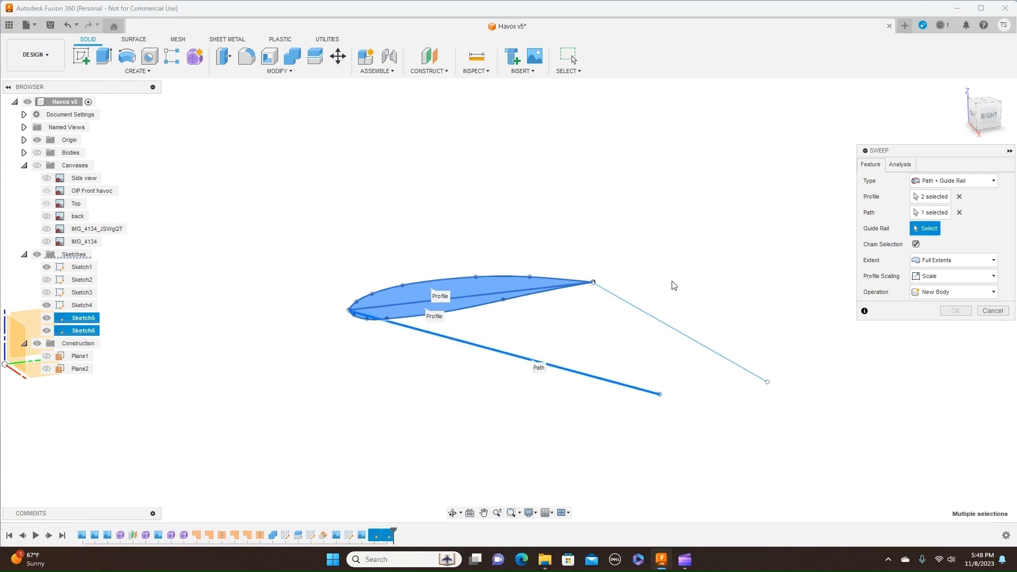
{"action": "left_click", "coordinate": [652, 320]}
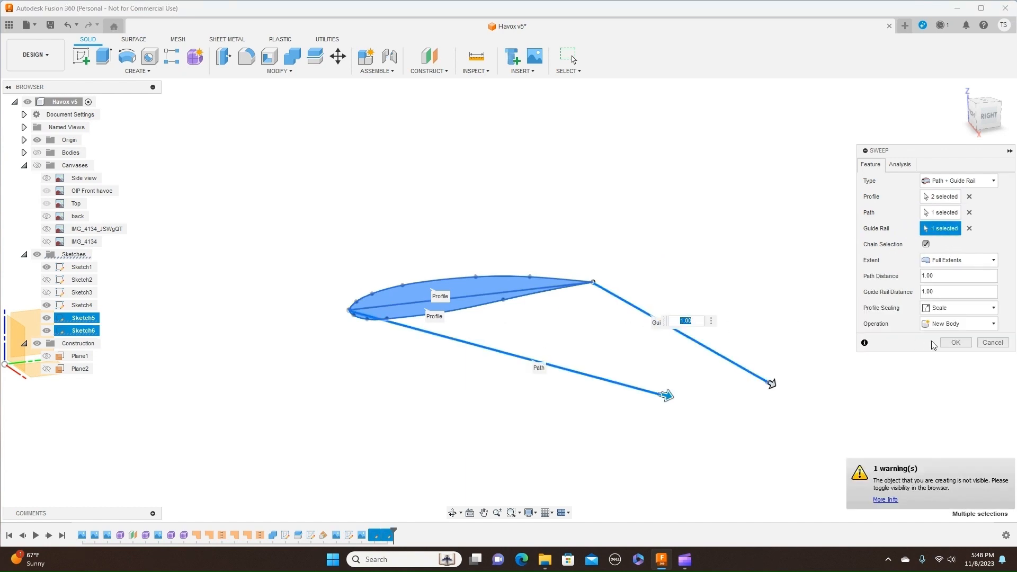
{"action": "left_click", "coordinate": [955, 343]}
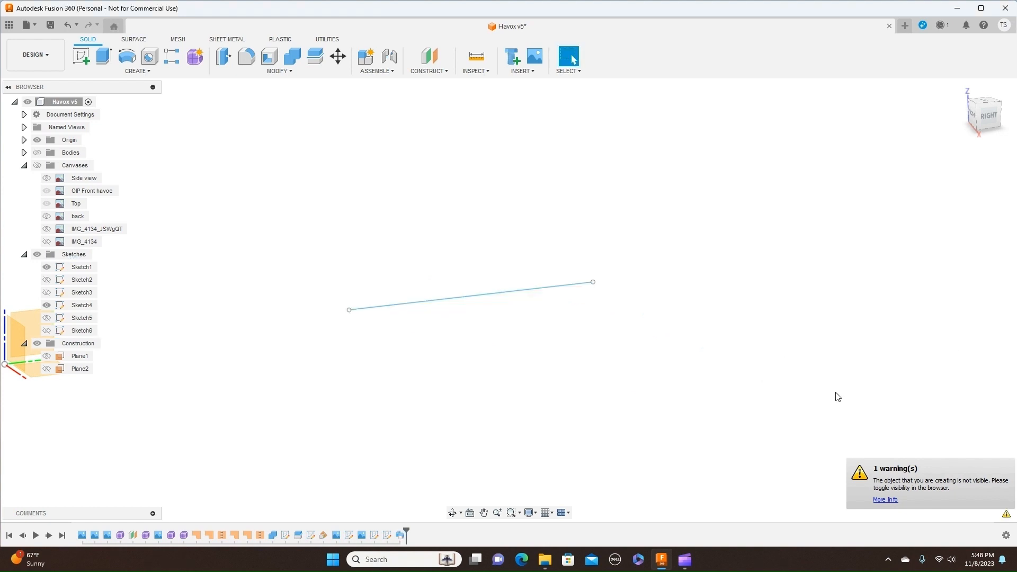
Step: Show the model's bodies, but hide the Fuselage body so the wing root is exposed
{"action": "left_click", "coordinate": [37, 153]}
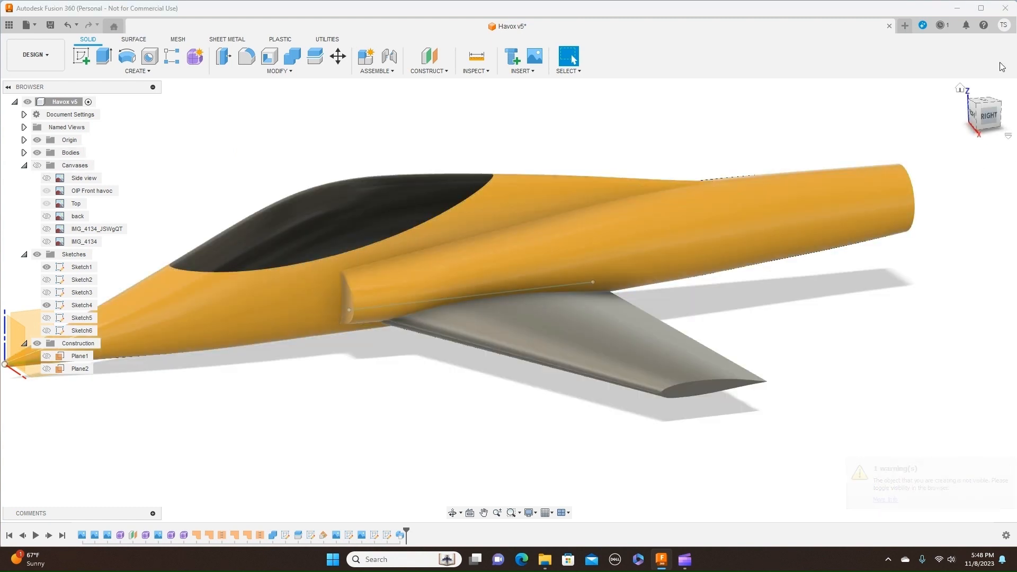
{"action": "mouse_move", "coordinate": [990, 103]}
{"action": "left_mouse_down"}
{"action": "mouse_move", "coordinate": [998, 92]}
{"action": "mouse_move", "coordinate": [1001, 103]}
{"action": "left_mouse_up"}
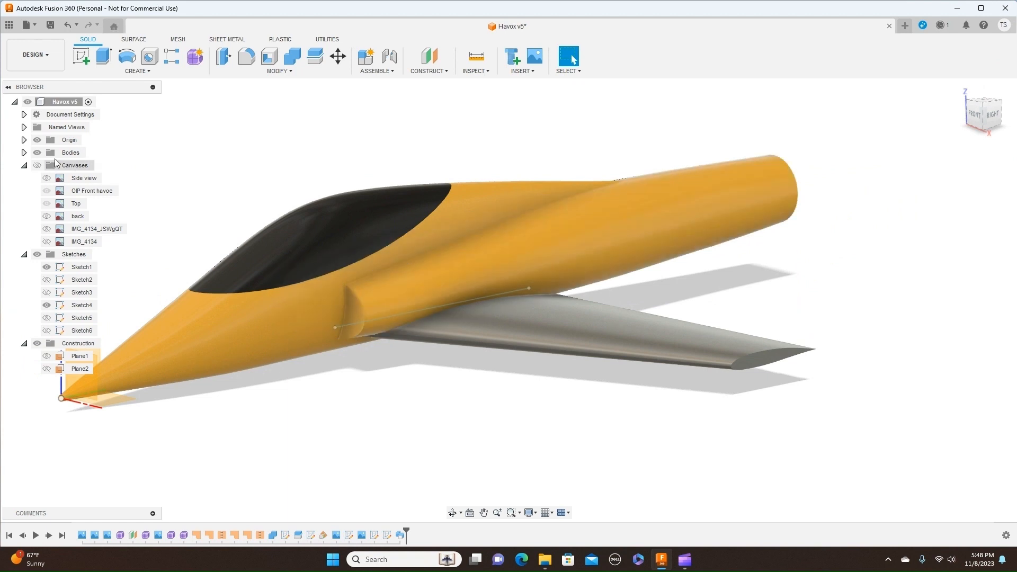
{"action": "left_click", "coordinate": [24, 153]}
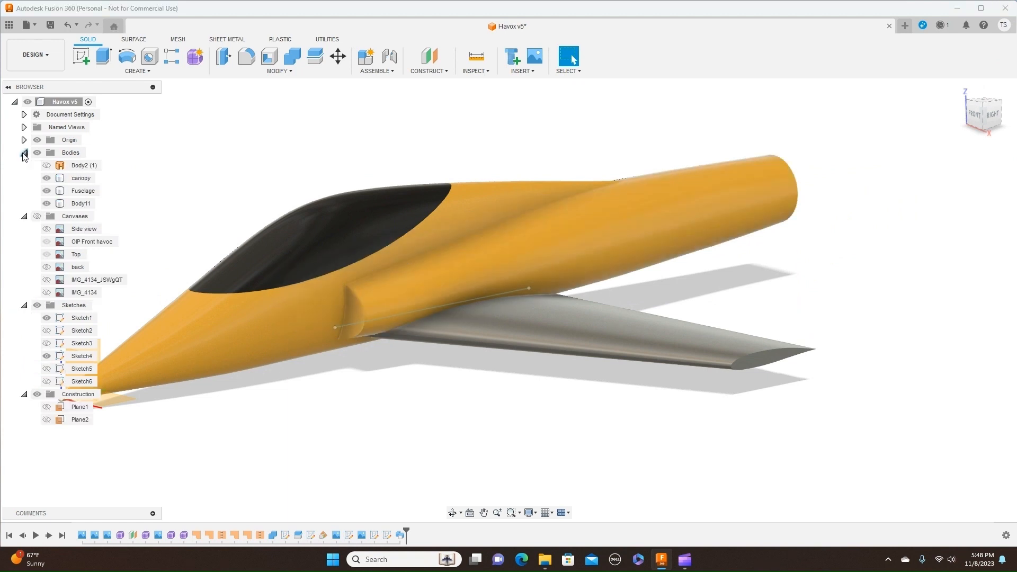
{"action": "left_click", "coordinate": [47, 191]}
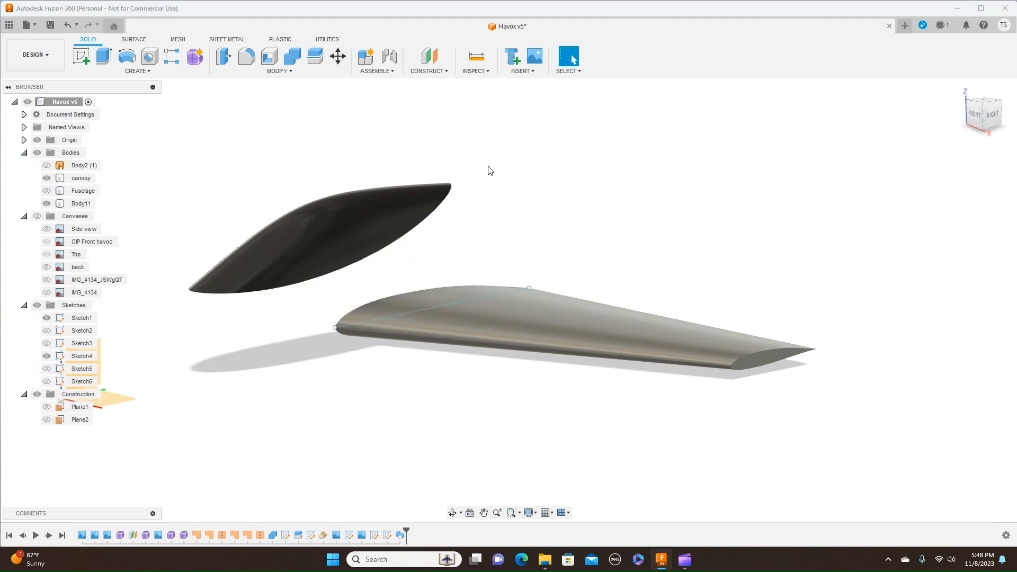
Step: Hide the canopy body and rename the swept wing body as Left wing
{"action": "left_click", "coordinate": [48, 179]}
{"action": "left_click", "coordinate": [79, 205]}
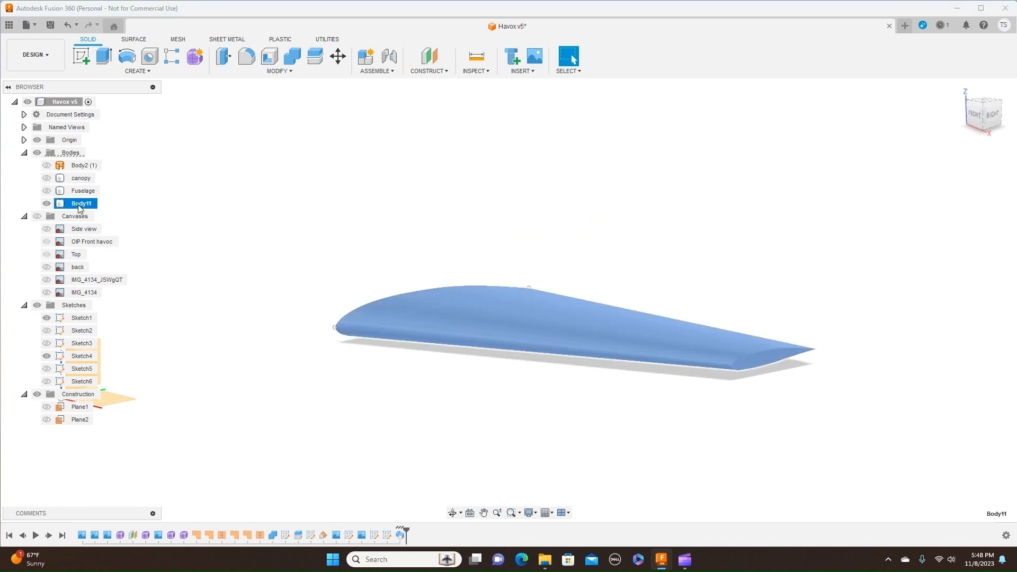
{"action": "double_click", "coordinate": [79, 206]}
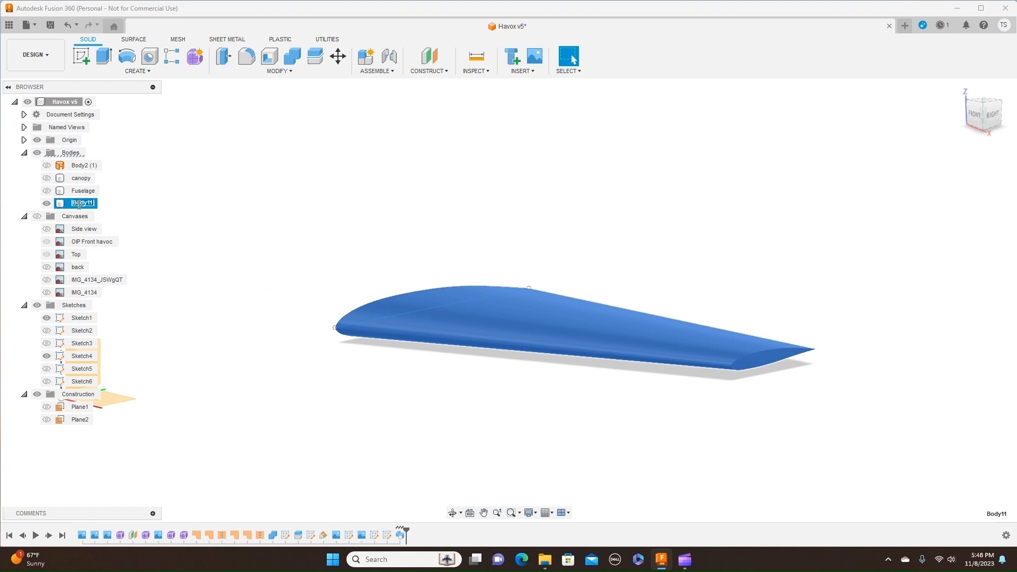
{"action": "key", "text": "BackSpace"}
{"action": "key", "text": "Return"}
{"action": "left_click", "coordinate": [326, 194]}
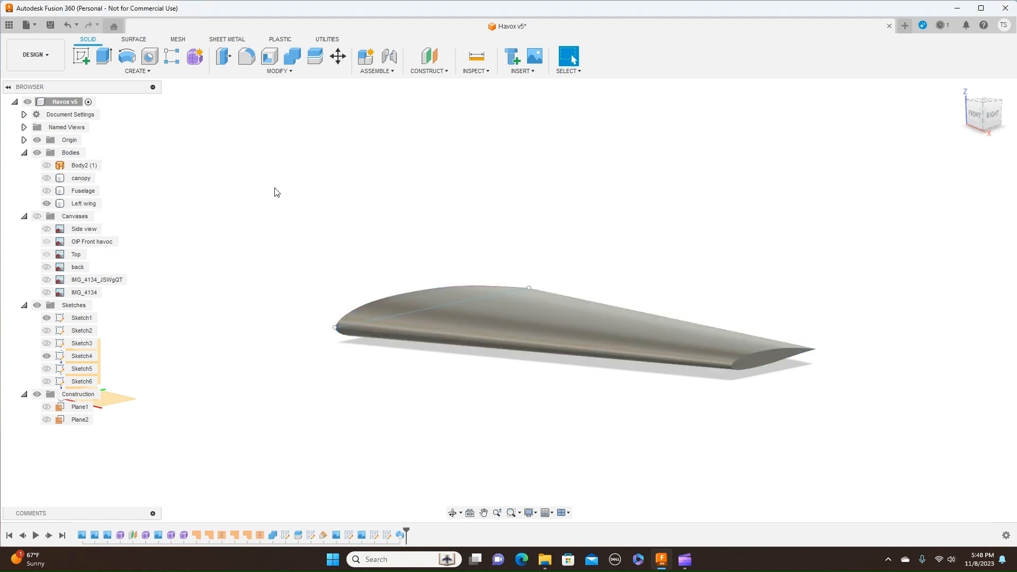
Step: Hide all sketches and turn the model to view the wing from its tip end
{"action": "left_click", "coordinate": [41, 310]}
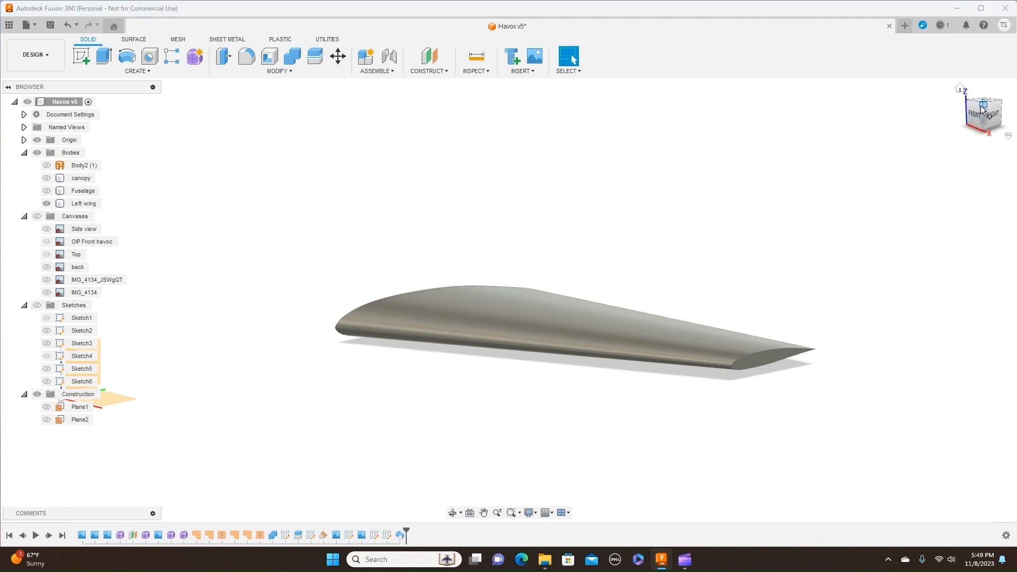
{"action": "mouse_move", "coordinate": [986, 105]}
{"action": "left_mouse_down"}
{"action": "mouse_move", "coordinate": [960, 160]}
{"action": "mouse_move", "coordinate": [925, 154]}
{"action": "mouse_move", "coordinate": [901, 104]}
{"action": "mouse_move", "coordinate": [910, 142]}
{"action": "mouse_move", "coordinate": [948, 101]}
{"action": "mouse_move", "coordinate": [989, 109]}
{"action": "left_mouse_up"}
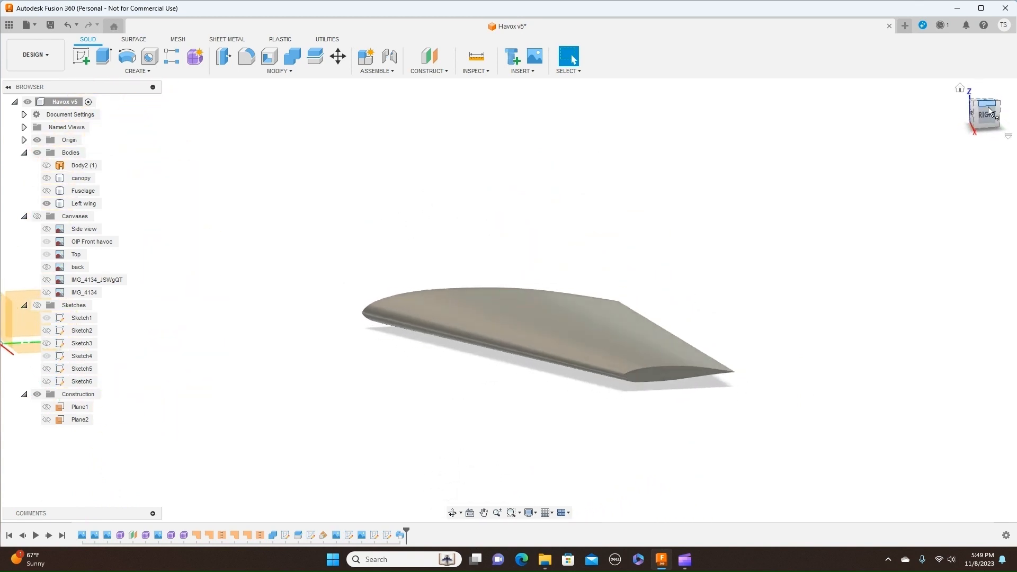
{"action": "left_click", "coordinate": [981, 116]}
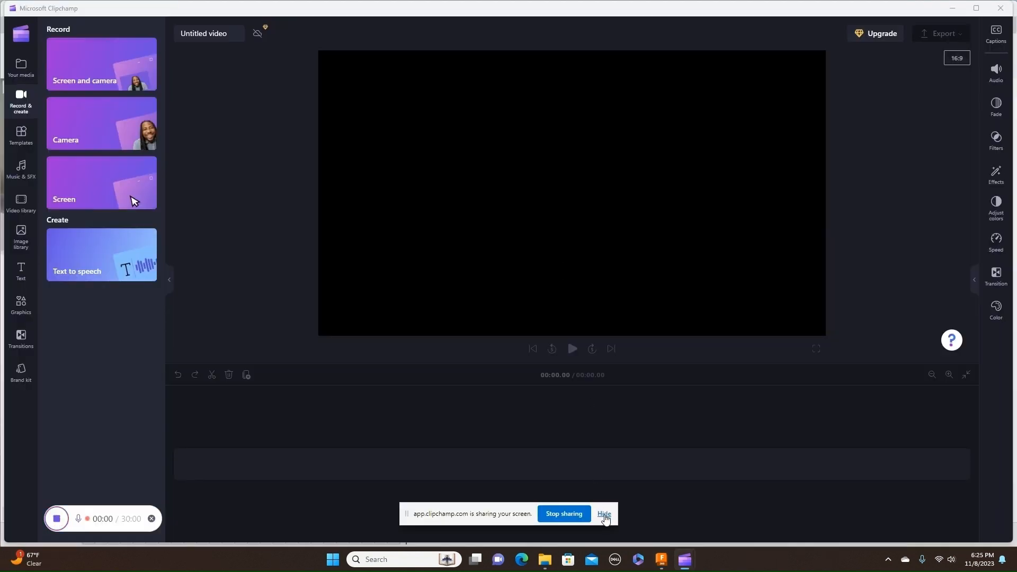
Step: Hide the screen-sharing notice and switch to Fusion 360, framing the wing's tip
{"action": "left_click", "coordinate": [606, 516]}
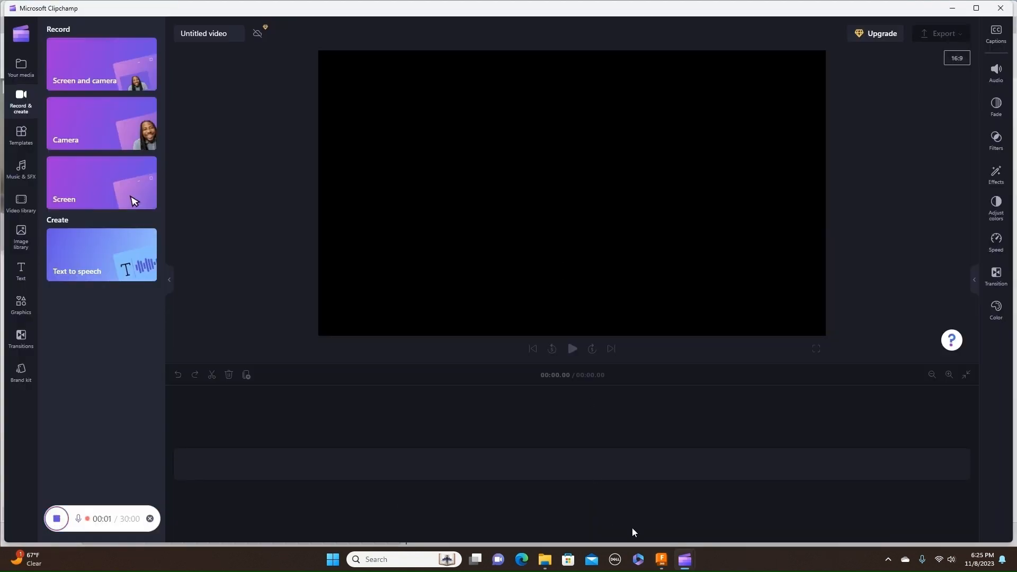
{"action": "left_click", "coordinate": [661, 560]}
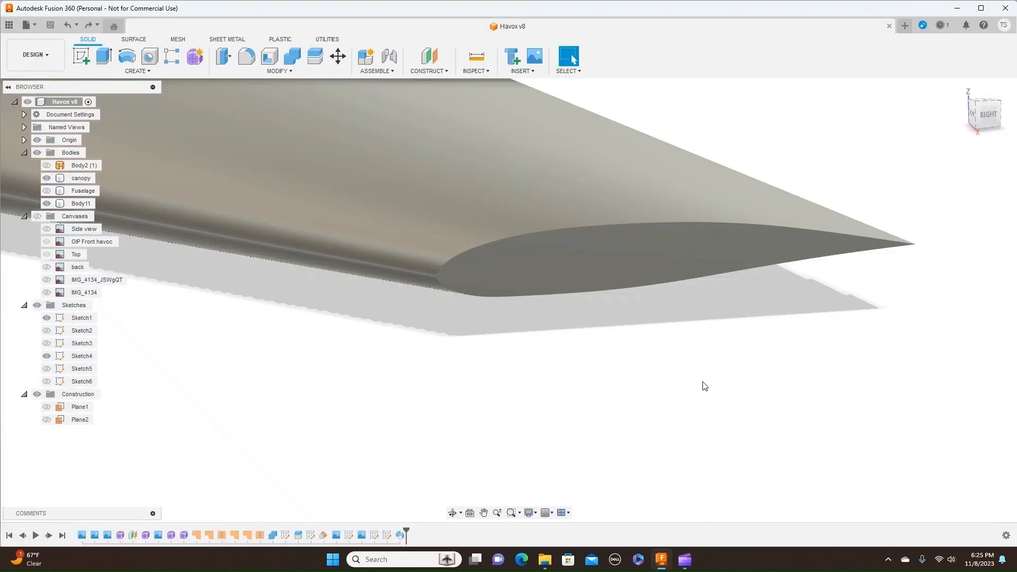
{"action": "scroll", "coordinate": [705, 386], "scroll_direction": "down", "scroll_amount": 5}
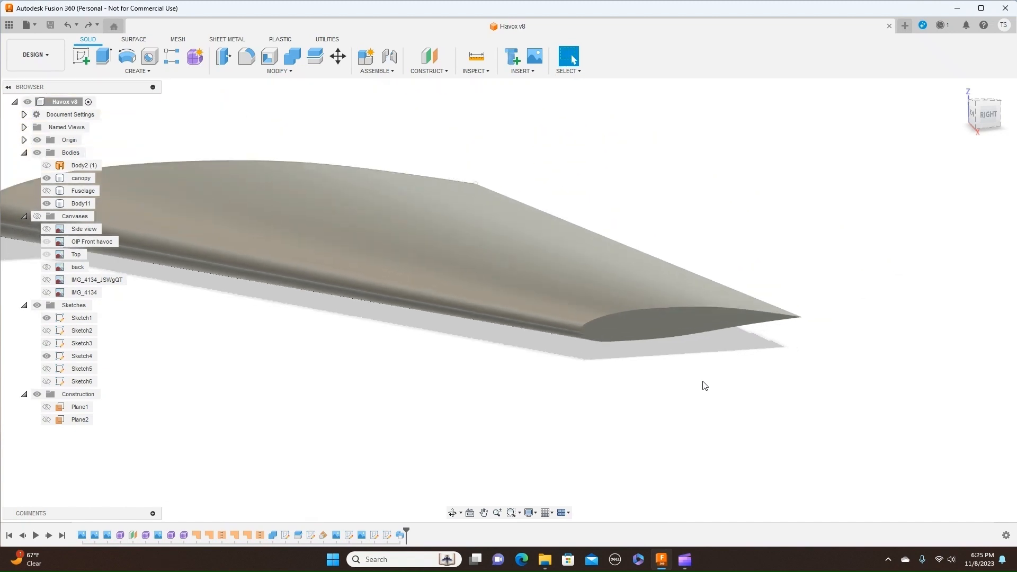
{"action": "scroll", "coordinate": [705, 386], "scroll_direction": "up", "scroll_amount": 3}
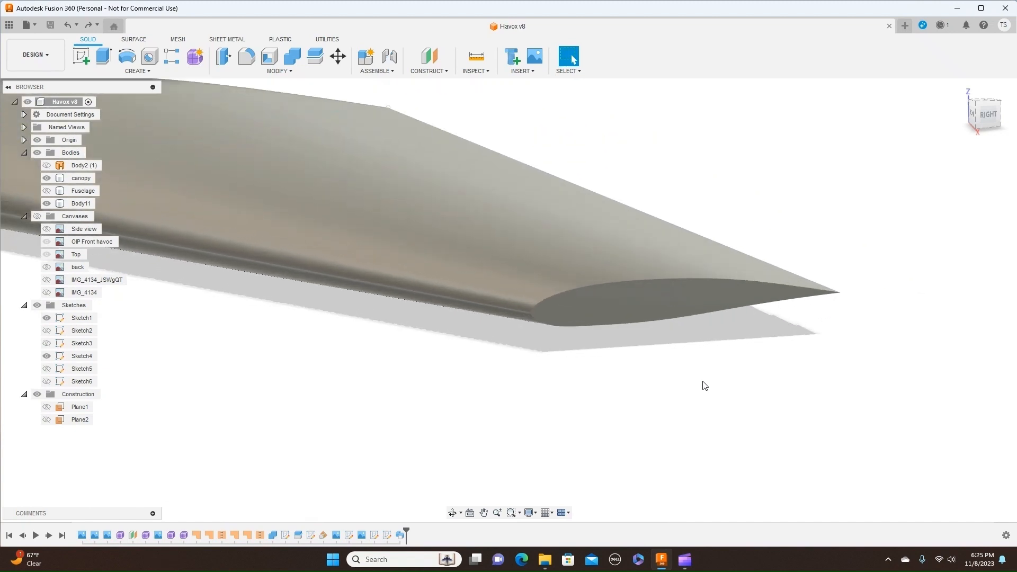
Step: Start a new sketch on the flat end face of the wing tip
{"action": "left_click", "coordinate": [673, 306]}
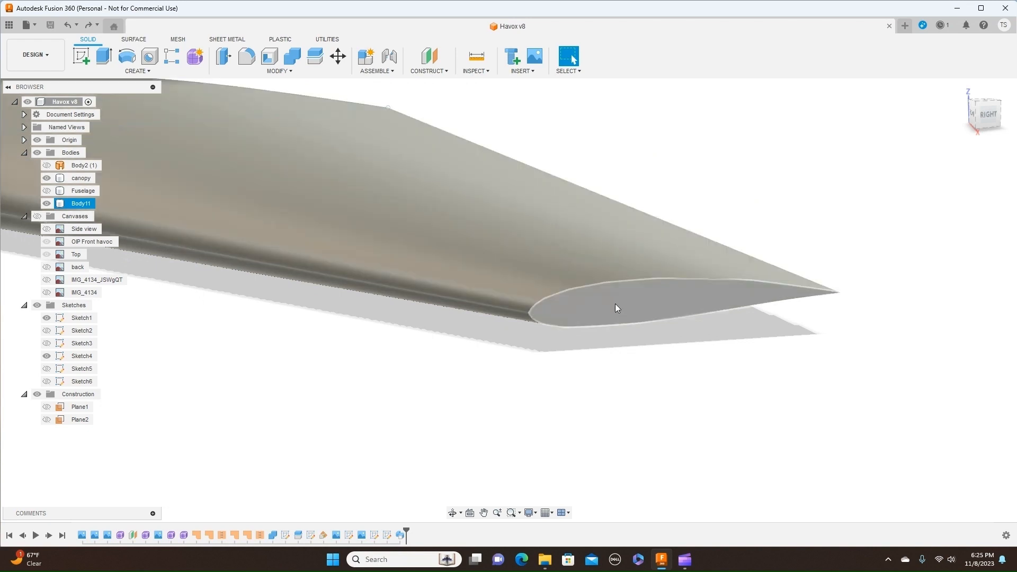
{"action": "left_click", "coordinate": [81, 57]}
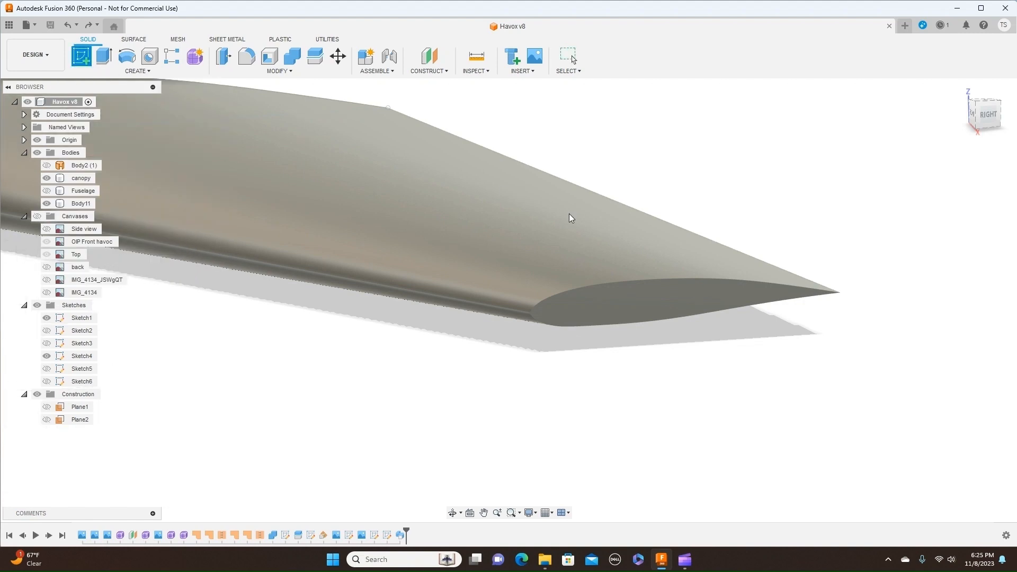
{"action": "left_click", "coordinate": [630, 305]}
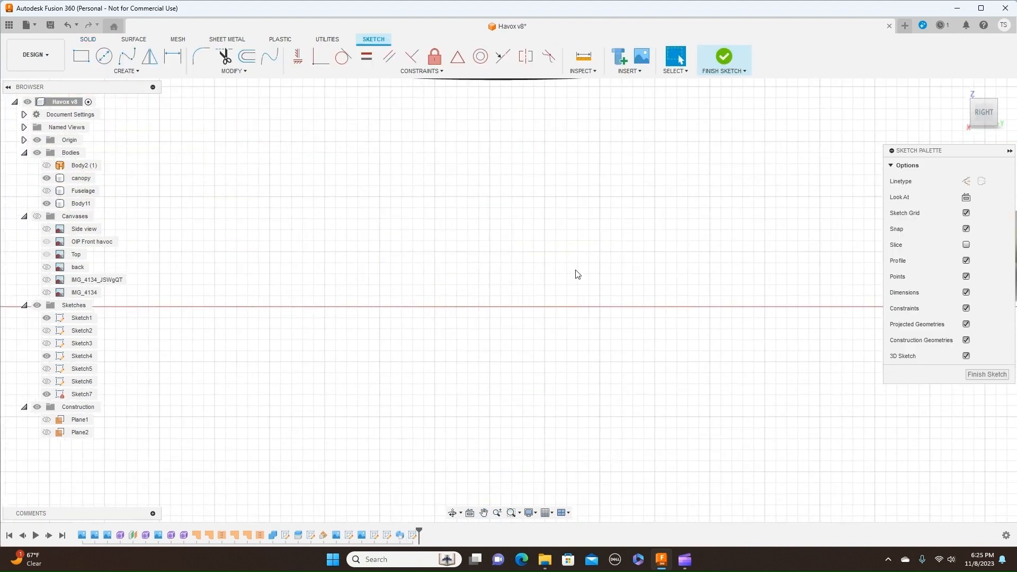
{"action": "middle_click_drag", "start_coordinate": [578, 274], "coordinate": [63, 296]}
{"action": "middle_click_drag", "start_coordinate": [414, 368], "coordinate": [231, 371]}
{"action": "scroll", "coordinate": [294, 379], "scroll_direction": "up", "scroll_amount": 2}
Step: Draw a horizontal chord line about 150 mm long from the tip airfoil's leading point to its trailing point, and finish the sketch
{"action": "key", "text": "l"}
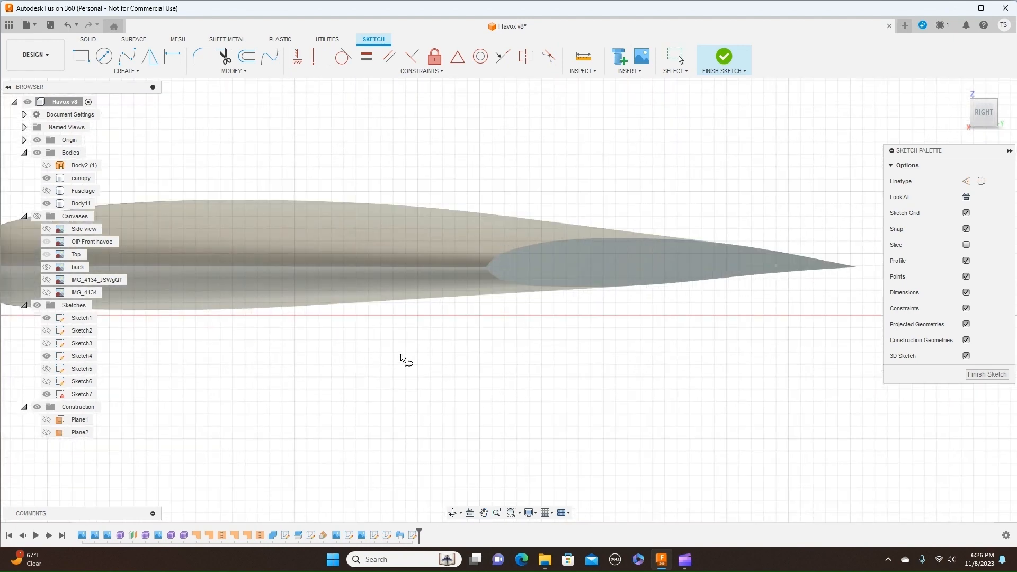
{"action": "left_click", "coordinate": [486, 267]}
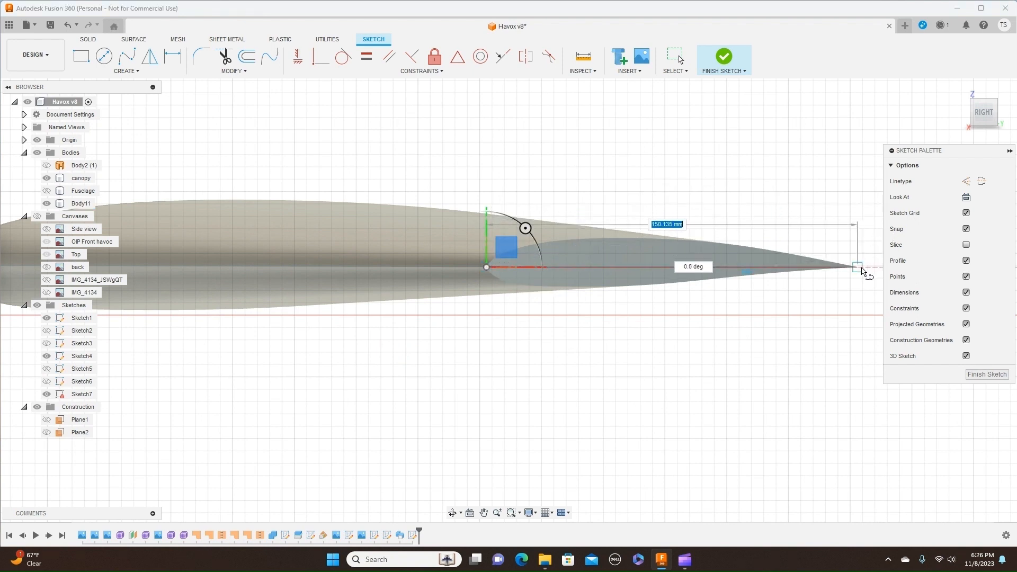
{"action": "left_click", "coordinate": [857, 267]}
{"action": "right_click", "coordinate": [859, 268]}
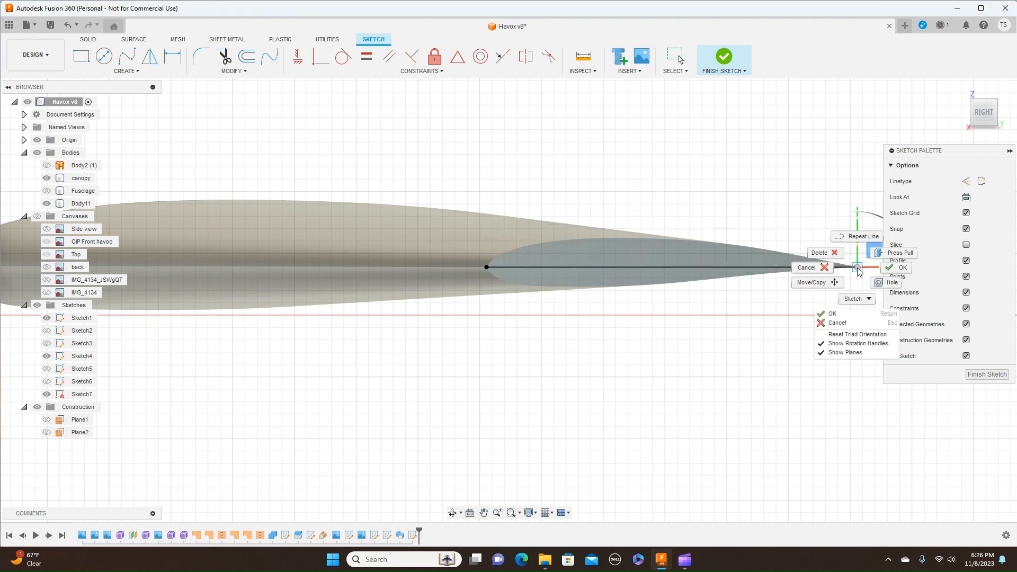
{"action": "left_click", "coordinate": [886, 265]}
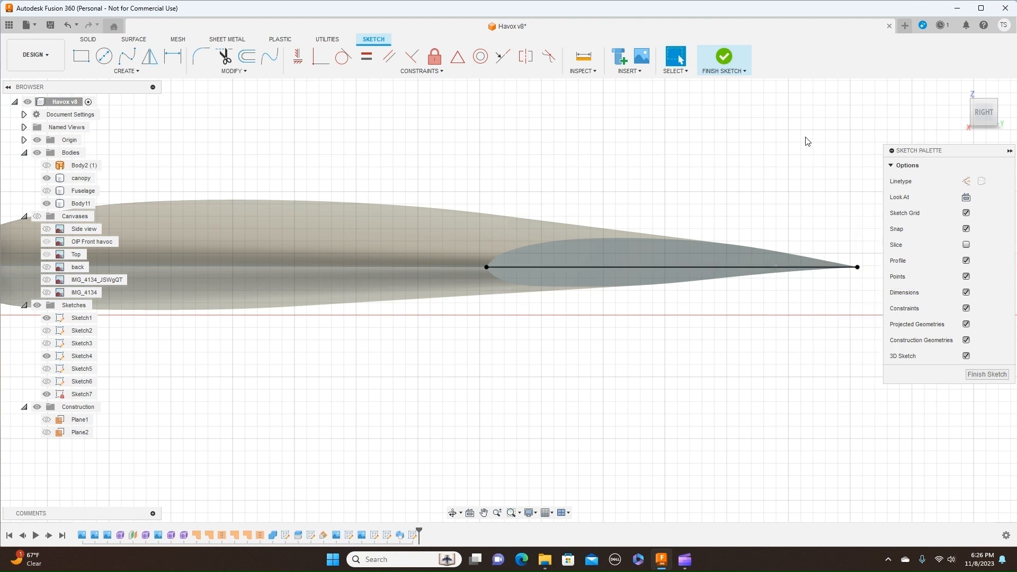
{"action": "left_click", "coordinate": [746, 75]}
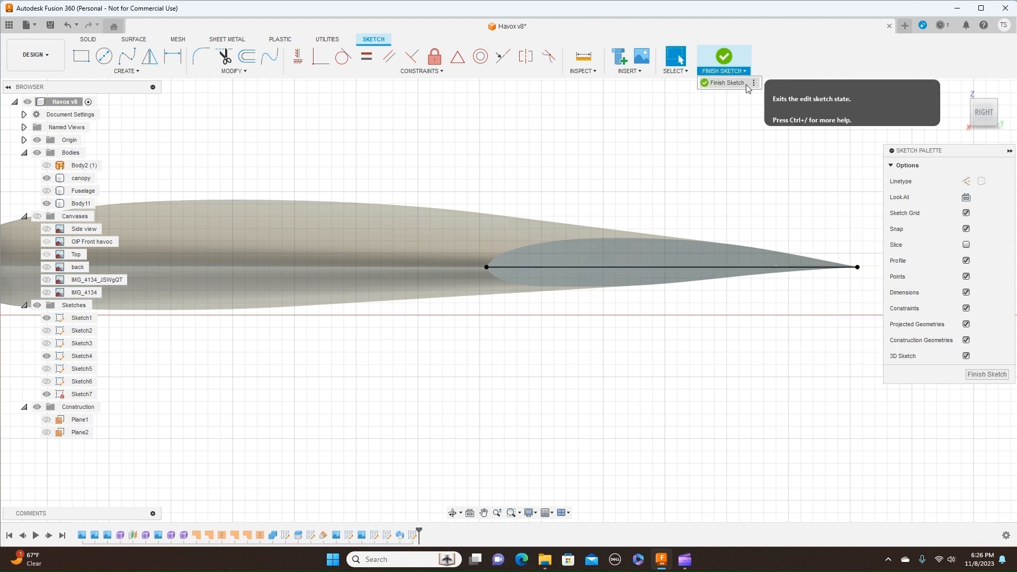
{"action": "left_click", "coordinate": [726, 82]}
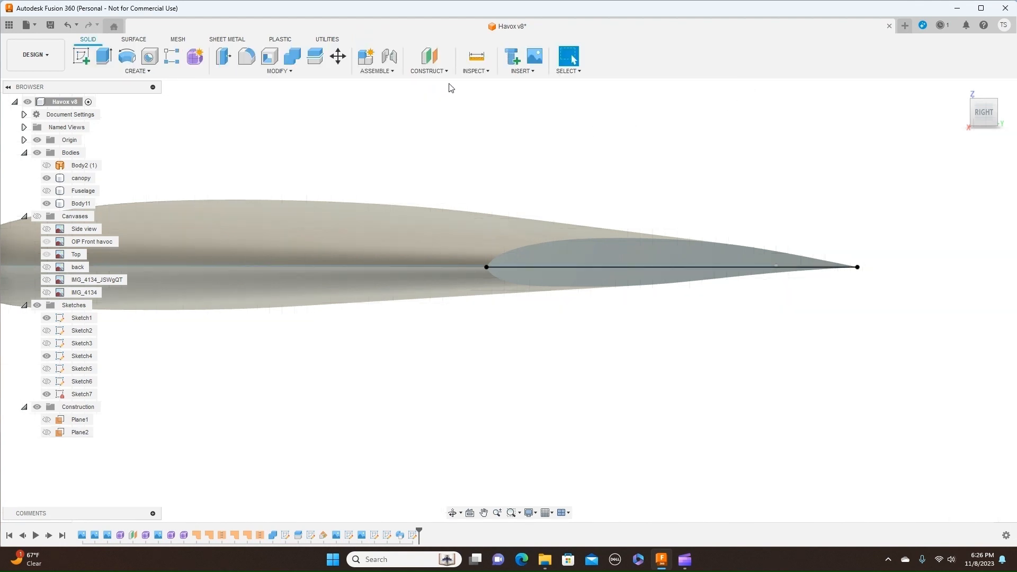
Step: Create a construction plane at an angle of 0 degrees through the tip chord line
{"action": "left_click", "coordinate": [445, 72]}
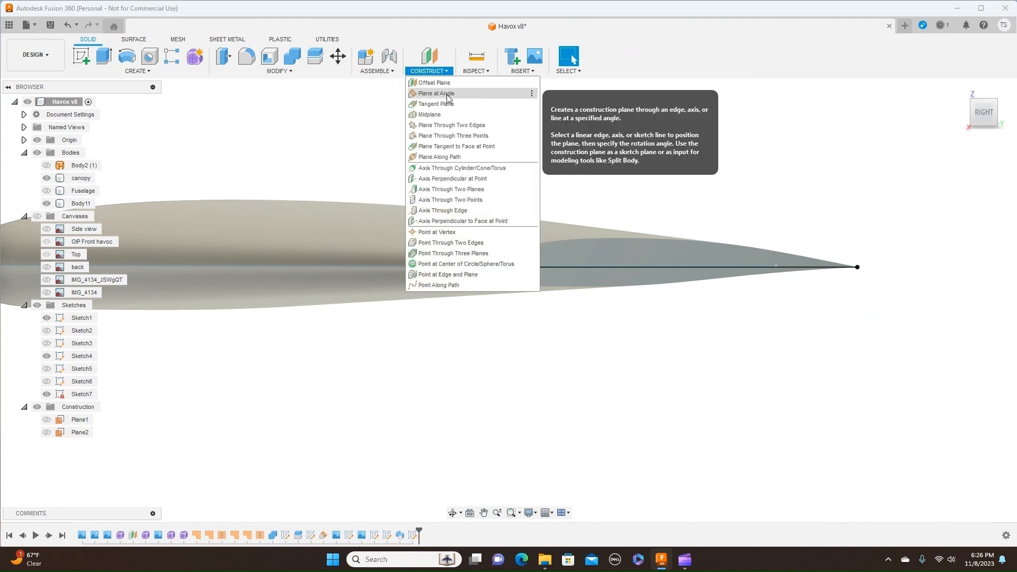
{"action": "left_click", "coordinate": [448, 95]}
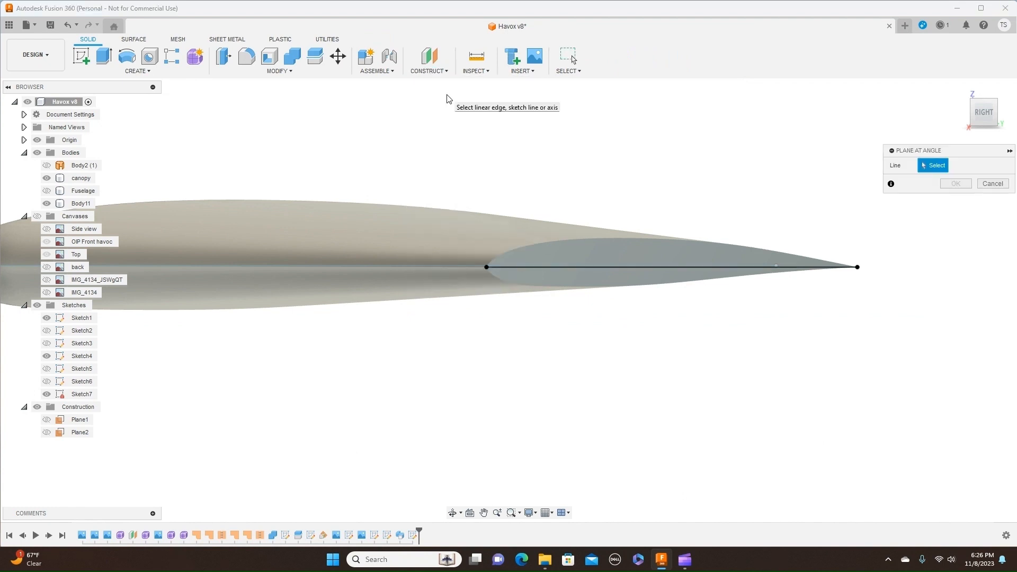
{"action": "left_click", "coordinate": [654, 271]}
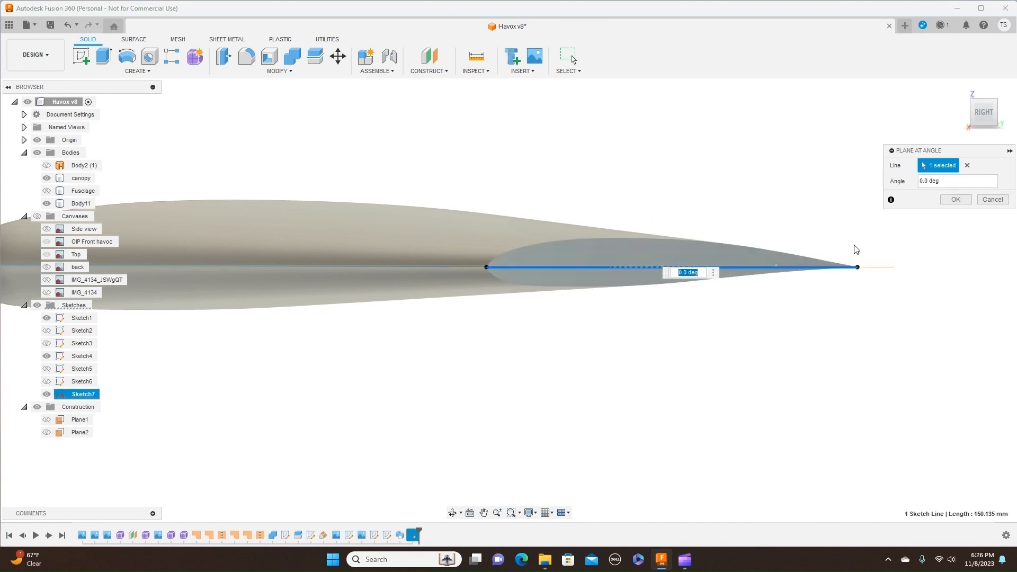
{"action": "left_click", "coordinate": [942, 201]}
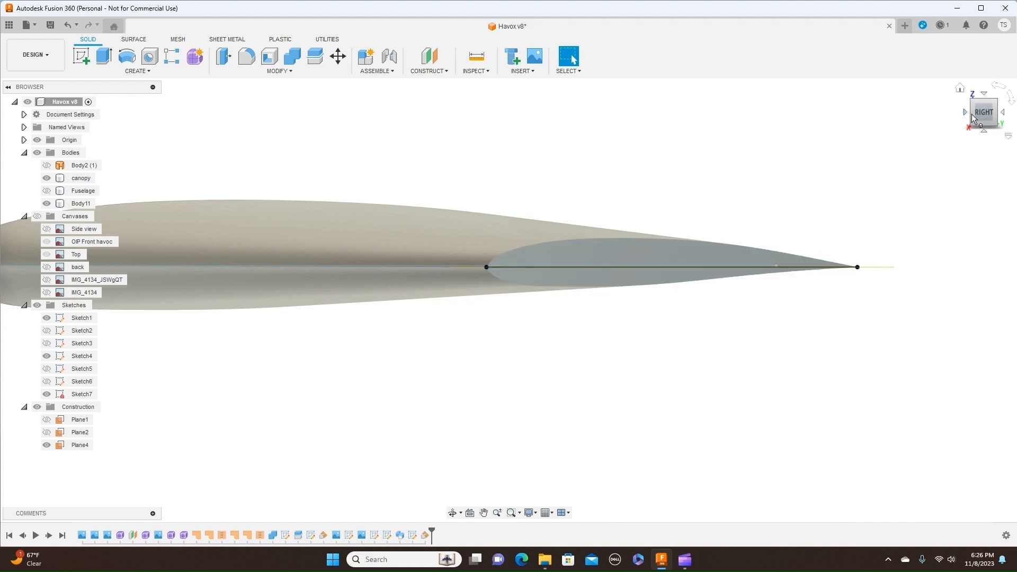
Step: Start a new sketch on the construction plane that runs through the tip chord line
{"action": "left_click_drag", "start_coordinate": [973, 117], "coordinate": [1012, 129]}
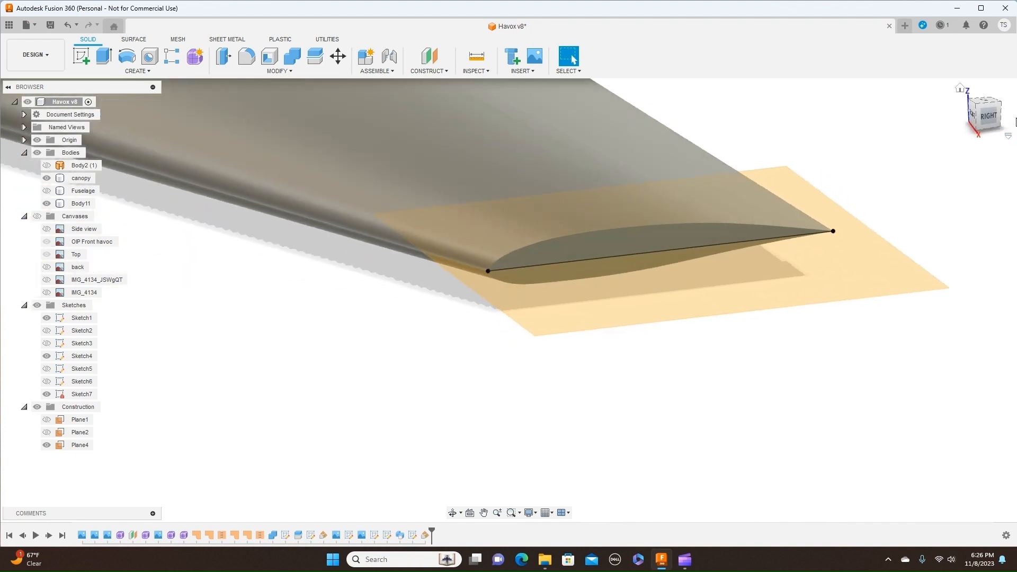
{"action": "left_click", "coordinate": [985, 108]}
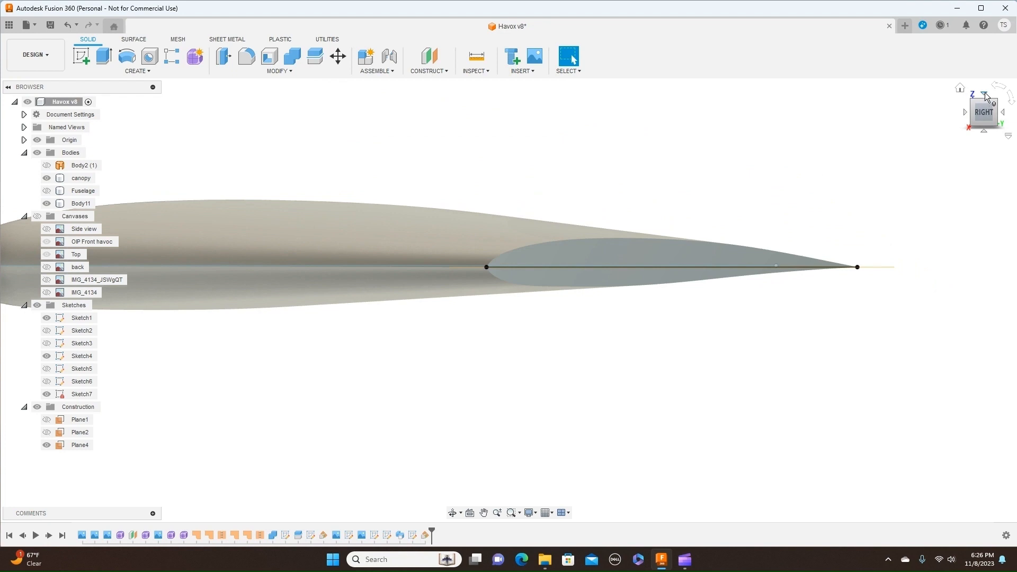
{"action": "left_click", "coordinate": [986, 96]}
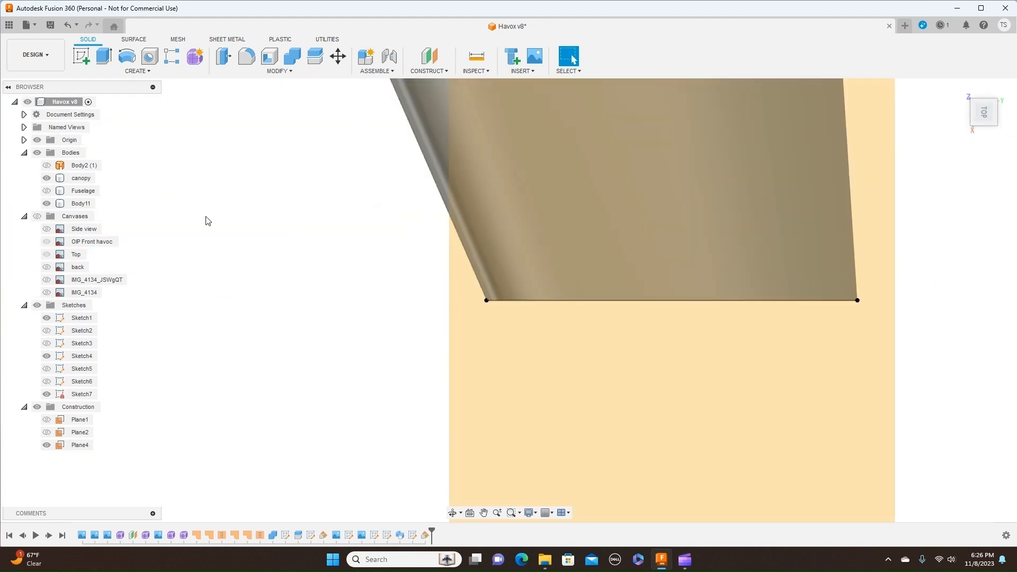
{"action": "left_click", "coordinate": [80, 57]}
{"action": "left_click", "coordinate": [80, 445]}
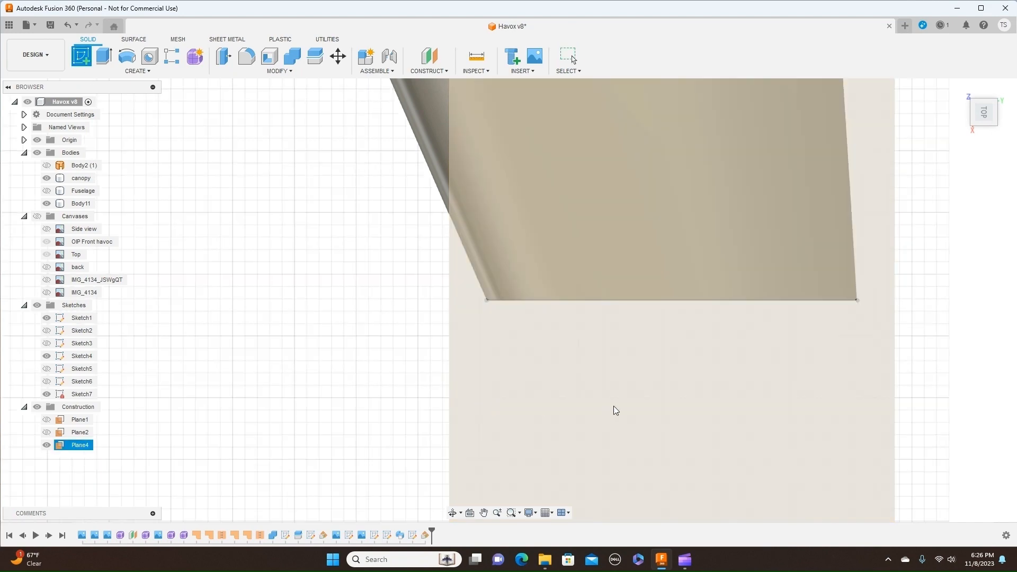
{"action": "left_click", "coordinate": [614, 405]}
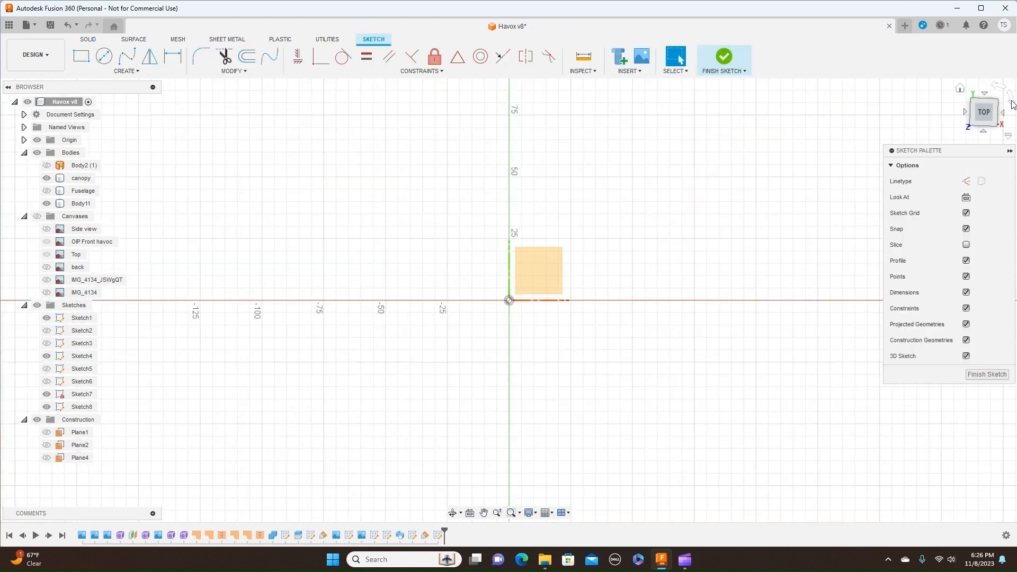
Step: Show the canvases so the top-view image of the rounded wing tip appears behind the sketch
{"action": "left_click", "coordinate": [1011, 100]}
{"action": "mouse_move", "coordinate": [684, 252]}
{"action": "middle_mouse_down"}
{"action": "mouse_move", "coordinate": [720, 250]}
{"action": "mouse_move", "coordinate": [745, 234]}
{"action": "middle_mouse_up"}
{"action": "key", "text": "Escape"}
{"action": "scroll", "coordinate": [272, 199], "scroll_direction": "down", "scroll_amount": 5}
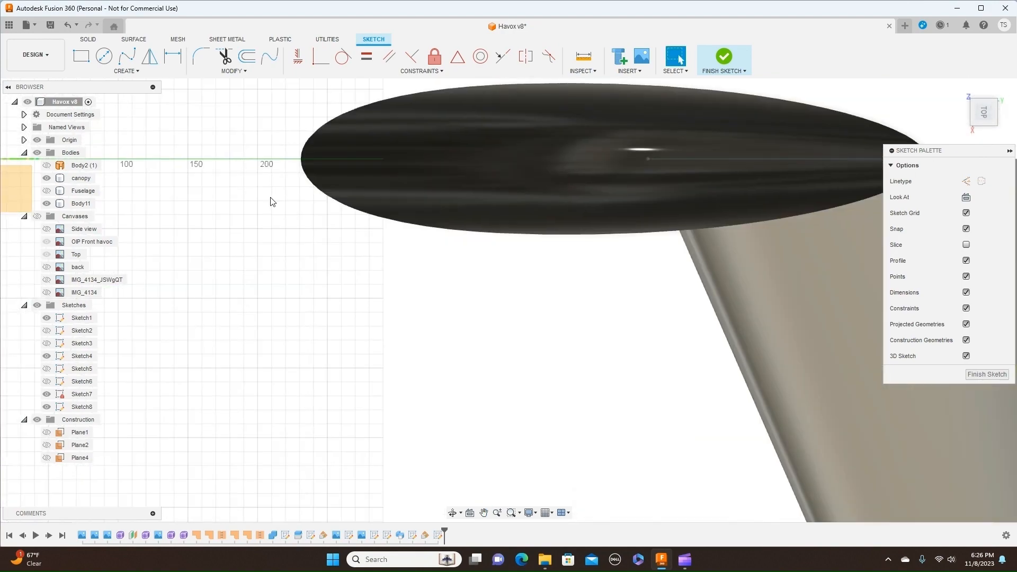
{"action": "middle_click_drag", "start_coordinate": [837, 362], "coordinate": [722, 193]}
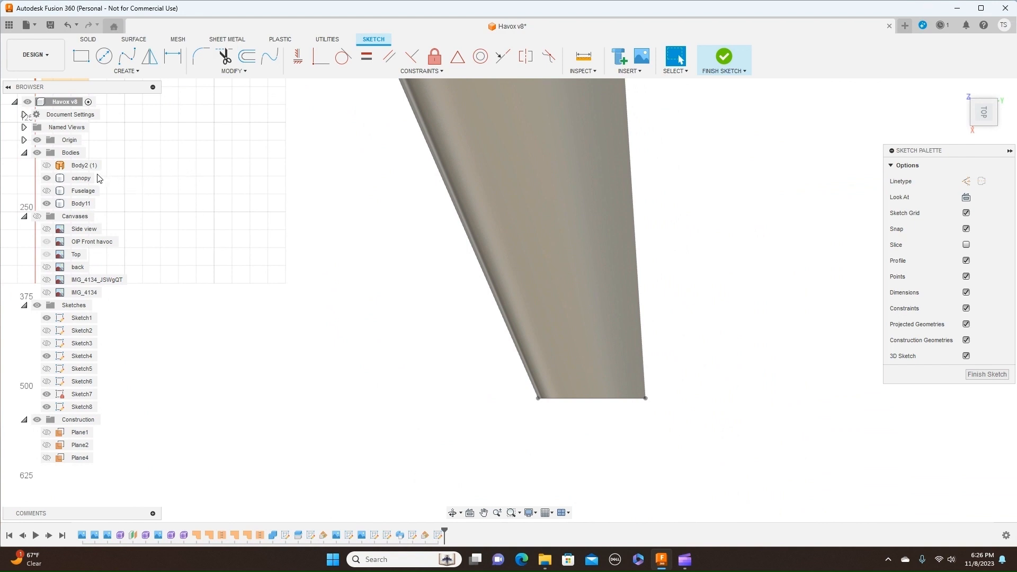
{"action": "left_click", "coordinate": [40, 217]}
{"action": "middle_click_drag", "start_coordinate": [727, 324], "coordinate": [686, 218]}
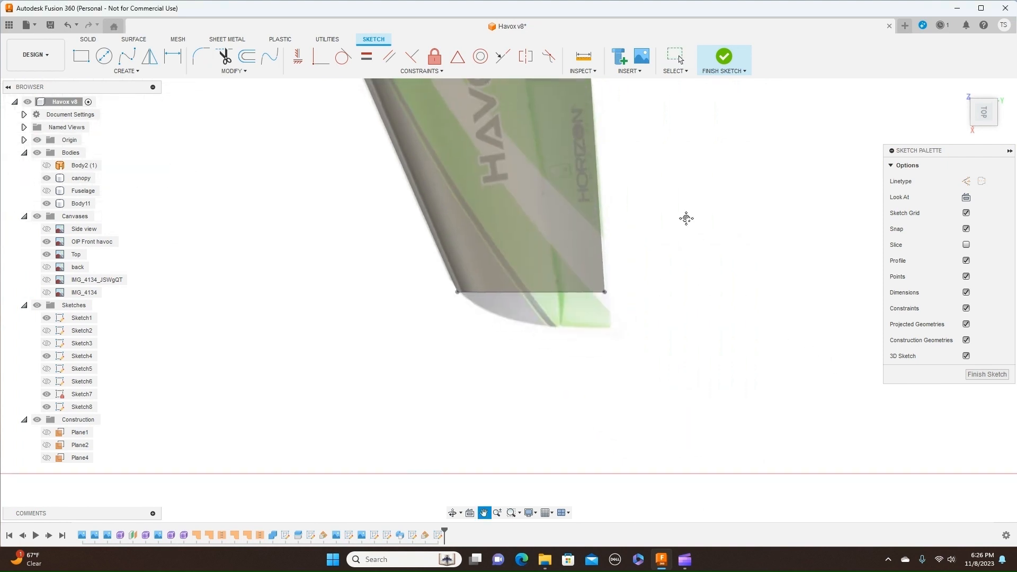
Step: Trace the rounded wingtip edge on the top-view canvas with a five-point fit point spline starting at the chord's leading point
{"action": "left_click", "coordinate": [131, 61]}
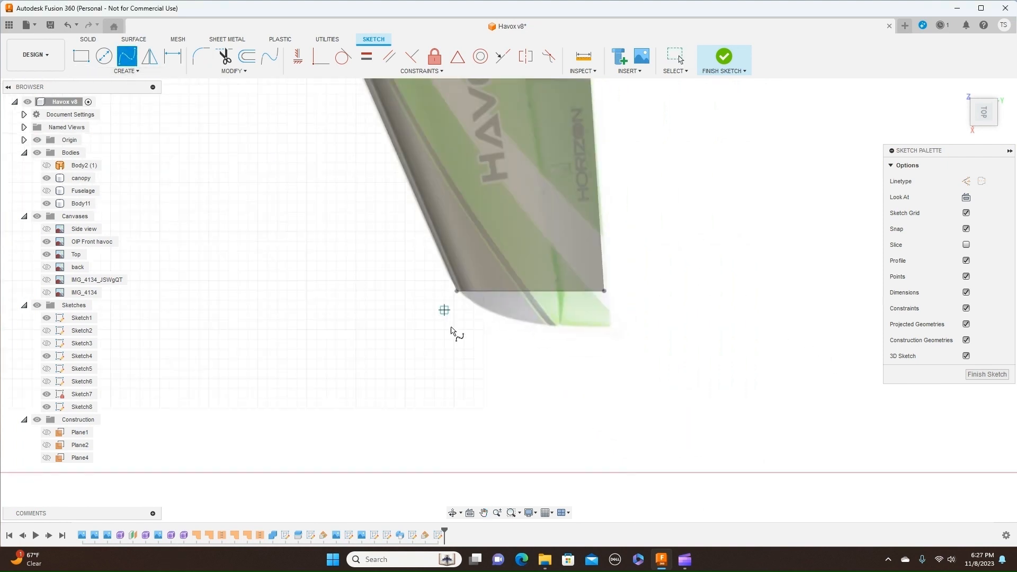
{"action": "scroll", "coordinate": [437, 328], "scroll_direction": "up", "scroll_amount": 3}
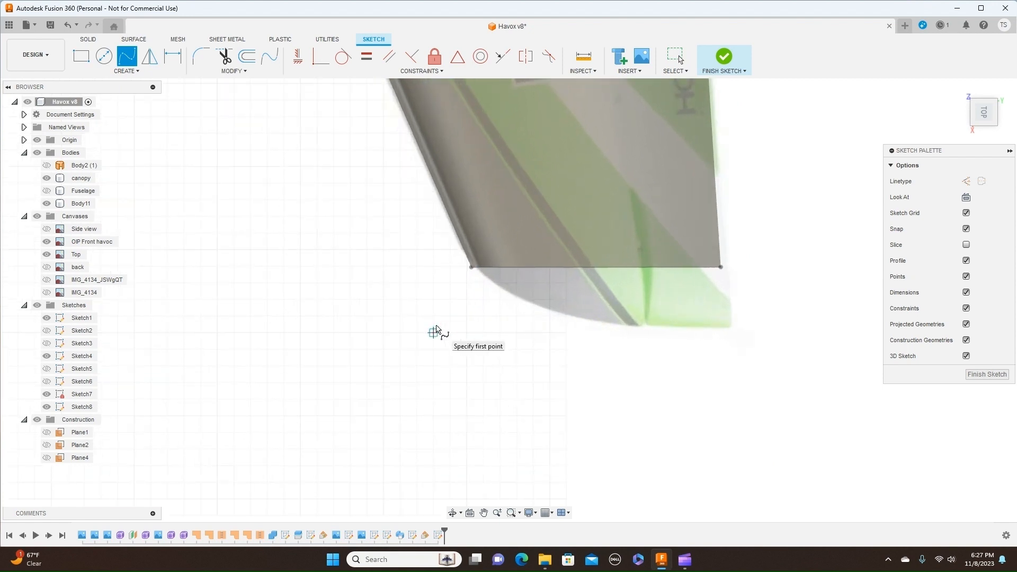
{"action": "middle_click_drag", "start_coordinate": [602, 345], "coordinate": [411, 358]}
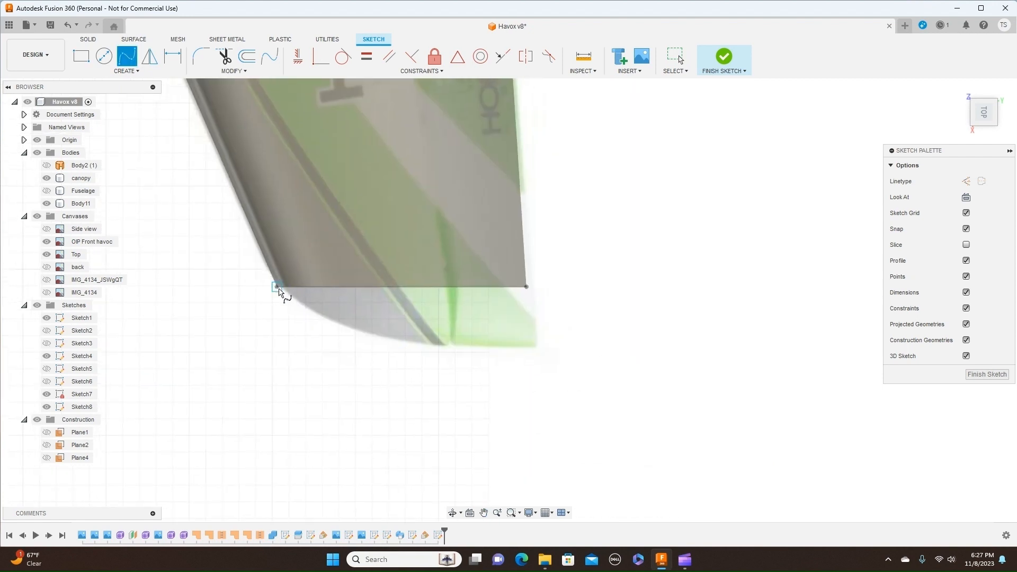
{"action": "left_click", "coordinate": [277, 287]}
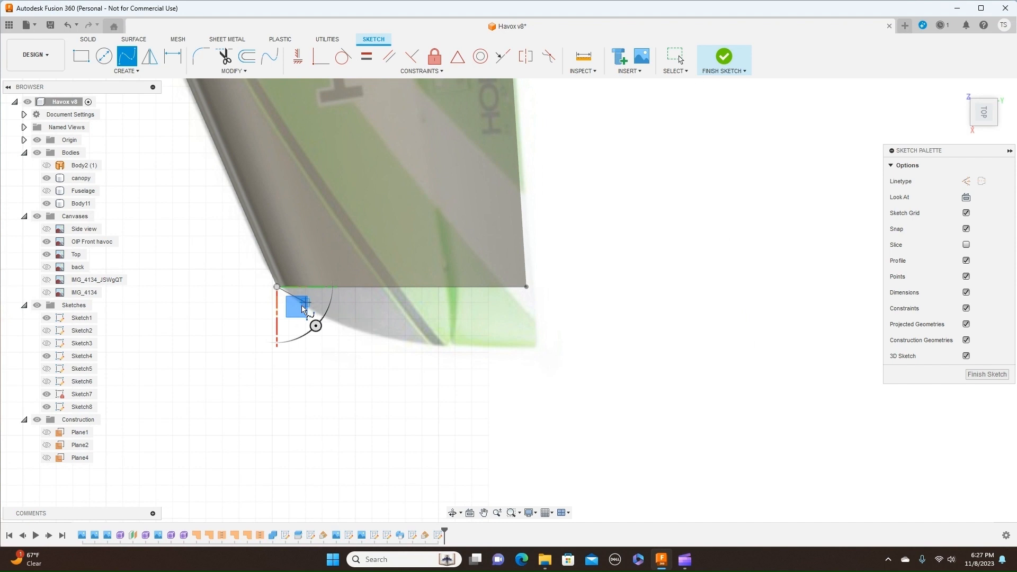
{"action": "left_click", "coordinate": [301, 305]}
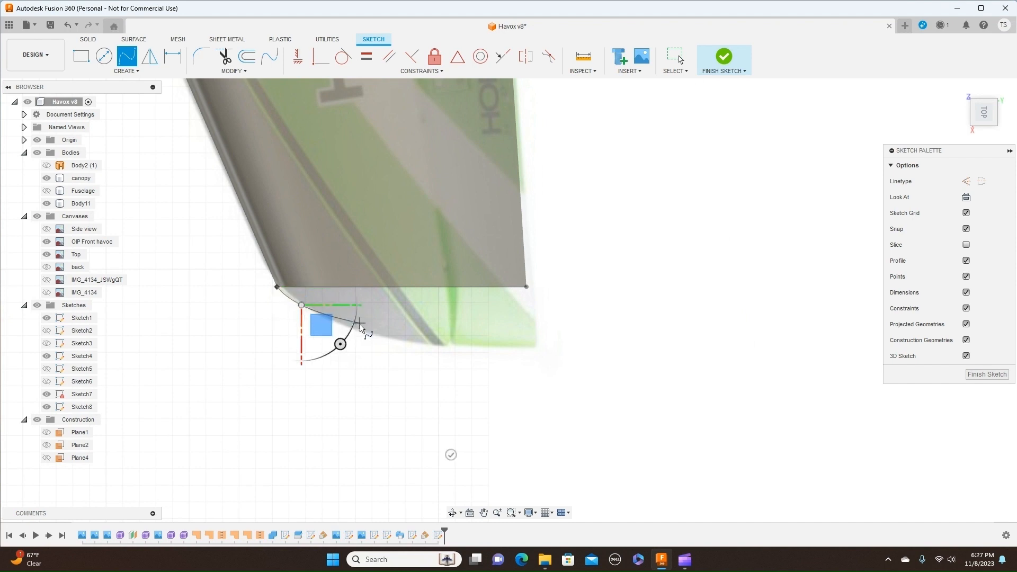
{"action": "left_click", "coordinate": [357, 330]}
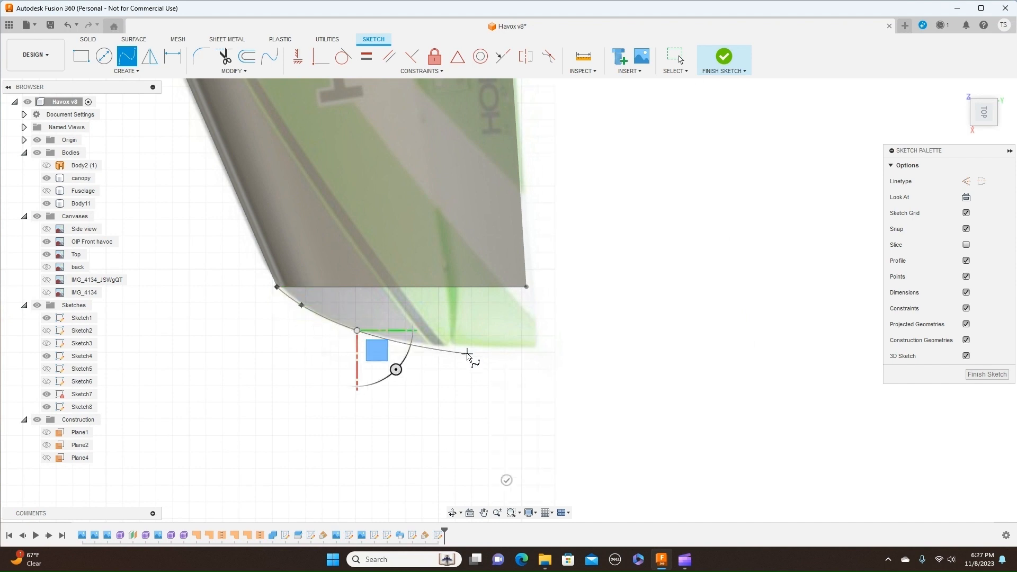
{"action": "left_click", "coordinate": [468, 348]}
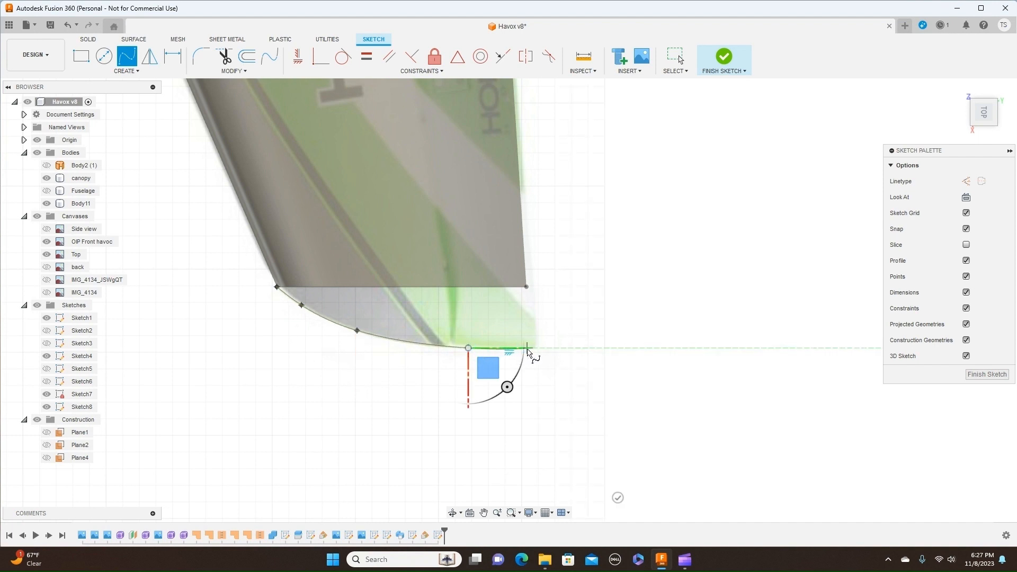
{"action": "left_click", "coordinate": [529, 348]}
{"action": "right_click", "coordinate": [529, 355]}
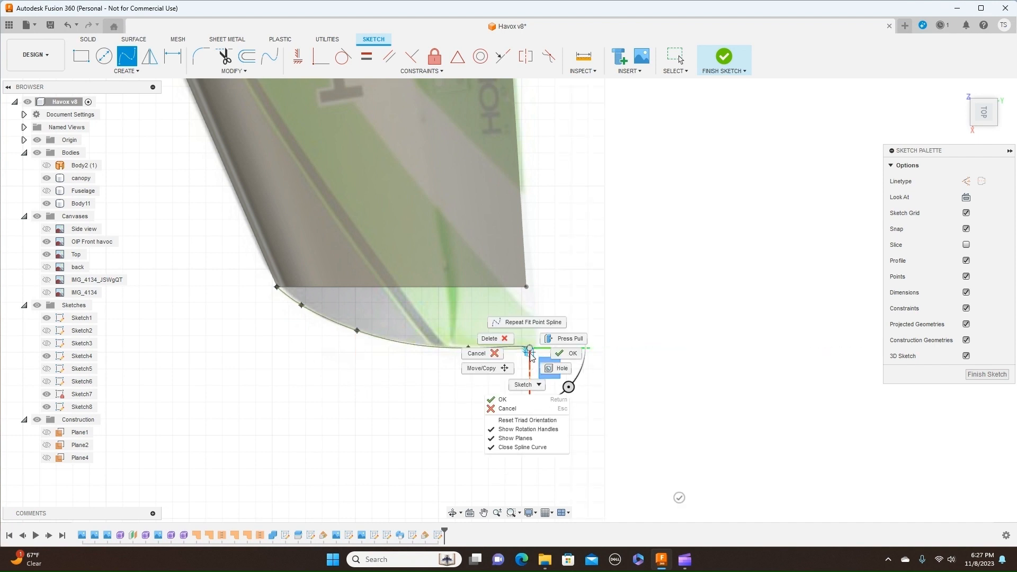
{"action": "left_click", "coordinate": [556, 356]}
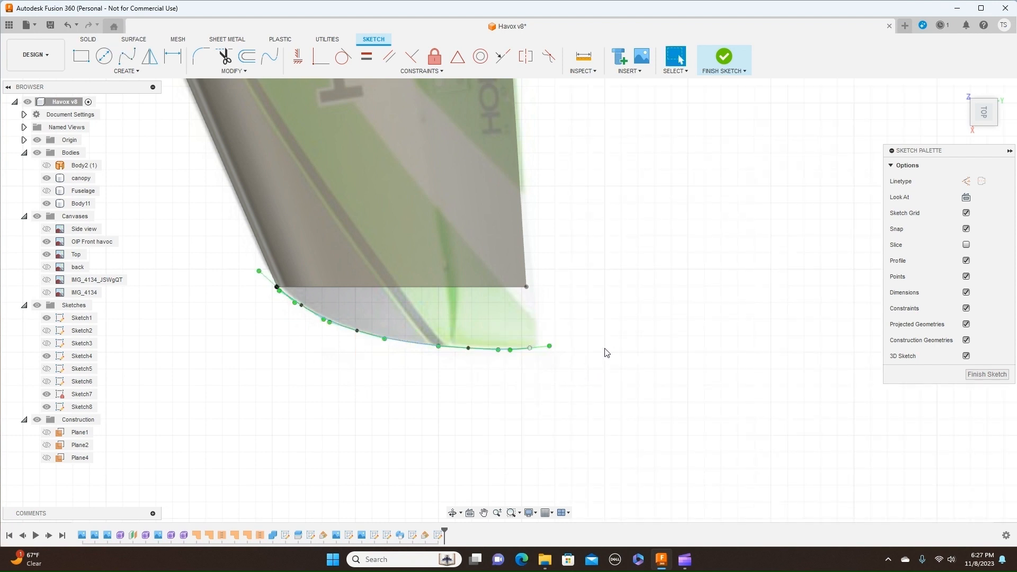
Step: Draw a straight line from the spline's outer end to the trailing point of the tip airfoil
{"action": "key", "text": "Return"}
{"action": "left_click", "coordinate": [530, 349]}
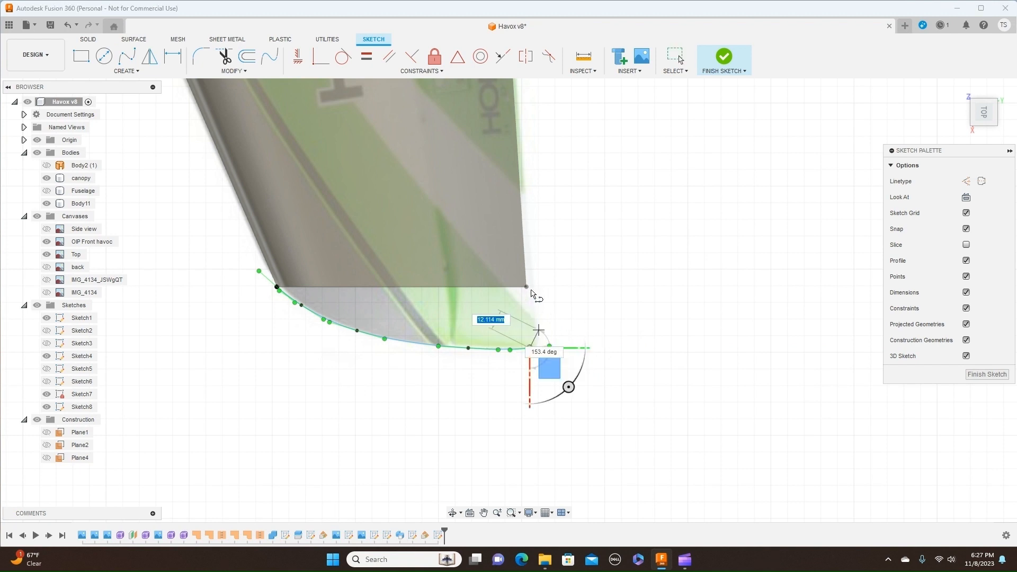
{"action": "left_click", "coordinate": [526, 287]}
{"action": "right_click", "coordinate": [535, 287]}
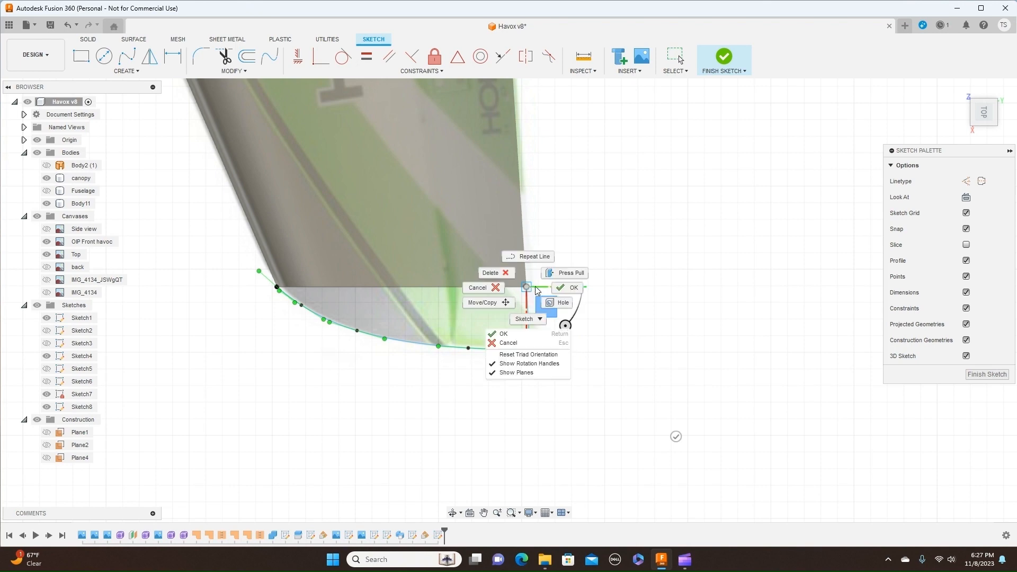
{"action": "key", "text": "Escape"}
{"action": "key", "text": "Escape"}
{"action": "scroll", "coordinate": [578, 332], "scroll_direction": "down", "scroll_amount": 1}
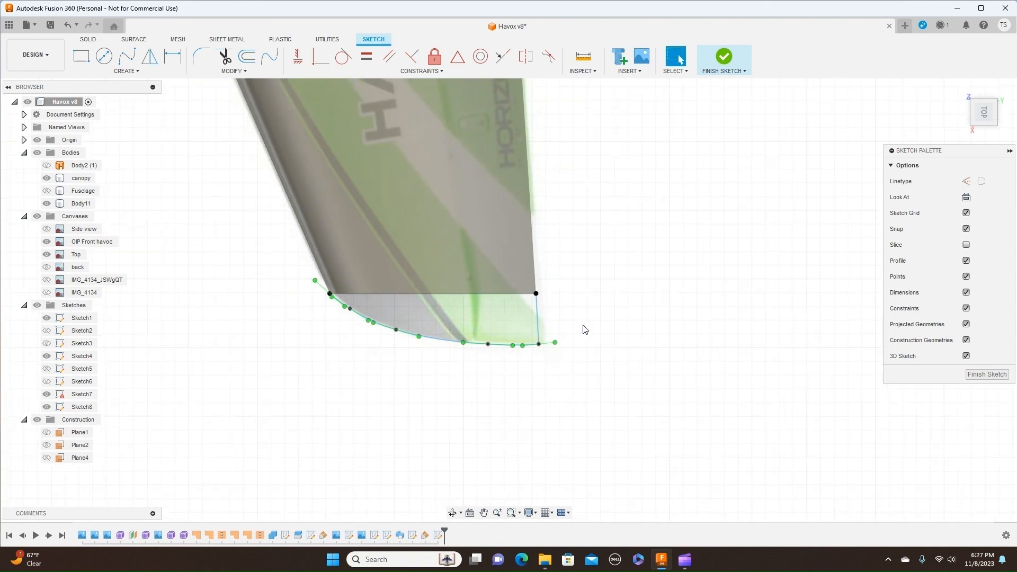
Step: Close the wingtip outline with a line along the chord from the leading to the trailing point, and finish the sketch
{"action": "left_click", "coordinate": [981, 130]}
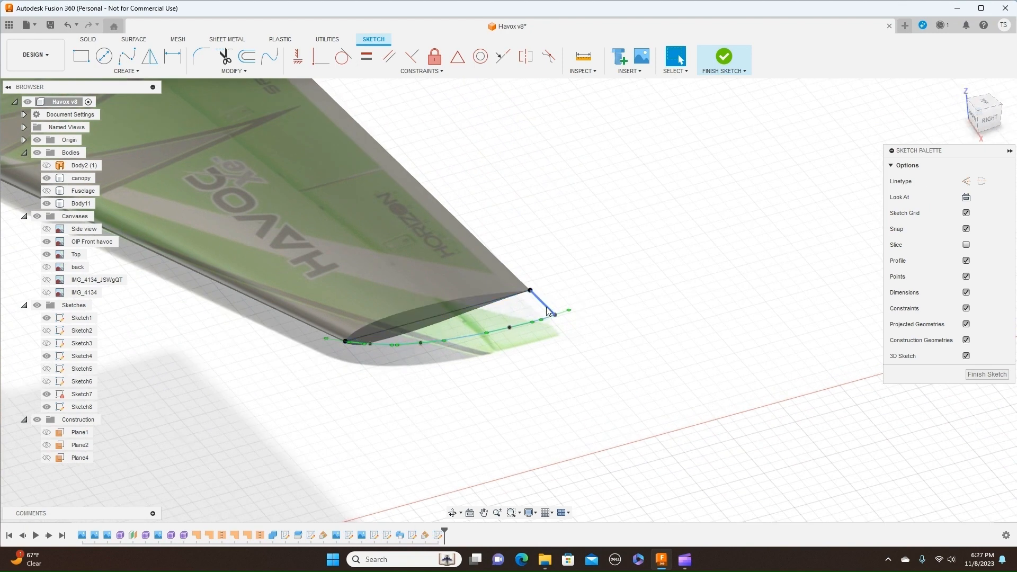
{"action": "scroll", "coordinate": [546, 304], "scroll_direction": "up", "scroll_amount": 10}
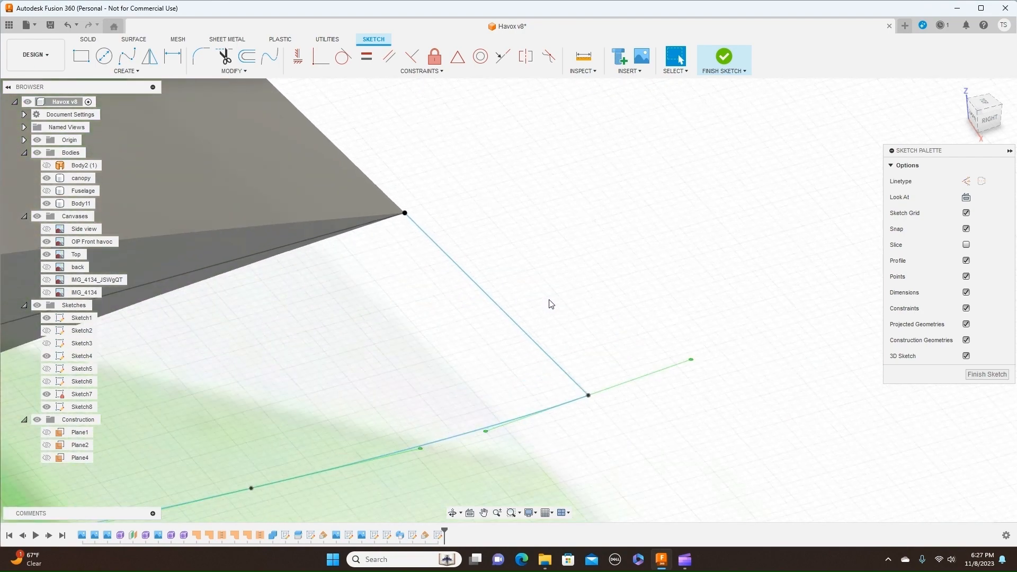
{"action": "scroll", "coordinate": [547, 266], "scroll_direction": "up", "scroll_amount": 2}
{"action": "middle_click_drag", "start_coordinate": [618, 245], "coordinate": [708, 229]}
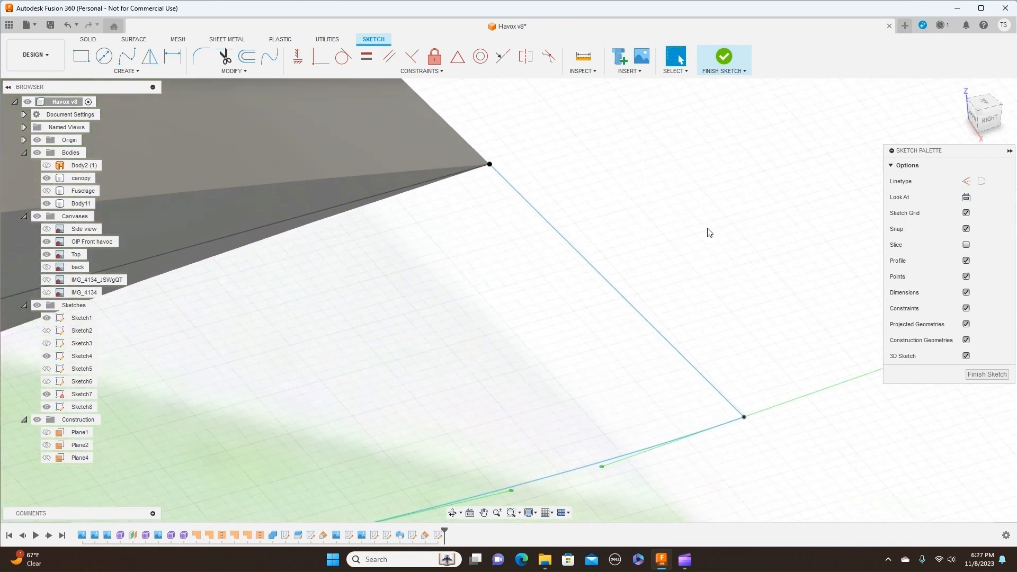
{"action": "scroll", "coordinate": [709, 232], "scroll_direction": "down", "scroll_amount": 8}
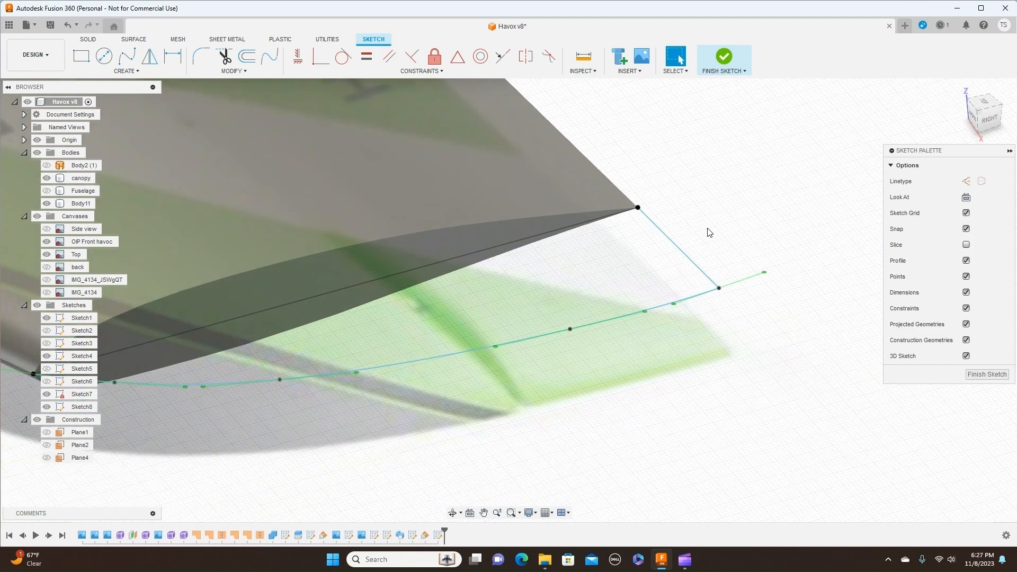
{"action": "scroll", "coordinate": [709, 232], "scroll_direction": "down", "scroll_amount": 2}
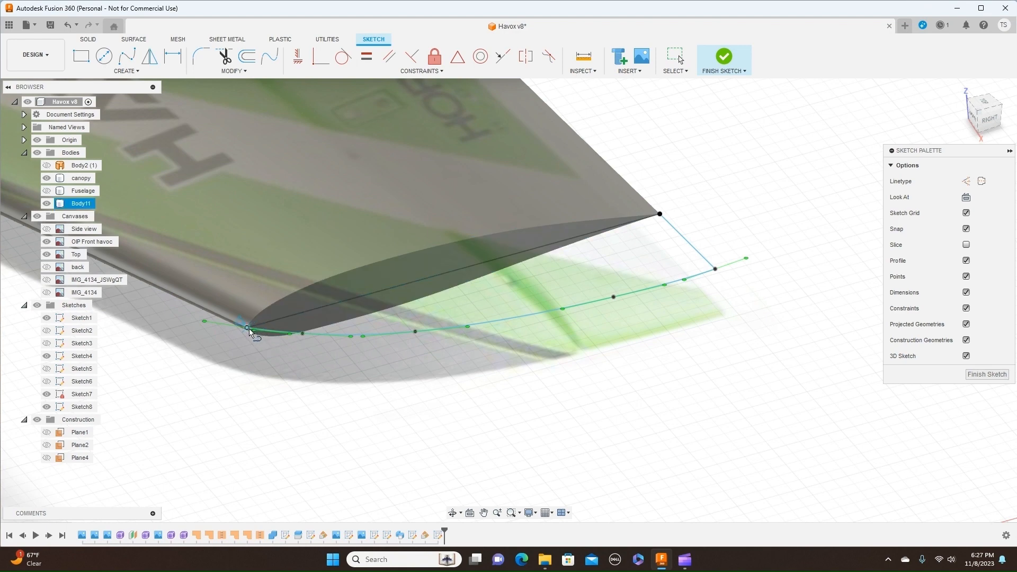
{"action": "left_click", "coordinate": [660, 216]}
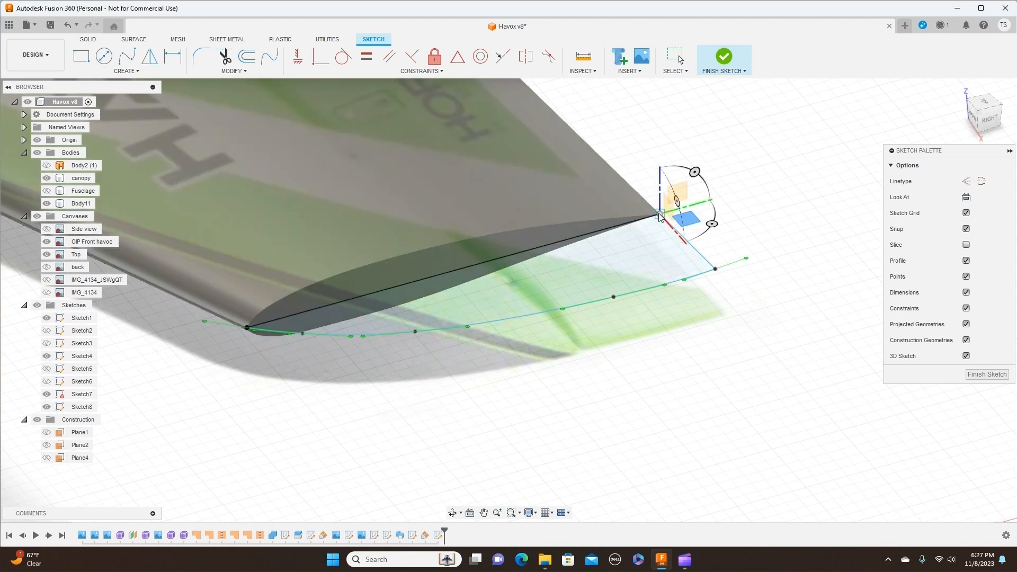
{"action": "right_click", "coordinate": [660, 215]}
{"action": "left_click", "coordinate": [705, 213]}
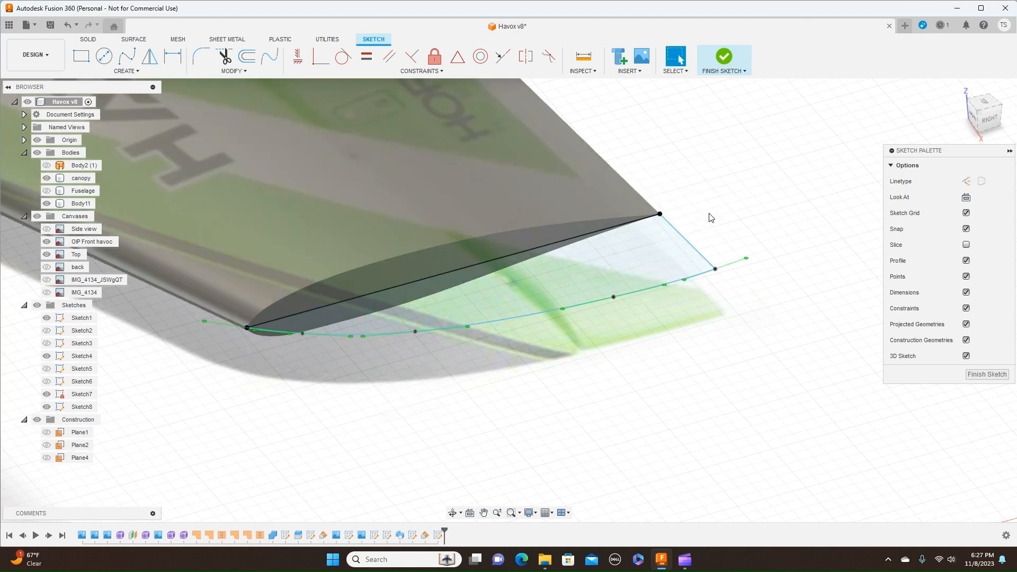
{"action": "left_click", "coordinate": [1001, 376]}
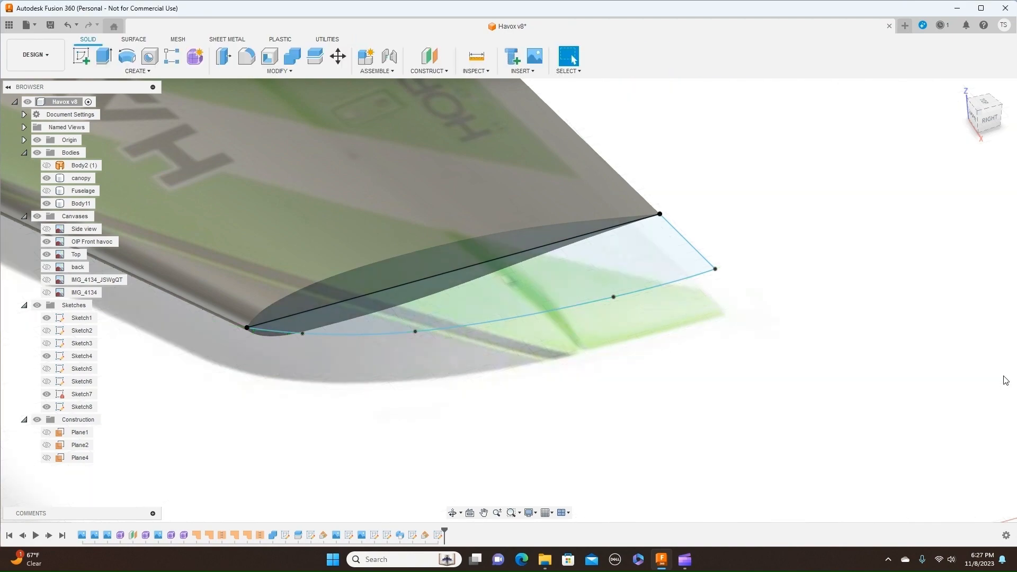
Step: Loft the upper half of the tip airfoil through the traced wingtip profile to the lower half, joined to the wing
{"action": "mouse_move", "coordinate": [998, 114]}
{"action": "left_mouse_down"}
{"action": "mouse_move", "coordinate": [979, 140]}
{"action": "mouse_move", "coordinate": [961, 135]}
{"action": "mouse_move", "coordinate": [962, 100]}
{"action": "mouse_move", "coordinate": [975, 99]}
{"action": "mouse_move", "coordinate": [984, 123]}
{"action": "mouse_move", "coordinate": [994, 119]}
{"action": "left_mouse_up"}
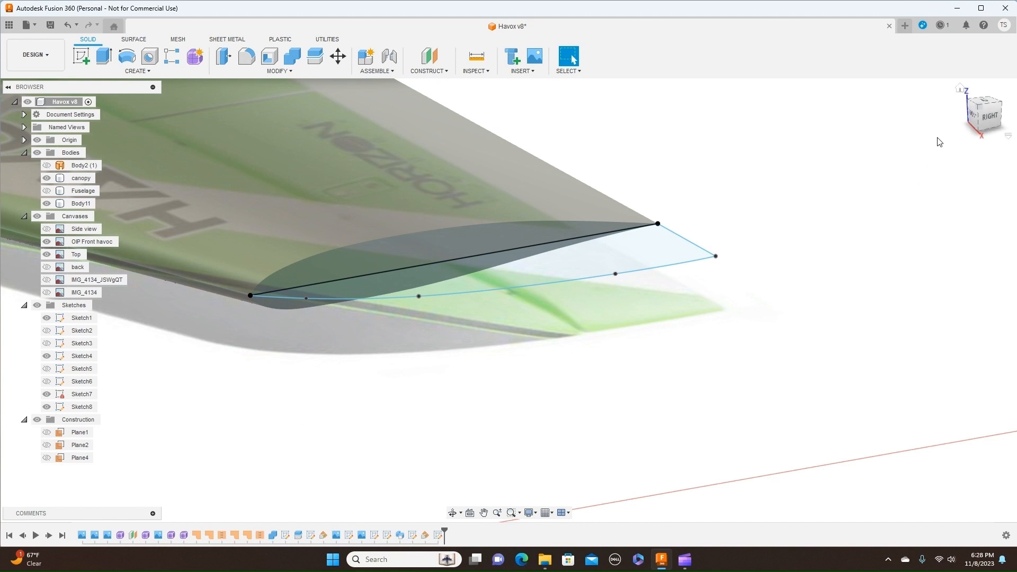
{"action": "scroll", "coordinate": [866, 215], "scroll_direction": "down", "scroll_amount": 3}
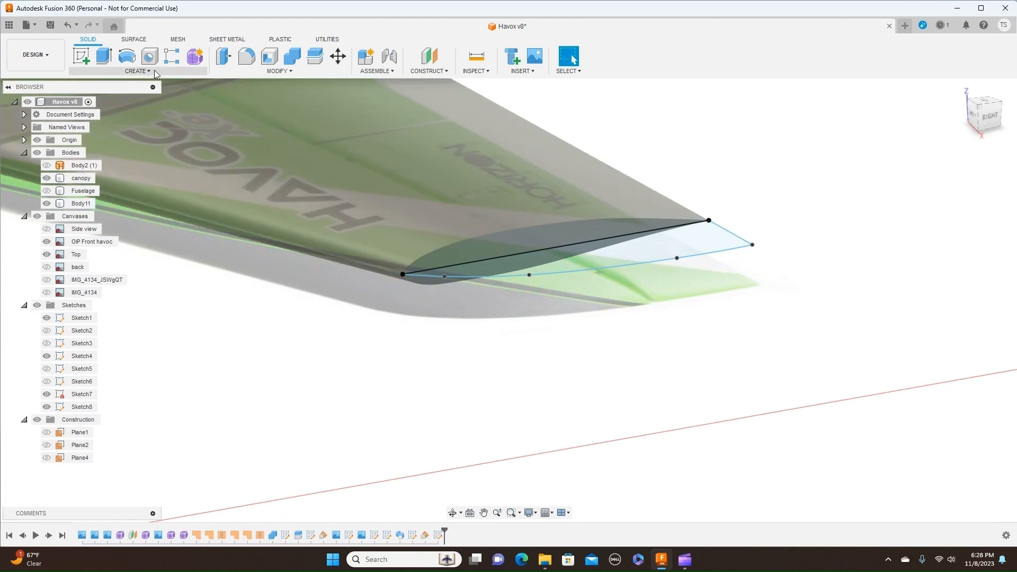
{"action": "left_click", "coordinate": [154, 70]}
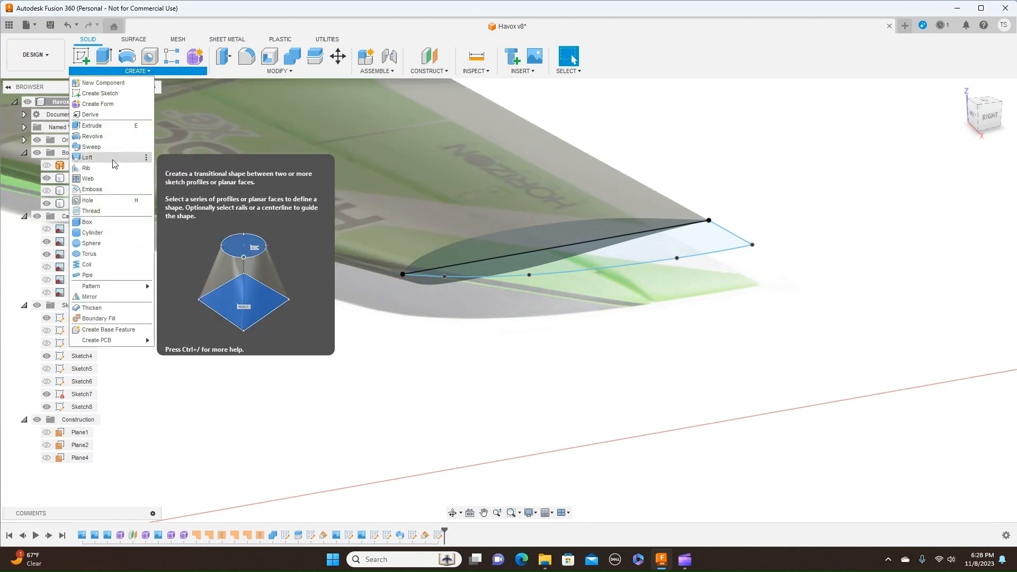
{"action": "left_click", "coordinate": [113, 163]}
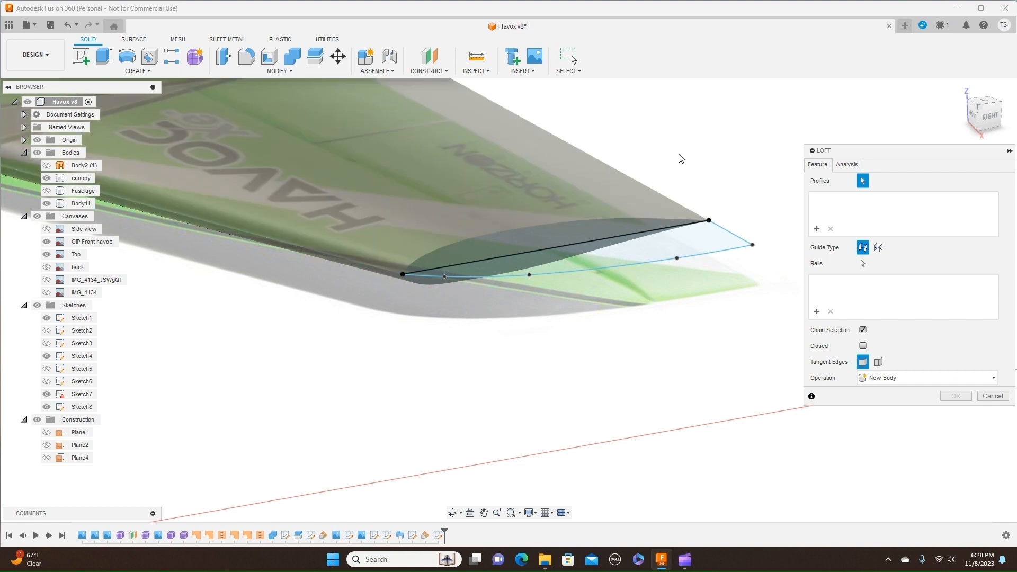
{"action": "left_click", "coordinate": [522, 239]}
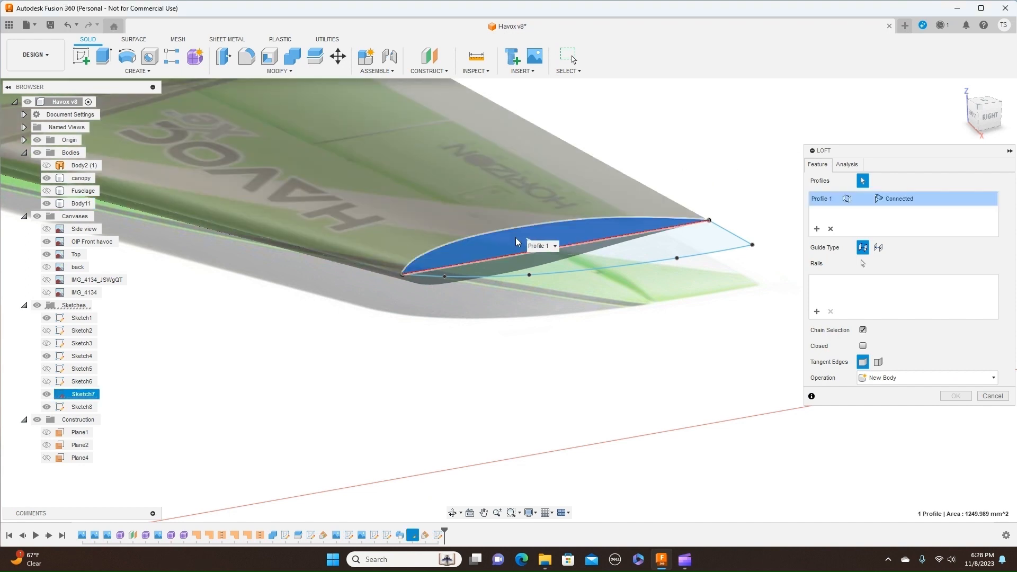
{"action": "left_click", "coordinate": [705, 247]}
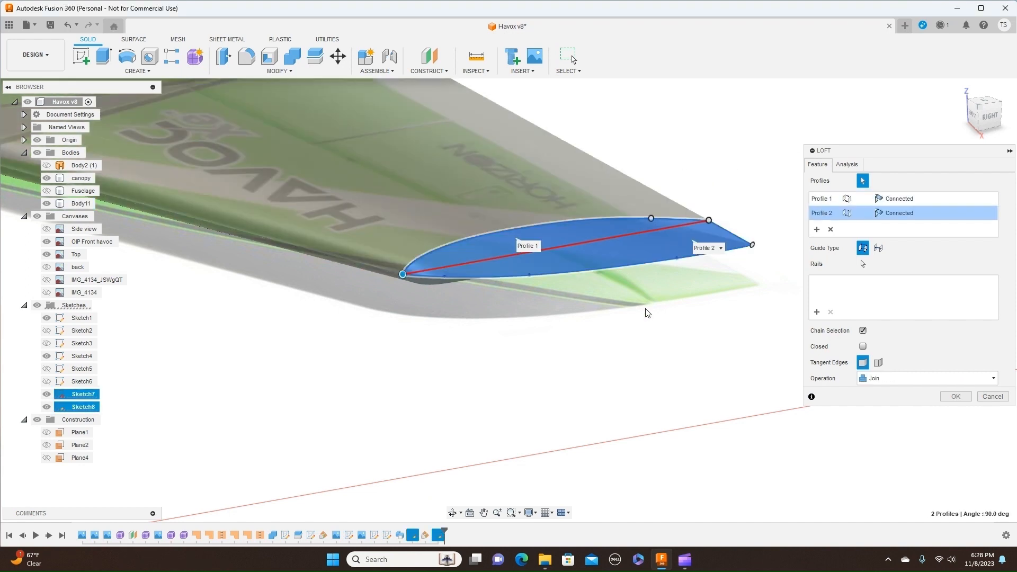
{"action": "left_click", "coordinate": [432, 288]}
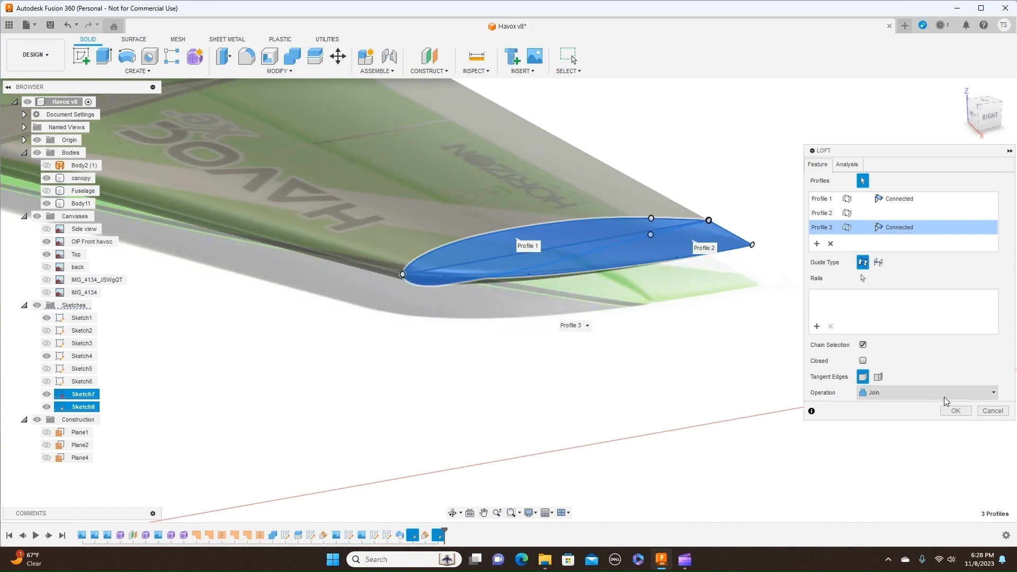
{"action": "left_click", "coordinate": [956, 411]}
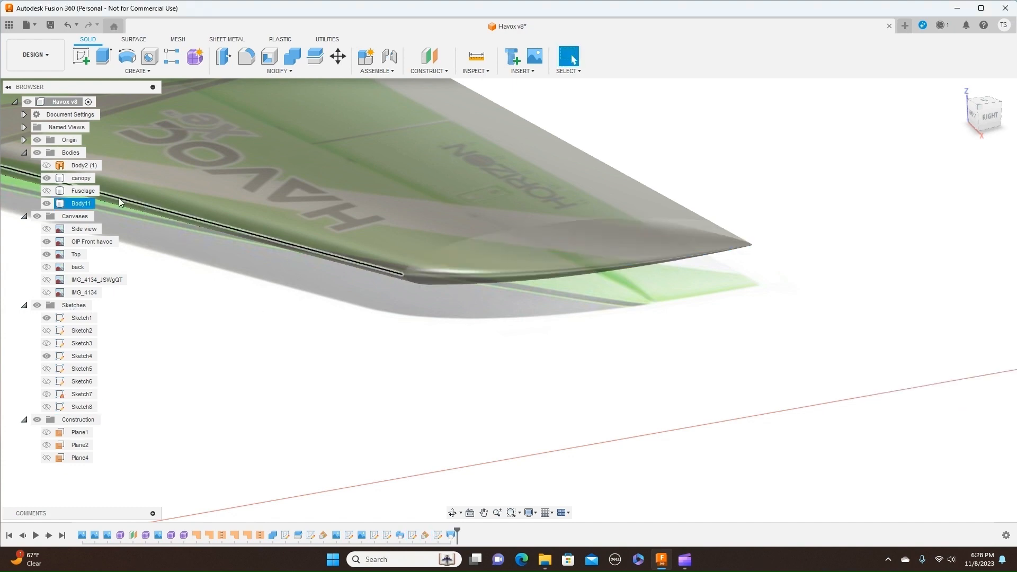
Step: Hide all canvases and sketches so only the bodies remain displayed
{"action": "left_click", "coordinate": [37, 216]}
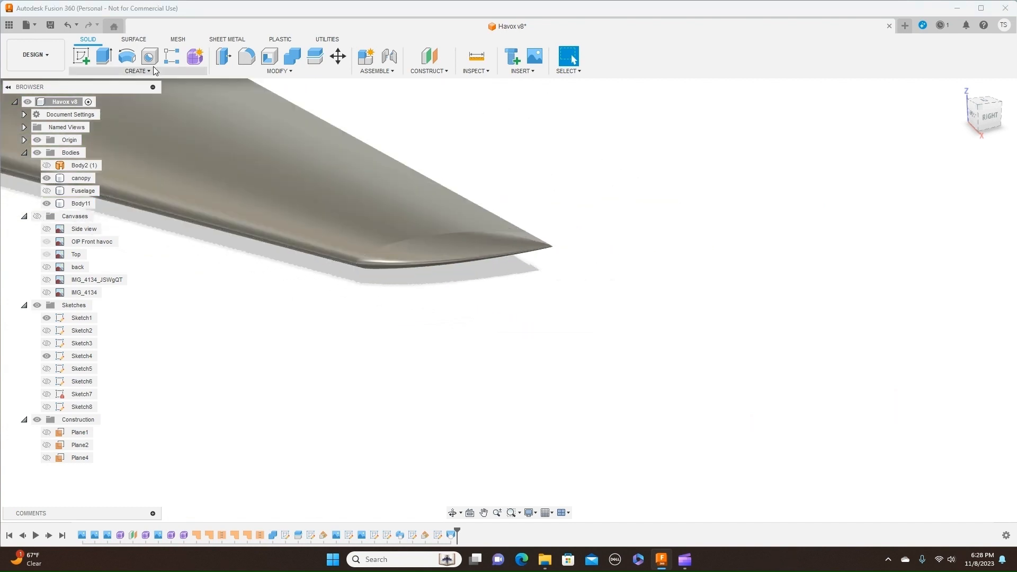
{"action": "scroll", "coordinate": [689, 273], "scroll_direction": "down", "scroll_amount": 1}
{"action": "middle_click_drag", "start_coordinate": [507, 337], "coordinate": [806, 340]}
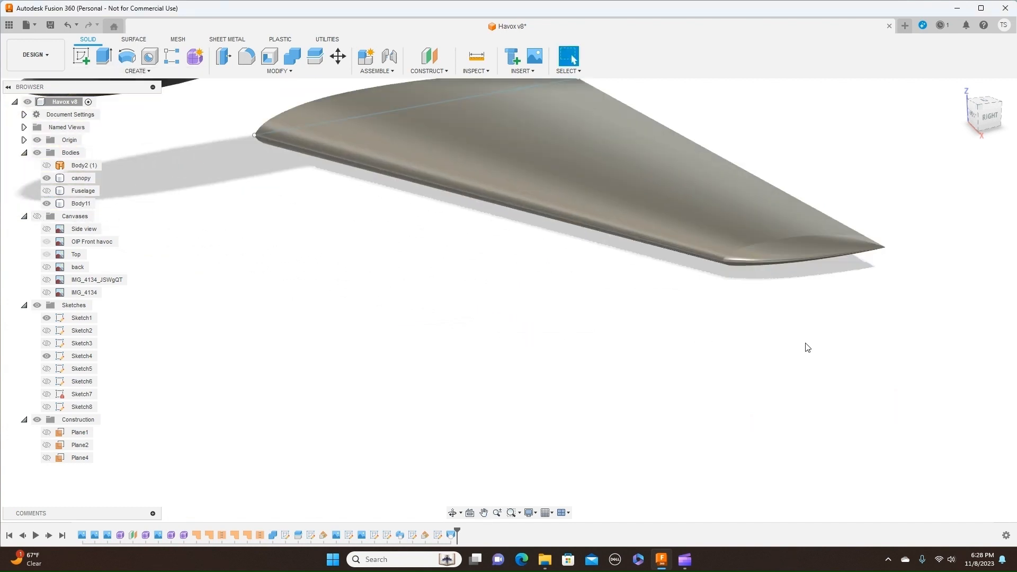
{"action": "scroll", "coordinate": [806, 344], "scroll_direction": "down", "scroll_amount": 2}
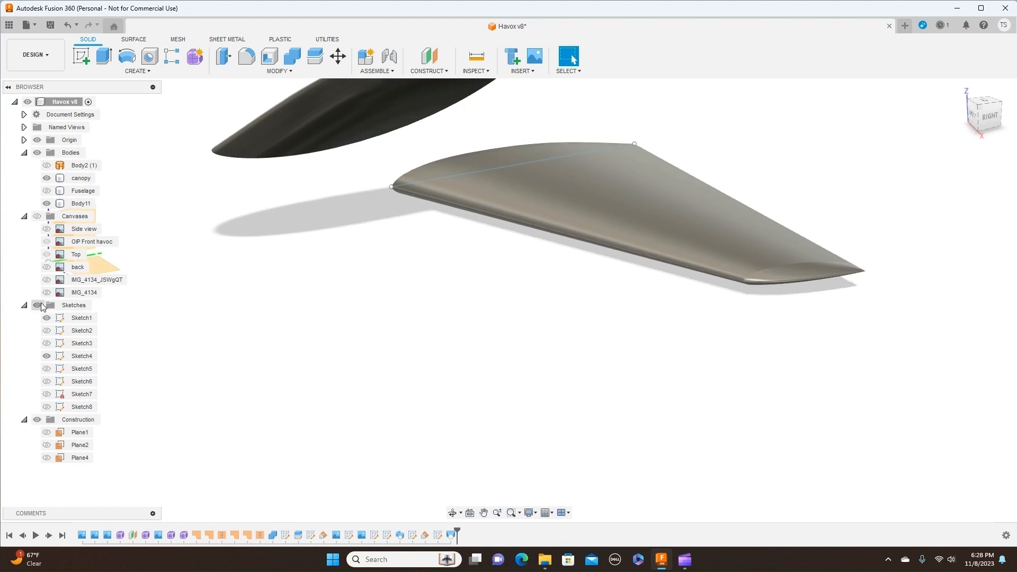
{"action": "left_click", "coordinate": [38, 307]}
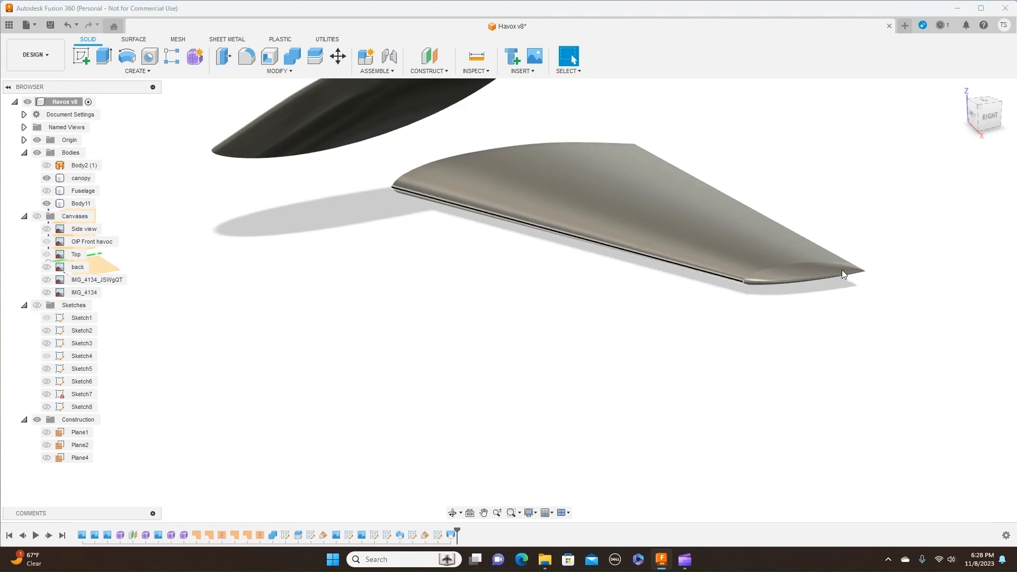
Step: Show the Fuselage body and view it together with the wing from a low front-right angle
{"action": "scroll", "coordinate": [827, 249], "scroll_direction": "up", "scroll_amount": 1}
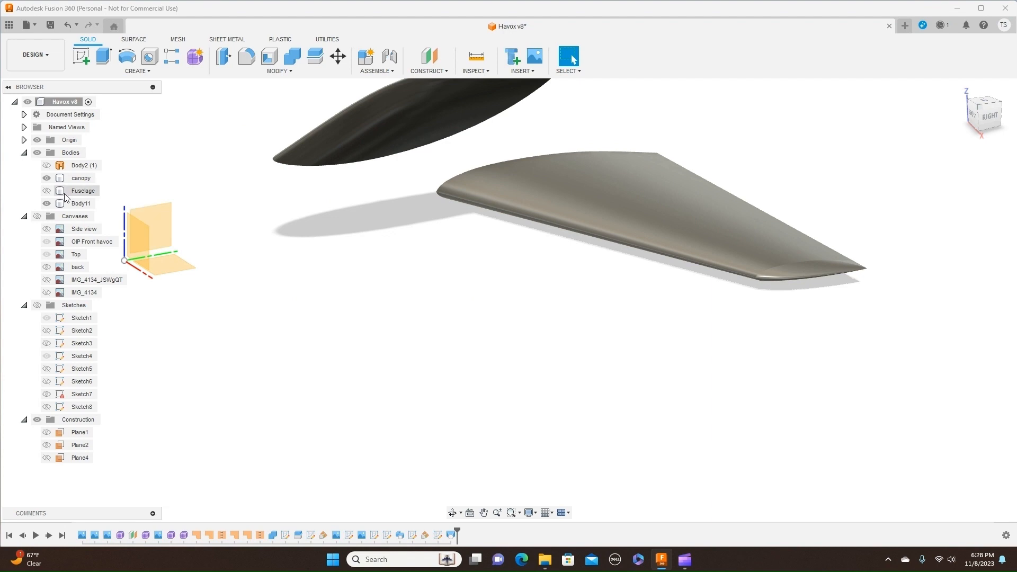
{"action": "left_click", "coordinate": [47, 191]}
{"action": "left_click", "coordinate": [49, 192]}
{"action": "scroll", "coordinate": [902, 293], "scroll_direction": "down", "scroll_amount": 2}
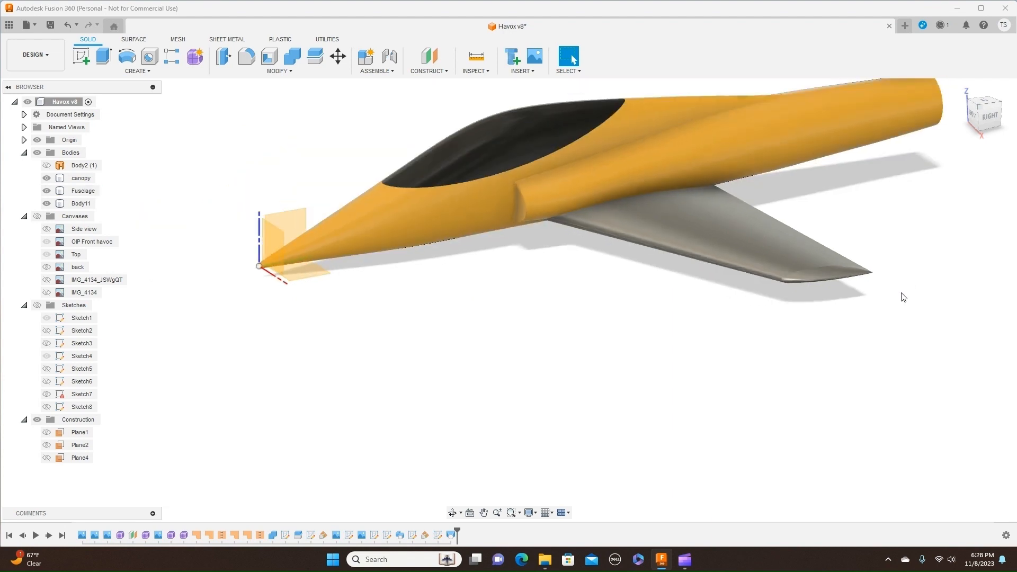
{"action": "left_click", "coordinate": [989, 134]}
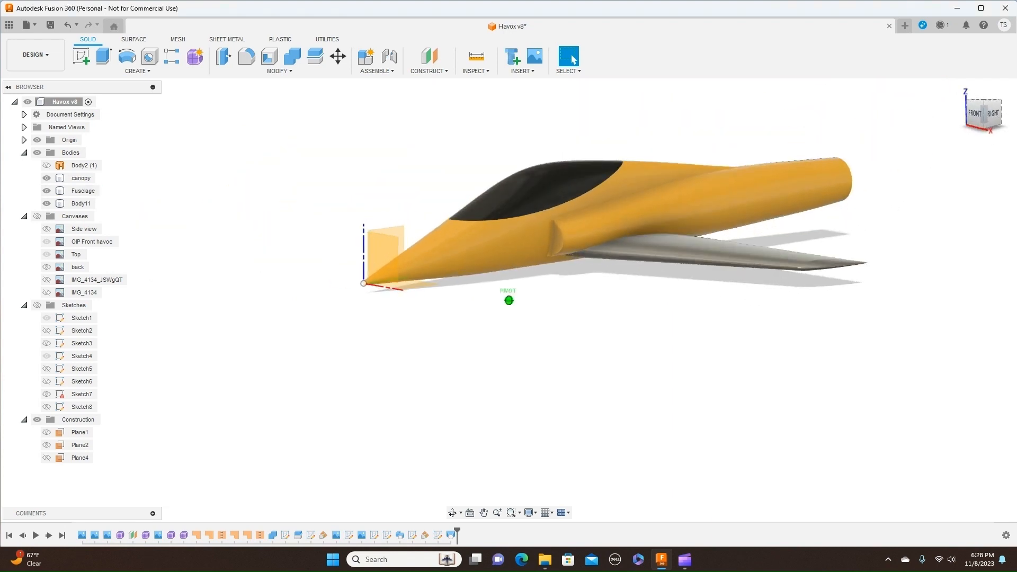
Step: Edit the wingtip loft and change Profile 1's end condition to Direction
{"action": "mouse_move", "coordinate": [988, 133]}
{"action": "left_mouse_down"}
{"action": "mouse_move", "coordinate": [927, 149]}
{"action": "mouse_move", "coordinate": [941, 147]}
{"action": "left_mouse_up"}
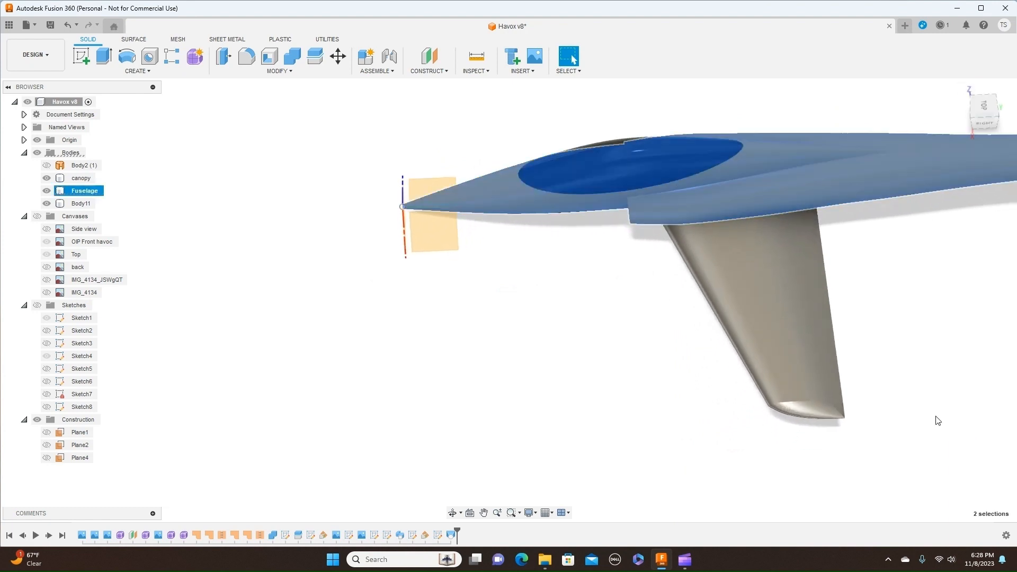
{"action": "left_click", "coordinate": [451, 535]}
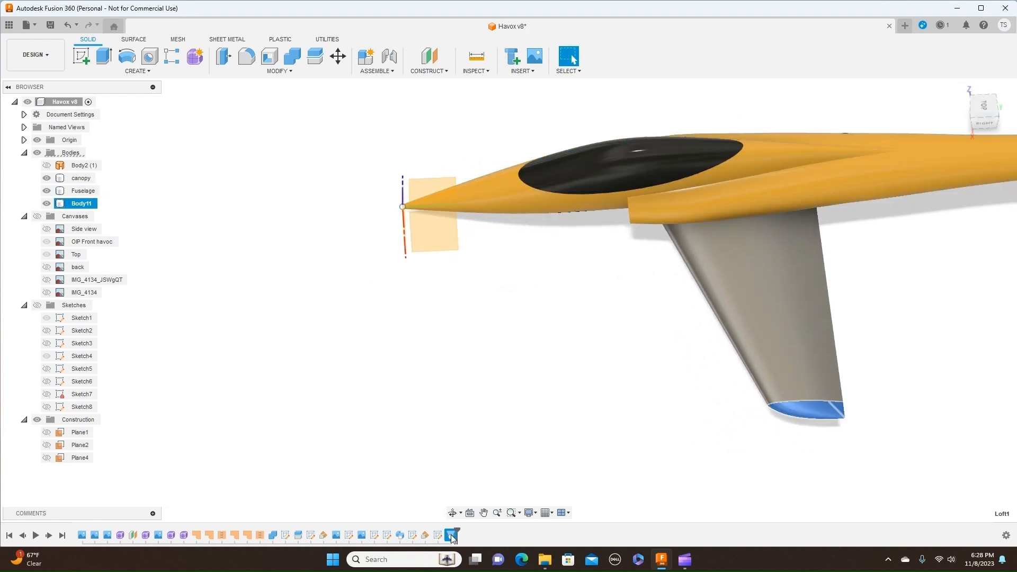
{"action": "right_click", "coordinate": [452, 536]}
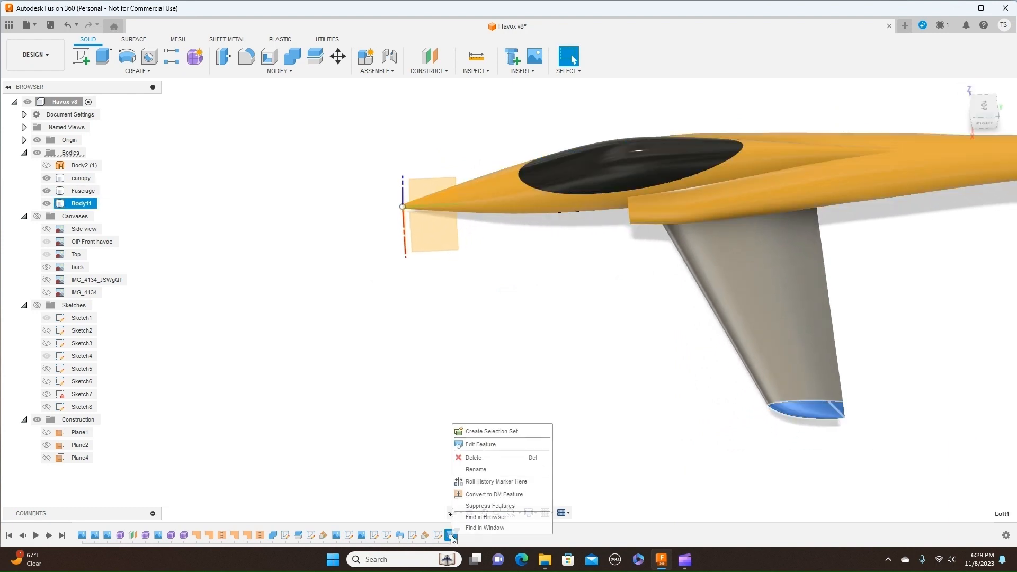
{"action": "left_click", "coordinate": [495, 447]}
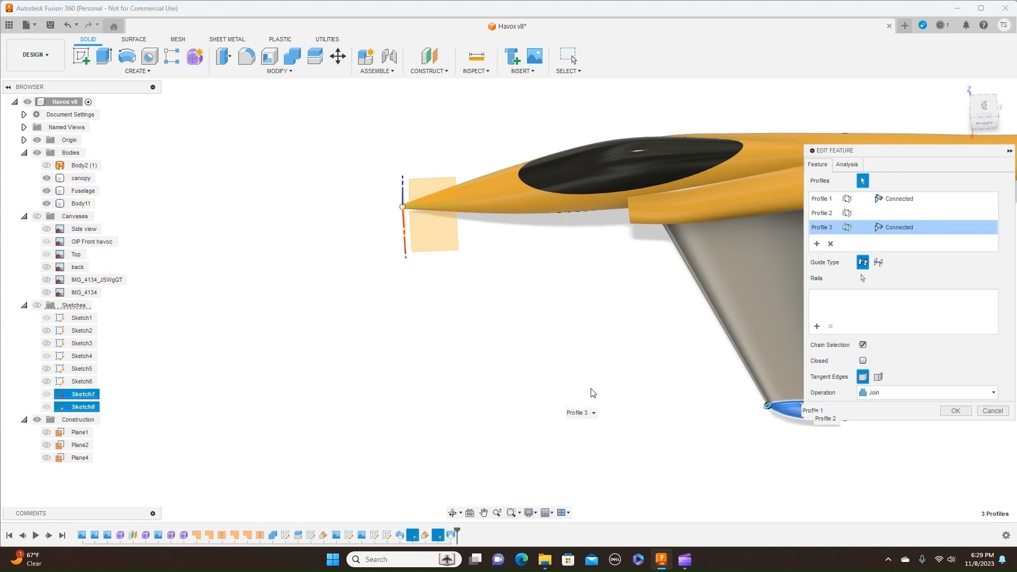
{"action": "middle_click_drag", "start_coordinate": [590, 390], "coordinate": [361, 387]}
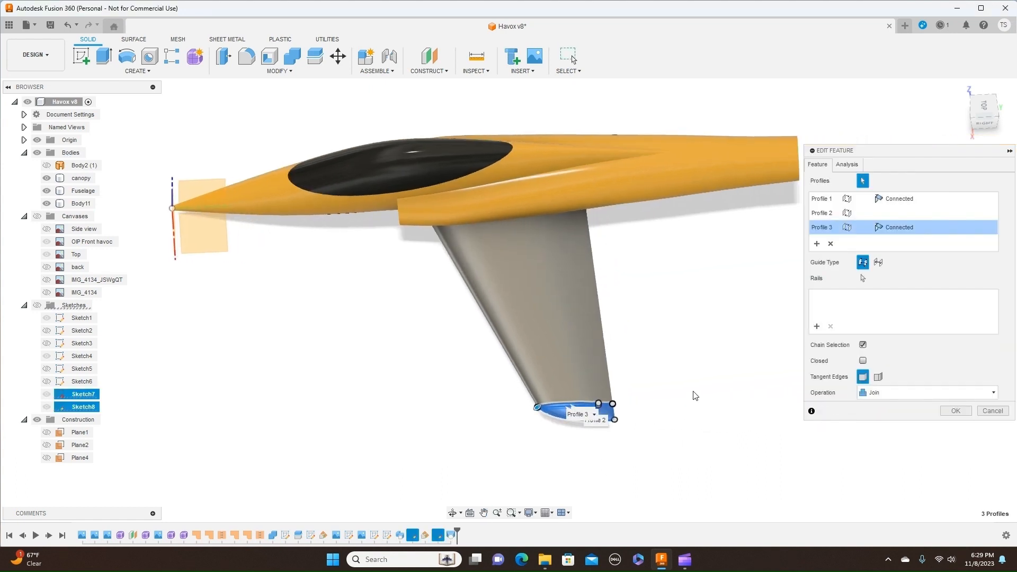
{"action": "scroll", "coordinate": [716, 392], "scroll_direction": "up", "scroll_amount": 2}
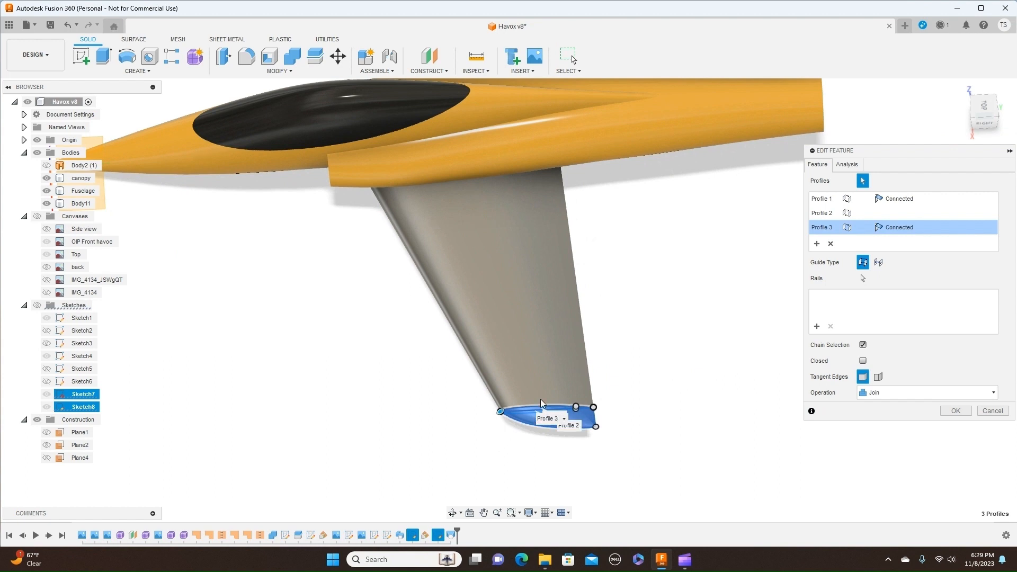
{"action": "left_click", "coordinate": [930, 200]}
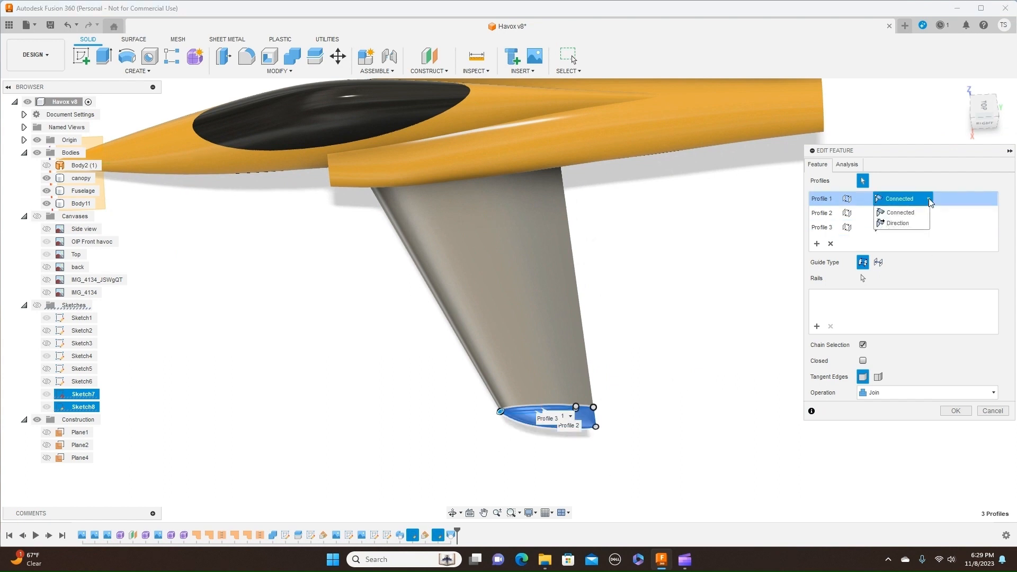
{"action": "left_click", "coordinate": [915, 225]}
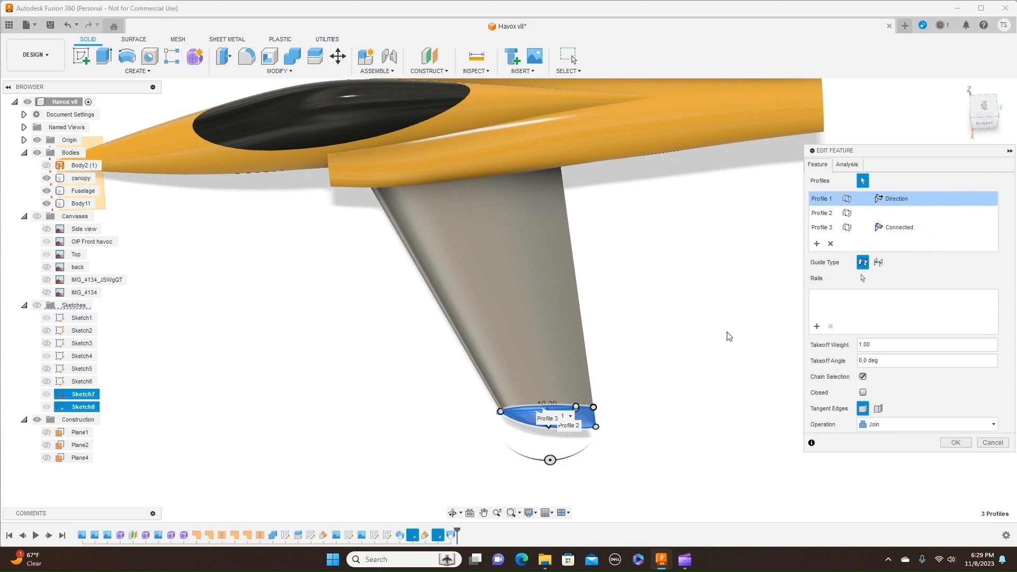
{"action": "scroll", "coordinate": [716, 327], "scroll_direction": "up", "scroll_amount": 3}
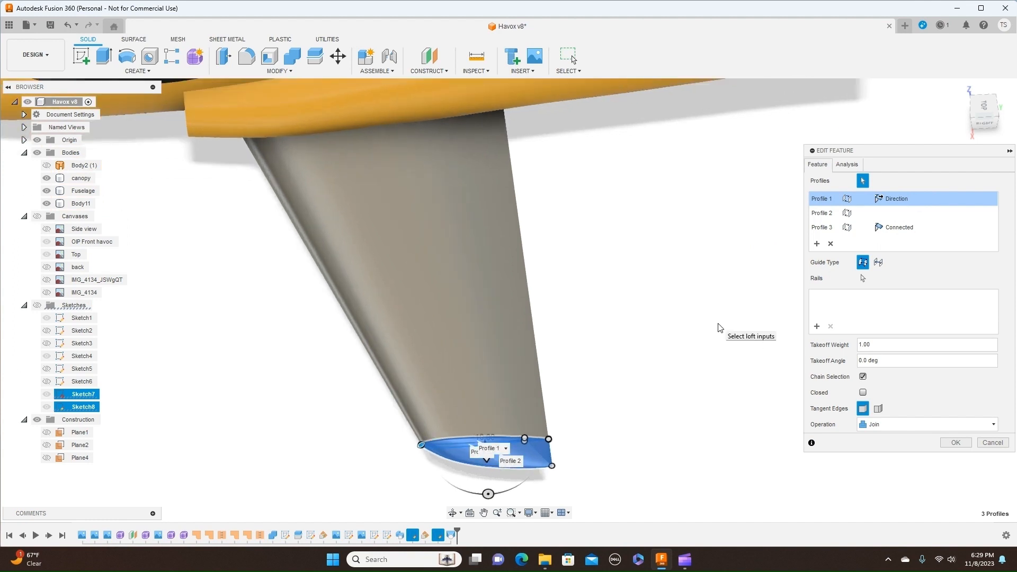
{"action": "left_click", "coordinate": [931, 230]}
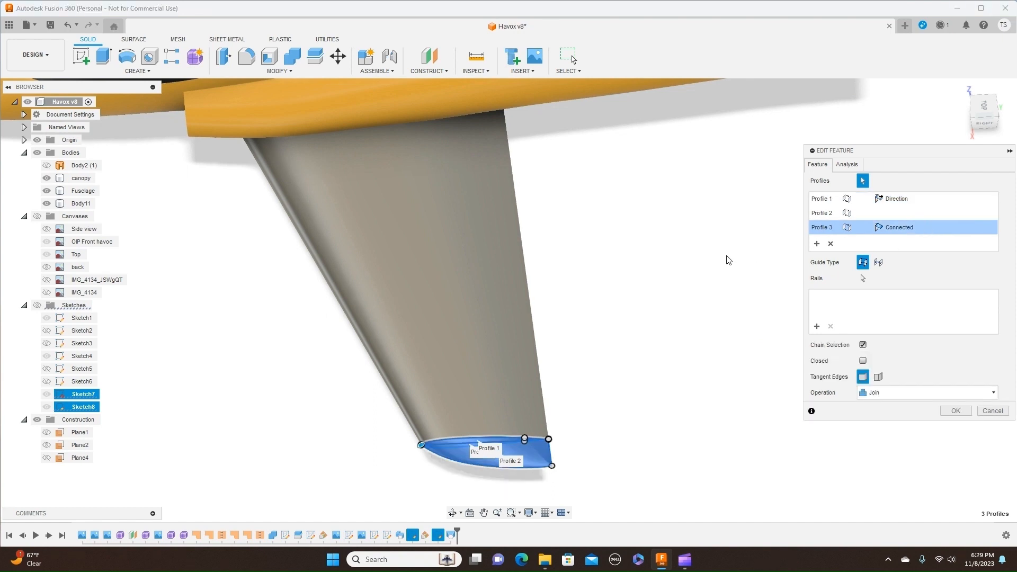
{"action": "left_click", "coordinate": [957, 411]}
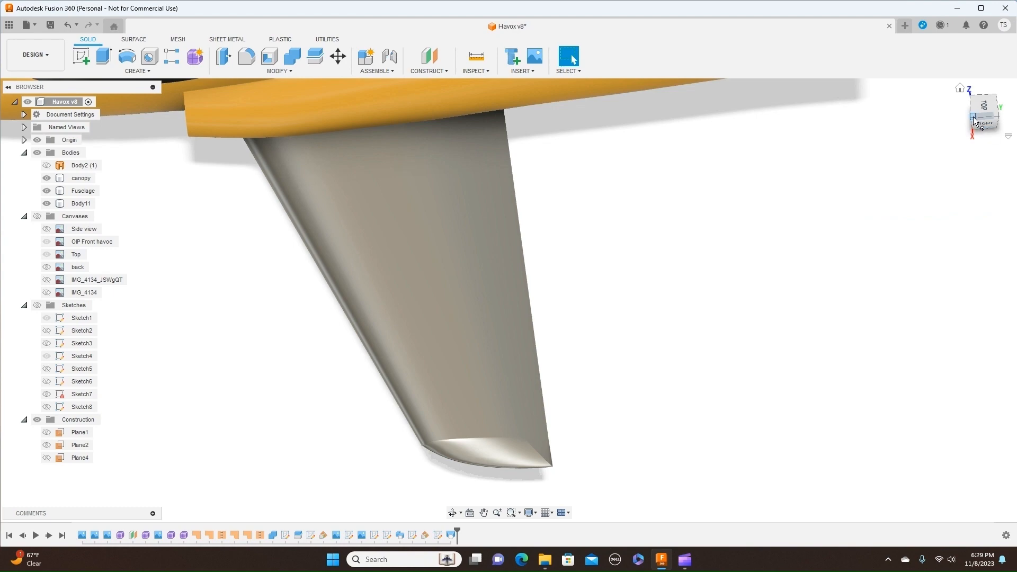
Step: Reopen the wingtip loft and return Profile 1's end condition to Connected
{"action": "mouse_move", "coordinate": [509, 301]}
{"action": "middle_mouse_down", "text": "shift"}
{"action": "mouse_move", "coordinate": [551, 276]}
{"action": "mouse_move", "coordinate": [519, 297]}
{"action": "mouse_move", "coordinate": [536, 296]}
{"action": "mouse_move", "coordinate": [548, 336]}
{"action": "mouse_move", "coordinate": [522, 420]}
{"action": "middle_mouse_up", "text": "shift"}
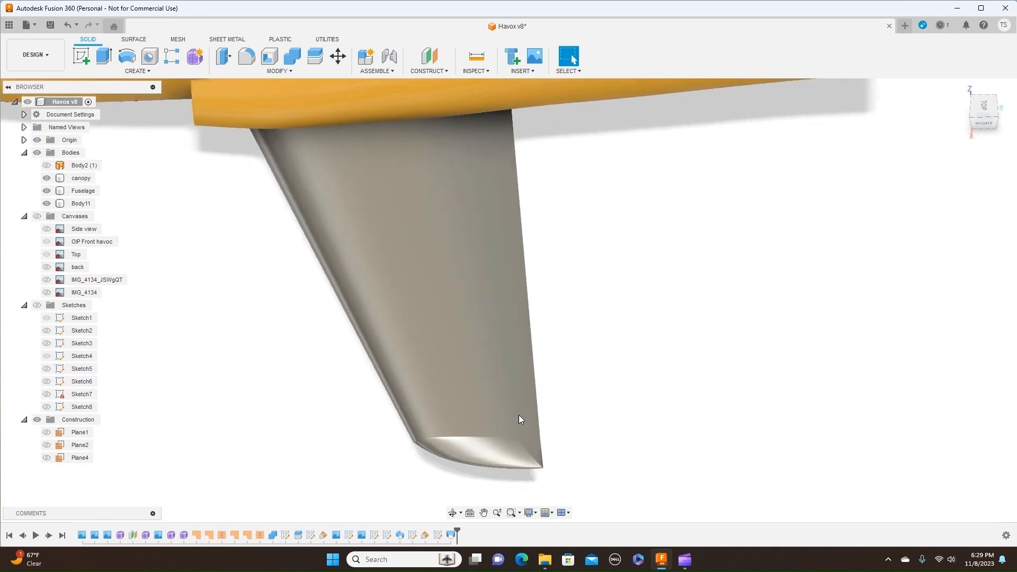
{"action": "left_click", "coordinate": [450, 535]}
{"action": "right_click", "coordinate": [449, 535]}
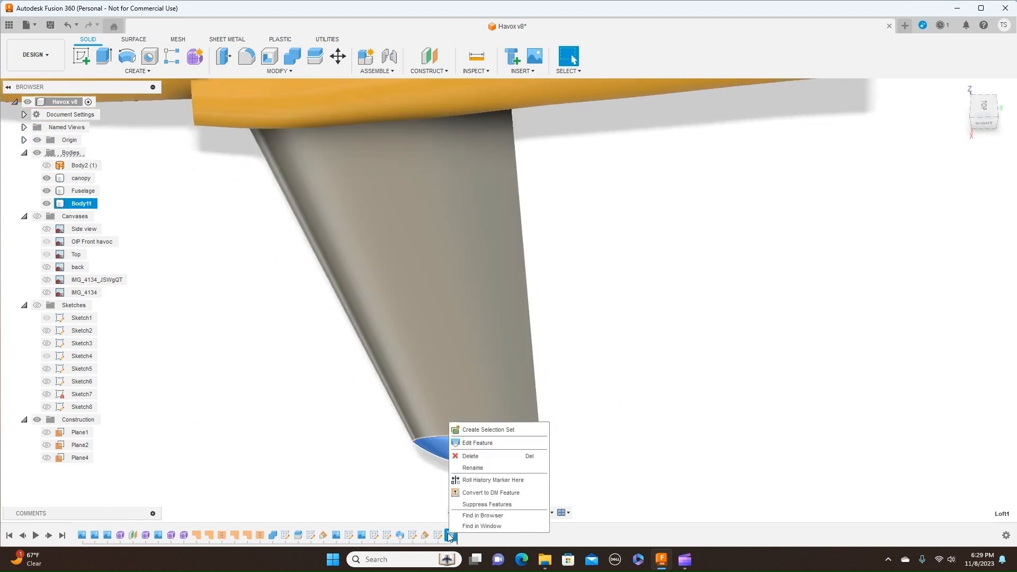
{"action": "left_click", "coordinate": [487, 443]}
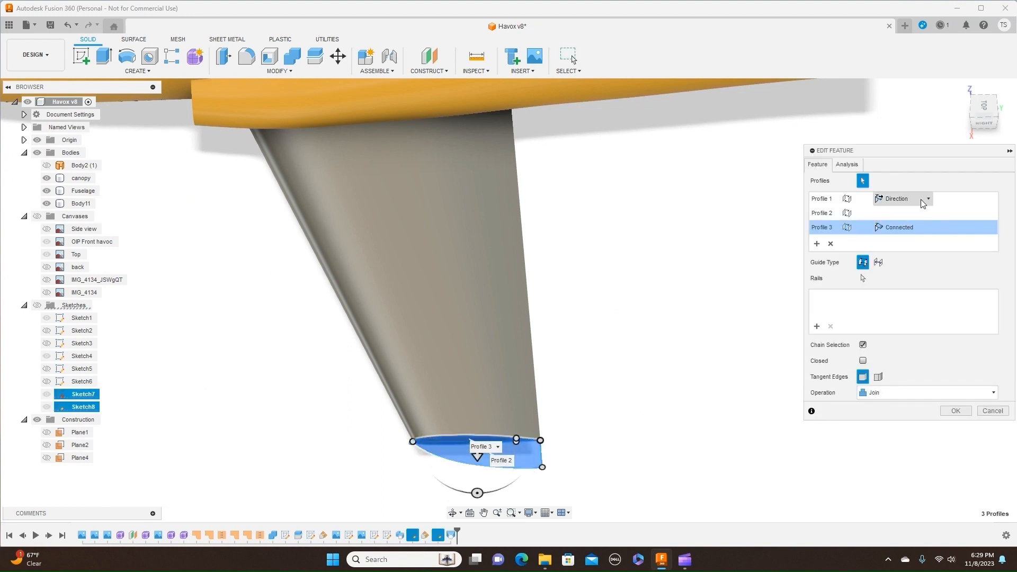
{"action": "left_click", "coordinate": [930, 200]}
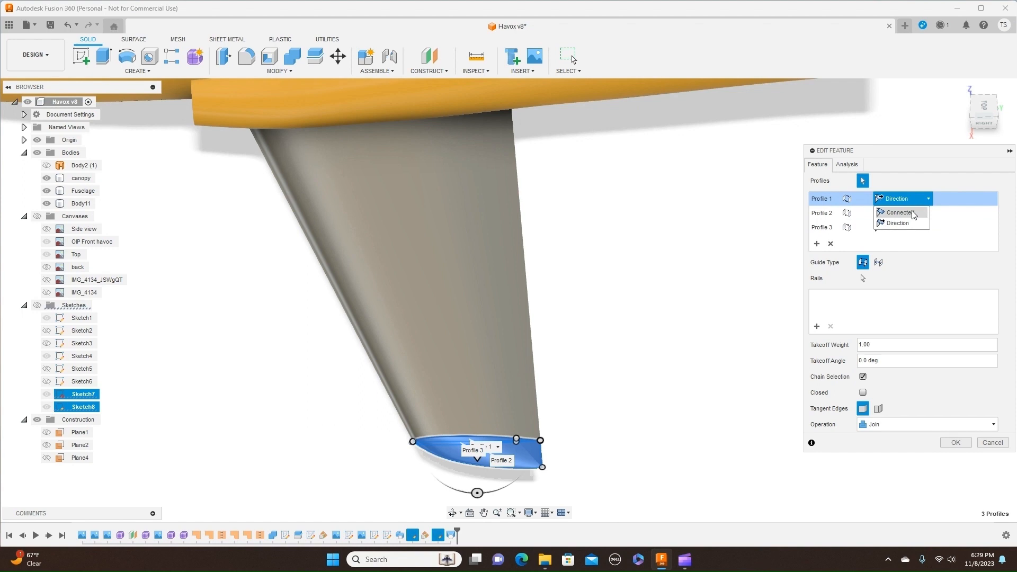
{"action": "left_click", "coordinate": [912, 212]}
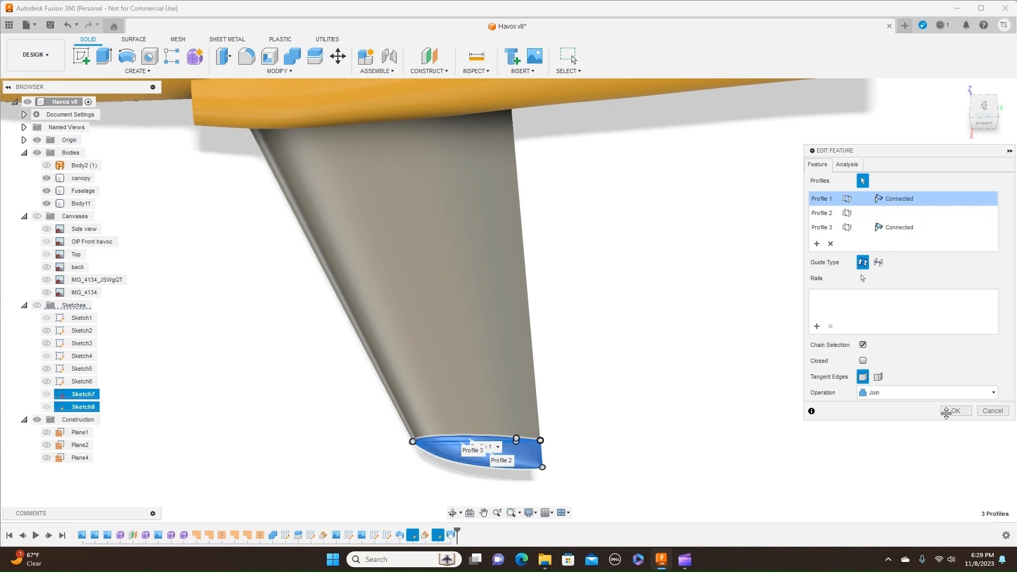
{"action": "left_click", "coordinate": [954, 411]}
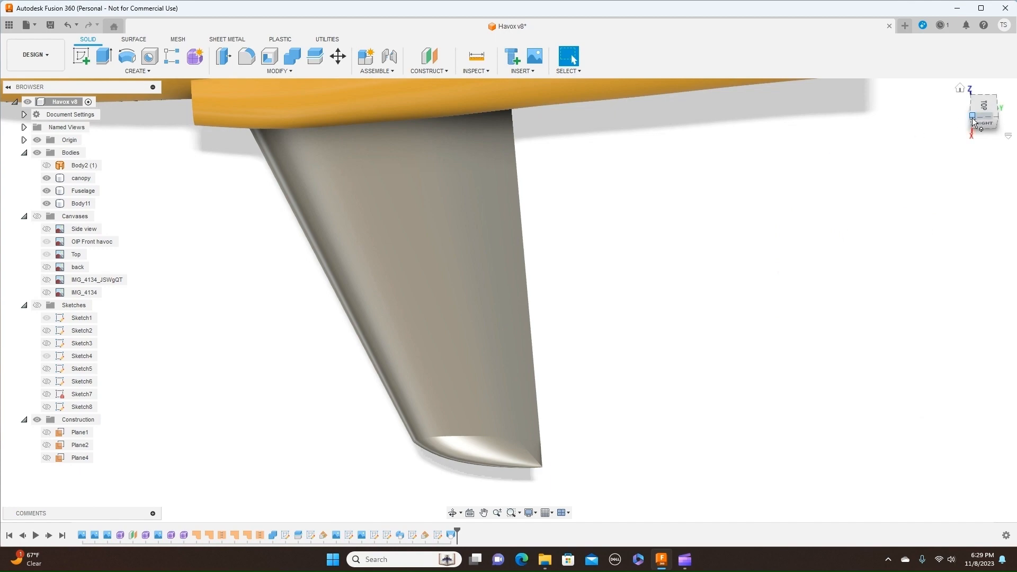
Step: Clear the selection and save the design as a new version
{"action": "left_click_drag", "start_coordinate": [974, 122], "coordinate": [947, 143]}
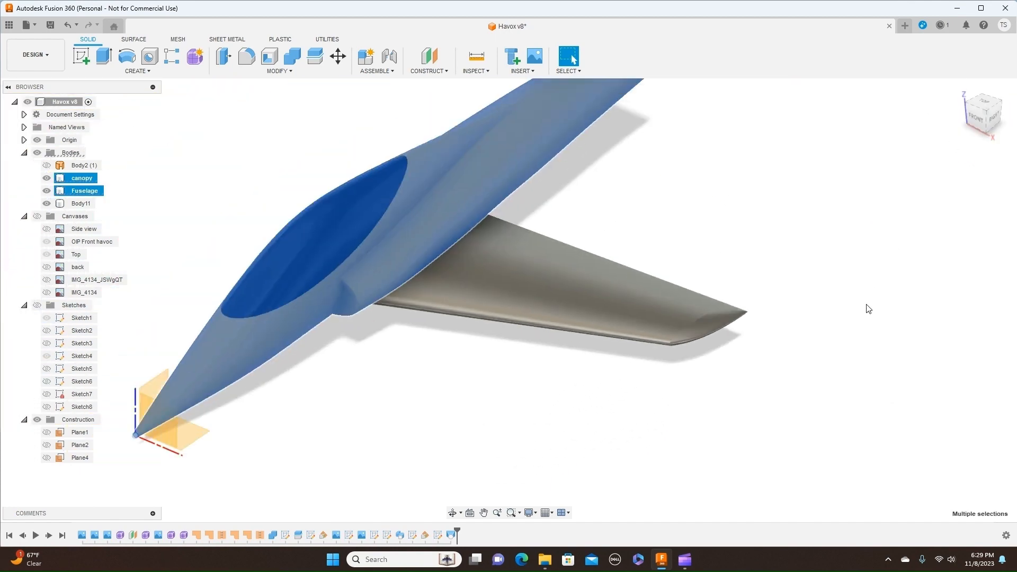
{"action": "left_click", "coordinate": [872, 303]}
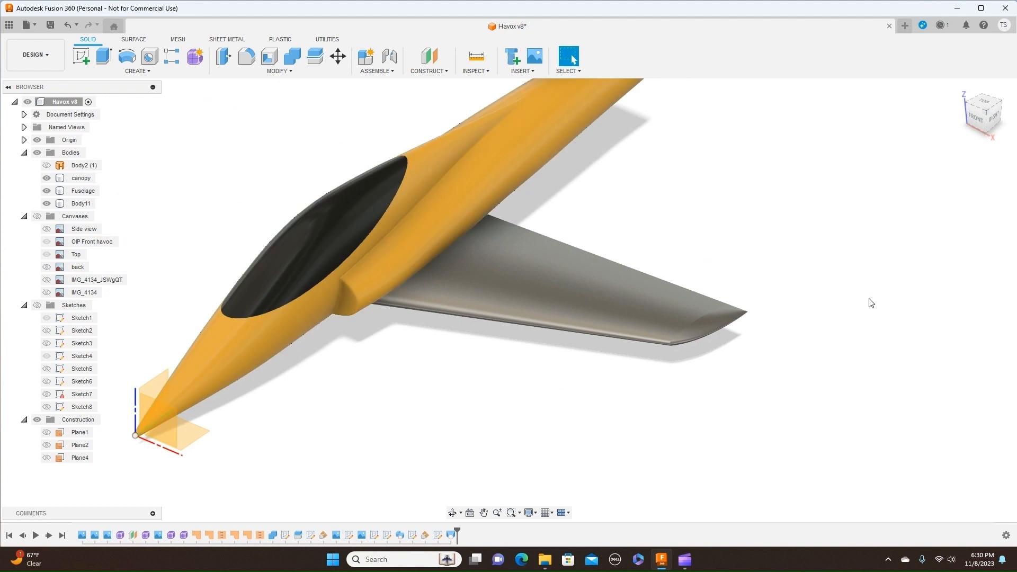
{"action": "left_click", "coordinate": [49, 26]}
{"action": "left_click", "coordinate": [522, 310]}
Step: View the model from the right and show the Canvases folder with the Side view canvas, bringing the tail area into view
{"action": "left_click", "coordinate": [991, 112]}
{"action": "mouse_move", "coordinate": [508, 301]}
{"action": "middle_mouse_down", "text": "shift"}
{"action": "mouse_move", "coordinate": [466, 349]}
{"action": "mouse_move", "coordinate": [509, 300]}
{"action": "middle_mouse_up", "text": "shift"}
{"action": "left_click", "coordinate": [985, 113]}
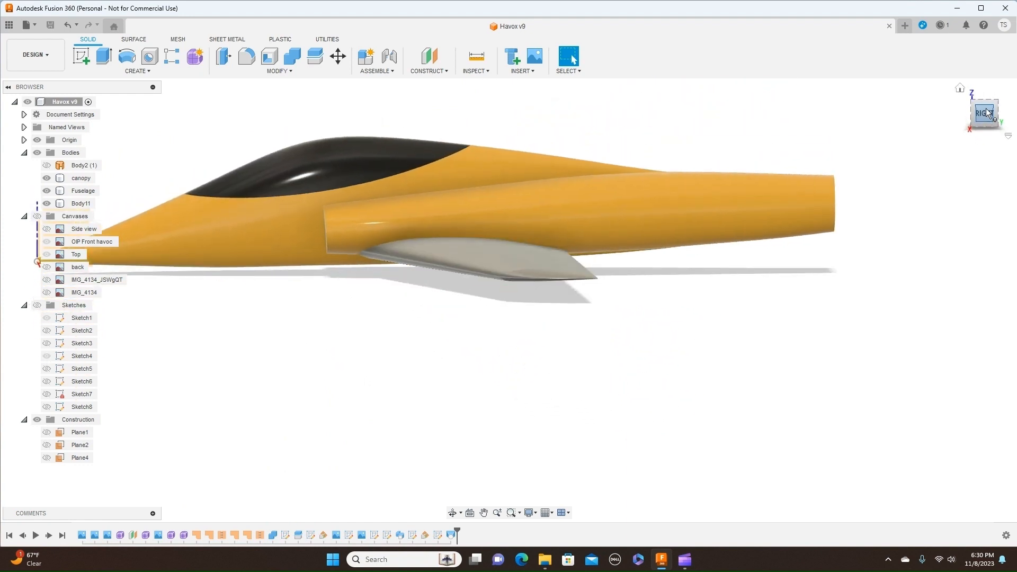
{"action": "left_click", "coordinate": [834, 206]}
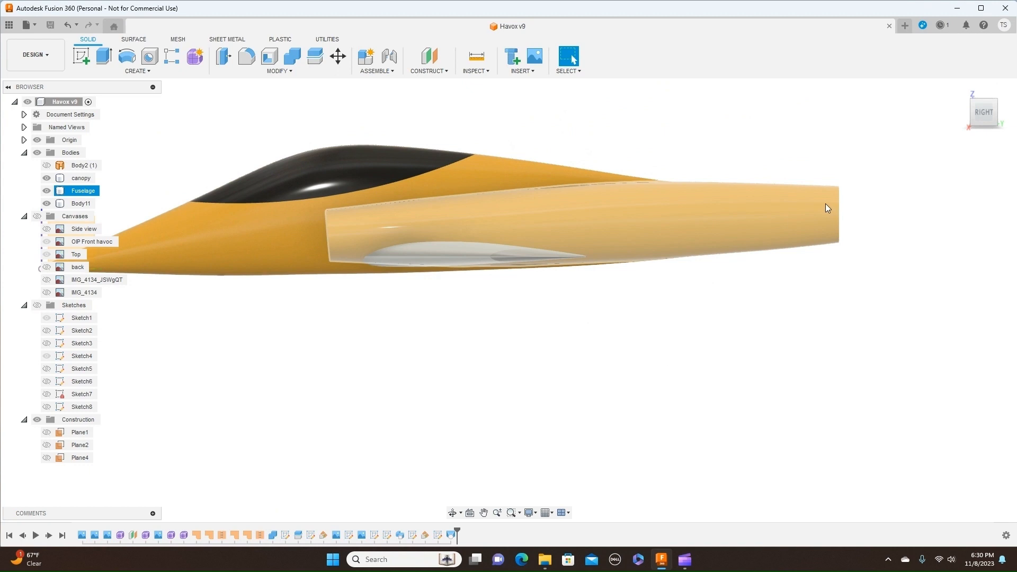
{"action": "left_click", "coordinate": [853, 273]}
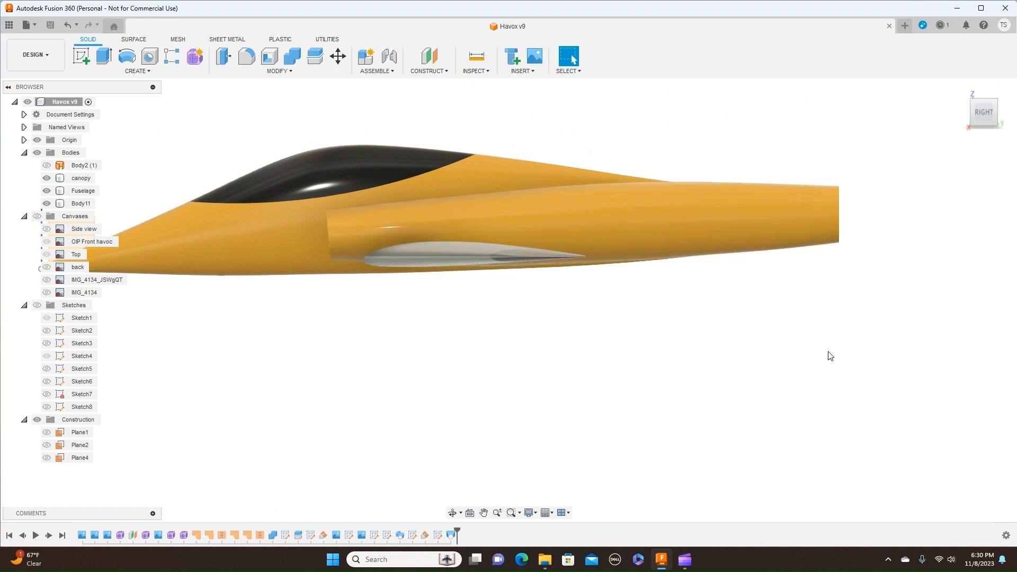
{"action": "left_click", "coordinate": [814, 203]}
{"action": "left_click", "coordinate": [542, 277]}
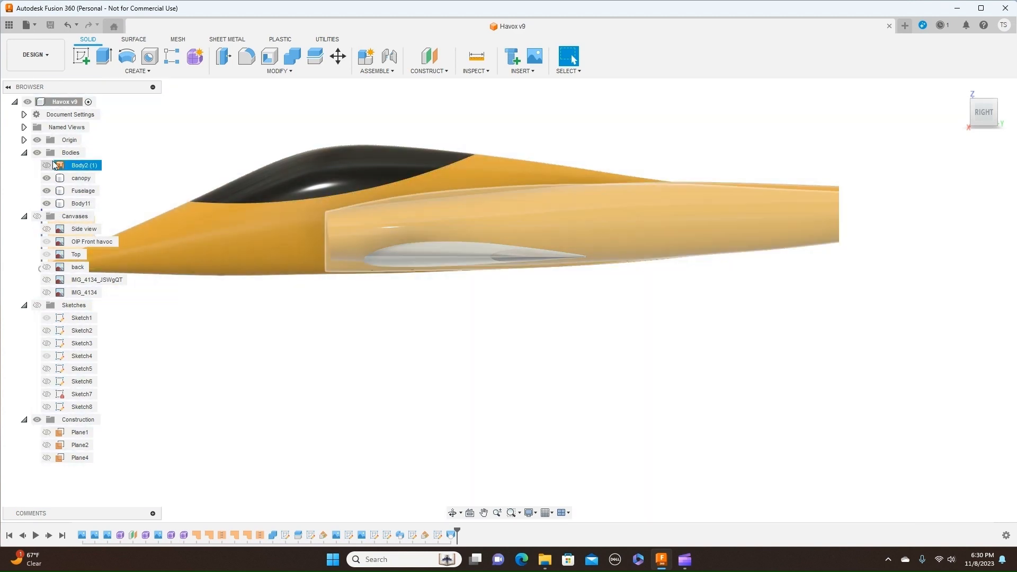
{"action": "left_click", "coordinate": [38, 217]}
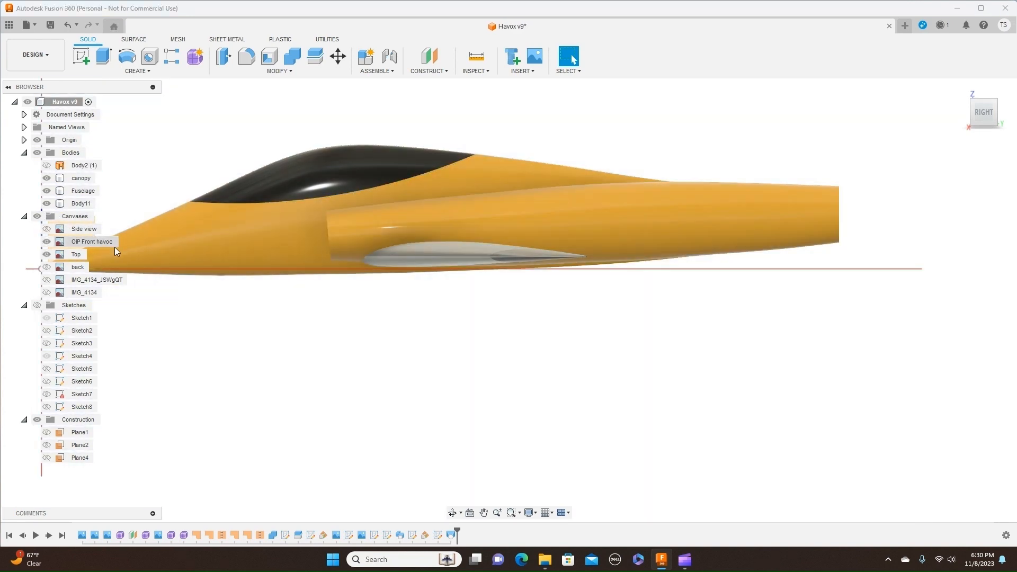
{"action": "left_click", "coordinate": [47, 268]}
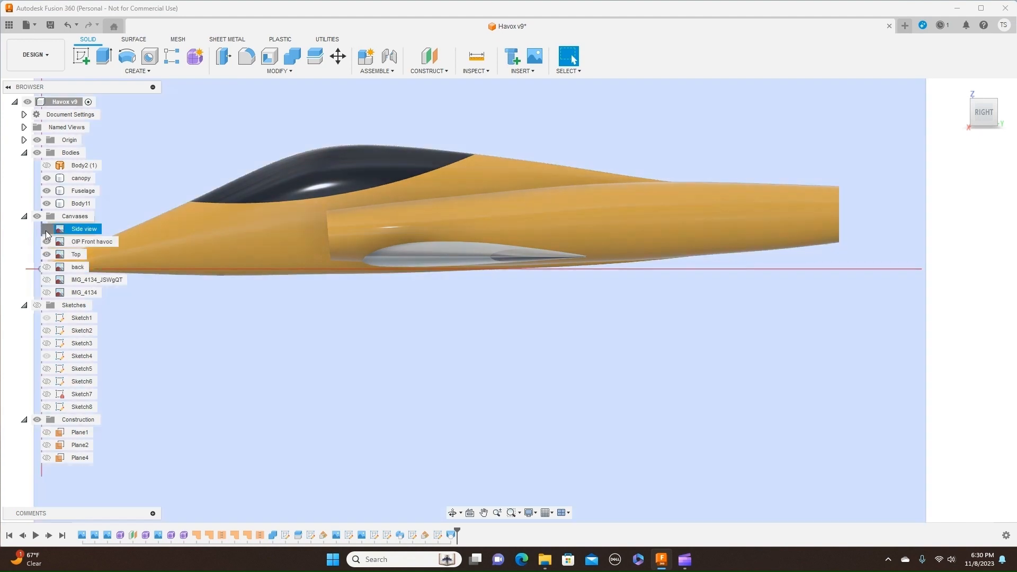
{"action": "left_click", "coordinate": [46, 229]}
{"action": "middle_click_drag", "start_coordinate": [809, 301], "coordinate": [620, 355]}
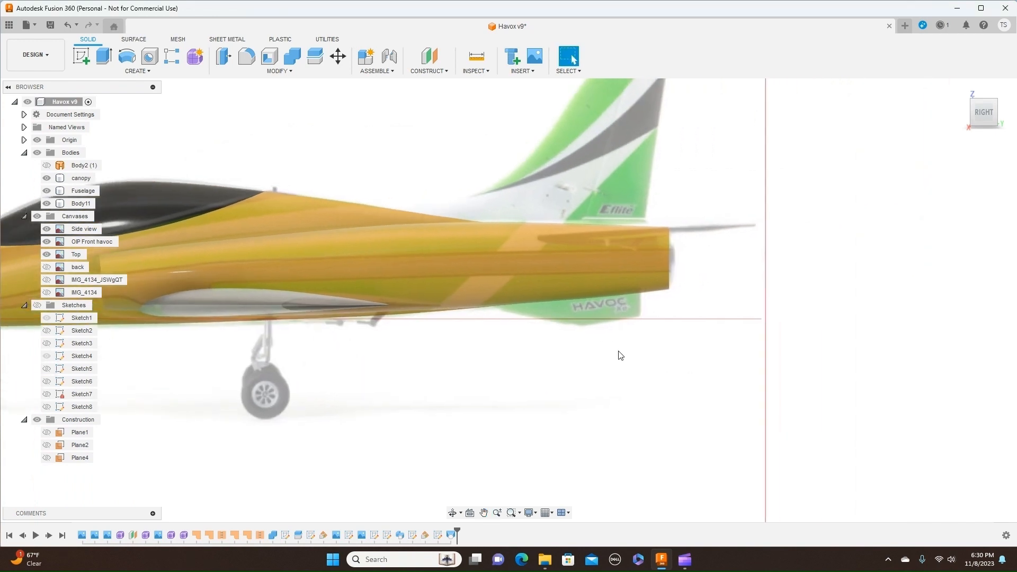
{"action": "scroll", "coordinate": [358, 181], "scroll_direction": "down", "scroll_amount": 2}
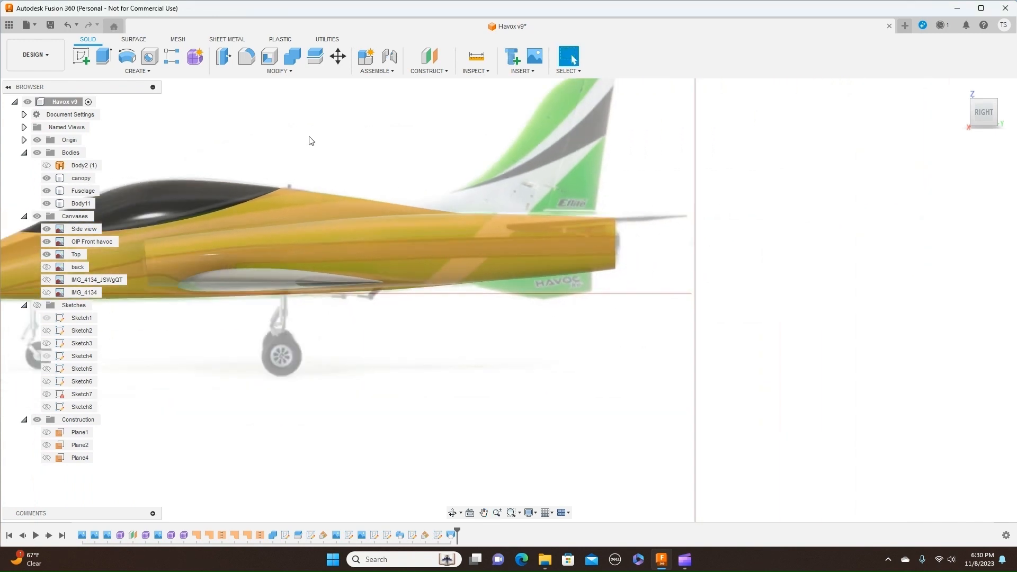
Step: Create a sketch on the side origin plane and draw a horizontal line along the stabilizer root, ending near the fuselage's rear edge
{"action": "left_click", "coordinate": [81, 56]}
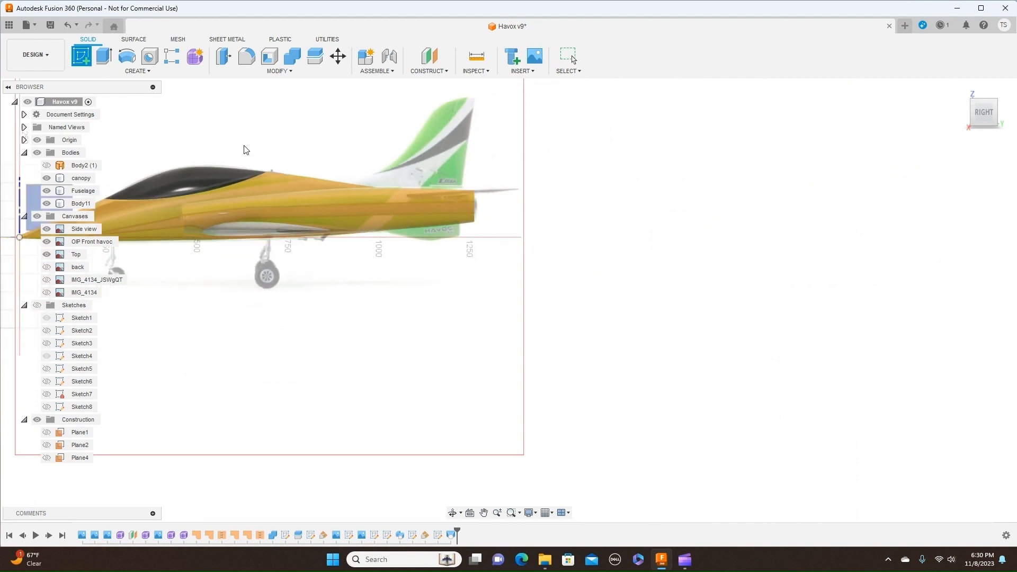
{"action": "left_click", "coordinate": [260, 192]}
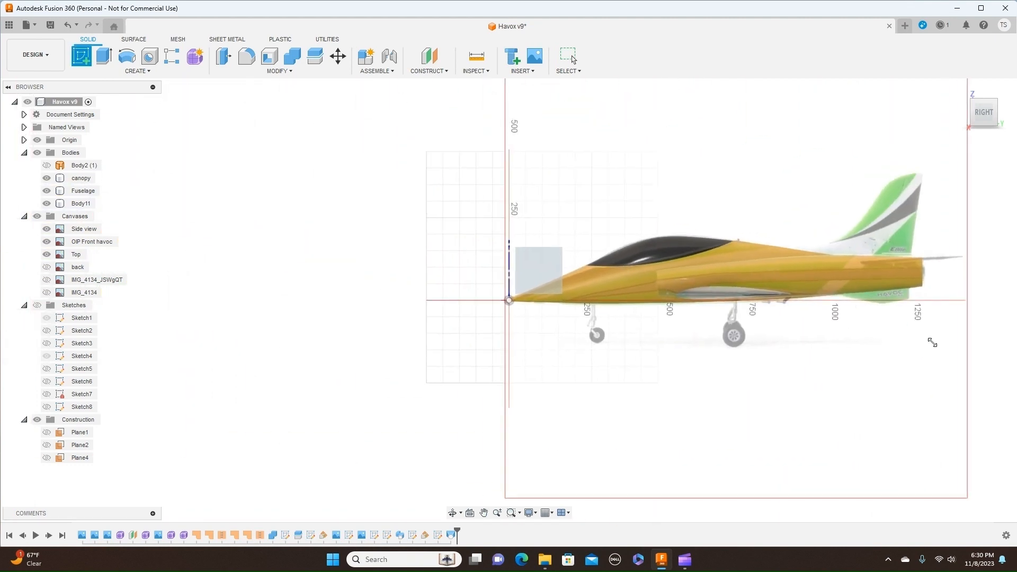
{"action": "middle_click_drag", "start_coordinate": [691, 395], "coordinate": [190, 390]}
{"action": "middle_click_drag", "start_coordinate": [473, 318], "coordinate": [388, 311]}
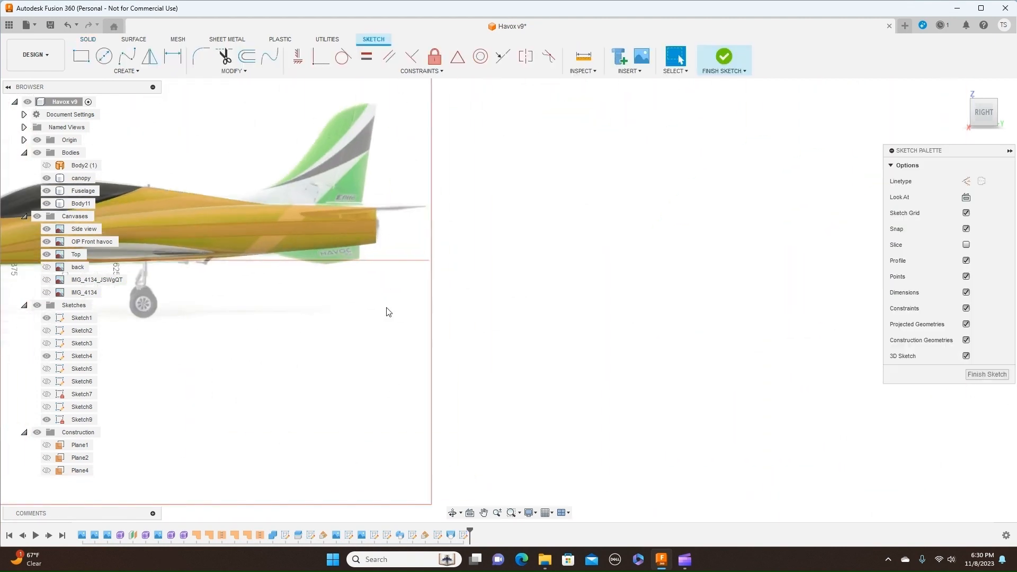
{"action": "scroll", "coordinate": [538, 345], "scroll_direction": "up", "scroll_amount": 2}
{"action": "scroll", "coordinate": [567, 359], "scroll_direction": "up", "scroll_amount": 2}
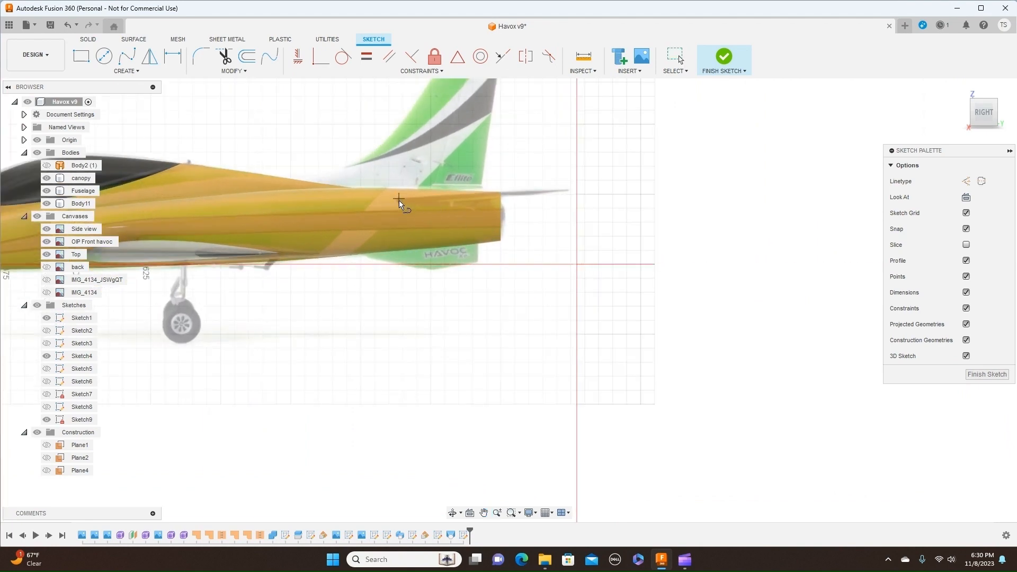
{"action": "scroll", "coordinate": [399, 201], "scroll_direction": "up", "scroll_amount": 4}
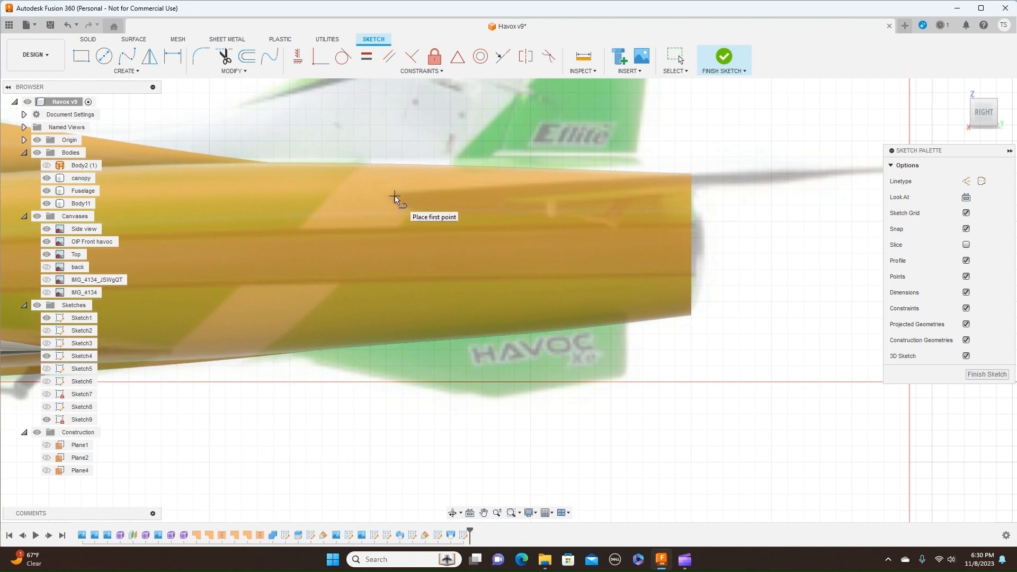
{"action": "left_click", "coordinate": [395, 195]}
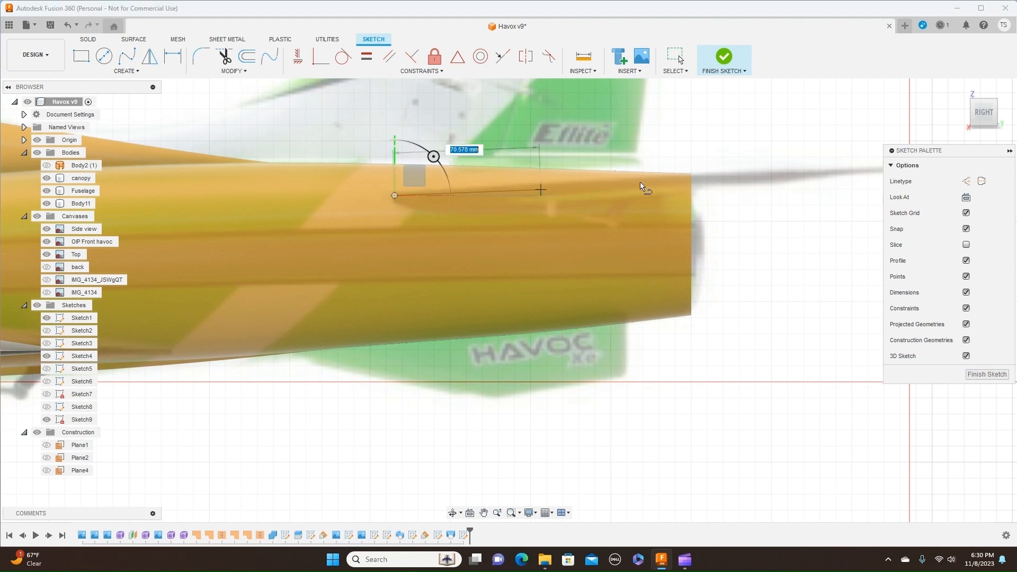
{"action": "left_click", "coordinate": [687, 196]}
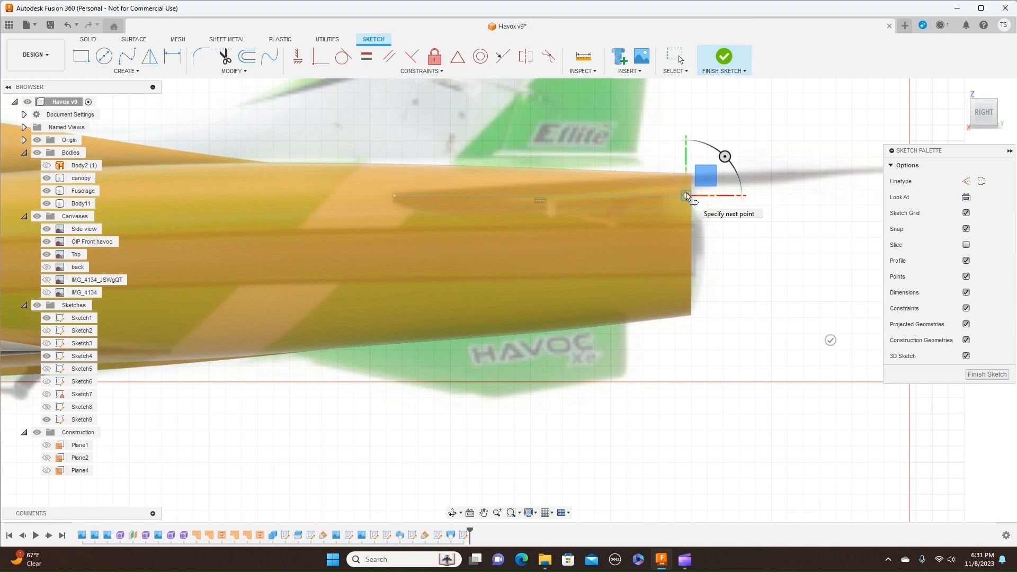
{"action": "right_click", "coordinate": [686, 196]}
{"action": "left_click", "coordinate": [727, 197]}
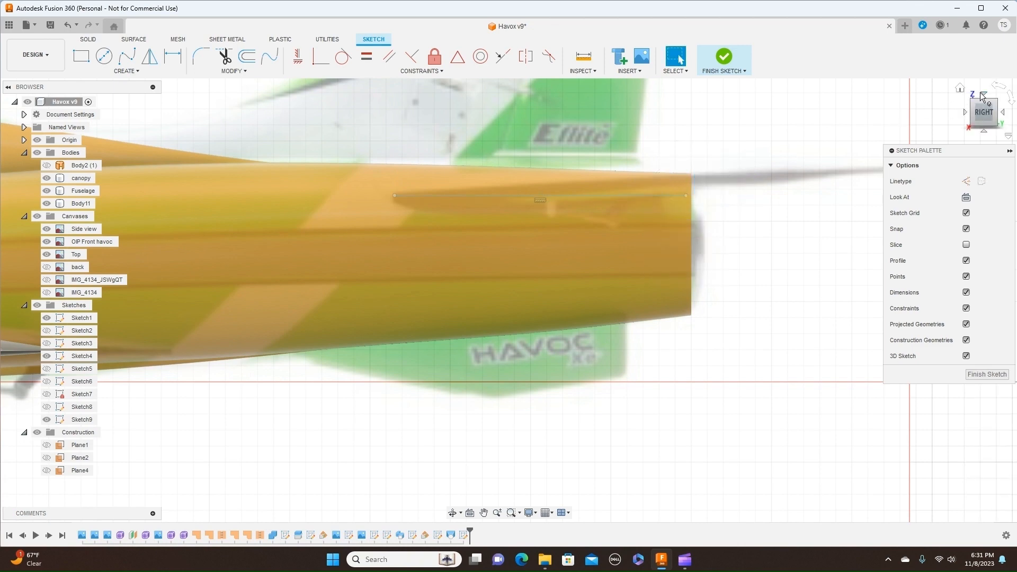
Step: Move the stabilizer root line's rear end to Y 1230 mm and its front end to about Y 1015.9 mm, and finish the sketch
{"action": "left_click", "coordinate": [982, 94]}
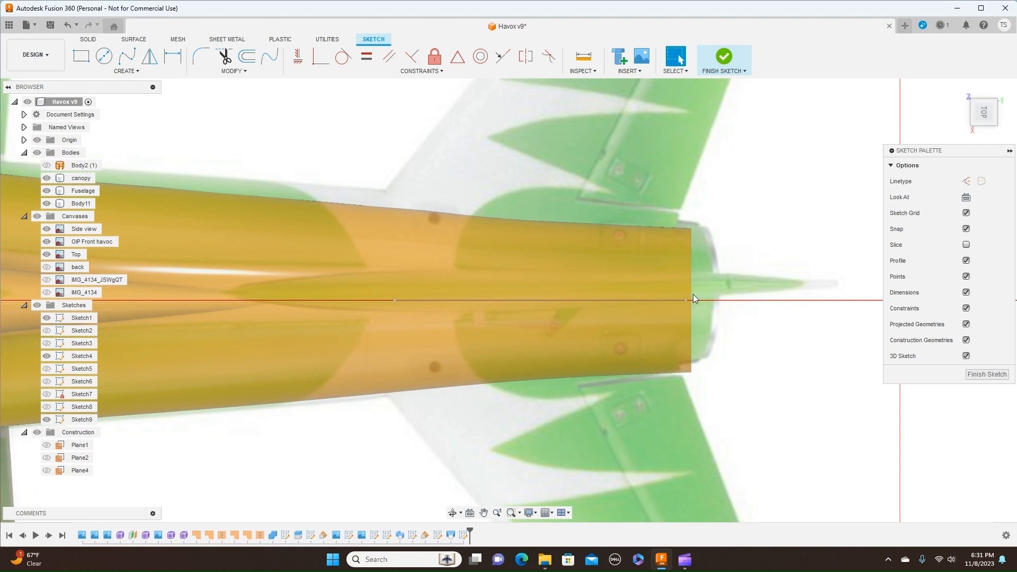
{"action": "left_click_drag", "start_coordinate": [685, 300], "coordinate": [661, 300]}
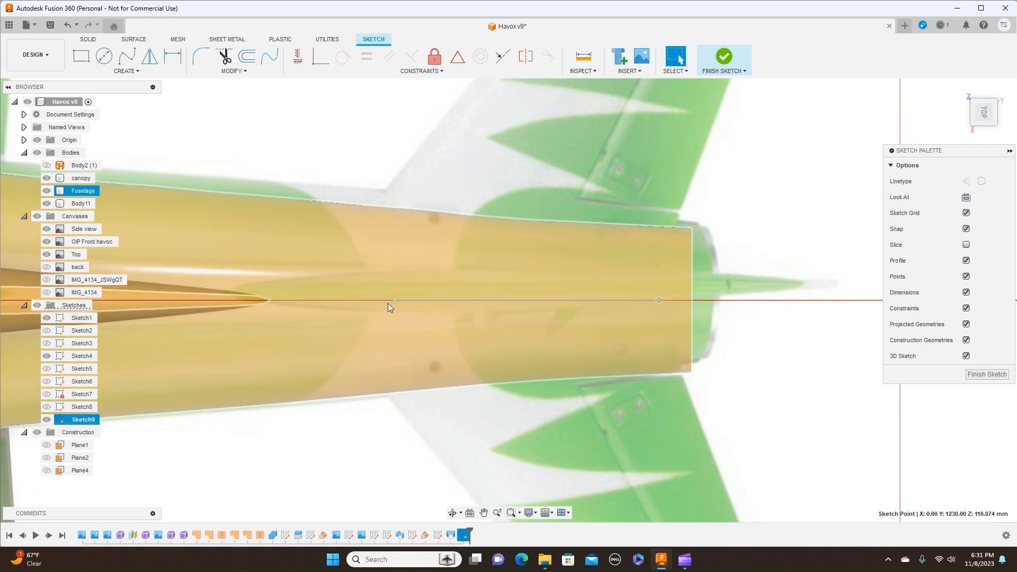
{"action": "left_click_drag", "start_coordinate": [391, 301], "coordinate": [332, 298]}
{"action": "left_click", "coordinate": [381, 383]}
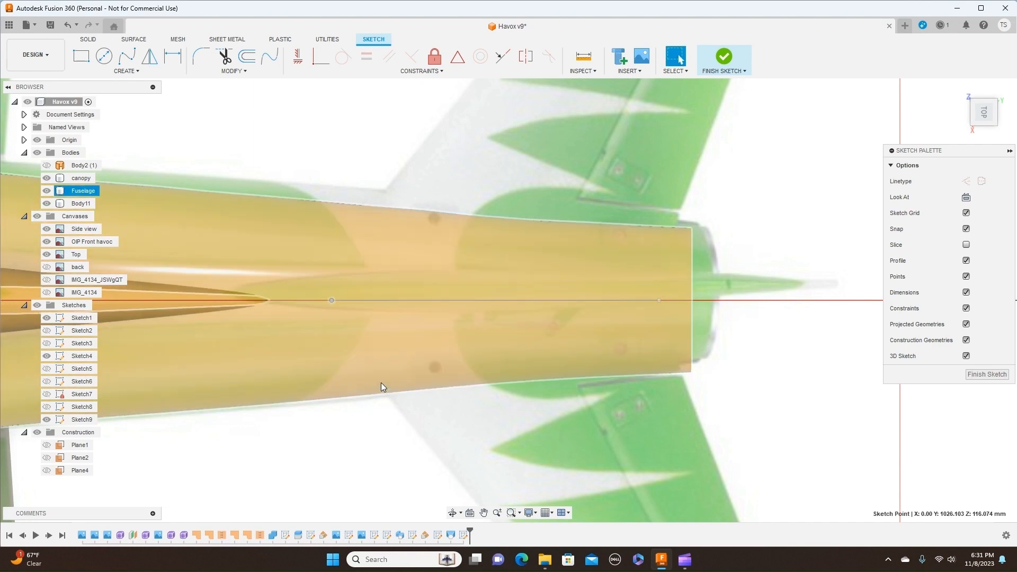
{"action": "left_click", "coordinate": [330, 300]}
{"action": "left_click_drag", "start_coordinate": [331, 301], "coordinate": [316, 301]}
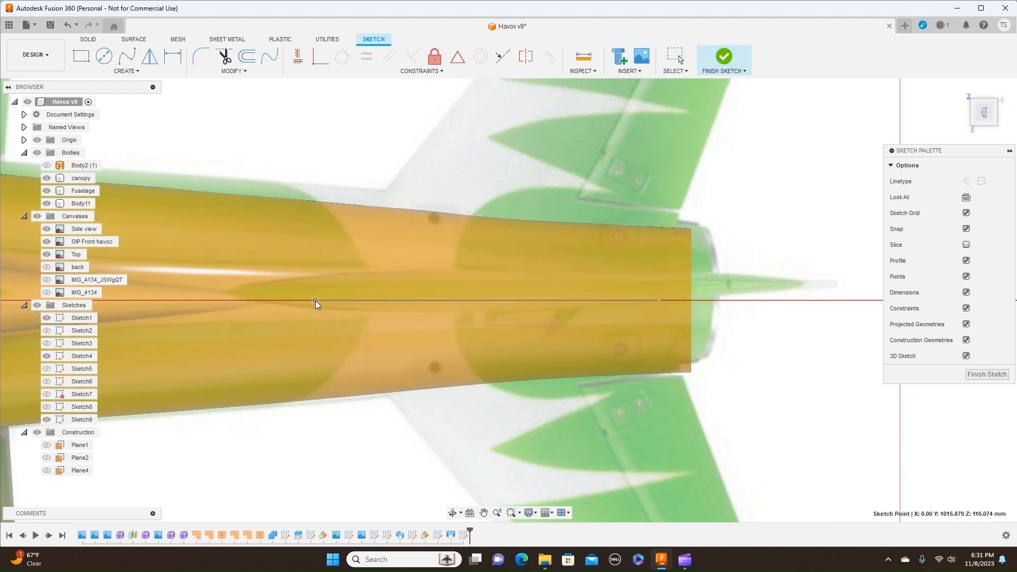
{"action": "left_click", "coordinate": [378, 379]}
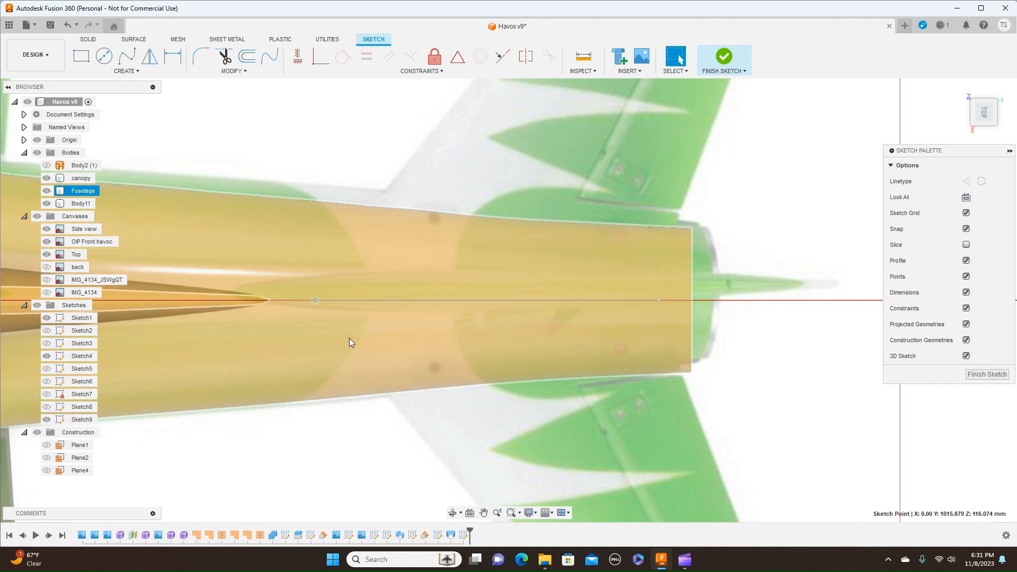
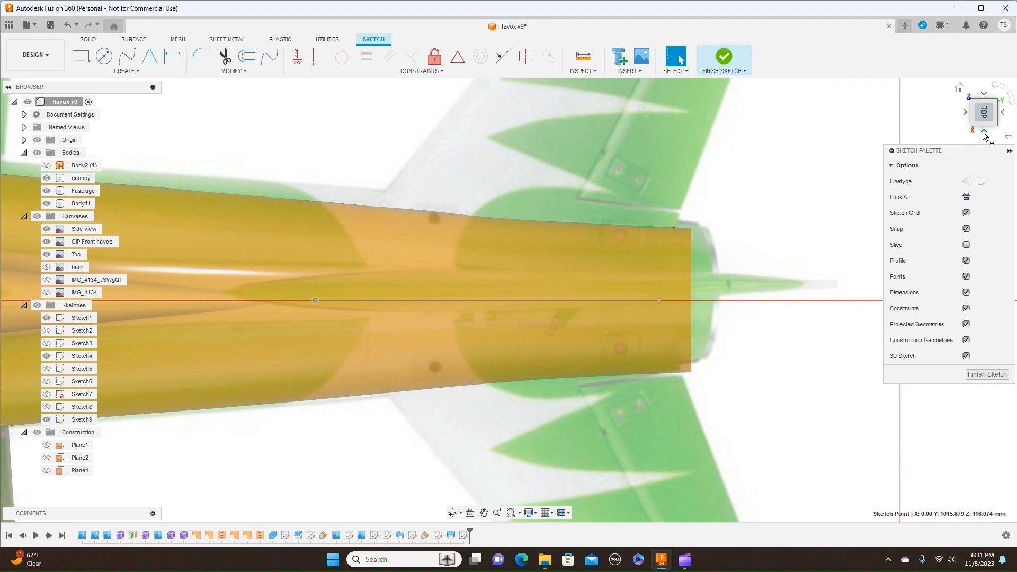
{"action": "left_click", "coordinate": [984, 133]}
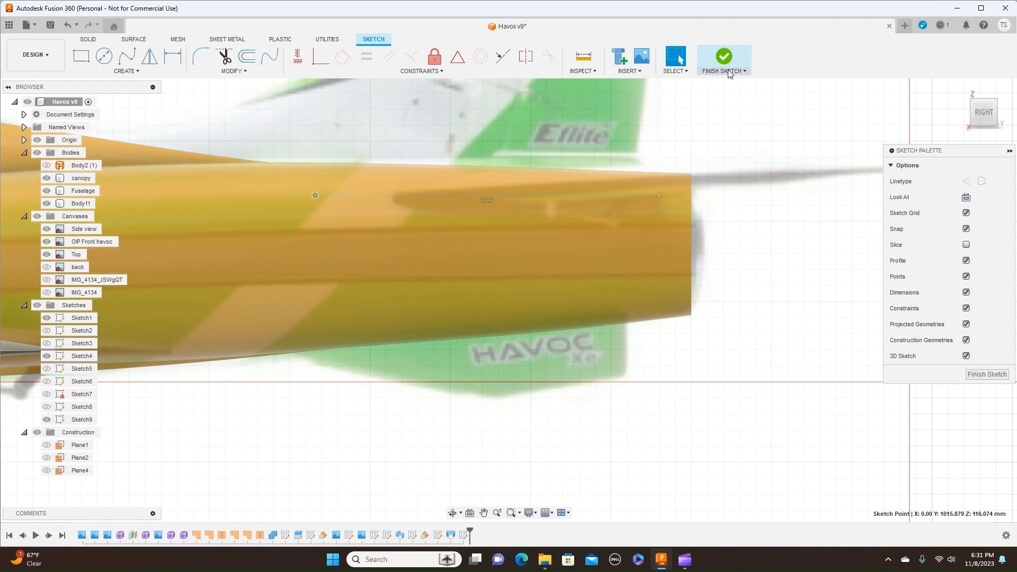
{"action": "left_click", "coordinate": [741, 72]}
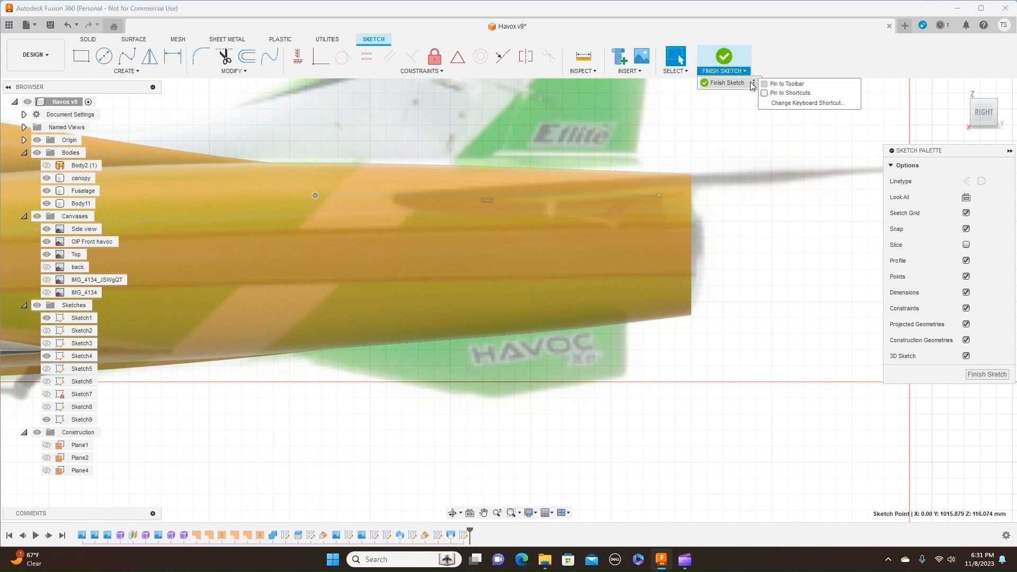
{"action": "left_click", "coordinate": [727, 84]}
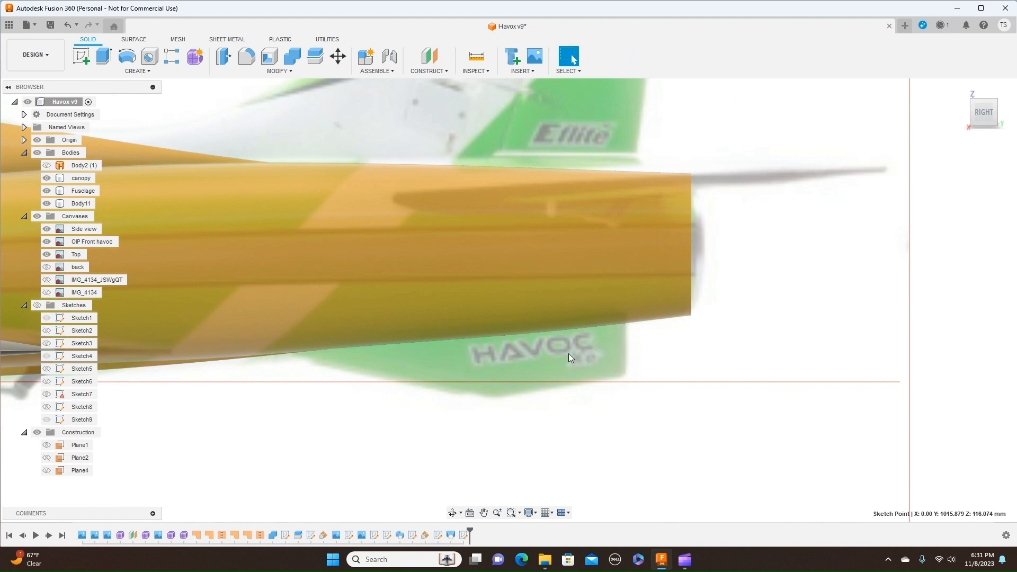
Step: Hide the Bodies and Canvases folders and show the Sketches folder to isolate the stabilizer root line
{"action": "left_click", "coordinate": [558, 227]}
{"action": "left_click", "coordinate": [44, 154]}
{"action": "left_click", "coordinate": [36, 153]}
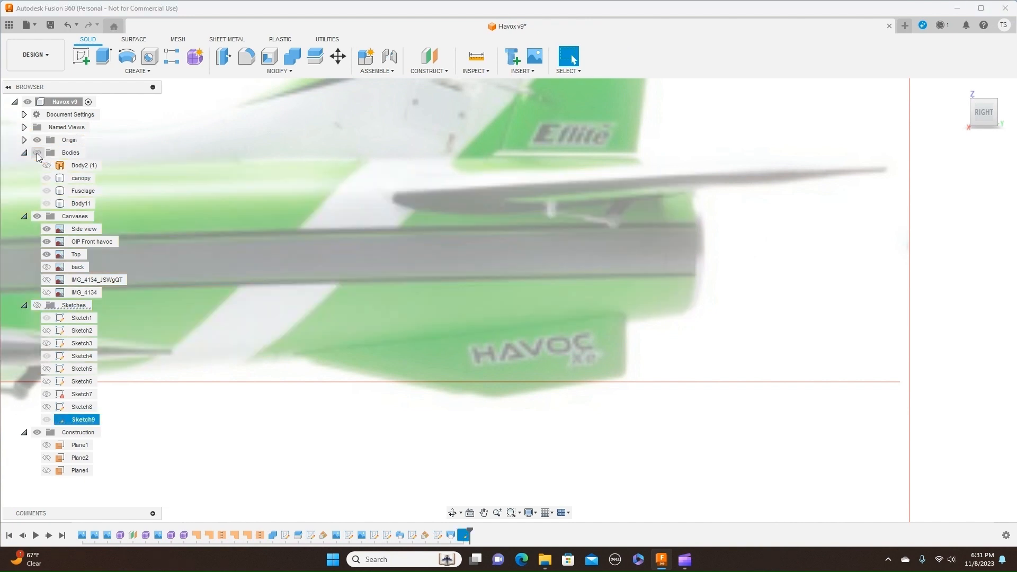
{"action": "left_click", "coordinate": [37, 216]}
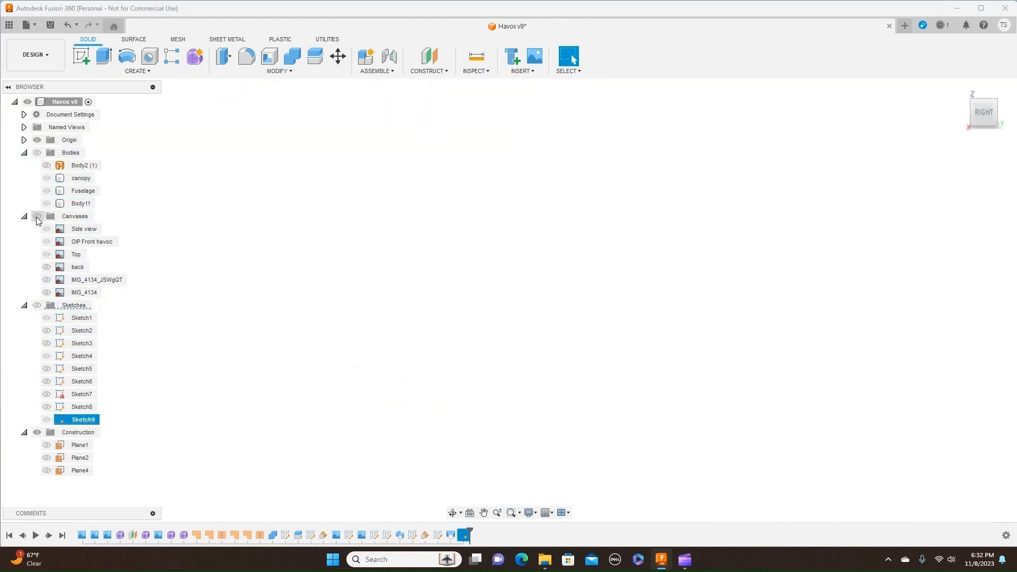
{"action": "left_click", "coordinate": [38, 306]}
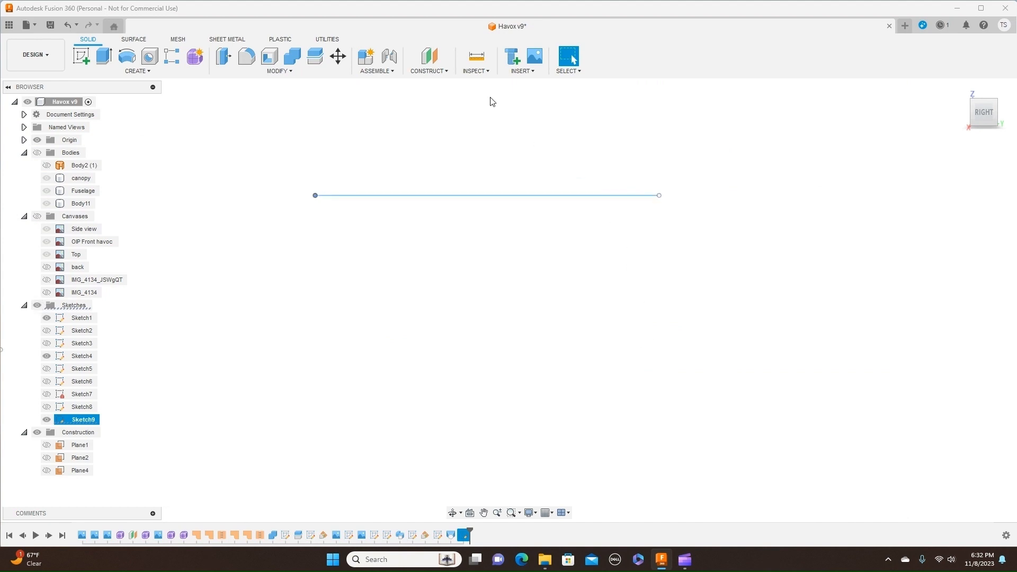
Step: Insert the image IMG_4136 from the computer's Desktop as a canvas on the YZ origin plane
{"action": "left_click", "coordinate": [533, 72]}
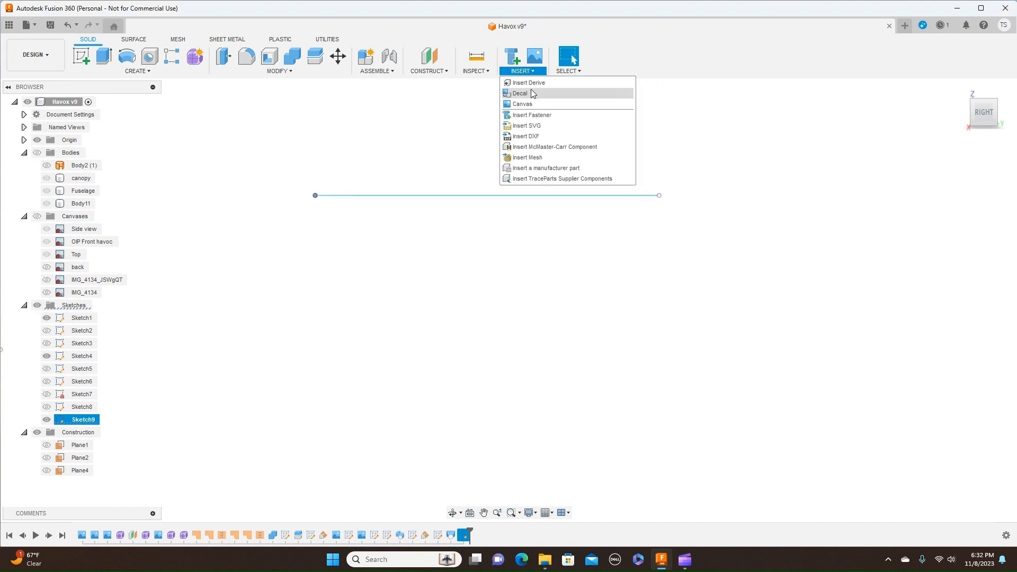
{"action": "left_click", "coordinate": [528, 106]}
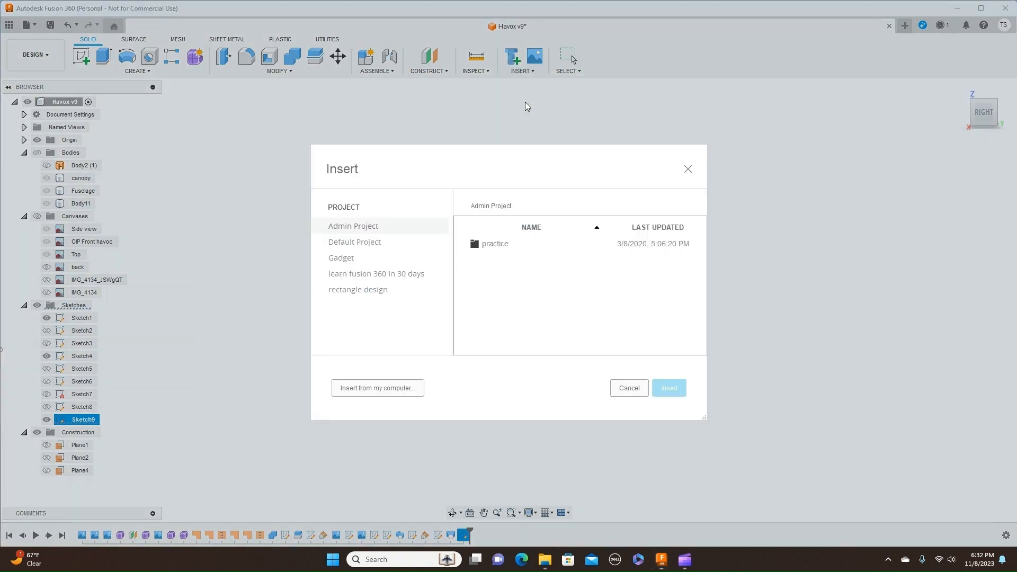
{"action": "left_click", "coordinate": [408, 382]}
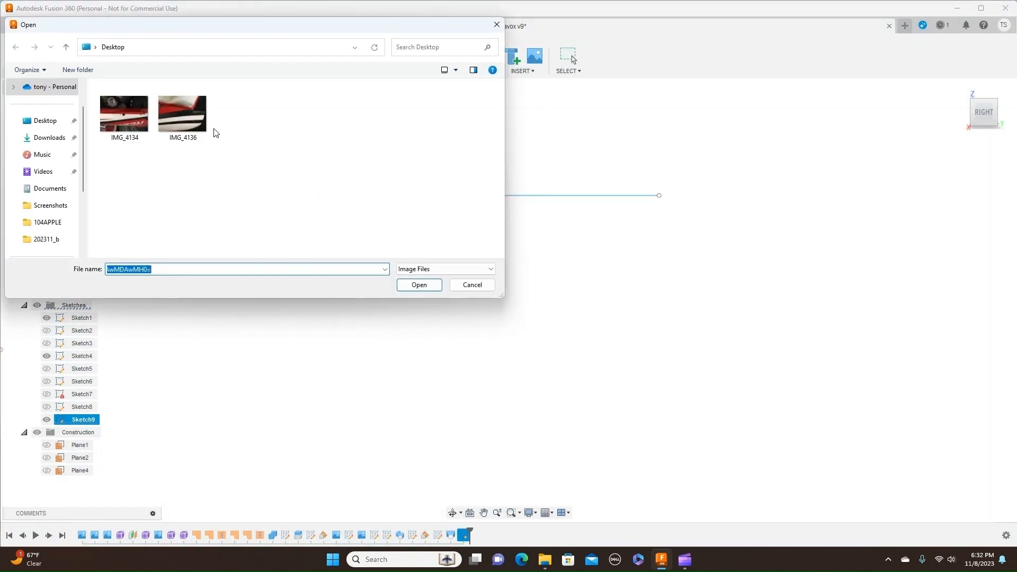
{"action": "left_click", "coordinate": [190, 117]}
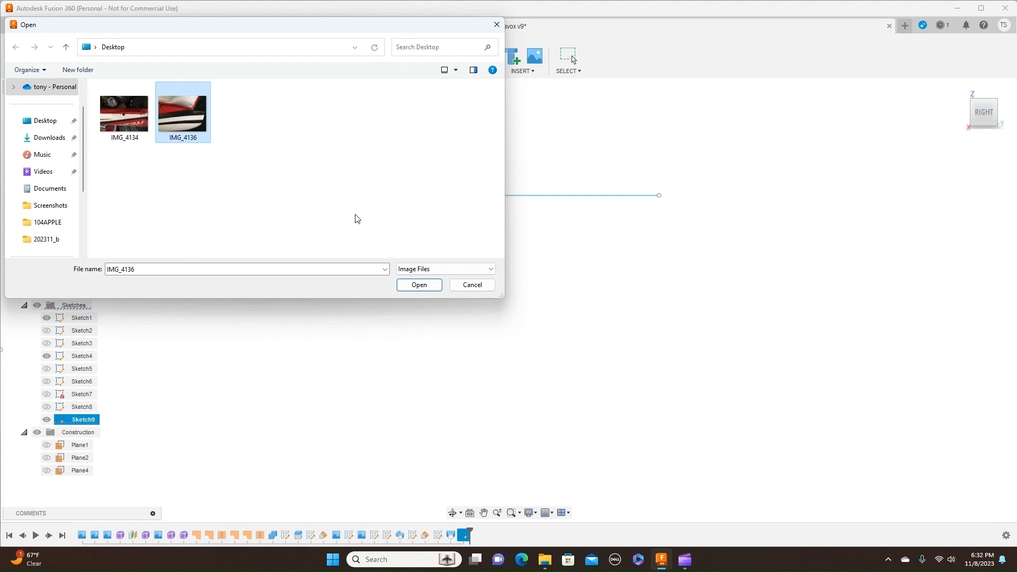
{"action": "left_click", "coordinate": [420, 285]}
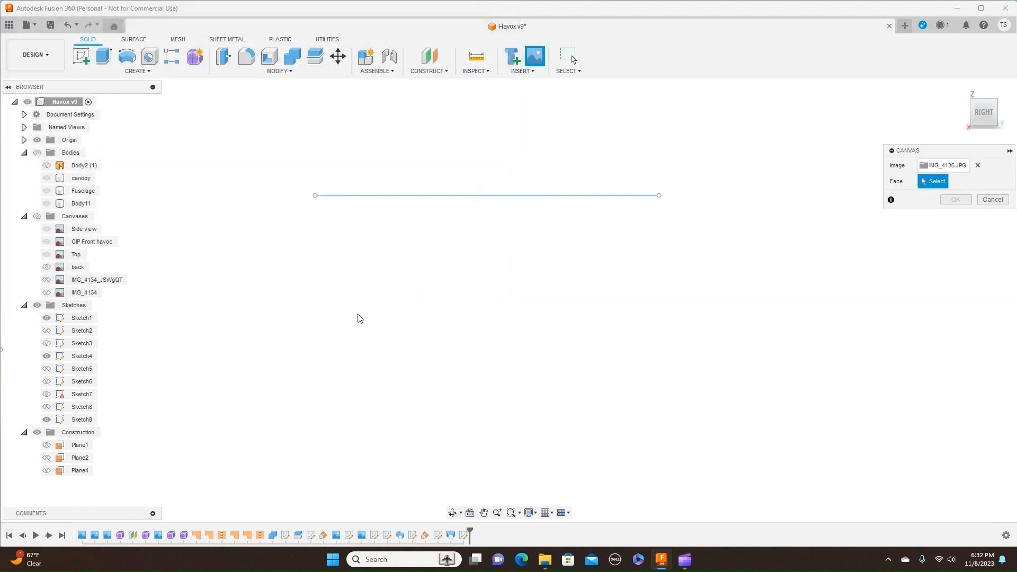
{"action": "scroll", "coordinate": [620, 346], "scroll_direction": "down", "scroll_amount": 6}
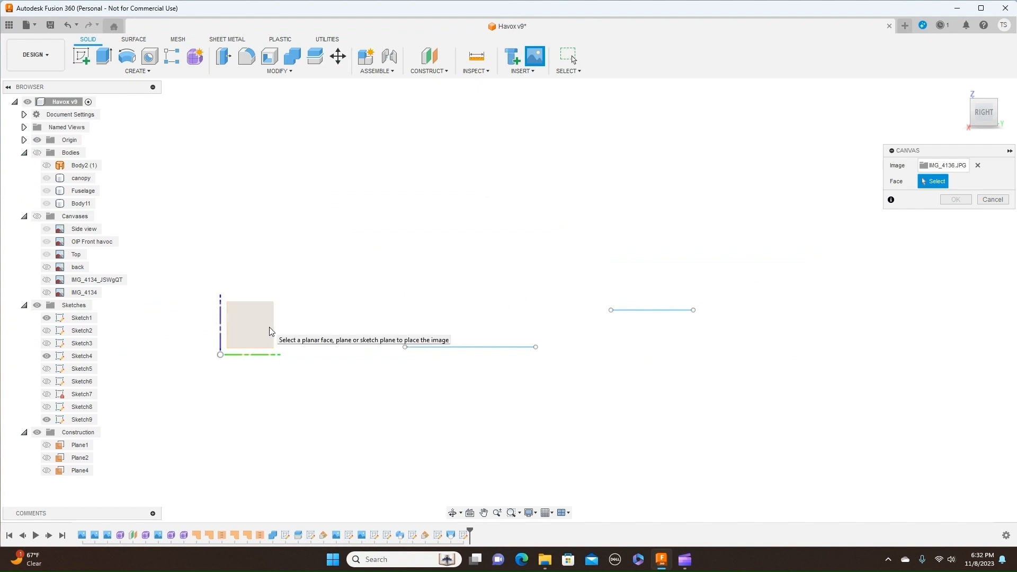
{"action": "left_click", "coordinate": [270, 330]}
Step: Show the Canvases folder and scale the new image canvas uniformly to about 32.4 times its original size
{"action": "left_click_drag", "start_coordinate": [247, 331], "coordinate": [312, 277]}
{"action": "left_click_drag", "start_coordinate": [242, 331], "coordinate": [264, 320]}
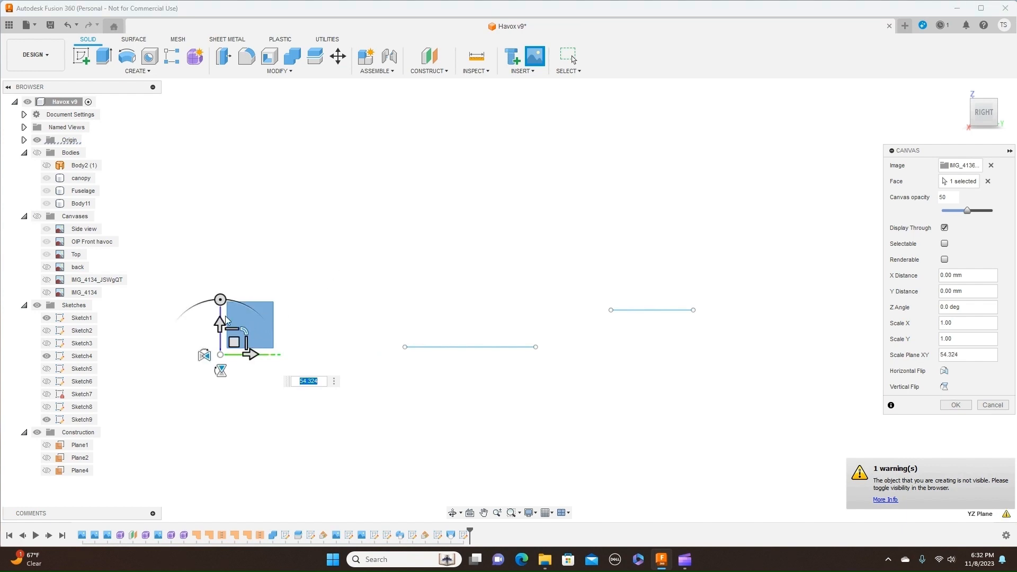
{"action": "left_click", "coordinate": [37, 216]}
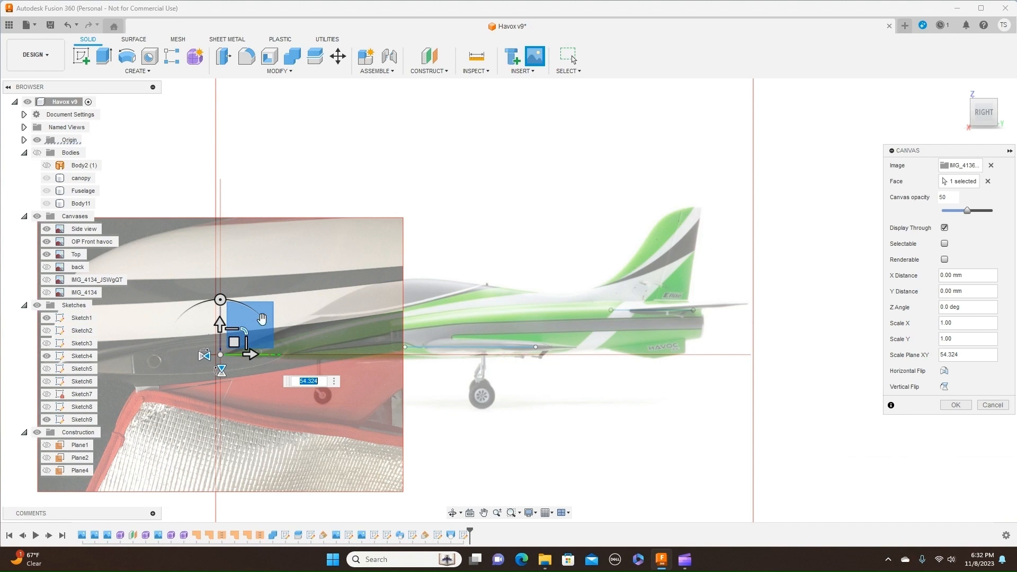
{"action": "mouse_move", "coordinate": [244, 330]}
{"action": "left_mouse_down"}
{"action": "mouse_move", "coordinate": [258, 320]}
{"action": "mouse_move", "coordinate": [235, 336]}
{"action": "mouse_move", "coordinate": [244, 329]}
{"action": "left_mouse_up"}
Step: Rotate the image canvas 180 degrees and move it over the tail, about -1215 mm in X and -112 mm in Y
{"action": "left_click", "coordinate": [220, 300]}
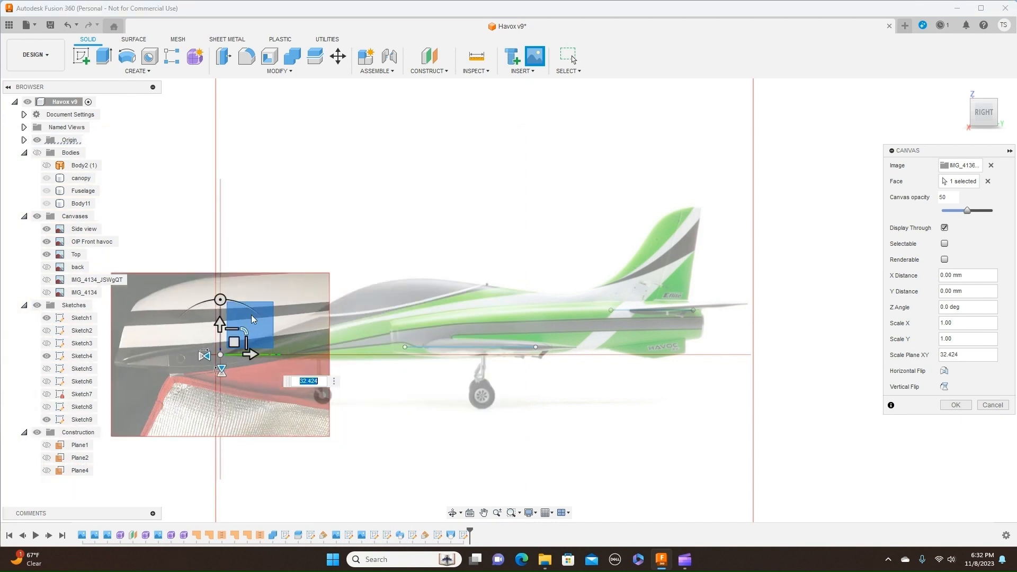
{"action": "left_click_drag", "start_coordinate": [143, 317], "coordinate": [222, 474]}
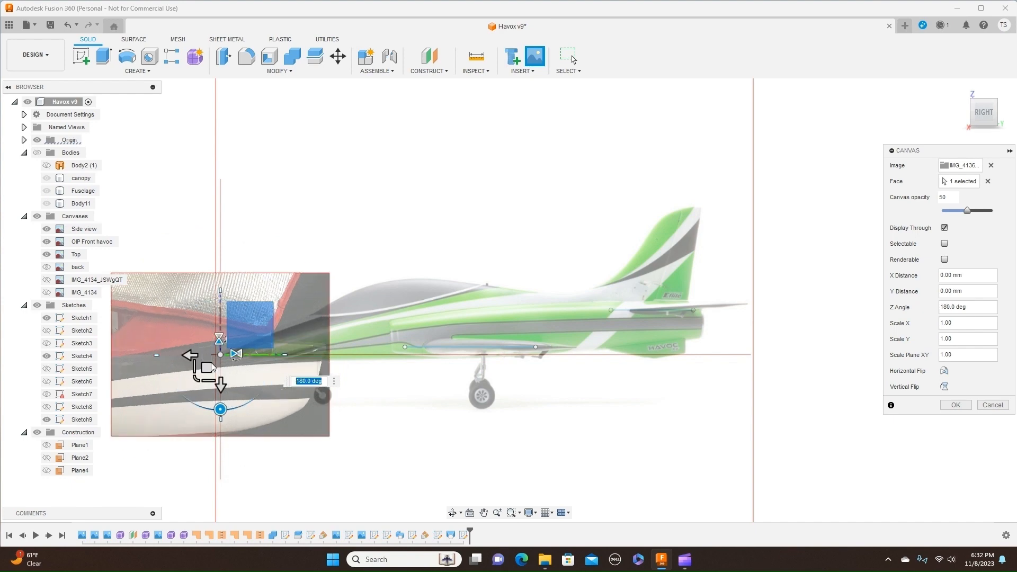
{"action": "left_click_drag", "start_coordinate": [207, 367], "coordinate": [677, 325]}
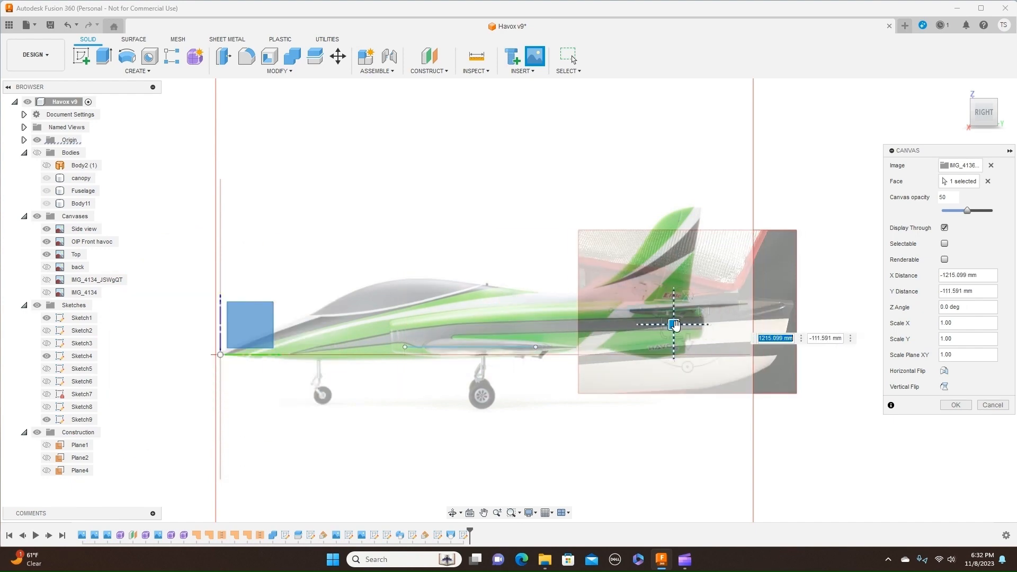
{"action": "scroll", "coordinate": [676, 323], "scroll_direction": "up", "scroll_amount": 5}
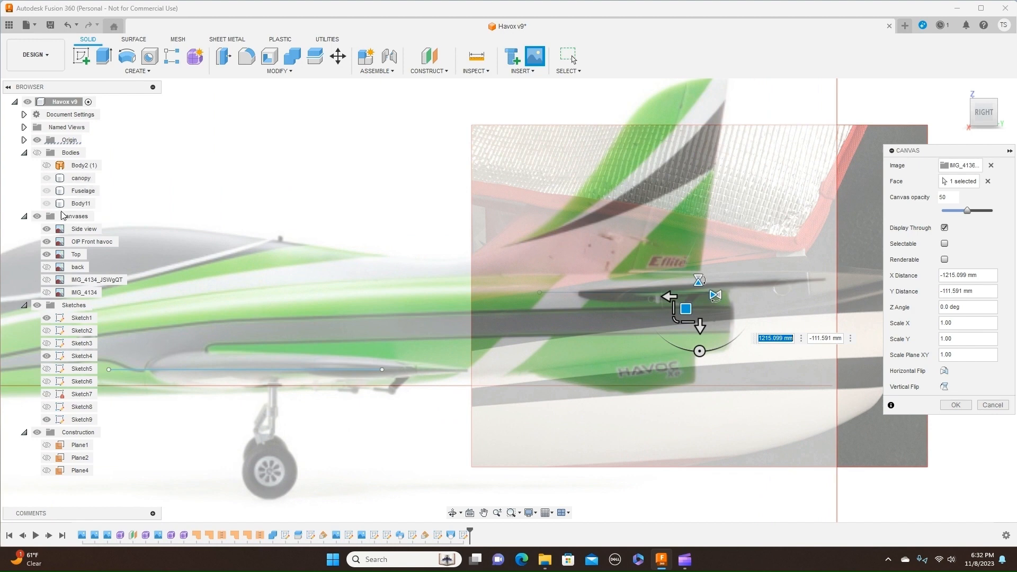
Step: Hide the Side view canvas and rotate the image canvas by -5 degrees so the stabilizer fairing runs parallel to the root line
{"action": "left_click", "coordinate": [47, 229]}
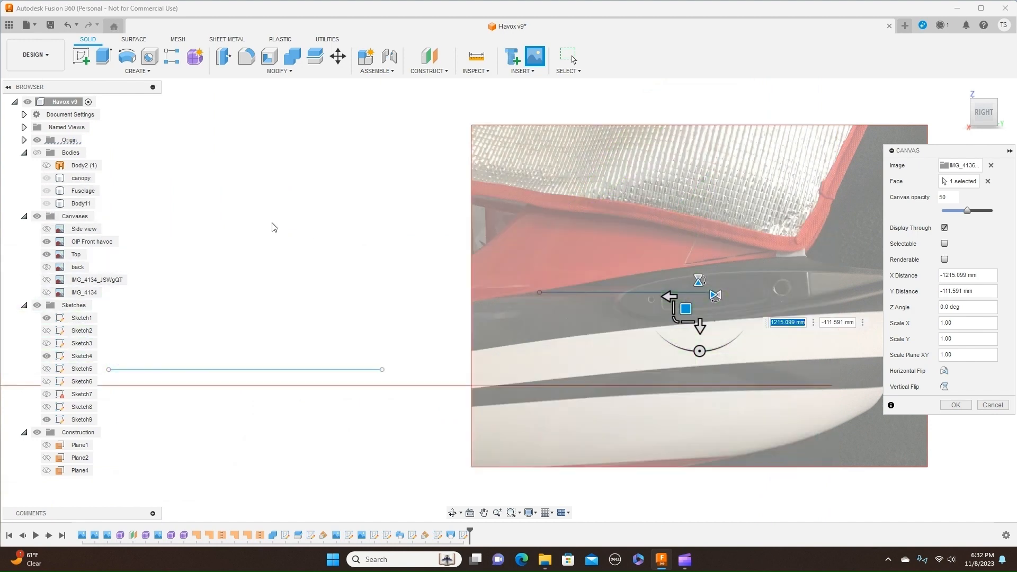
{"action": "scroll", "coordinate": [274, 227], "scroll_direction": "down", "scroll_amount": 2}
{"action": "middle_click_drag", "start_coordinate": [279, 220], "coordinate": [191, 229]}
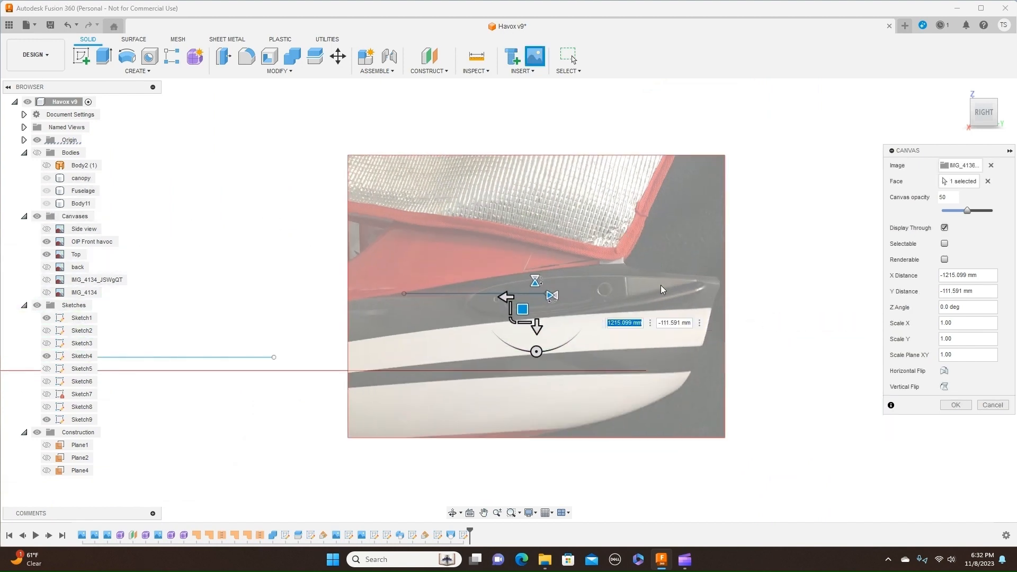
{"action": "left_click", "coordinate": [533, 352]}
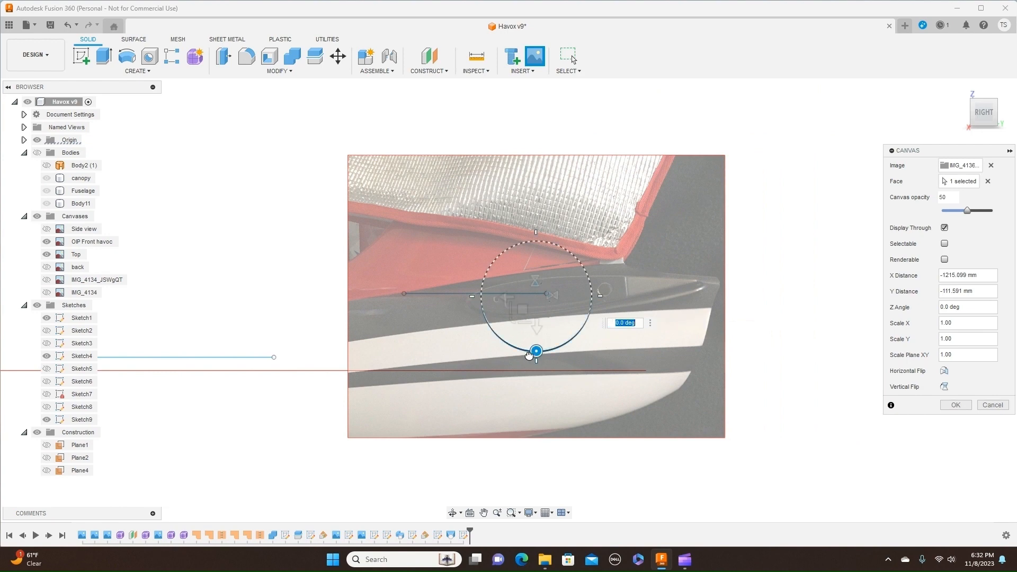
{"action": "left_click_drag", "start_coordinate": [529, 355], "coordinate": [533, 356]}
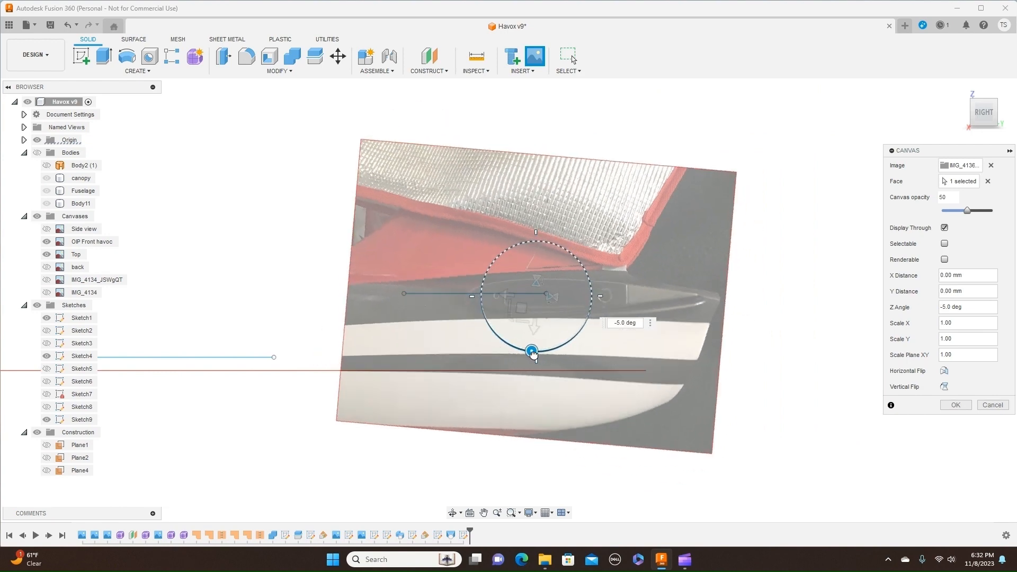
Step: Scale the image canvas by 0.571 and shift it onto the root line, finishing with a move of about 40.5 mm in X and 4.8 mm in Y
{"action": "scroll", "coordinate": [521, 281], "scroll_direction": "up", "scroll_amount": 4}
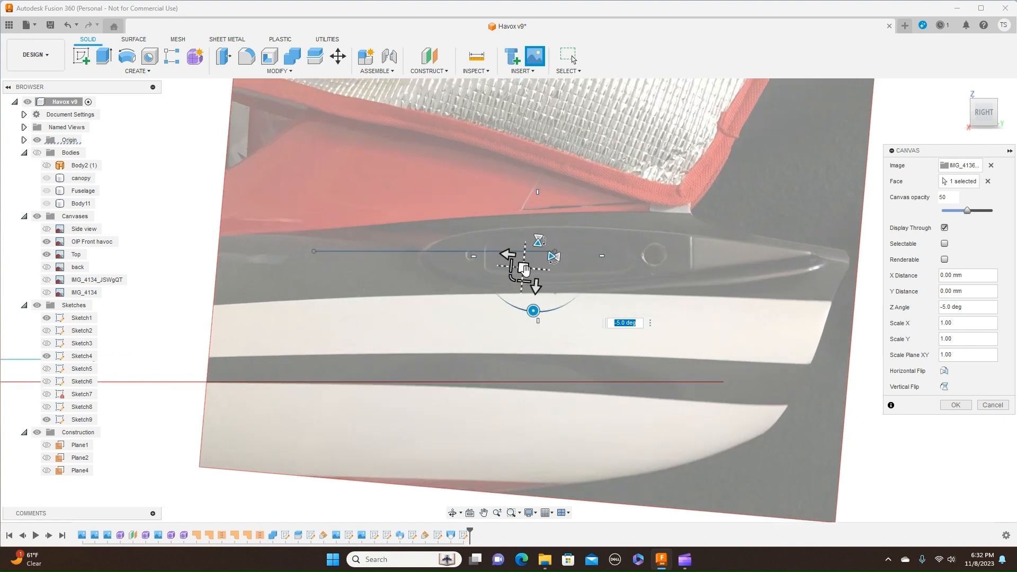
{"action": "left_click_drag", "start_coordinate": [525, 269], "coordinate": [414, 276]}
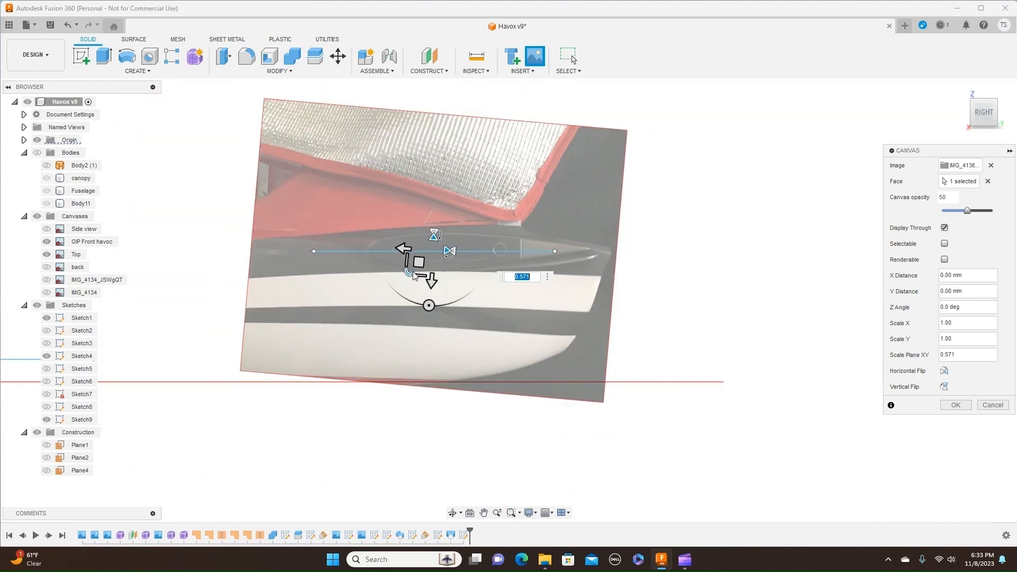
{"action": "scroll", "coordinate": [412, 271], "scroll_direction": "up", "scroll_amount": 3}
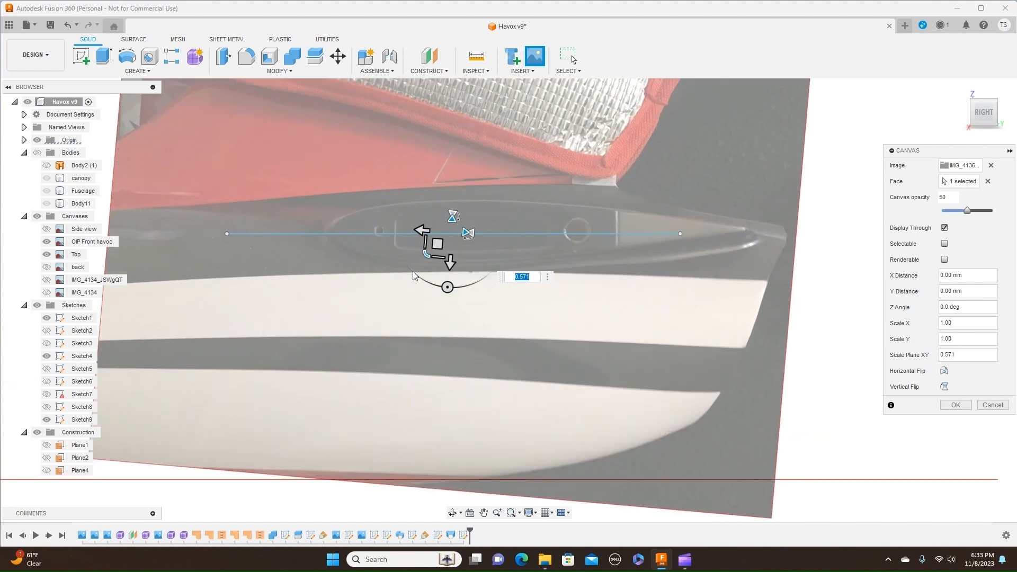
{"action": "left_click_drag", "start_coordinate": [430, 243], "coordinate": [350, 247]}
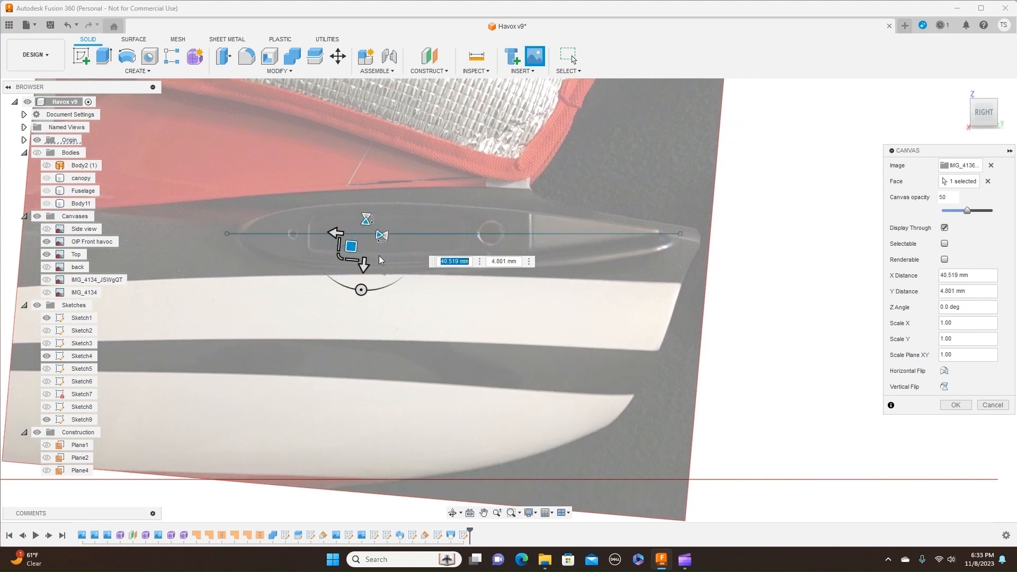
Step: Set the image canvas's uniform plane scale to 1.068 to fit the stabilizer fairing to the root line
{"action": "left_click", "coordinate": [340, 258]}
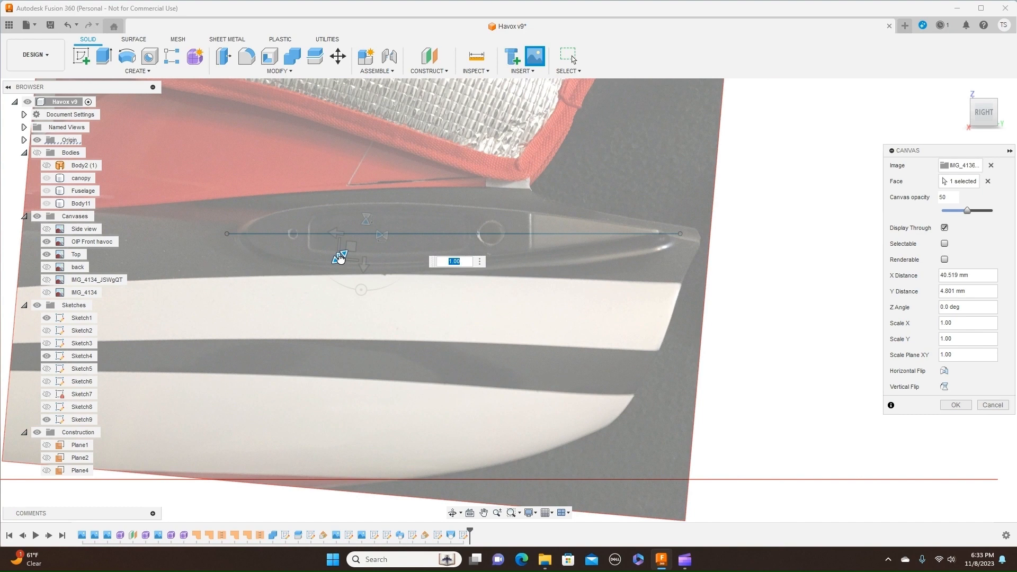
{"action": "type", "text": "1.035"}
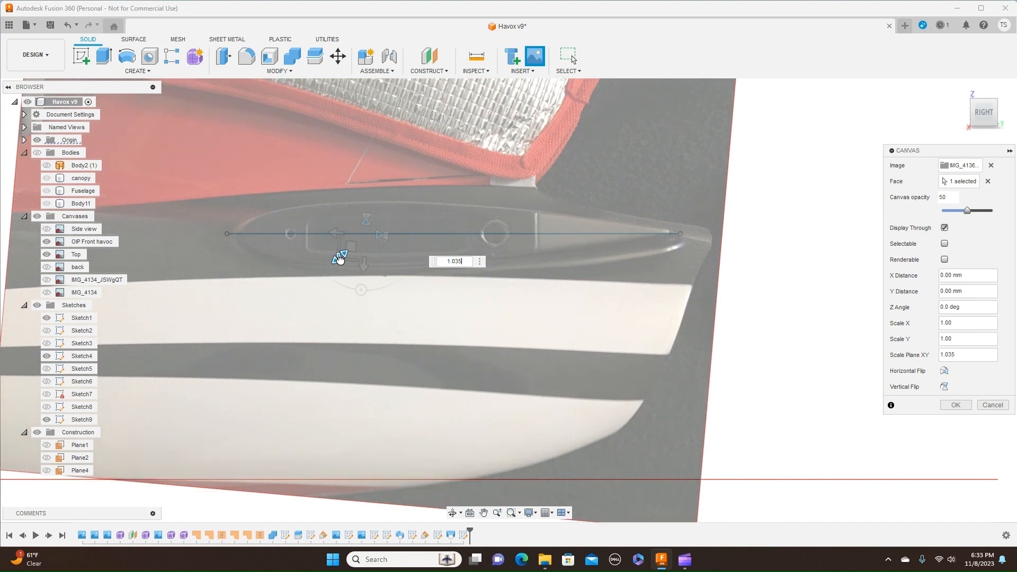
{"action": "key", "text": "BackSpace"}
{"action": "key", "text": "BackSpace"}
{"action": "type", "text": "68"}
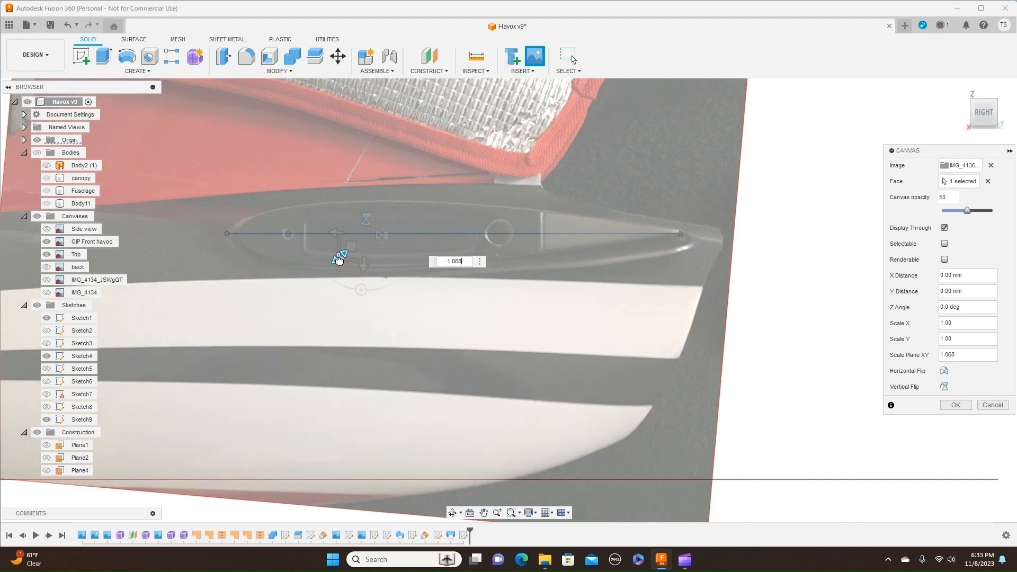
Step: Try several larger uniform plane scales on the image canvas against the root line, including 1.163, 1.179 and 1.149
{"action": "key", "text": "BackSpace"}
{"action": "key", "text": "BackSpace"}
{"action": "key", "text": "BackSpace"}
{"action": "type", "text": "163"}
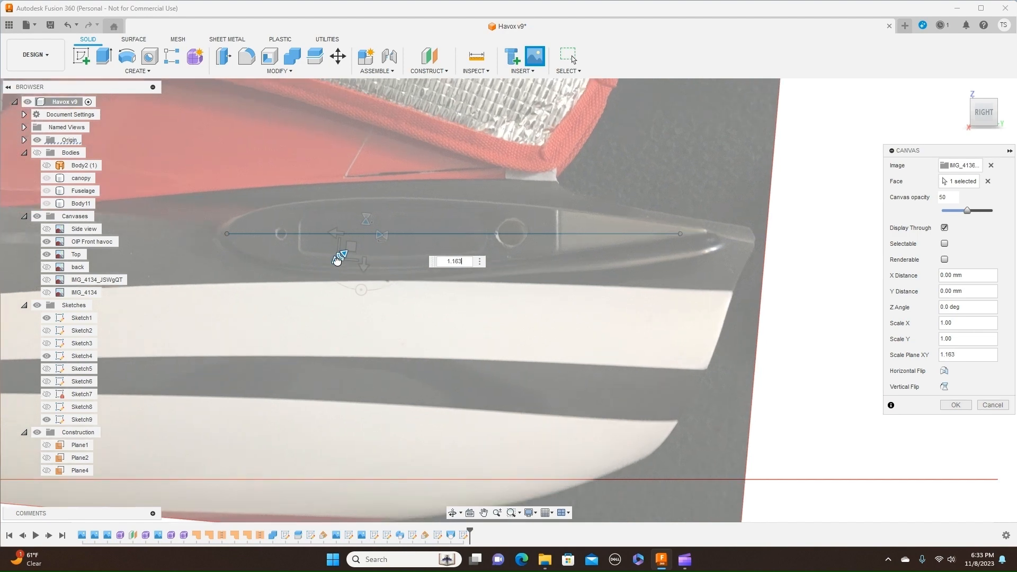
{"action": "key", "text": "BackSpace"}
{"action": "key", "text": "BackSpace"}
{"action": "key", "text": "BackSpace"}
{"action": "type", "text": "068"}
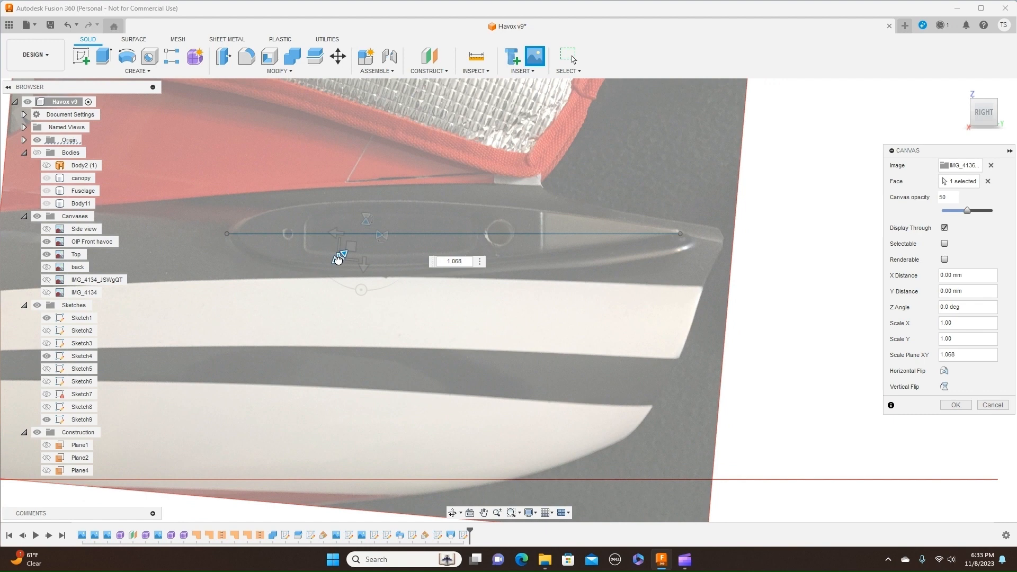
{"action": "key", "text": "BackSpace"}
{"action": "key", "text": "BackSpace"}
{"action": "key", "text": "BackSpace"}
{"action": "type", "text": "163"}
{"action": "key", "text": "BackSpace"}
{"action": "key", "text": "BackSpace"}
{"action": "key", "text": "BackSpace"}
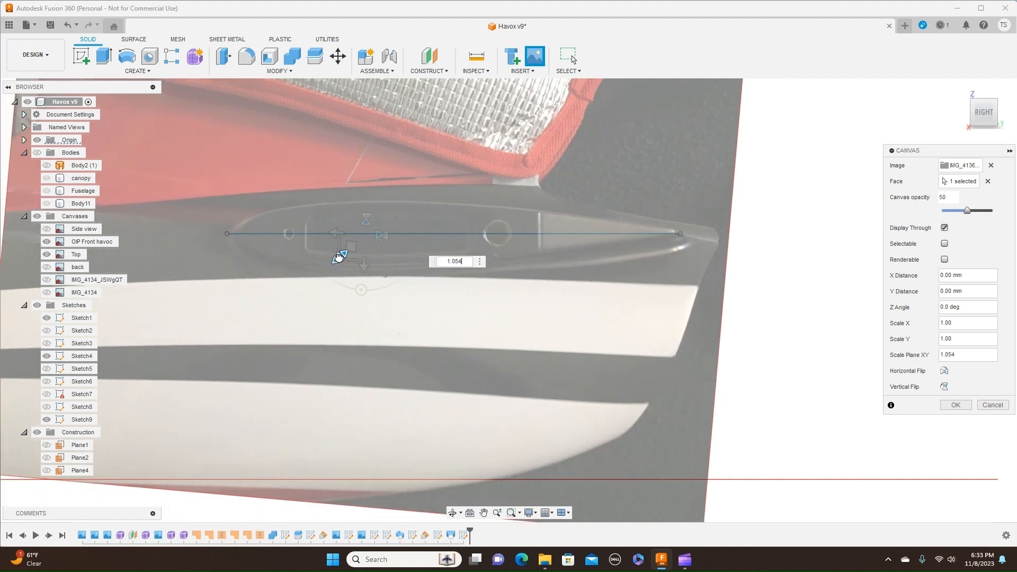
{"action": "type", "text": "209"}
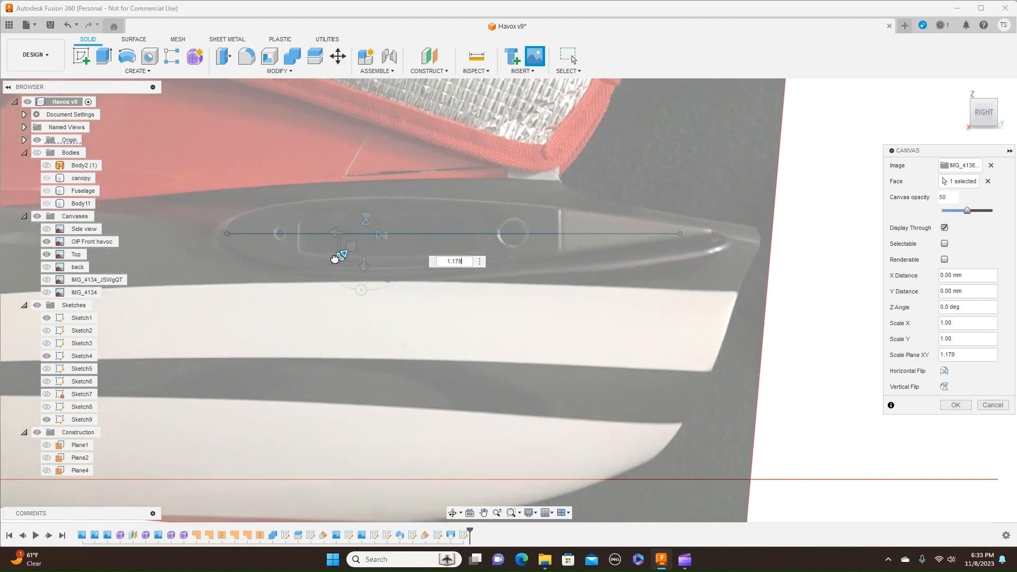
{"action": "key", "text": "BackSpace"}
{"action": "key", "text": "BackSpace"}
{"action": "key", "text": "BackSpace"}
{"action": "type", "text": "149"}
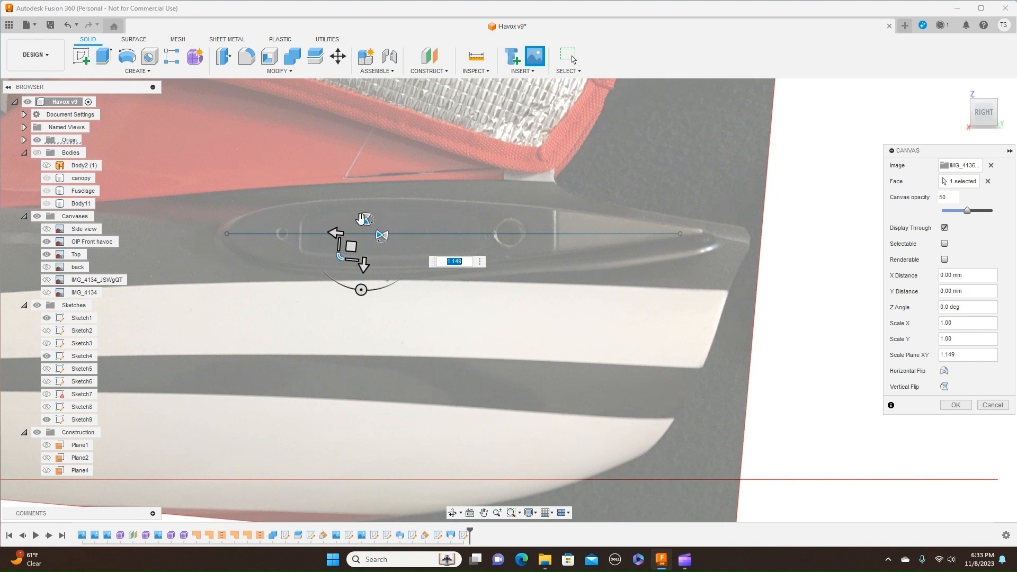
Step: Rescale the image canvas to match the root line, shift it 2.20 mm in X and 0.695 mm in Y, and accept it
{"action": "left_click_drag", "start_coordinate": [339, 256], "coordinate": [341, 254]}
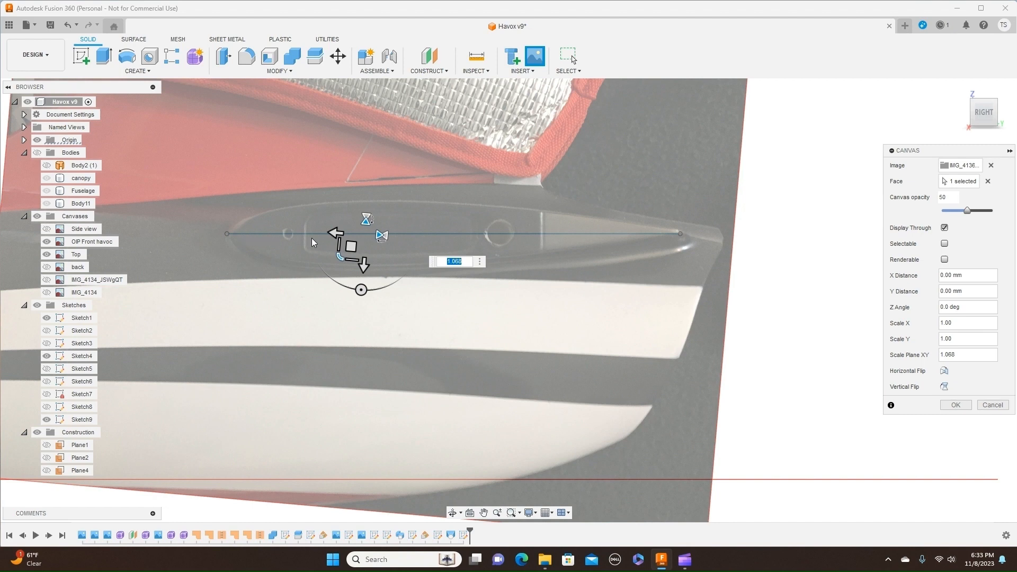
{"action": "mouse_move", "coordinate": [339, 256]}
{"action": "left_mouse_down"}
{"action": "mouse_move", "coordinate": [336, 236]}
{"action": "mouse_move", "coordinate": [345, 249]}
{"action": "left_mouse_up"}
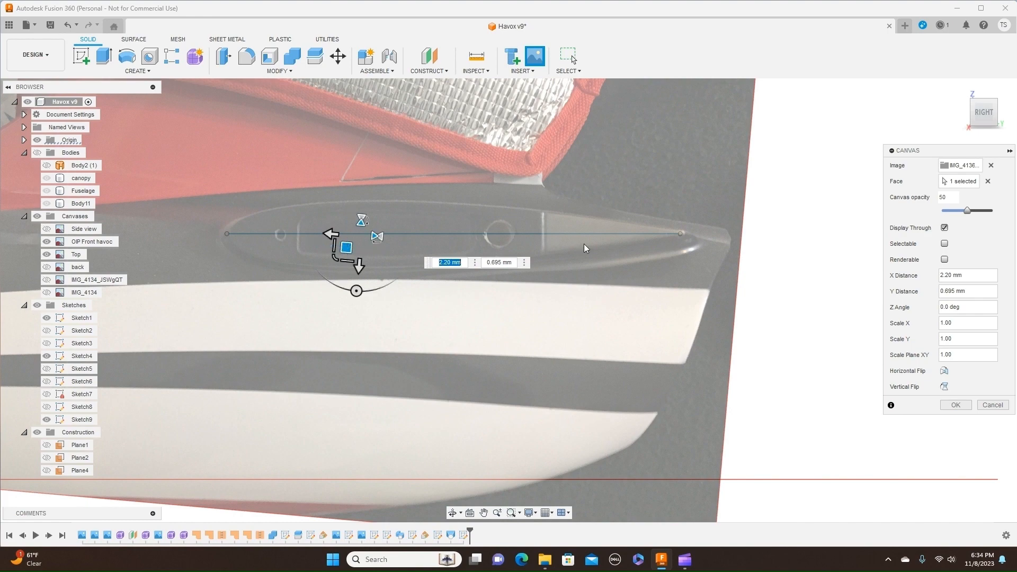
{"action": "left_click", "coordinate": [965, 406]}
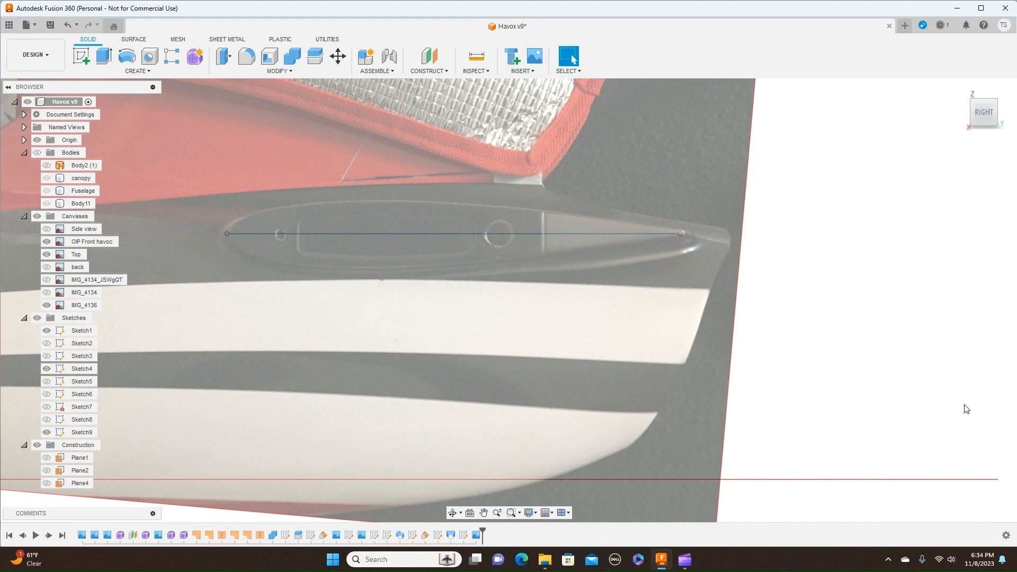
Step: Start a new sketch on the vertical YZ origin plane
{"action": "scroll", "coordinate": [967, 409], "scroll_direction": "down", "scroll_amount": 3}
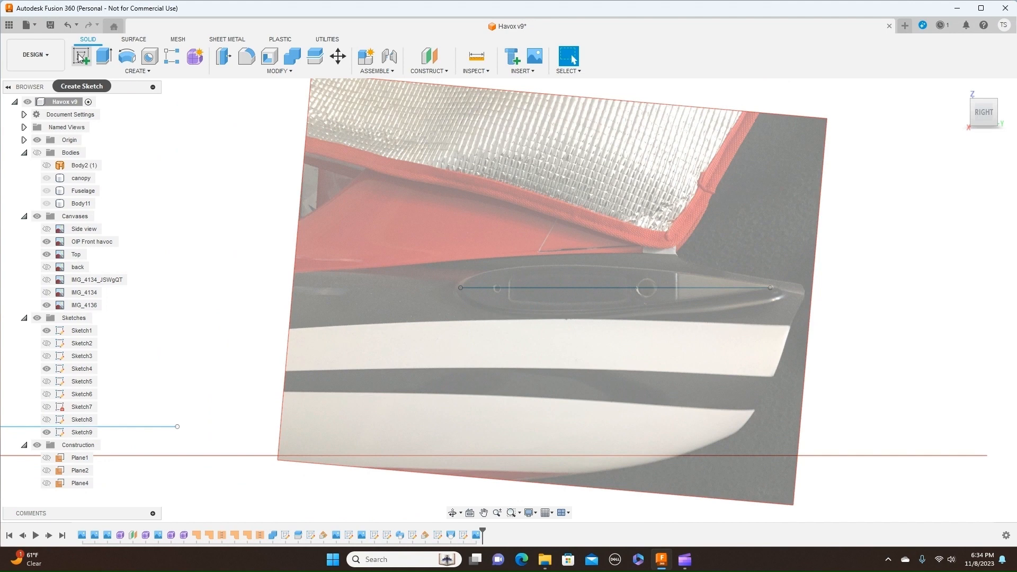
{"action": "scroll", "coordinate": [215, 148], "scroll_direction": "down", "scroll_amount": 4}
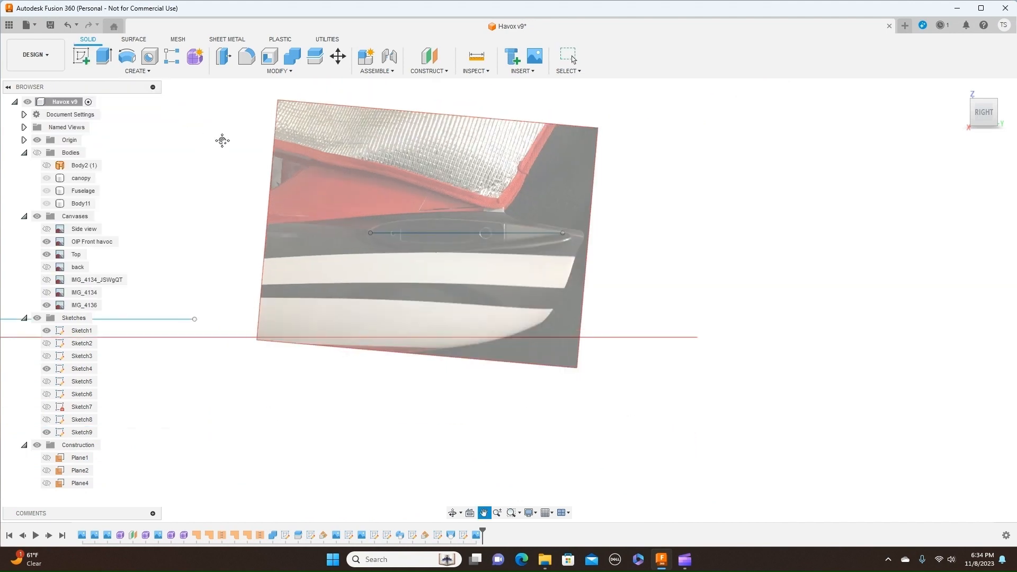
{"action": "middle_click_drag", "start_coordinate": [223, 140], "coordinate": [456, 163]}
{"action": "scroll", "coordinate": [437, 173], "scroll_direction": "down", "scroll_amount": 4}
{"action": "scroll", "coordinate": [326, 171], "scroll_direction": "down", "scroll_amount": 3}
{"action": "middle_click_drag", "start_coordinate": [345, 170], "coordinate": [410, 161]}
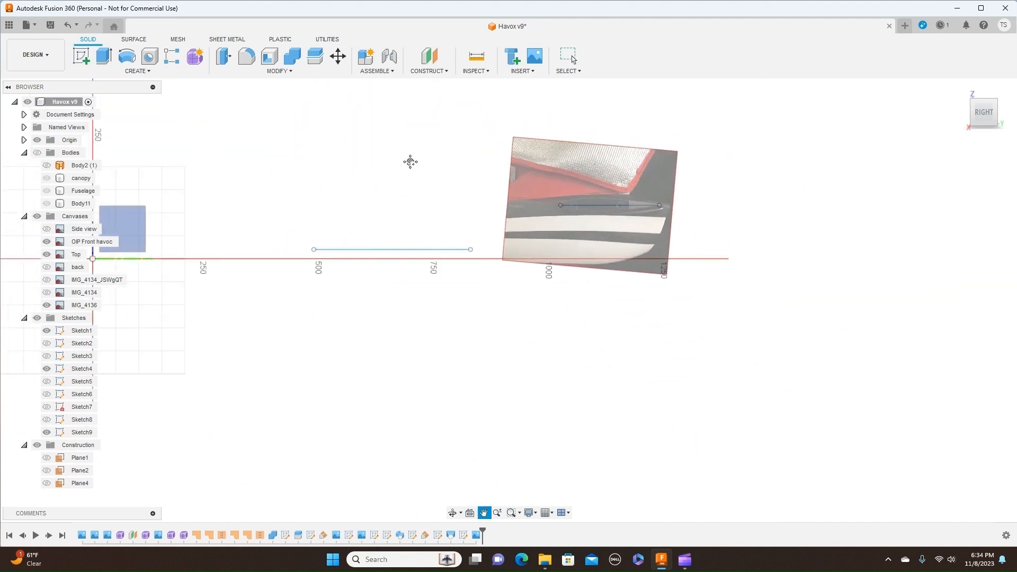
{"action": "left_click", "coordinate": [144, 228]}
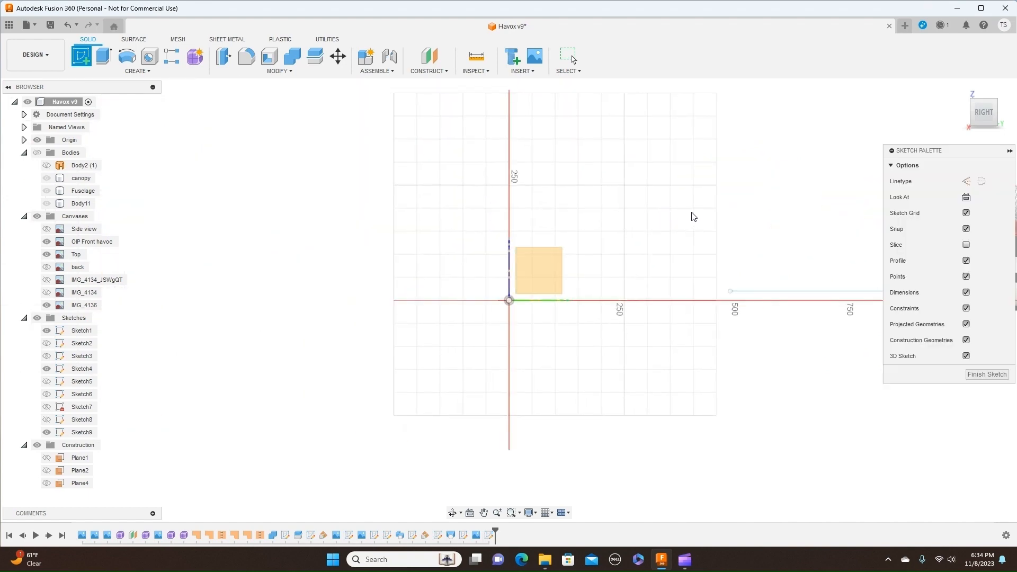
Step: Trace the upper edge of the stabilizer fairing with a fit point spline from the root line's front end to its rear end
{"action": "mouse_move", "coordinate": [694, 217]}
{"action": "middle_mouse_down"}
{"action": "mouse_move", "coordinate": [420, 245]}
{"action": "mouse_move", "coordinate": [48, 231]}
{"action": "middle_mouse_up"}
{"action": "scroll", "coordinate": [631, 280], "scroll_direction": "up", "scroll_amount": 3}
{"action": "mouse_move", "coordinate": [450, 262]}
{"action": "middle_mouse_down"}
{"action": "mouse_move", "coordinate": [628, 232]}
{"action": "mouse_move", "coordinate": [670, 213]}
{"action": "middle_mouse_up"}
{"action": "scroll", "coordinate": [640, 227], "scroll_direction": "up", "scroll_amount": 4}
{"action": "middle_click_drag", "start_coordinate": [551, 209], "coordinate": [772, 284]}
{"action": "scroll", "coordinate": [753, 291], "scroll_direction": "up", "scroll_amount": 1}
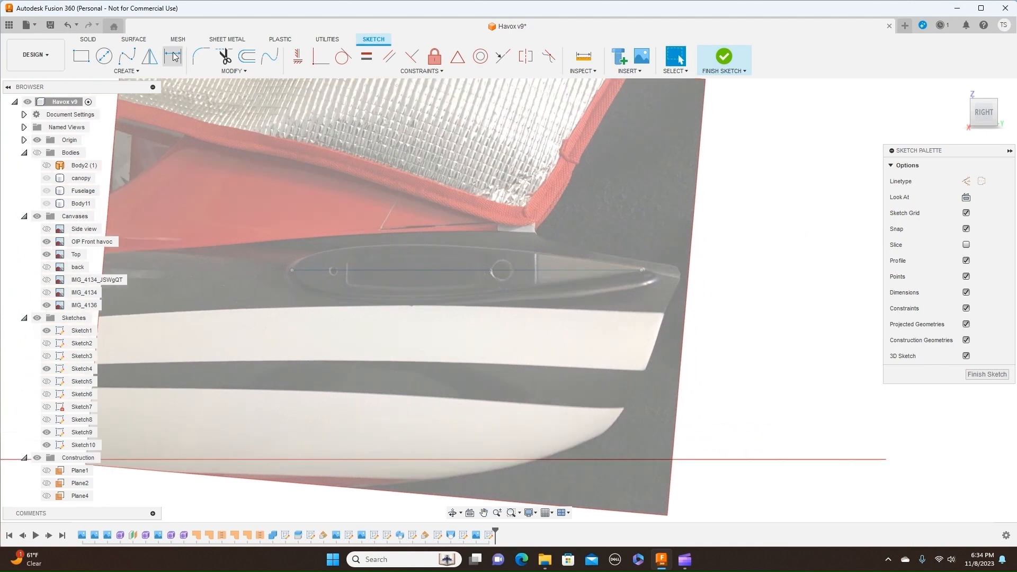
{"action": "left_click", "coordinate": [129, 61]}
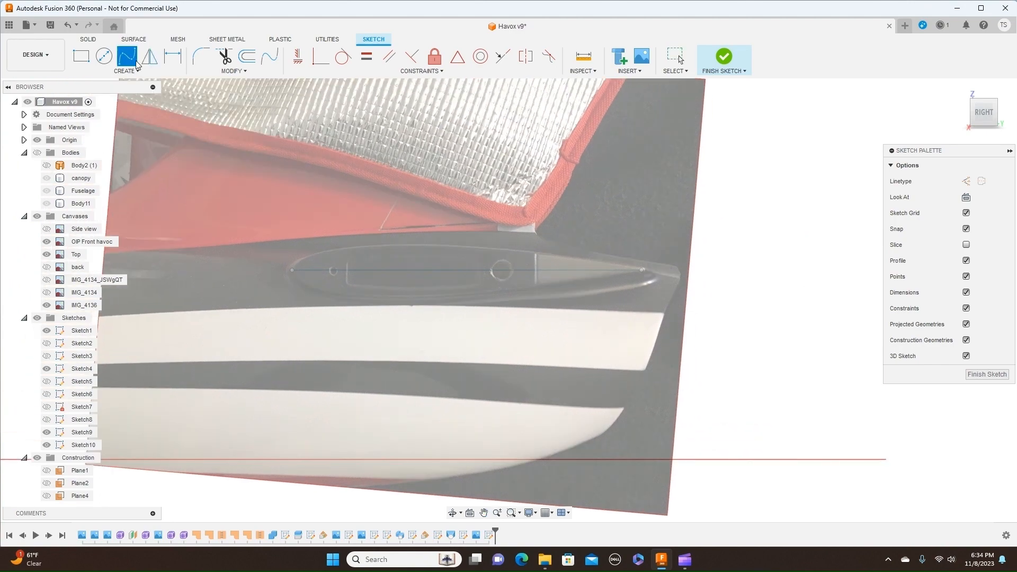
{"action": "scroll", "coordinate": [339, 163], "scroll_direction": "up", "scroll_amount": 3}
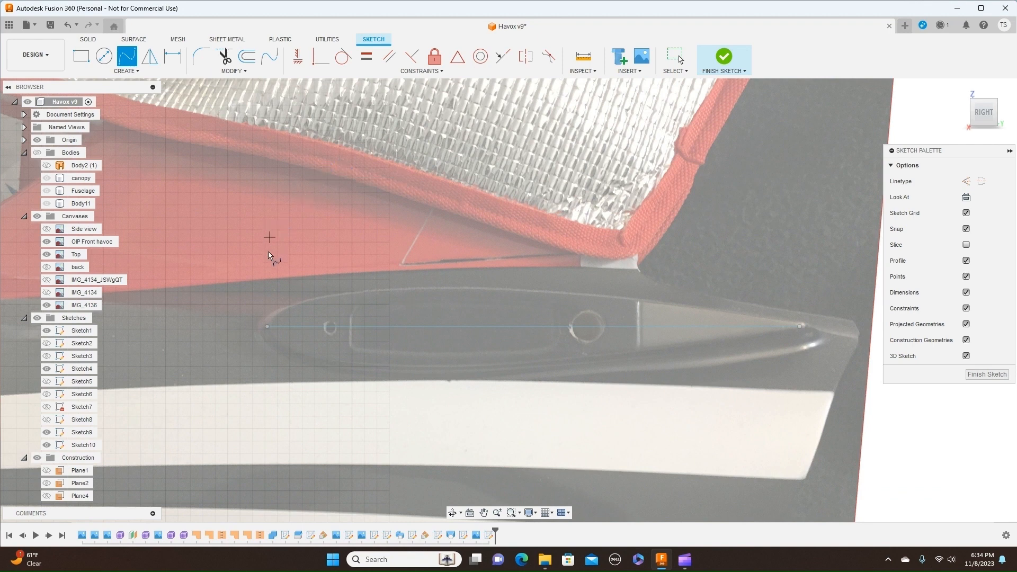
{"action": "left_click", "coordinate": [278, 317]}
{"action": "left_click", "coordinate": [317, 299]}
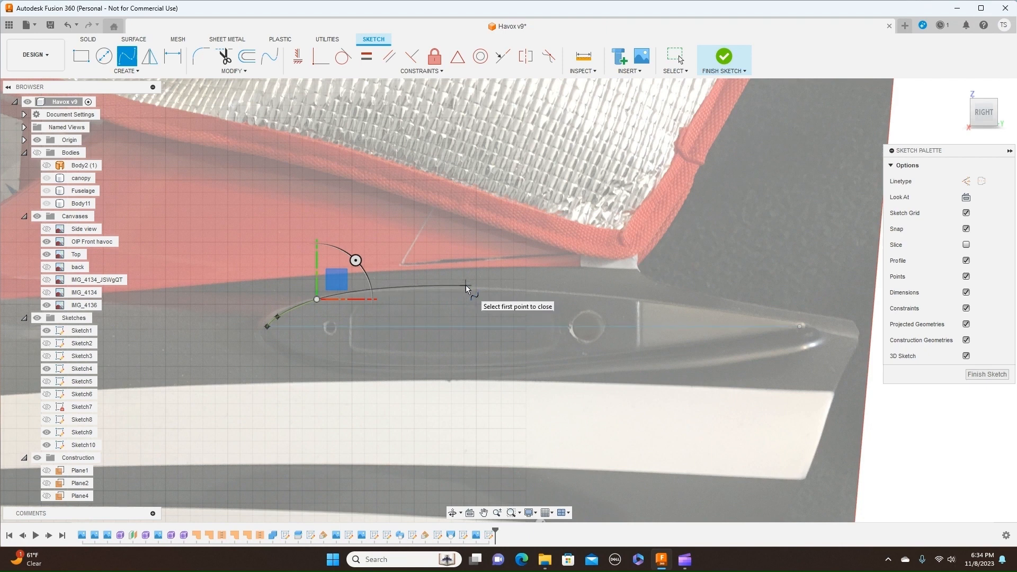
{"action": "left_click", "coordinate": [466, 285]}
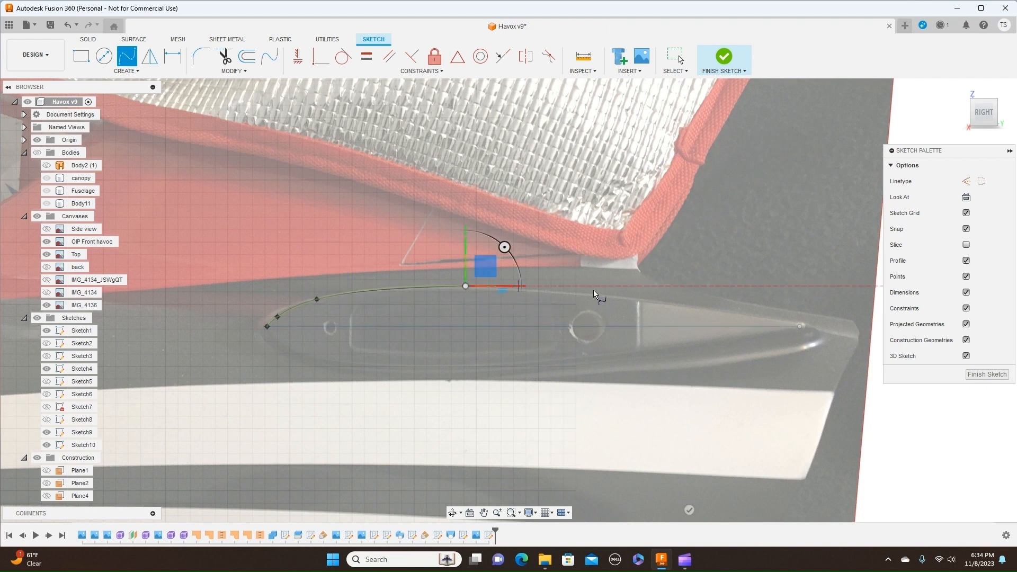
{"action": "left_click", "coordinate": [636, 300]}
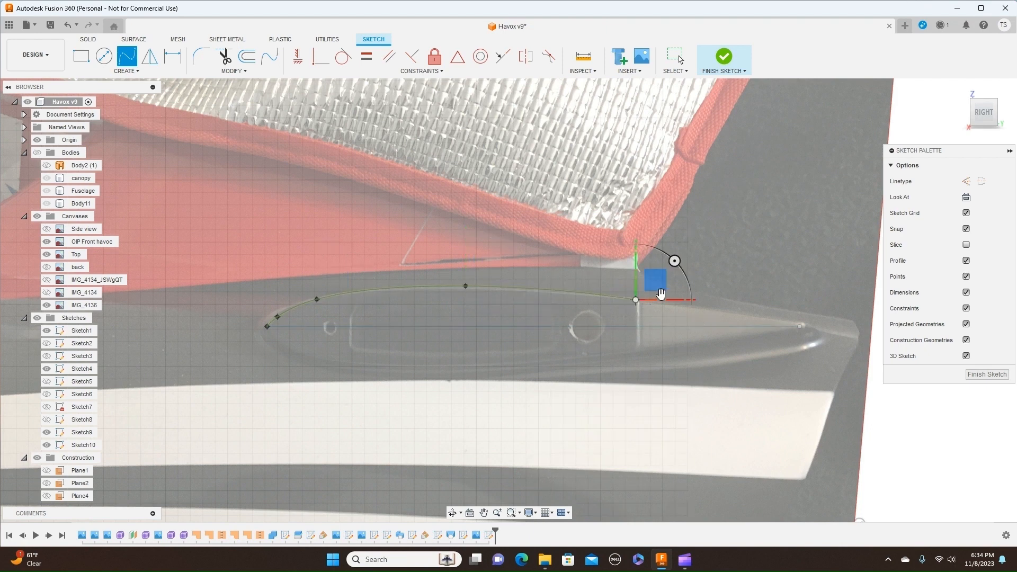
{"action": "left_click", "coordinate": [801, 326]}
{"action": "right_click", "coordinate": [802, 326]}
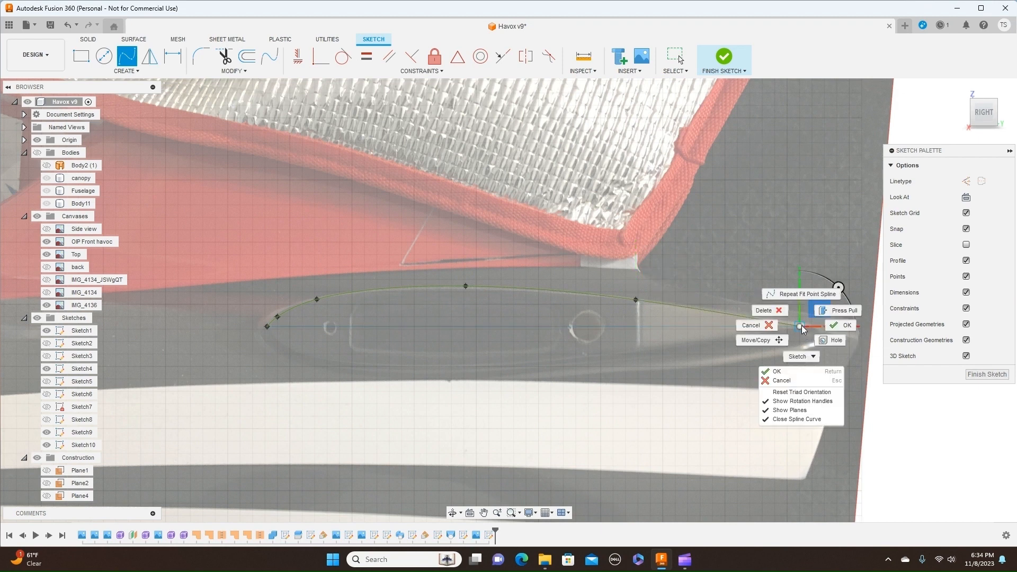
{"action": "left_click", "coordinate": [829, 329]}
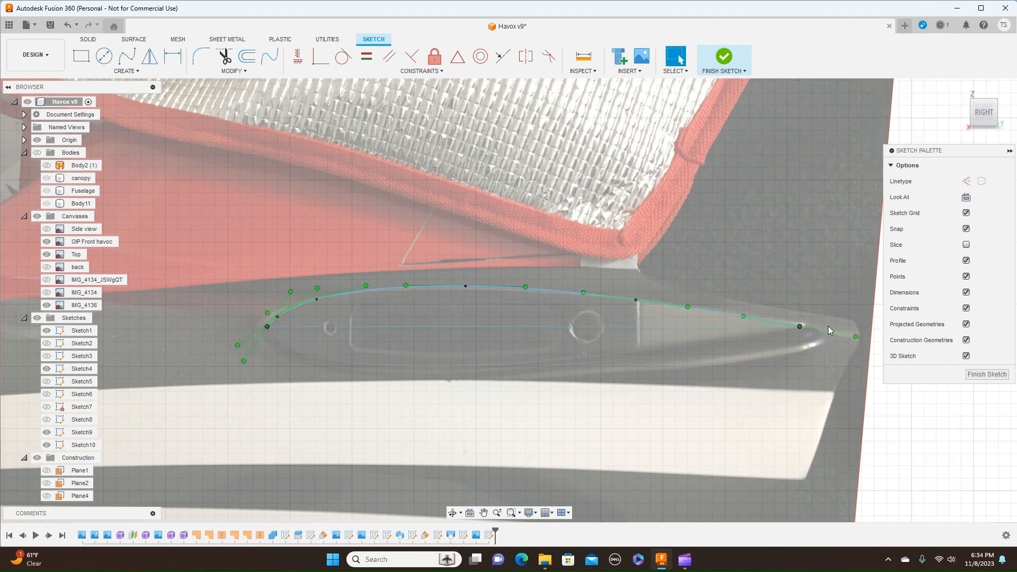
Step: Trace the fairing's lower edge with a second fit point spline between the root line's endpoints, closing the airfoil-shaped profile
{"action": "left_click", "coordinate": [131, 62]}
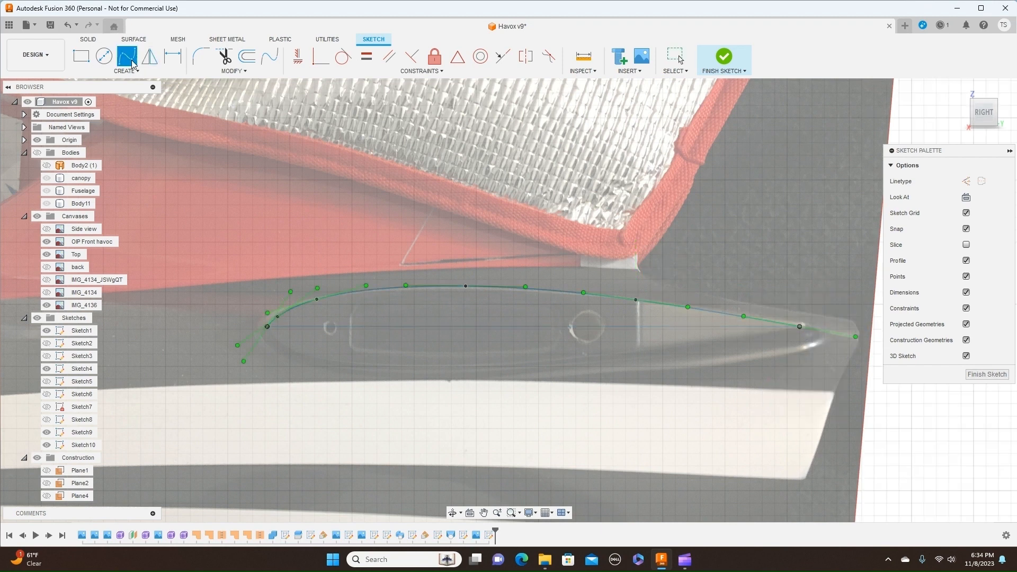
{"action": "left_click", "coordinate": [268, 326]}
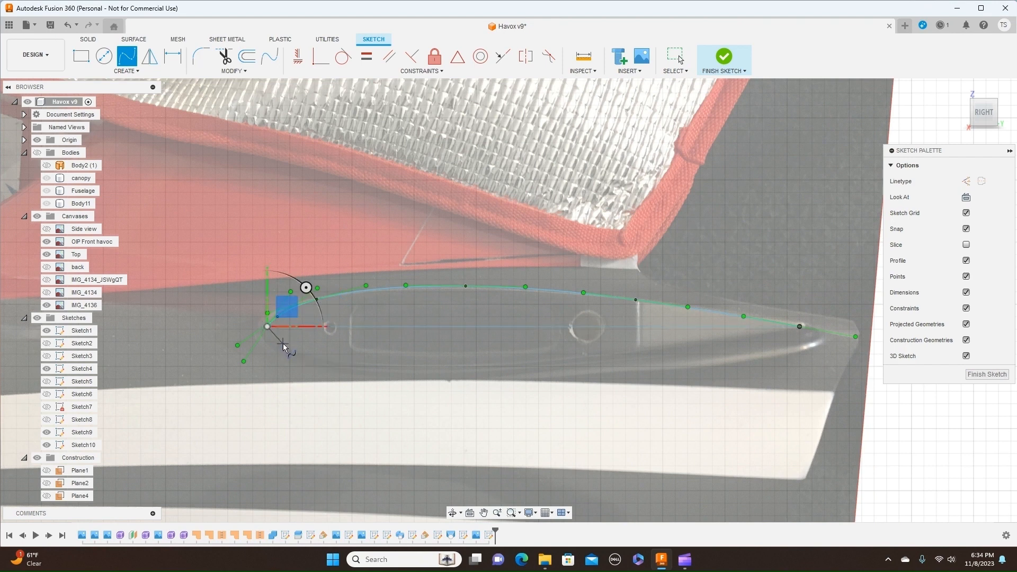
{"action": "left_click", "coordinate": [283, 344]}
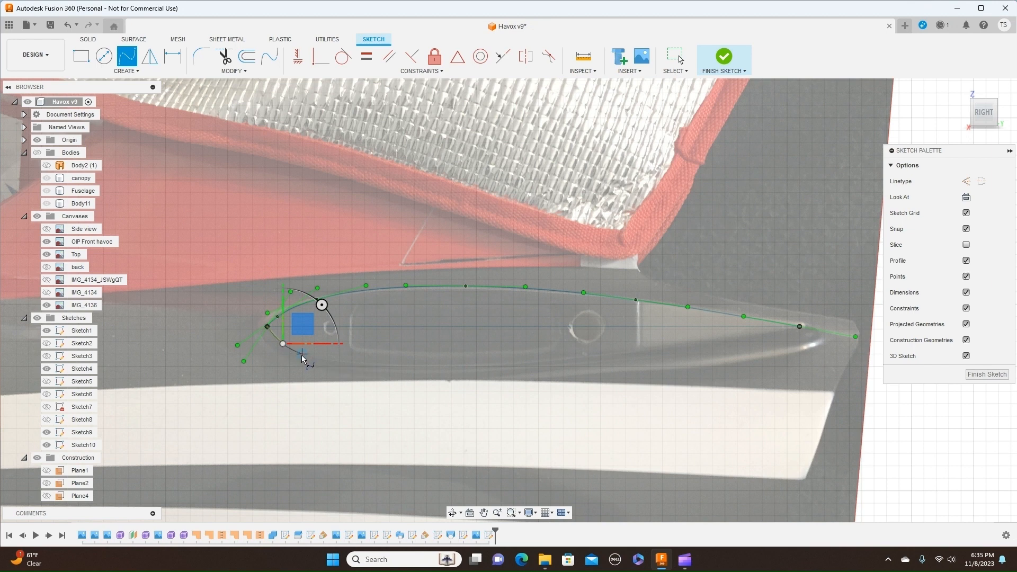
{"action": "left_click", "coordinate": [302, 354]}
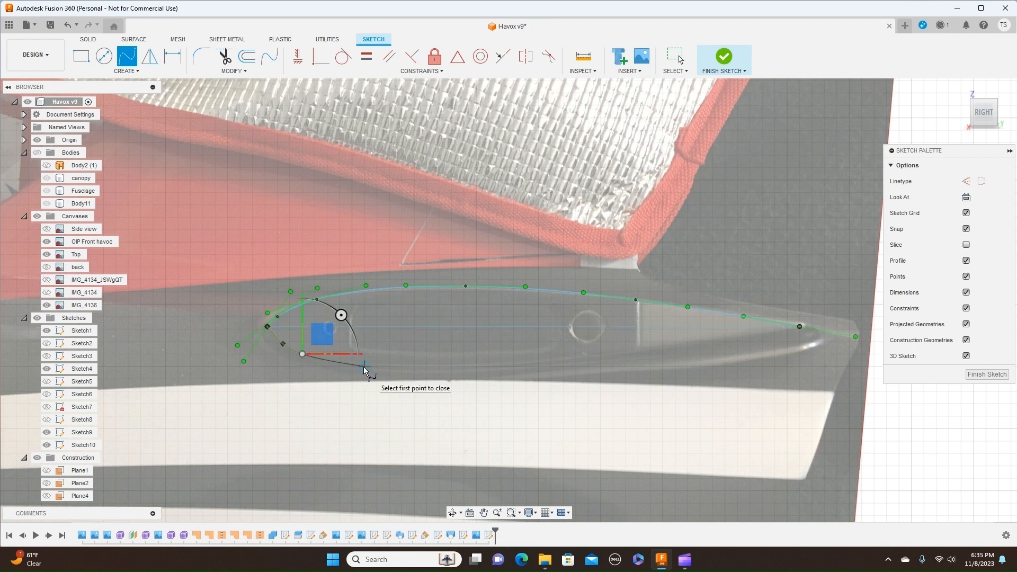
{"action": "left_click", "coordinate": [363, 367]}
{"action": "left_click", "coordinate": [514, 365]}
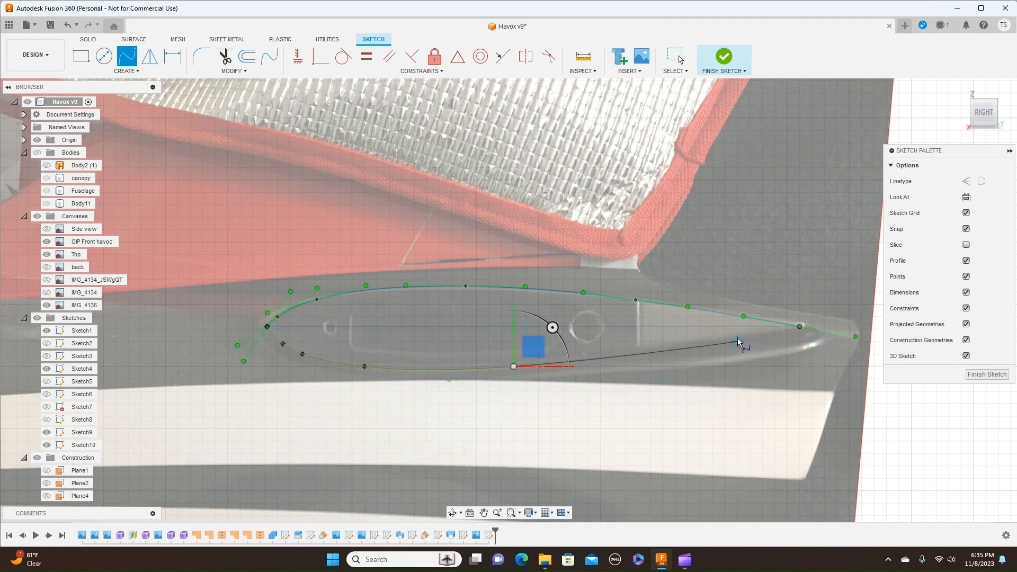
{"action": "left_click", "coordinate": [699, 344]}
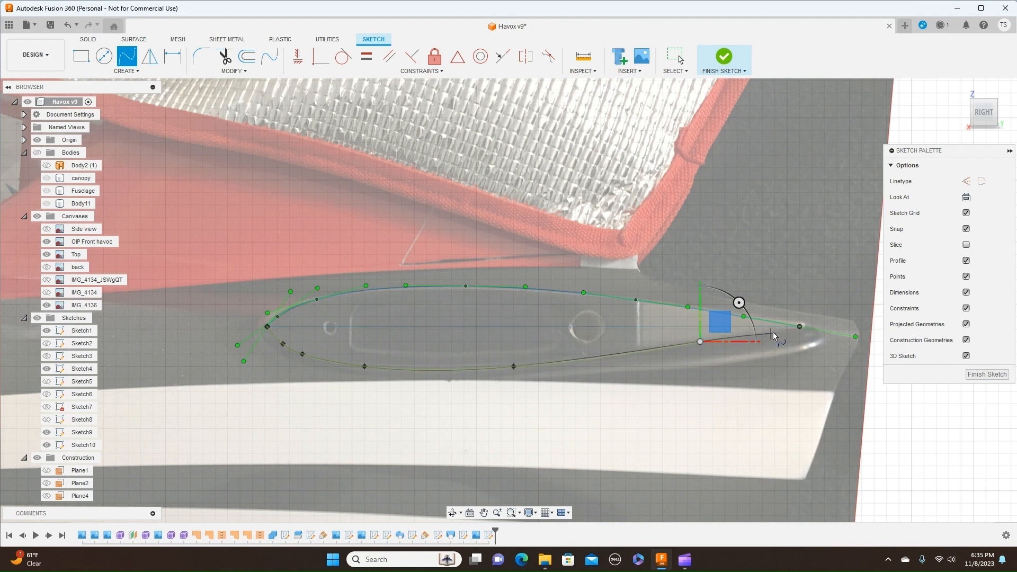
{"action": "left_click", "coordinate": [799, 325]}
{"action": "right_click", "coordinate": [799, 326]}
{"action": "left_click", "coordinate": [829, 325]}
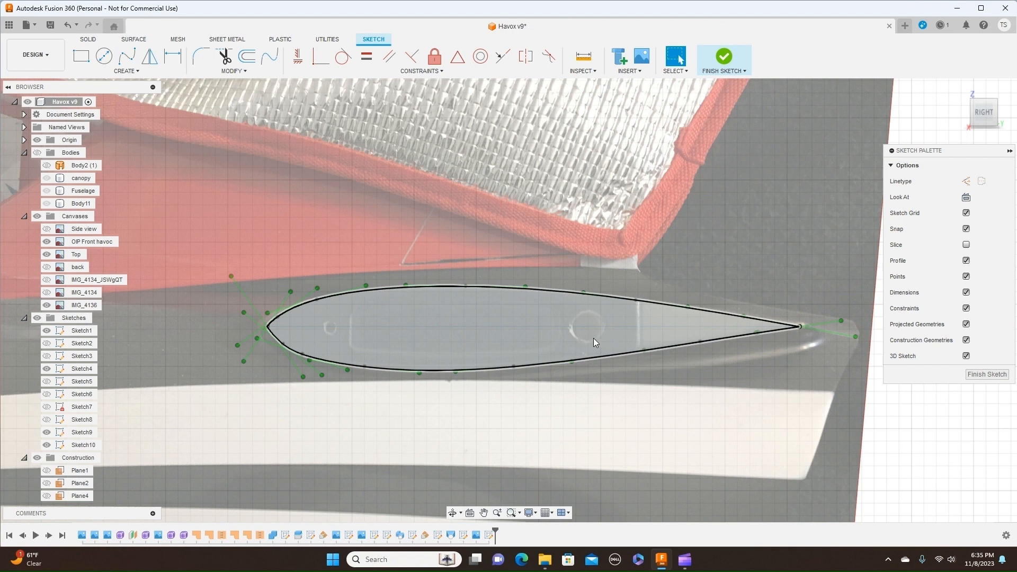
{"action": "scroll", "coordinate": [593, 338], "scroll_direction": "down", "scroll_amount": 10}
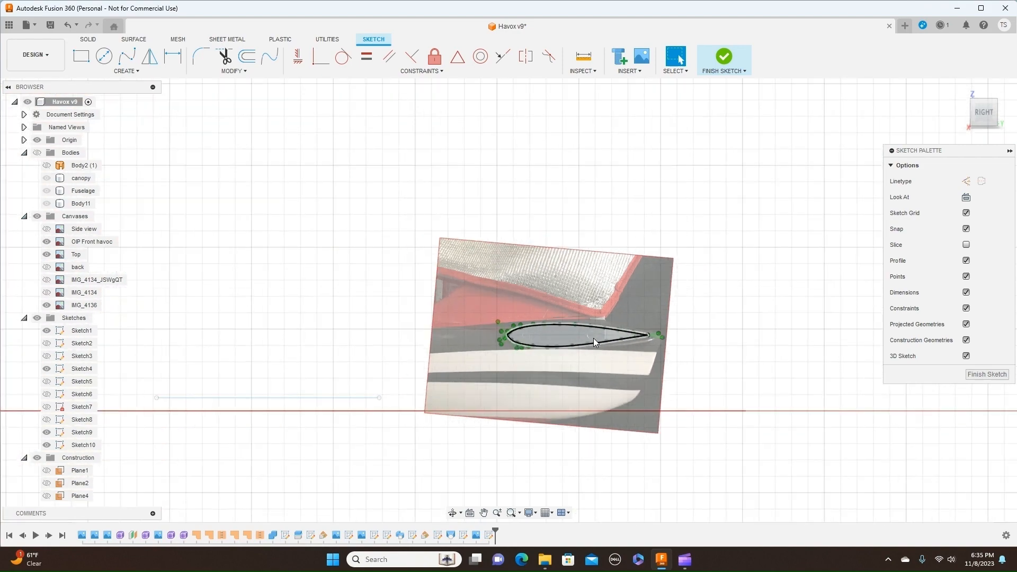
{"action": "scroll", "coordinate": [593, 338], "scroll_direction": "down", "scroll_amount": 5}
{"action": "scroll", "coordinate": [593, 338], "scroll_direction": "up", "scroll_amount": 6}
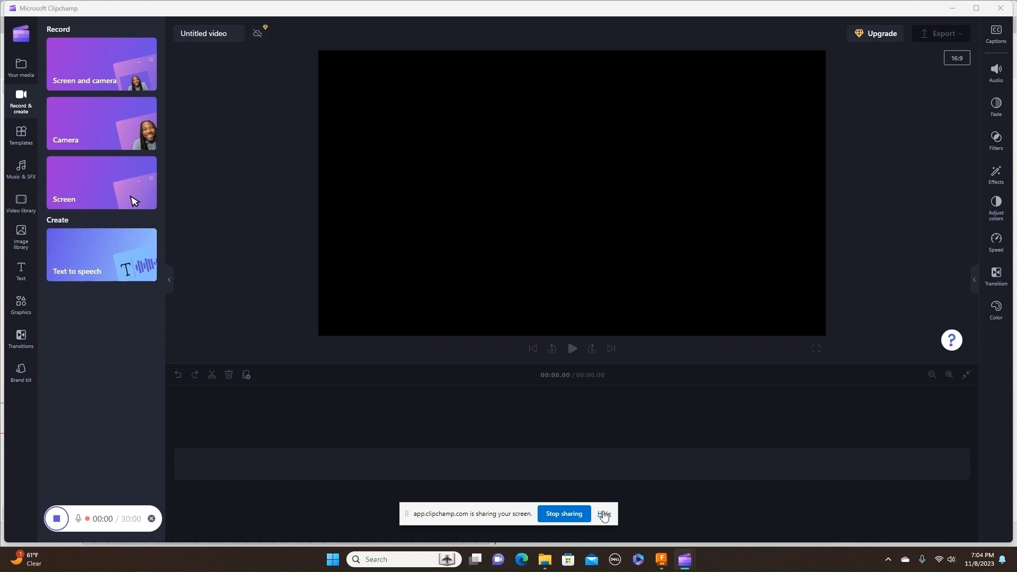
Step: Switch to Fusion 360 and start another sketch on the vertical YZ origin plane
{"action": "left_click", "coordinate": [604, 515]}
{"action": "left_click", "coordinate": [661, 560]}
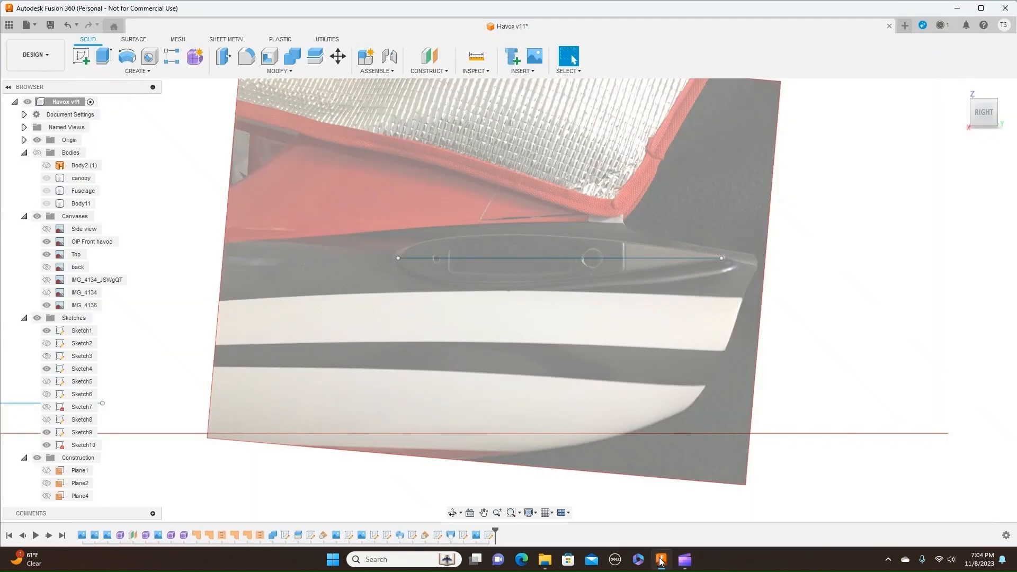
{"action": "scroll", "coordinate": [643, 377], "scroll_direction": "up", "scroll_amount": 1}
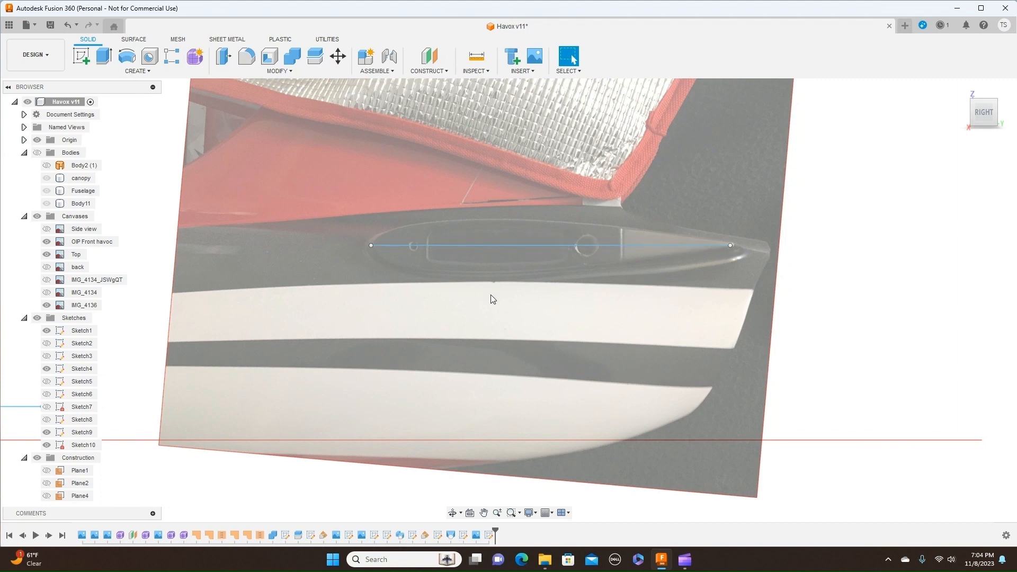
{"action": "scroll", "coordinate": [491, 295], "scroll_direction": "up", "scroll_amount": 1}
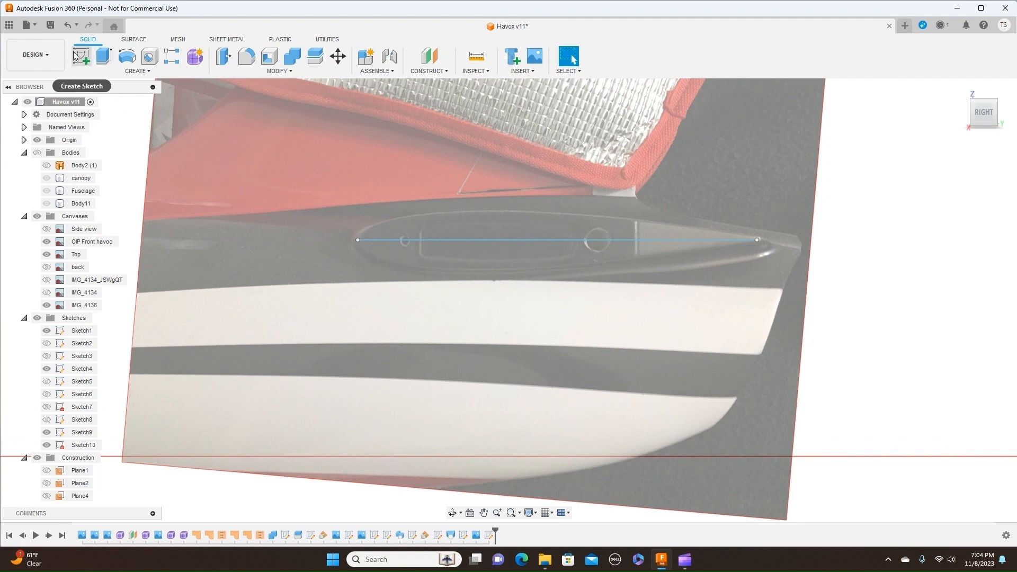
{"action": "scroll", "coordinate": [414, 182], "scroll_direction": "down", "scroll_amount": 4}
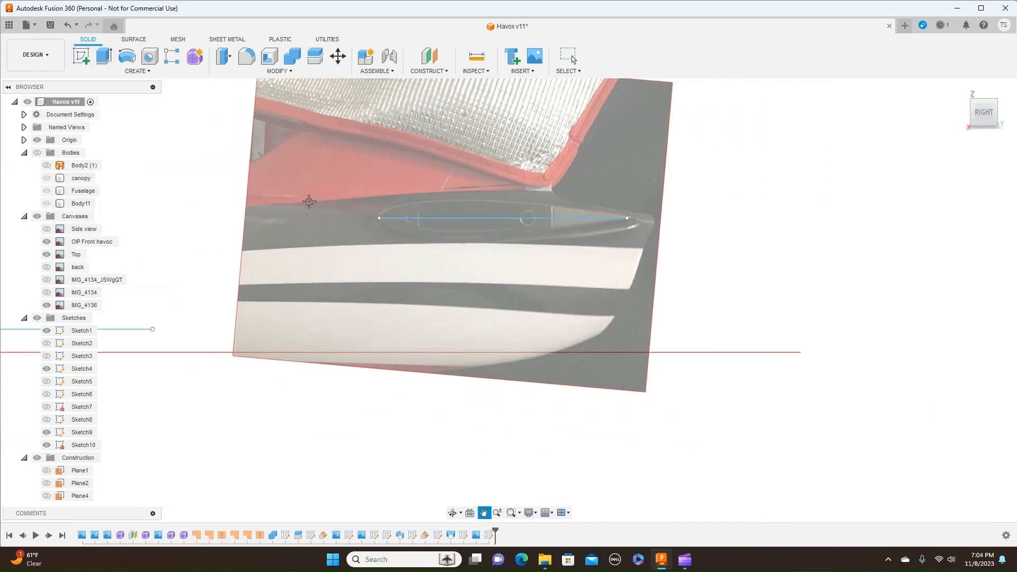
{"action": "middle_click_drag", "start_coordinate": [308, 201], "coordinate": [584, 234]}
{"action": "scroll", "coordinate": [584, 233], "scroll_direction": "down", "scroll_amount": 7}
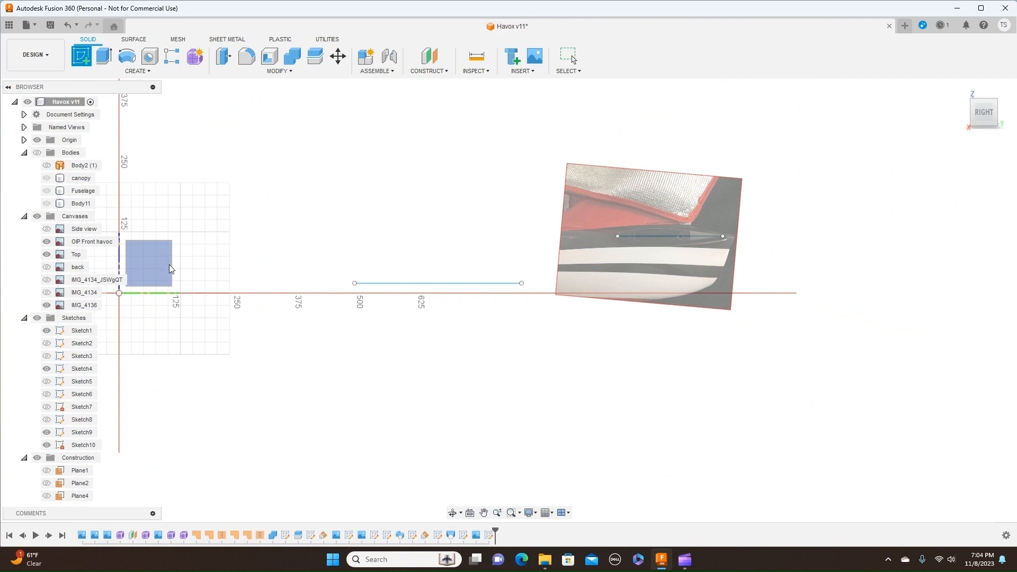
{"action": "left_click", "coordinate": [151, 265]}
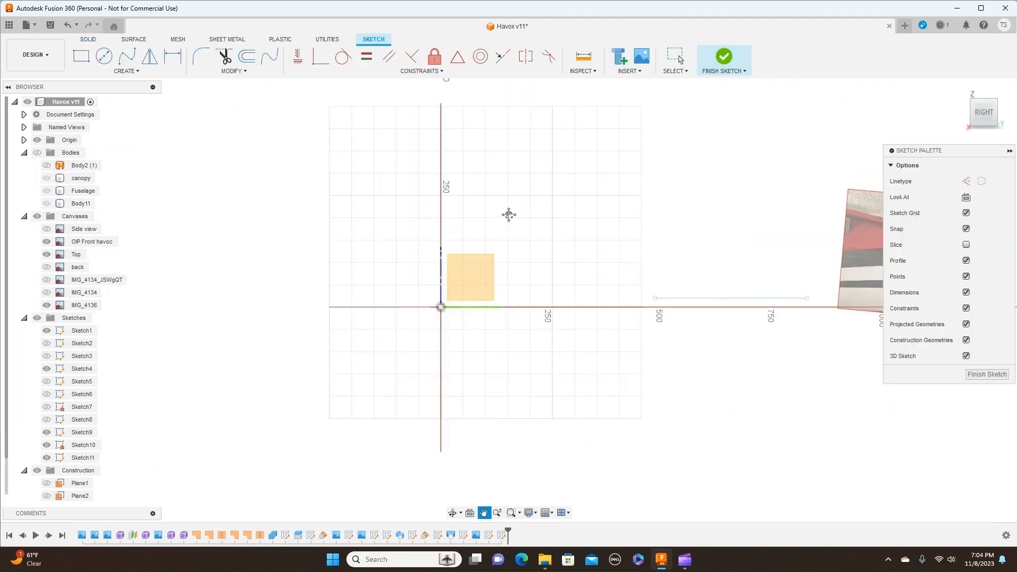
Step: Trace the stabilizer fairing's upper edge on the photo with a fit point spline from the root line's front end to its rear end
{"action": "scroll", "coordinate": [628, 246], "scroll_direction": "up", "scroll_amount": 6}
{"action": "middle_click_drag", "start_coordinate": [551, 283], "coordinate": [804, 208]}
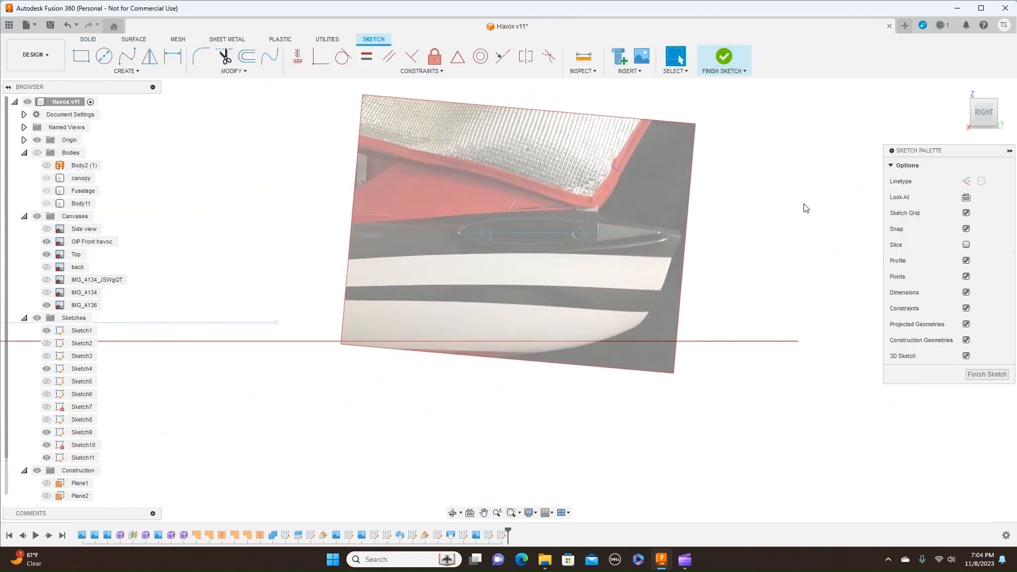
{"action": "scroll", "coordinate": [804, 208], "scroll_direction": "up", "scroll_amount": 4}
{"action": "mouse_move", "coordinate": [709, 261]}
{"action": "middle_mouse_down"}
{"action": "mouse_move", "coordinate": [765, 229]}
{"action": "mouse_move", "coordinate": [812, 256]}
{"action": "middle_mouse_up"}
{"action": "scroll", "coordinate": [765, 229], "scroll_direction": "up", "scroll_amount": 3}
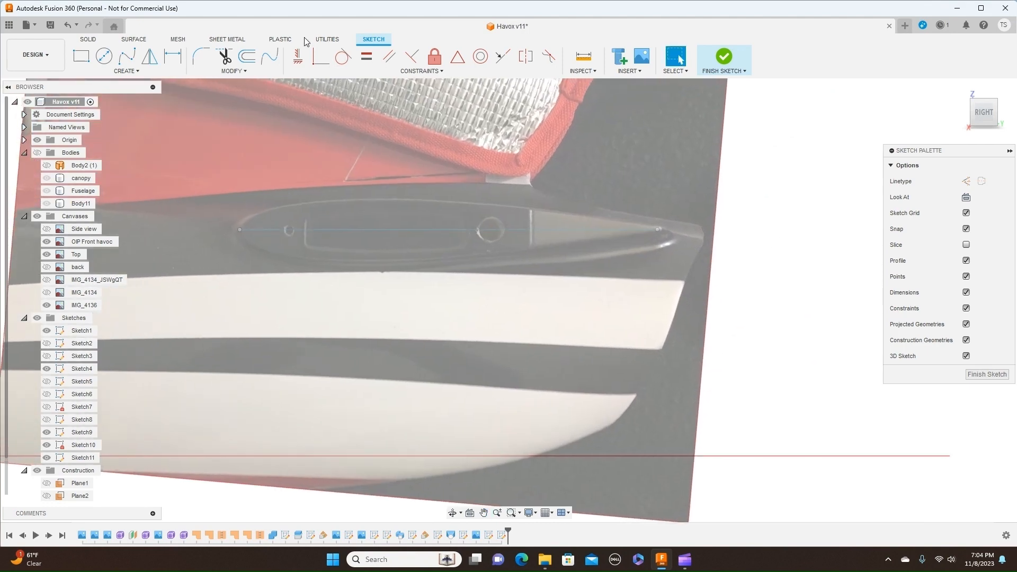
{"action": "left_click", "coordinate": [127, 57]}
{"action": "scroll", "coordinate": [297, 135], "scroll_direction": "up", "scroll_amount": 3}
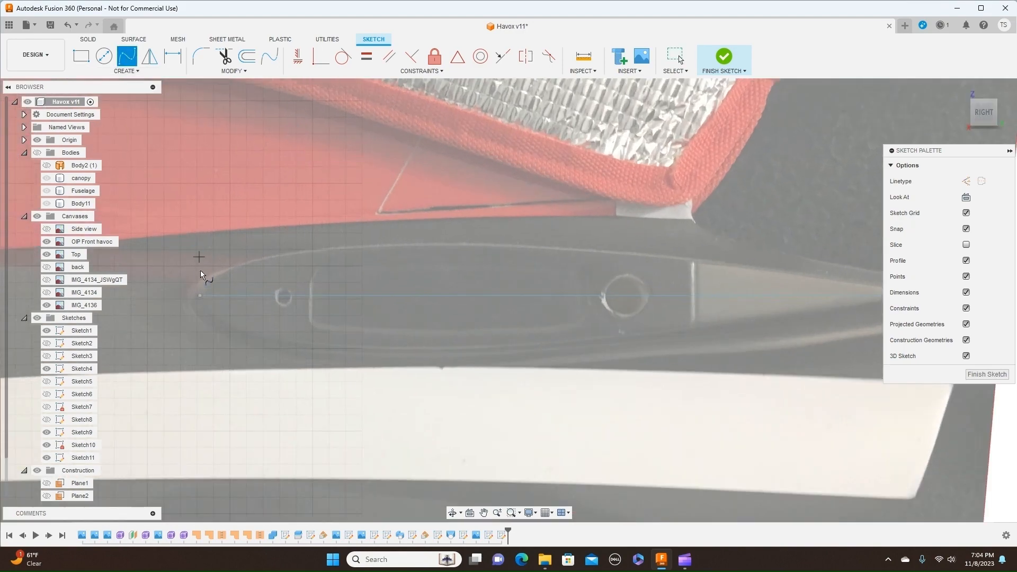
{"action": "left_click", "coordinate": [201, 295]}
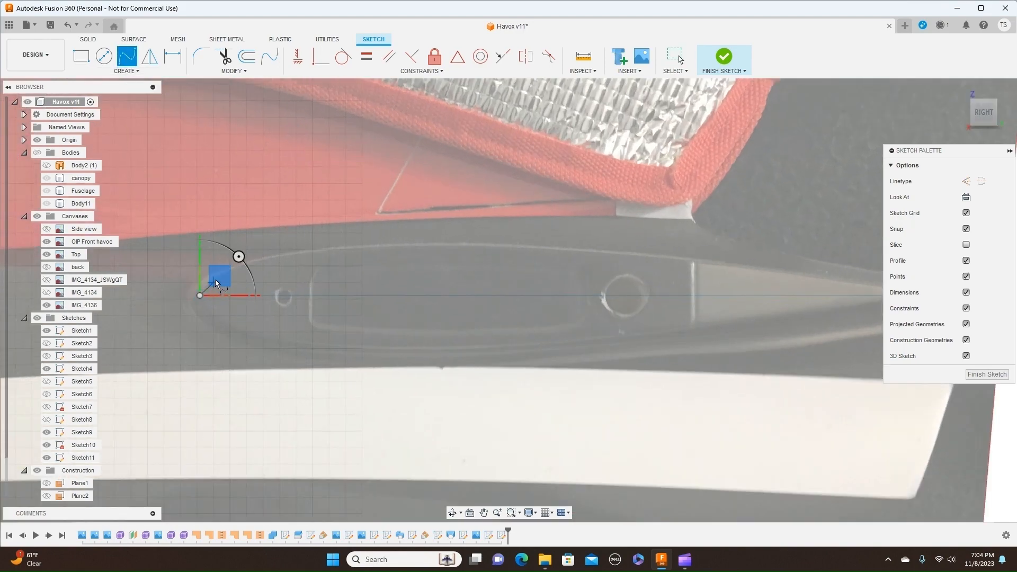
{"action": "left_click", "coordinate": [247, 264]}
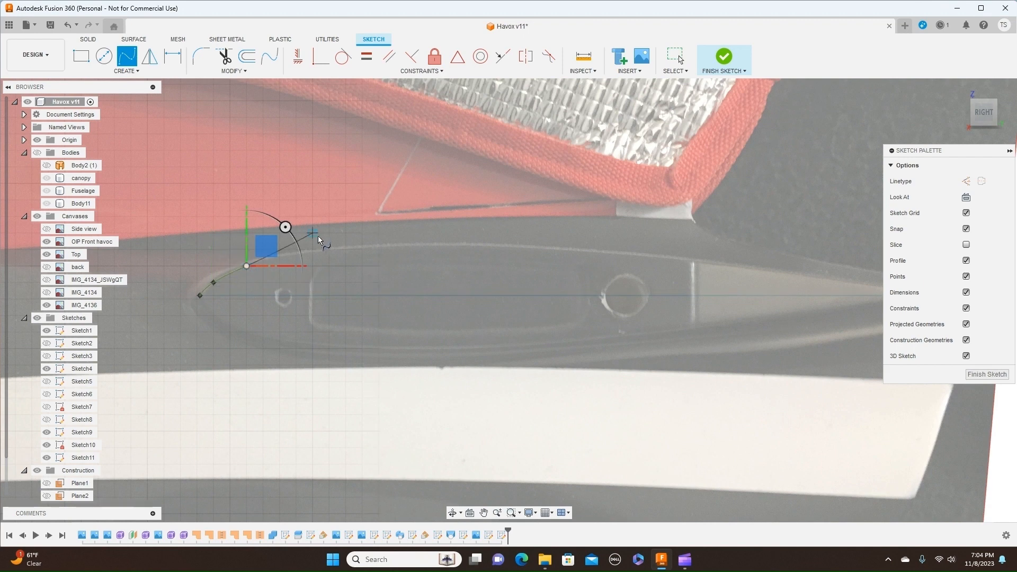
{"action": "left_click", "coordinate": [329, 249]}
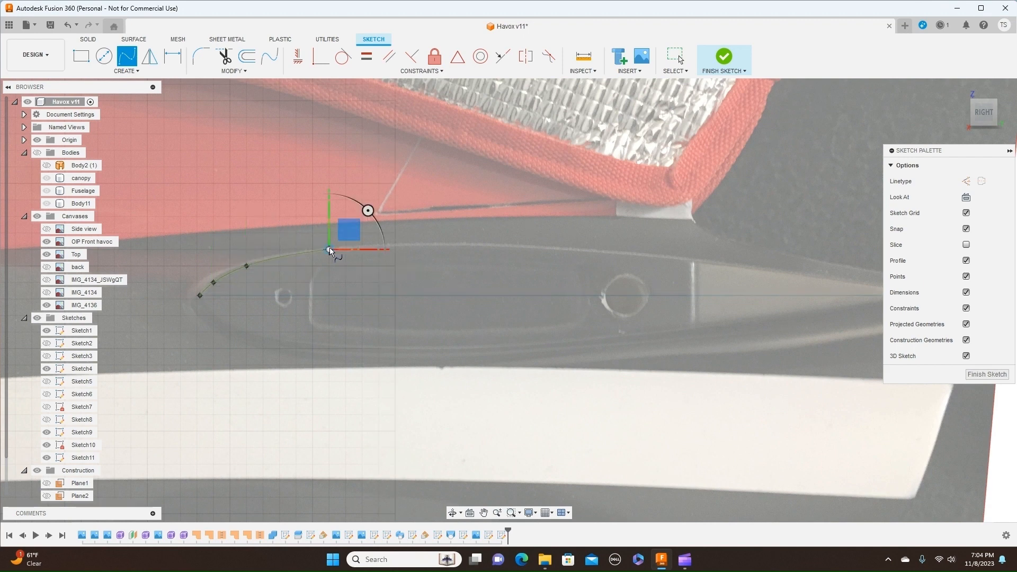
{"action": "left_click", "coordinate": [445, 243]}
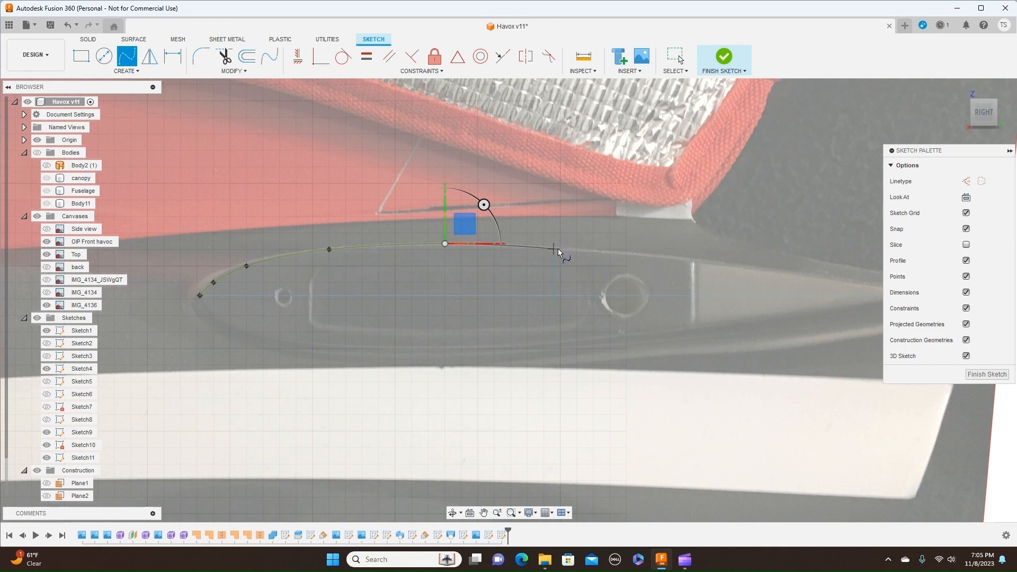
{"action": "scroll", "coordinate": [559, 248], "scroll_direction": "up", "scroll_amount": 3}
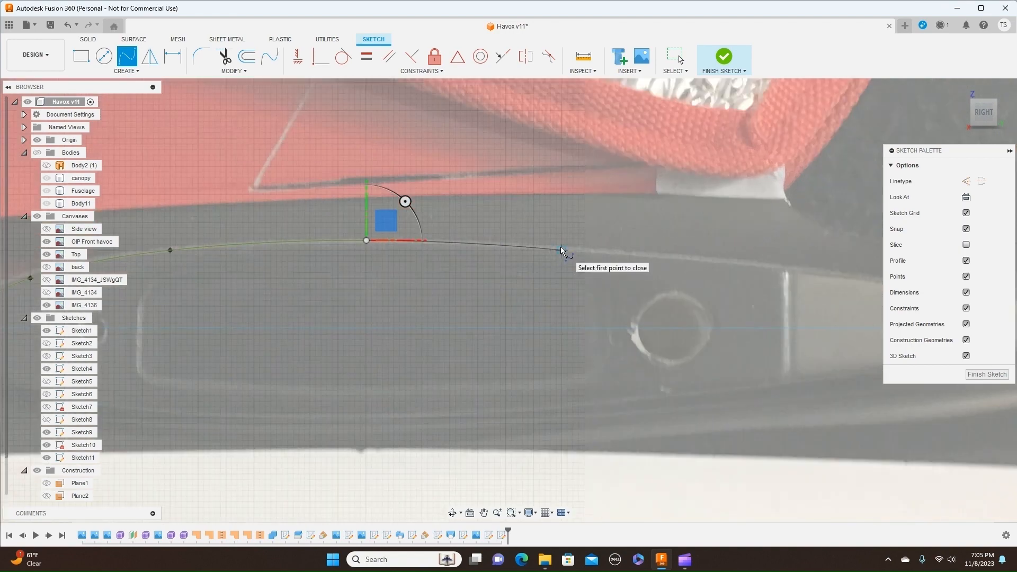
{"action": "left_click", "coordinate": [561, 246]}
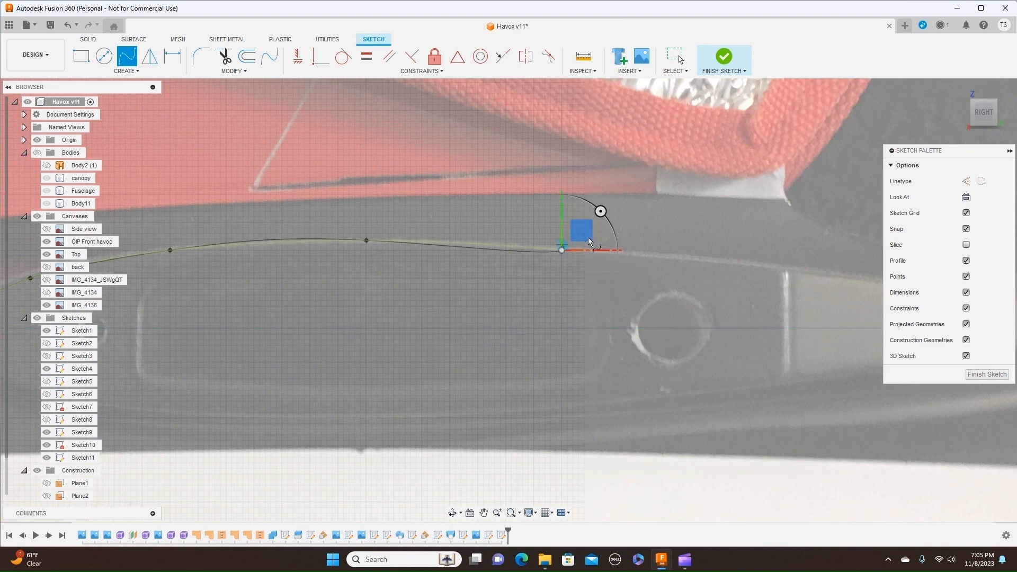
{"action": "middle_click_drag", "start_coordinate": [716, 222], "coordinate": [274, 213]}
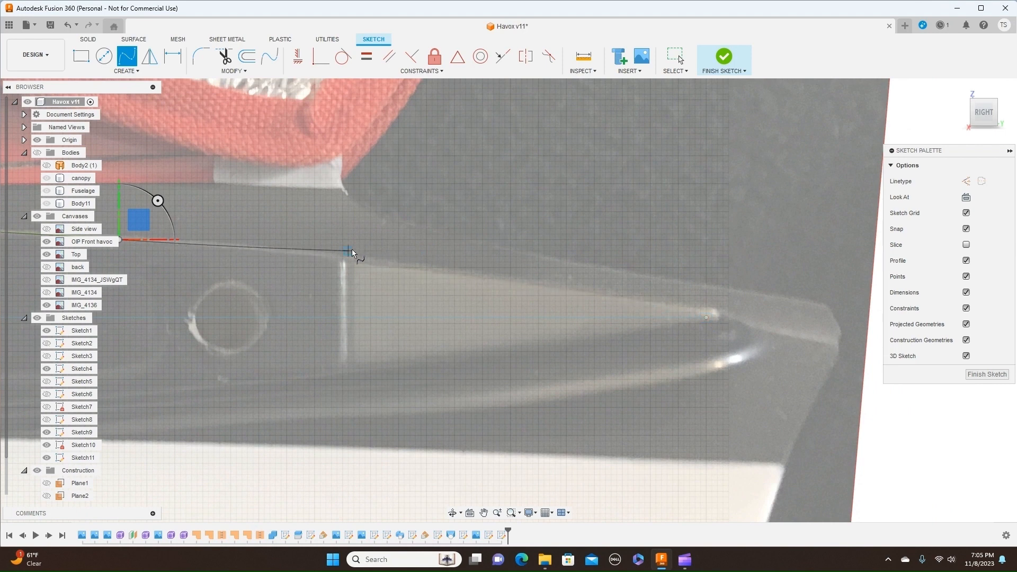
{"action": "left_click", "coordinate": [376, 261]}
{"action": "left_click", "coordinate": [707, 317]}
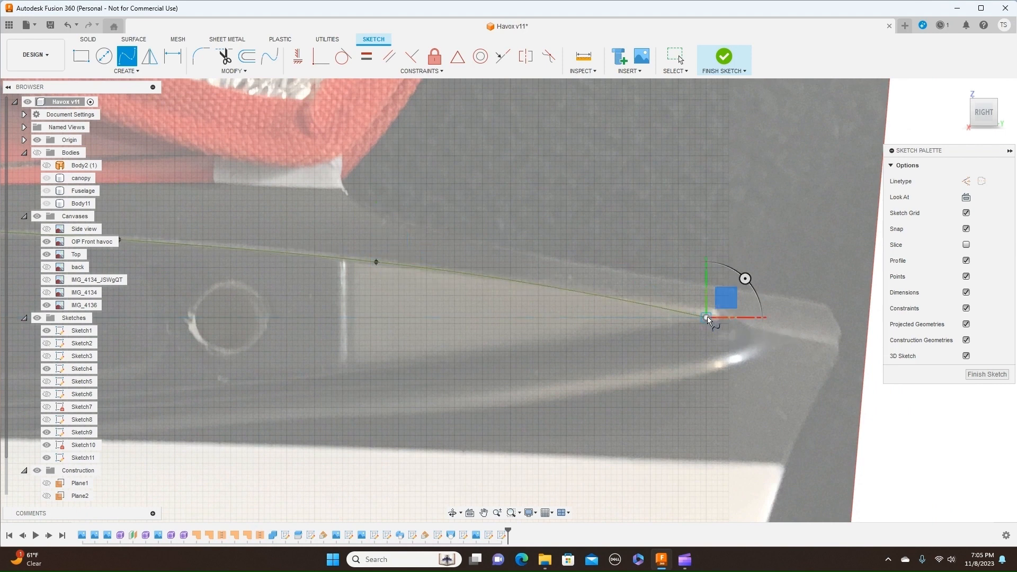
{"action": "right_click", "coordinate": [708, 318]}
{"action": "left_click", "coordinate": [748, 316]}
{"action": "scroll", "coordinate": [678, 331], "scroll_direction": "down", "scroll_amount": 5}
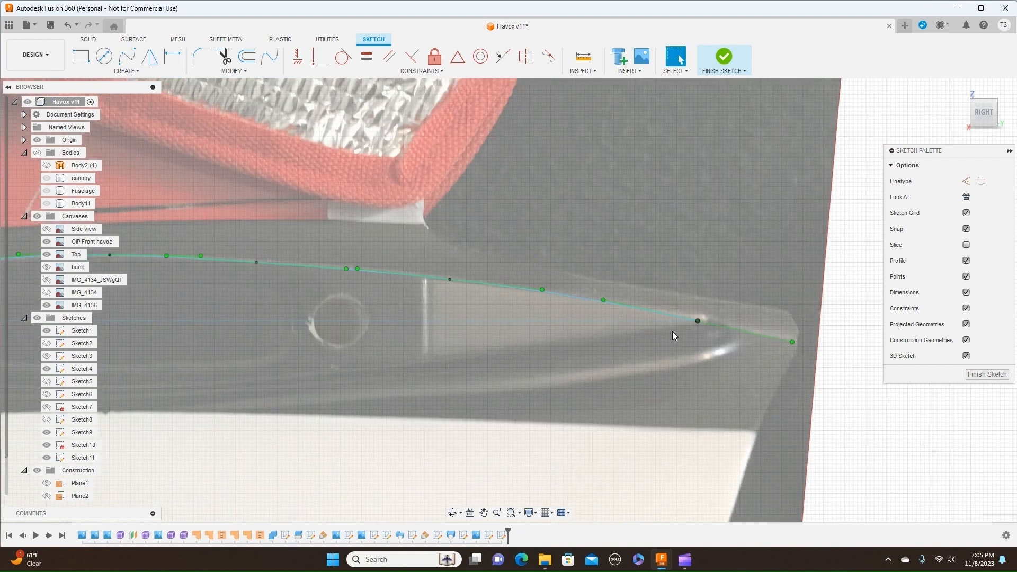
{"action": "scroll", "coordinate": [674, 331], "scroll_direction": "down", "scroll_amount": 1}
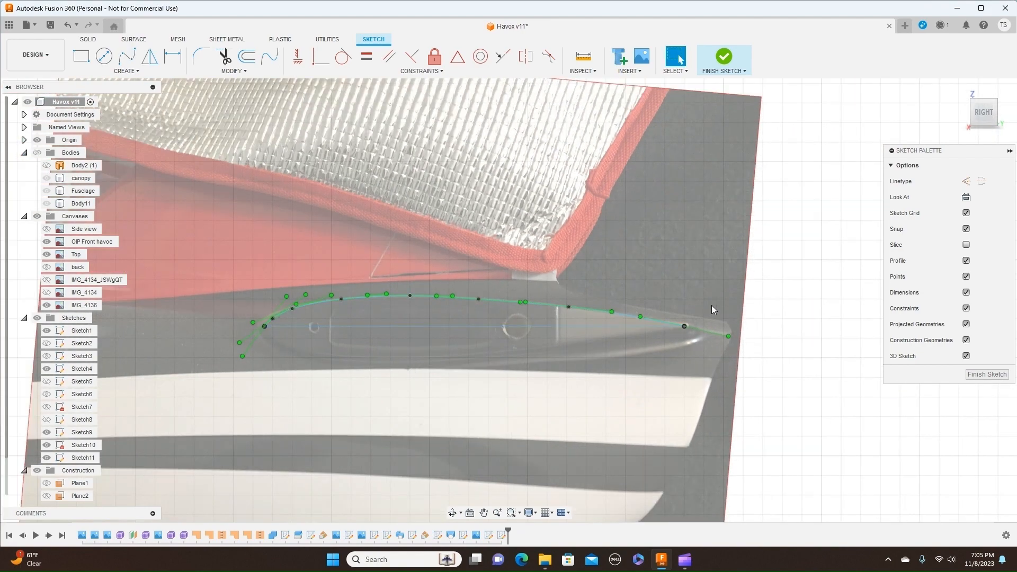
Step: Draw a straight line from the upper spline's rear end to its front end, closing the upper half of the fairing profile
{"action": "key", "text": "Return"}
{"action": "left_click", "coordinate": [684, 326]}
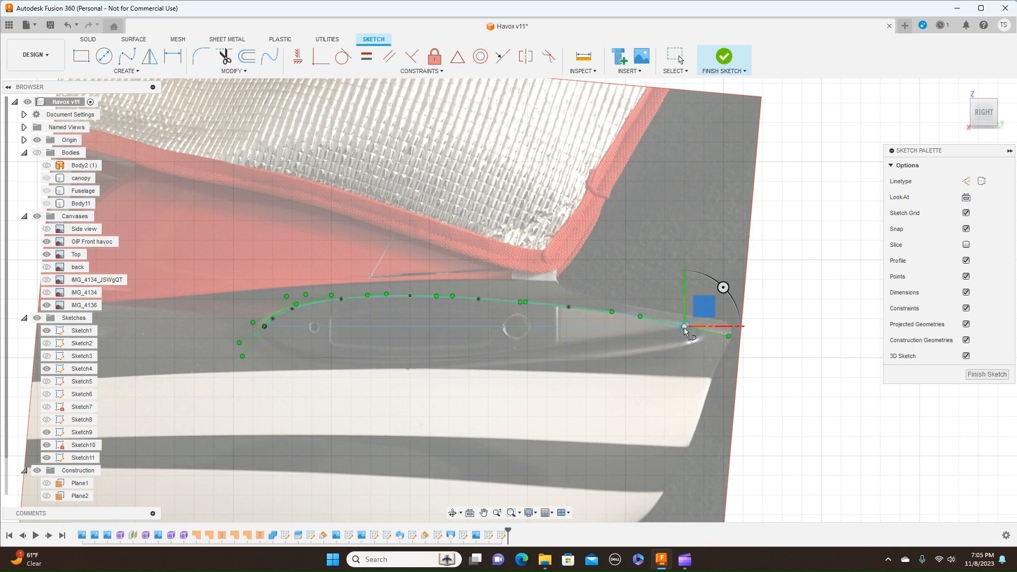
{"action": "left_click", "coordinate": [264, 327]}
{"action": "right_click", "coordinate": [265, 333]}
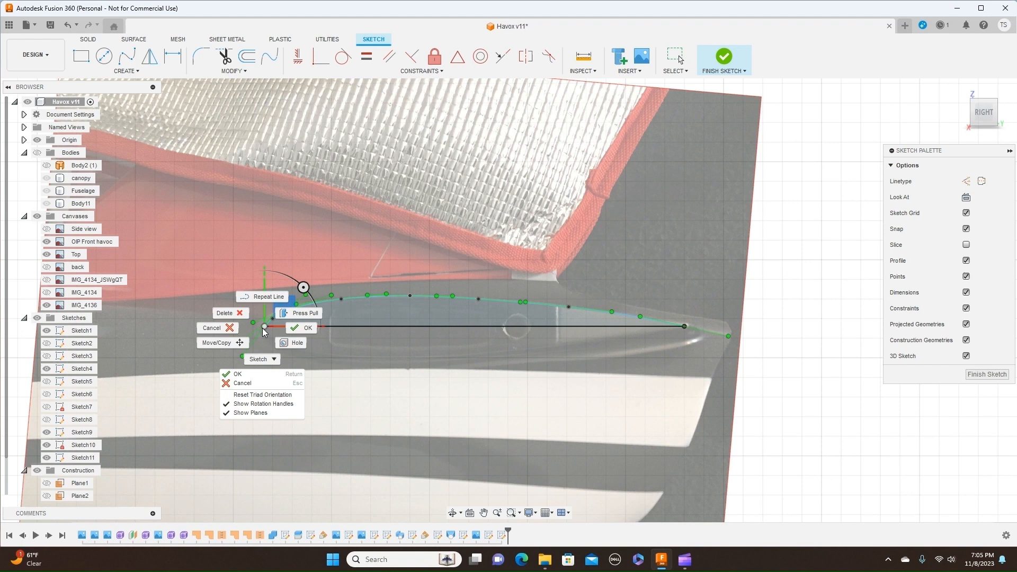
{"action": "left_click", "coordinate": [290, 326]}
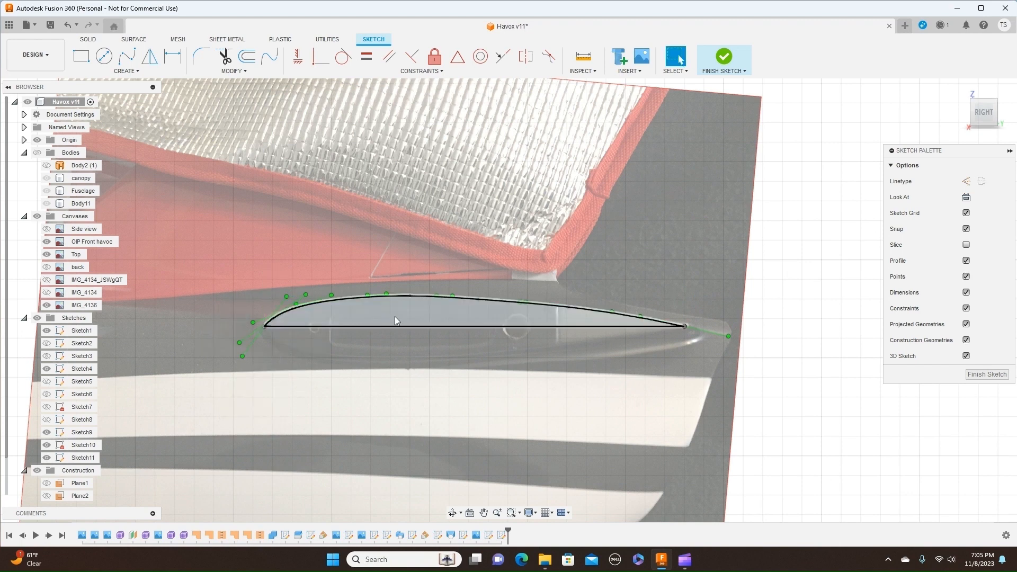
Step: Nudge the upper spline's fit point just behind the crest to refine the curve along the fairing edge
{"action": "left_click", "coordinate": [479, 296]}
{"action": "left_click", "coordinate": [454, 365]}
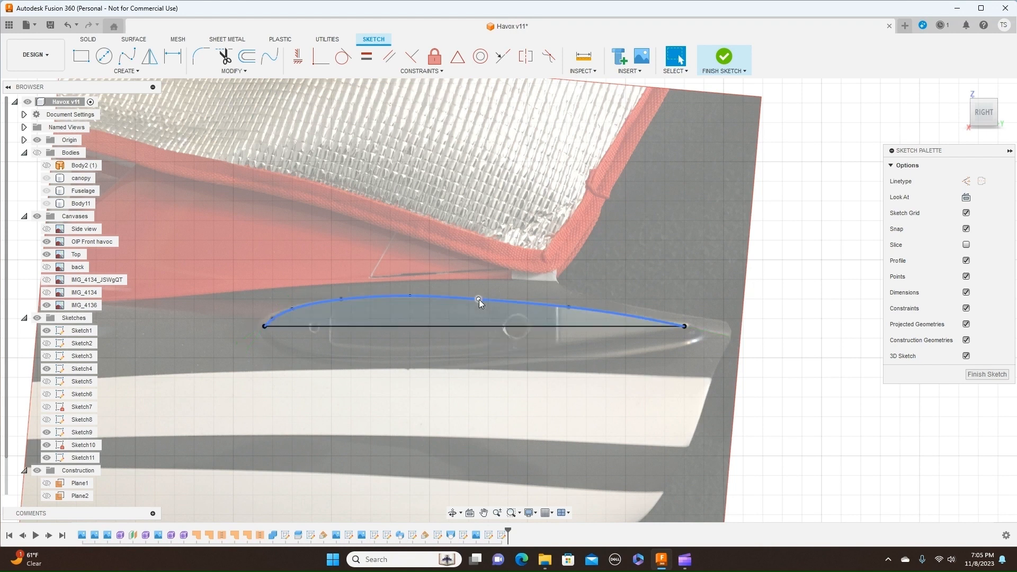
{"action": "left_click", "coordinate": [481, 297]}
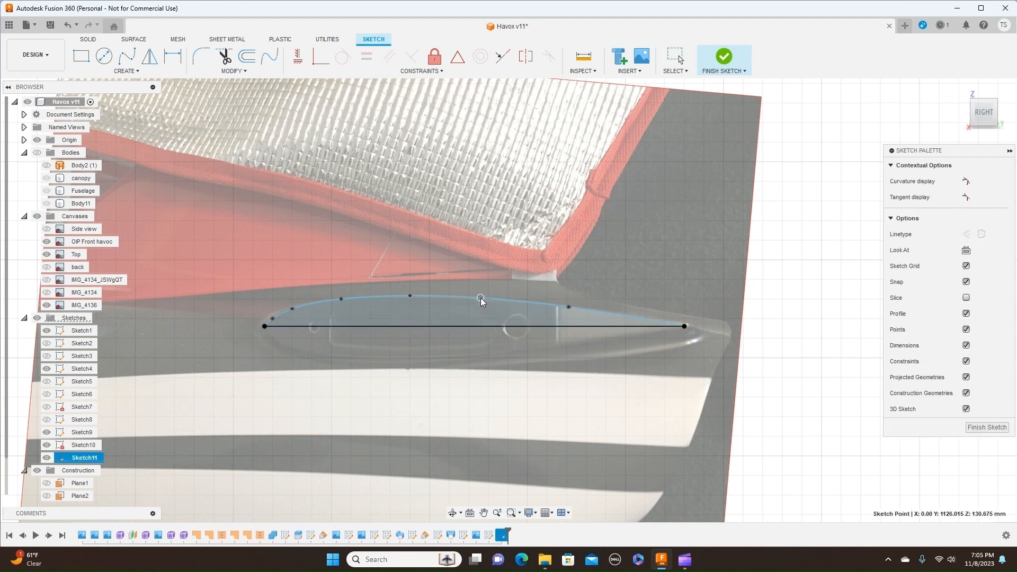
{"action": "key", "text": "Escape"}
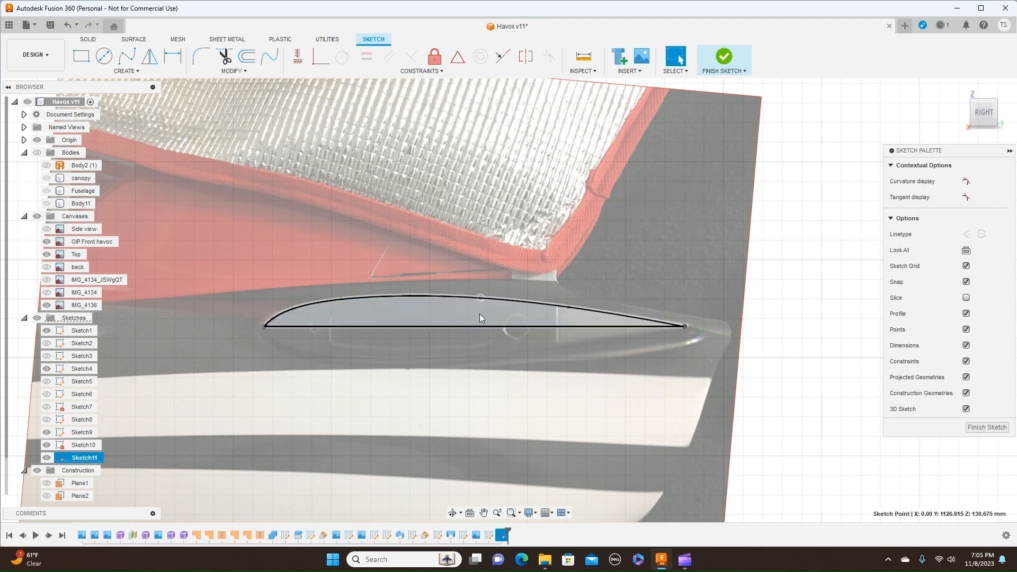
{"action": "left_click", "coordinate": [481, 317]}
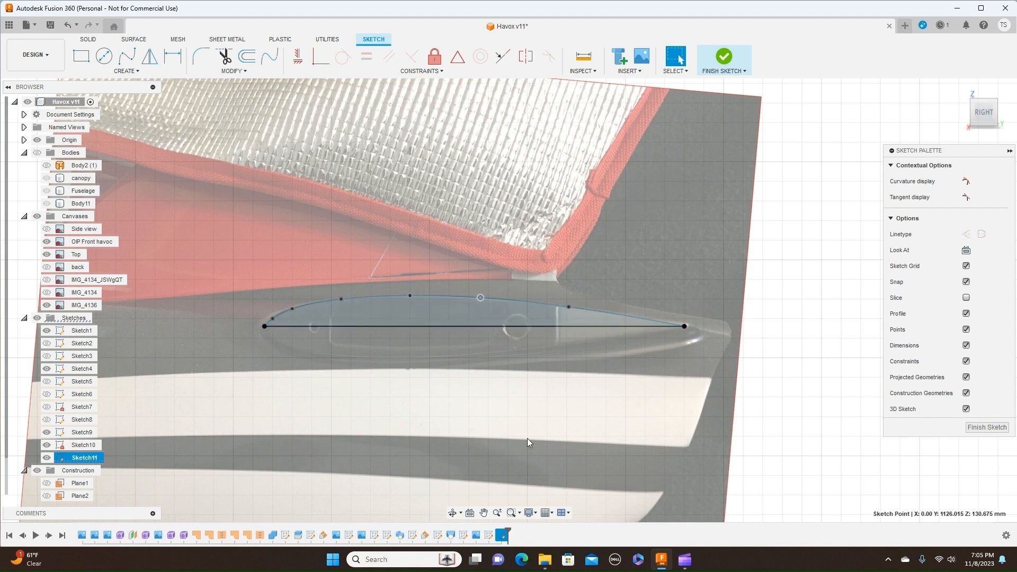
Step: Trace the fairing's lower edge with a fit point spline between the root line's front and rear ends, and finish the sketch
{"action": "left_click", "coordinate": [127, 55]}
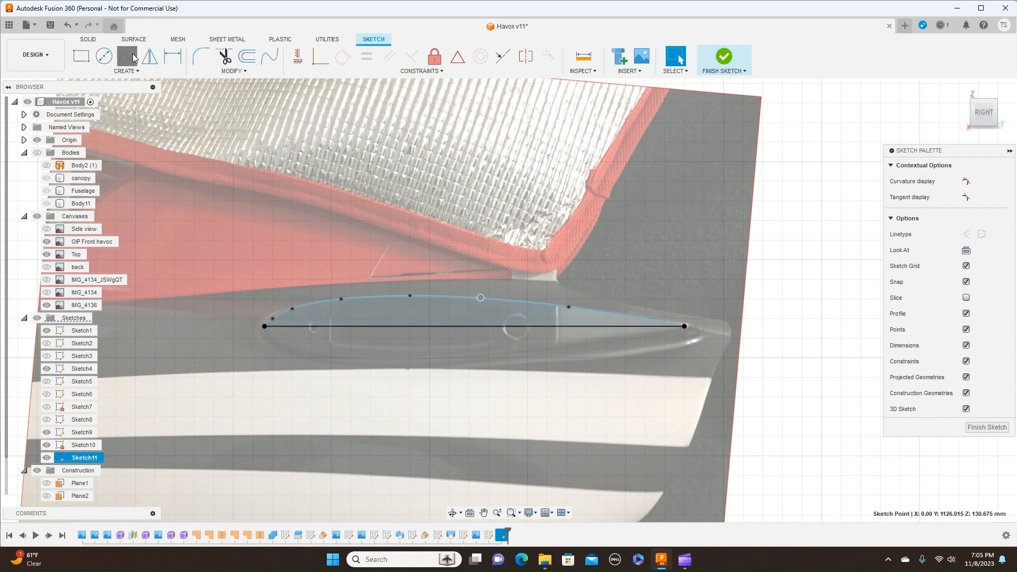
{"action": "left_click", "coordinate": [267, 328]}
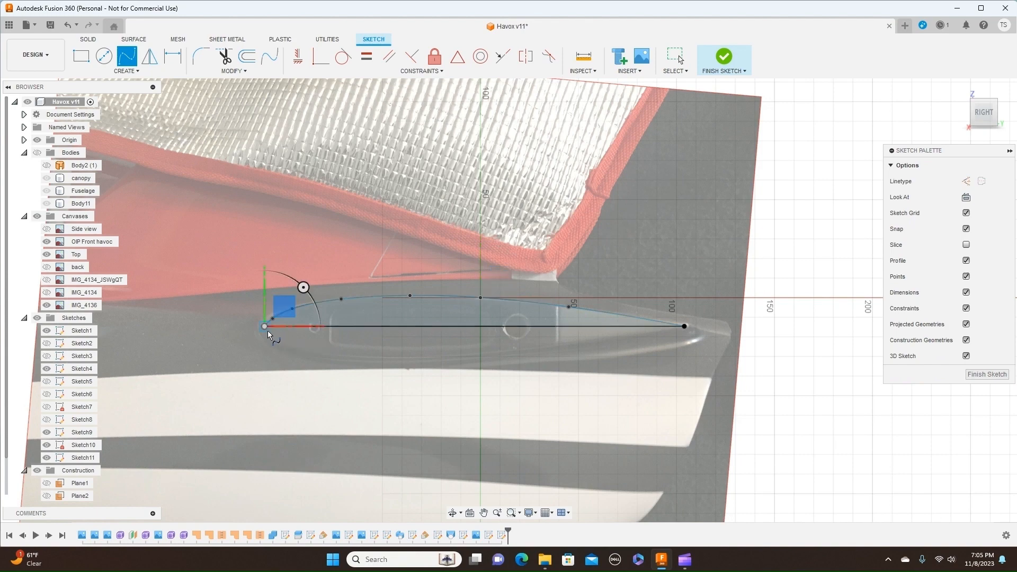
{"action": "scroll", "coordinate": [269, 330], "scroll_direction": "up", "scroll_amount": 2}
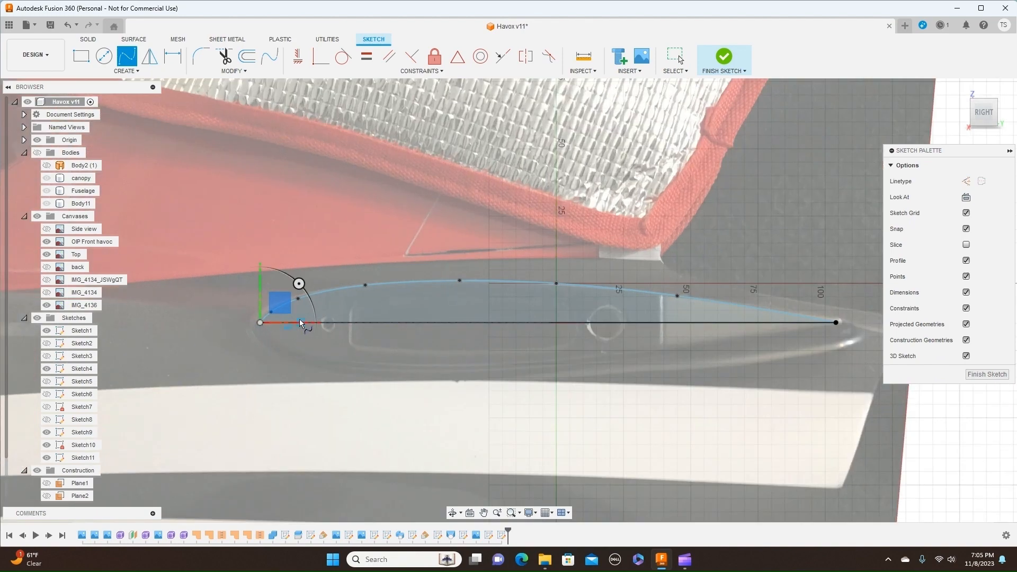
{"action": "left_click", "coordinate": [274, 336]}
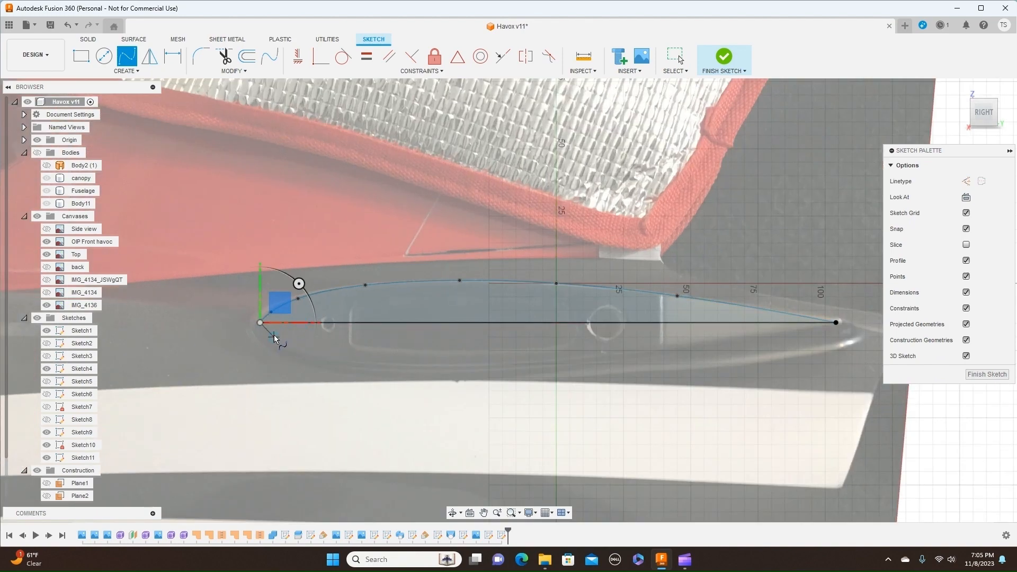
{"action": "left_click", "coordinate": [318, 356]}
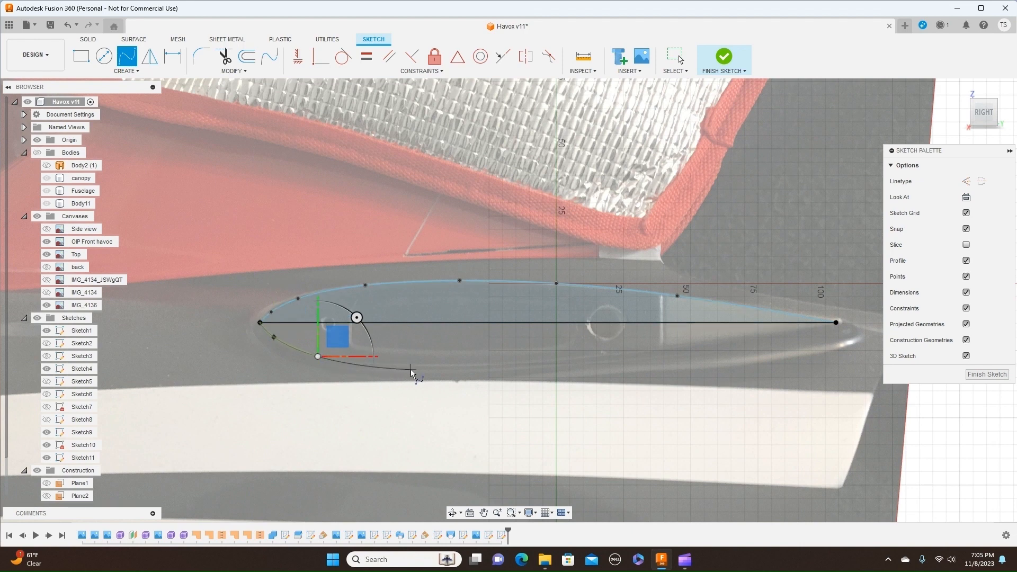
{"action": "left_click", "coordinate": [411, 369]}
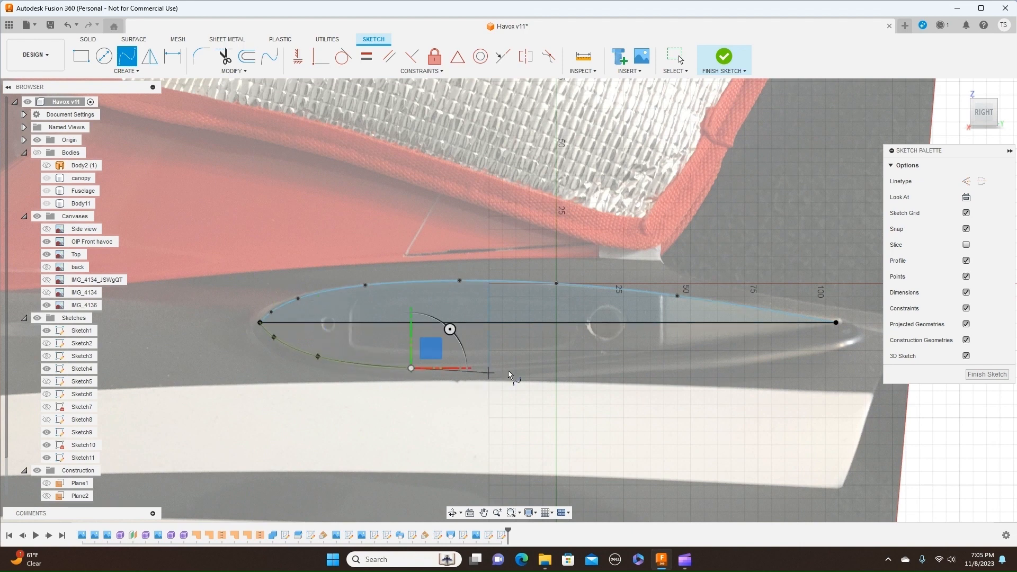
{"action": "left_click", "coordinate": [528, 365]}
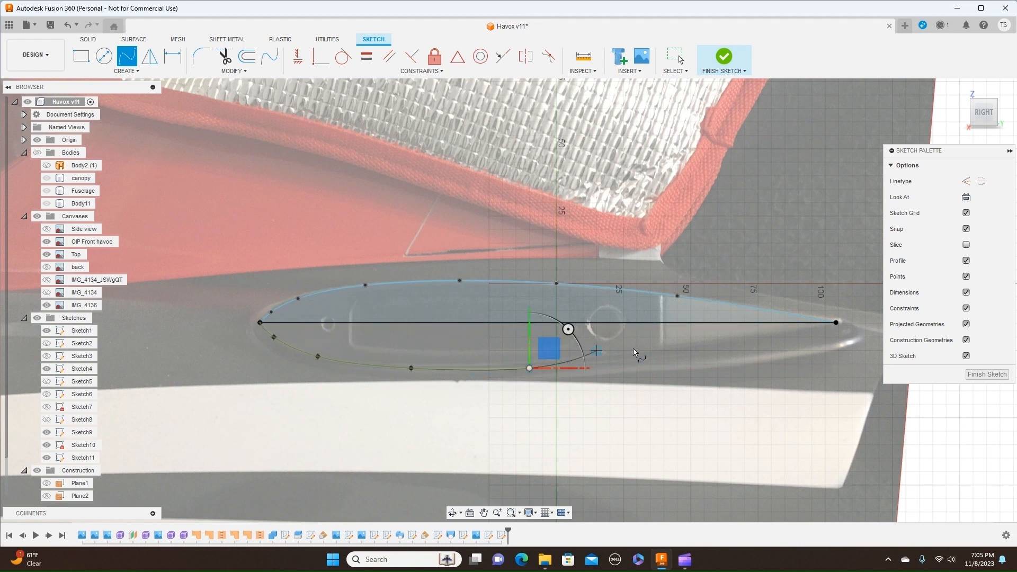
{"action": "left_click", "coordinate": [680, 347]}
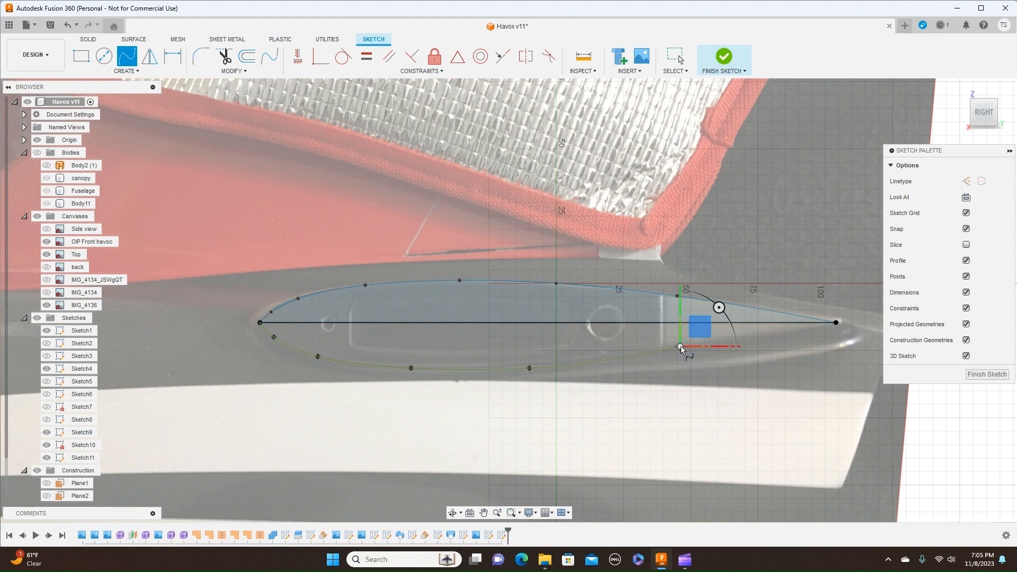
{"action": "left_click", "coordinate": [837, 324]}
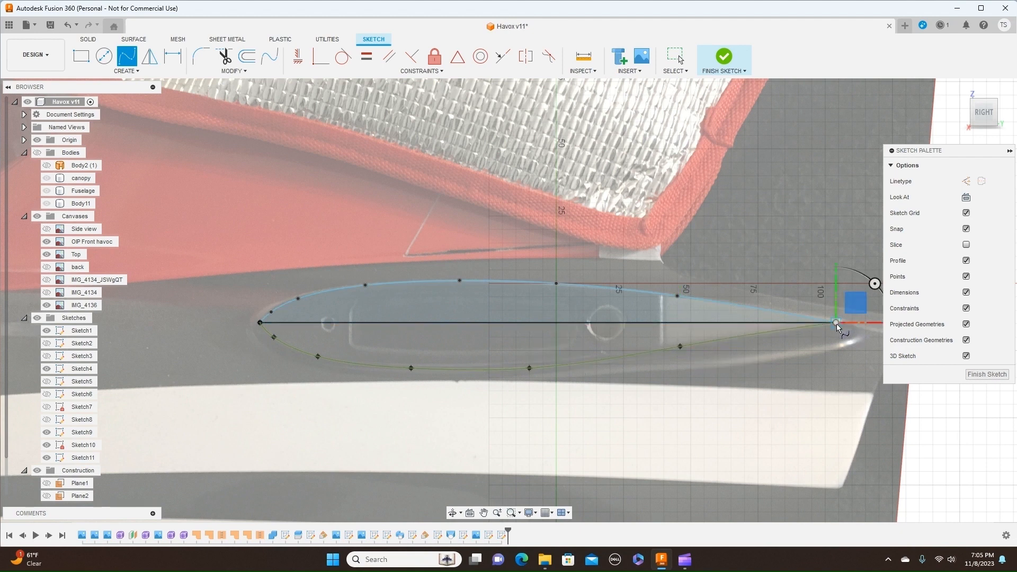
{"action": "right_click", "coordinate": [839, 324]}
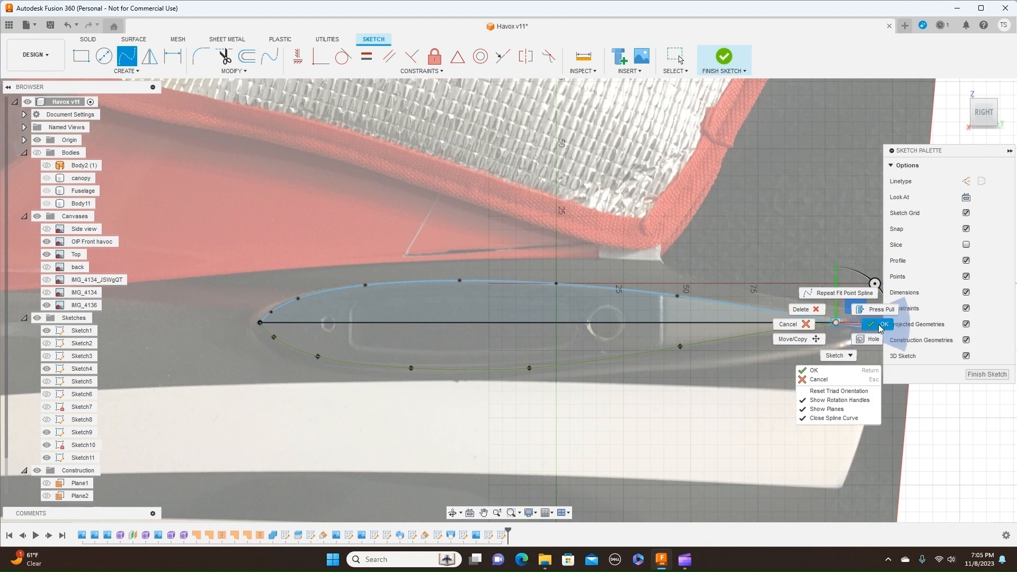
{"action": "left_click", "coordinate": [768, 323]}
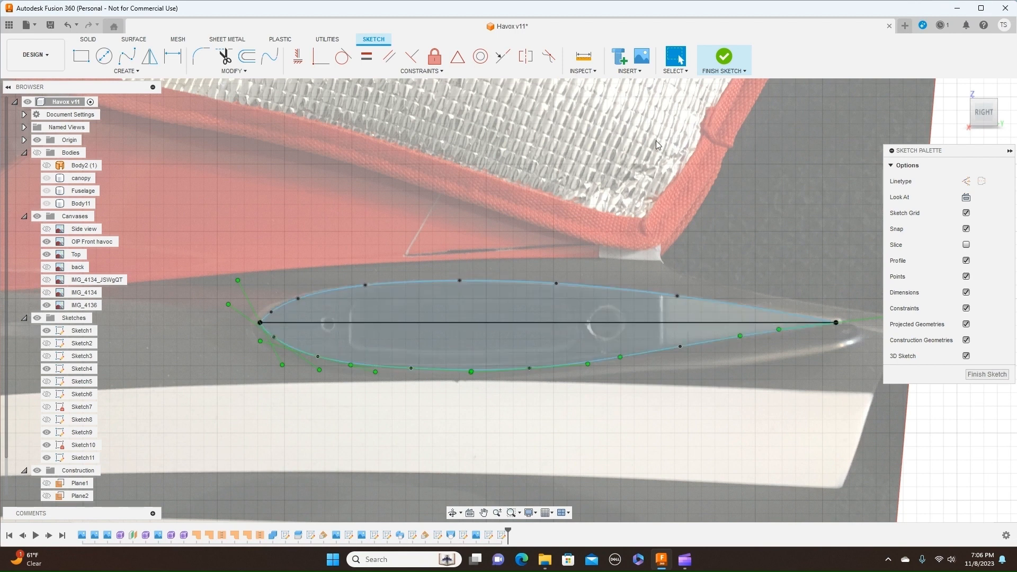
{"action": "left_click", "coordinate": [734, 70]}
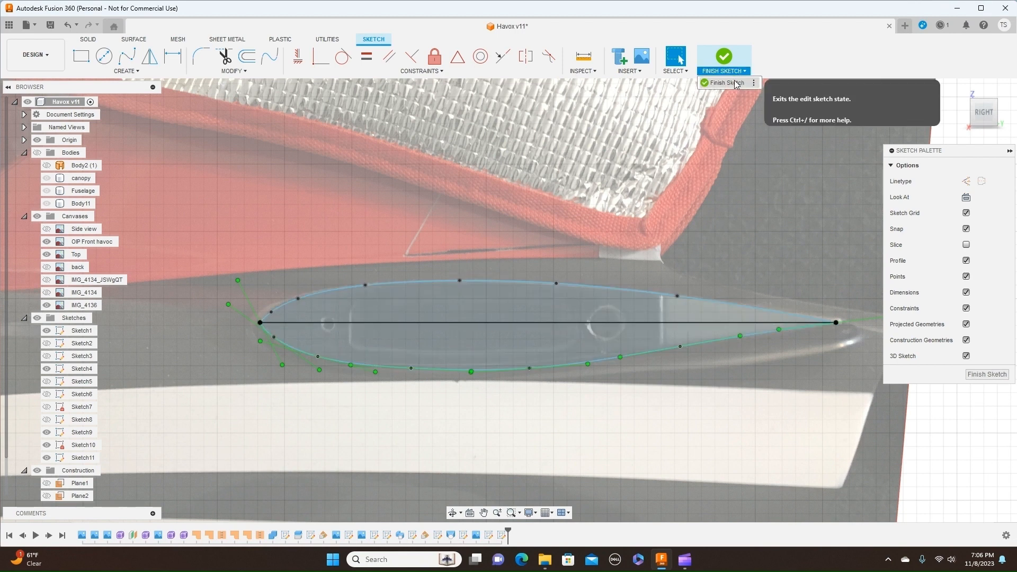
{"action": "left_click", "coordinate": [735, 85]}
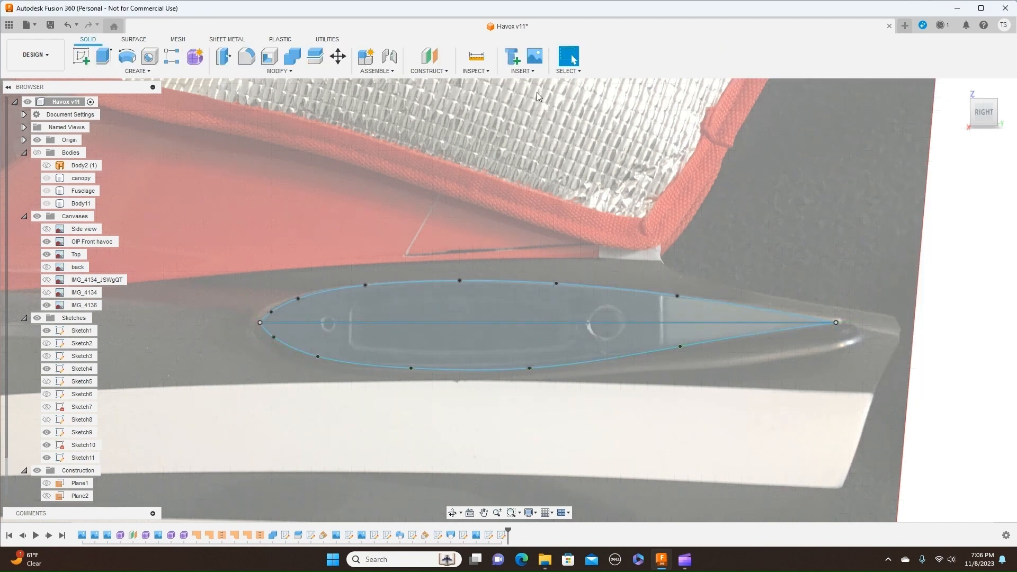
Step: Construct a plane at an angle of 0 degrees through the stabilizer's root line
{"action": "left_click", "coordinate": [429, 71]}
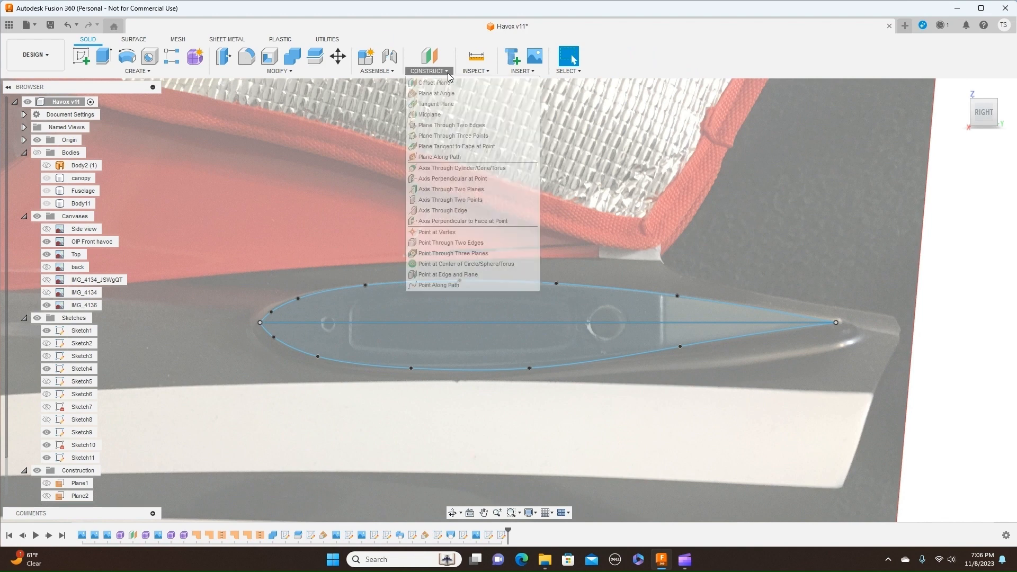
{"action": "left_click", "coordinate": [448, 94]}
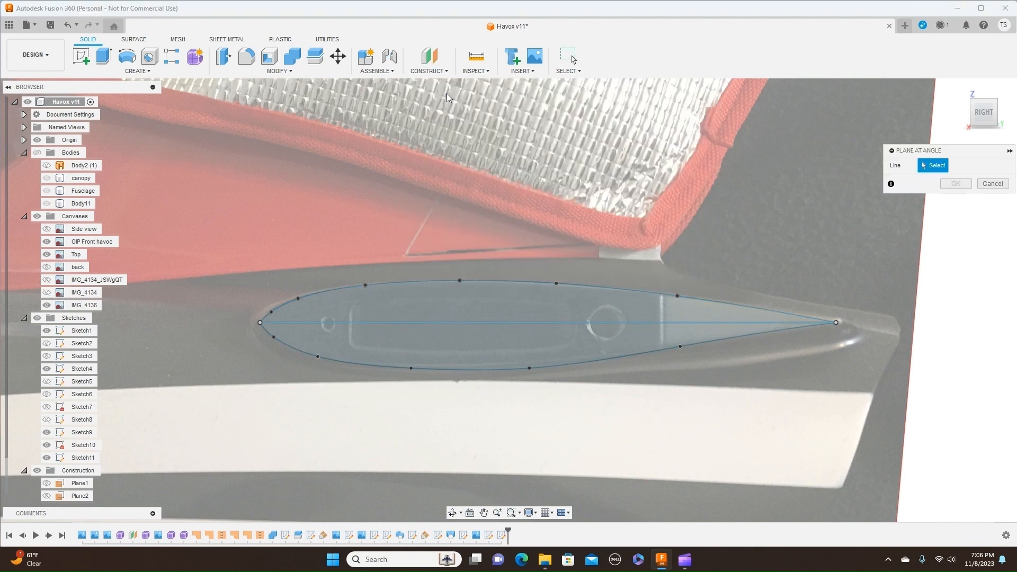
{"action": "left_click", "coordinate": [489, 322]}
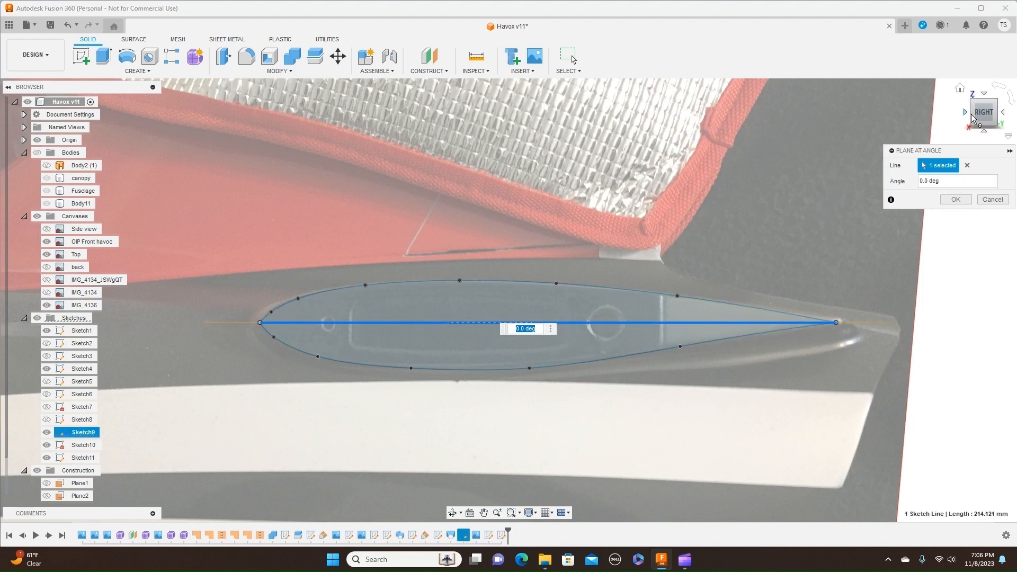
{"action": "left_click_drag", "start_coordinate": [978, 115], "coordinate": [1013, 119]}
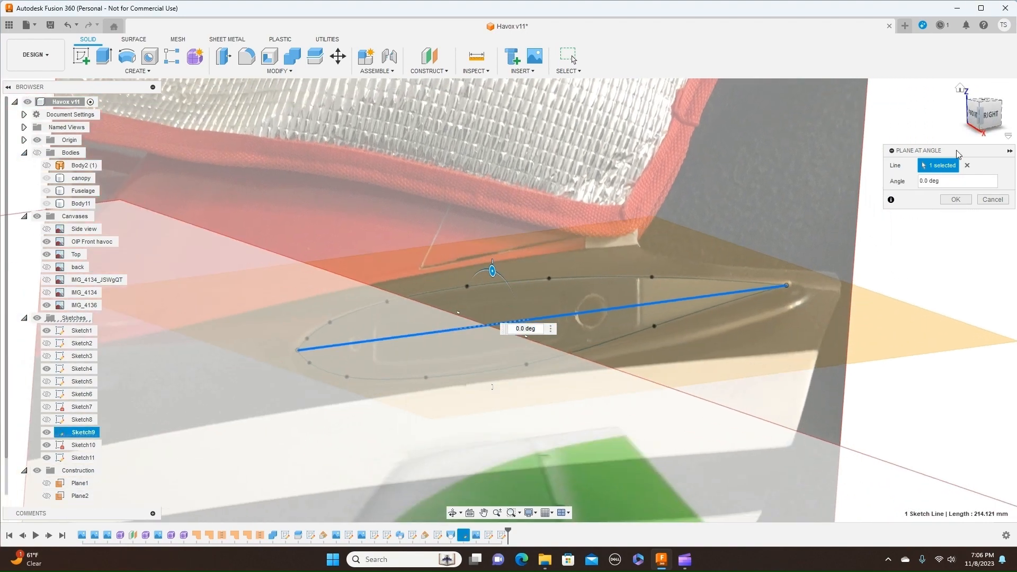
{"action": "left_click", "coordinate": [957, 200]}
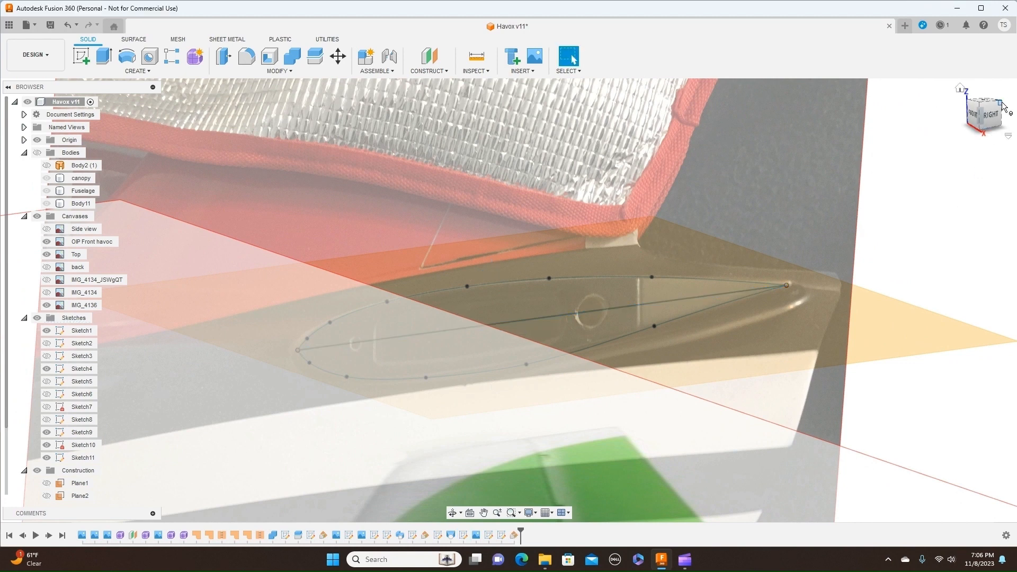
{"action": "mouse_move", "coordinate": [1002, 108]}
{"action": "left_mouse_down"}
{"action": "mouse_move", "coordinate": [974, 116]}
{"action": "mouse_move", "coordinate": [994, 123]}
{"action": "left_mouse_up"}
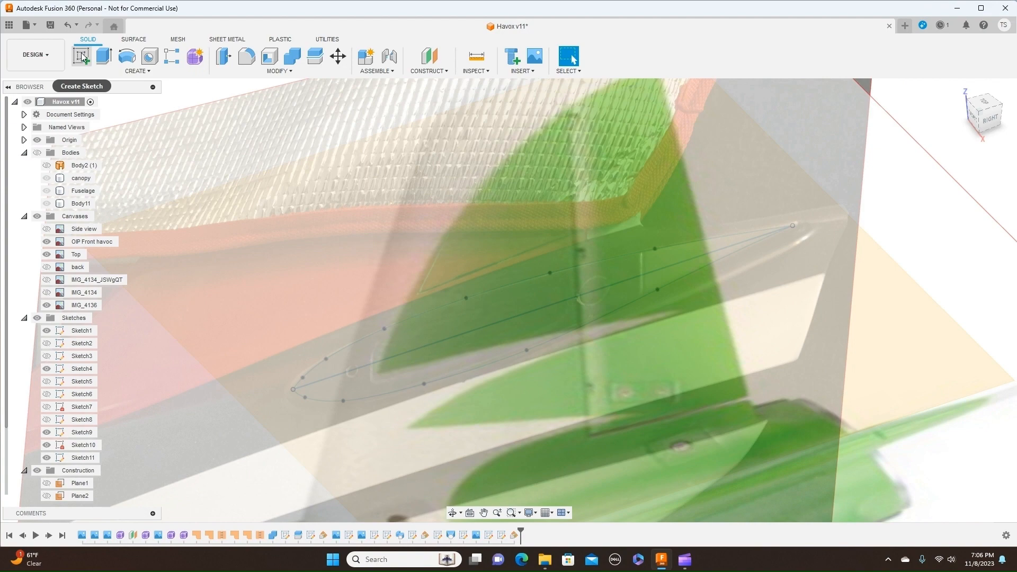
Step: Start a new sketch on the horizontal plane through the tail airfoil, with the top view rotated so the fuselage runs horizontally
{"action": "left_click", "coordinate": [83, 57]}
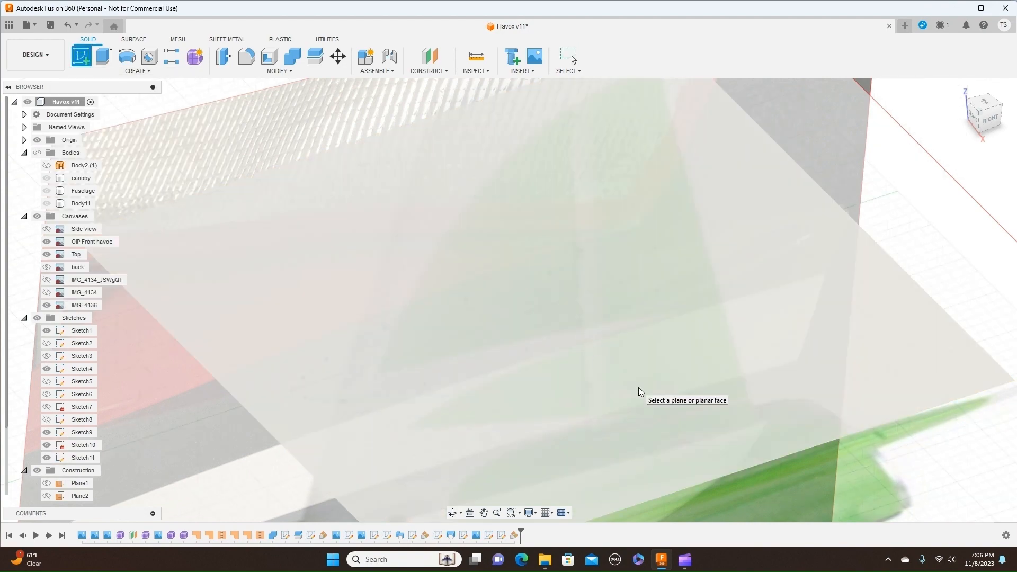
{"action": "left_click", "coordinate": [640, 392]}
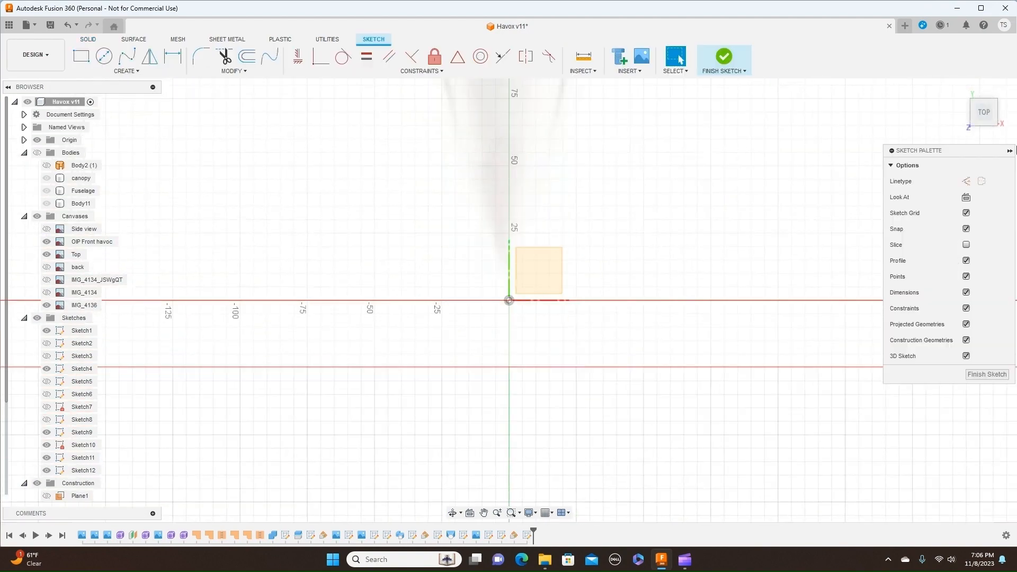
{"action": "left_click", "coordinate": [1010, 103]}
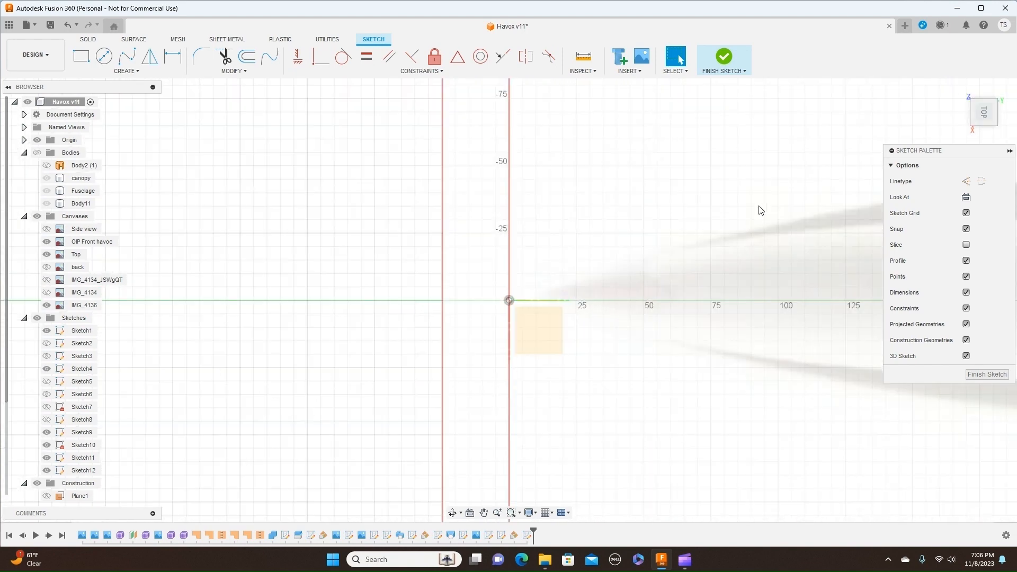
{"action": "scroll", "coordinate": [762, 210], "scroll_direction": "down", "scroll_amount": 2}
{"action": "middle_click_drag", "start_coordinate": [722, 163], "coordinate": [207, 190]}
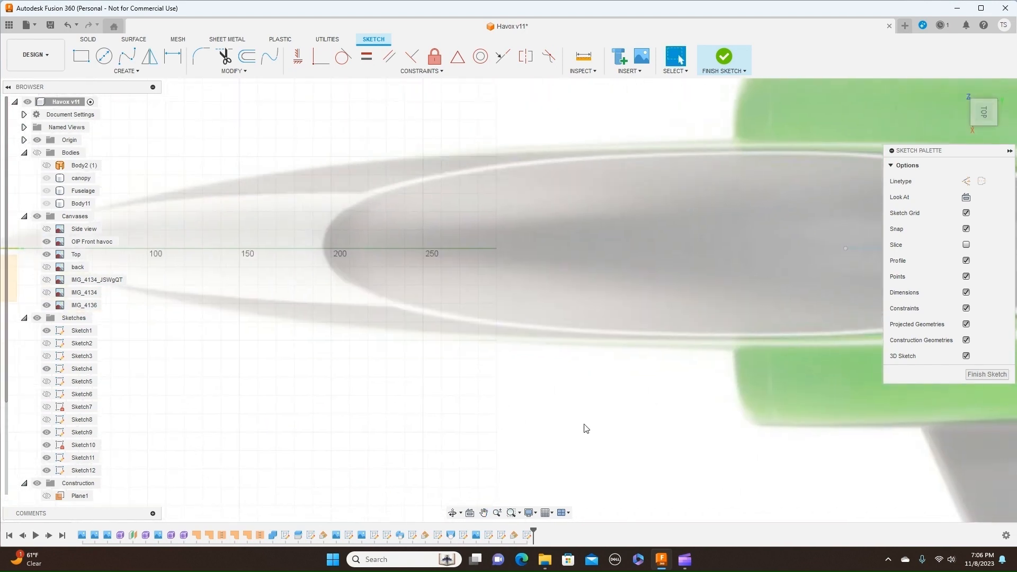
{"action": "scroll", "coordinate": [336, 372], "scroll_direction": "up", "scroll_amount": 5}
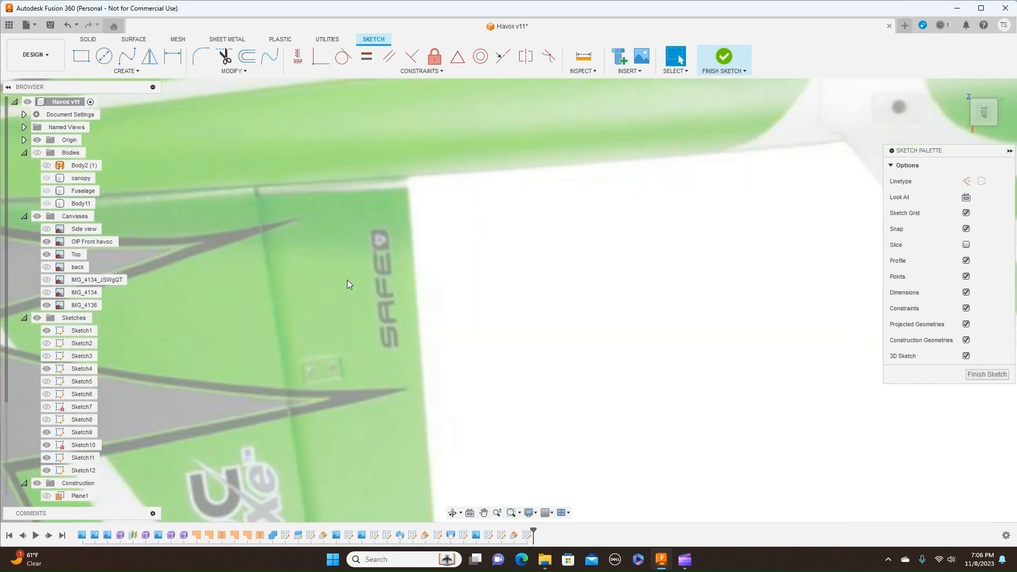
{"action": "scroll", "coordinate": [332, 391], "scroll_direction": "down", "scroll_amount": 5}
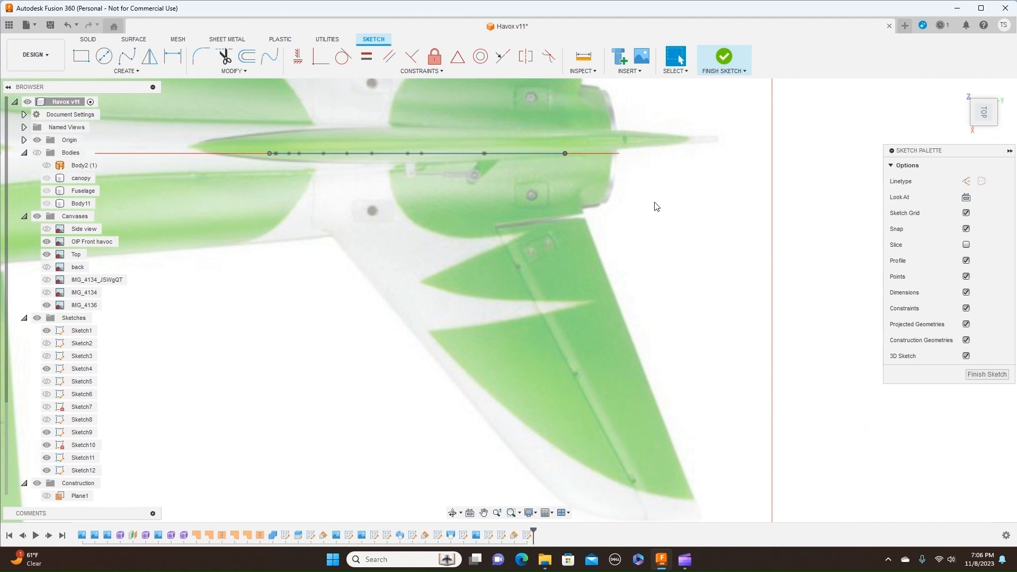
{"action": "scroll", "coordinate": [656, 207], "scroll_direction": "down", "scroll_amount": 2}
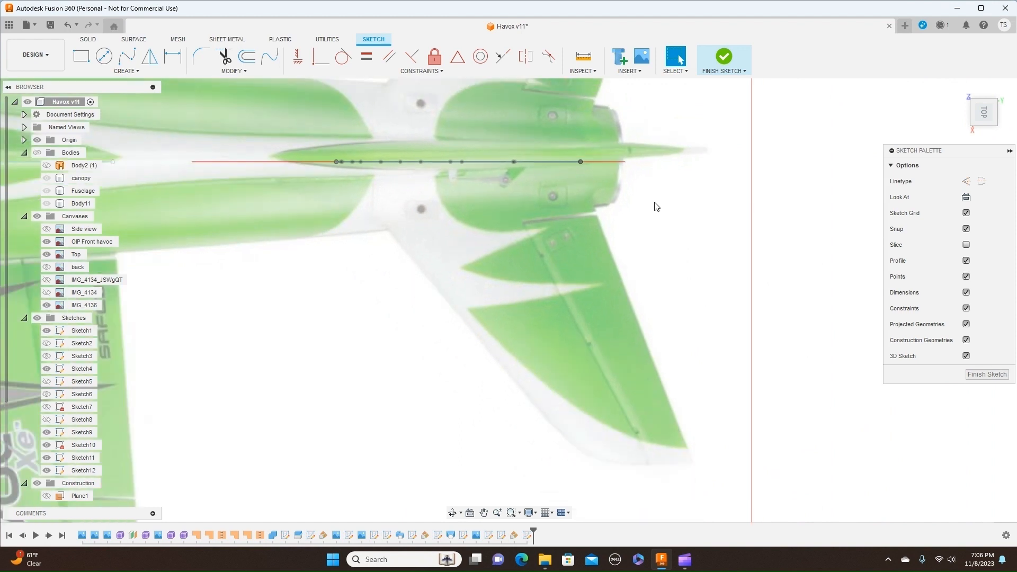
Step: Draw a line about 263 mm long from the airfoil's trailing end to the stabilizer's rear tip corner on the top-view image
{"action": "key", "text": "l"}
{"action": "left_click", "coordinate": [581, 162]}
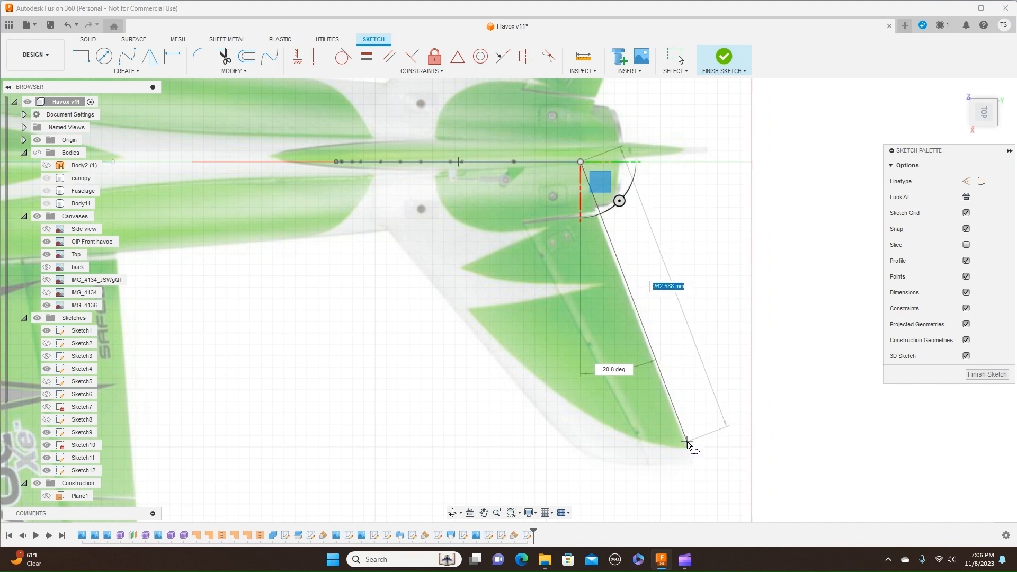
{"action": "scroll", "coordinate": [688, 449], "scroll_direction": "up", "scroll_amount": 4}
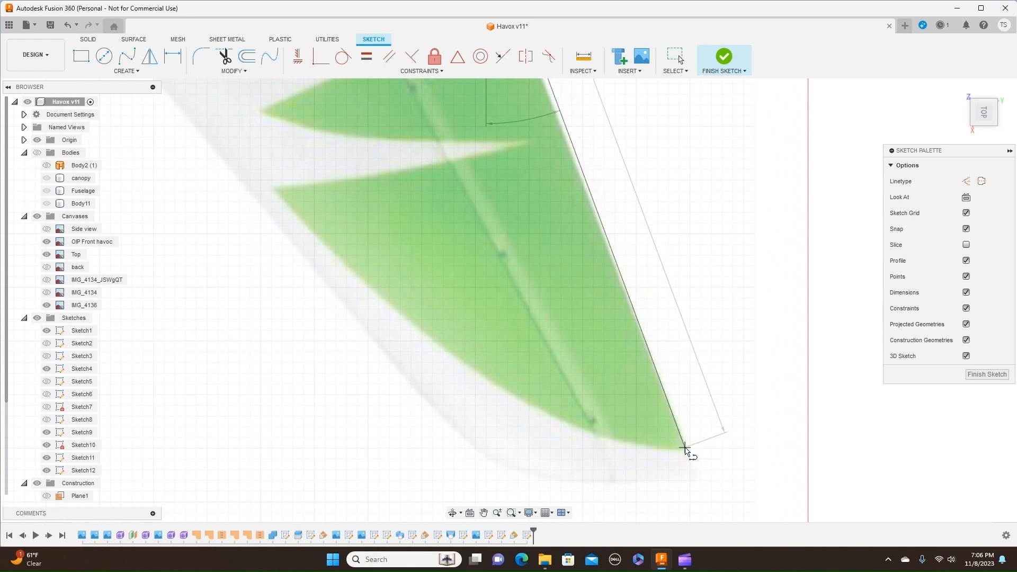
{"action": "left_click", "coordinate": [687, 450]}
{"action": "right_click", "coordinate": [687, 450]}
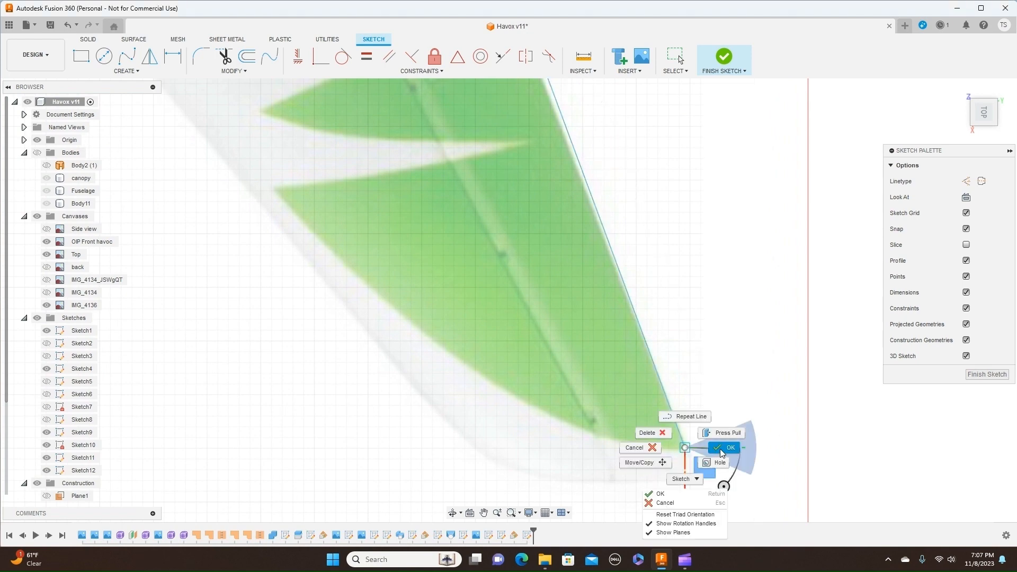
{"action": "left_click", "coordinate": [720, 476]}
{"action": "scroll", "coordinate": [727, 444], "scroll_direction": "down", "scroll_amount": 2}
{"action": "scroll", "coordinate": [729, 444], "scroll_direction": "down", "scroll_amount": 2}
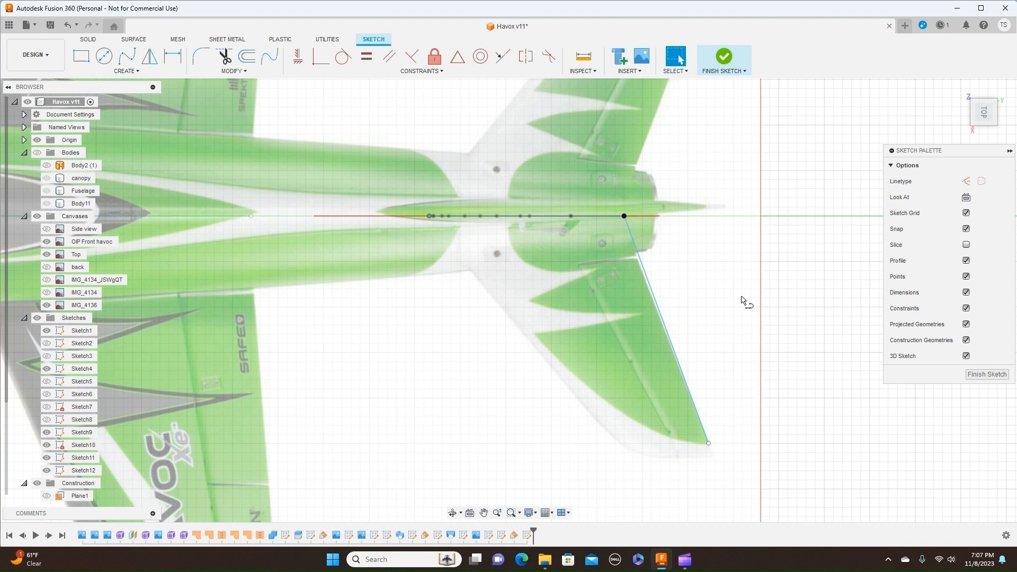
Step: Draw a line about 326 mm long from the airfoil's front end along the stabilizer's leading edge, ending level with the trailing-edge line
{"action": "key", "text": "l"}
{"action": "left_click", "coordinate": [429, 217]}
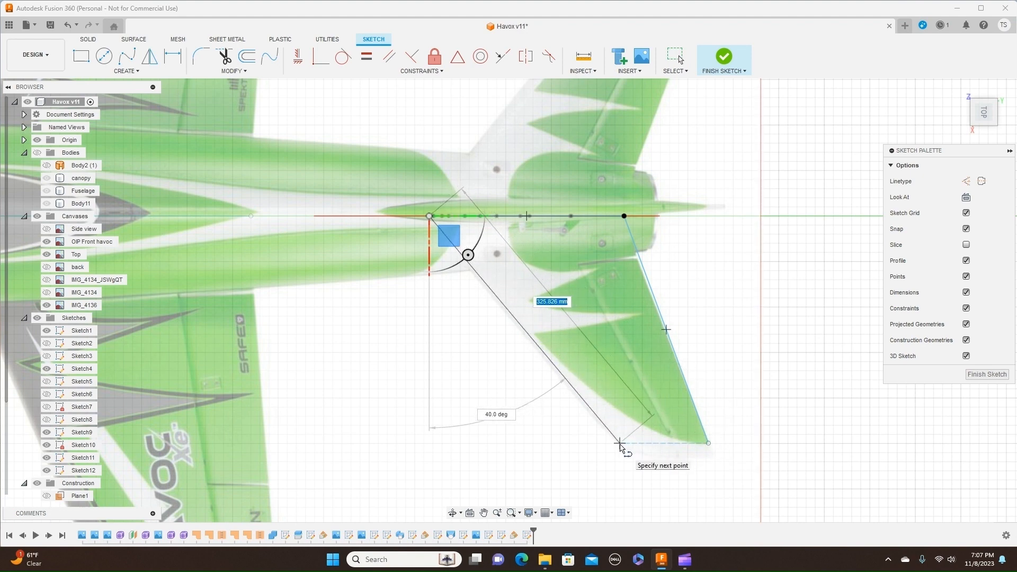
{"action": "left_click", "coordinate": [620, 445]}
{"action": "right_click", "coordinate": [647, 462]}
{"action": "left_click", "coordinate": [653, 449]}
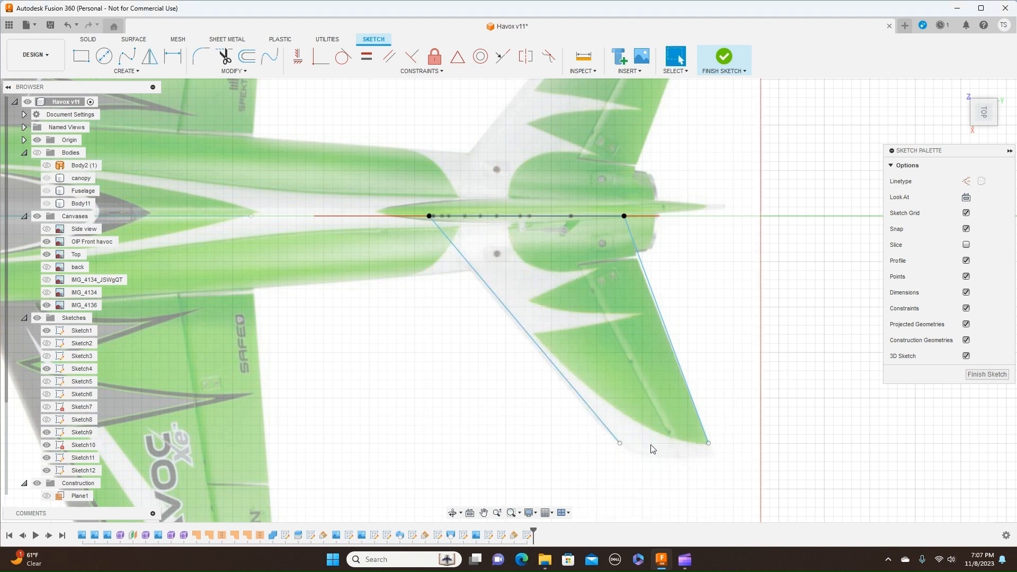
Step: Hide all reference canvases and finish the stabilizer outline sketch
{"action": "mouse_move", "coordinate": [985, 114]}
{"action": "left_mouse_down"}
{"action": "mouse_move", "coordinate": [1001, 96]}
{"action": "mouse_move", "coordinate": [1006, 106]}
{"action": "left_mouse_up"}
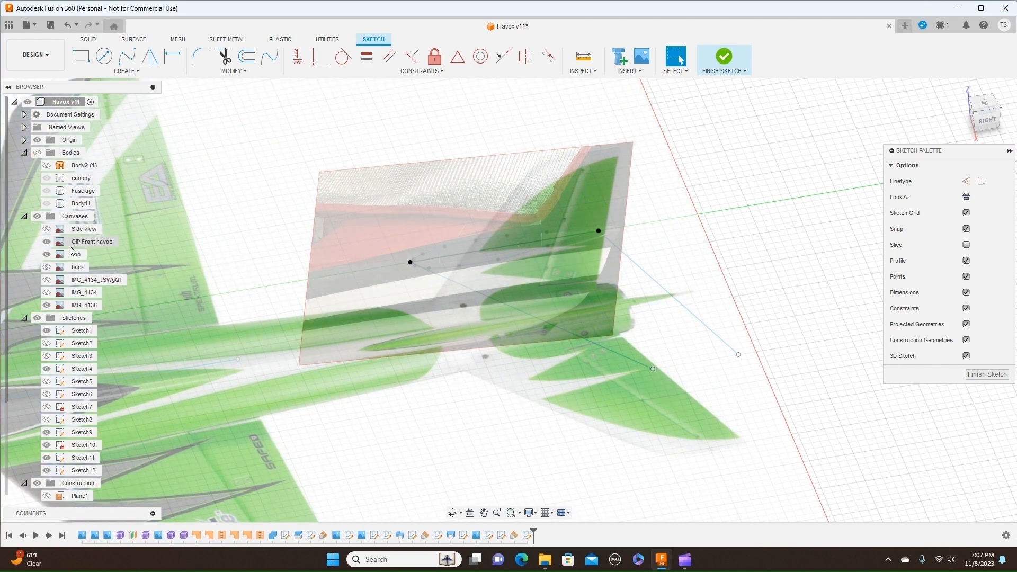
{"action": "left_click", "coordinate": [37, 216]}
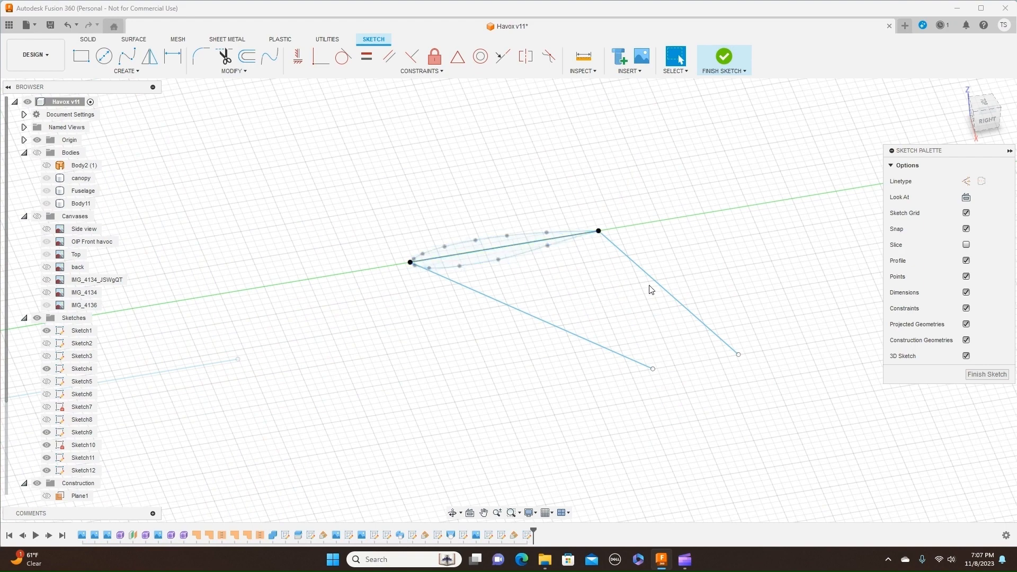
{"action": "left_click", "coordinate": [742, 71]}
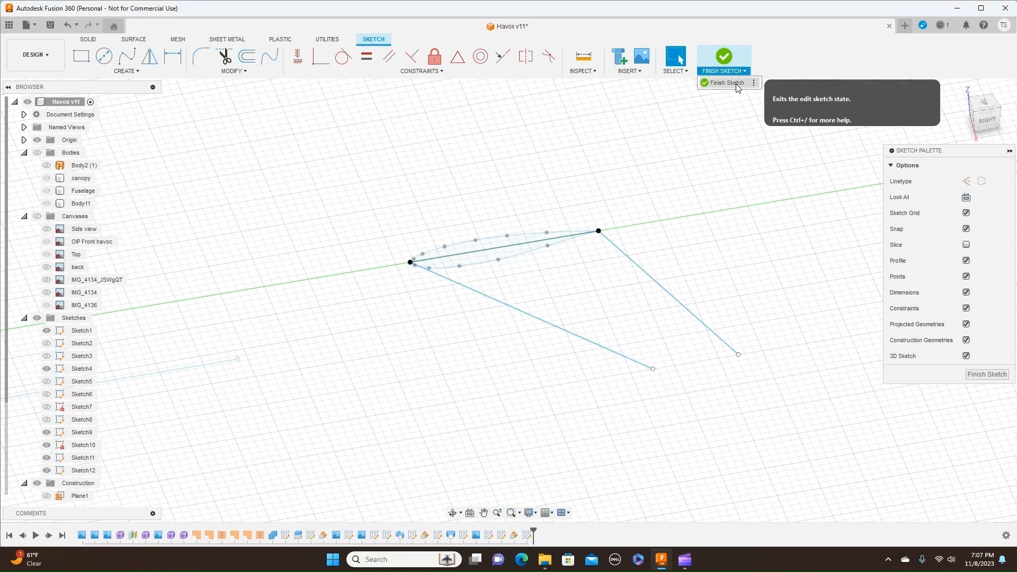
{"action": "left_click", "coordinate": [738, 87]}
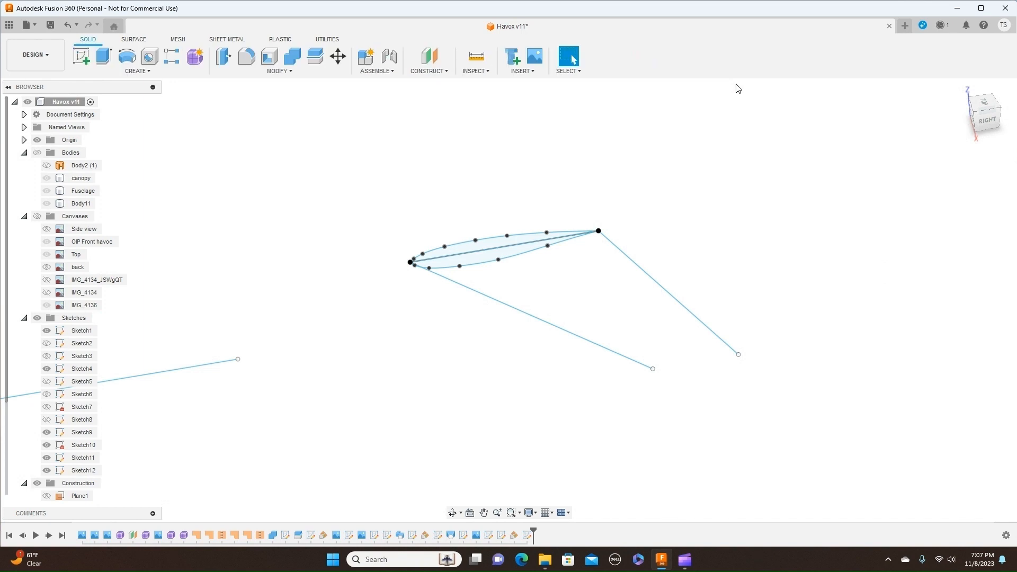
Step: Set up a Path + Guide Rail sweep of both airfoil profiles, using the leading-edge line as path and the trailing-edge line as guide rail
{"action": "left_click", "coordinate": [152, 71]}
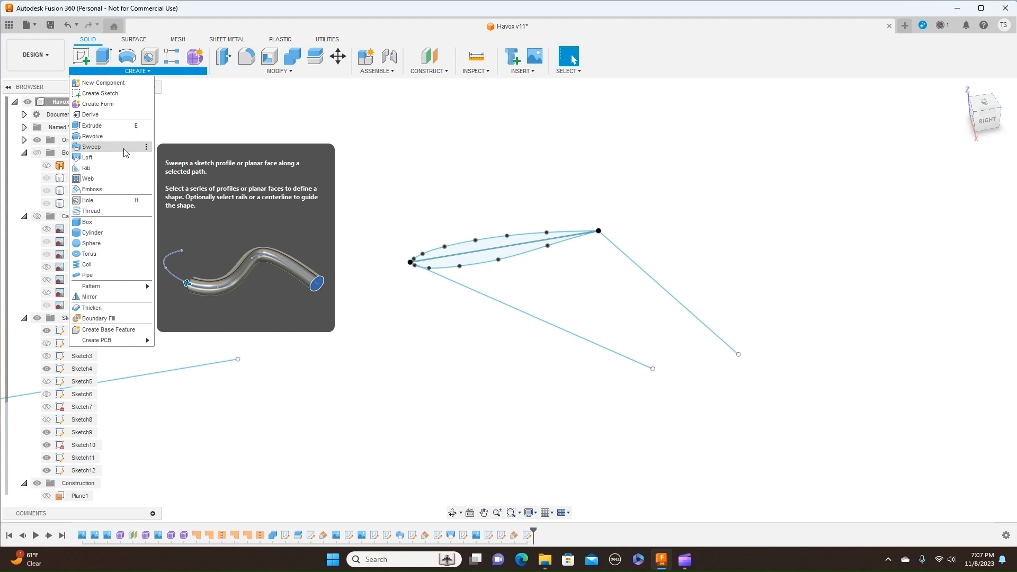
{"action": "left_click", "coordinate": [125, 153]}
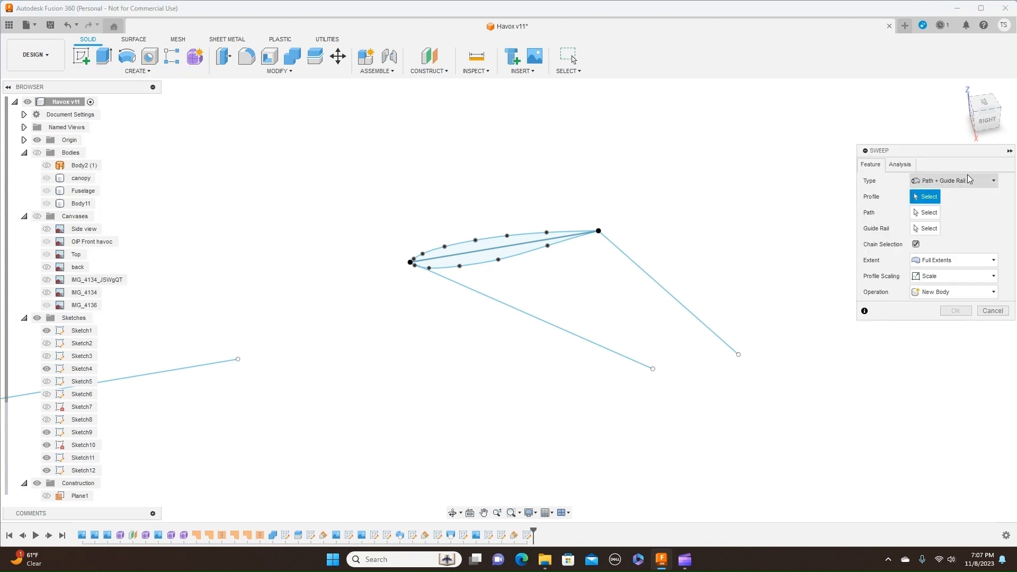
{"action": "left_click", "coordinate": [986, 181]}
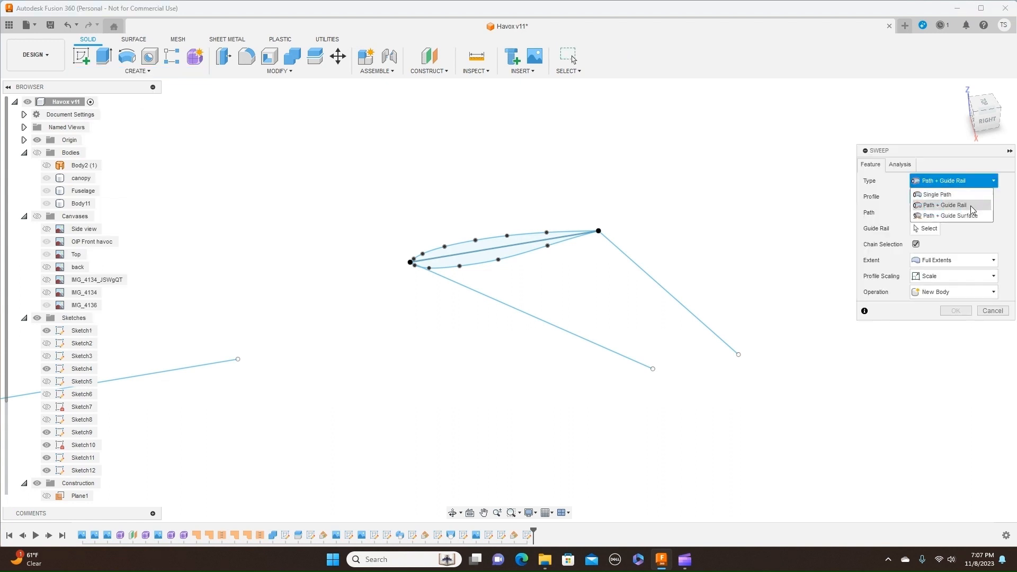
{"action": "left_click", "coordinate": [973, 211]}
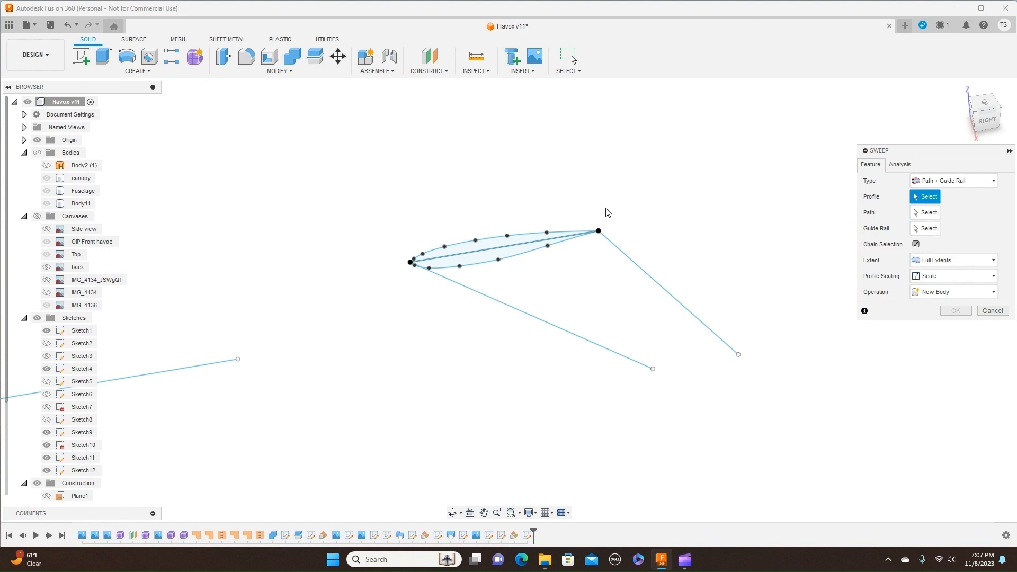
{"action": "left_click", "coordinate": [493, 244]}
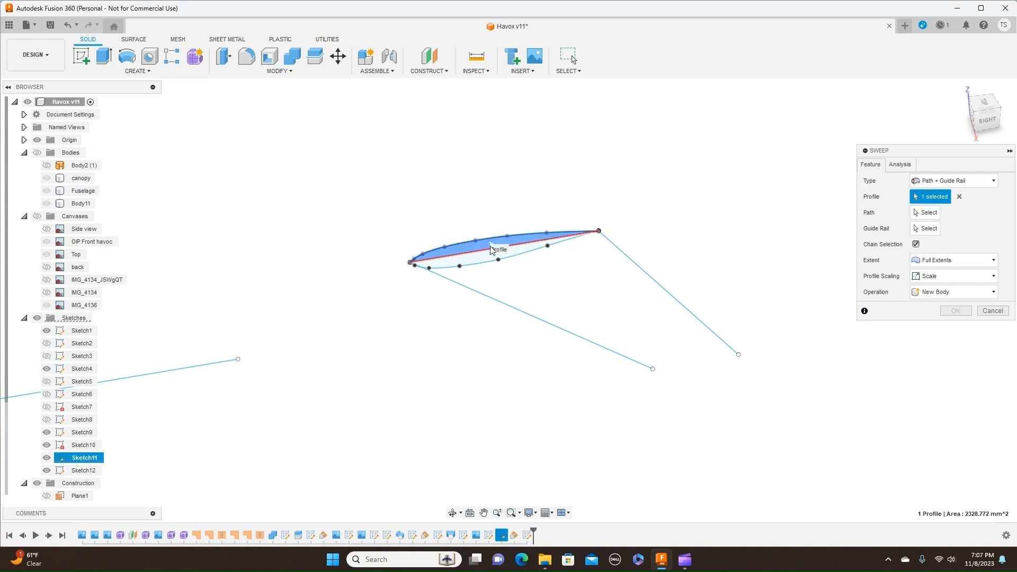
{"action": "left_click", "coordinate": [479, 260]}
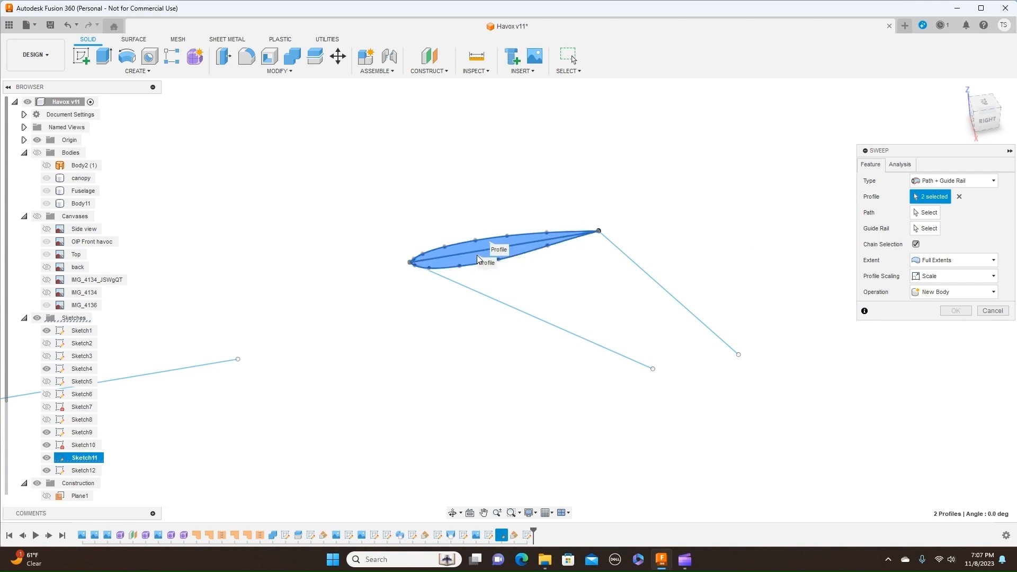
{"action": "left_click", "coordinate": [925, 213]}
{"action": "left_click", "coordinate": [502, 300]}
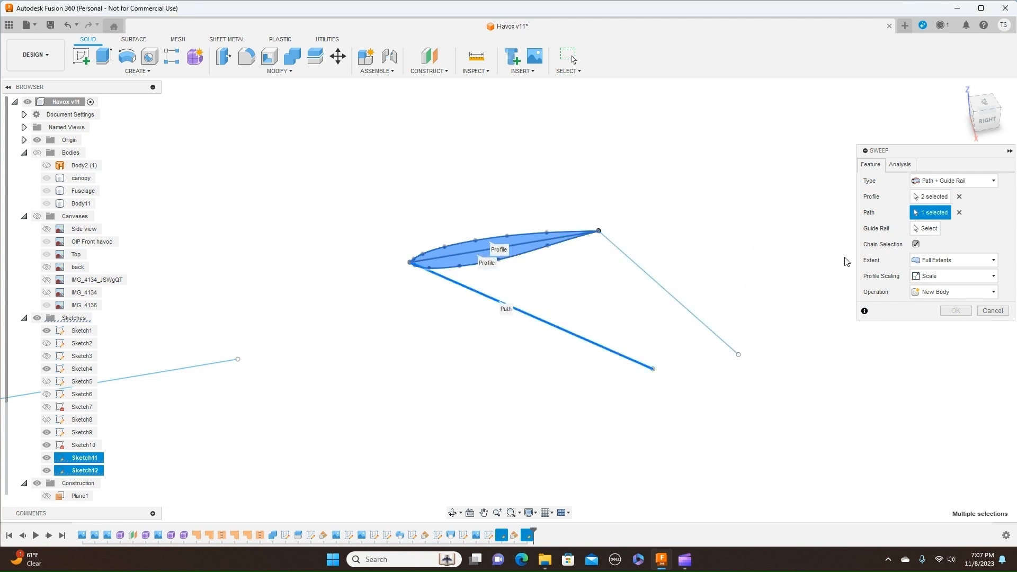
{"action": "left_click", "coordinate": [929, 231]}
{"action": "left_click", "coordinate": [657, 280]}
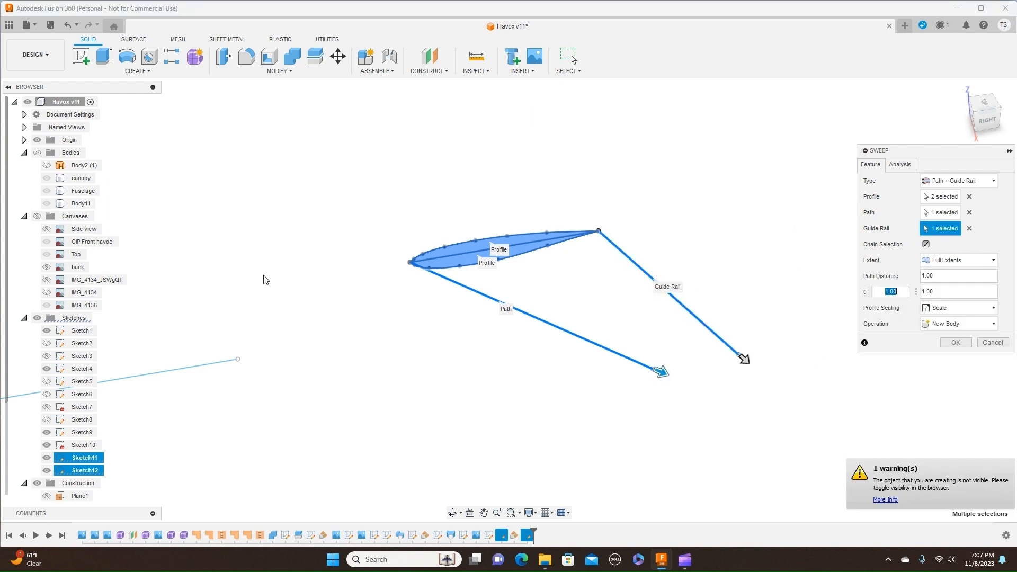
Step: Show the bodies, set the sweep operation to New Body and complete the stabilizer sweep
{"action": "left_click", "coordinate": [38, 154]}
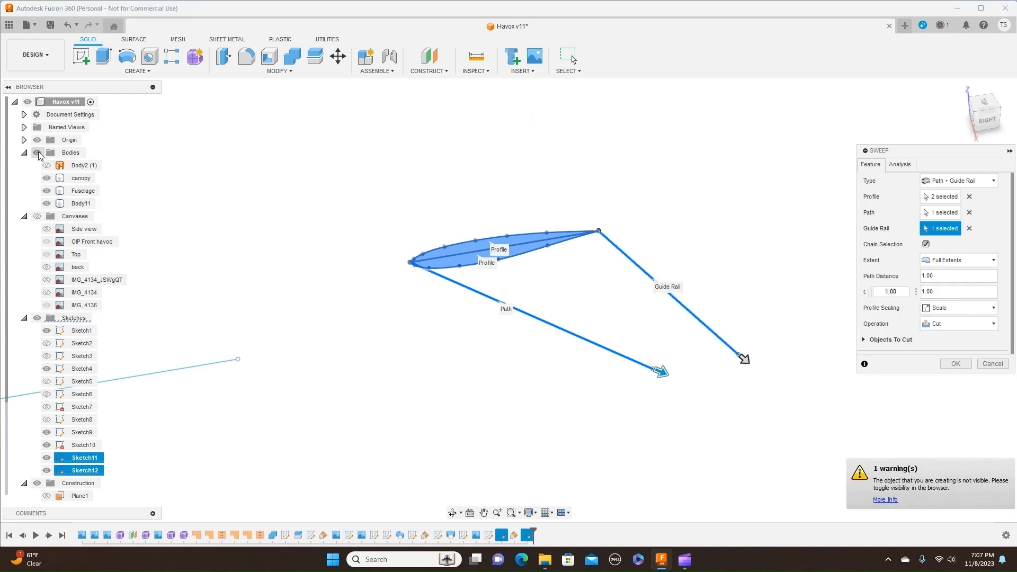
{"action": "left_click", "coordinate": [984, 327]}
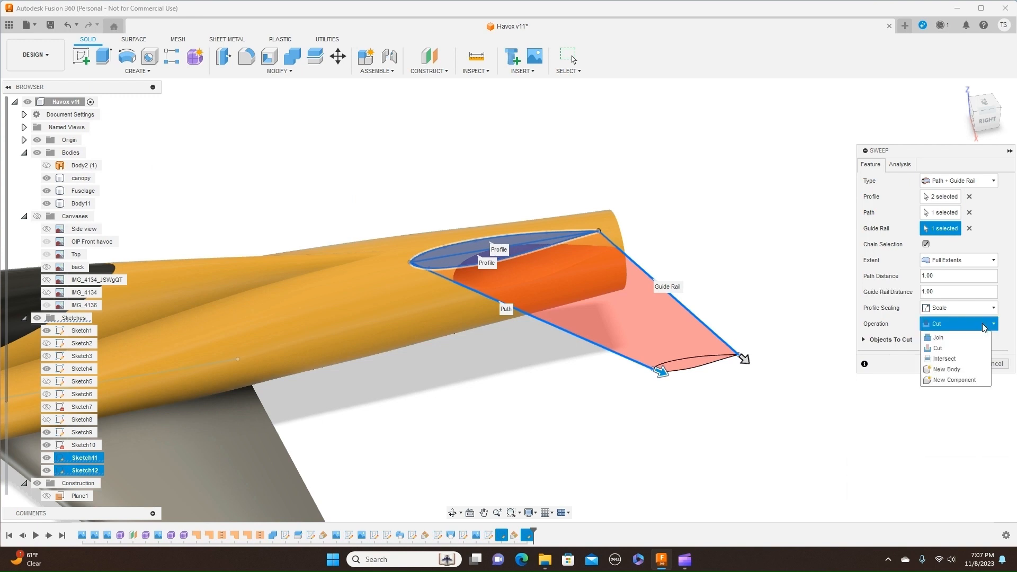
{"action": "left_click", "coordinate": [967, 369]}
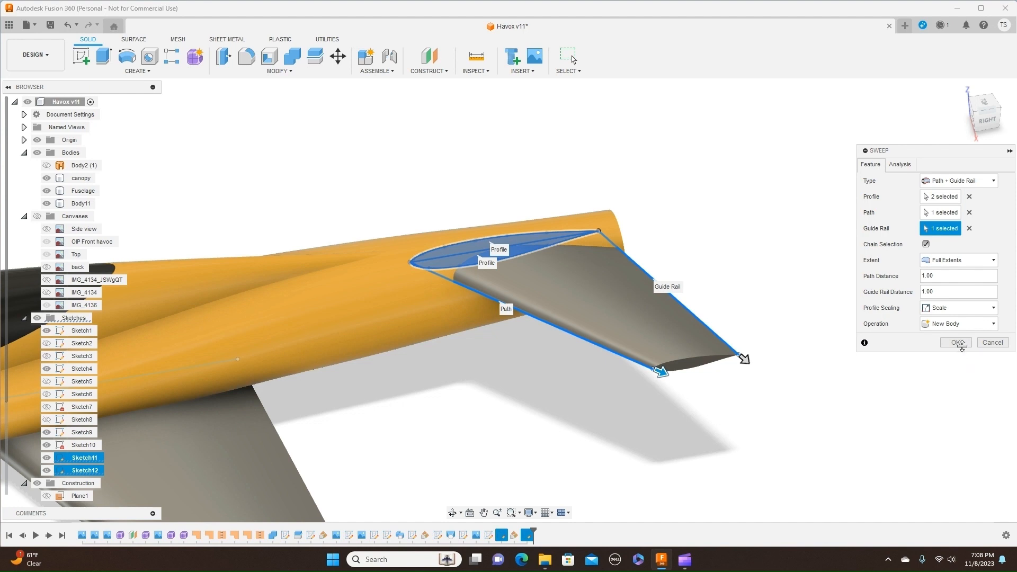
{"action": "left_click", "coordinate": [957, 343]}
Step: Save the design with the version description "User Saved" and hide all sketches
{"action": "scroll", "coordinate": [1008, 329], "scroll_direction": "down", "scroll_amount": 5}
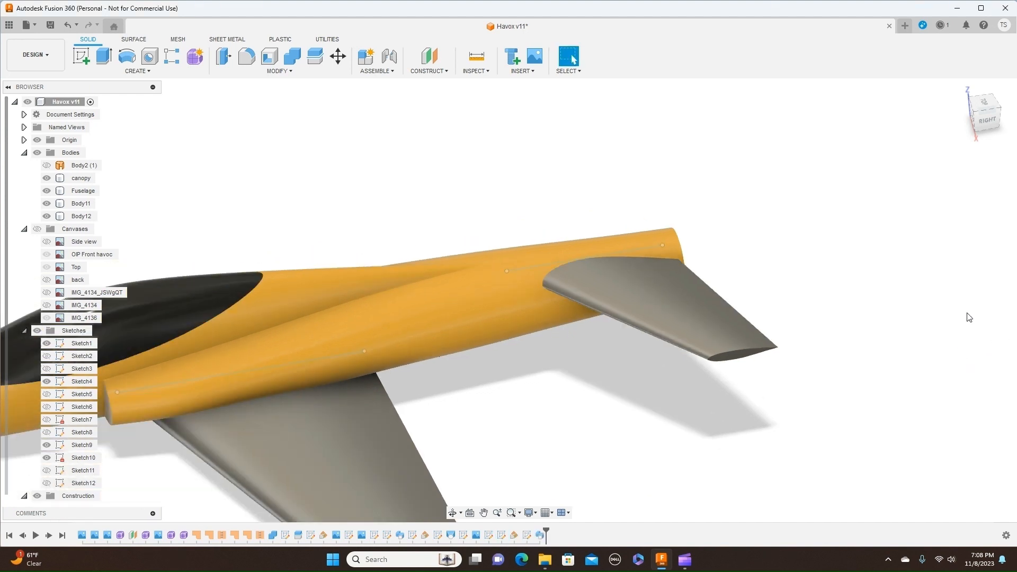
{"action": "left_click", "coordinate": [984, 122]}
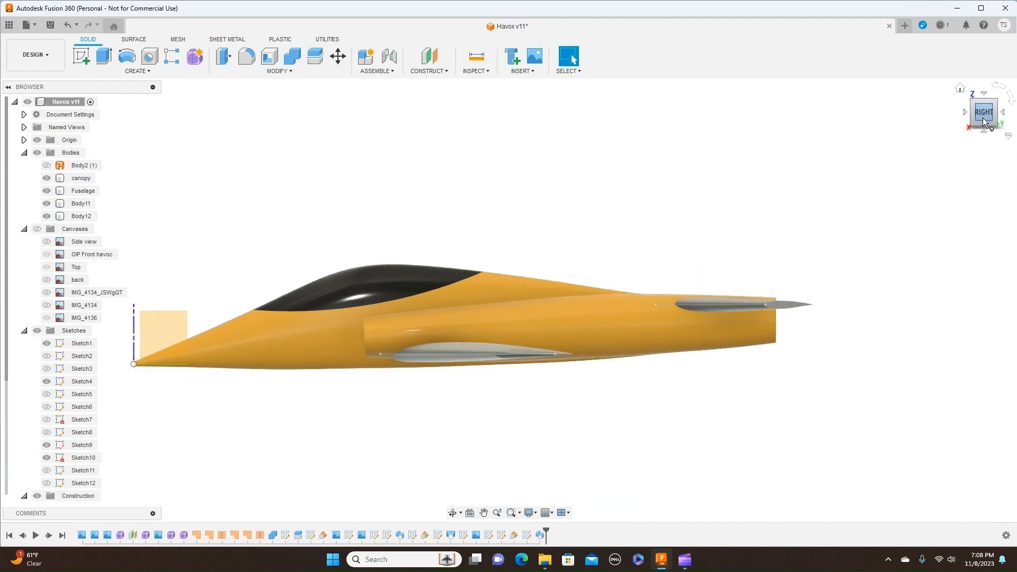
{"action": "left_click", "coordinate": [974, 118]}
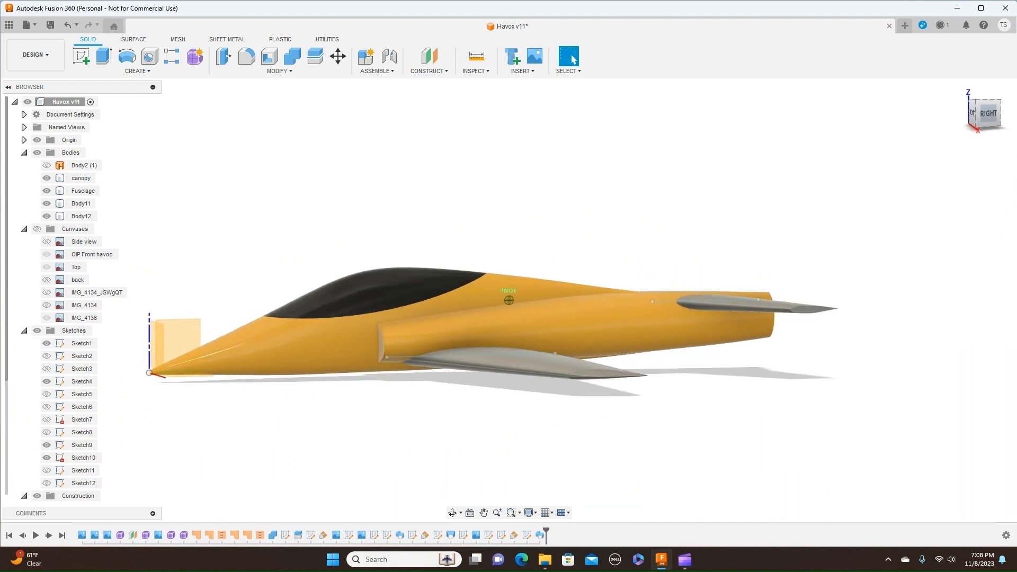
{"action": "left_click_drag", "start_coordinate": [975, 117], "coordinate": [938, 116]}
{"action": "middle_click_drag", "start_coordinate": [509, 300], "coordinate": [803, 130], "text": "shift"}
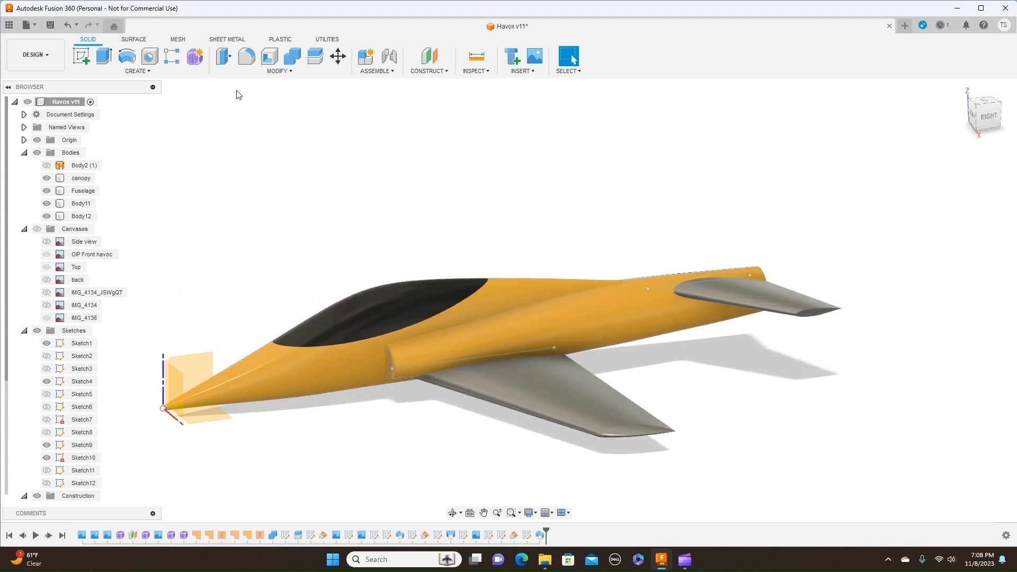
{"action": "left_click", "coordinate": [50, 26]}
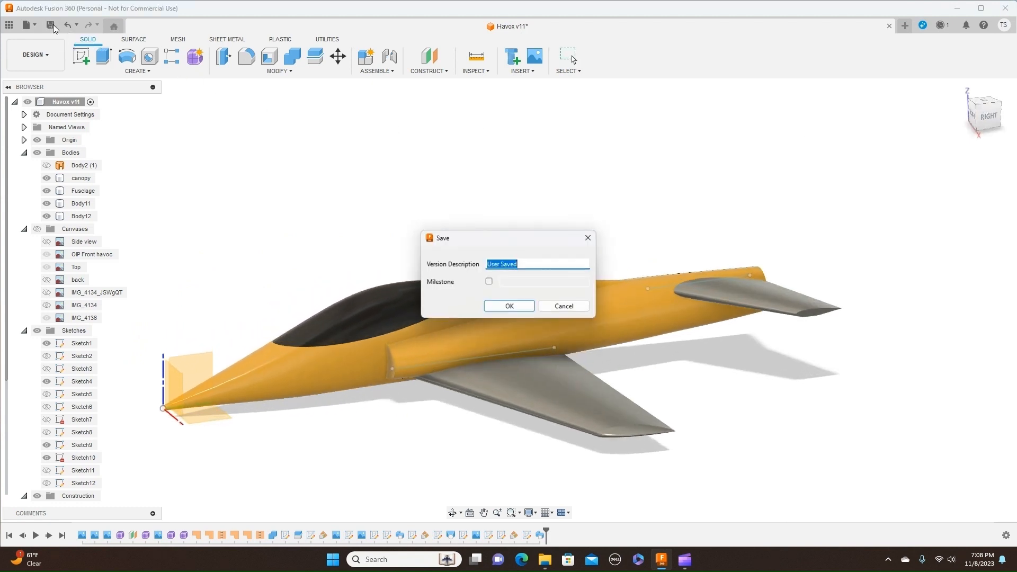
{"action": "left_click", "coordinate": [510, 307]}
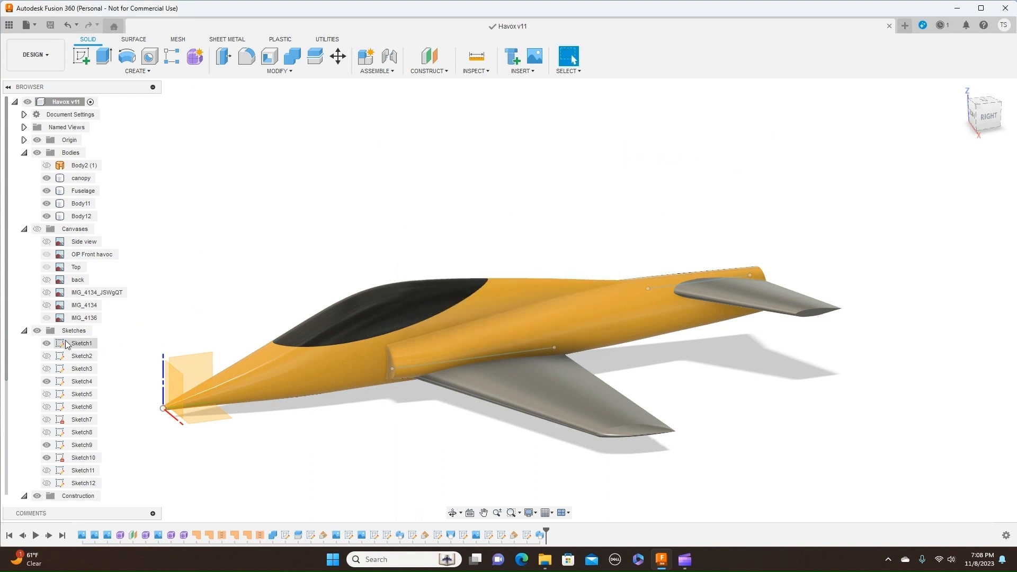
{"action": "left_click", "coordinate": [37, 331]}
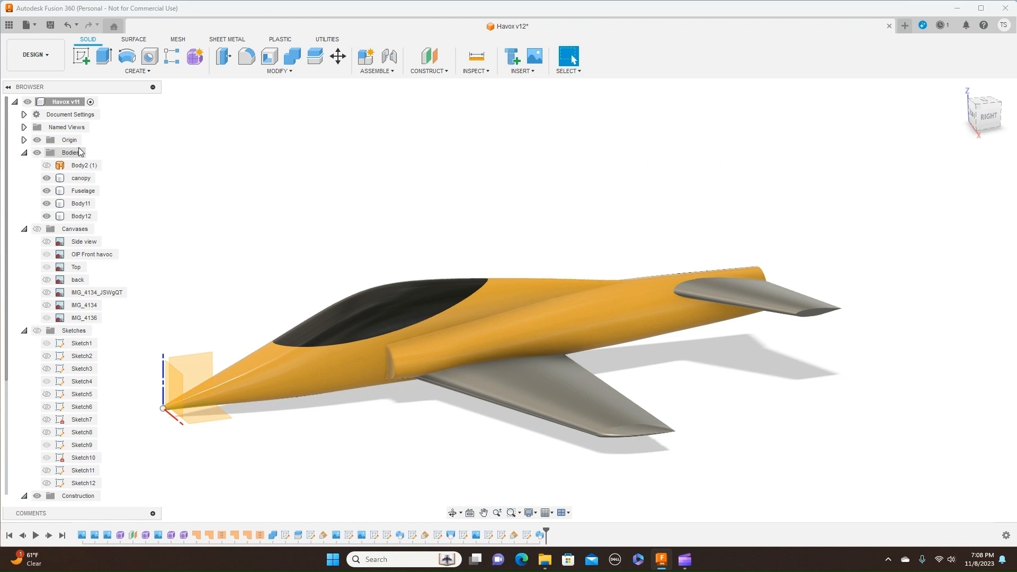
Step: Hide the origin and examine the main wing's rounded tip from above
{"action": "left_click", "coordinate": [37, 140]}
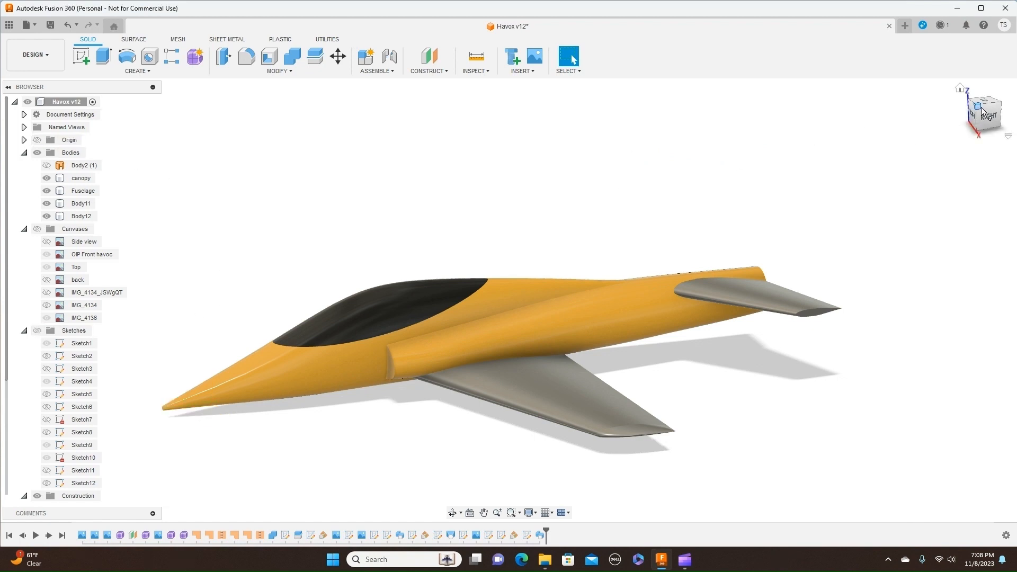
{"action": "mouse_move", "coordinate": [510, 300]}
{"action": "middle_mouse_down", "text": "shift"}
{"action": "mouse_move", "coordinate": [477, 366]}
{"action": "mouse_move", "coordinate": [483, 275]}
{"action": "mouse_move", "coordinate": [583, 284]}
{"action": "mouse_move", "coordinate": [582, 297]}
{"action": "mouse_move", "coordinate": [689, 265]}
{"action": "mouse_move", "coordinate": [901, 170]}
{"action": "mouse_move", "coordinate": [984, 108]}
{"action": "middle_mouse_up", "text": "shift"}
{"action": "middle_click_drag", "start_coordinate": [952, 149], "coordinate": [870, 170], "text": "shift"}
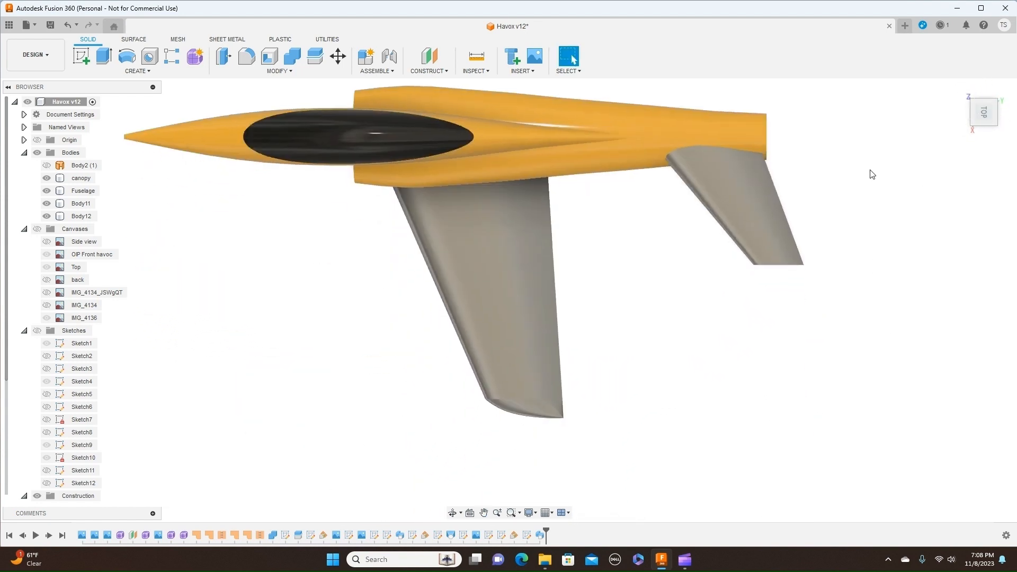
{"action": "left_click", "coordinate": [532, 405]}
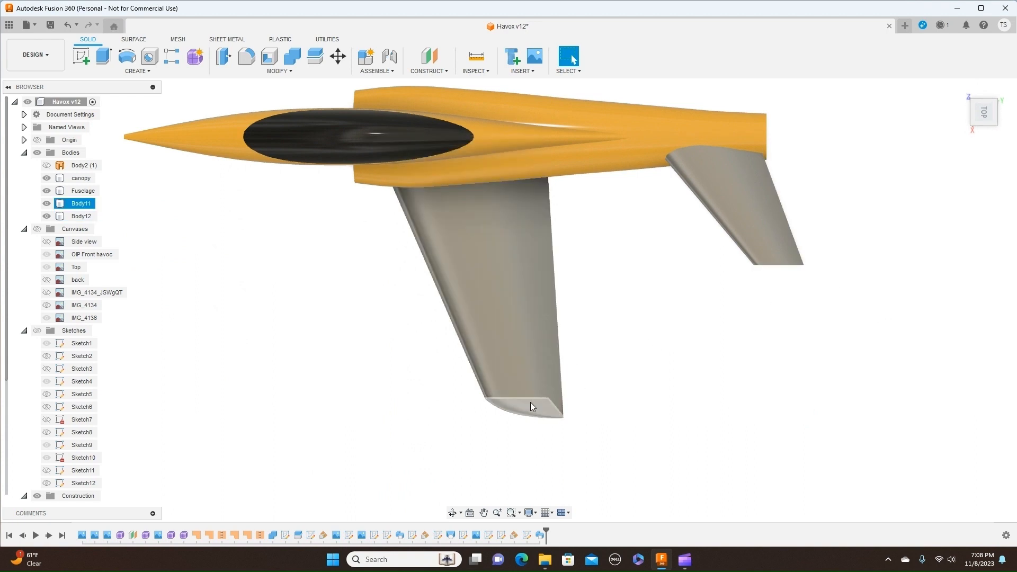
{"action": "left_click", "coordinate": [608, 412]}
Step: Start a new sketch on the flat end face of the horizontal stabilizer's tip
{"action": "left_click_drag", "start_coordinate": [985, 129], "coordinate": [911, 237]}
{"action": "scroll", "coordinate": [911, 237], "scroll_direction": "up", "scroll_amount": 3}
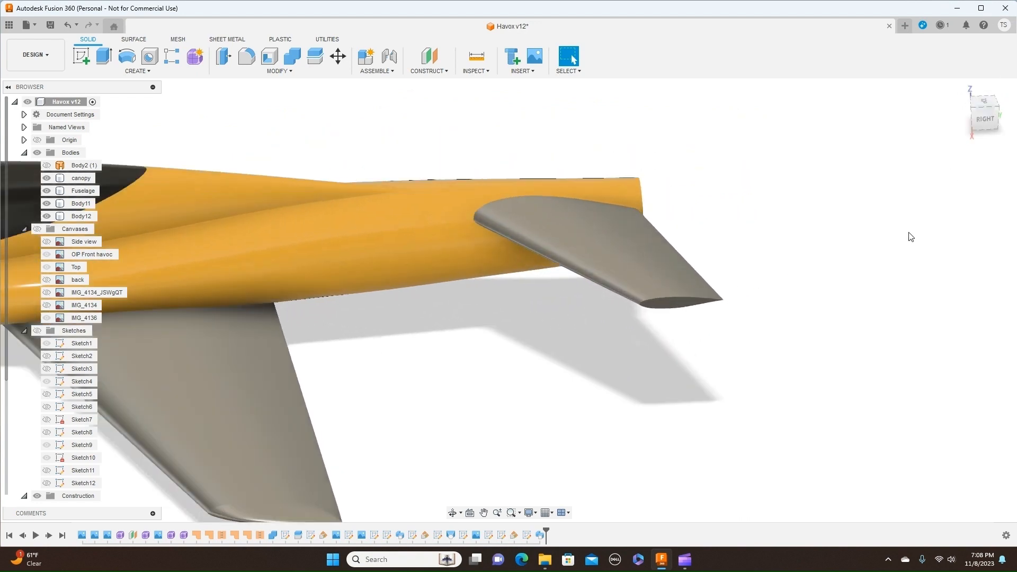
{"action": "left_click", "coordinate": [986, 119]}
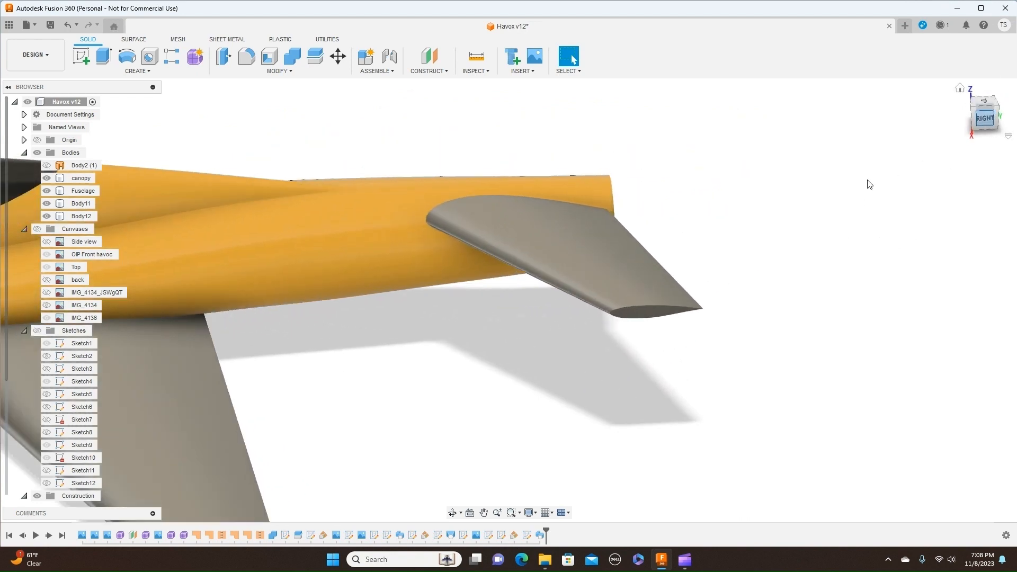
{"action": "scroll", "coordinate": [773, 288], "scroll_direction": "up", "scroll_amount": 2}
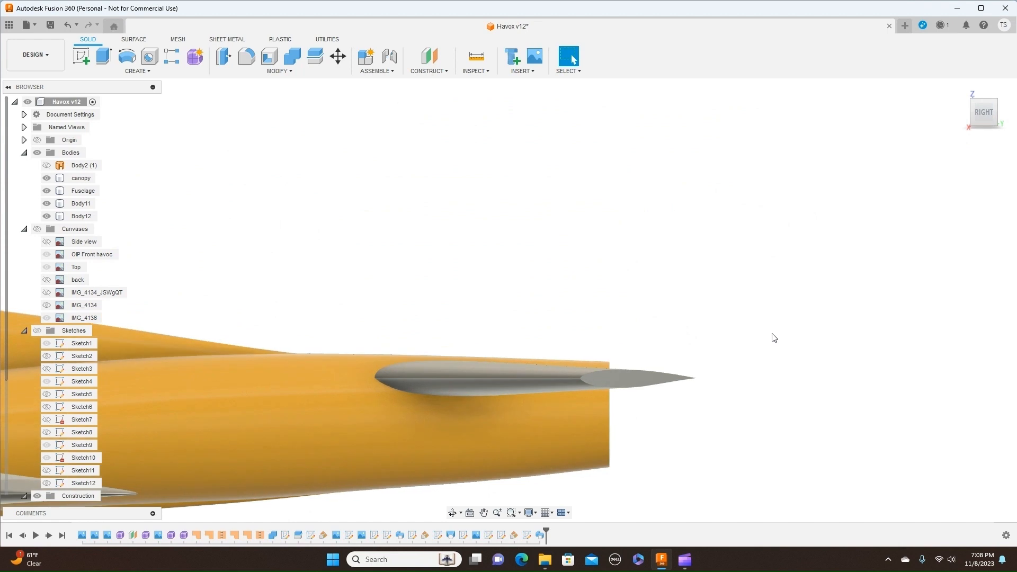
{"action": "middle_click_drag", "start_coordinate": [770, 338], "coordinate": [833, 247]}
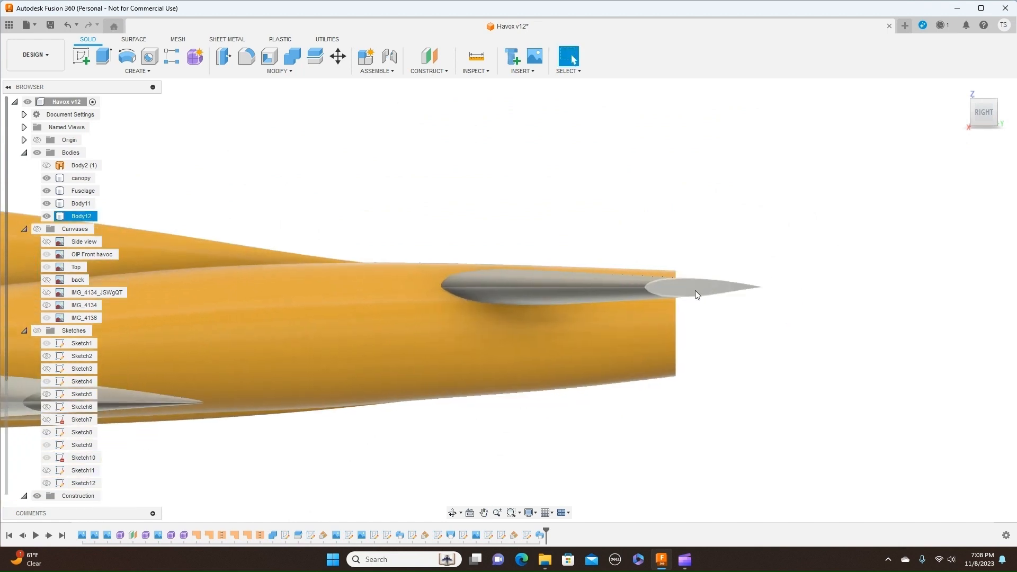
{"action": "left_click", "coordinate": [82, 56]}
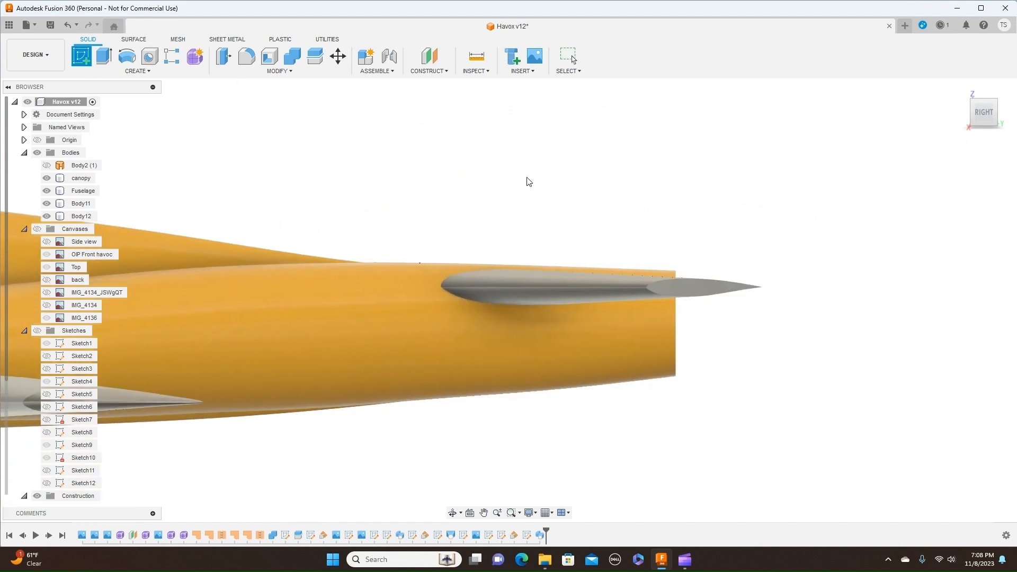
{"action": "left_click", "coordinate": [675, 287]}
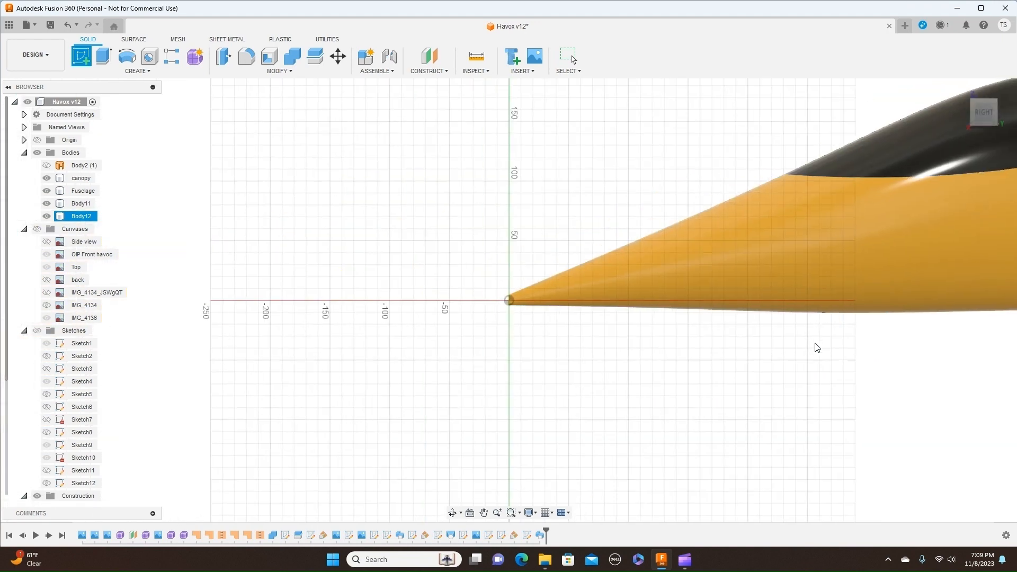
{"action": "scroll", "coordinate": [795, 370], "scroll_direction": "up", "scroll_amount": 5}
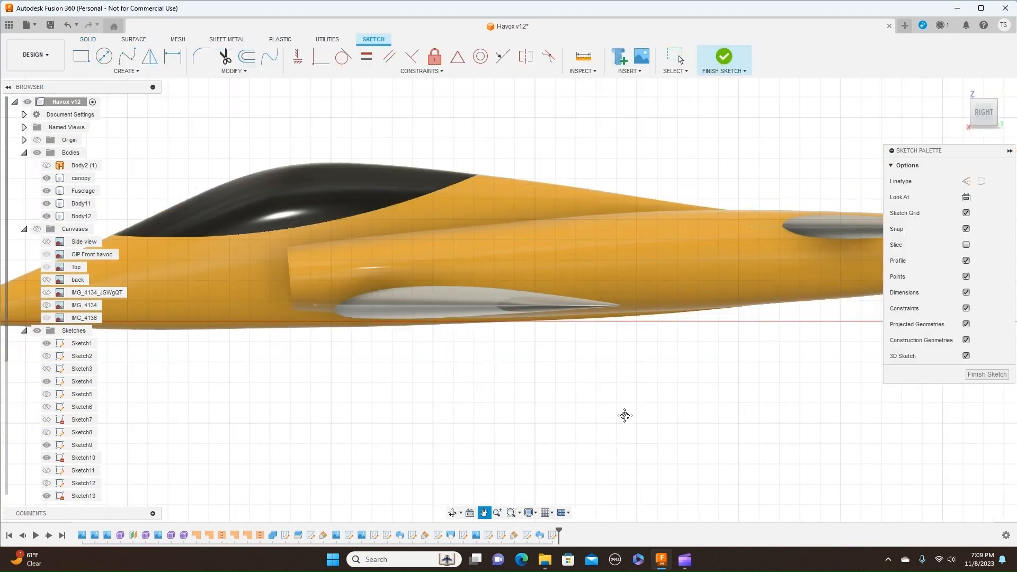
{"action": "scroll", "coordinate": [761, 404], "scroll_direction": "right", "scroll_amount": 10}
{"action": "middle_click_drag", "start_coordinate": [795, 314], "coordinate": [695, 426]}
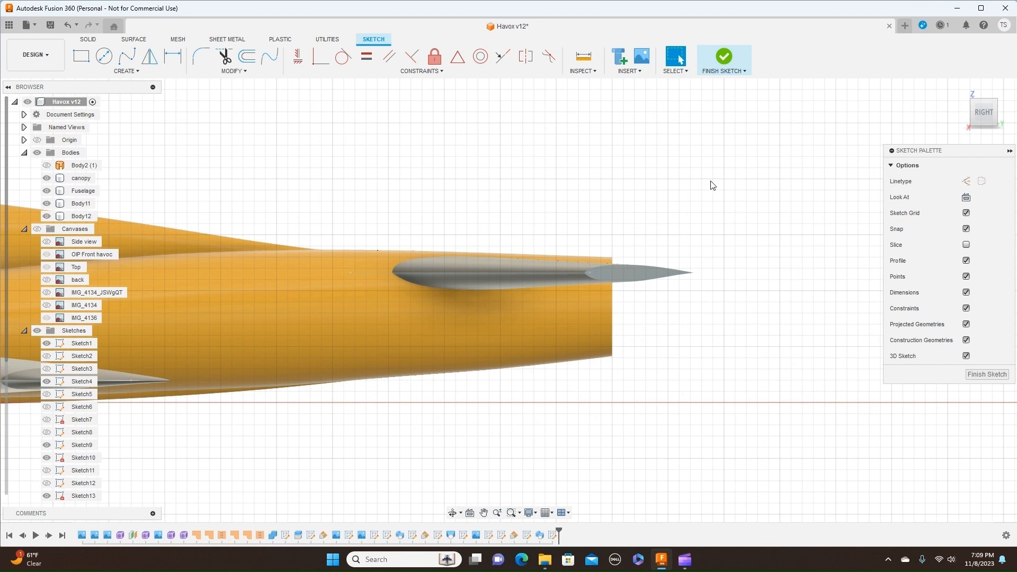
Step: Project the stabilizer's airfoil-shaped tip face into the sketch with Projection Link enabled
{"action": "key", "text": "p"}
{"action": "left_click", "coordinate": [630, 272]}
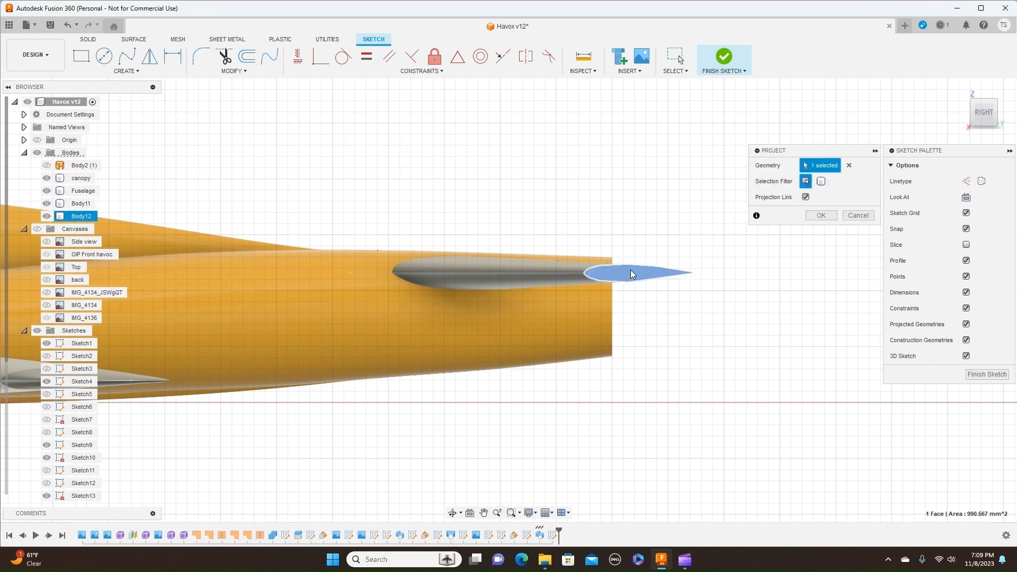
{"action": "scroll", "coordinate": [698, 264], "scroll_direction": "up", "scroll_amount": 3}
{"action": "scroll", "coordinate": [699, 264], "scroll_direction": "up", "scroll_amount": 2}
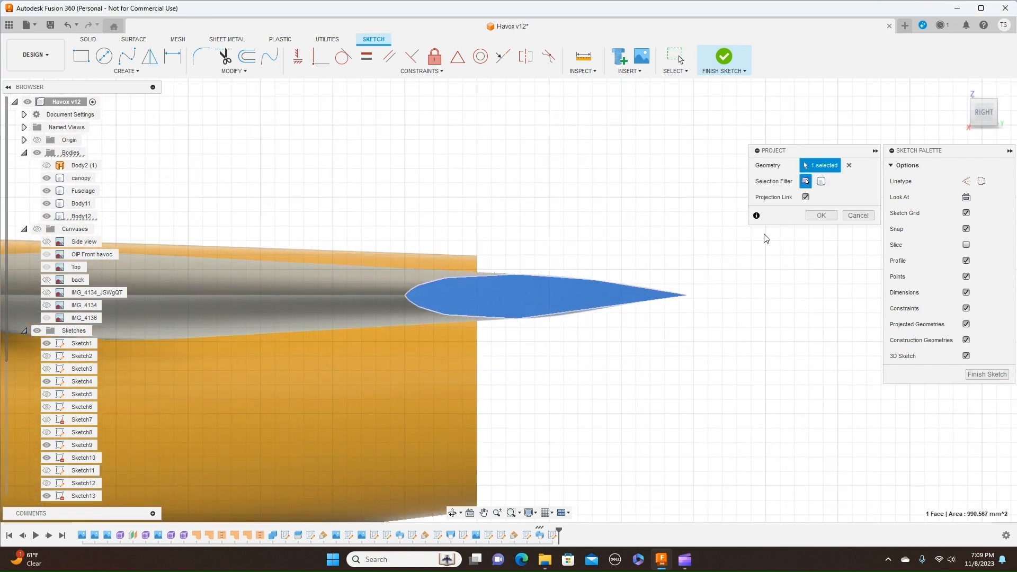
{"action": "left_click", "coordinate": [821, 216]}
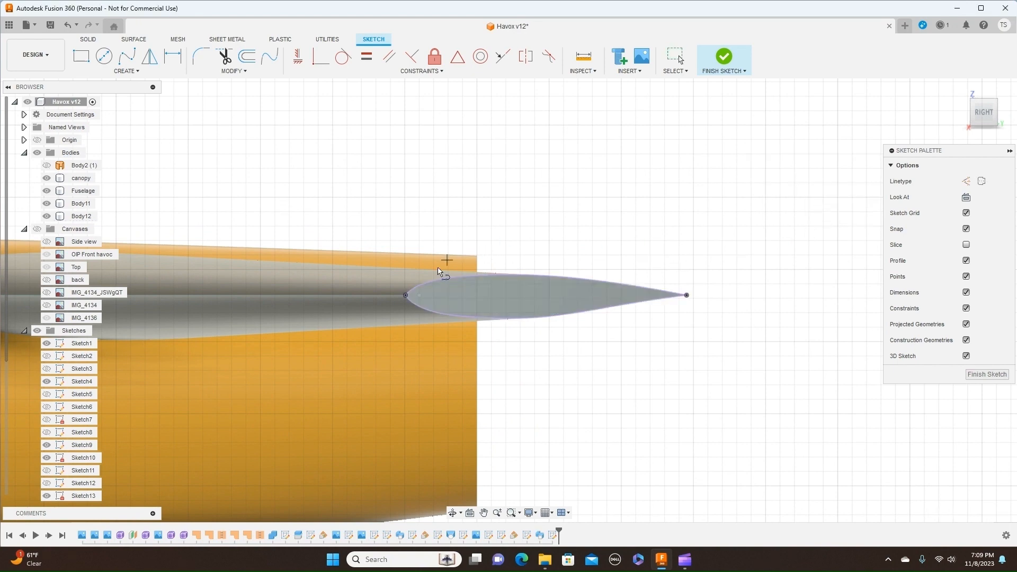
Step: Draw a chord line from the leading point to the trailing point of the projected airfoil and finish the sketch
{"action": "left_click", "coordinate": [405, 295]}
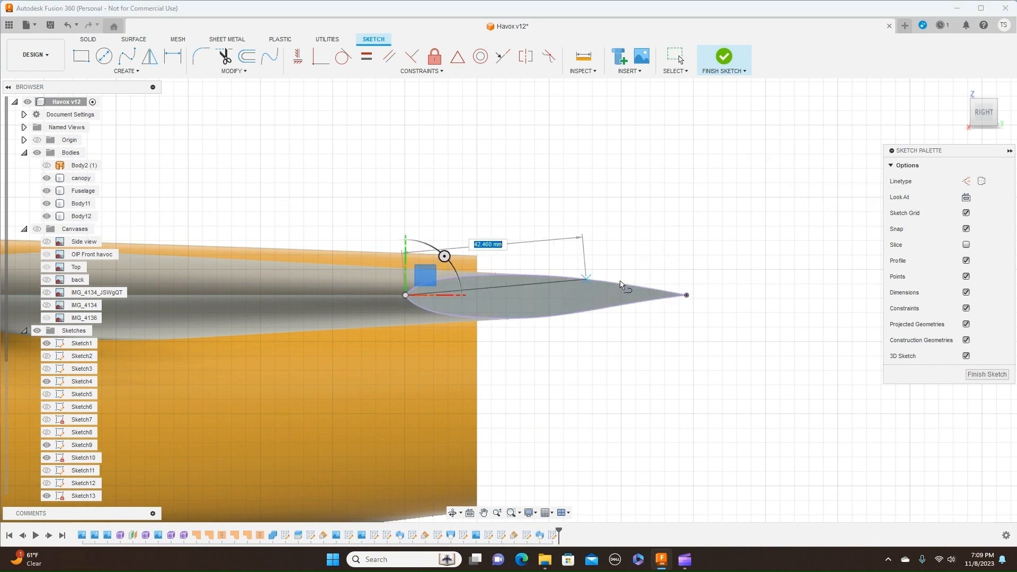
{"action": "left_click", "coordinate": [687, 295]}
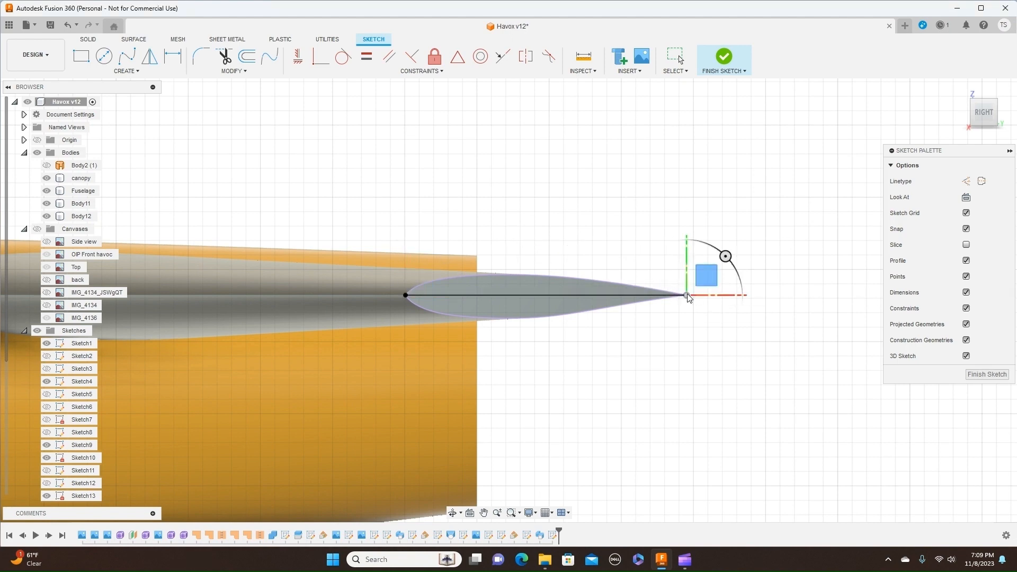
{"action": "right_click", "coordinate": [687, 295]}
{"action": "left_click", "coordinate": [730, 294]}
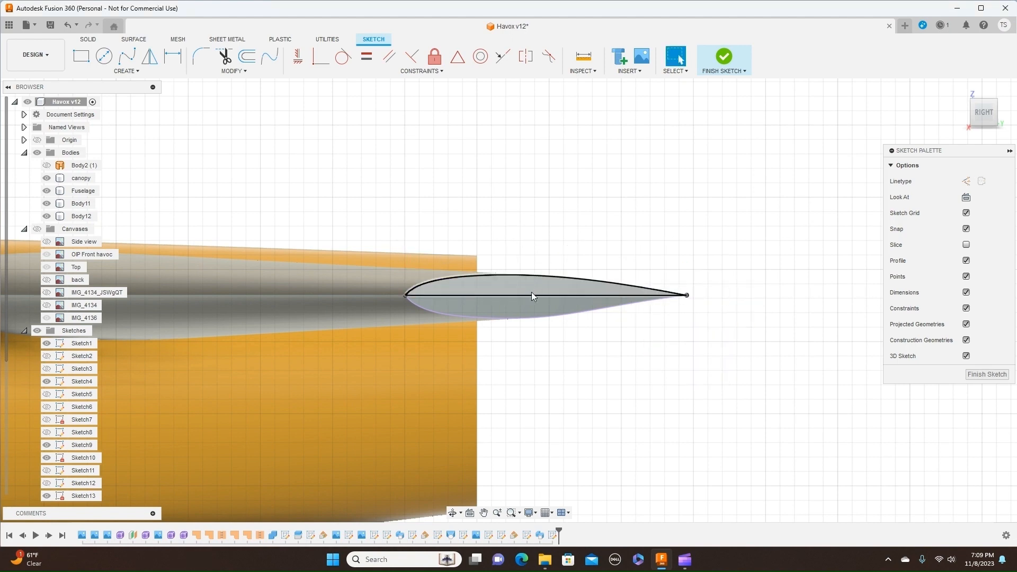
{"action": "mouse_move", "coordinate": [987, 113]}
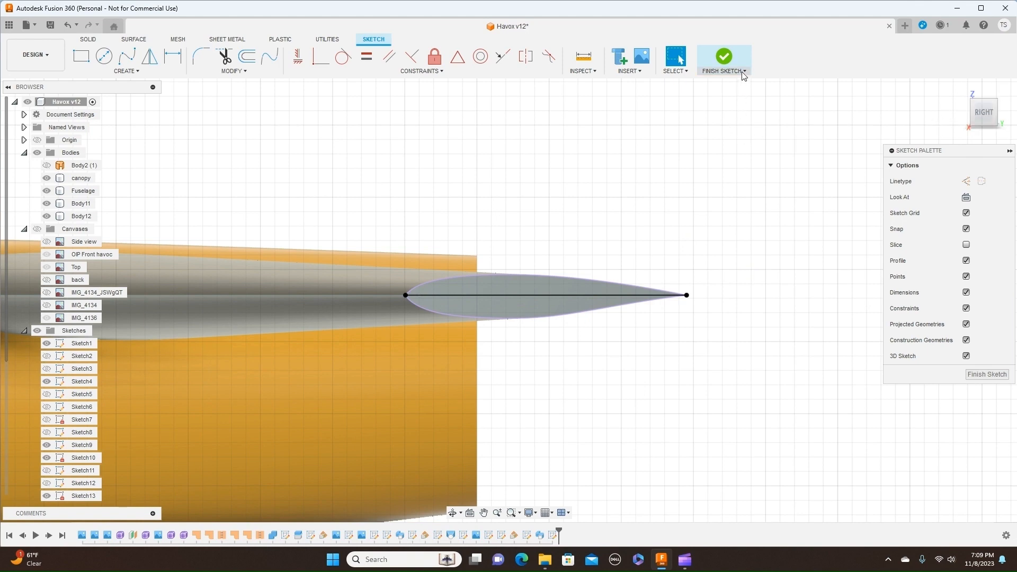
{"action": "left_click", "coordinate": [732, 84]}
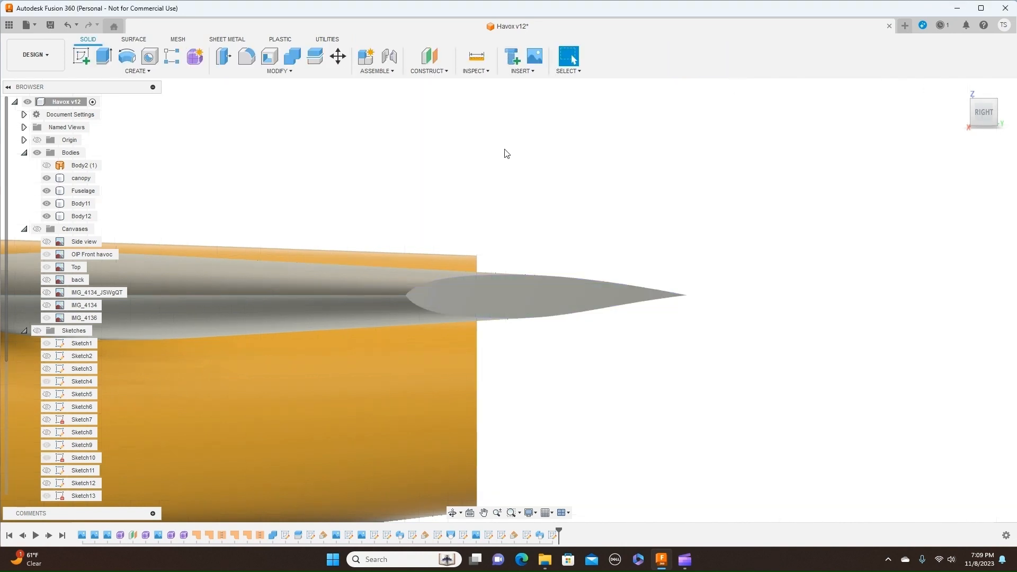
Step: Show the sketches and create a Plane at Angle through the chord line at the stabilizer tip
{"action": "left_click", "coordinate": [37, 331]}
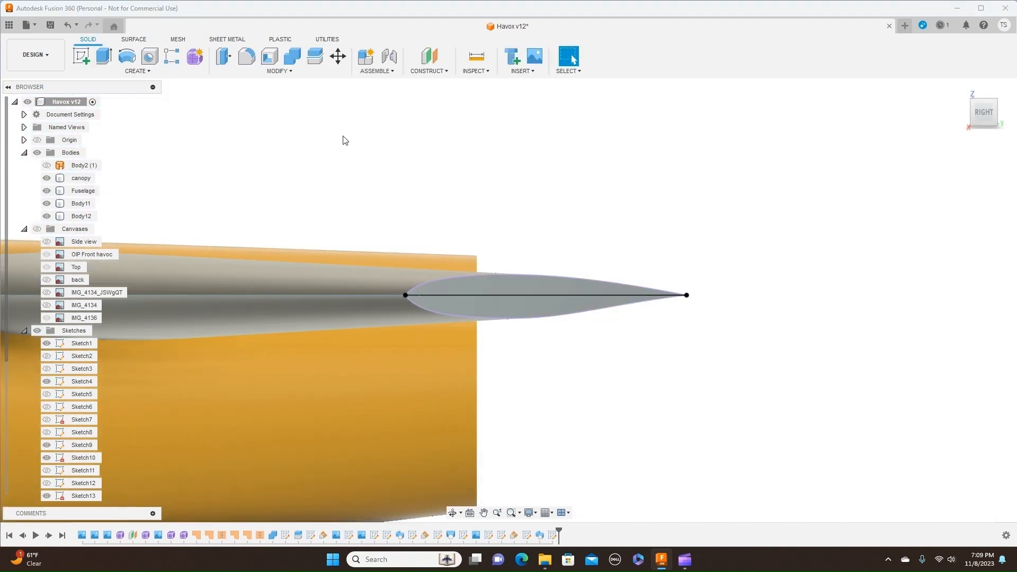
{"action": "left_click", "coordinate": [446, 72]}
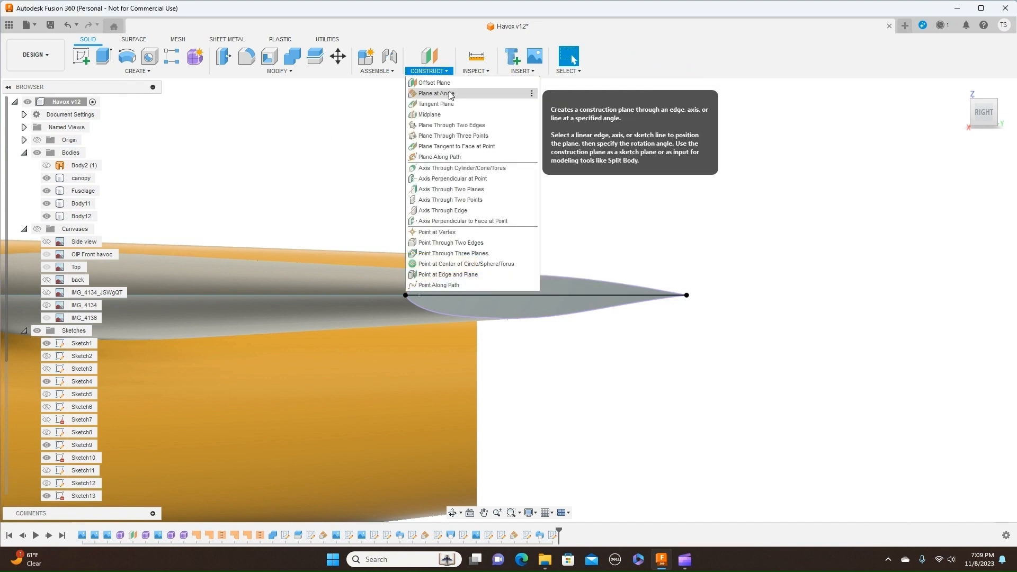
{"action": "left_click", "coordinate": [437, 94]}
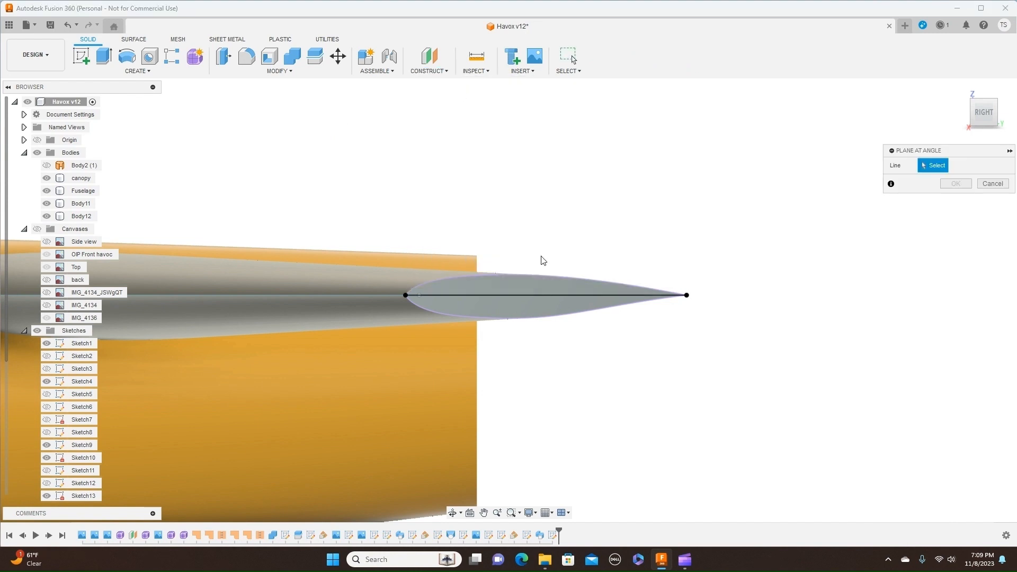
{"action": "left_click", "coordinate": [533, 301]}
{"action": "left_click", "coordinate": [946, 202]}
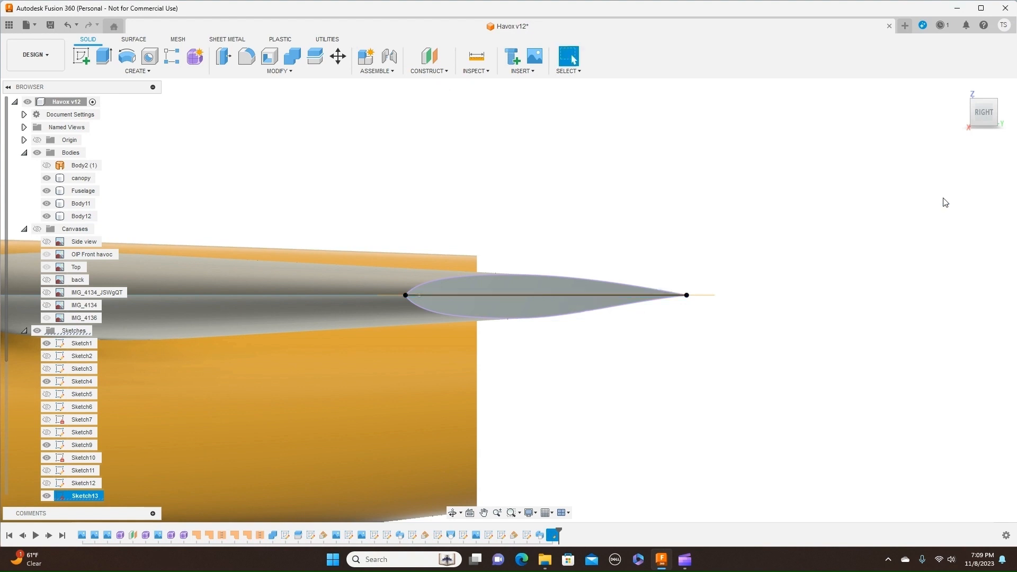
Step: Show the reference canvases and start a sketch on the construction plane through the stabilizer tip's chord line
{"action": "left_click", "coordinate": [985, 94]}
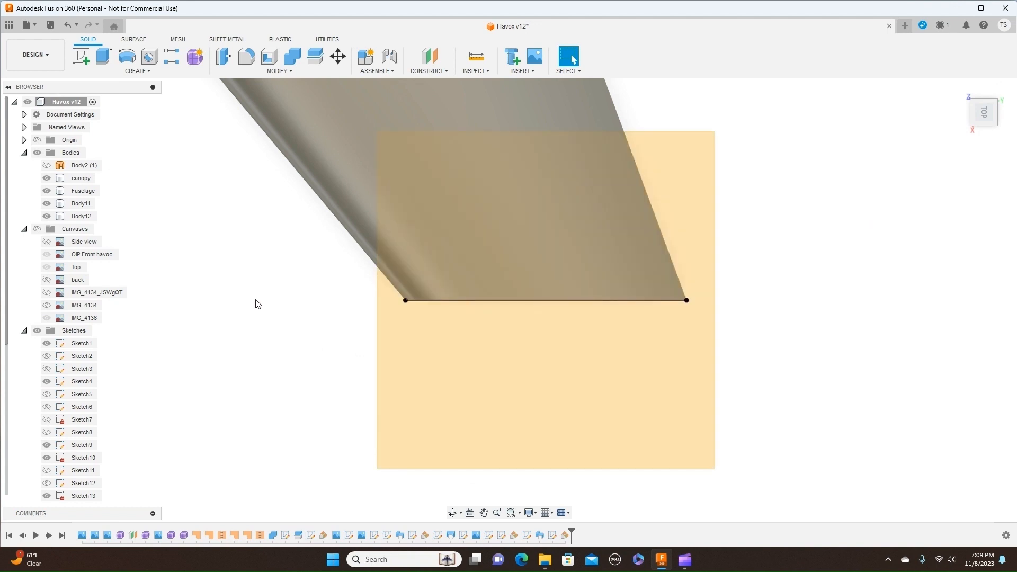
{"action": "left_click", "coordinate": [37, 229]}
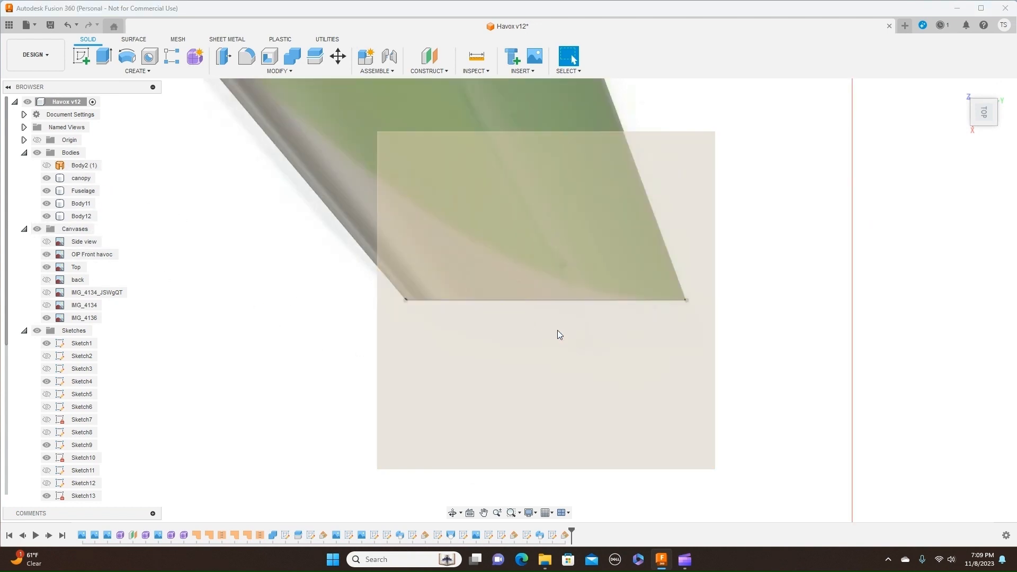
{"action": "scroll", "coordinate": [558, 329], "scroll_direction": "up", "scroll_amount": 1}
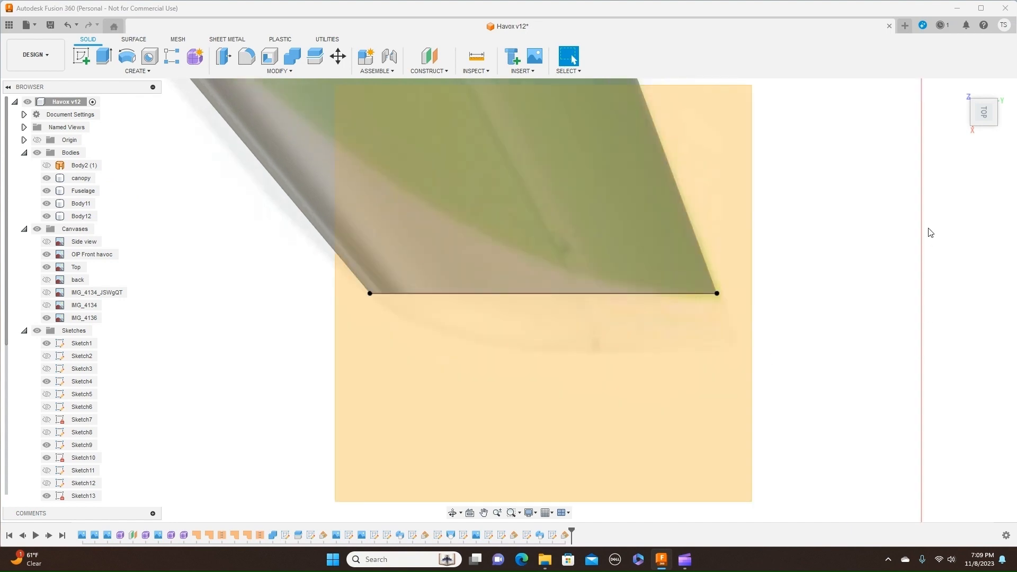
{"action": "mouse_move", "coordinate": [996, 132]}
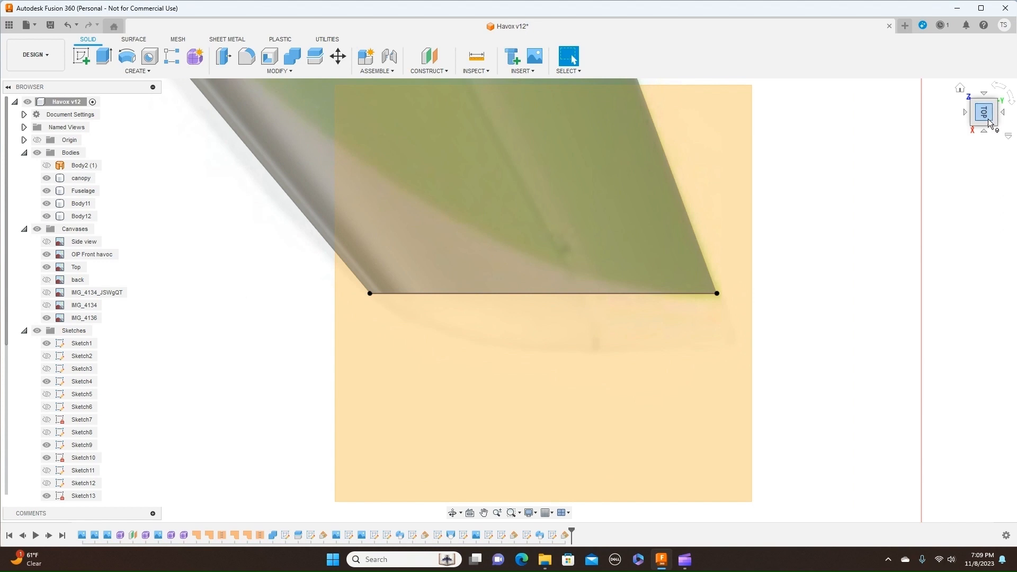
{"action": "left_click_drag", "start_coordinate": [986, 126], "coordinate": [983, 113]}
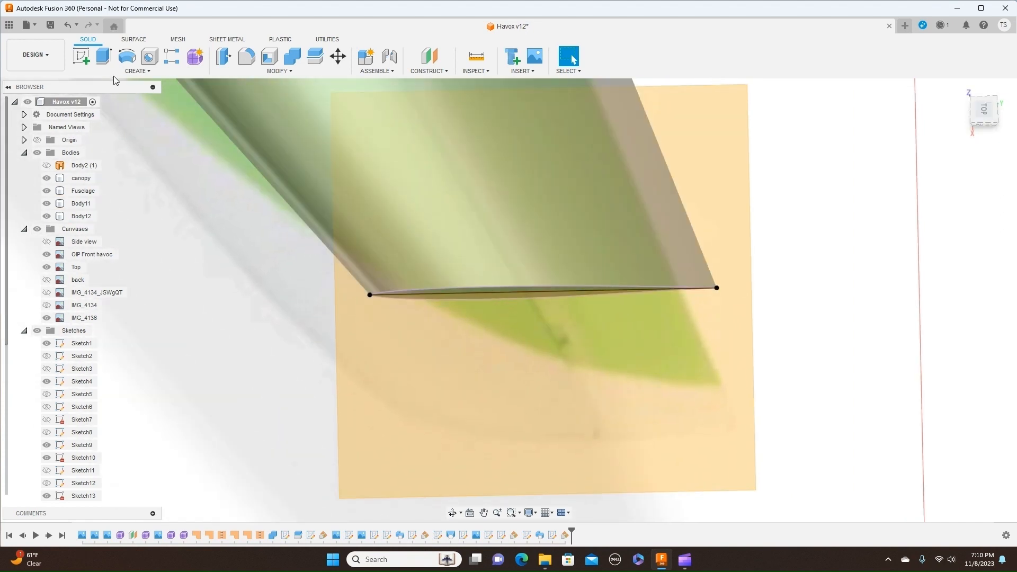
{"action": "left_click", "coordinate": [81, 56]}
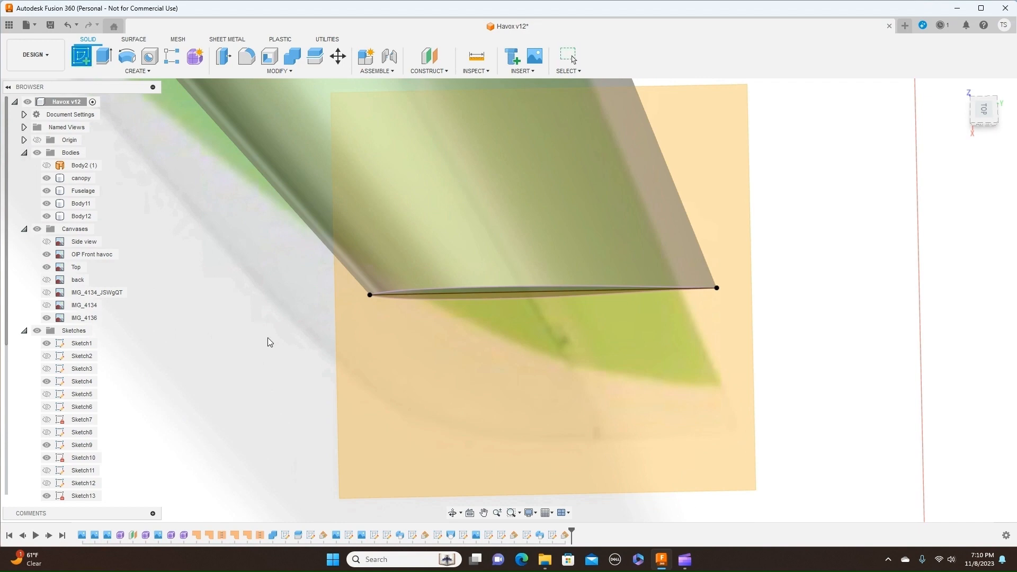
{"action": "left_click", "coordinate": [375, 404]}
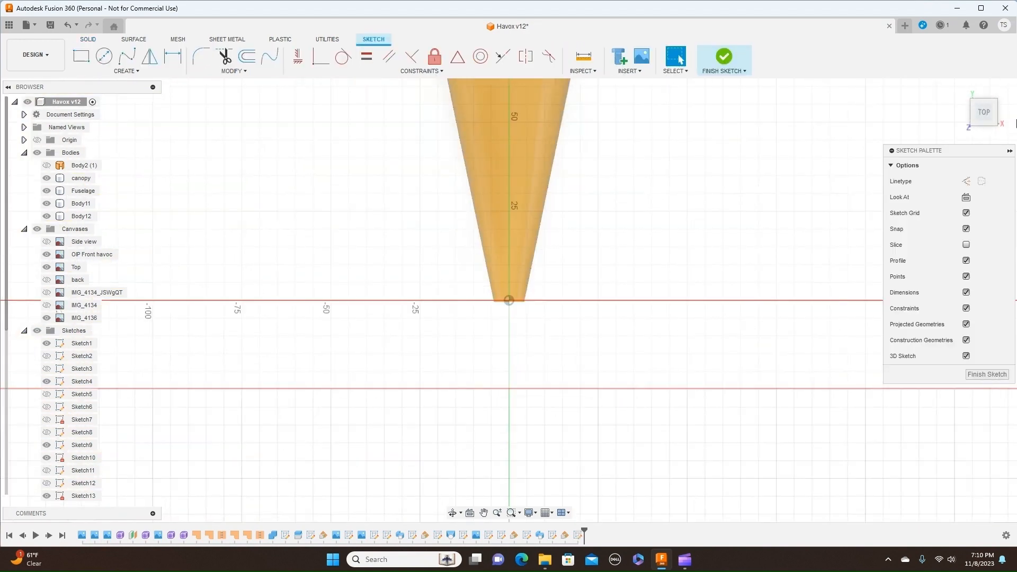
Step: Trace the rounded stabilizer tip with a fit point spline starting at the chord's leading point and ending outboard of its trailing point
{"action": "left_click", "coordinate": [1012, 100]}
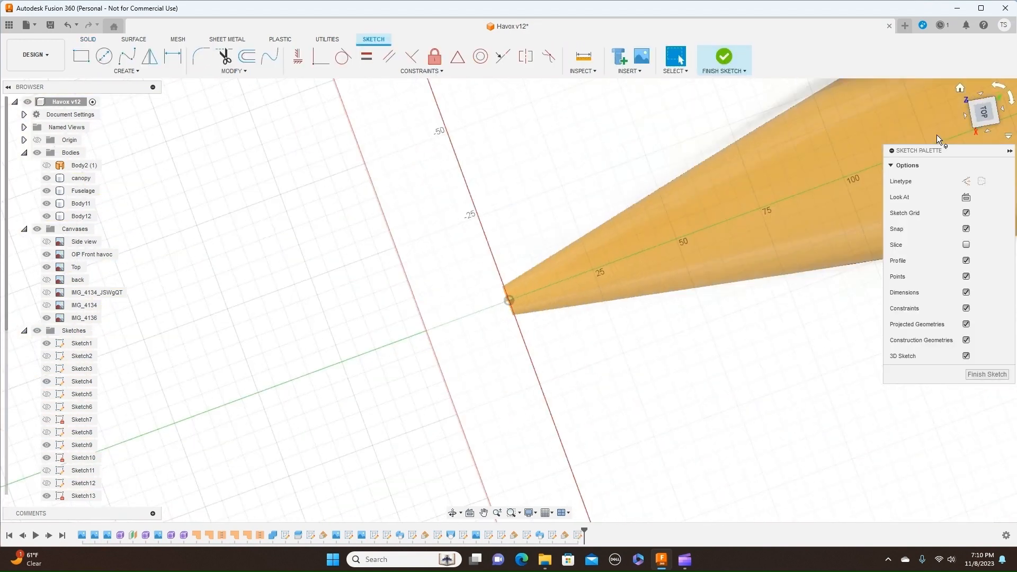
{"action": "middle_click_drag", "start_coordinate": [489, 351], "coordinate": [186, 304]}
{"action": "scroll", "coordinate": [186, 300], "scroll_direction": "down", "scroll_amount": 5}
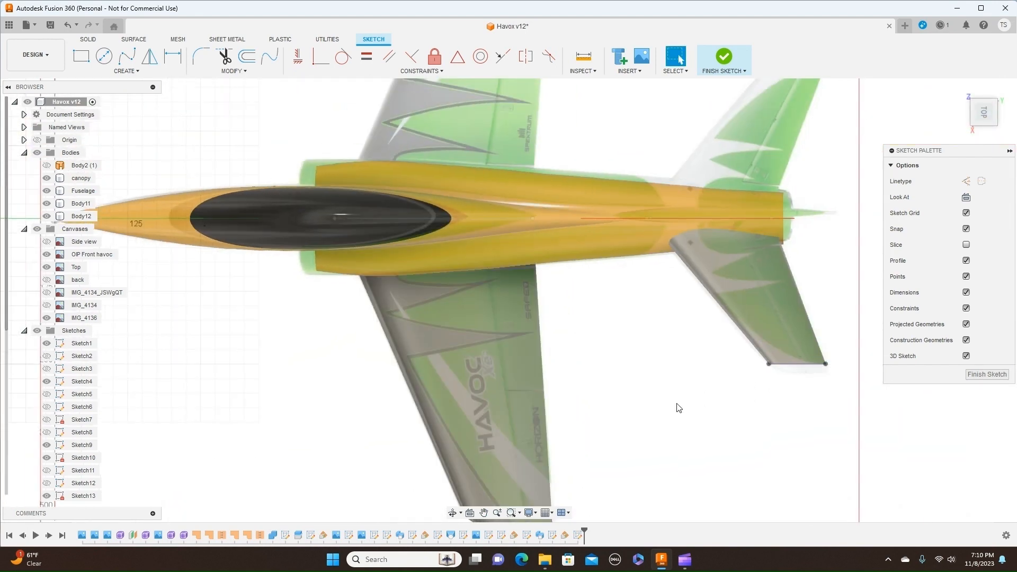
{"action": "middle_click_drag", "start_coordinate": [666, 402], "coordinate": [539, 268]}
{"action": "scroll", "coordinate": [539, 268], "scroll_direction": "up", "scroll_amount": 3}
{"action": "middle_click_drag", "start_coordinate": [733, 256], "coordinate": [504, 382]}
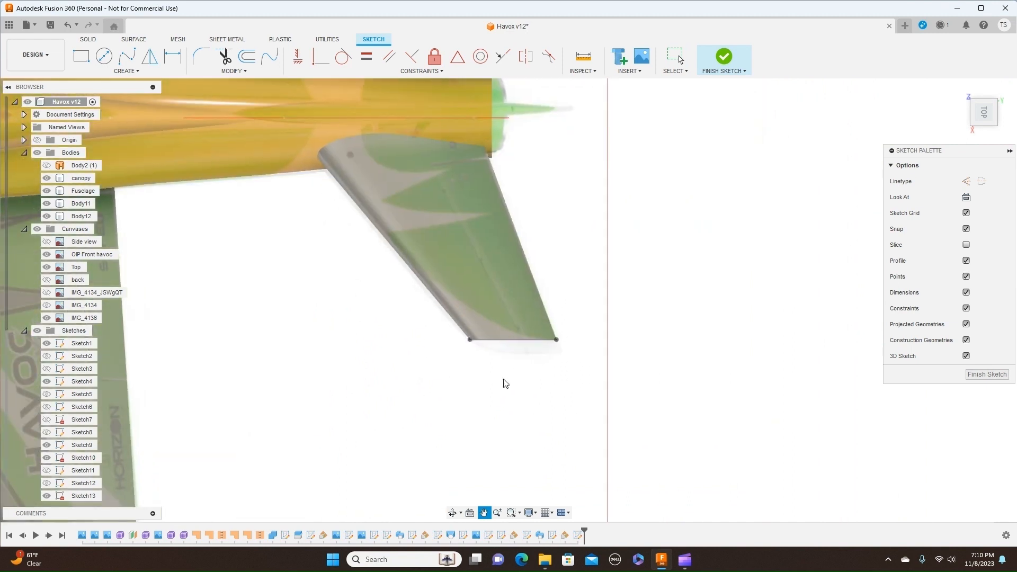
{"action": "scroll", "coordinate": [723, 379], "scroll_direction": "up", "scroll_amount": 2}
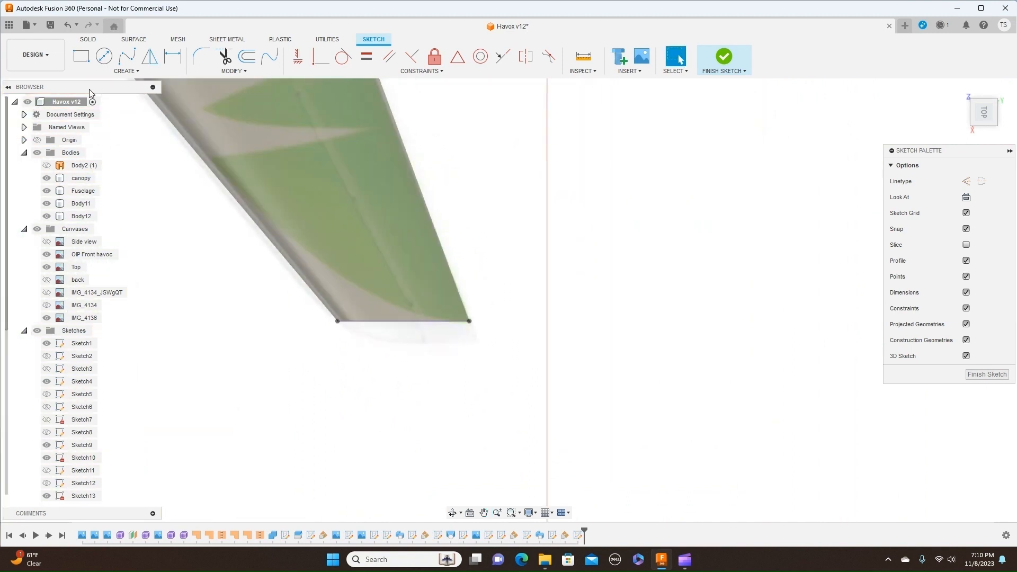
{"action": "left_click", "coordinate": [127, 56]}
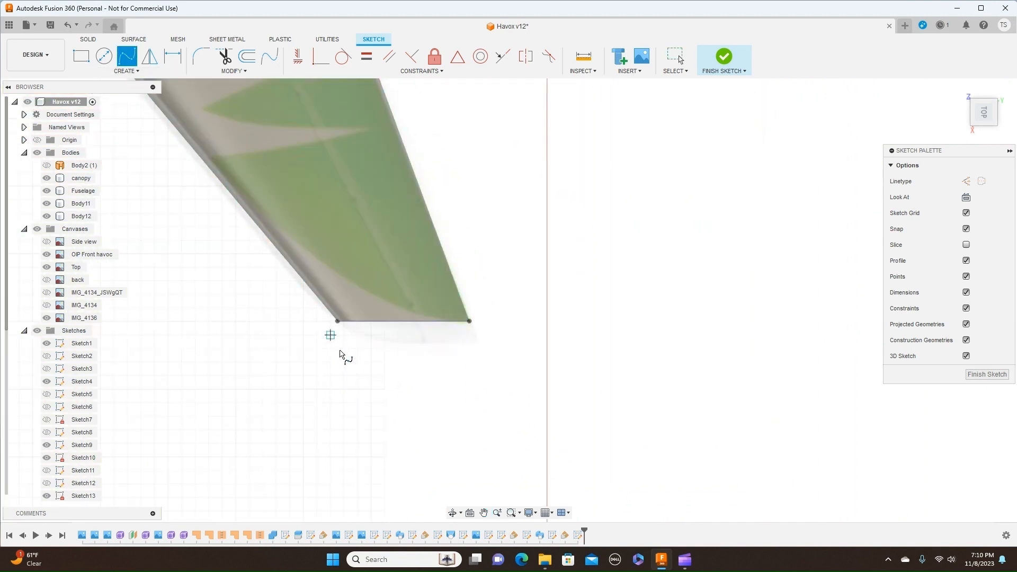
{"action": "scroll", "coordinate": [337, 322], "scroll_direction": "up", "scroll_amount": 3}
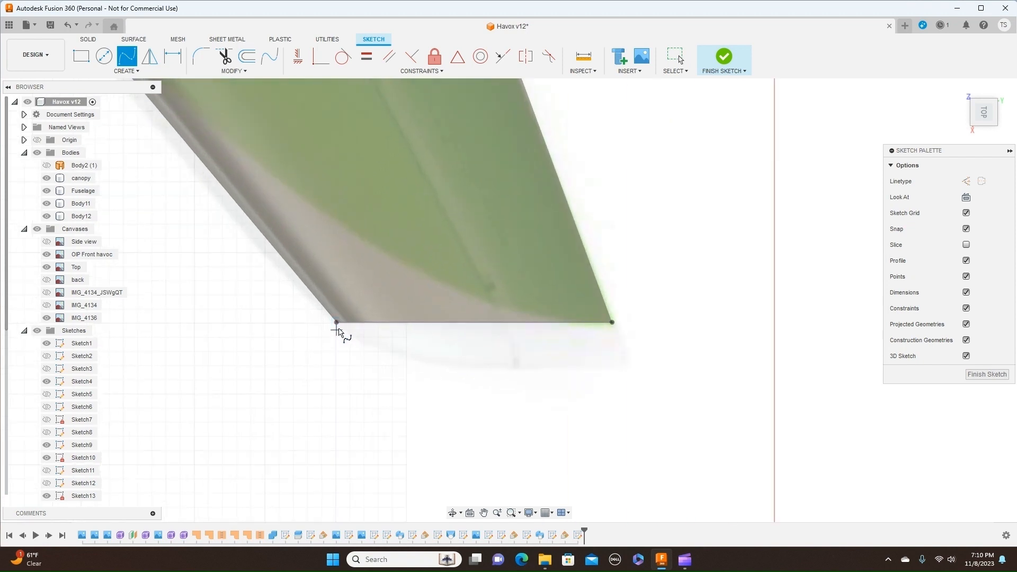
{"action": "left_click", "coordinate": [338, 323]}
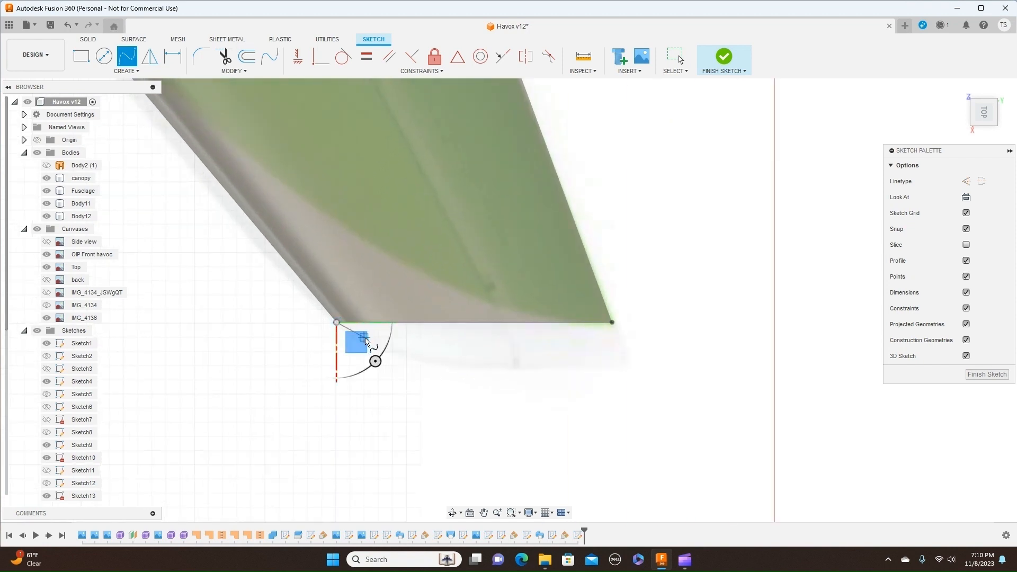
{"action": "left_click", "coordinate": [364, 337]}
{"action": "left_click", "coordinate": [435, 366]}
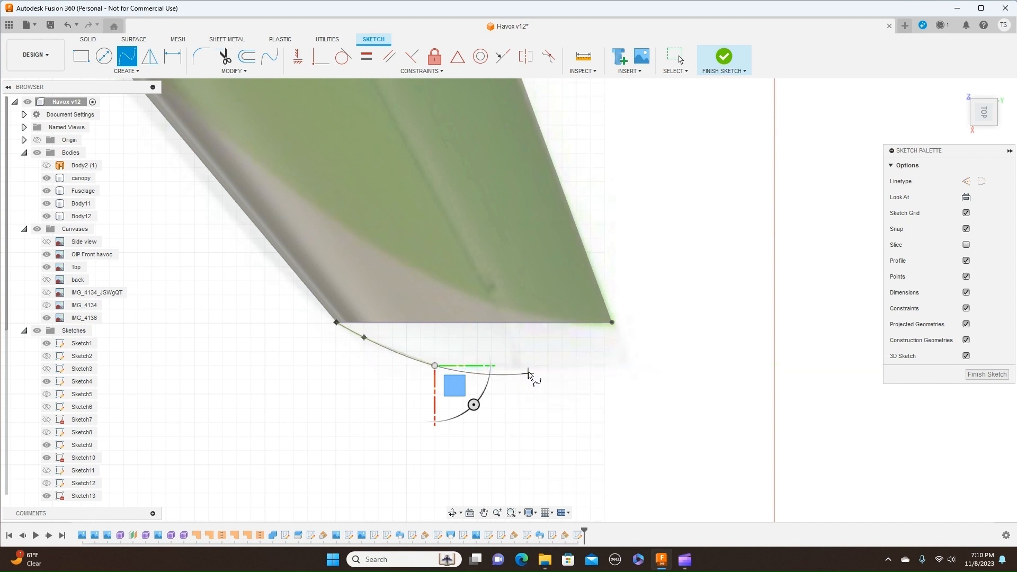
{"action": "left_click", "coordinate": [528, 371]}
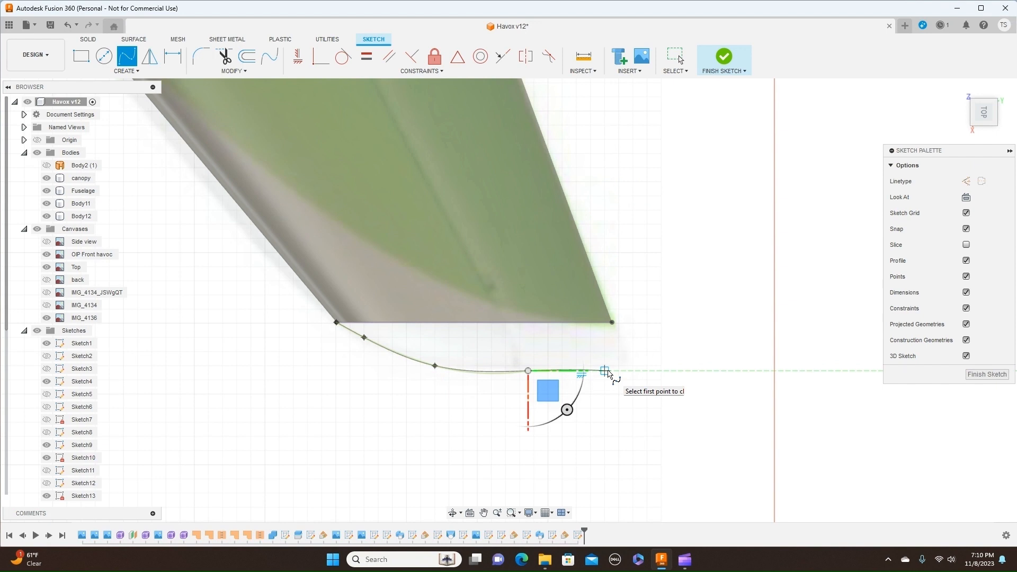
{"action": "left_click", "coordinate": [606, 371]}
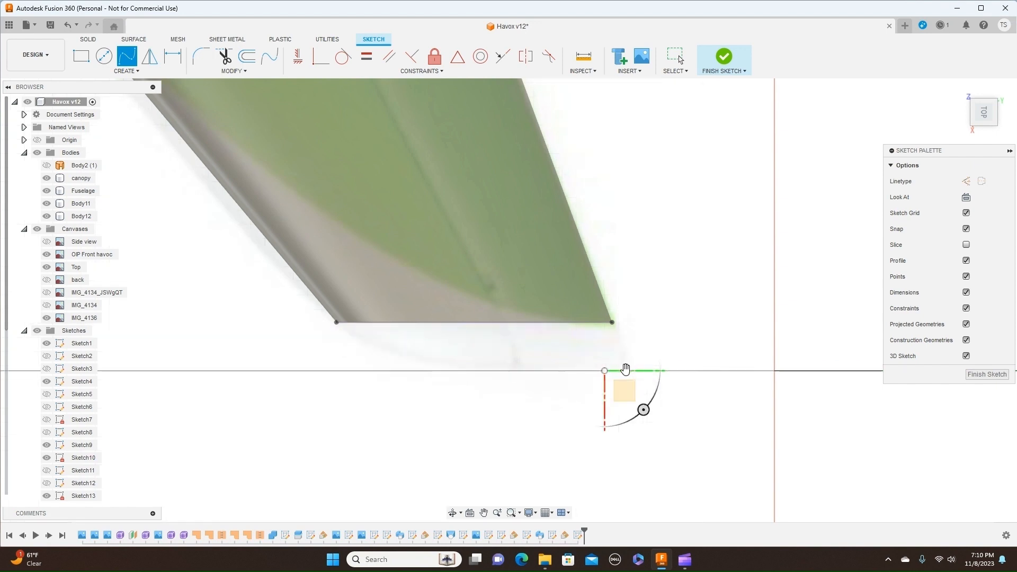
{"action": "right_click", "coordinate": [623, 369]}
{"action": "left_click", "coordinate": [664, 370]}
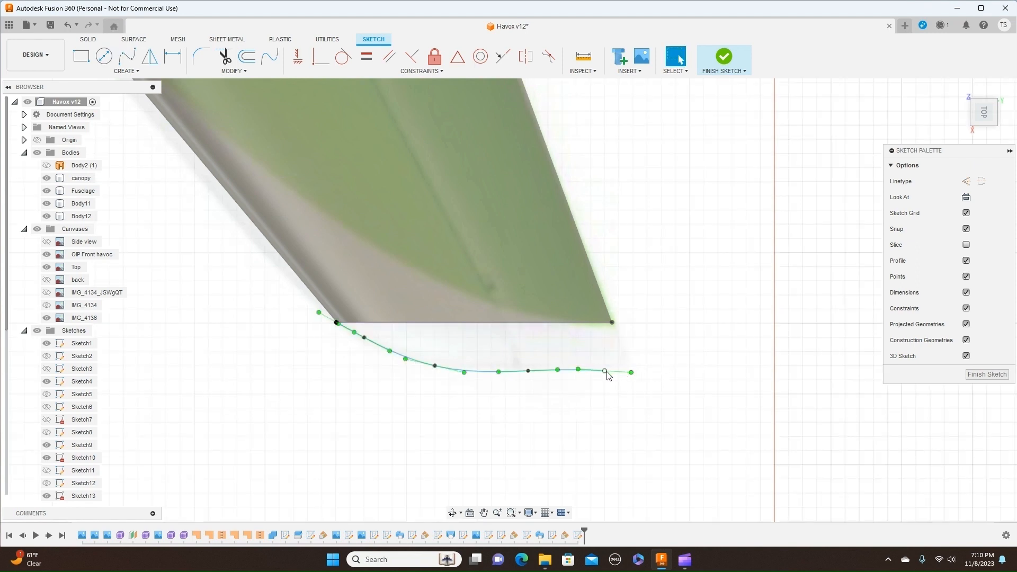
Step: Reposition the spline's trailing end and two intermediate fit points to follow the tip outline on the reference canvas
{"action": "left_click_drag", "start_coordinate": [606, 371], "coordinate": [628, 368]}
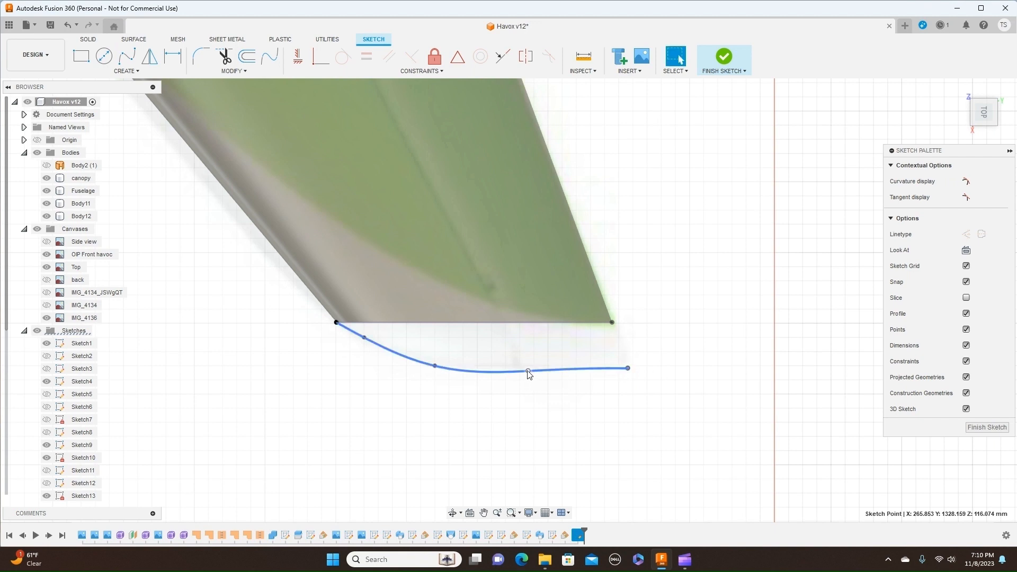
{"action": "left_click_drag", "start_coordinate": [528, 372], "coordinate": [538, 374]}
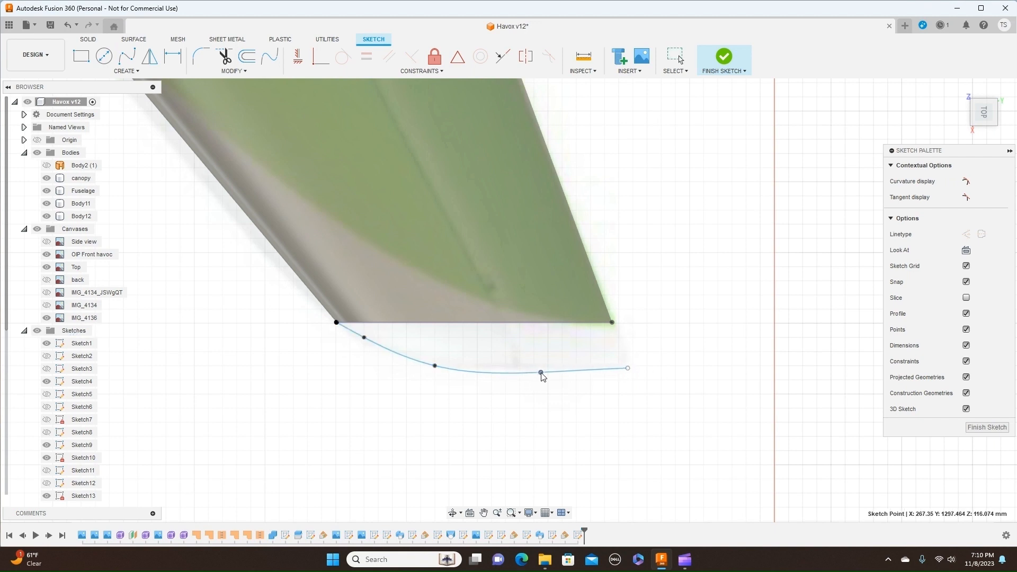
{"action": "left_click_drag", "start_coordinate": [438, 370], "coordinate": [447, 369]}
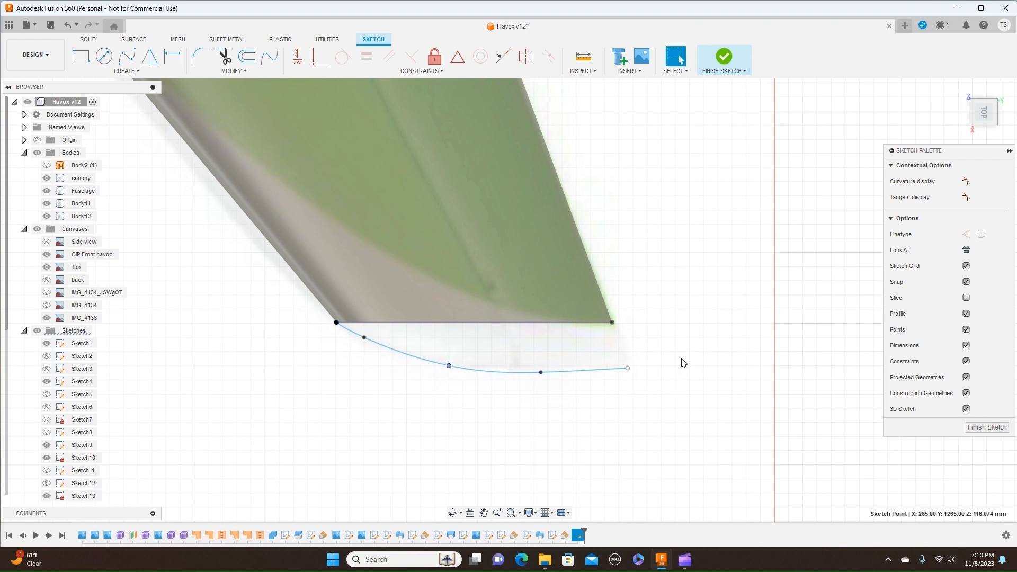
Step: Draw a line from the spline's trailing end to the trailing point of the stabilizer's tip chord
{"action": "key", "text": "m"}
{"action": "left_click", "coordinate": [630, 368]}
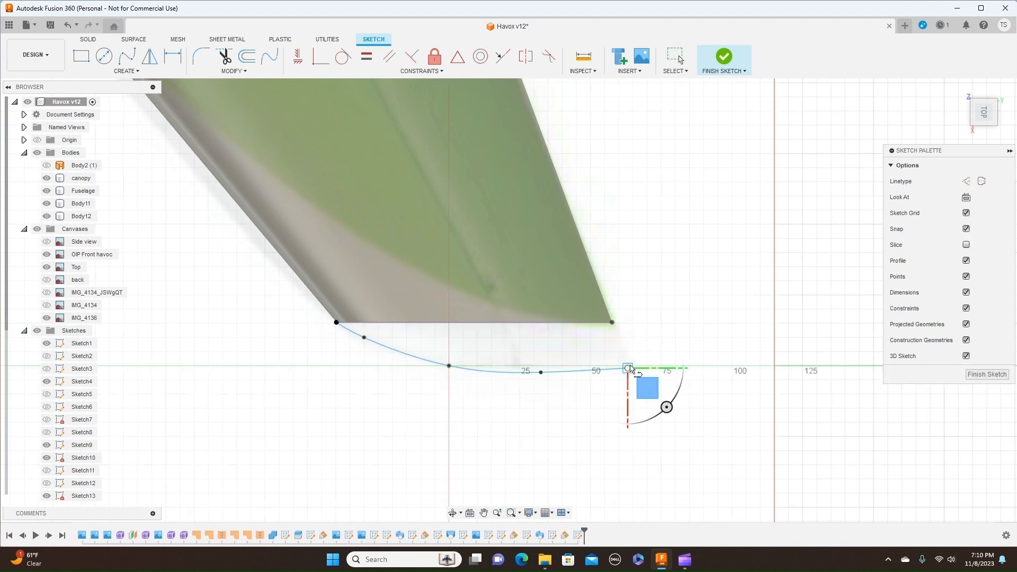
{"action": "left_click", "coordinate": [615, 323]}
{"action": "right_click", "coordinate": [614, 324]}
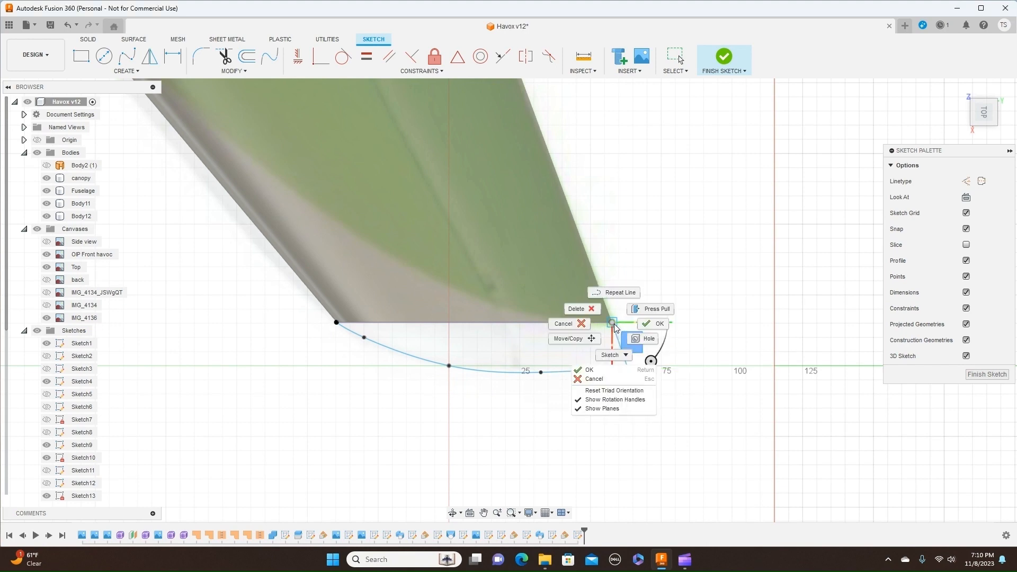
{"action": "left_click", "coordinate": [645, 330]}
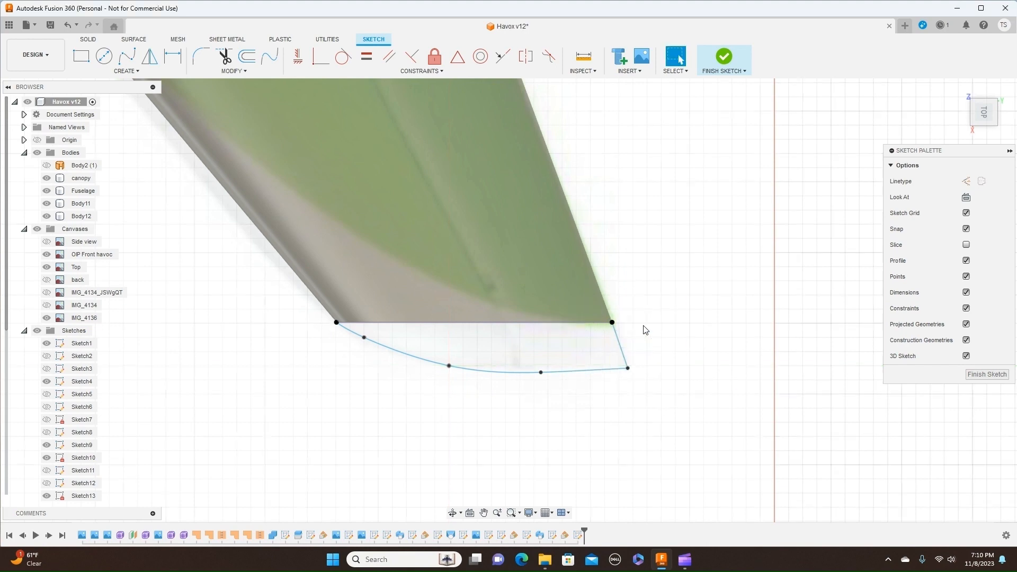
Step: Close the tip profile with a line between the chord's leading and trailing points and finish the sketch
{"action": "left_click", "coordinate": [986, 125]}
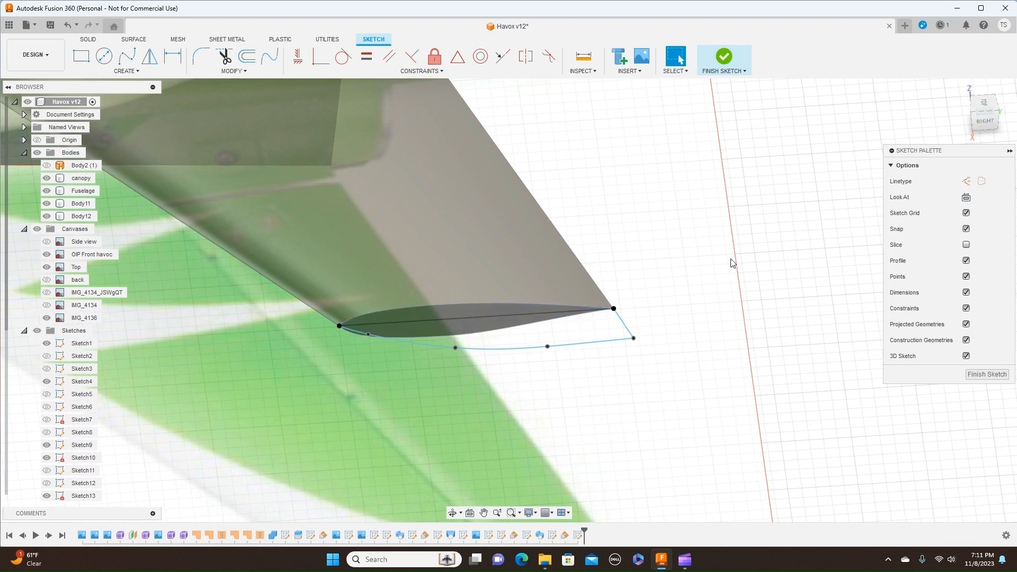
{"action": "left_click", "coordinate": [340, 326]}
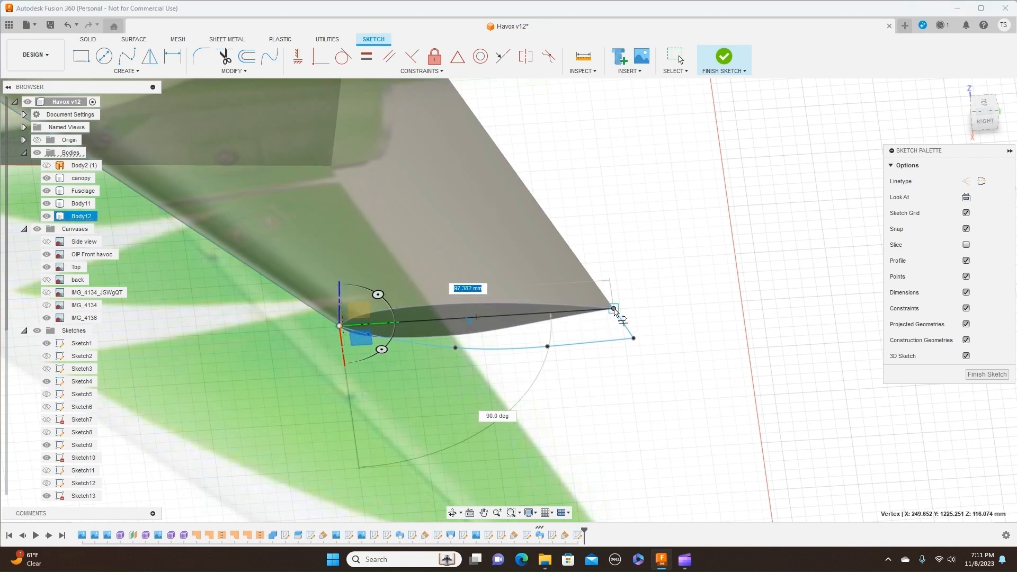
{"action": "left_click", "coordinate": [613, 308]}
{"action": "right_click", "coordinate": [613, 308]}
{"action": "left_click", "coordinate": [649, 310]}
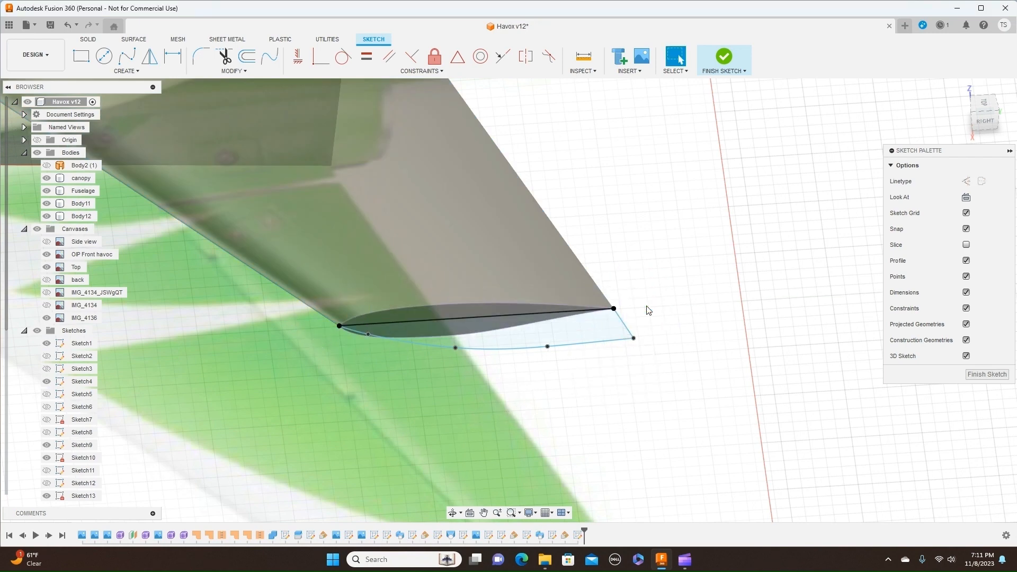
{"action": "left_click", "coordinate": [745, 74]}
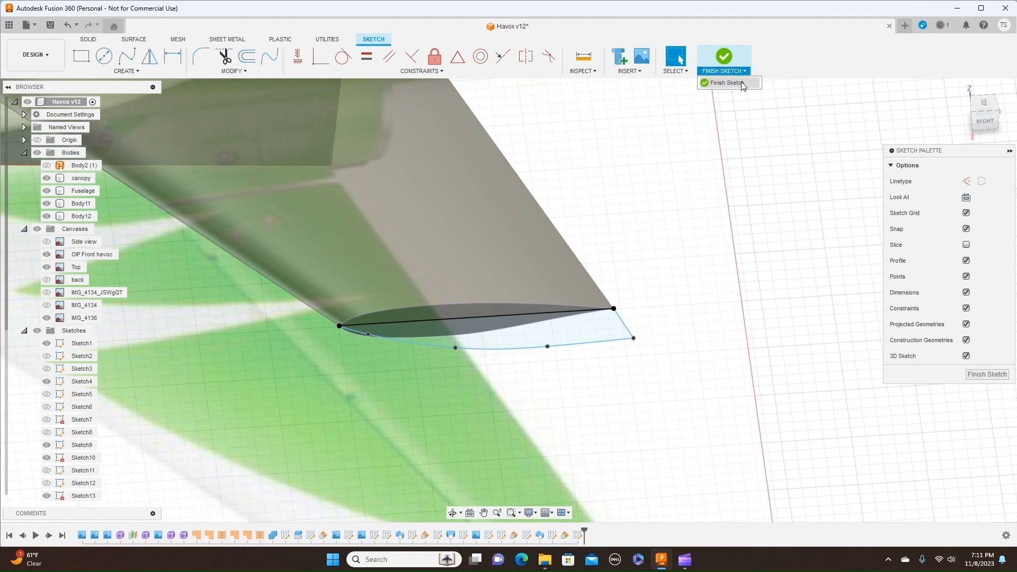
{"action": "left_click", "coordinate": [757, 82]}
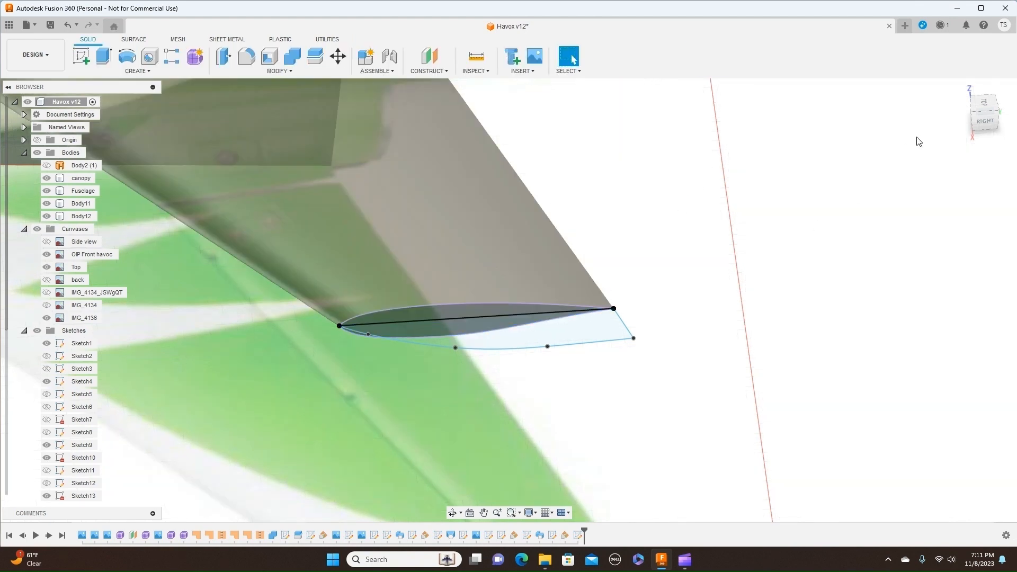
Step: Try to loft a new body from the upper airfoil half through the tip outline profile to the lower airfoil half
{"action": "left_click", "coordinate": [976, 112]}
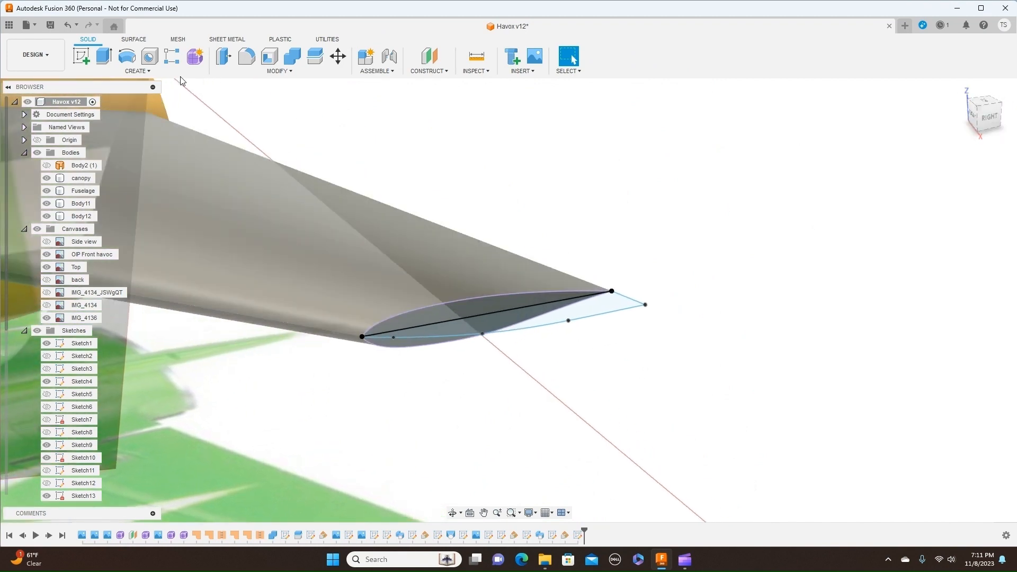
{"action": "left_click", "coordinate": [149, 71]}
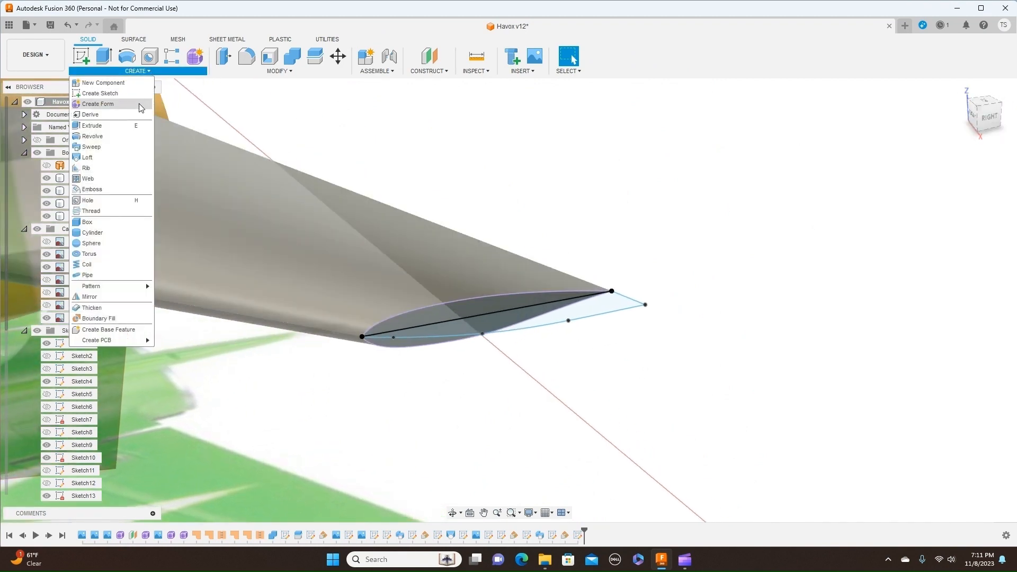
{"action": "left_click", "coordinate": [108, 161]}
{"action": "left_click", "coordinate": [454, 315]}
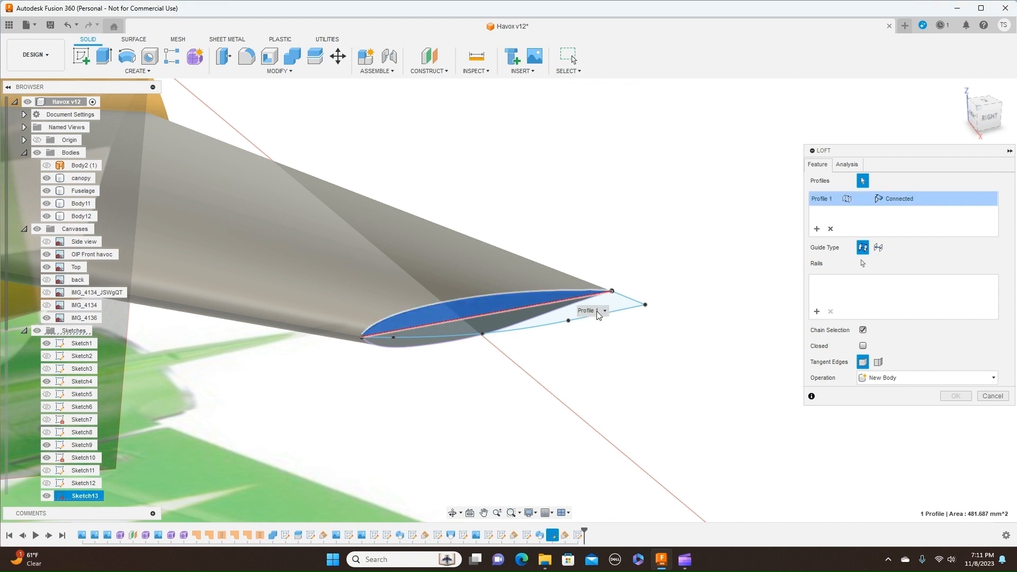
{"action": "left_click", "coordinate": [609, 306]}
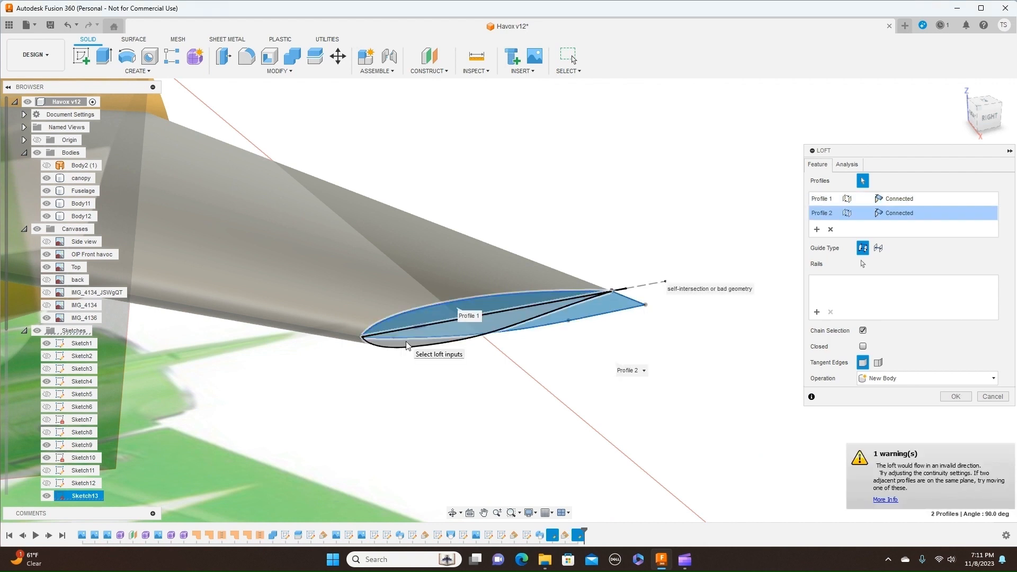
{"action": "left_click", "coordinate": [413, 351]}
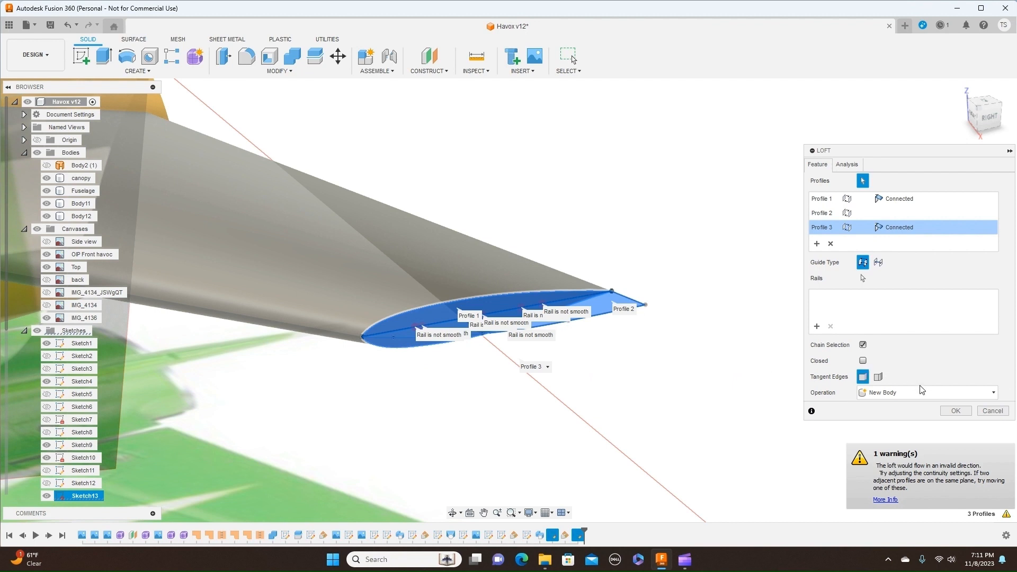
{"action": "left_click", "coordinate": [956, 411]}
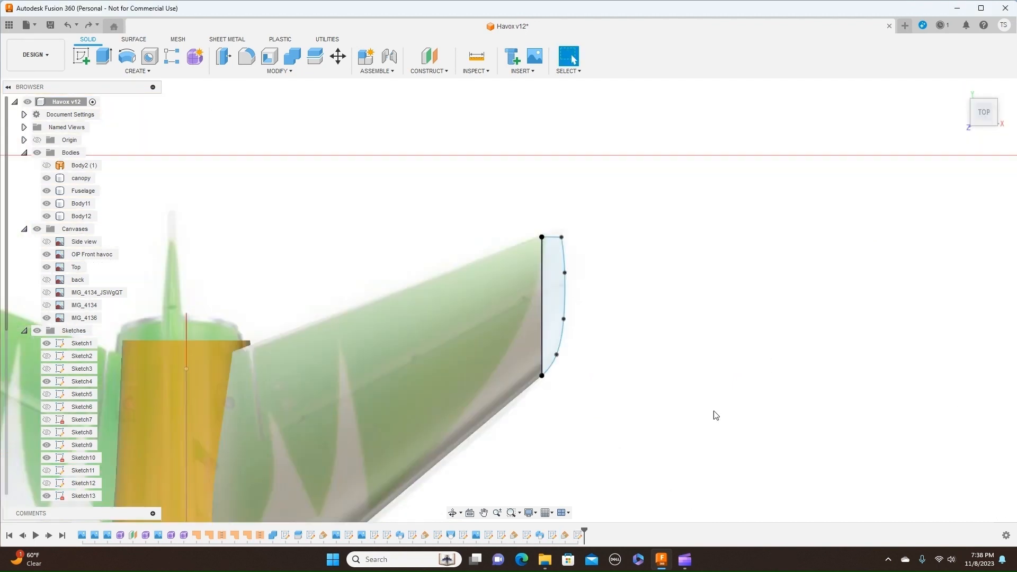
Step: Examine the stabilizer's airfoil end and the tip outline sketch from above and at an oblique angle
{"action": "scroll", "coordinate": [754, 183], "scroll_direction": "down", "scroll_amount": 5}
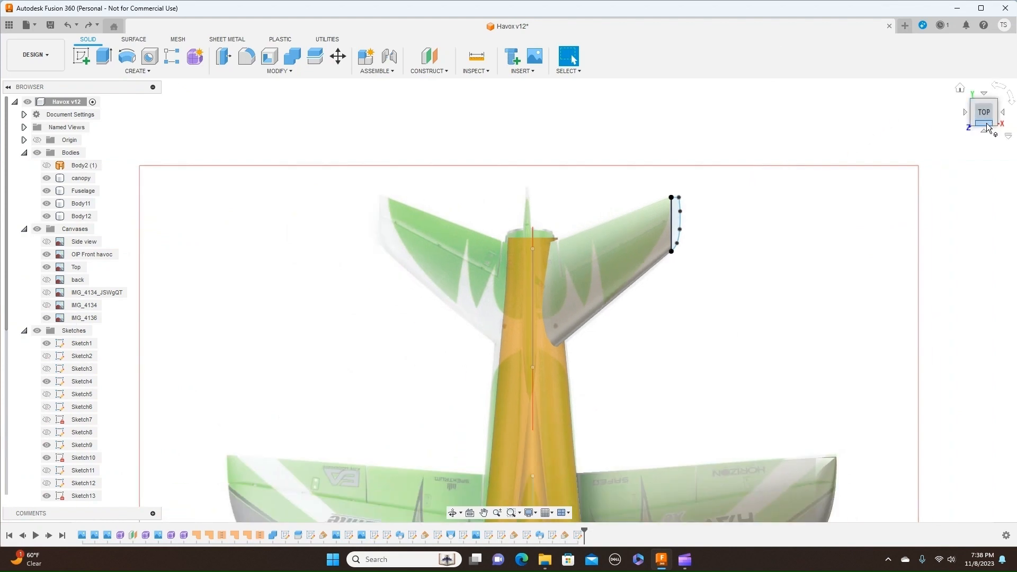
{"action": "left_click_drag", "start_coordinate": [977, 106], "coordinate": [983, 107]}
{"action": "middle_click_drag", "start_coordinate": [956, 94], "coordinate": [787, 232], "text": "shift"}
{"action": "scroll", "coordinate": [787, 233], "scroll_direction": "up", "scroll_amount": 3}
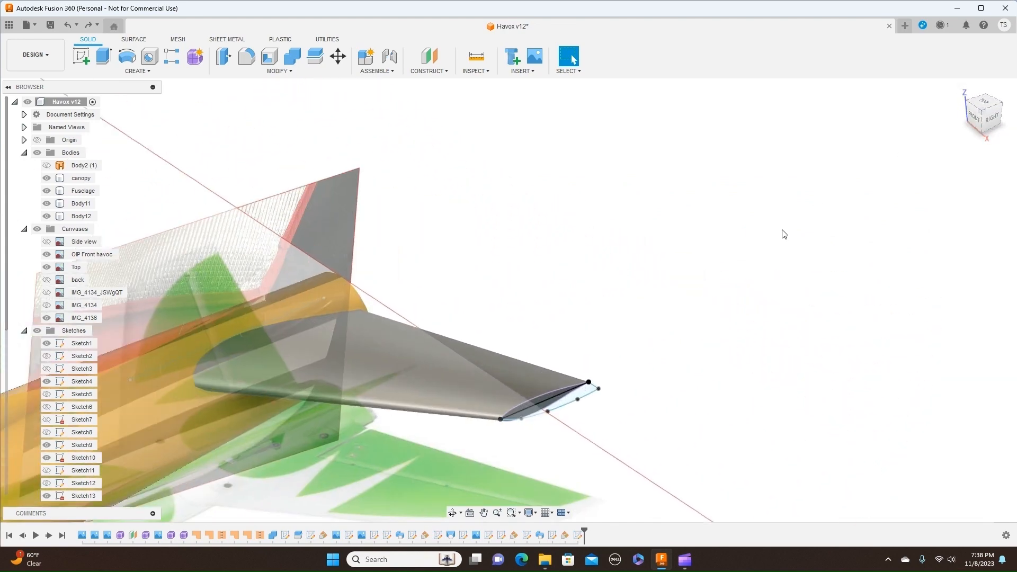
{"action": "left_click_drag", "start_coordinate": [723, 288], "coordinate": [827, 171]}
{"action": "left_click_drag", "start_coordinate": [689, 354], "coordinate": [857, 162]}
{"action": "left_click_drag", "start_coordinate": [665, 325], "coordinate": [766, 202]}
{"action": "left_click_drag", "start_coordinate": [571, 349], "coordinate": [850, 112]}
{"action": "scroll", "coordinate": [730, 289], "scroll_direction": "down", "scroll_amount": 1}
{"action": "left_click_drag", "start_coordinate": [730, 290], "coordinate": [830, 179]}
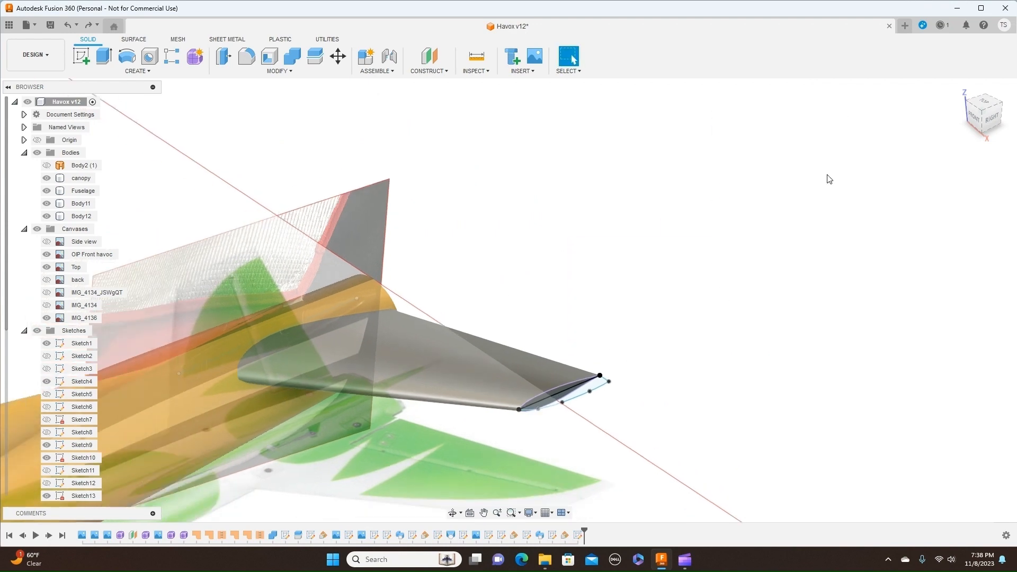
{"action": "scroll", "coordinate": [710, 246], "scroll_direction": "up", "scroll_amount": 1}
{"action": "left_click_drag", "start_coordinate": [710, 249], "coordinate": [840, 139]}
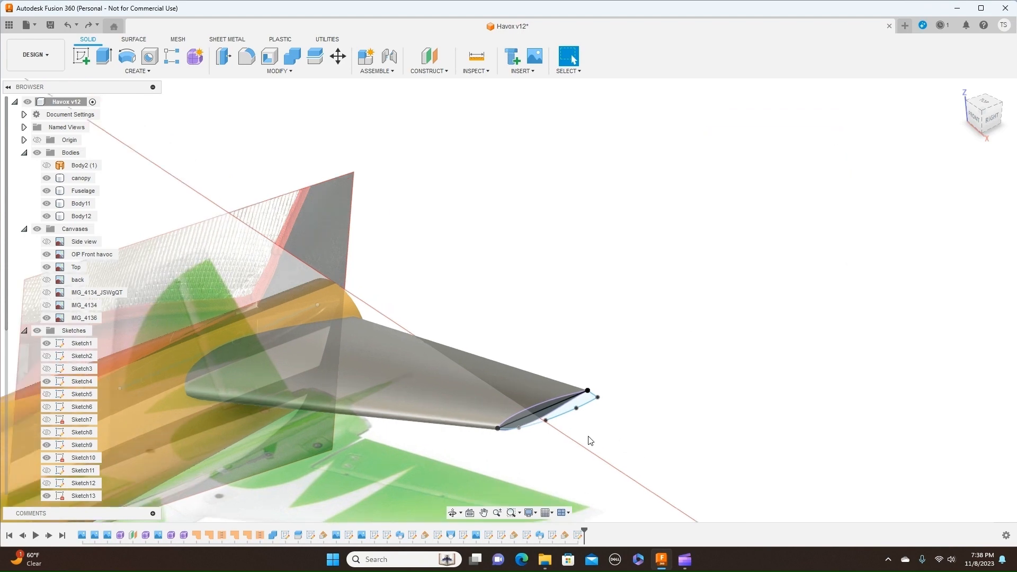
{"action": "left_click", "coordinate": [484, 513]}
{"action": "left_click_drag", "start_coordinate": [566, 462], "coordinate": [736, 334]}
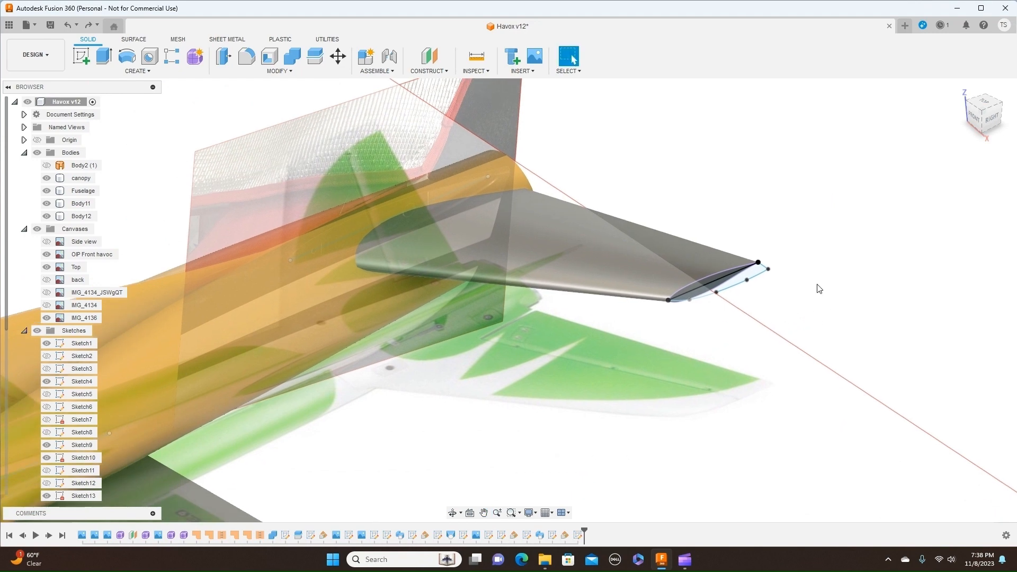
{"action": "left_click_drag", "start_coordinate": [830, 285], "coordinate": [848, 265]}
{"action": "key", "text": "Escape"}
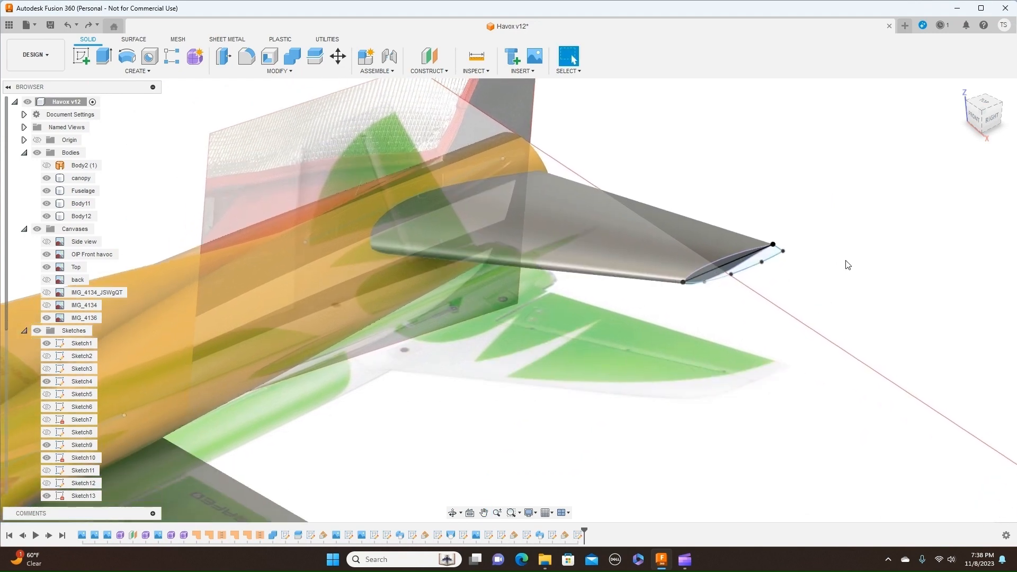
{"action": "scroll", "coordinate": [848, 265], "scroll_direction": "up", "scroll_amount": 6}
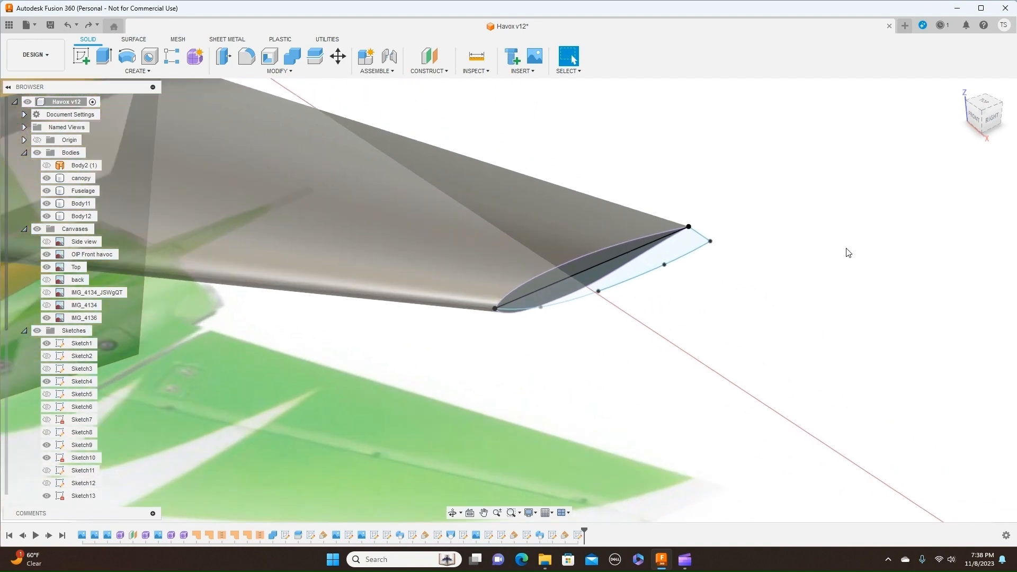
Step: Loft from the upper airfoil half at the stabilizer's end to the tip outline sketch profile, joining the result to the stabilizer
{"action": "left_click", "coordinate": [154, 71]}
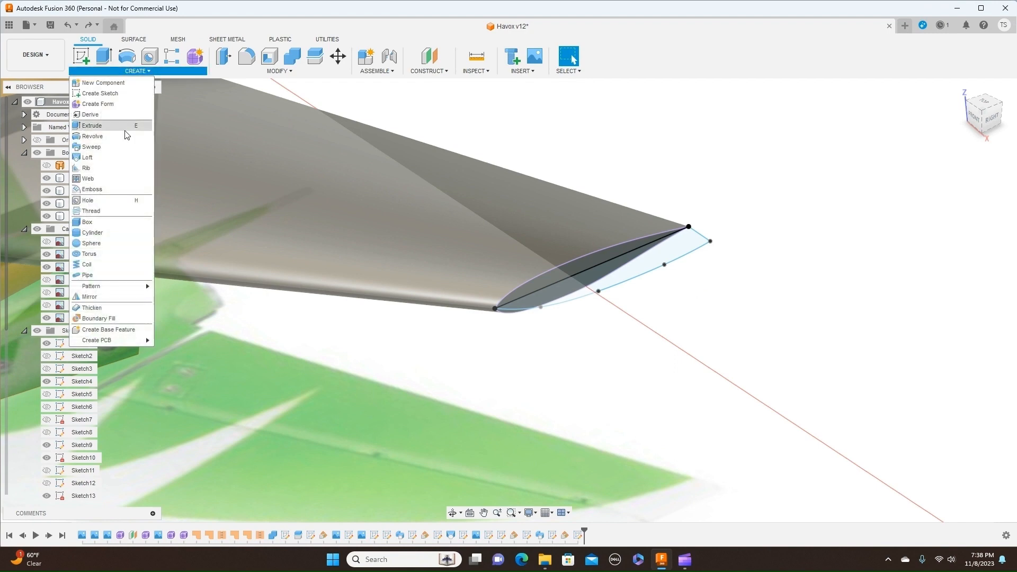
{"action": "left_click", "coordinate": [113, 160]}
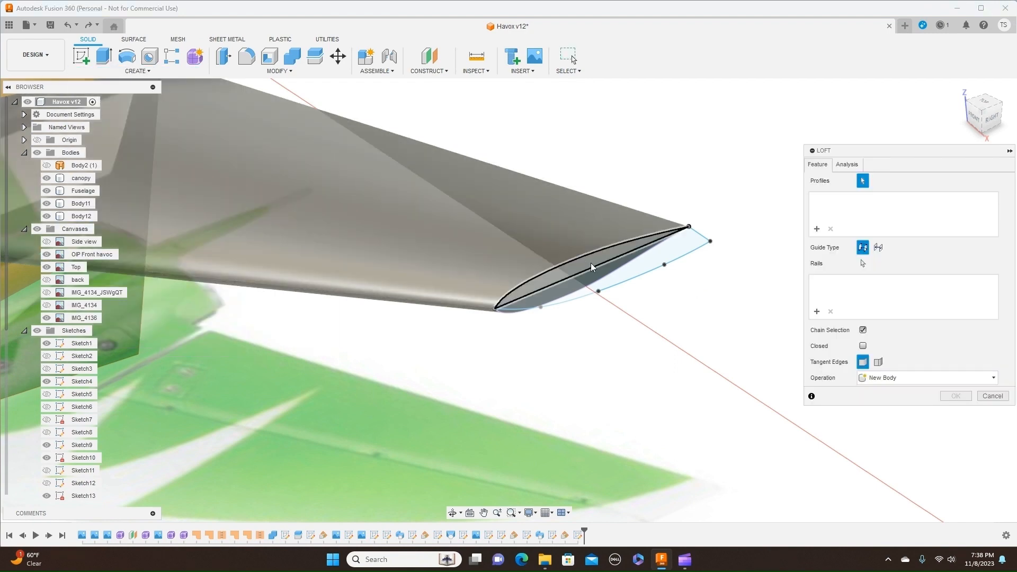
{"action": "left_click", "coordinate": [592, 262]}
{"action": "left_click", "coordinate": [664, 260]}
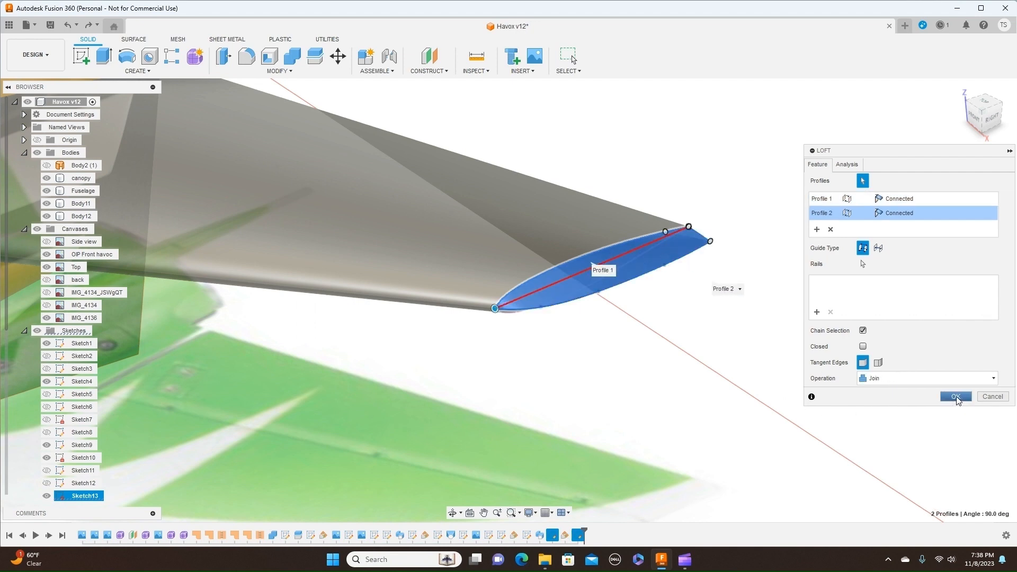
{"action": "left_click", "coordinate": [956, 397]}
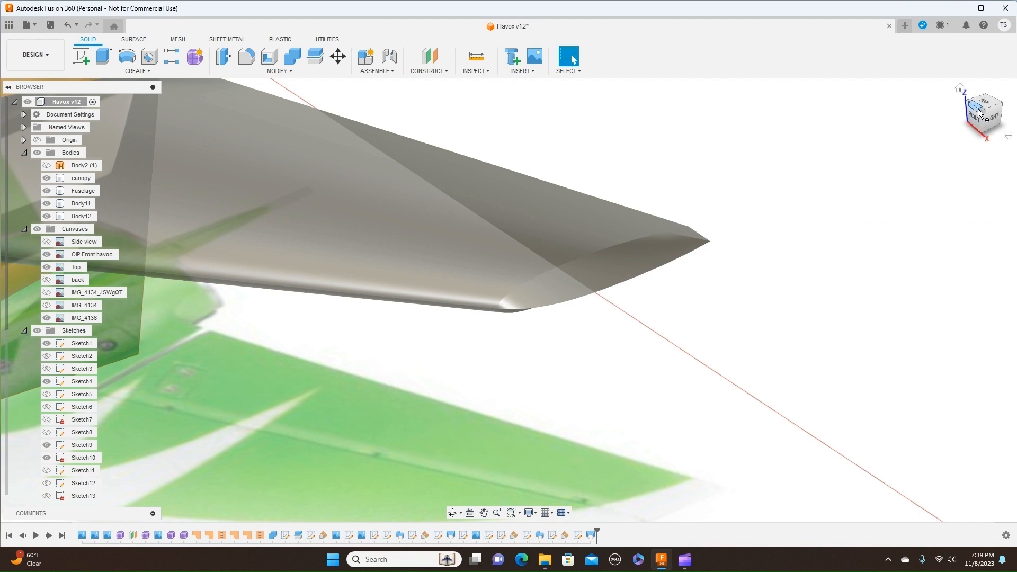
Step: Try to loft a new body from the lower airfoil half to the flat underside face of the stabilizer tip
{"action": "left_click_drag", "start_coordinate": [984, 104], "coordinate": [920, 120]}
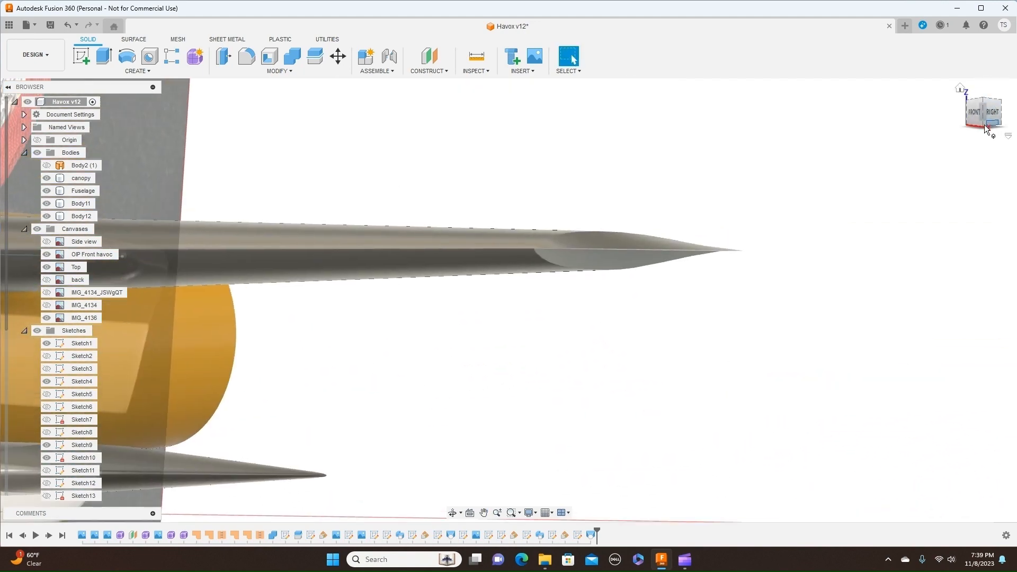
{"action": "left_click_drag", "start_coordinate": [980, 104], "coordinate": [983, 108]}
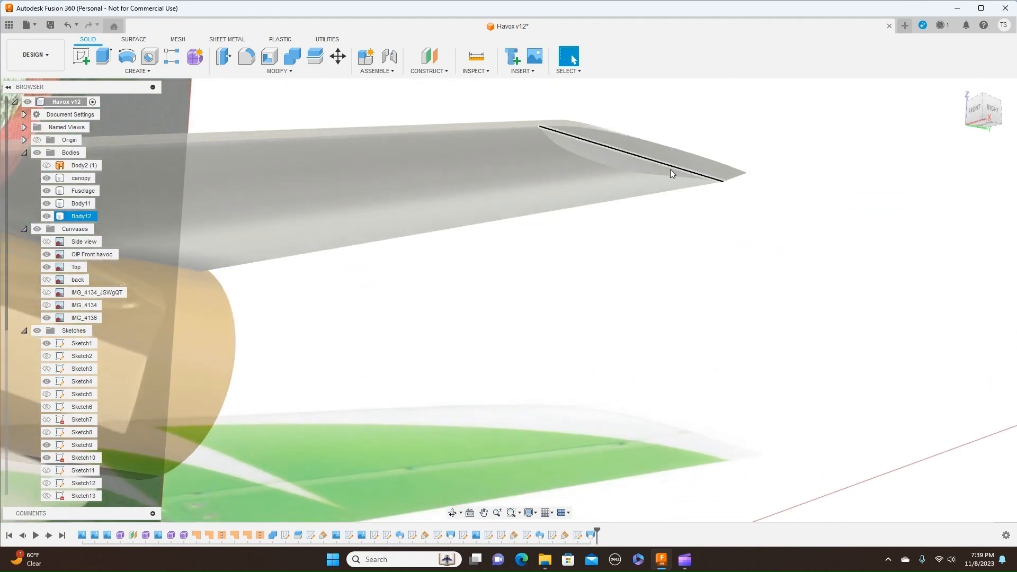
{"action": "left_click", "coordinate": [151, 70]}
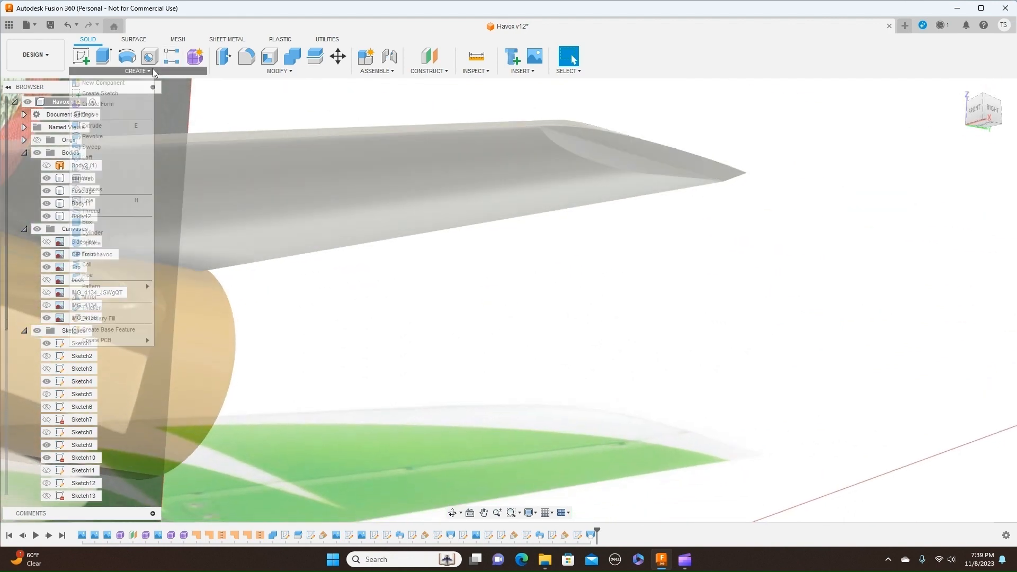
{"action": "left_click", "coordinate": [116, 156]}
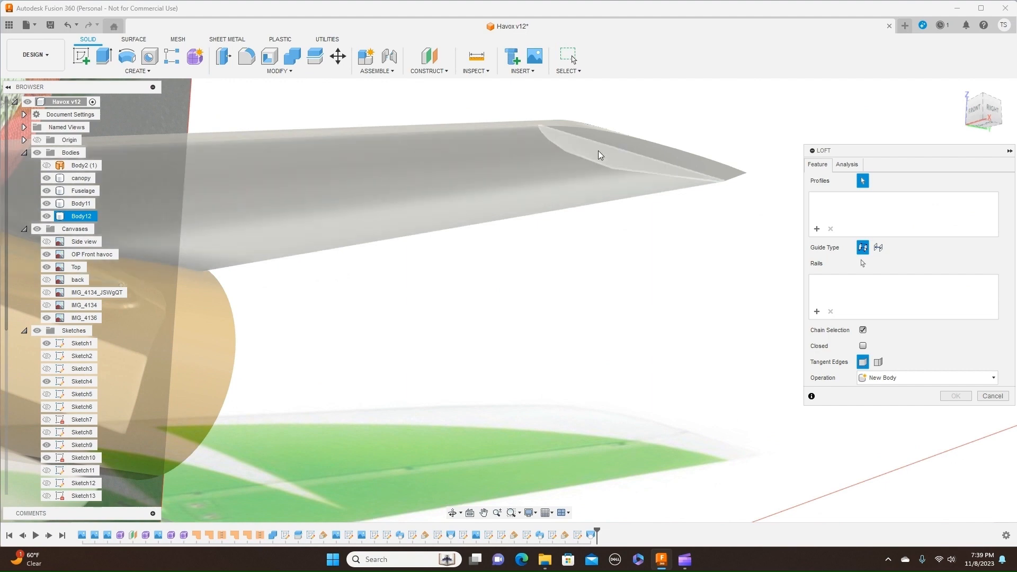
{"action": "left_click", "coordinate": [606, 153]}
{"action": "left_click", "coordinate": [613, 144]}
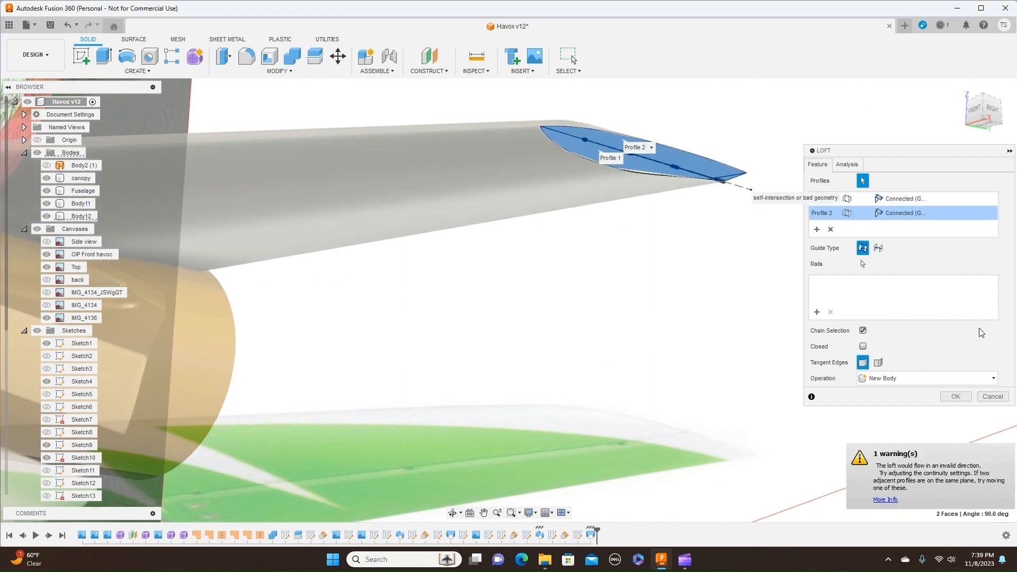
{"action": "left_click_drag", "start_coordinate": [984, 117], "coordinate": [994, 318]}
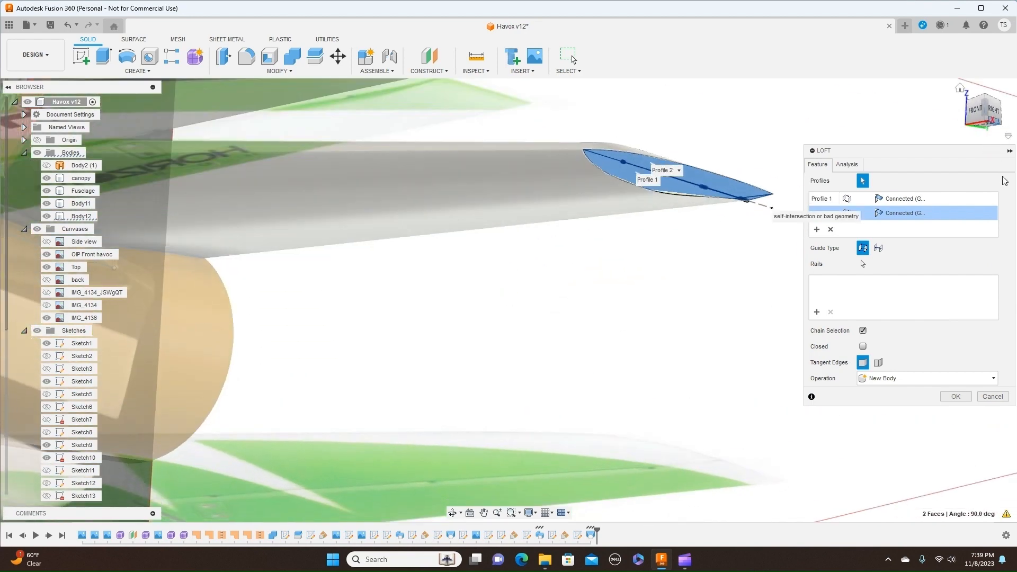
{"action": "left_click", "coordinate": [990, 397]}
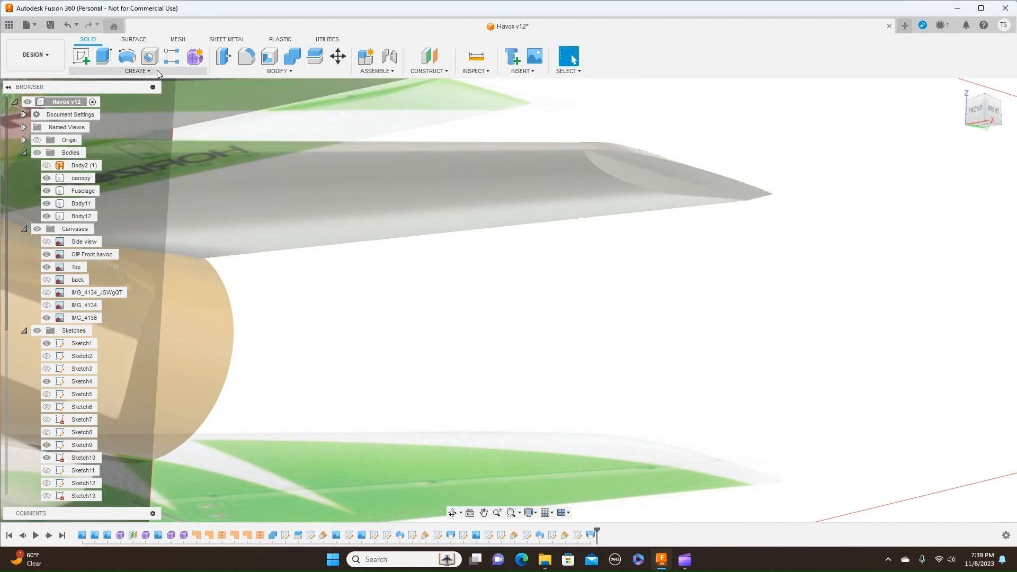
Step: Loft from the tip's flat underside face to the lower airfoil half, joining the result to the stabilizer
{"action": "left_click", "coordinate": [156, 70]}
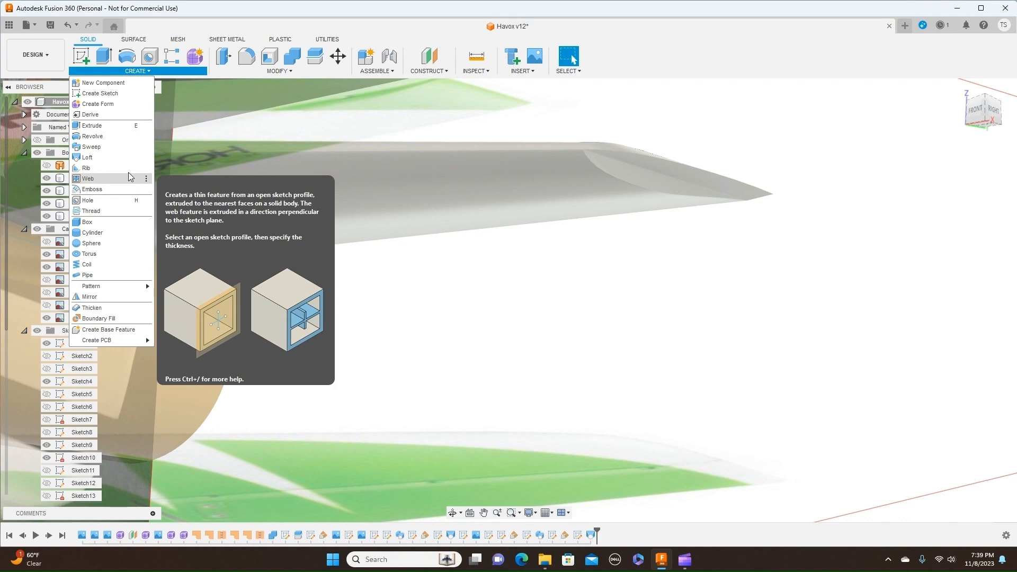
{"action": "left_click", "coordinate": [129, 157]}
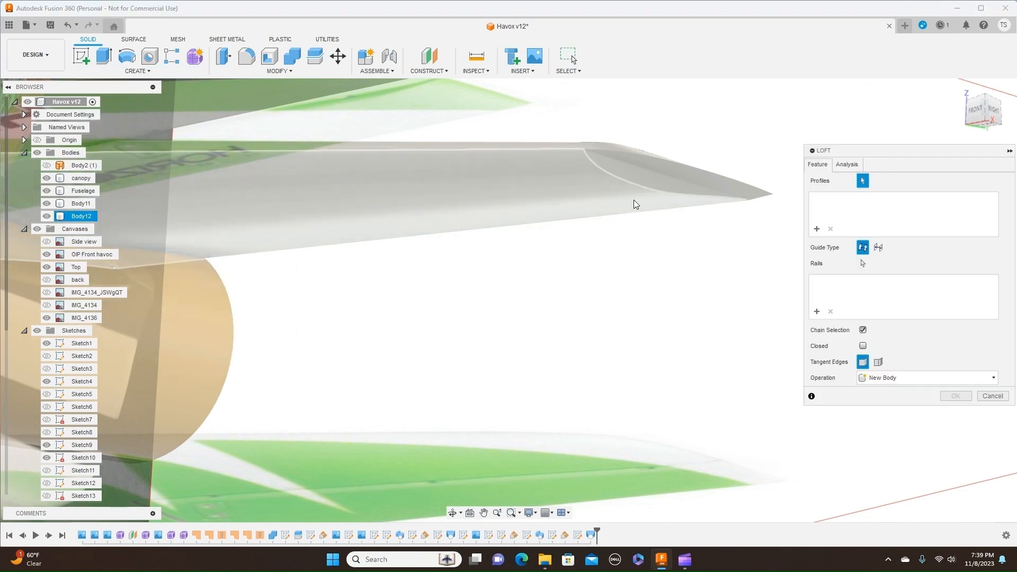
{"action": "left_click", "coordinate": [665, 170]}
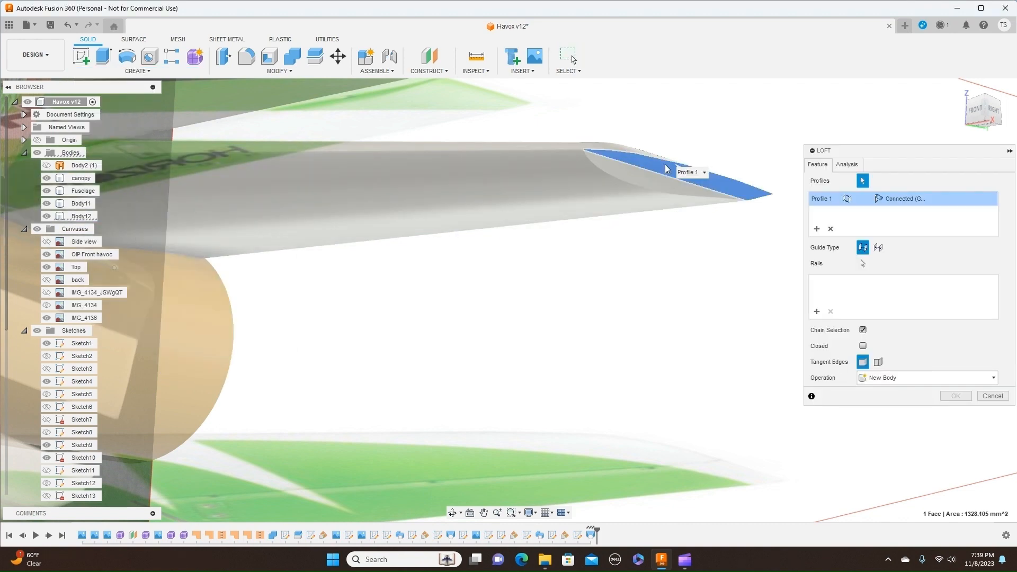
{"action": "left_click", "coordinate": [653, 186]}
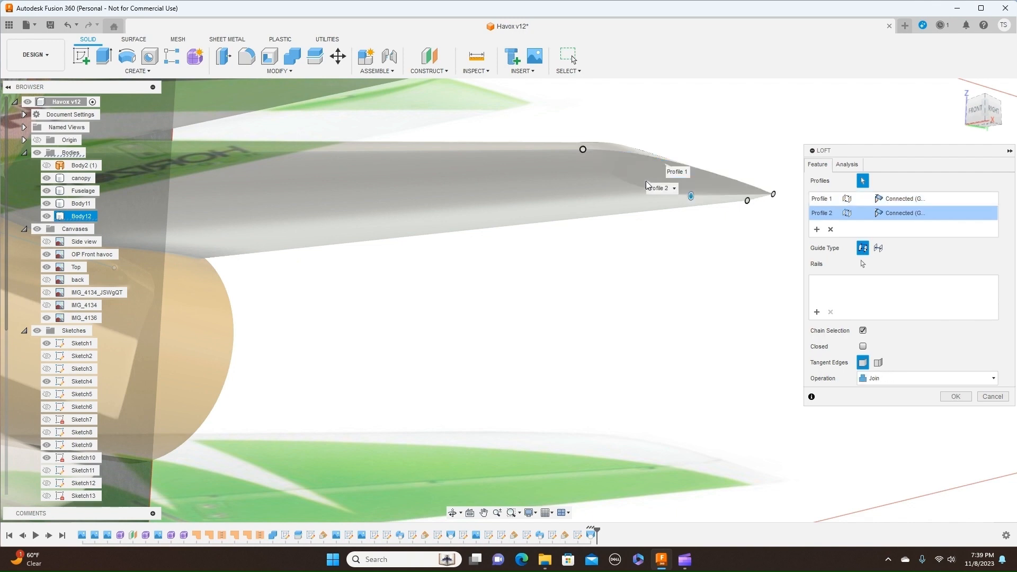
{"action": "left_click", "coordinate": [951, 396]}
Step: Examine the finished stabilizer tip at oblique angles and compare its outline with the reference image from above
{"action": "key", "text": "F6"}
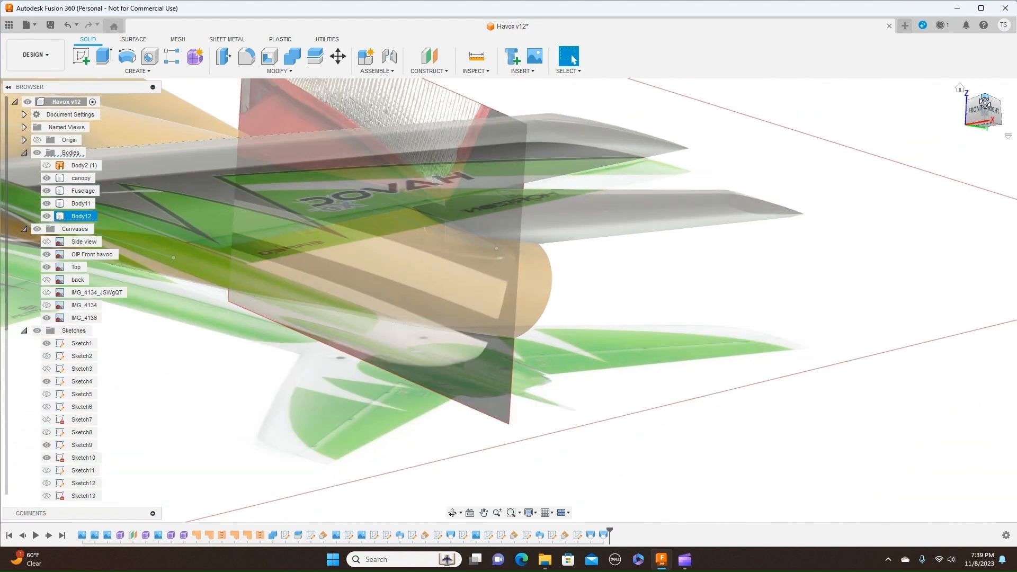
{"action": "left_click", "coordinate": [983, 97]}
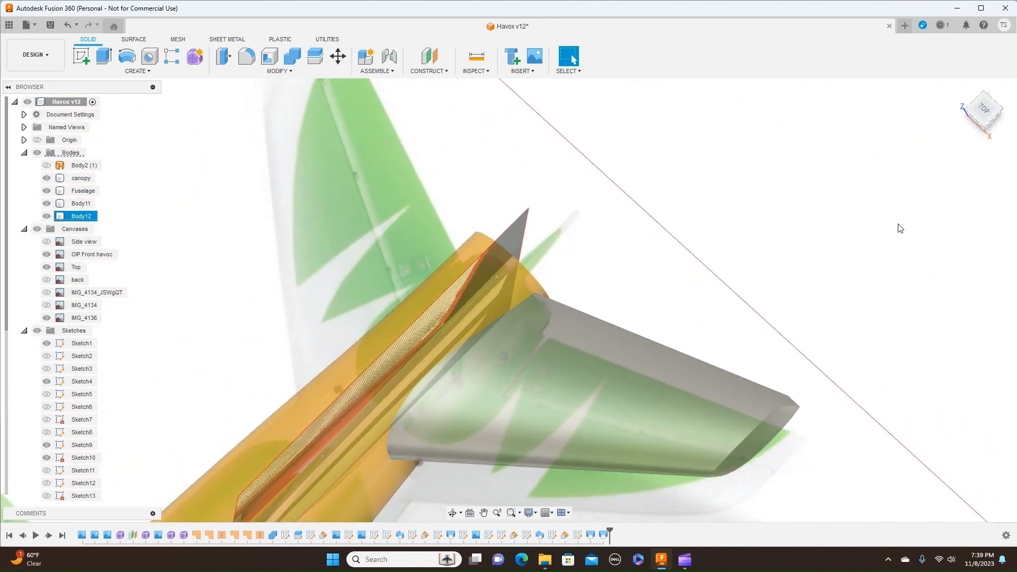
{"action": "scroll", "coordinate": [897, 232], "scroll_direction": "down", "scroll_amount": 1}
{"action": "left_click", "coordinate": [981, 114]}
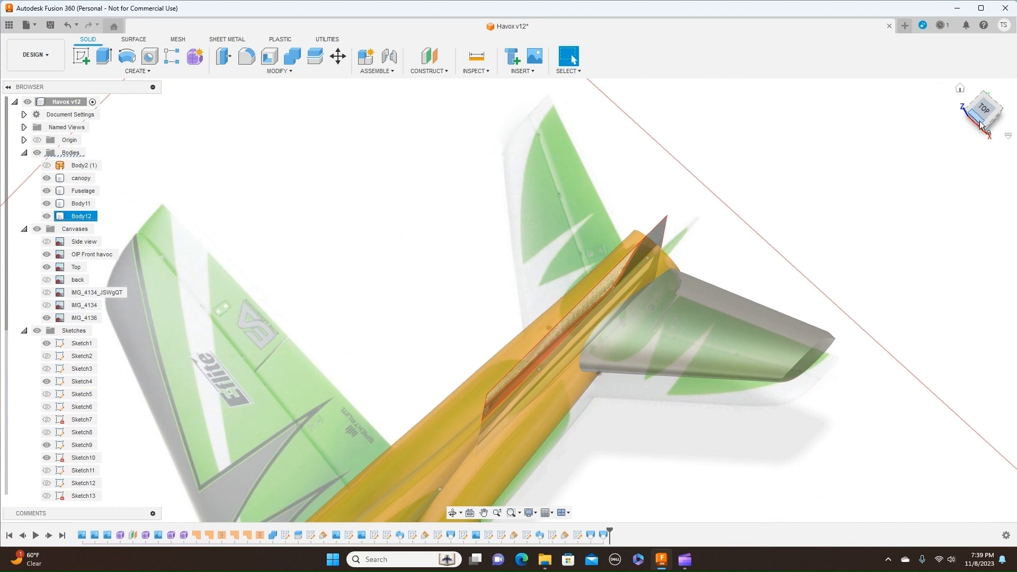
{"action": "left_click", "coordinate": [987, 125]}
{"action": "middle_click_drag", "start_coordinate": [509, 301], "coordinate": [536, 301], "text": "shift"}
{"action": "middle_click_drag", "start_coordinate": [896, 296], "coordinate": [904, 297], "text": "shift"}
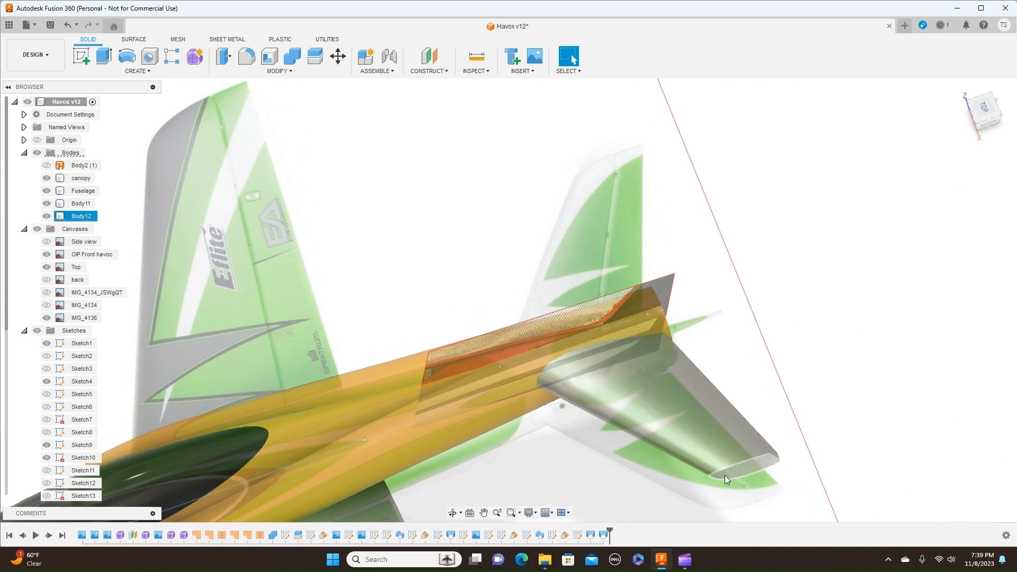
{"action": "left_click", "coordinate": [779, 475]}
{"action": "left_click", "coordinate": [780, 471]}
{"action": "left_click", "coordinate": [787, 462]}
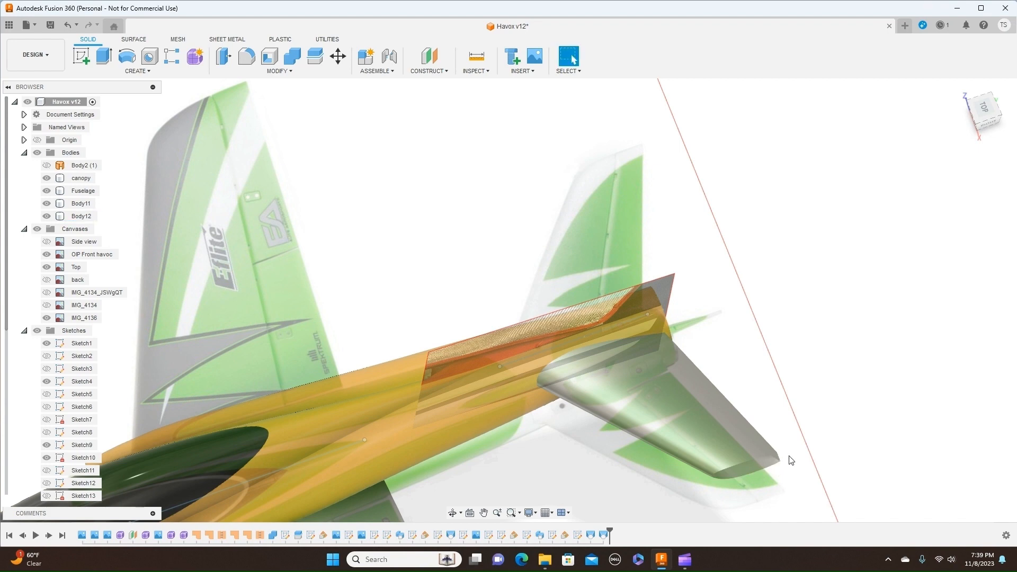
{"action": "middle_click_drag", "start_coordinate": [788, 462], "coordinate": [759, 324]}
{"action": "scroll", "coordinate": [758, 322], "scroll_direction": "up", "scroll_amount": 5}
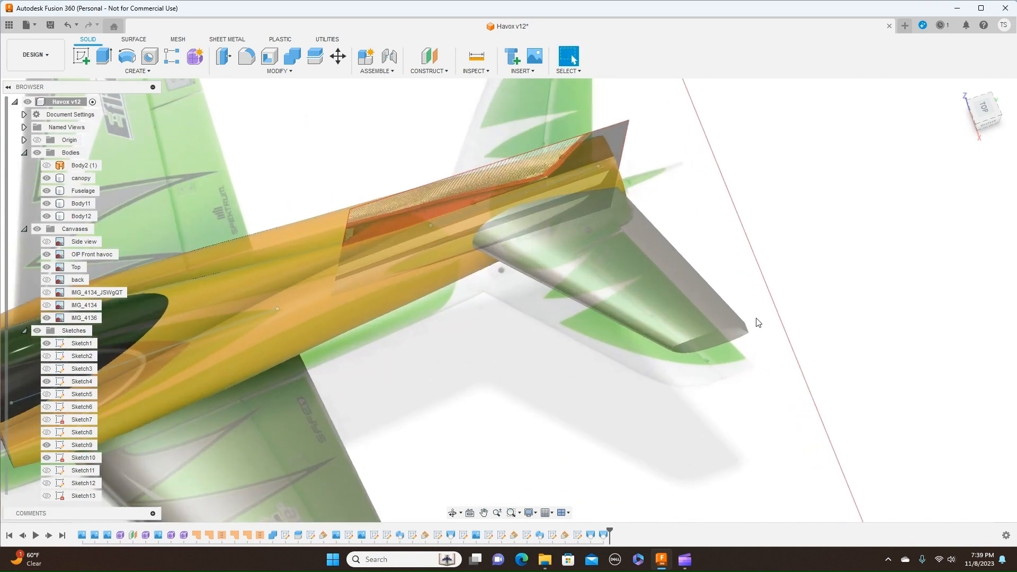
{"action": "left_click", "coordinate": [656, 367]}
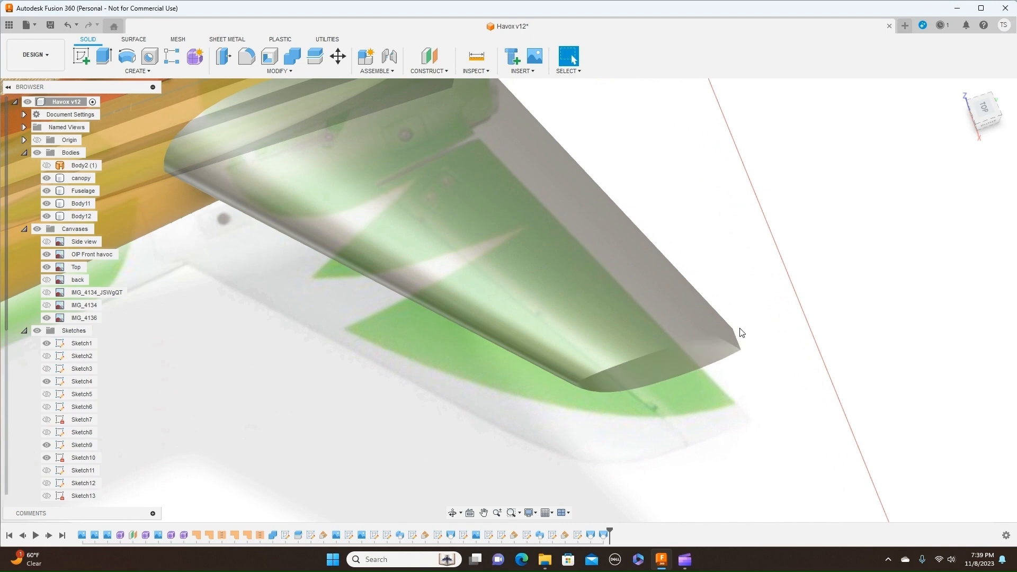
{"action": "left_click", "coordinate": [821, 283]}
{"action": "left_click", "coordinate": [985, 110]}
{"action": "scroll", "coordinate": [763, 232], "scroll_direction": "down", "scroll_amount": 2}
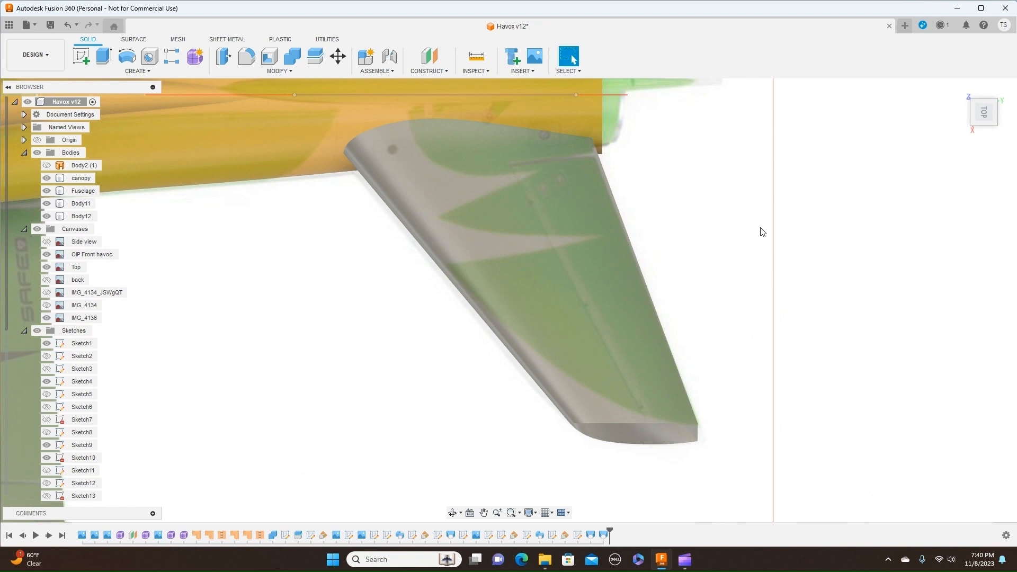
{"action": "scroll", "coordinate": [764, 231], "scroll_direction": "down", "scroll_amount": 4}
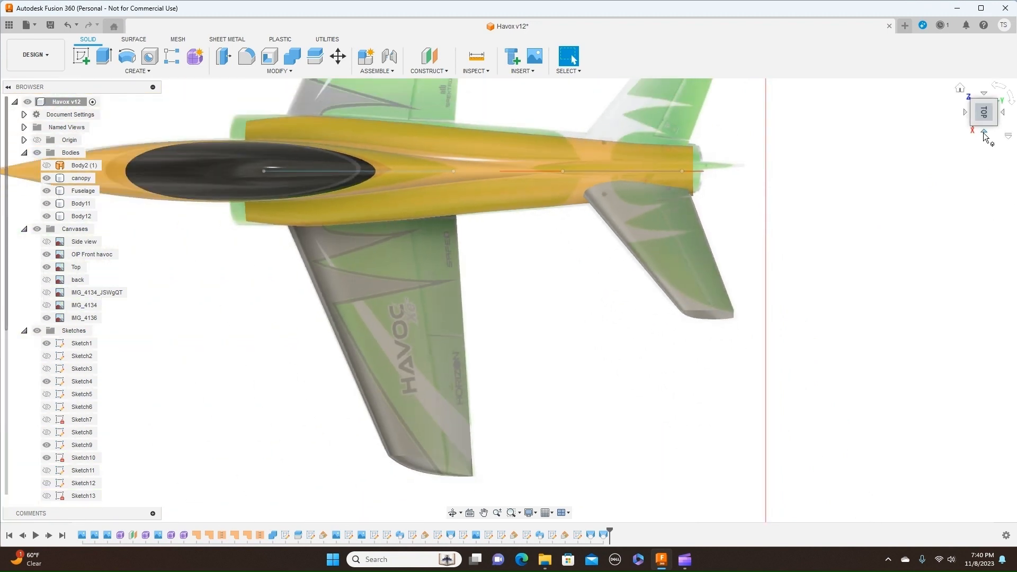
Step: Hide all reference canvases and view the bare jet model from the side and from above
{"action": "left_click", "coordinate": [984, 133]}
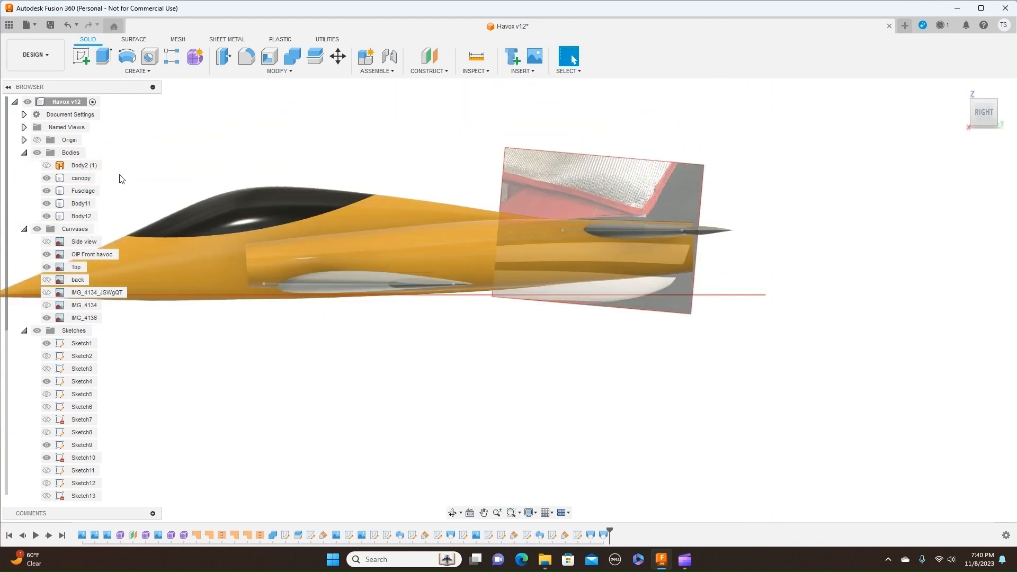
{"action": "left_click", "coordinate": [36, 229]}
{"action": "scroll", "coordinate": [851, 270], "scroll_direction": "down", "scroll_amount": 3}
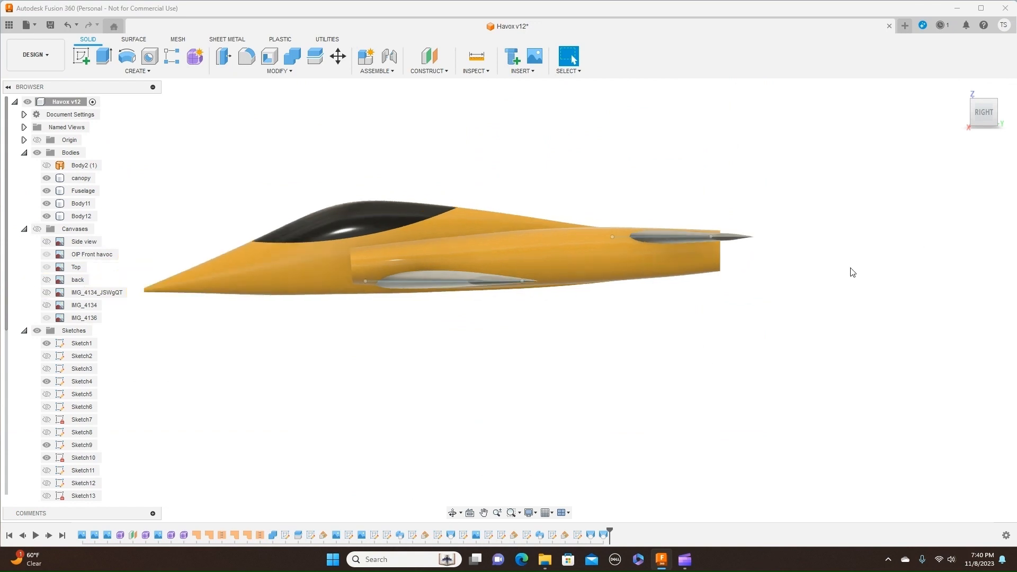
{"action": "left_click_drag", "start_coordinate": [983, 107], "coordinate": [979, 174]}
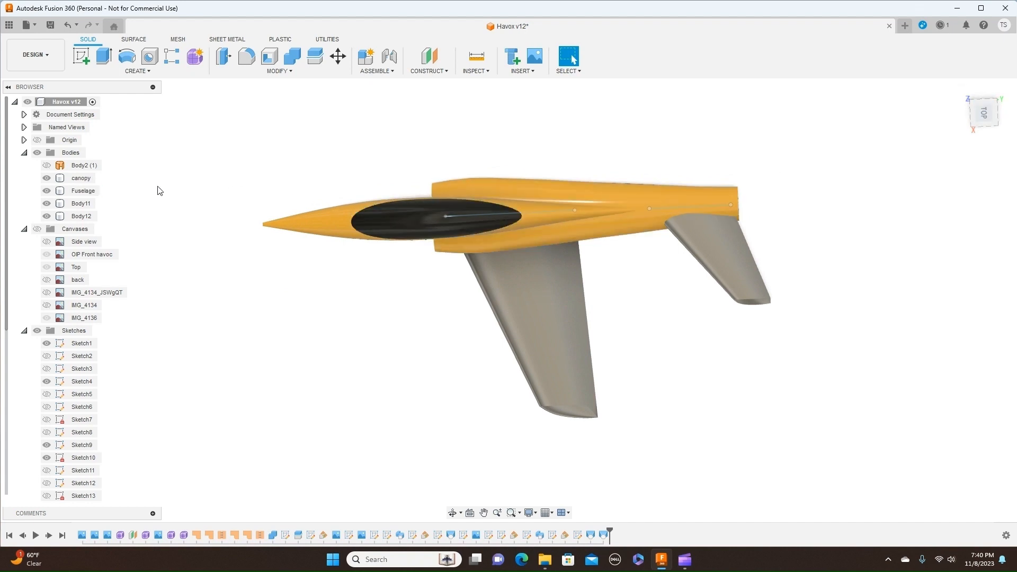
{"action": "mouse_move", "coordinate": [509, 301]}
{"action": "middle_mouse_down", "text": "shift"}
{"action": "mouse_move", "coordinate": [511, 218]}
{"action": "mouse_move", "coordinate": [478, 216]}
{"action": "mouse_move", "coordinate": [493, 229]}
{"action": "middle_mouse_up", "text": "shift"}
{"action": "mouse_move", "coordinate": [957, 130]}
{"action": "left_mouse_down"}
{"action": "mouse_move", "coordinate": [996, 149]}
{"action": "mouse_move", "coordinate": [984, 126]}
{"action": "left_mouse_up"}
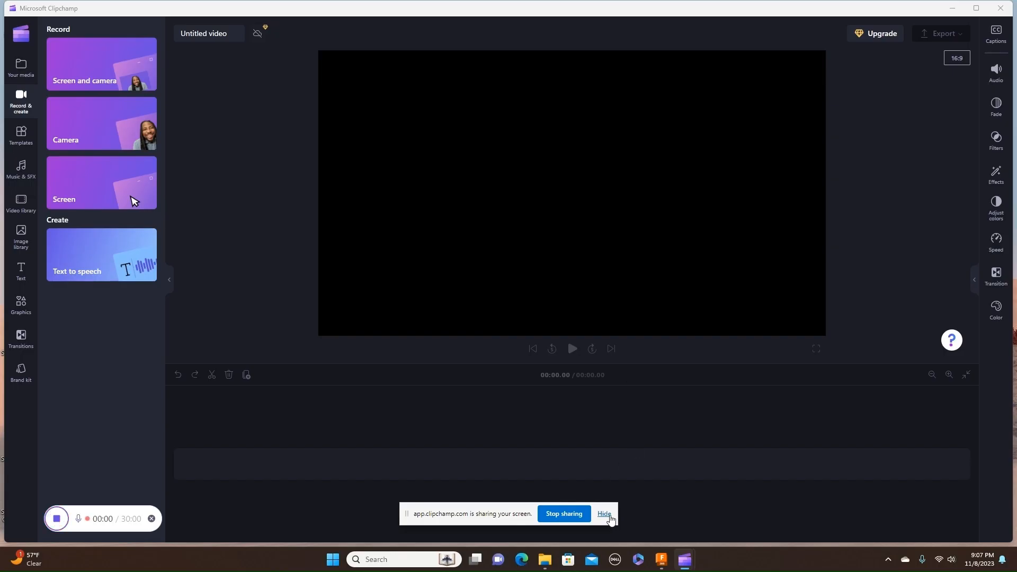
Step: Dismiss the screen-sharing notice and switch to the Havox v17 model in Fusion 360
{"action": "left_click", "coordinate": [605, 514]}
{"action": "left_click", "coordinate": [661, 560]}
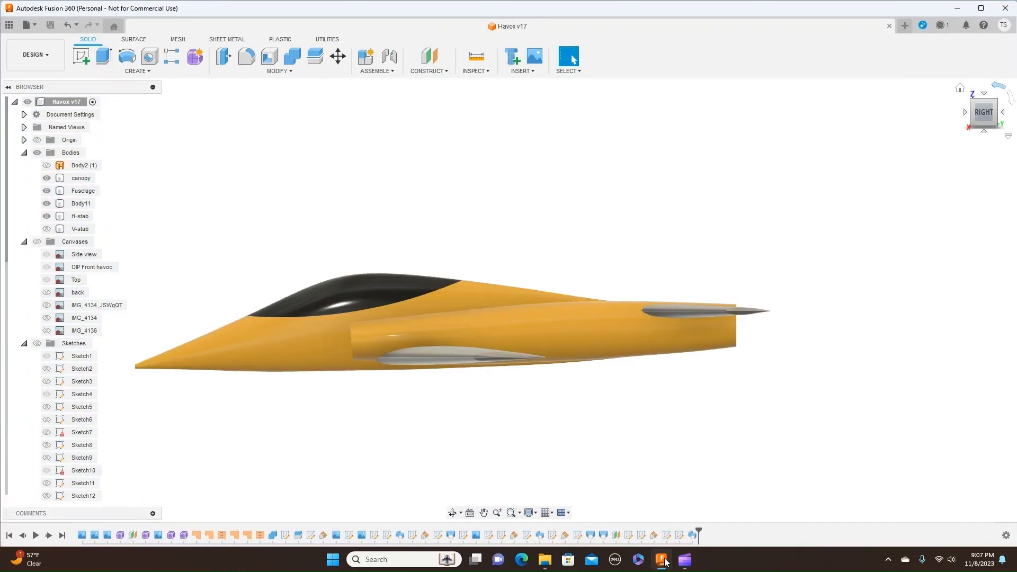
{"action": "left_click_drag", "start_coordinate": [659, 407], "coordinate": [722, 391]}
{"action": "key", "text": "Escape"}
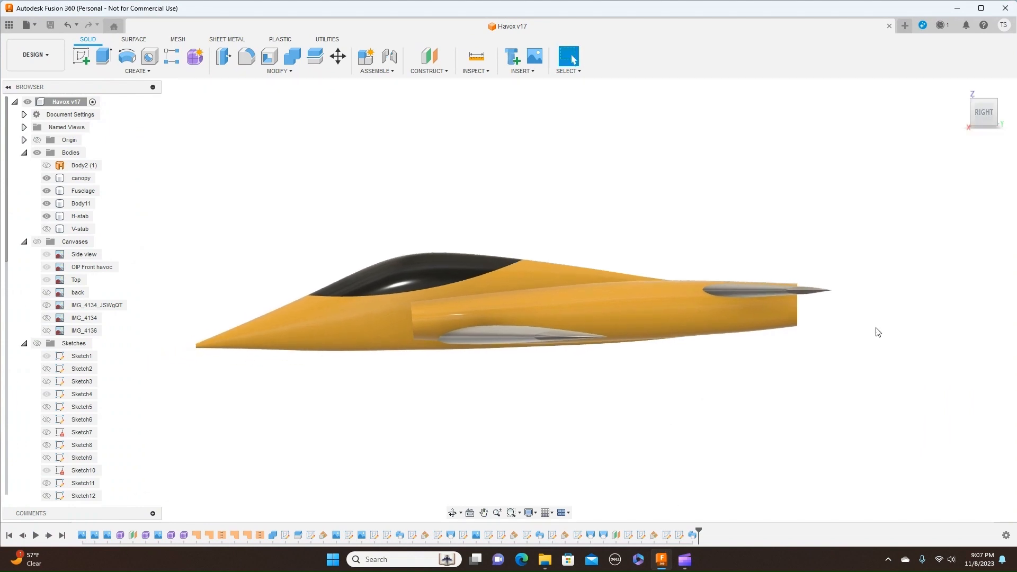
Step: Hide the H-stab body and show the reference canvases with the jet in the right side view
{"action": "mouse_move", "coordinate": [974, 103]}
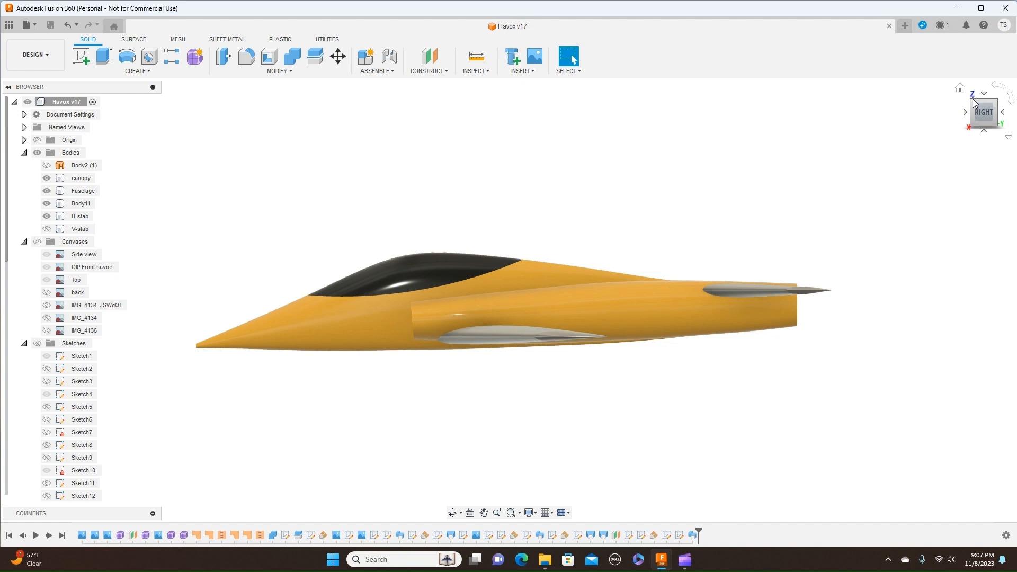
{"action": "left_click", "coordinate": [973, 103]}
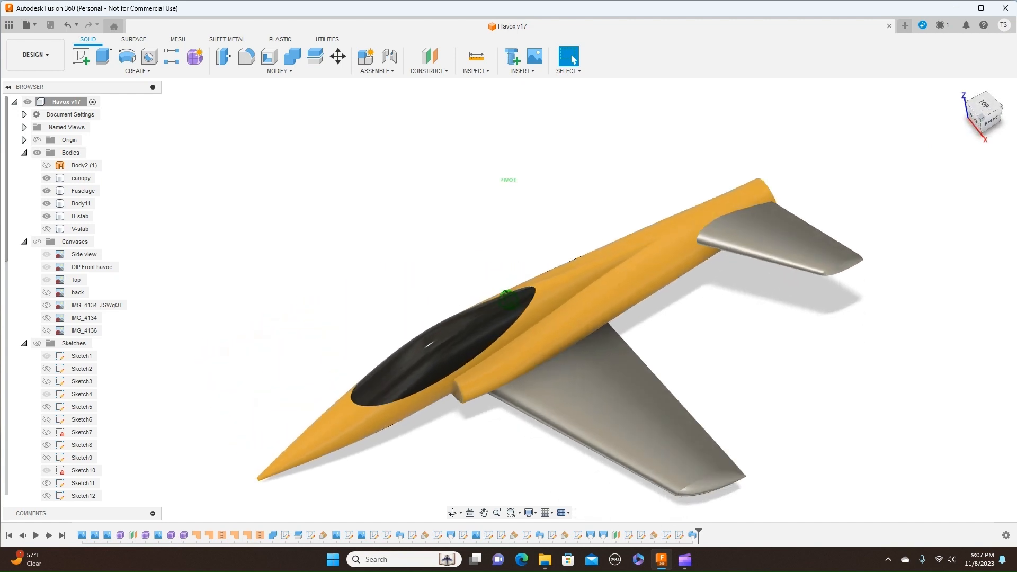
{"action": "mouse_move", "coordinate": [984, 125]}
{"action": "left_mouse_down"}
{"action": "mouse_move", "coordinate": [992, 100]}
{"action": "mouse_move", "coordinate": [951, 120]}
{"action": "mouse_move", "coordinate": [926, 101]}
{"action": "mouse_move", "coordinate": [988, 110]}
{"action": "left_mouse_up"}
{"action": "left_click", "coordinate": [987, 113]}
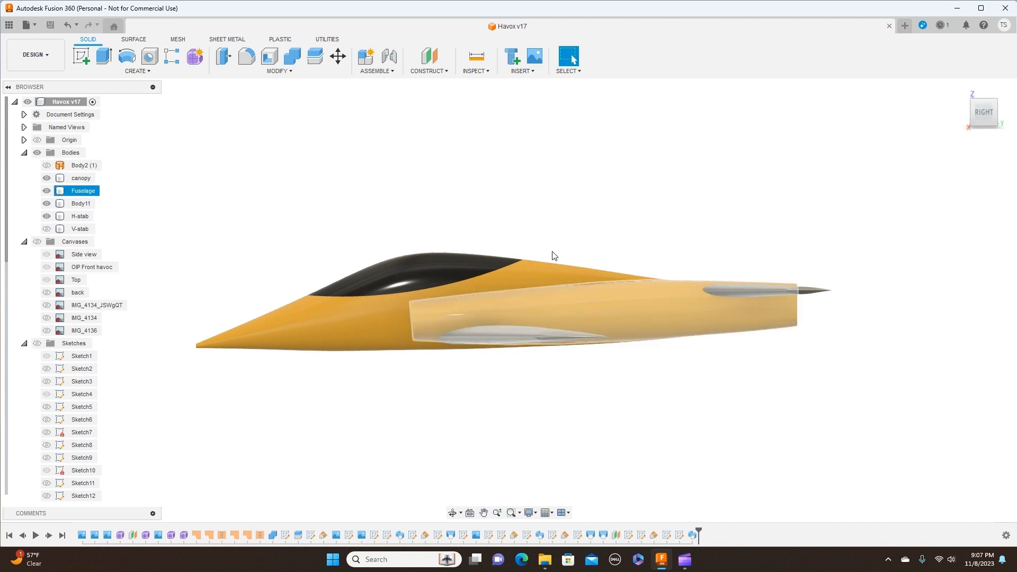
{"action": "left_click", "coordinate": [47, 216]}
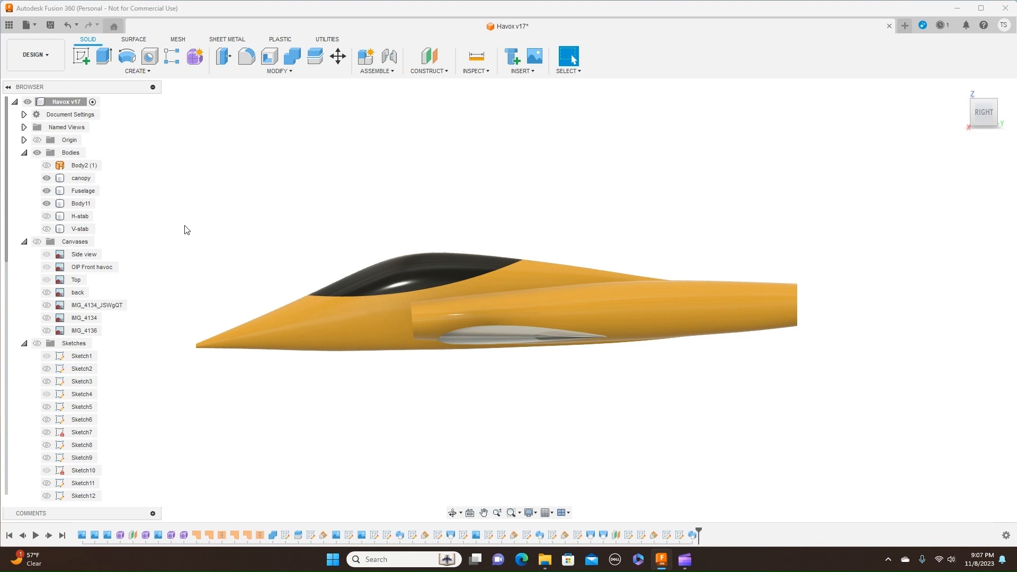
{"action": "left_click", "coordinate": [38, 242]}
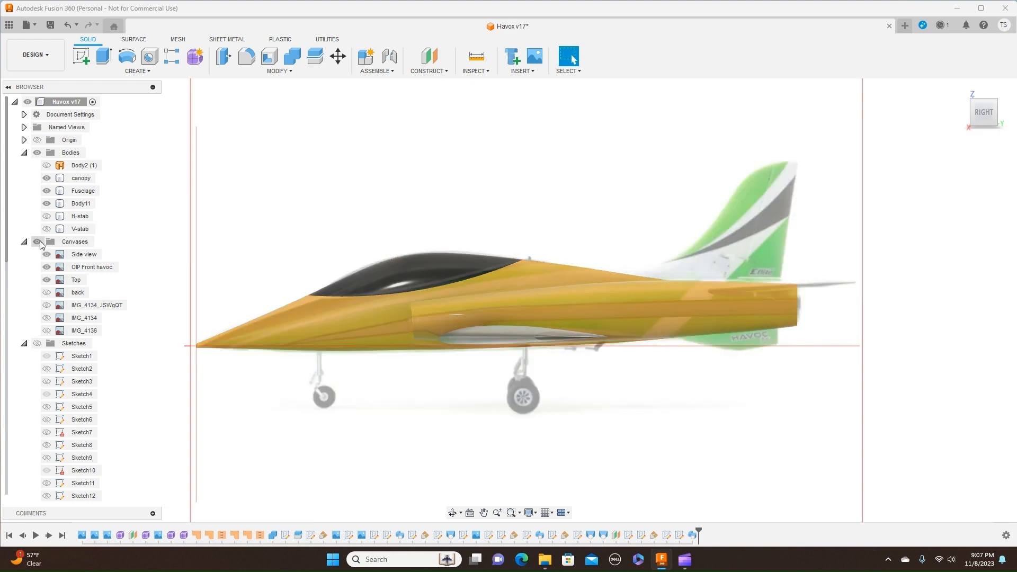
Step: Hide the Fuselage and canopy bodies to expose the side-view reference image
{"action": "scroll", "coordinate": [503, 238], "scroll_direction": "up", "scroll_amount": 3}
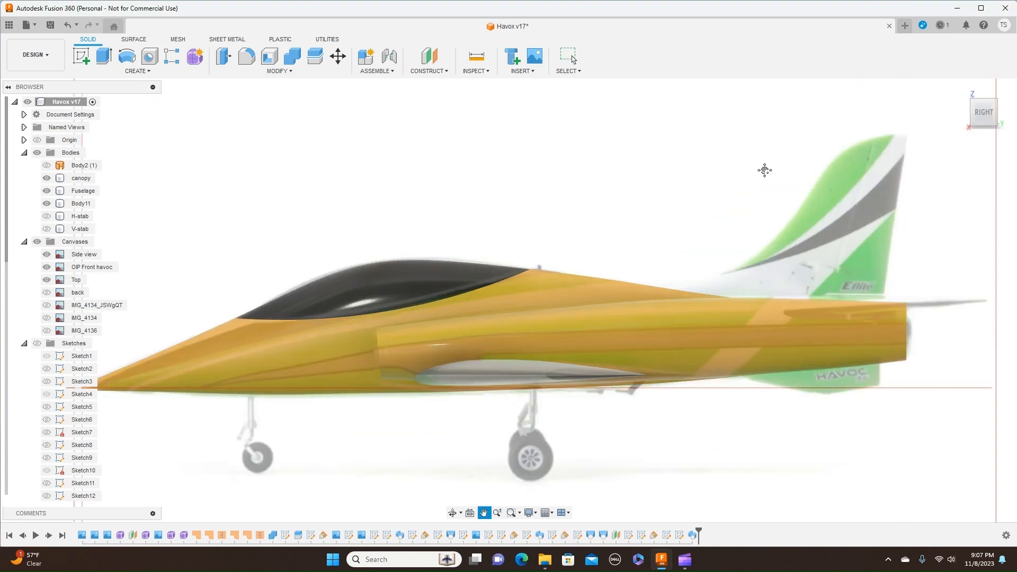
{"action": "scroll", "coordinate": [702, 175], "scroll_direction": "up", "scroll_amount": 2}
{"action": "left_click", "coordinate": [688, 330]}
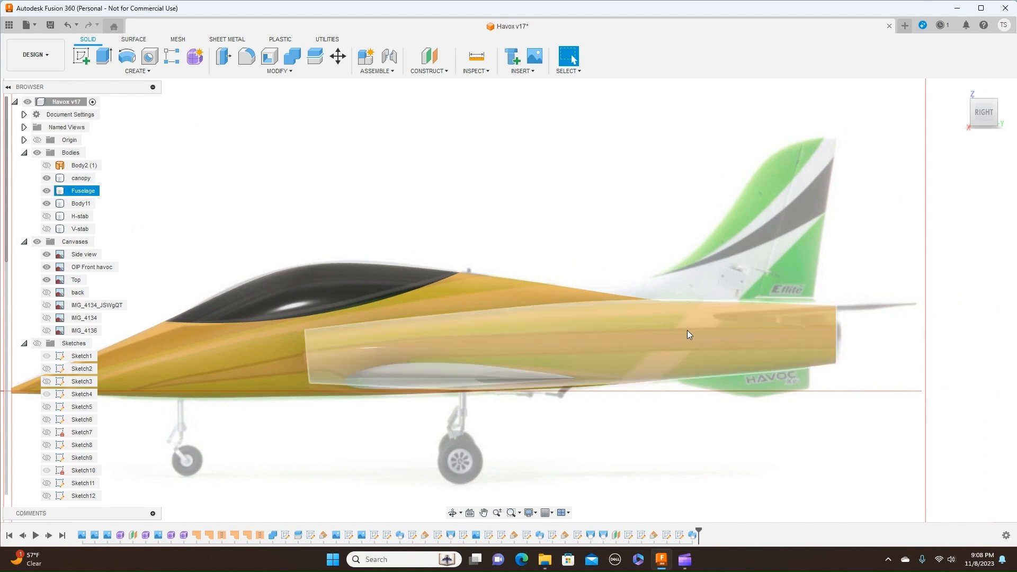
{"action": "left_click", "coordinate": [47, 191]}
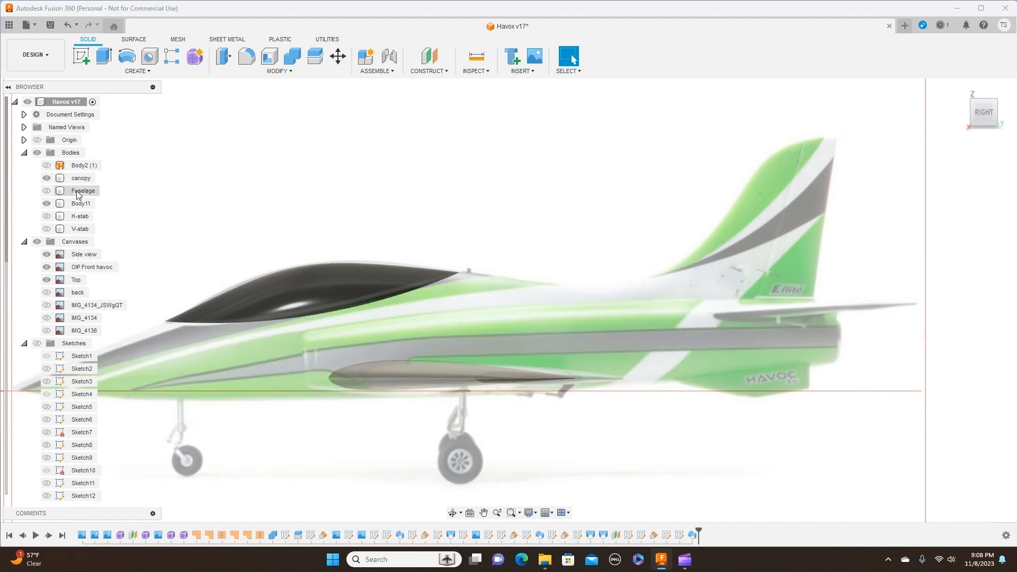
{"action": "scroll", "coordinate": [785, 212], "scroll_direction": "up", "scroll_amount": 2}
{"action": "middle_click_drag", "start_coordinate": [821, 207], "coordinate": [771, 186]}
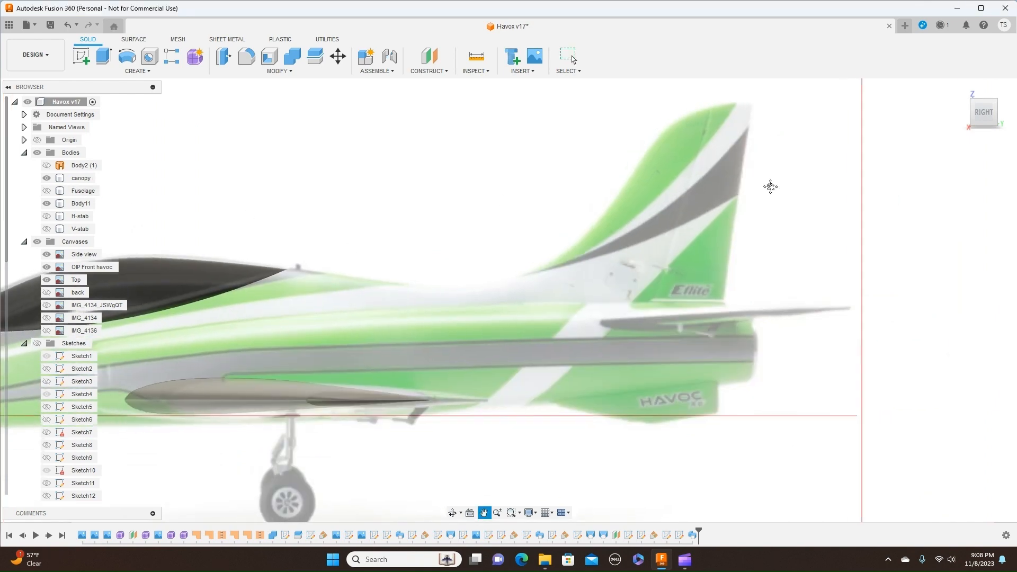
{"action": "scroll", "coordinate": [789, 190], "scroll_direction": "down", "scroll_amount": 5}
{"action": "left_click", "coordinate": [403, 252]}
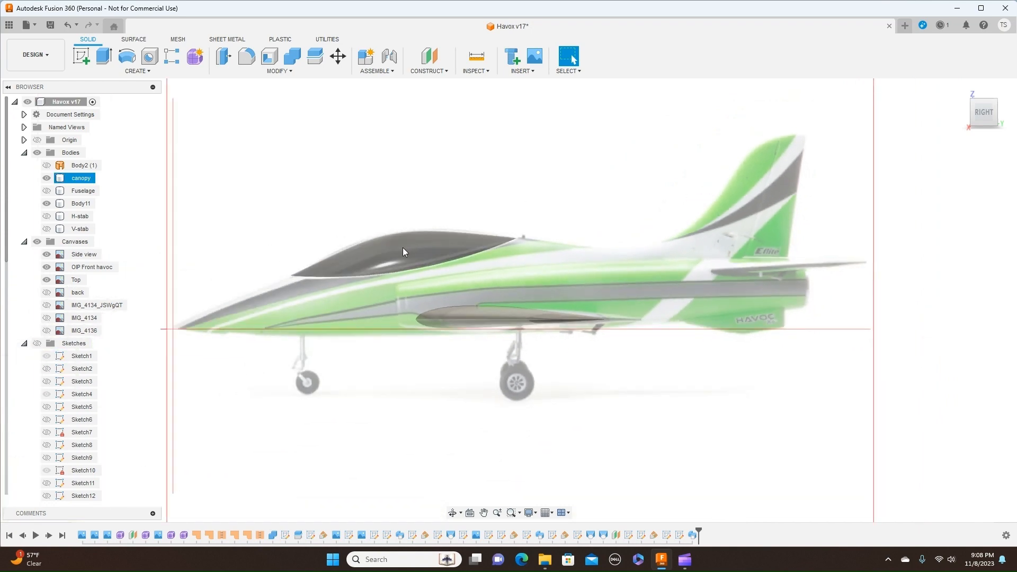
{"action": "left_click", "coordinate": [47, 178]}
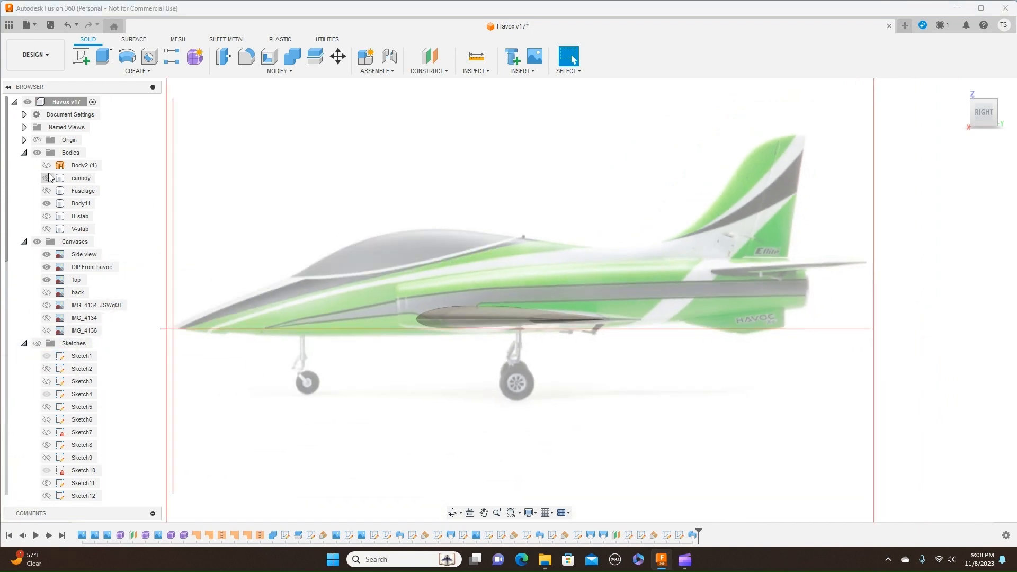
Step: Rename the wing body Body11 as "left wing" and hide it
{"action": "left_click", "coordinate": [470, 306]}
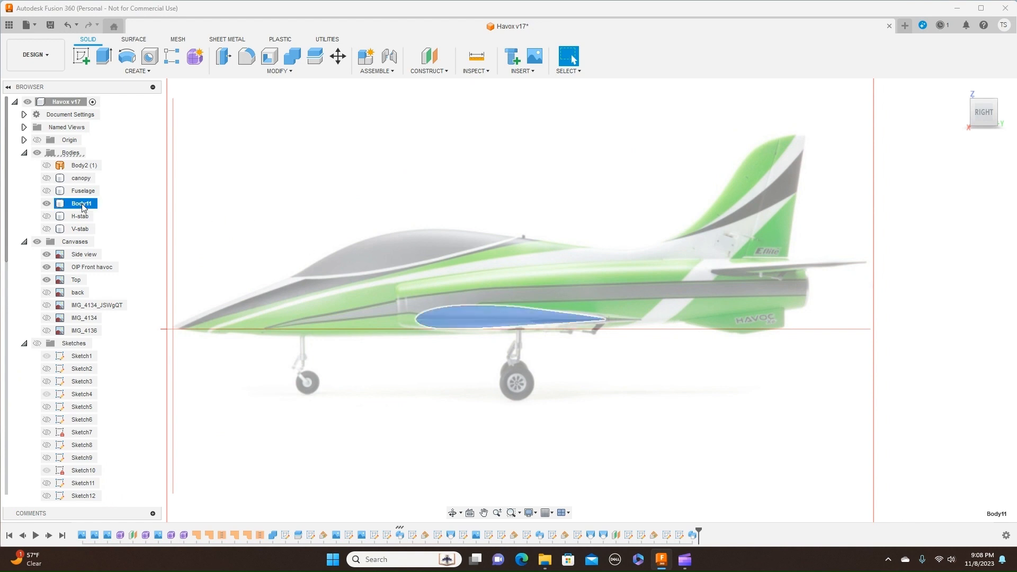
{"action": "double_click", "coordinate": [83, 205]}
{"action": "key", "text": "BackSpace"}
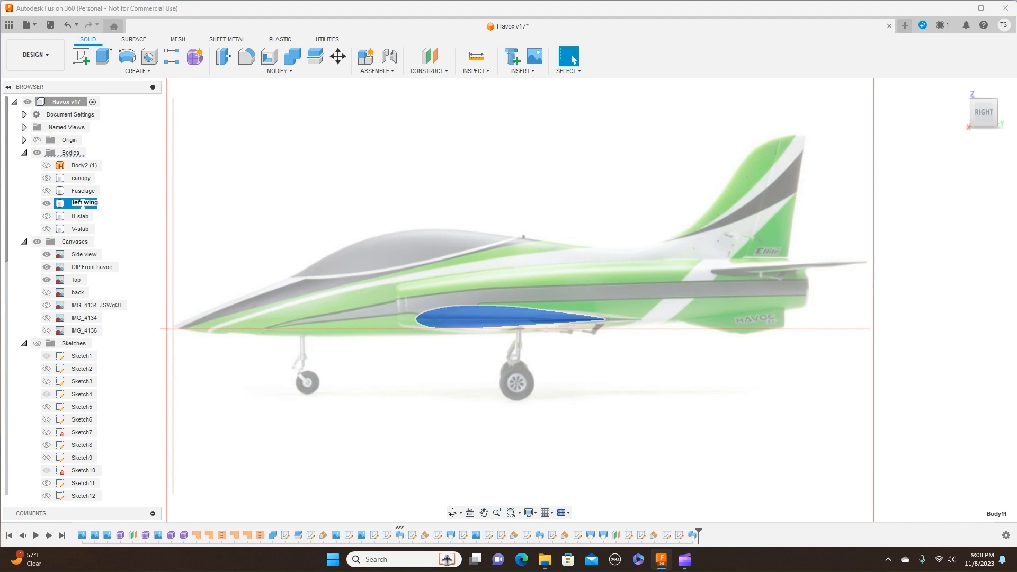
{"action": "key", "text": "Return"}
{"action": "scroll", "coordinate": [457, 207], "scroll_direction": "down", "scroll_amount": 1}
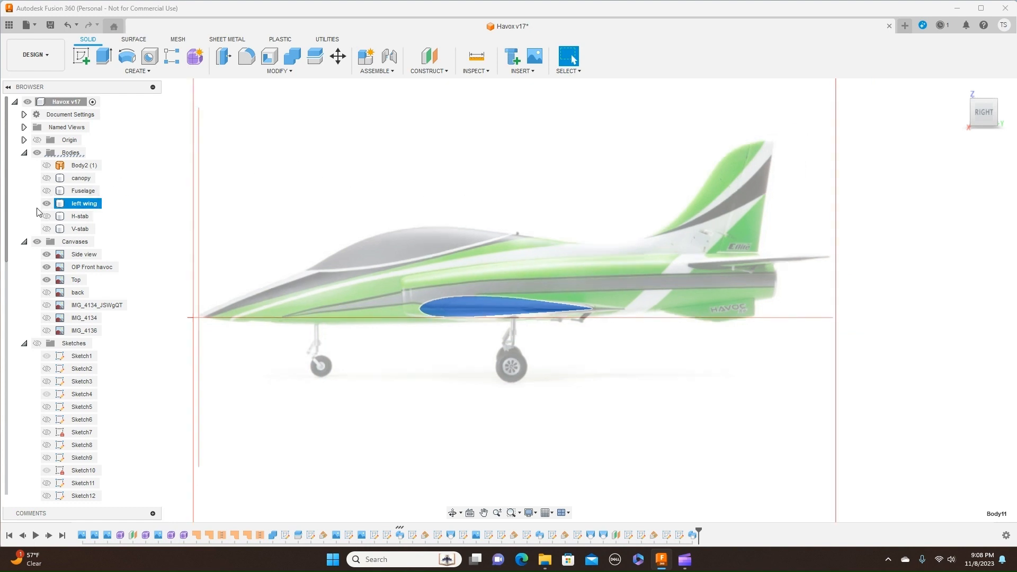
{"action": "left_click", "coordinate": [795, 210]}
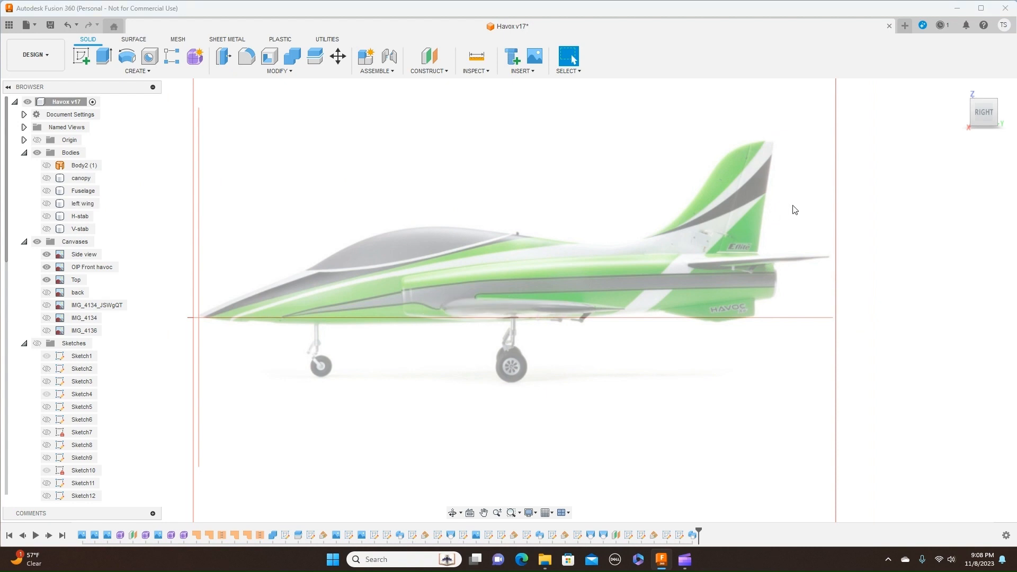
Step: Start a new sketch on the vertical side plane, facing the tail in the side-view reference
{"action": "left_click_drag", "start_coordinate": [984, 108], "coordinate": [984, 115]}
{"action": "left_click", "coordinate": [984, 112]}
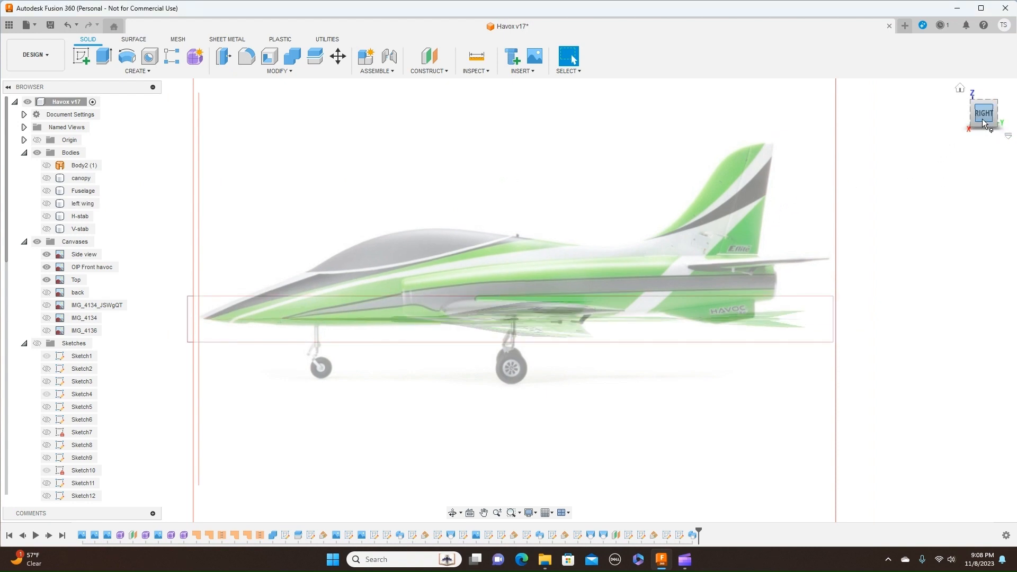
{"action": "left_click", "coordinate": [87, 56]}
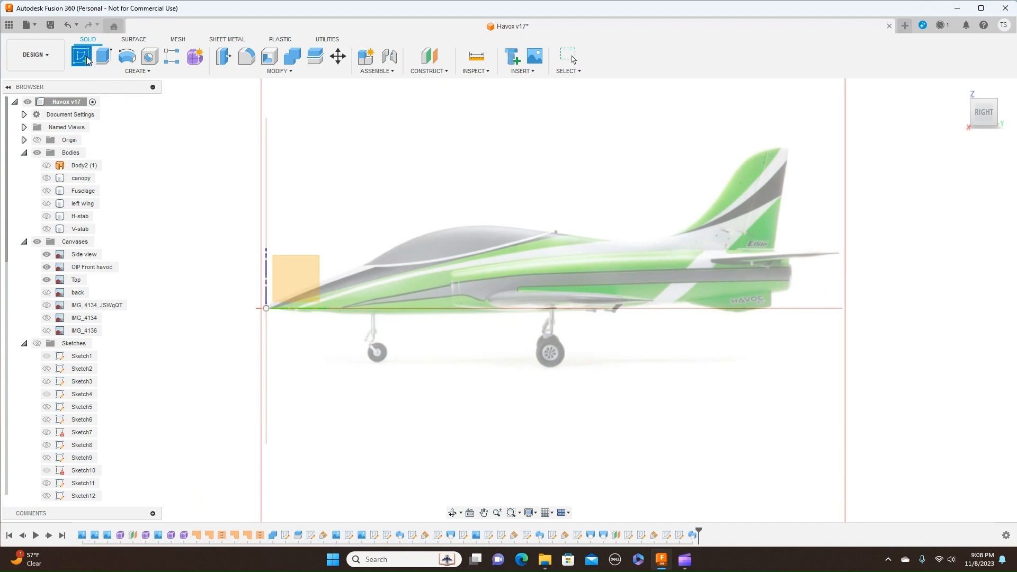
{"action": "left_click", "coordinate": [289, 267]}
{"action": "mouse_move", "coordinate": [820, 351]}
{"action": "middle_mouse_down"}
{"action": "mouse_move", "coordinate": [334, 395]}
{"action": "mouse_move", "coordinate": [461, 356]}
{"action": "mouse_move", "coordinate": [554, 363]}
{"action": "middle_mouse_up"}
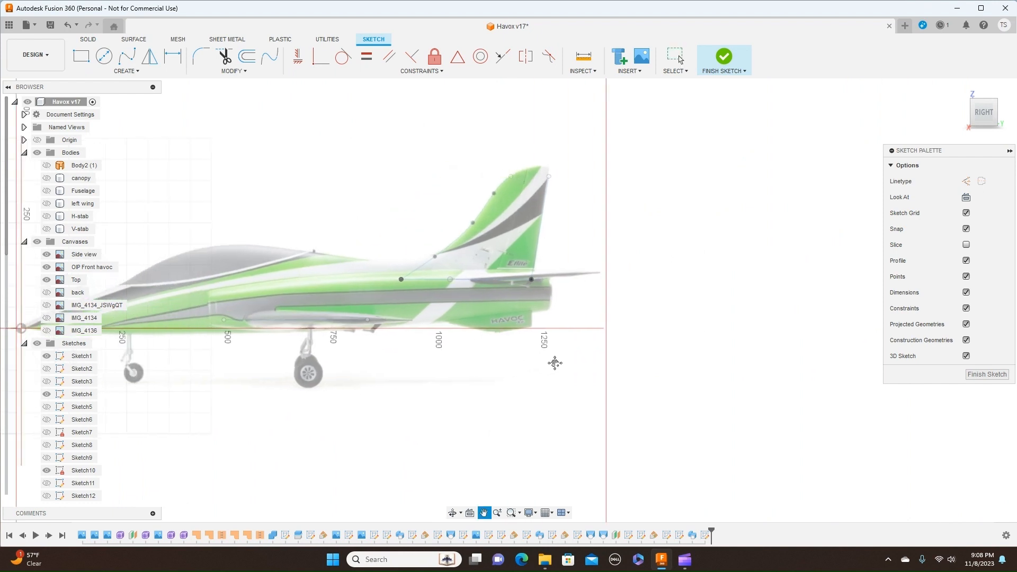
{"action": "scroll", "coordinate": [564, 368], "scroll_direction": "up", "scroll_amount": 2}
{"action": "middle_click_drag", "start_coordinate": [473, 369], "coordinate": [567, 385]}
{"action": "scroll", "coordinate": [610, 367], "scroll_direction": "up", "scroll_amount": 1}
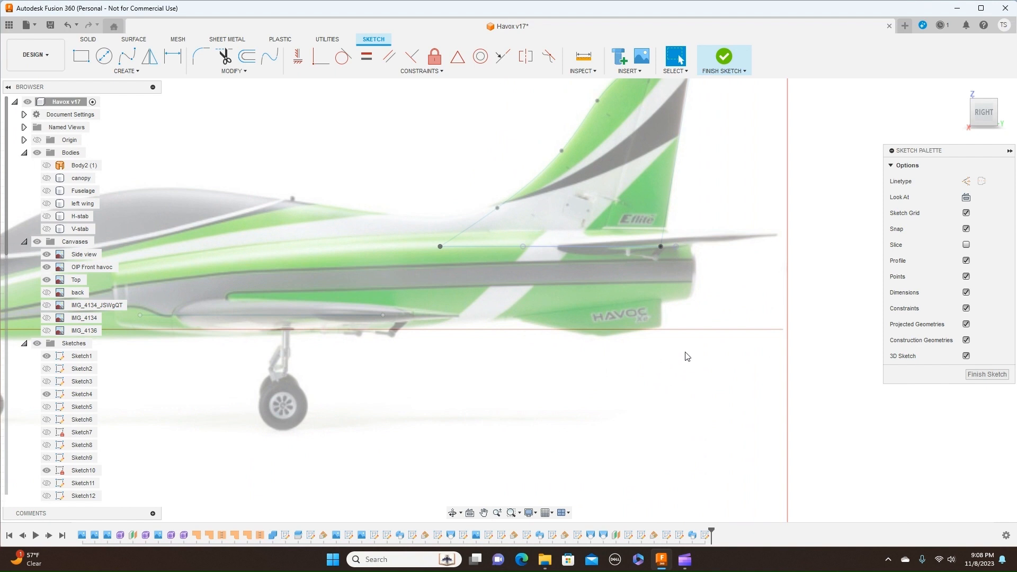
Step: Try to sketch a line along the vertical stabilizer's root between its two end points, and finish the sketch
{"action": "left_click", "coordinate": [145, 71]}
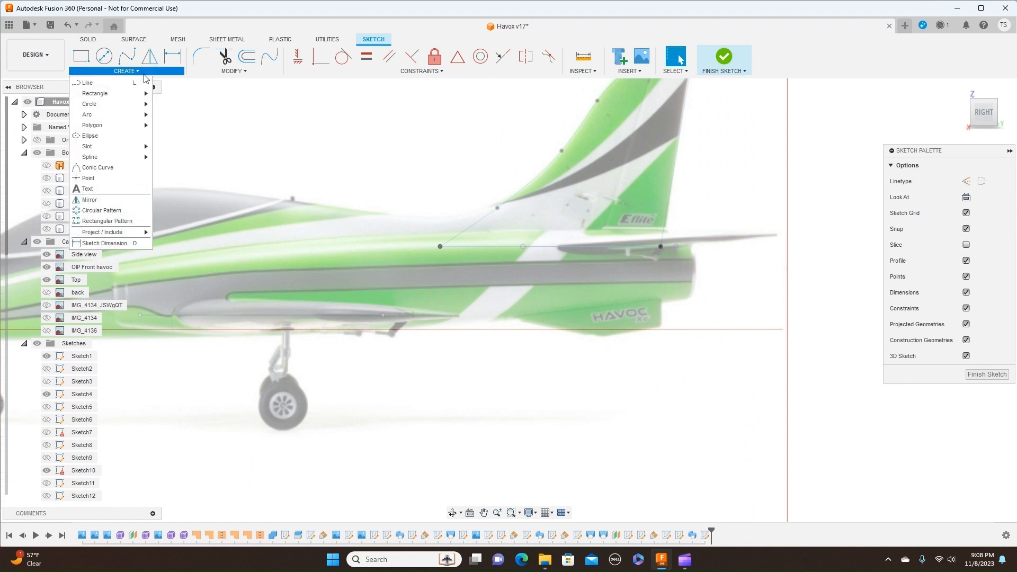
{"action": "left_click", "coordinate": [118, 84]}
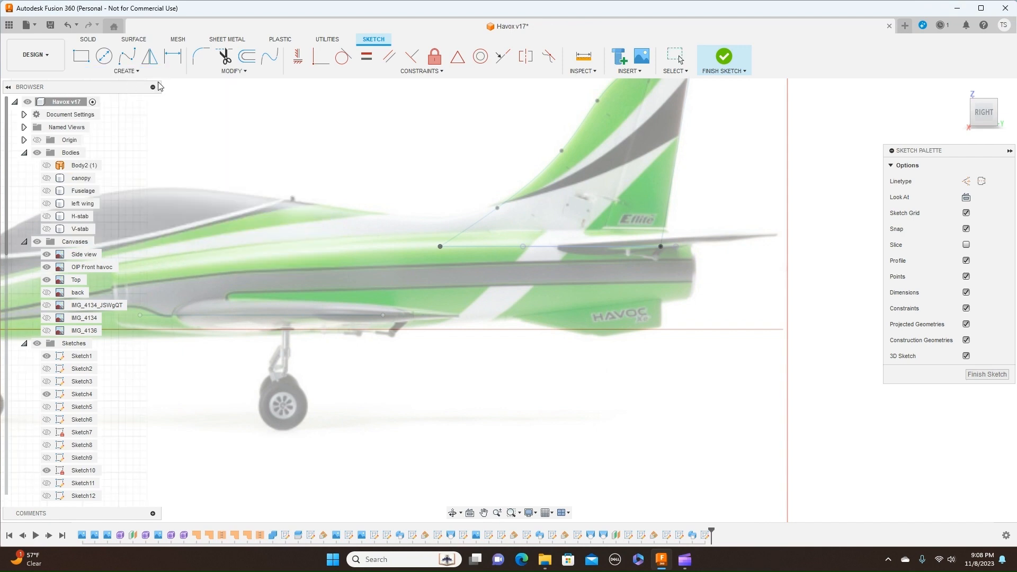
{"action": "left_click", "coordinate": [441, 247]}
{"action": "left_click", "coordinate": [499, 207]}
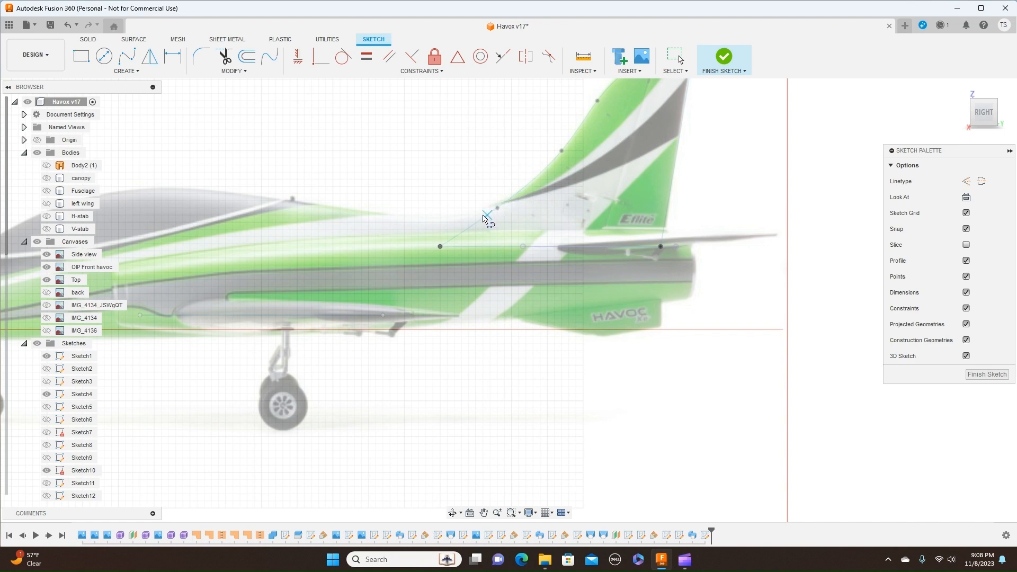
{"action": "left_click", "coordinate": [439, 248]}
{"action": "left_click", "coordinate": [440, 247]}
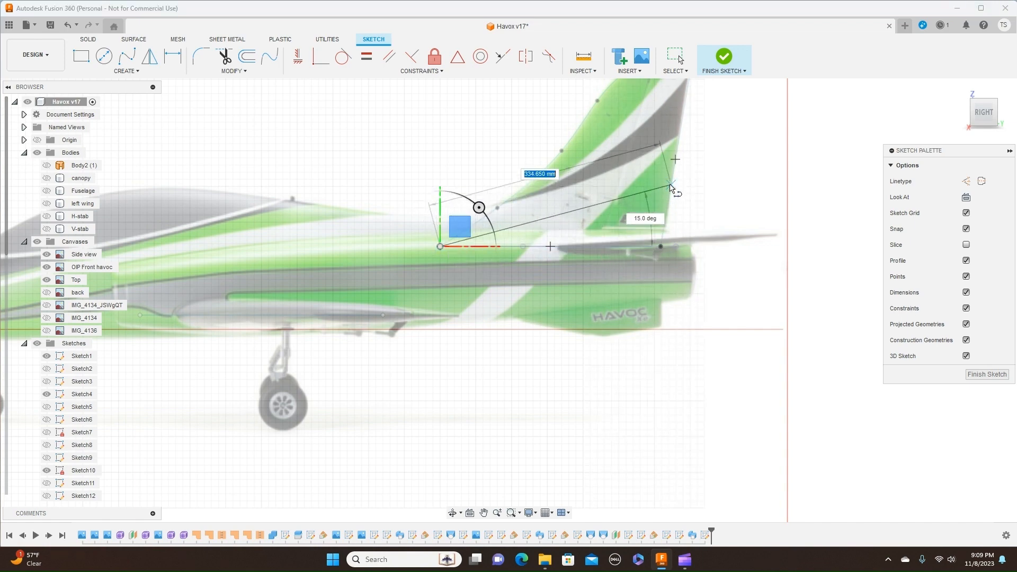
{"action": "left_click", "coordinate": [662, 246]}
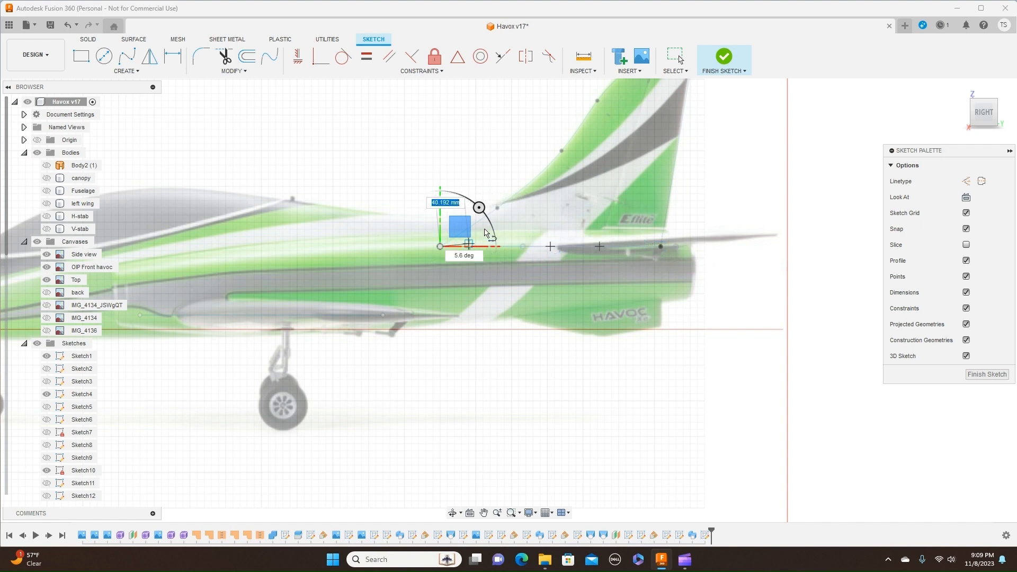
{"action": "right_click", "coordinate": [459, 200]}
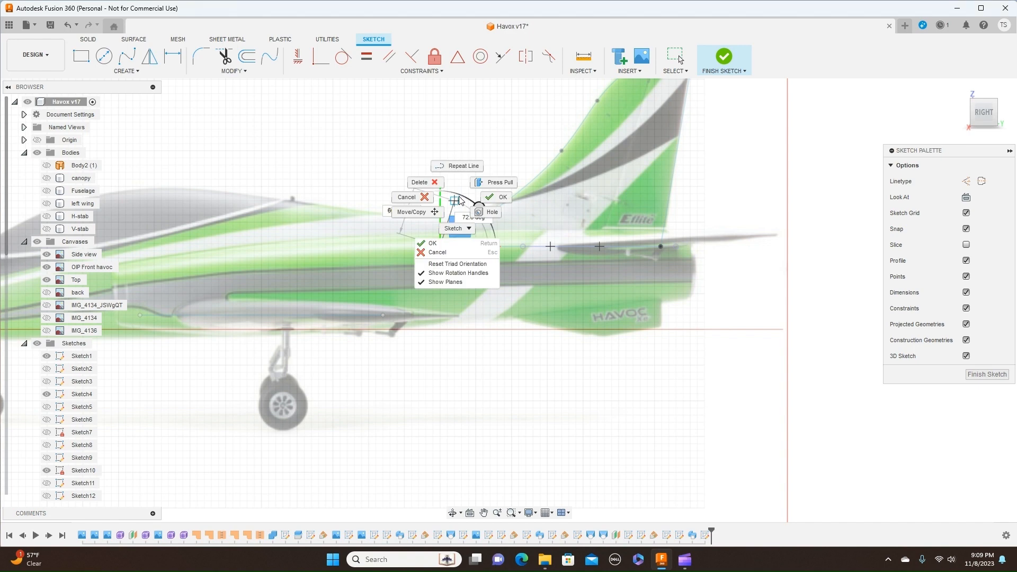
{"action": "left_click", "coordinate": [404, 199]}
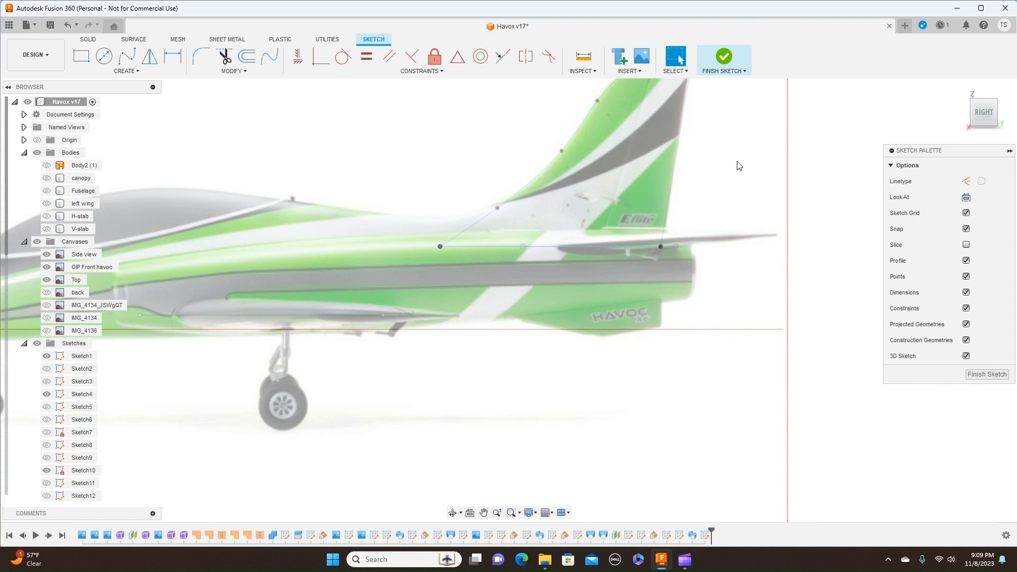
{"action": "left_click", "coordinate": [746, 72]}
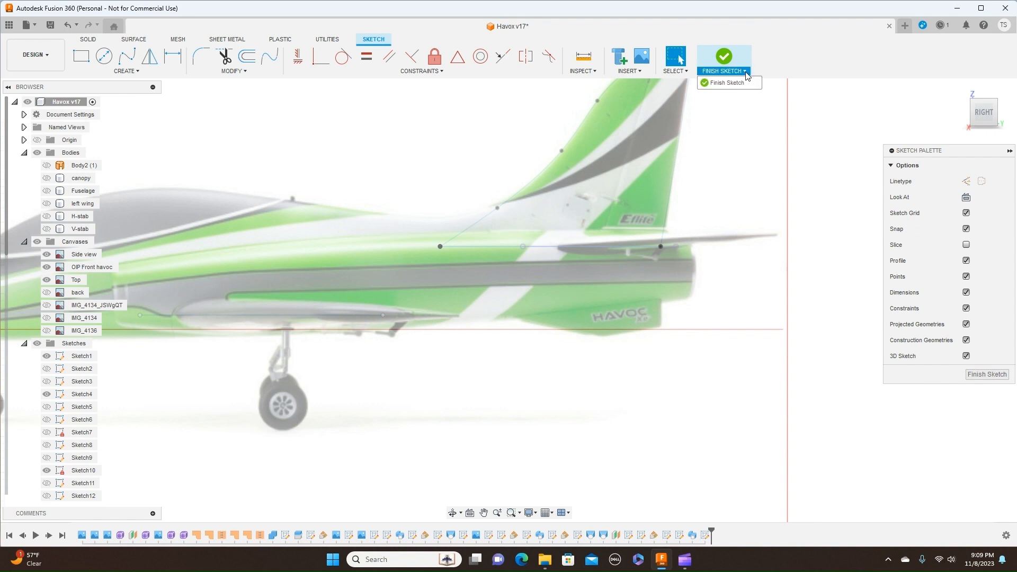
{"action": "left_click", "coordinate": [753, 84]}
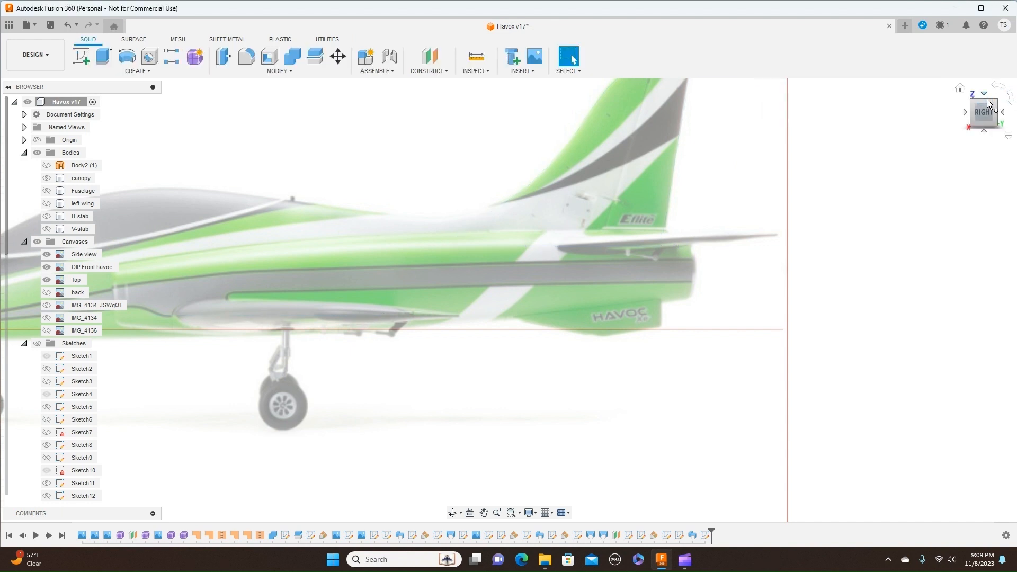
{"action": "left_click", "coordinate": [451, 74]}
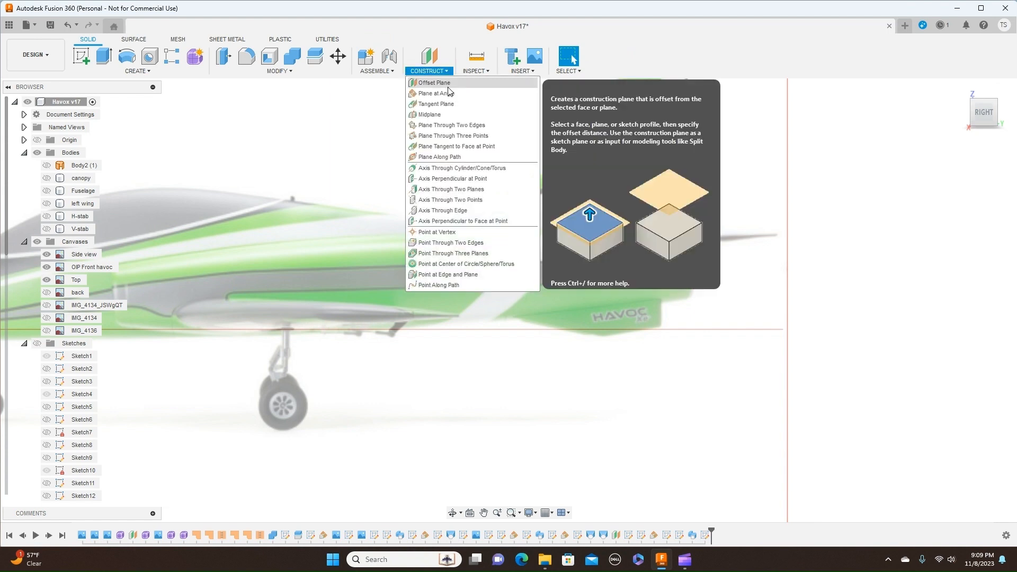
{"action": "left_click", "coordinate": [437, 93]}
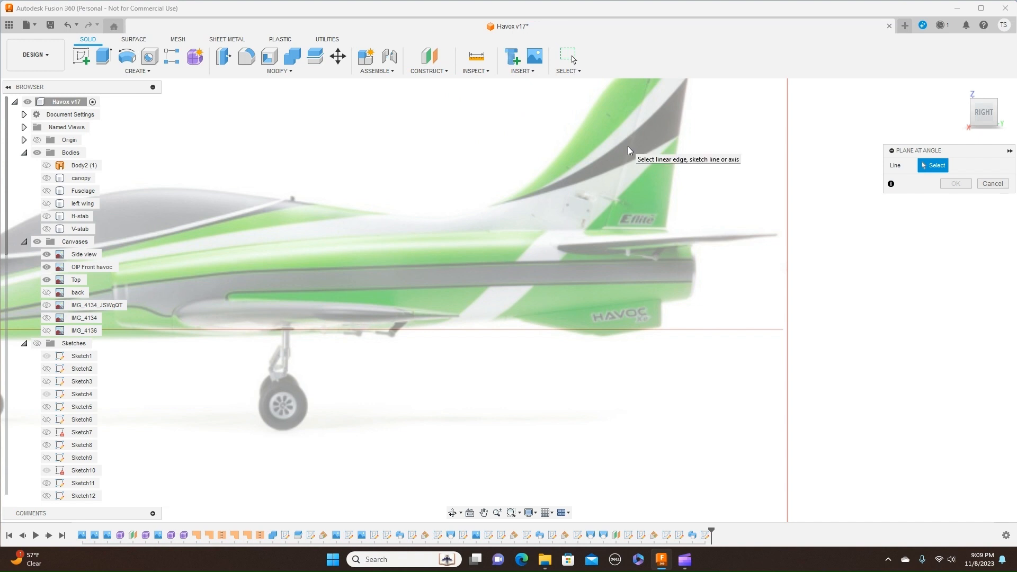
{"action": "left_click_drag", "start_coordinate": [991, 108], "coordinate": [984, 115]}
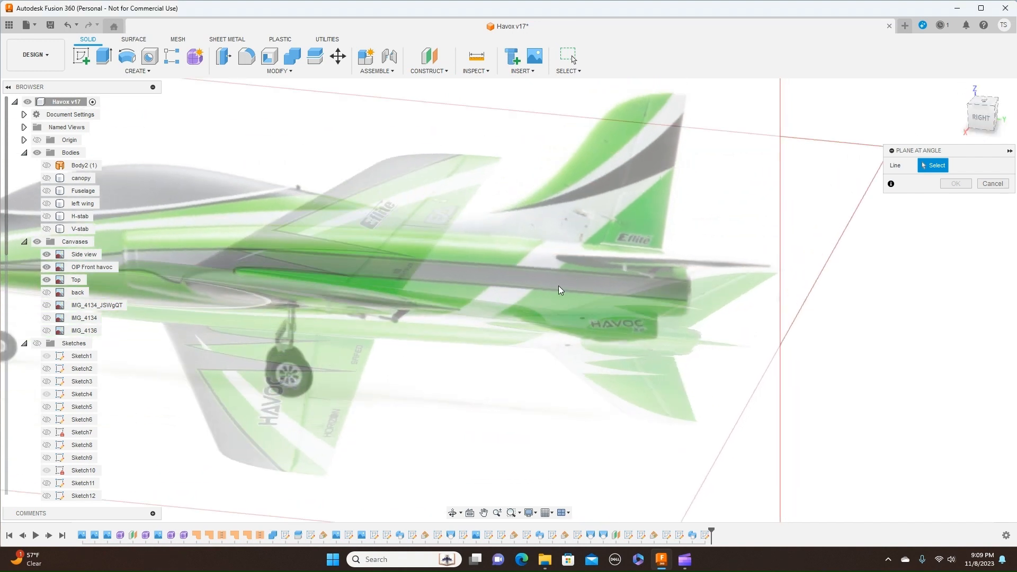
{"action": "left_click", "coordinate": [37, 344]}
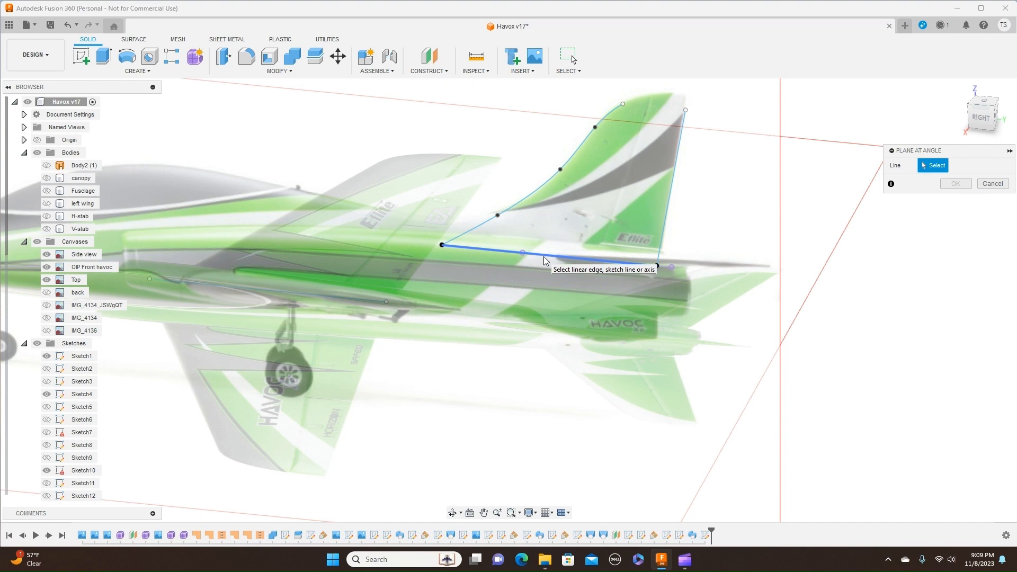
{"action": "left_click", "coordinate": [545, 259]}
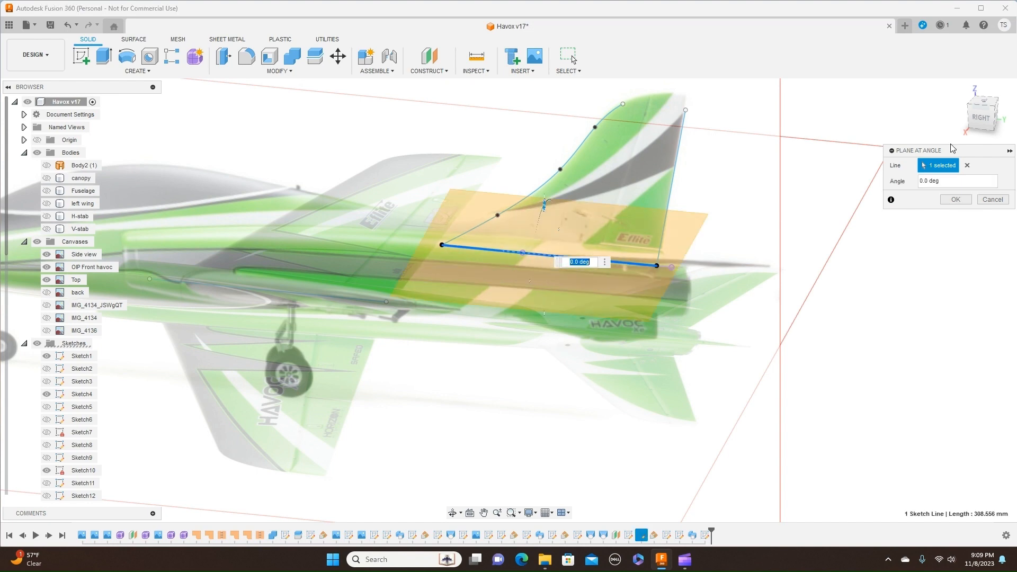
{"action": "left_click", "coordinate": [982, 116]}
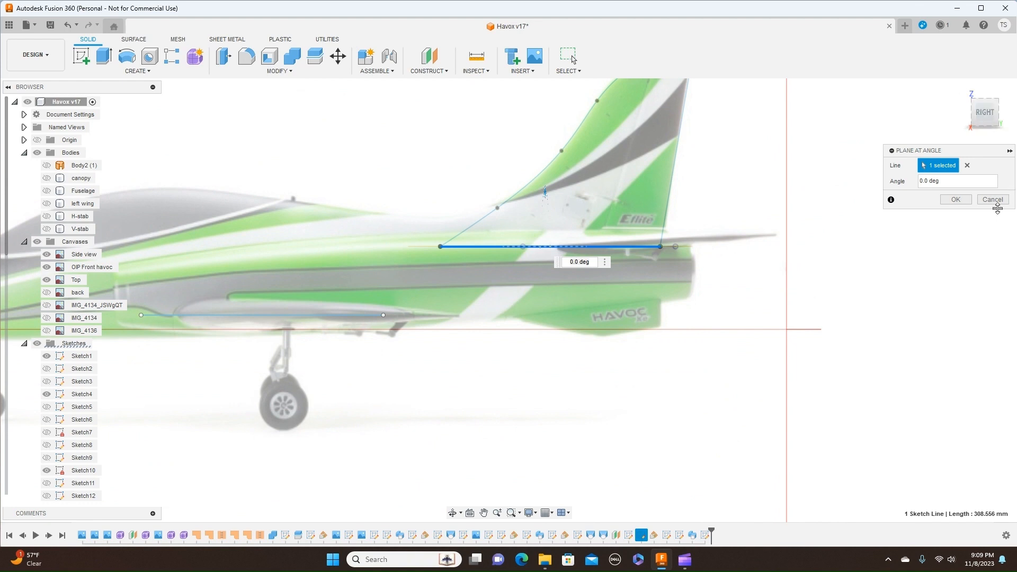
{"action": "left_click", "coordinate": [992, 200]}
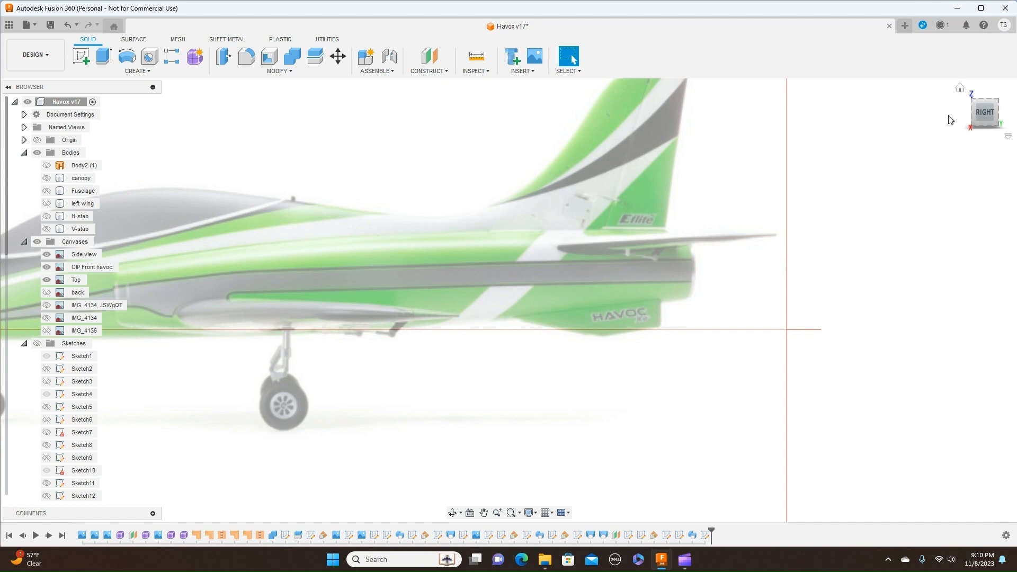
Step: Examine the tail and fin centreline on the top reference image from directly above
{"action": "left_click_drag", "start_coordinate": [990, 100], "coordinate": [989, 158]}
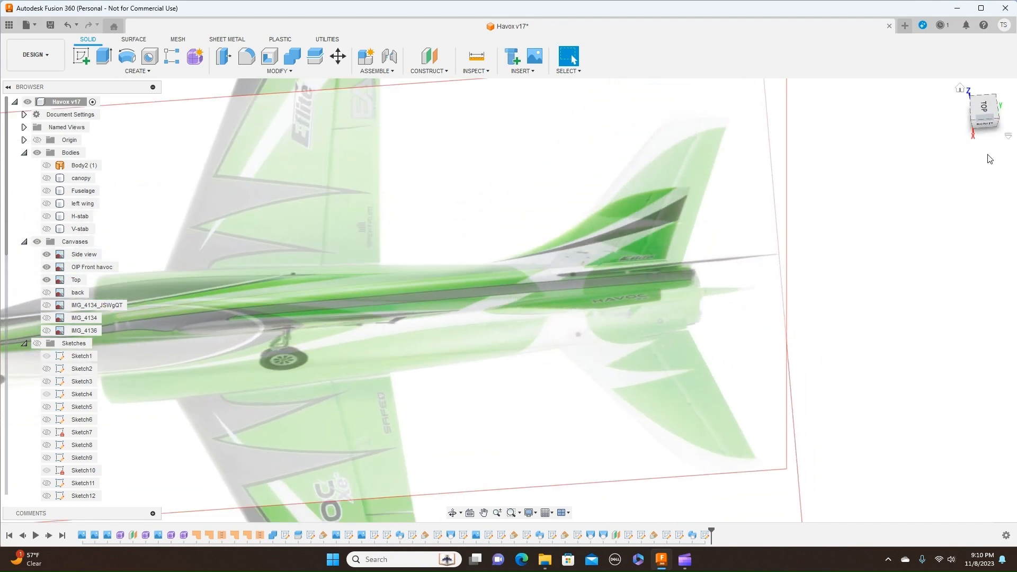
{"action": "left_click", "coordinate": [985, 109]}
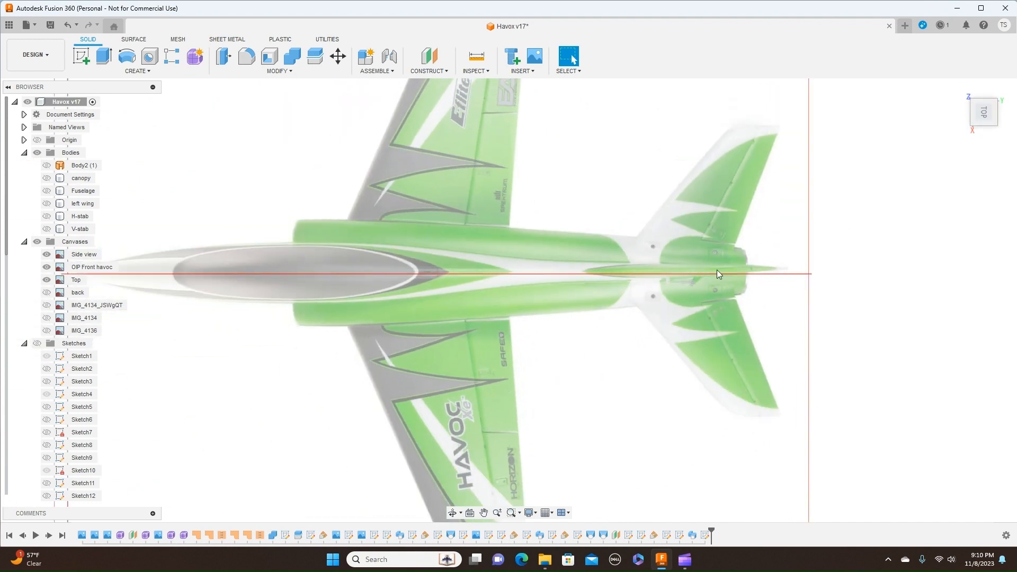
{"action": "scroll", "coordinate": [681, 276], "scroll_direction": "down", "scroll_amount": 1}
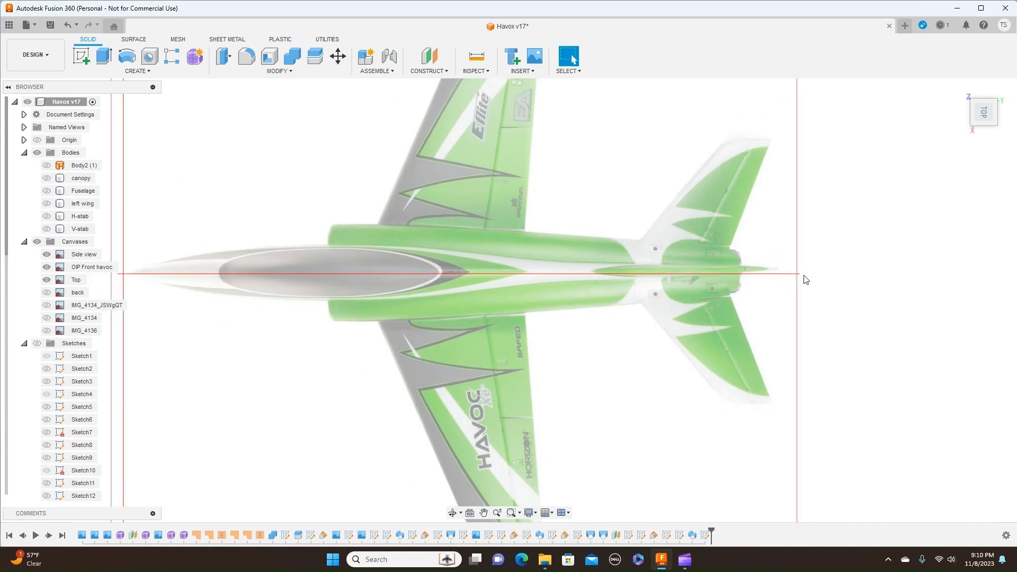
{"action": "scroll", "coordinate": [806, 280], "scroll_direction": "up", "scroll_amount": 1}
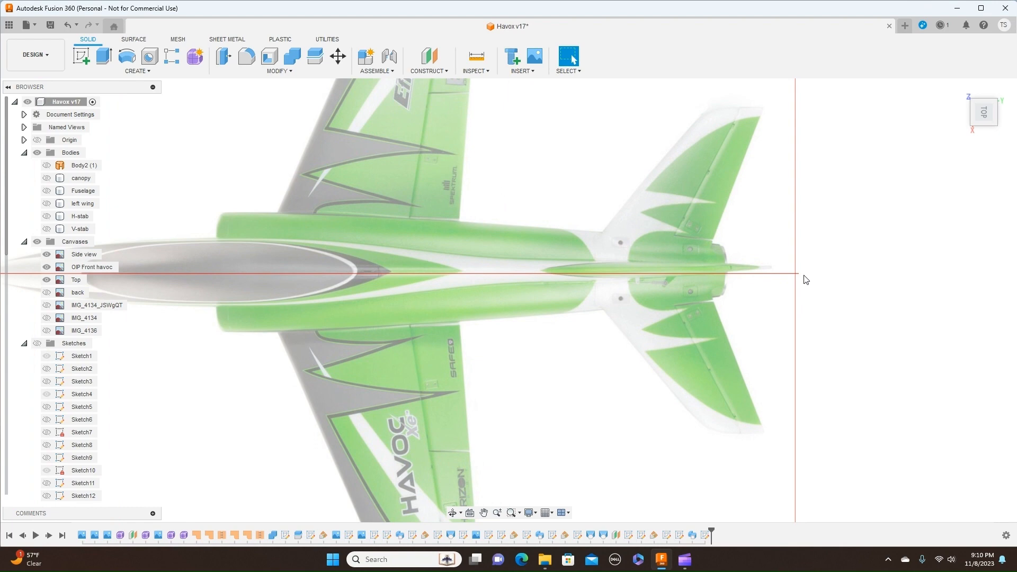
{"action": "scroll", "coordinate": [828, 258], "scroll_direction": "down", "scroll_amount": 1}
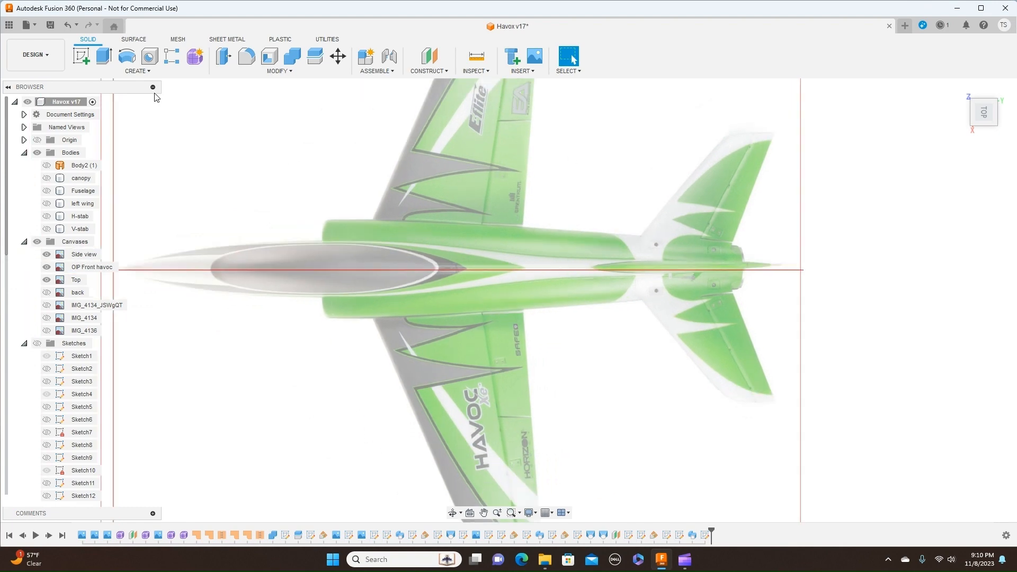
Step: Show construction plane Plane8 and start a new sketch on it, facing the tail in the top reference image
{"action": "left_click", "coordinate": [82, 56]}
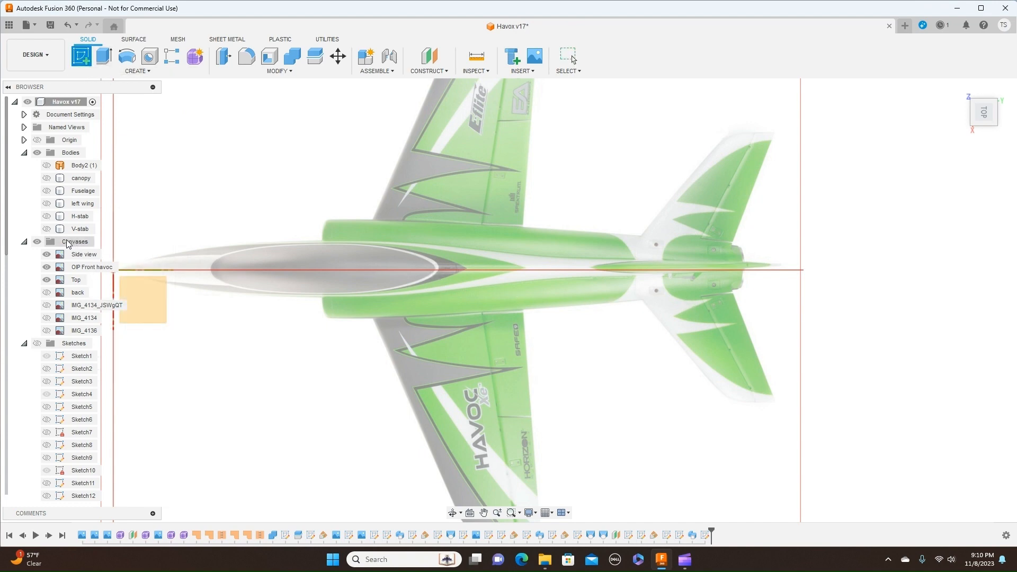
{"action": "scroll", "coordinate": [7, 281], "scroll_direction": "down", "scroll_amount": 5}
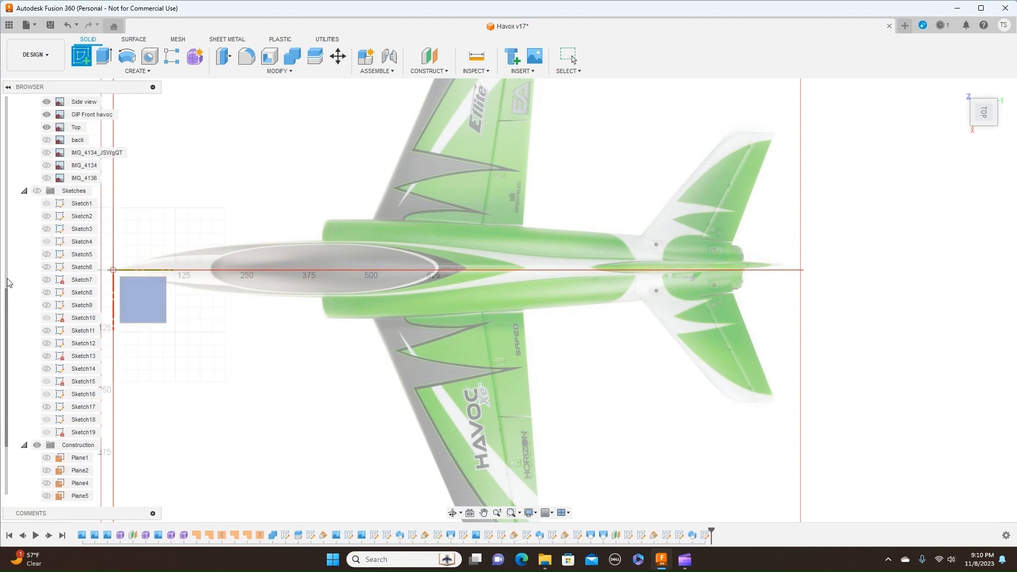
{"action": "left_click", "coordinate": [47, 497]}
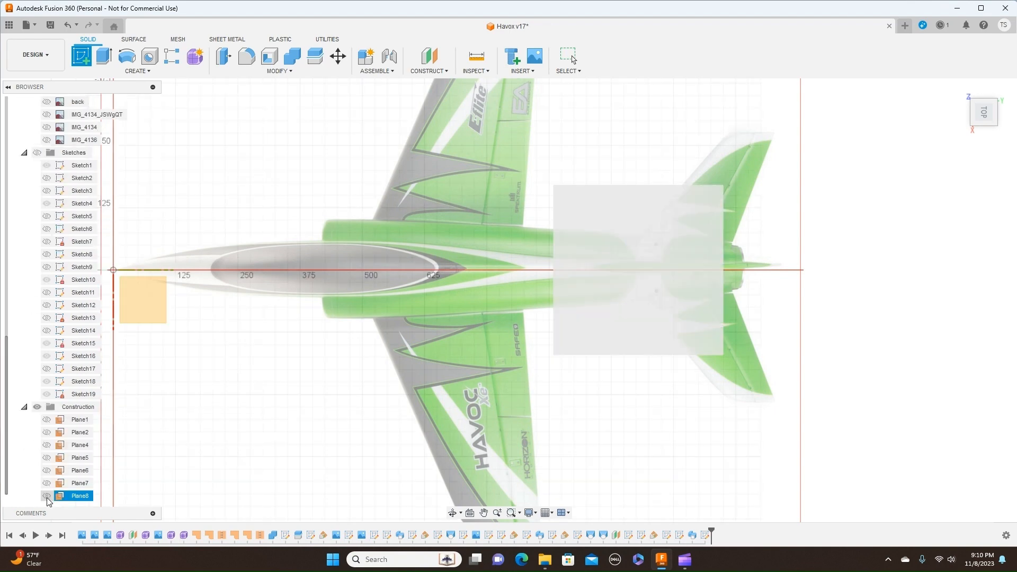
{"action": "left_click", "coordinate": [47, 496]}
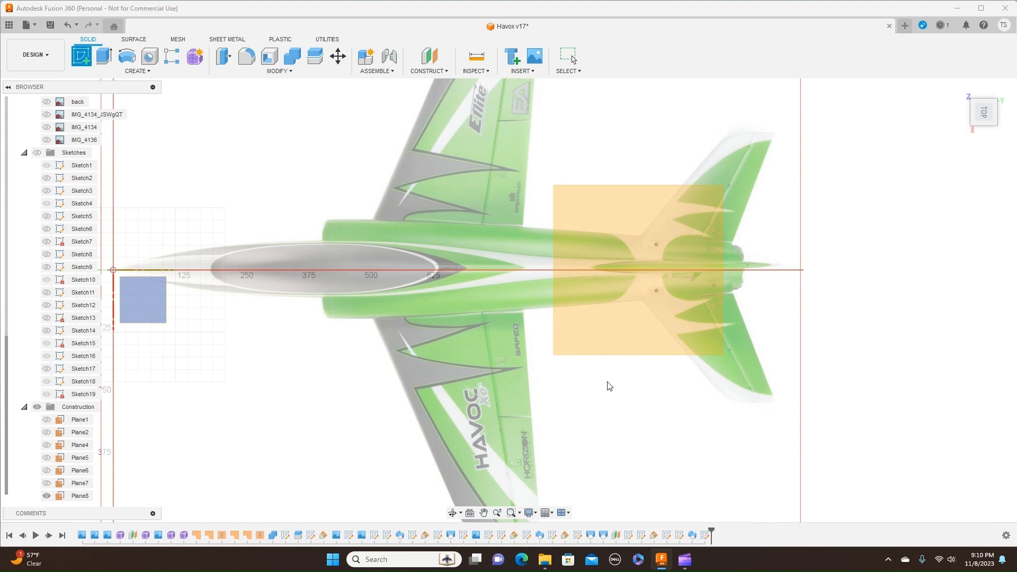
{"action": "left_click", "coordinate": [627, 349]}
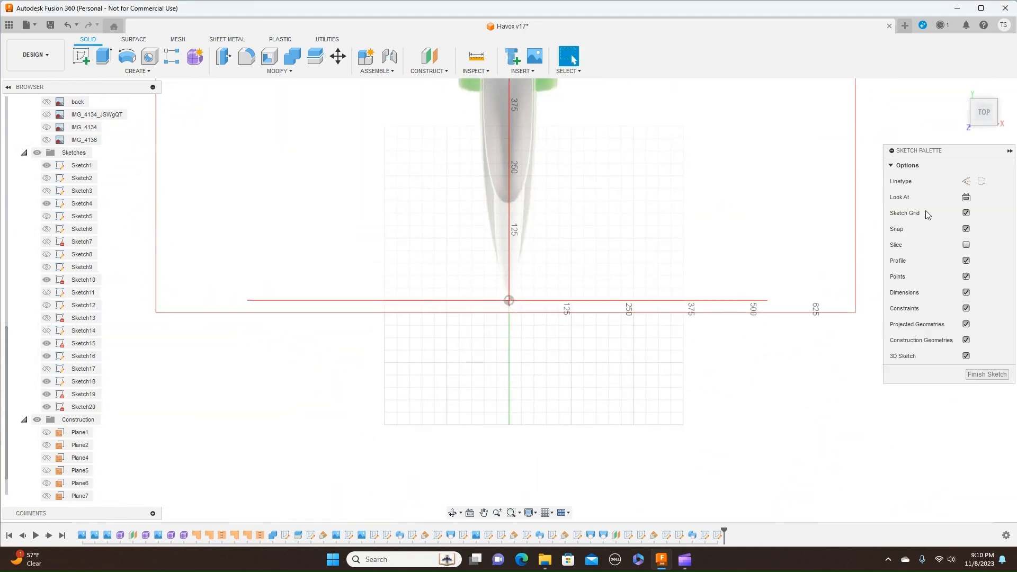
{"action": "left_click", "coordinate": [1010, 99]}
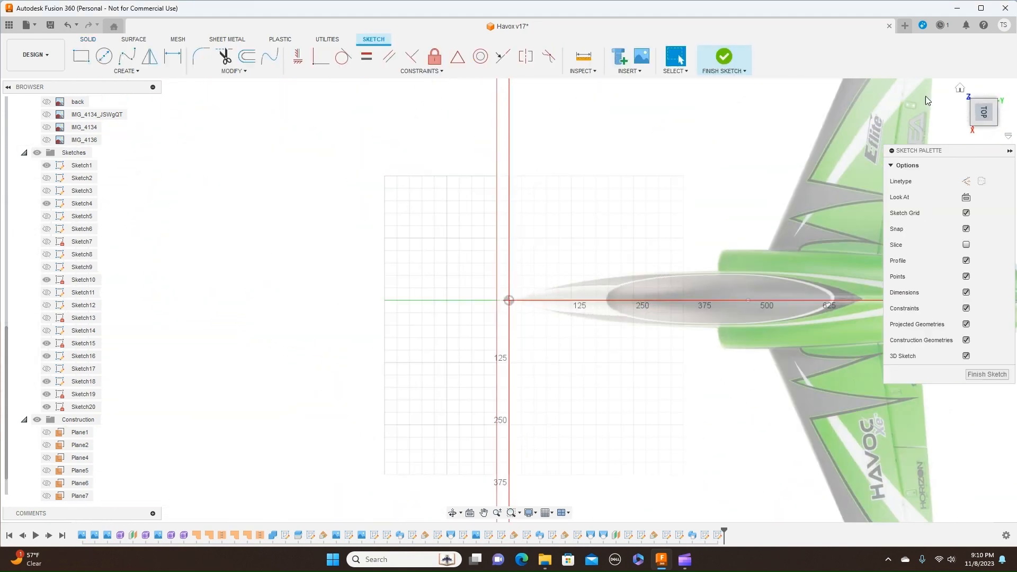
{"action": "middle_click_drag", "start_coordinate": [742, 137], "coordinate": [369, 134]}
{"action": "scroll", "coordinate": [665, 150], "scroll_direction": "up", "scroll_amount": 4}
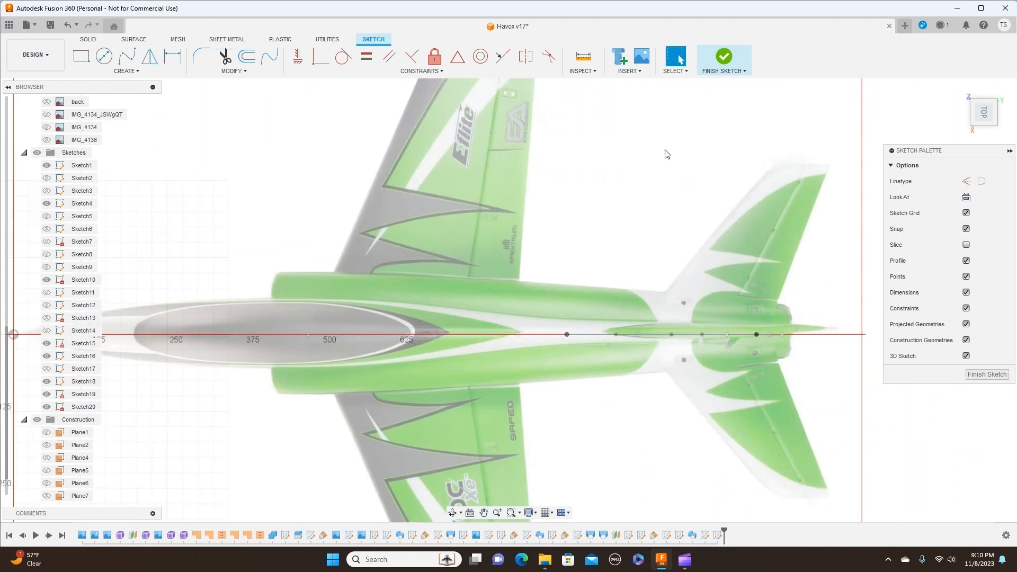
{"action": "middle_click_drag", "start_coordinate": [677, 182], "coordinate": [606, 114]}
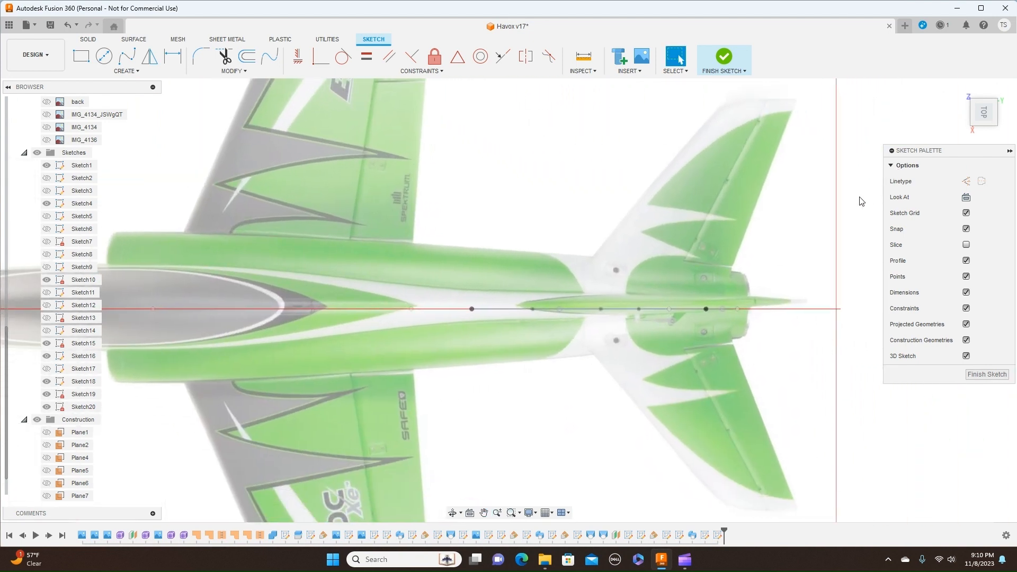
{"action": "scroll", "coordinate": [861, 201], "scroll_direction": "up", "scroll_amount": 1}
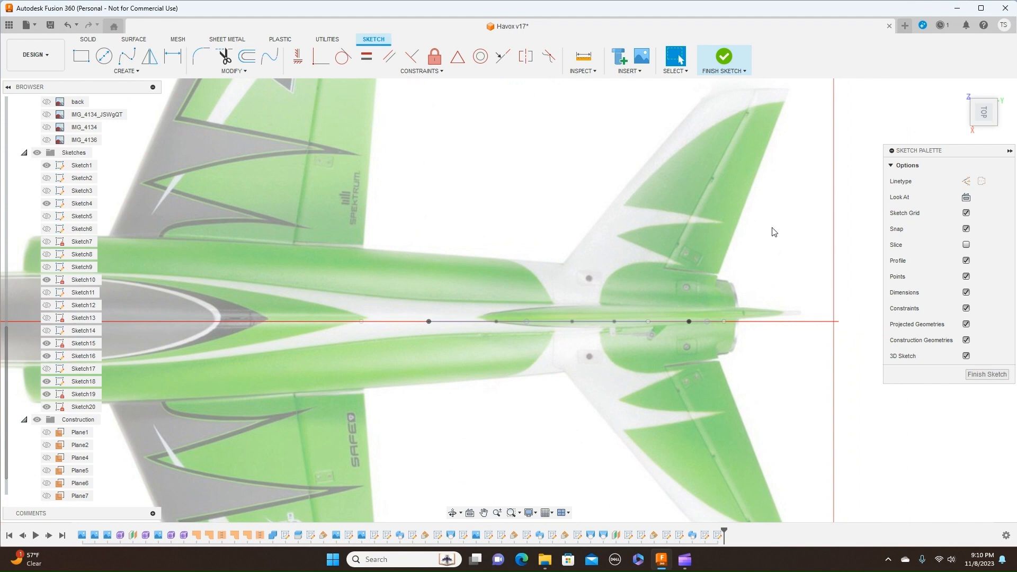
Step: Sketch a six-point fit spline along one side of the fin, from the root's front point back to the centreline just behind its rear point
{"action": "left_click", "coordinate": [554, 322]}
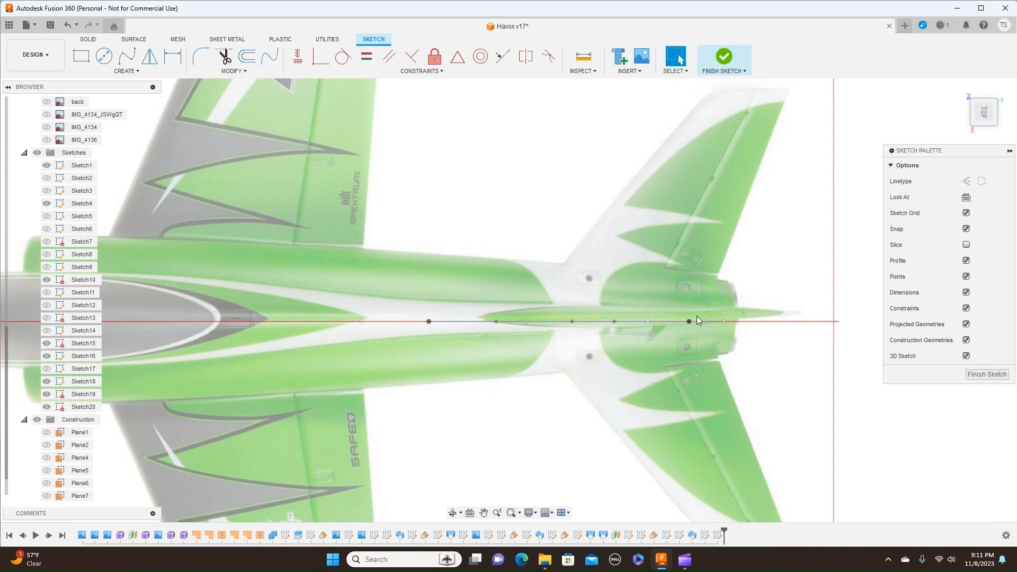
{"action": "left_click", "coordinate": [134, 58]}
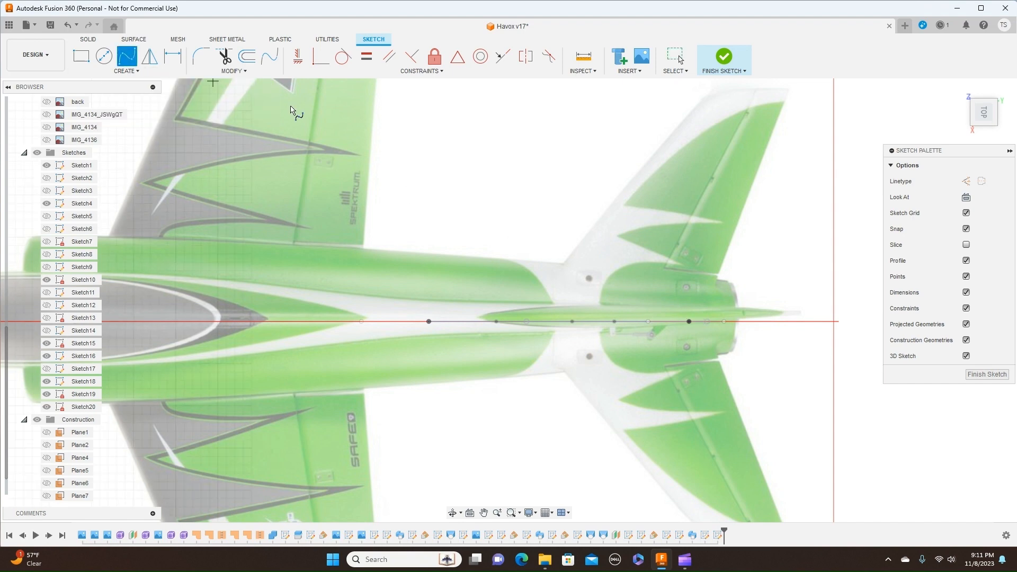
{"action": "left_click", "coordinate": [429, 322]}
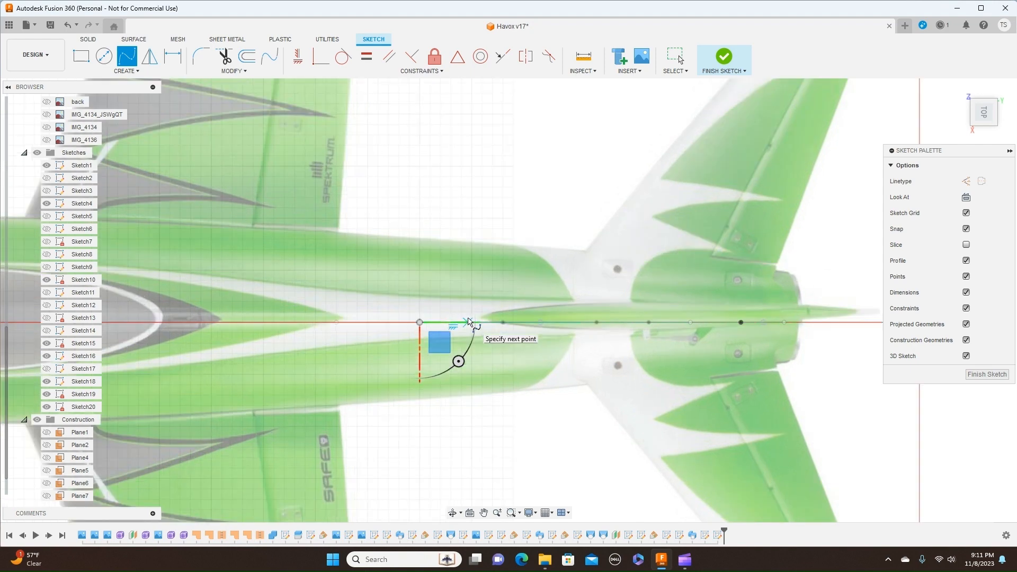
{"action": "scroll", "coordinate": [469, 318], "scroll_direction": "up", "scroll_amount": 2}
{"action": "left_click", "coordinate": [459, 318]}
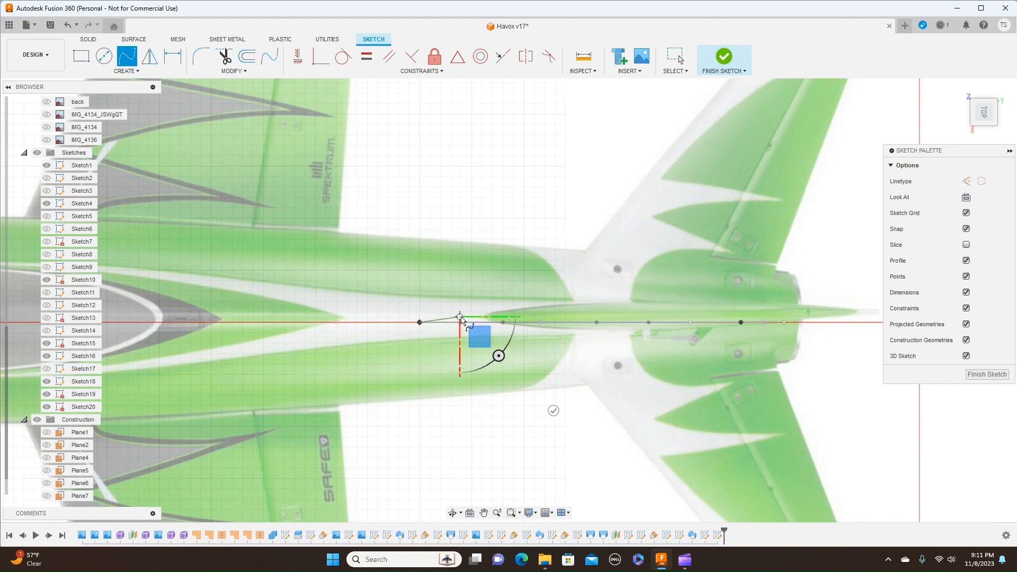
{"action": "left_click", "coordinate": [513, 313]}
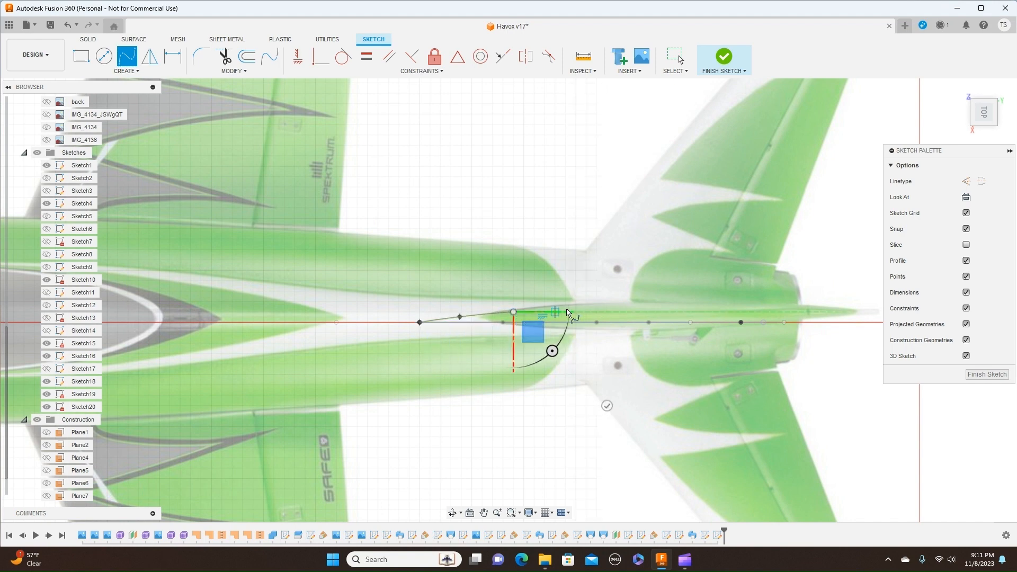
{"action": "left_click", "coordinate": [608, 313]}
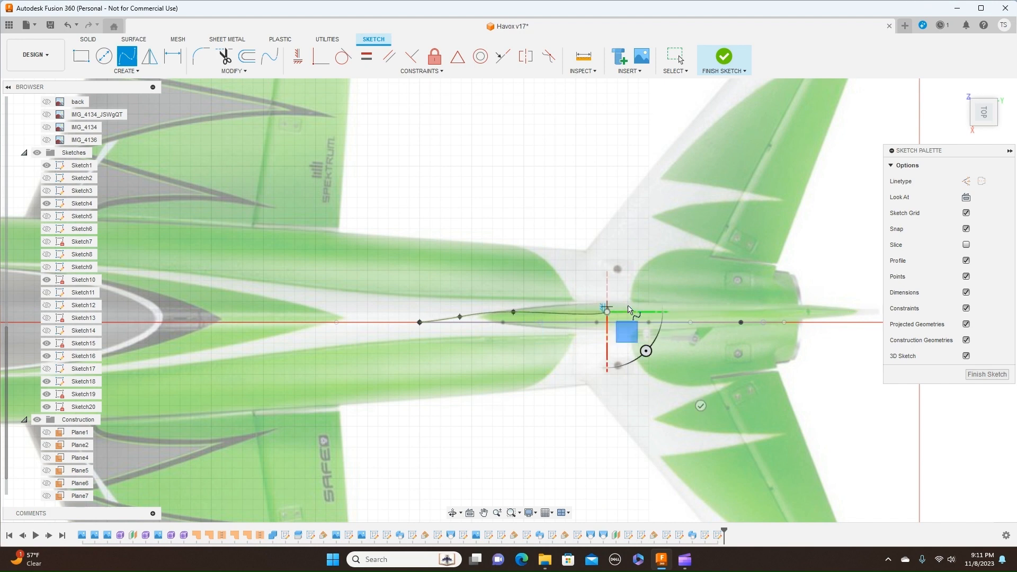
{"action": "left_click", "coordinate": [705, 307]}
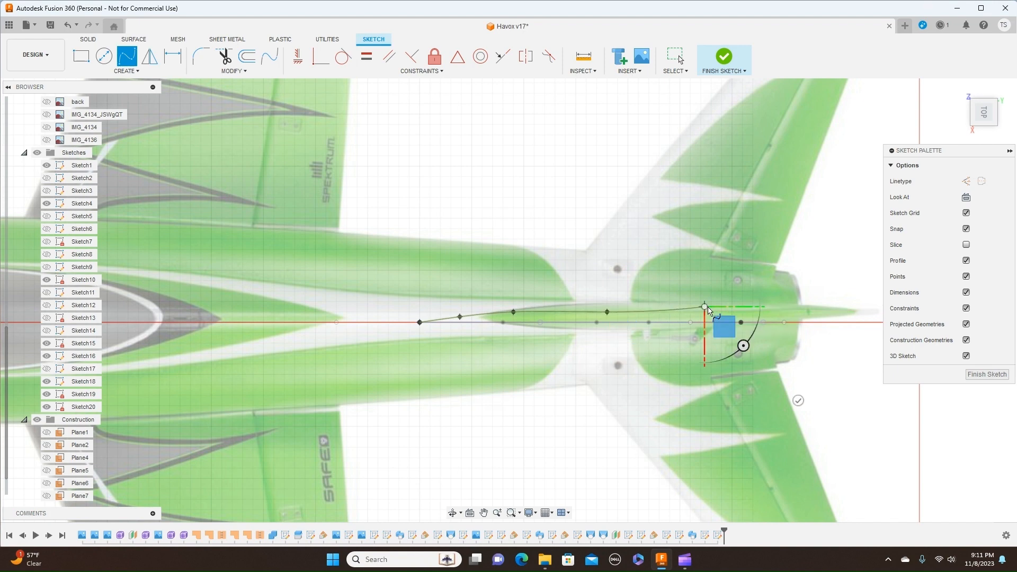
{"action": "left_click", "coordinate": [763, 324]}
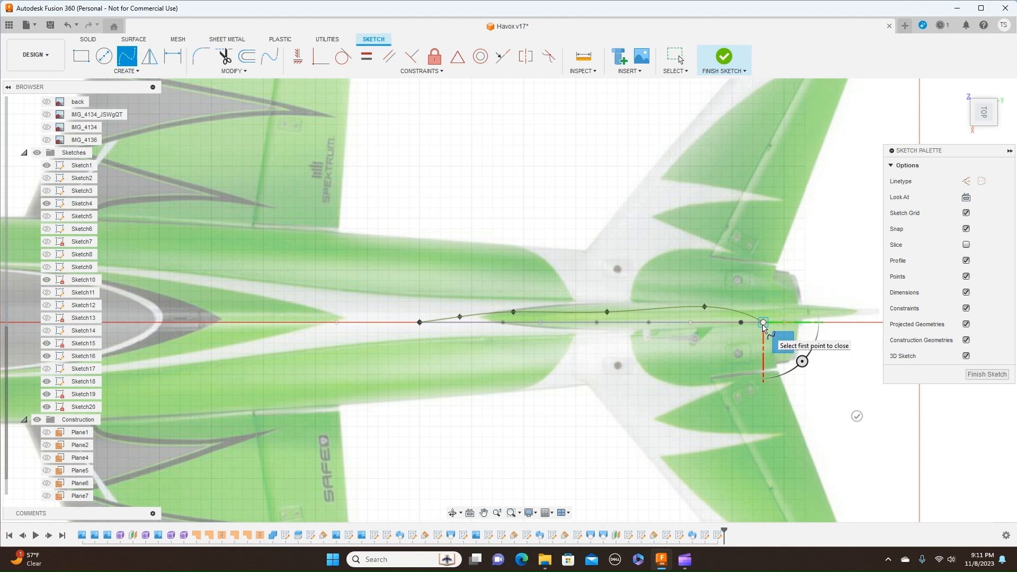
{"action": "right_click", "coordinate": [763, 325]}
{"action": "left_click", "coordinate": [798, 328]}
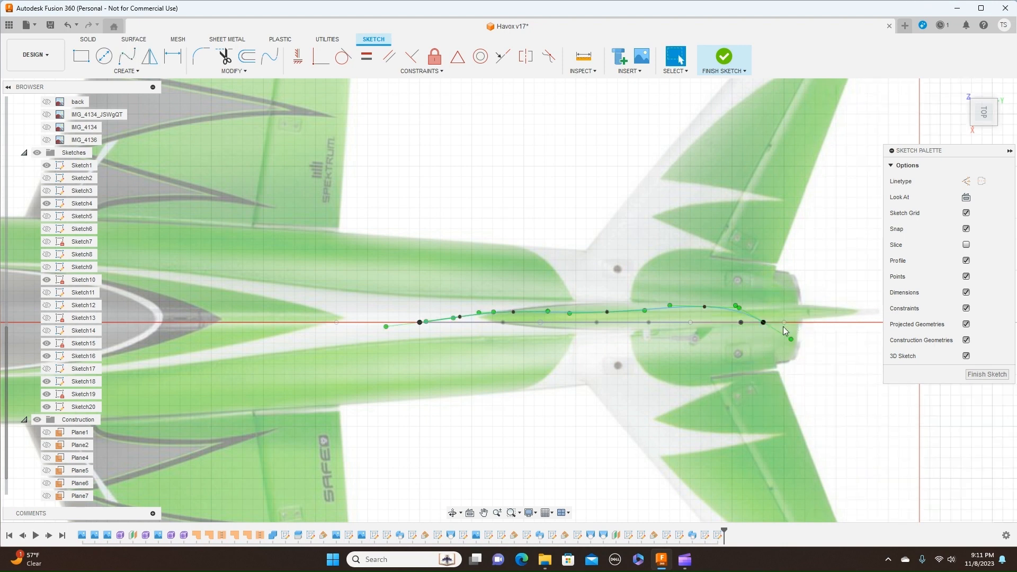
Step: Move the spline's fifth fit point inward to 10 mm from the centreline, at Y 1170 mm
{"action": "left_click", "coordinate": [702, 313]}
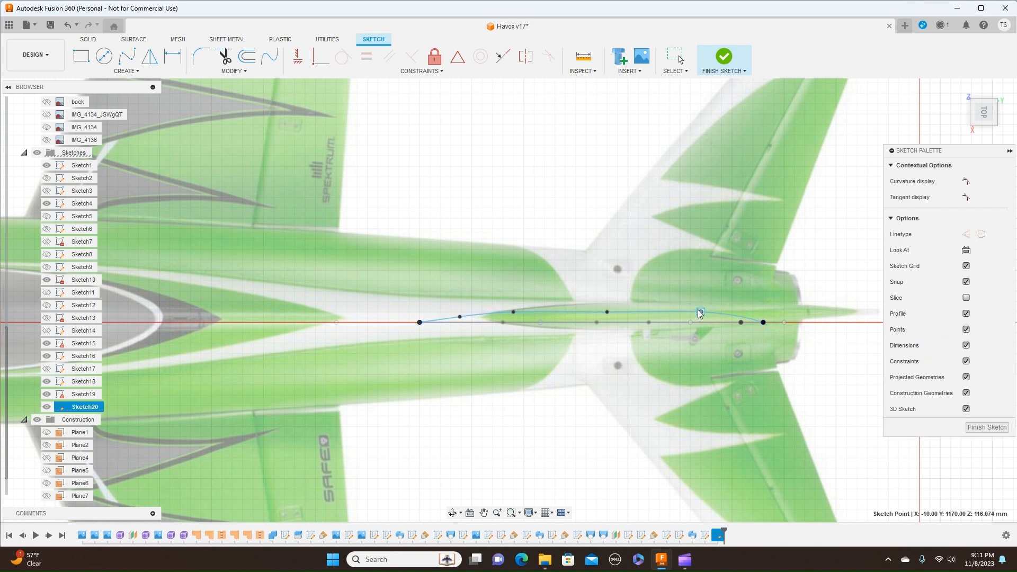
{"action": "left_click", "coordinate": [609, 310]}
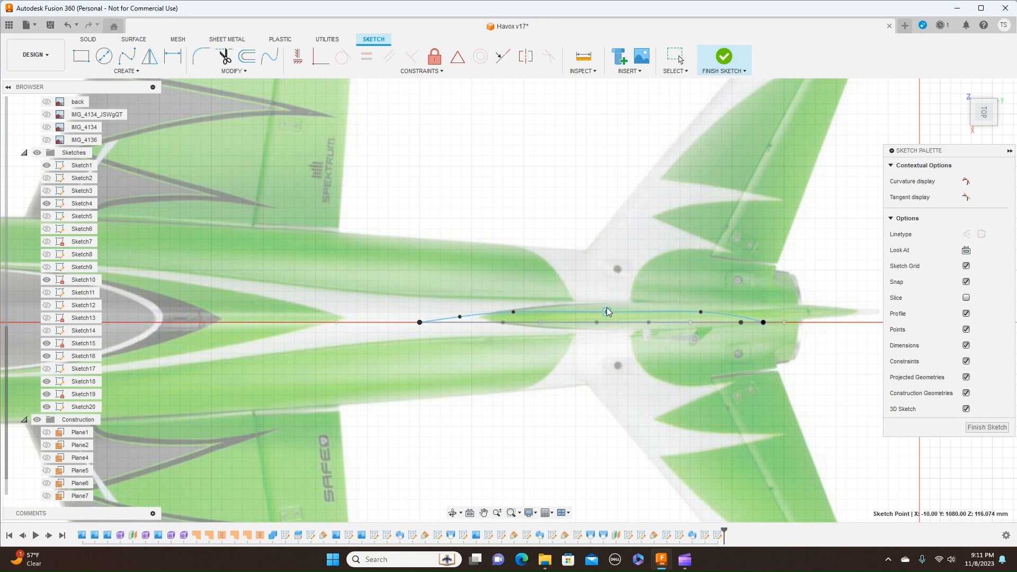
{"action": "scroll", "coordinate": [606, 307], "scroll_direction": "up", "scroll_amount": 3}
{"action": "scroll", "coordinate": [606, 307], "scroll_direction": "up", "scroll_amount": 2}
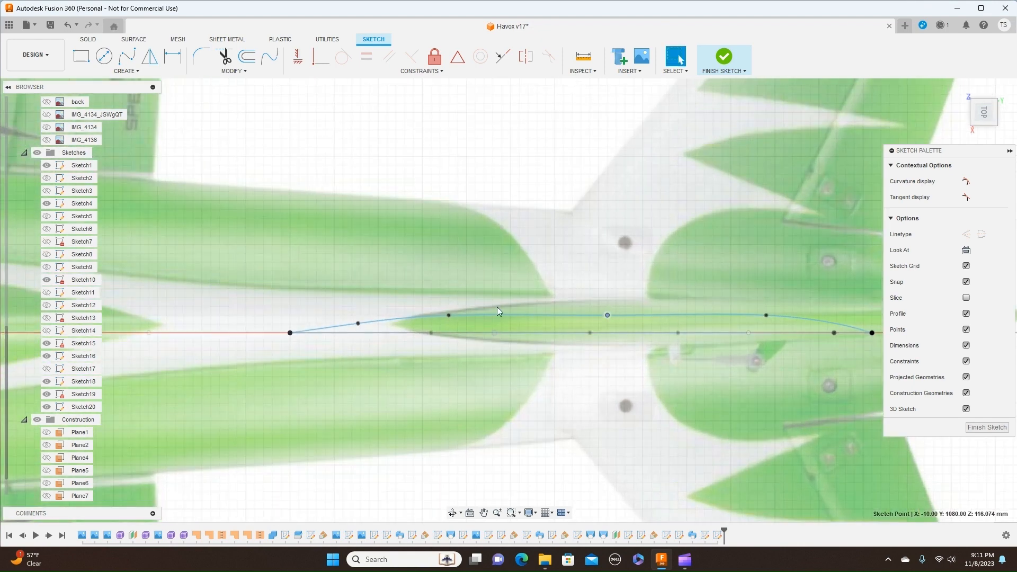
Step: Try moving the spline's third fit point inward to 5 mm from the centreline, and undo the move
{"action": "left_click", "coordinate": [450, 317]}
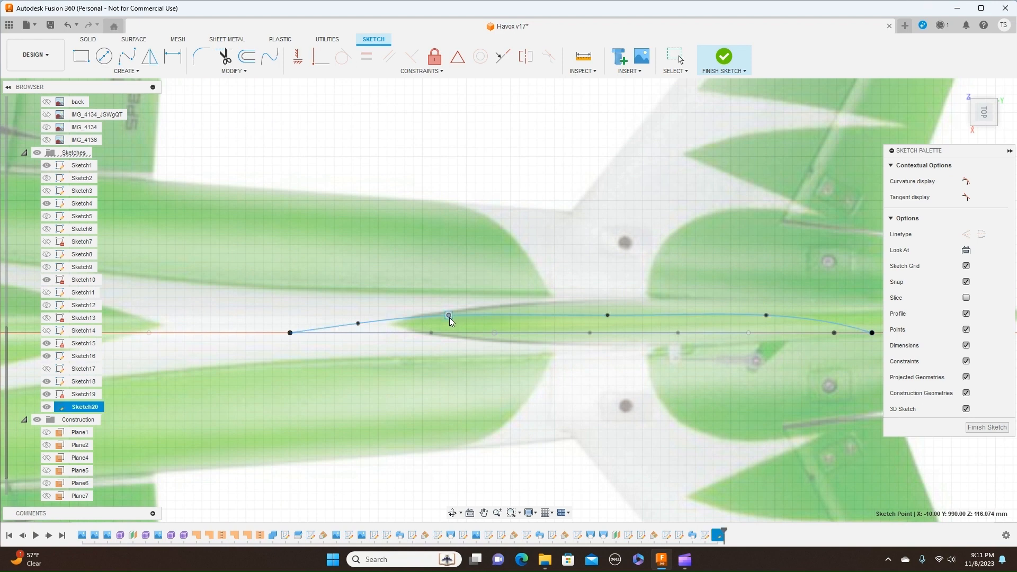
{"action": "left_click_drag", "start_coordinate": [450, 318], "coordinate": [450, 325]}
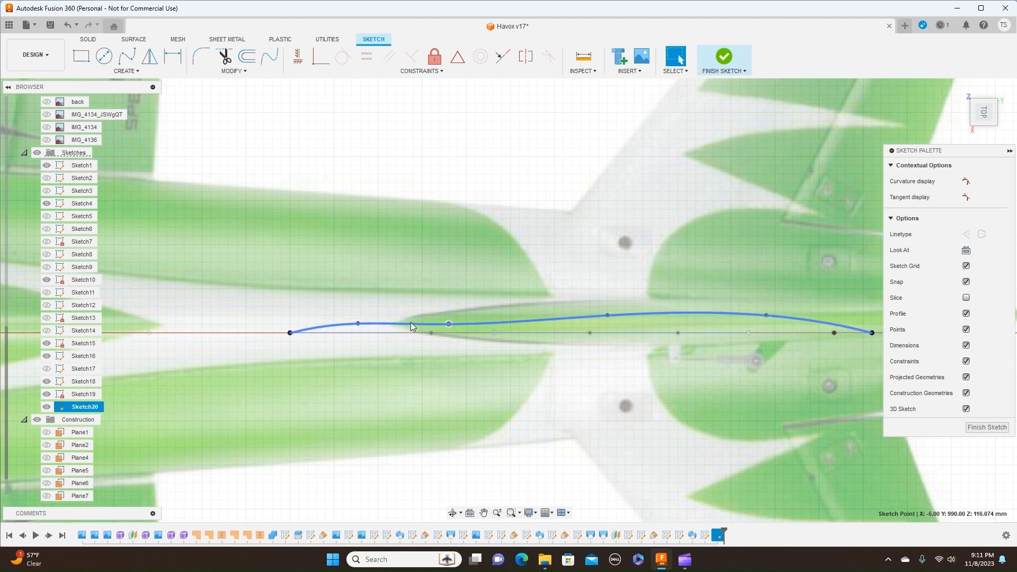
{"action": "key", "text": "ctrl+z"}
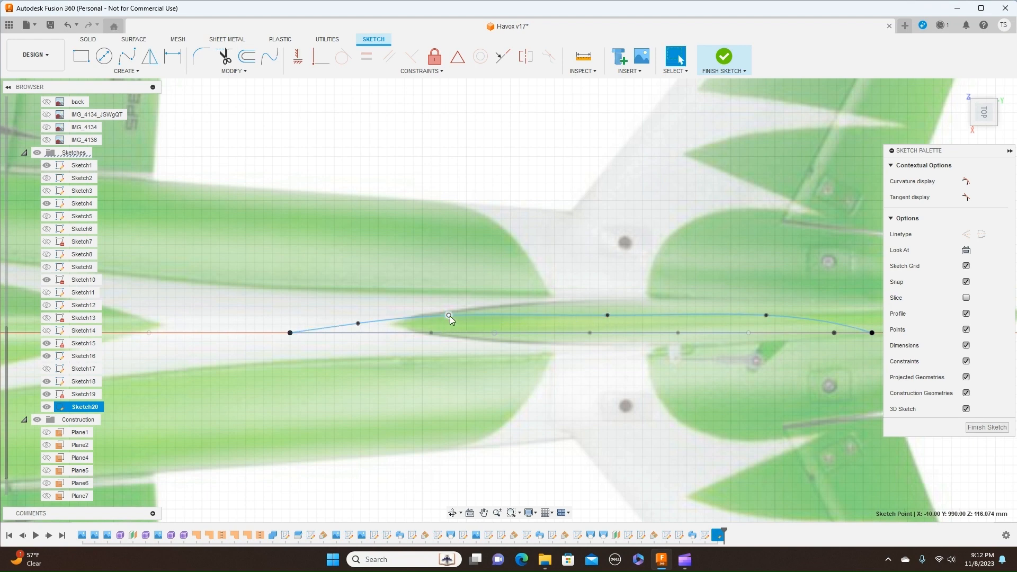
{"action": "left_click", "coordinate": [440, 318]}
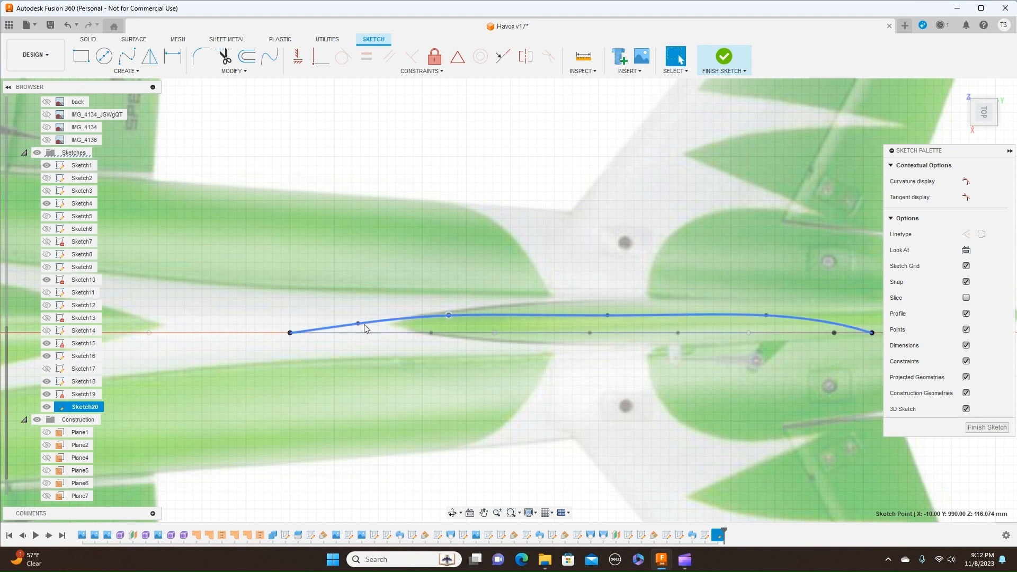
Step: Smooth the spline by moving its four inner fit points to Y 945, 1000, 1090 and 1170 mm, offset 5, 10, 10 and 5 mm from the centreline
{"action": "left_click_drag", "start_coordinate": [359, 324], "coordinate": [369, 324]}
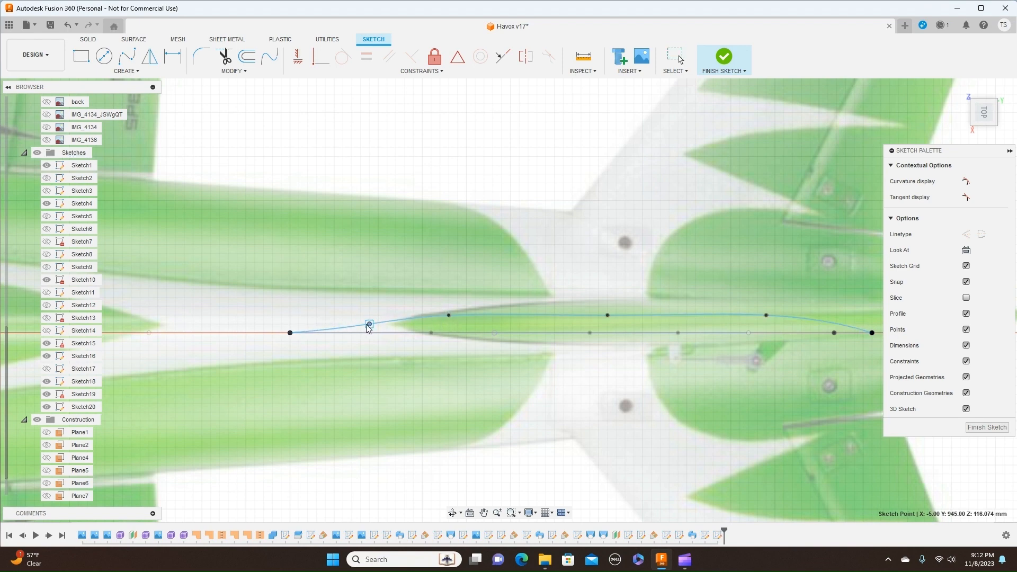
{"action": "left_click", "coordinate": [451, 317]}
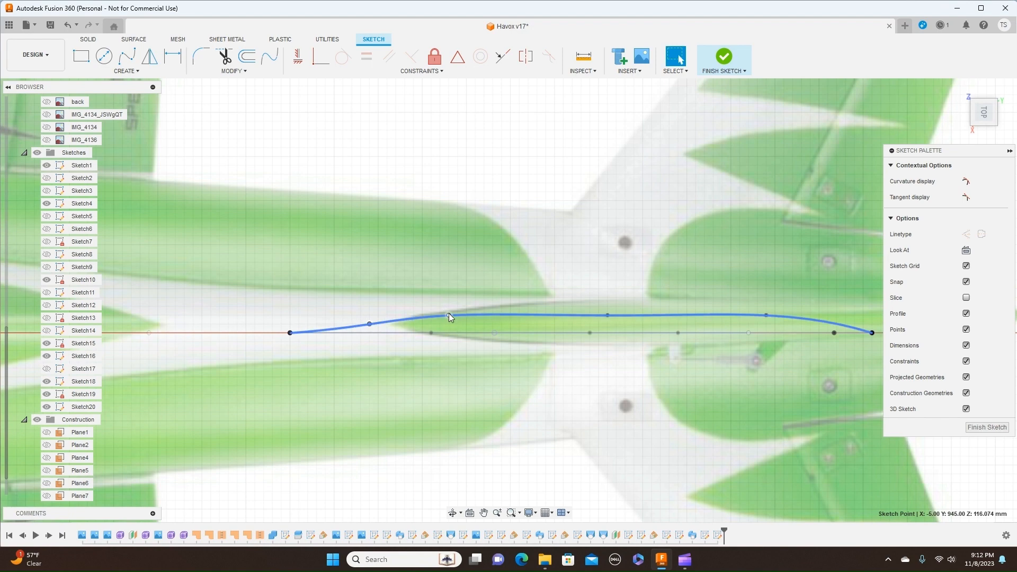
{"action": "left_click_drag", "start_coordinate": [450, 317], "coordinate": [468, 319]}
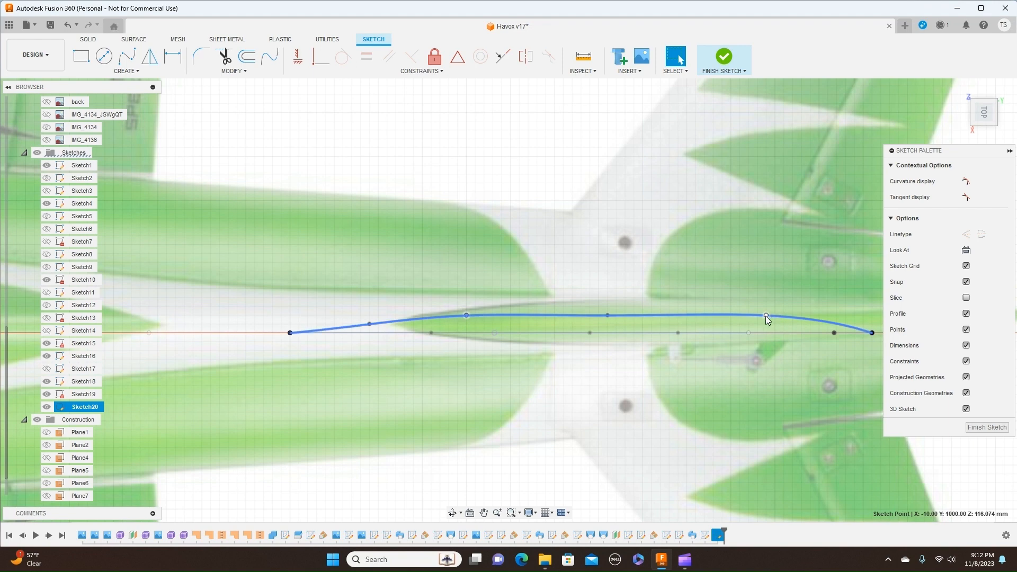
{"action": "left_click_drag", "start_coordinate": [766, 320], "coordinate": [767, 327]}
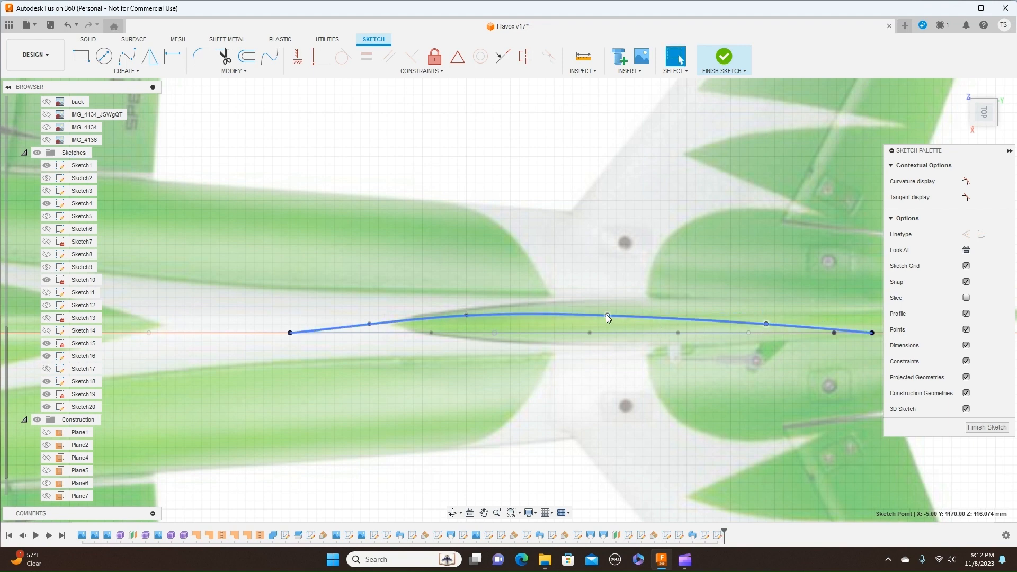
{"action": "left_click_drag", "start_coordinate": [609, 318], "coordinate": [625, 323]}
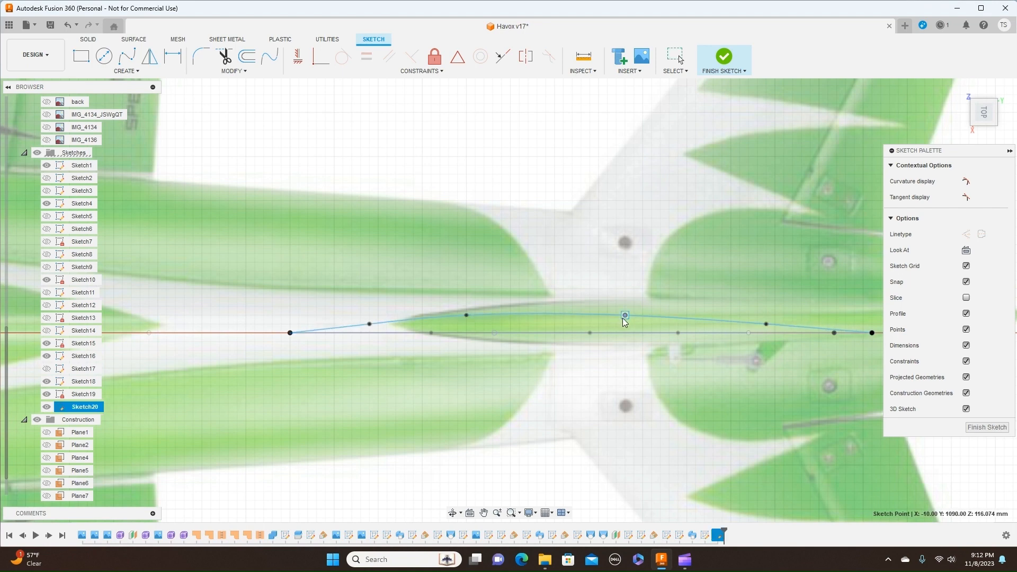
Step: Mirror the fin spline across the vertical stabilizer's root line to form the opposite side of the profile
{"action": "scroll", "coordinate": [679, 324], "scroll_direction": "down", "scroll_amount": 3}
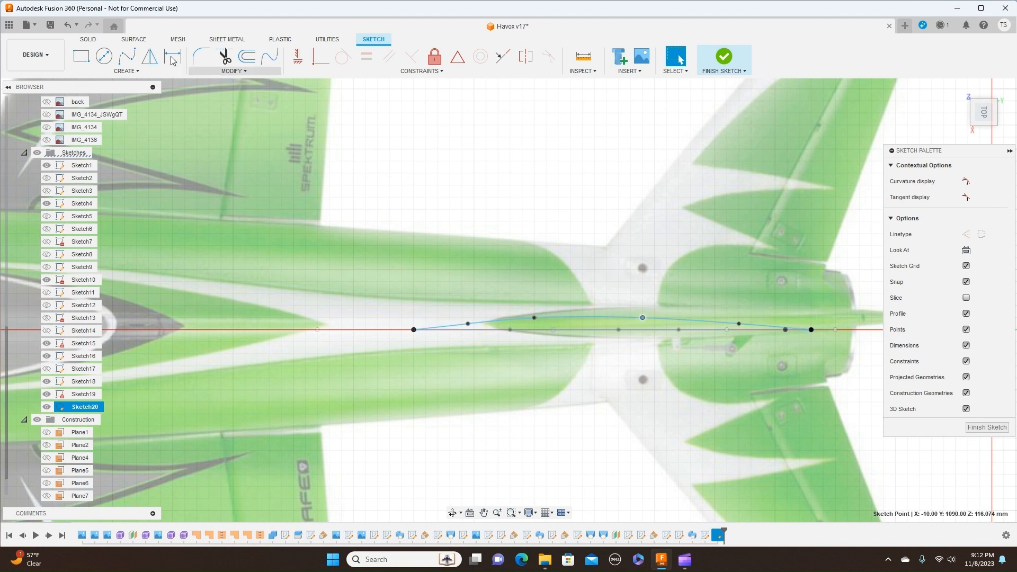
{"action": "left_click", "coordinate": [150, 57]}
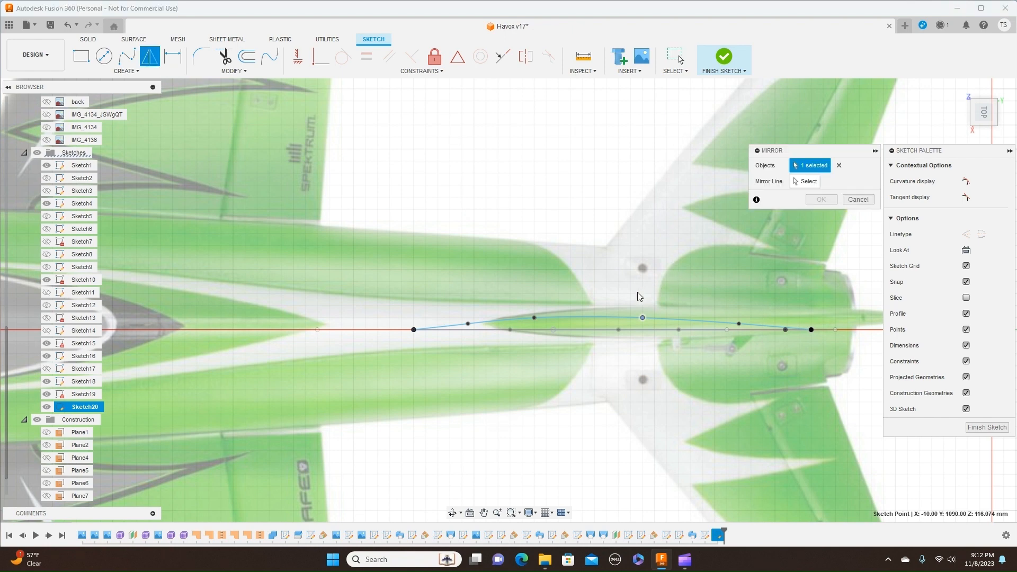
{"action": "left_click", "coordinate": [621, 318]}
{"action": "left_click", "coordinate": [800, 182]}
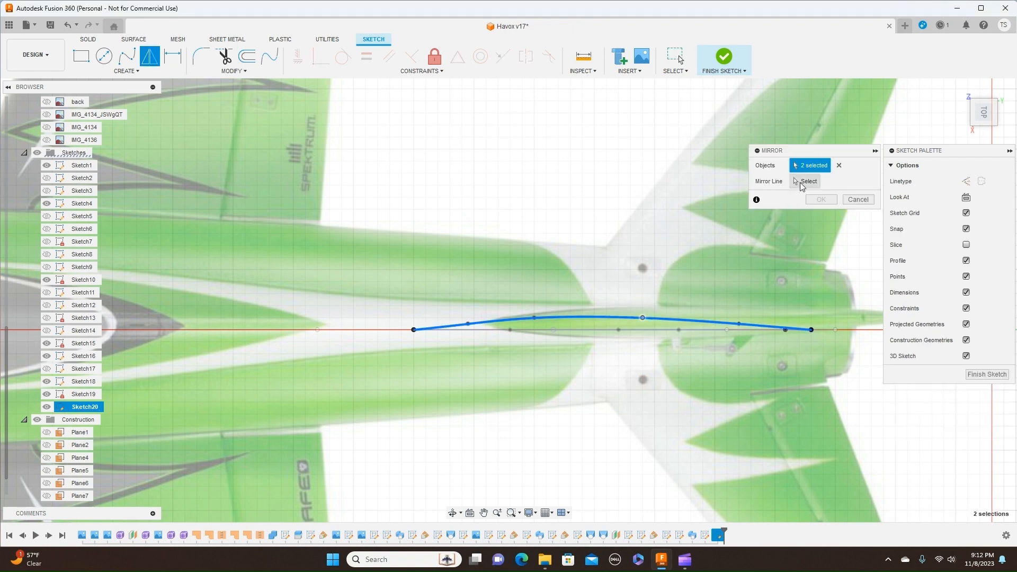
{"action": "left_click", "coordinate": [645, 330]}
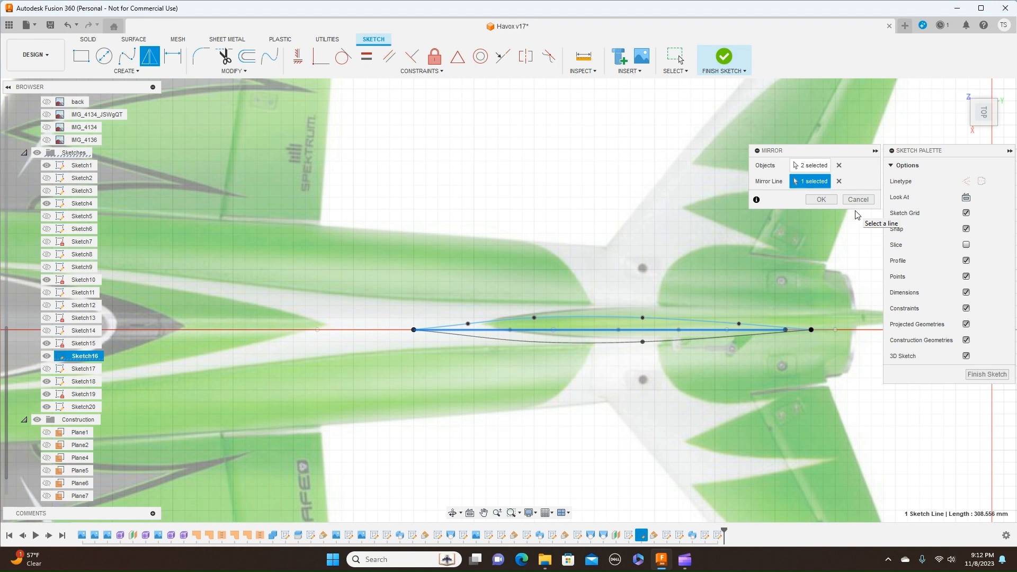
{"action": "left_click", "coordinate": [821, 200]}
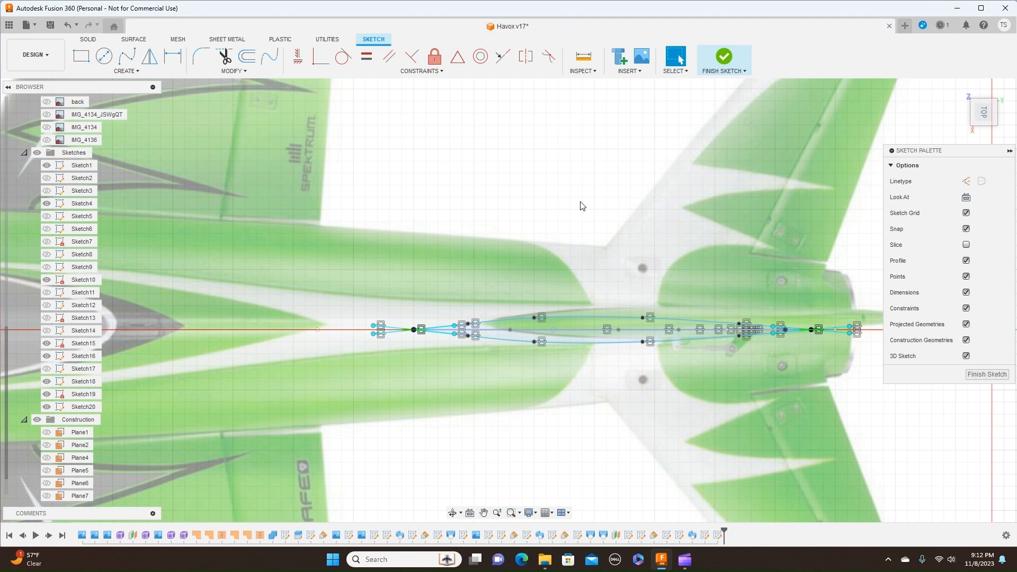
Step: Draw a 330 mm line along the centreline joining the two end points of the mirrored fin profile
{"action": "key", "text": "Escape"}
{"action": "left_click", "coordinate": [414, 331]}
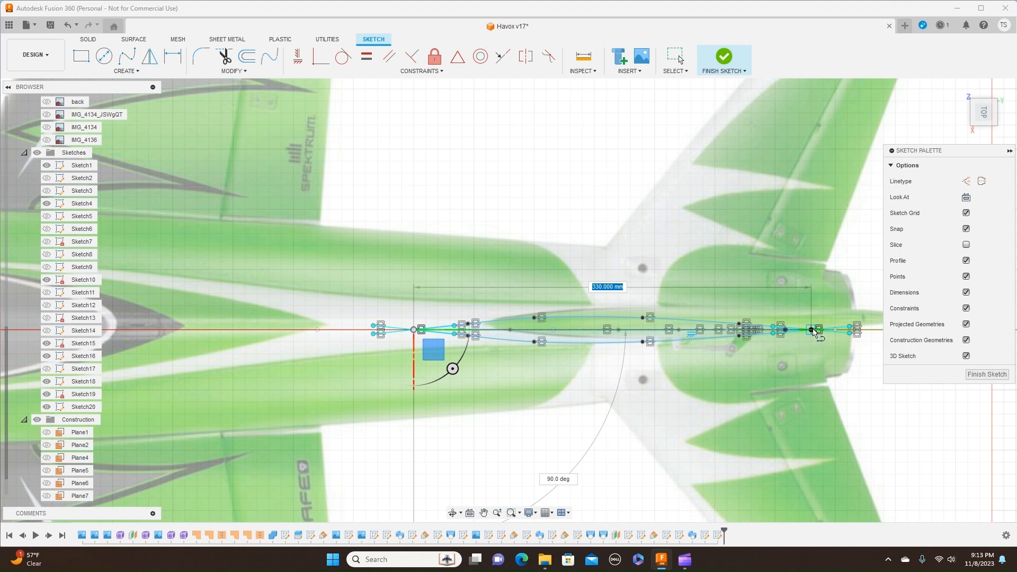
{"action": "left_click", "coordinate": [813, 330]}
{"action": "right_click", "coordinate": [813, 330]}
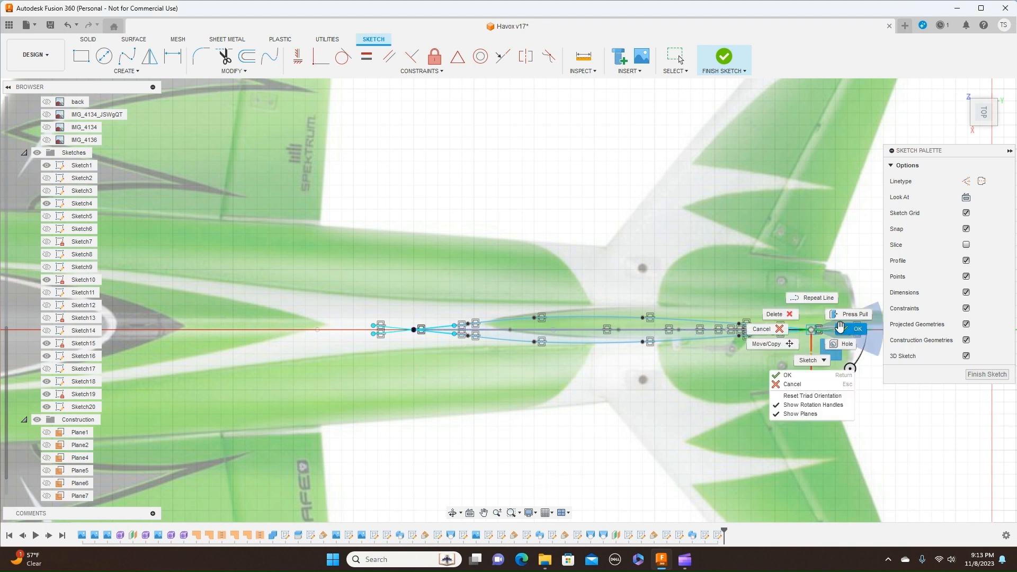
{"action": "left_click", "coordinate": [841, 327]}
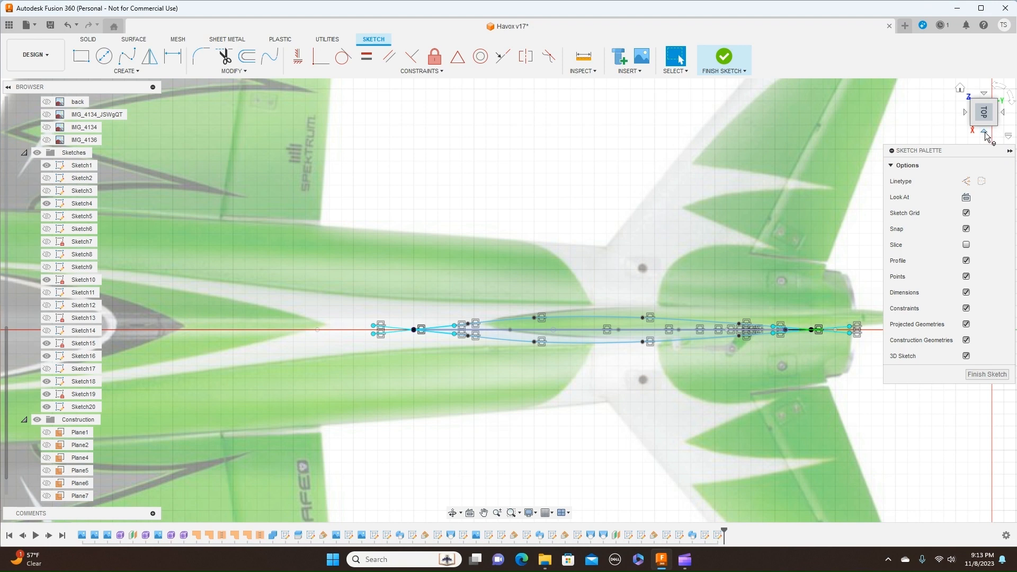
Step: Check the profile's end points against the fin in side view, and undo the line, mirror, fit-point moves and original spline
{"action": "left_click", "coordinate": [985, 132]}
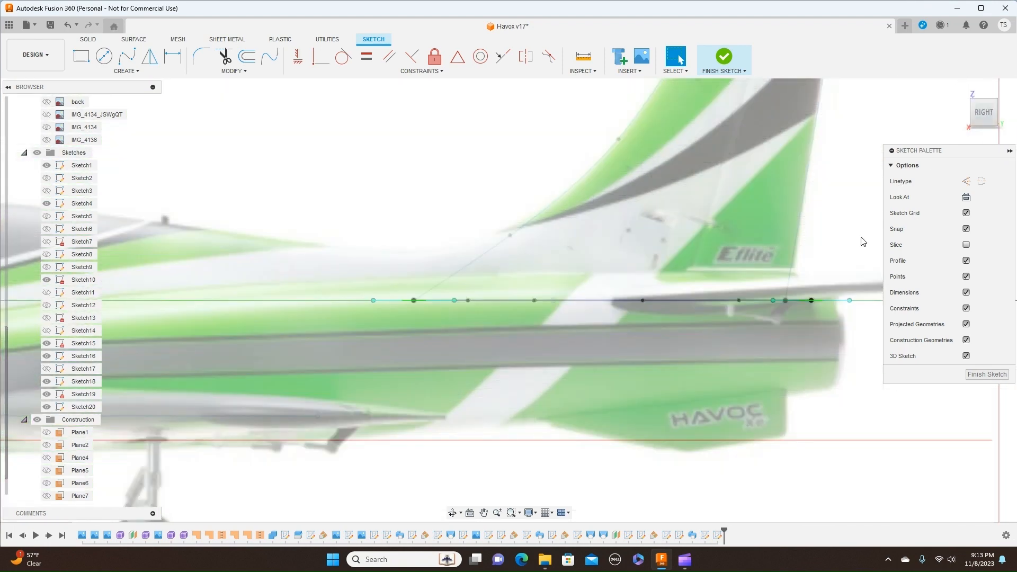
{"action": "mouse_move", "coordinate": [984, 106]}
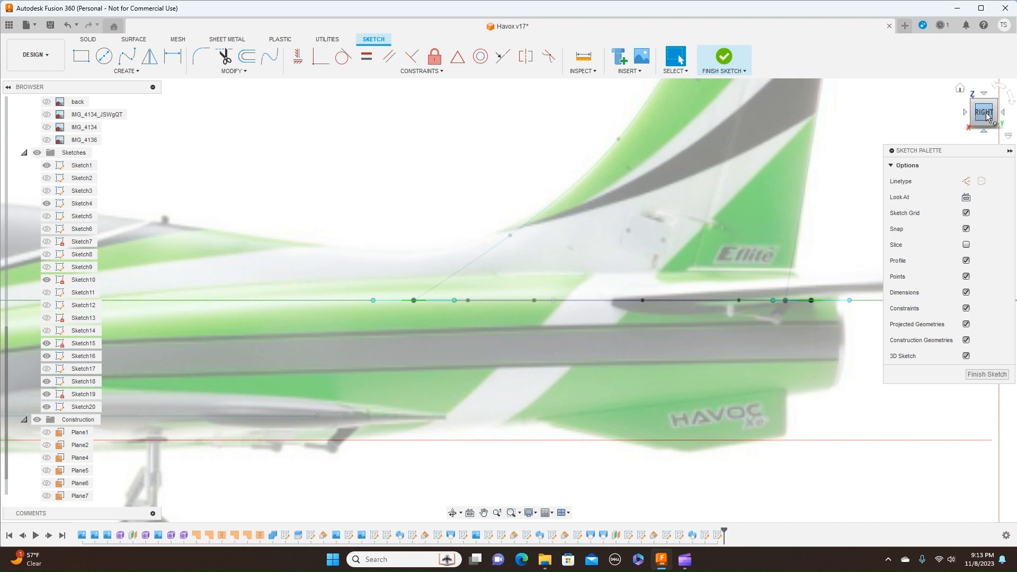
{"action": "mouse_move", "coordinate": [983, 106]}
{"action": "left_mouse_down"}
{"action": "mouse_move", "coordinate": [978, 171]}
{"action": "mouse_move", "coordinate": [984, 106]}
{"action": "left_mouse_up"}
{"action": "left_click", "coordinate": [984, 116]}
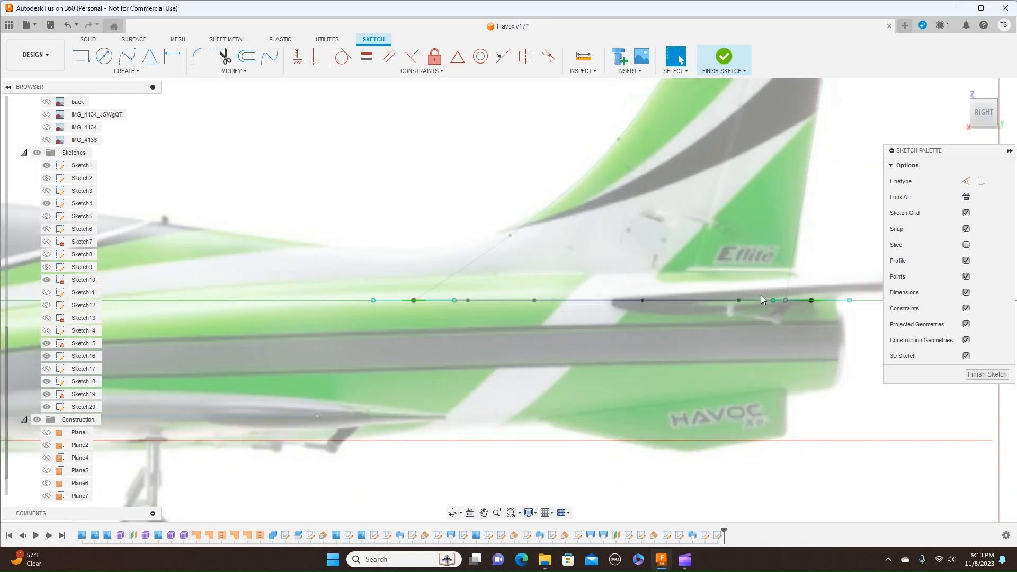
{"action": "left_click", "coordinate": [984, 95]}
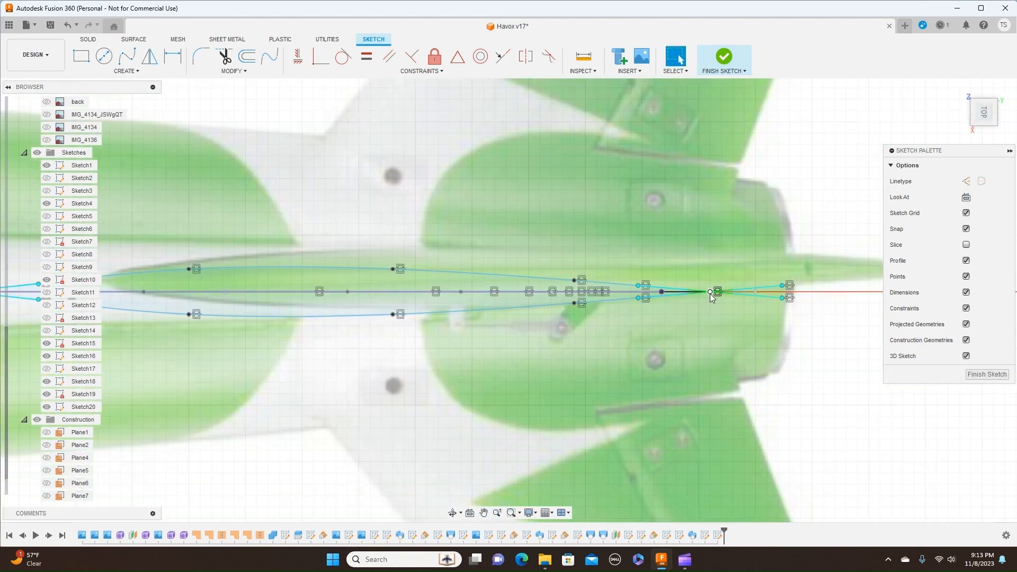
{"action": "left_click", "coordinate": [66, 25]}
{"action": "left_click", "coordinate": [66, 25]}
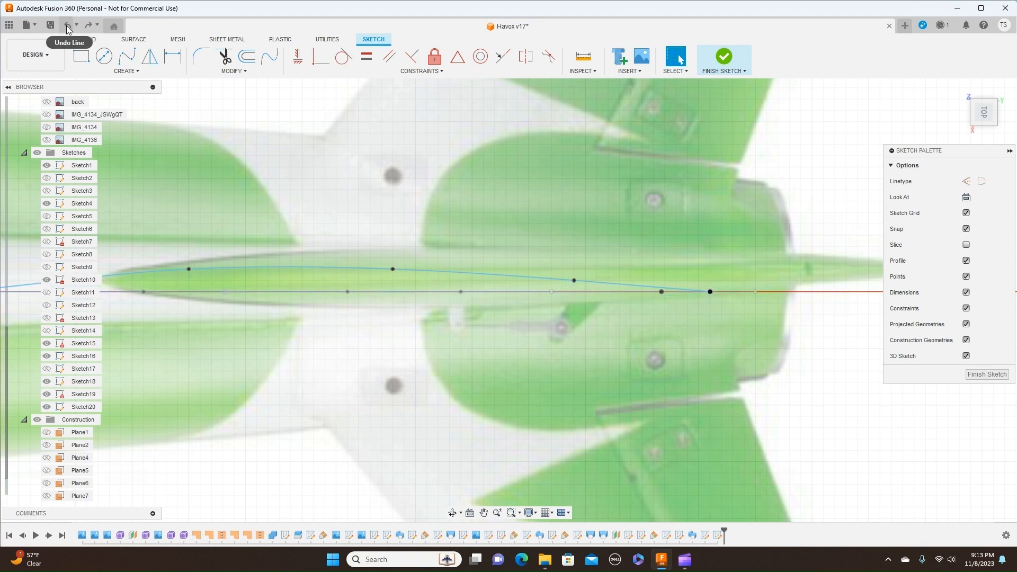
{"action": "left_click", "coordinate": [66, 26]}
{"action": "left_click", "coordinate": [67, 25]}
{"action": "left_click", "coordinate": [67, 25]}
{"action": "left_click", "coordinate": [66, 25]}
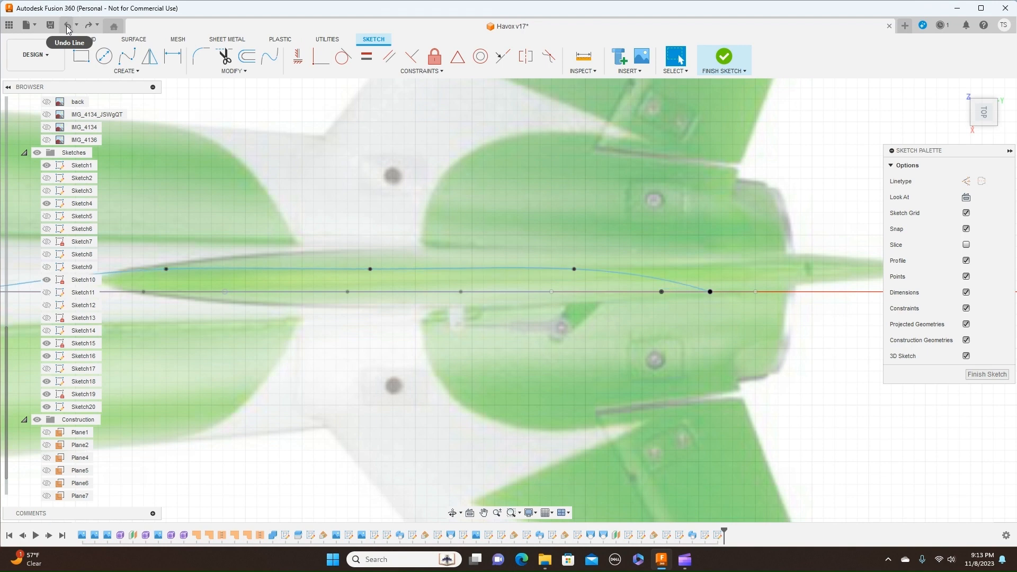
{"action": "left_click", "coordinate": [66, 25]}
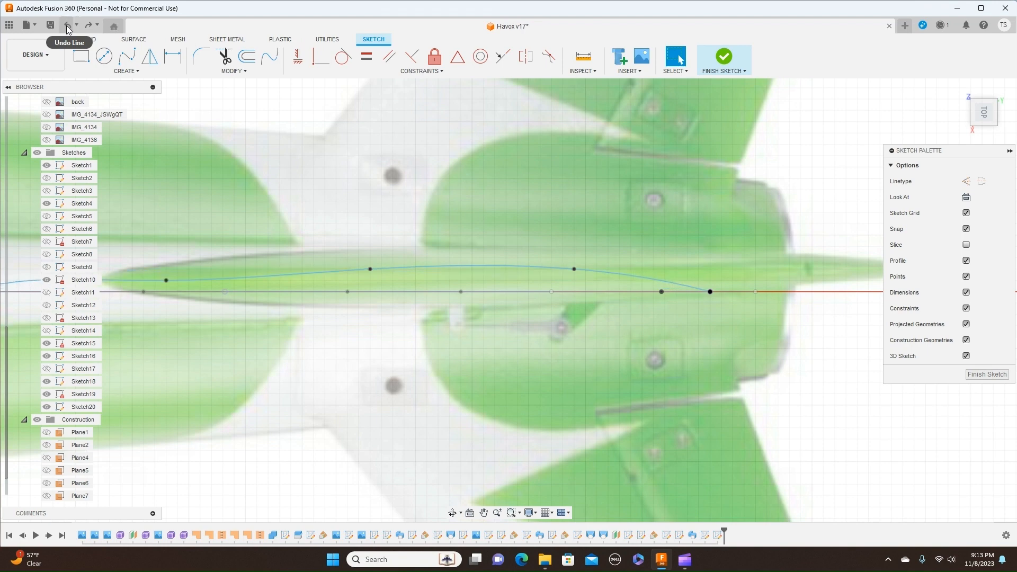
{"action": "left_click", "coordinate": [66, 25]}
{"action": "left_click", "coordinate": [67, 27]}
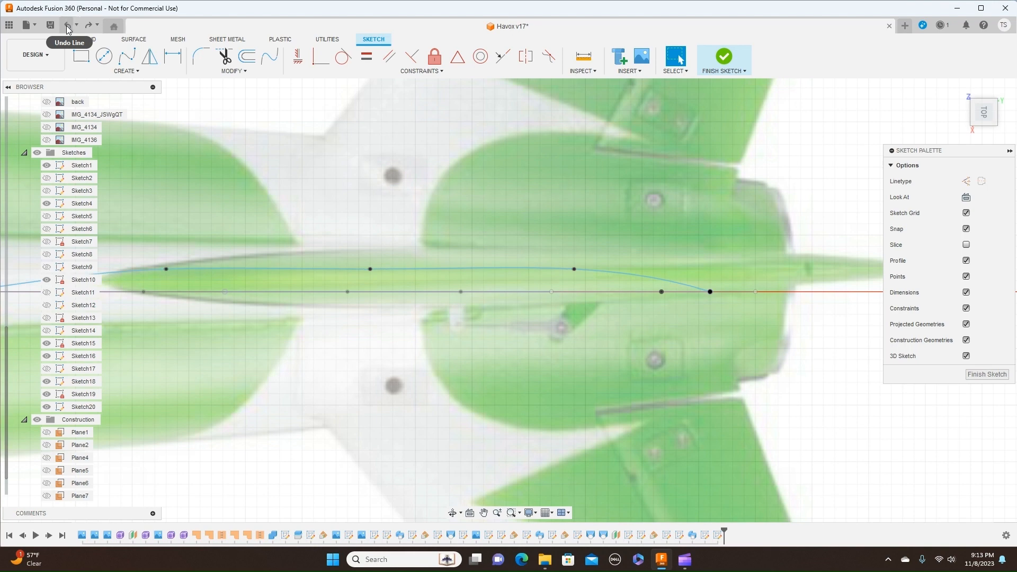
{"action": "left_click", "coordinate": [67, 27]}
{"action": "left_click", "coordinate": [67, 27]}
{"action": "left_click", "coordinate": [68, 27]}
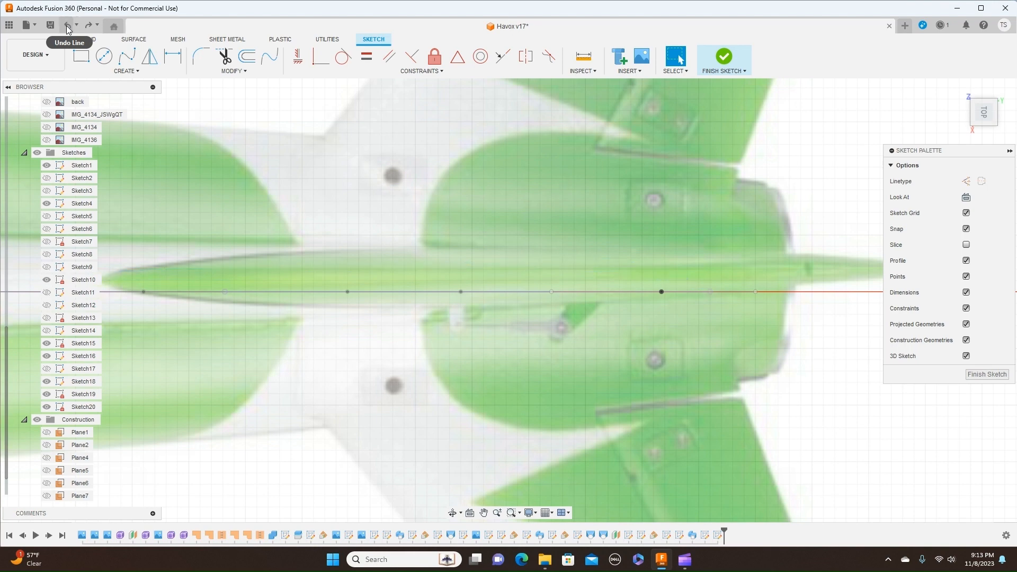
Step: Draw a five-point fit spline about 310 mm long, bulging to one side of the fin's root line between its two end points
{"action": "scroll", "coordinate": [427, 205], "scroll_direction": "down", "scroll_amount": 1}
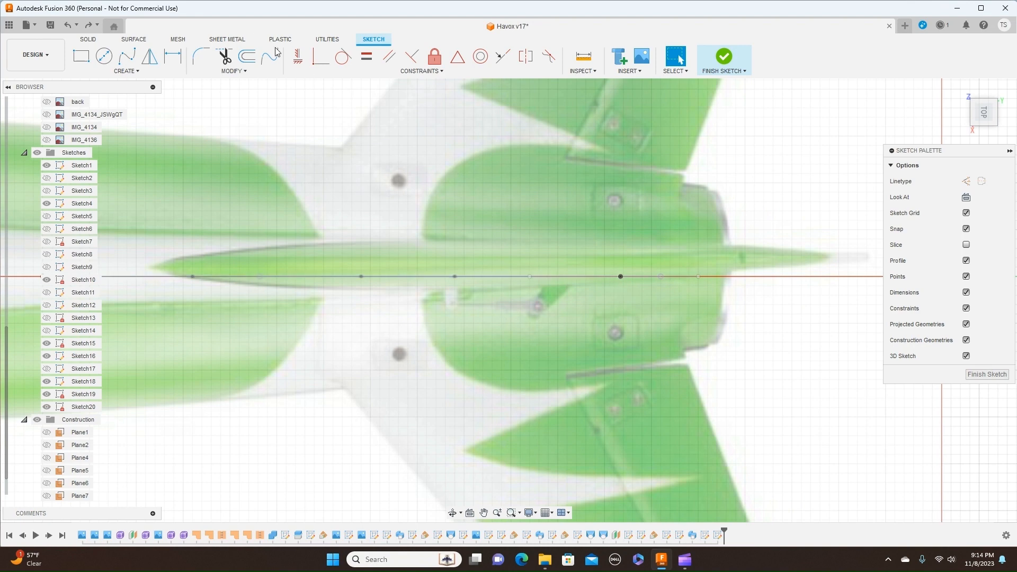
{"action": "left_click", "coordinate": [127, 56]}
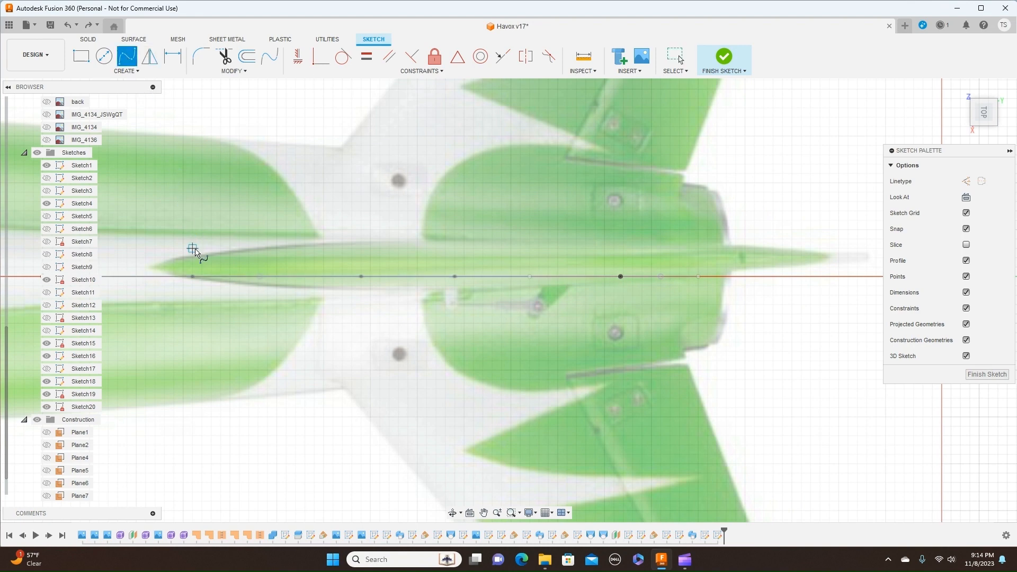
{"action": "scroll", "coordinate": [198, 256], "scroll_direction": "down", "scroll_amount": 3}
{"action": "middle_click_drag", "start_coordinate": [201, 257], "coordinate": [260, 256]}
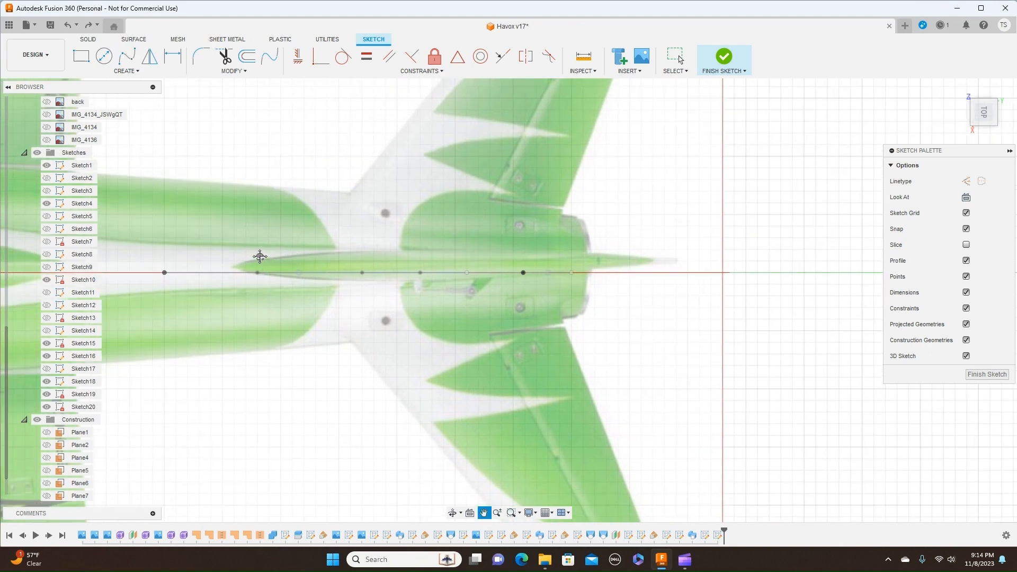
{"action": "left_click", "coordinate": [164, 273]}
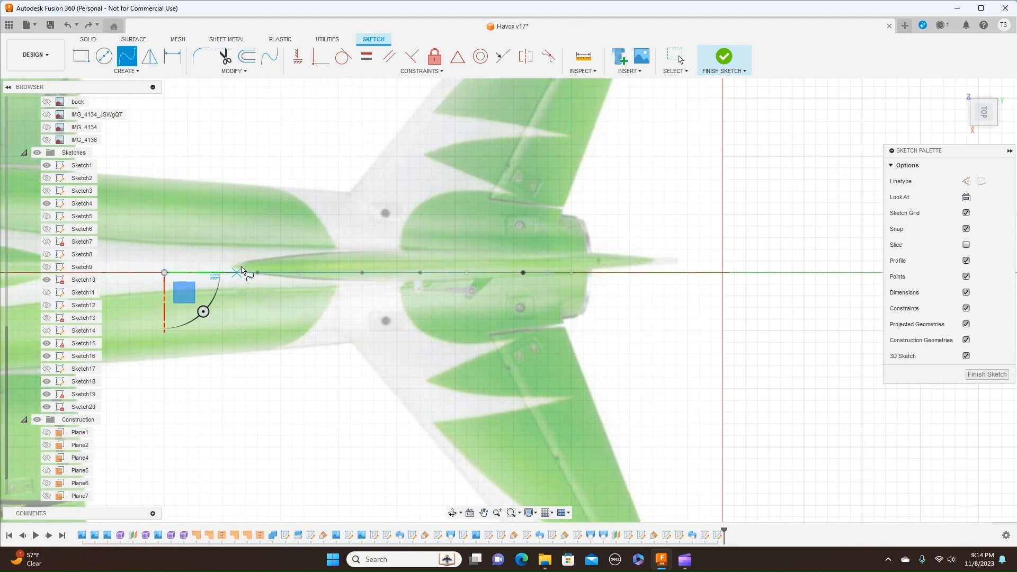
{"action": "left_click", "coordinate": [263, 266]}
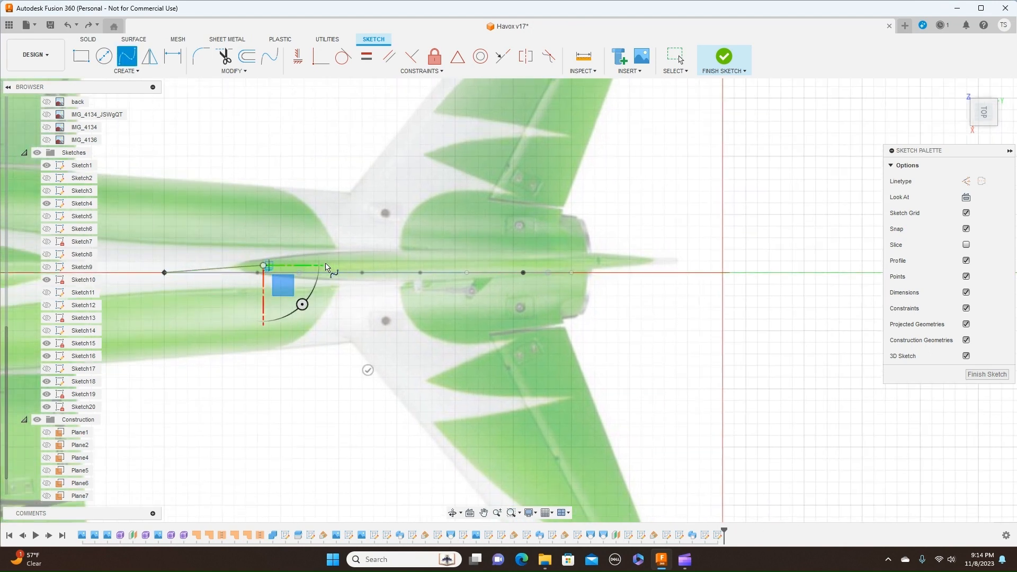
{"action": "left_click", "coordinate": [351, 261]}
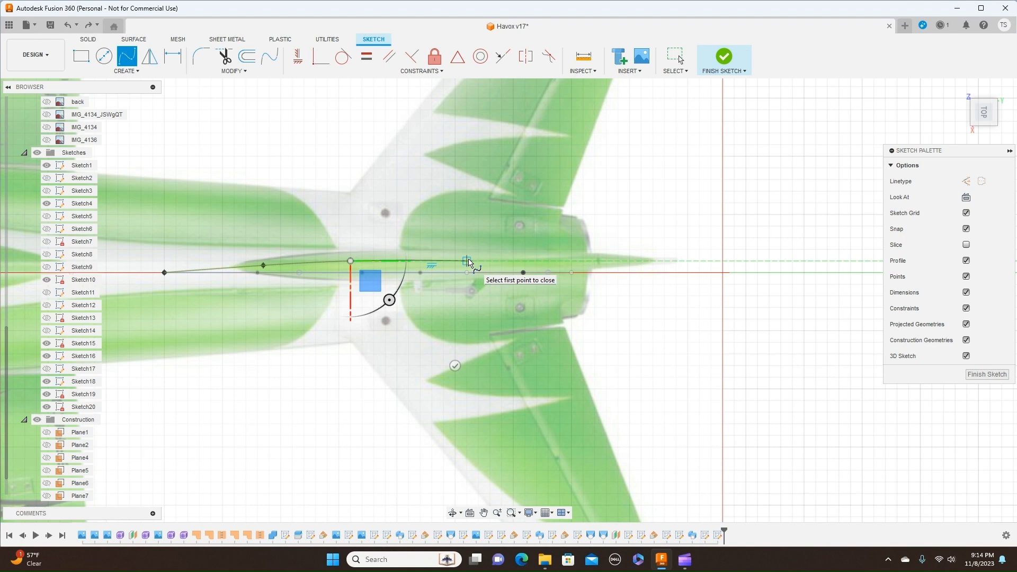
{"action": "left_click", "coordinate": [467, 261]}
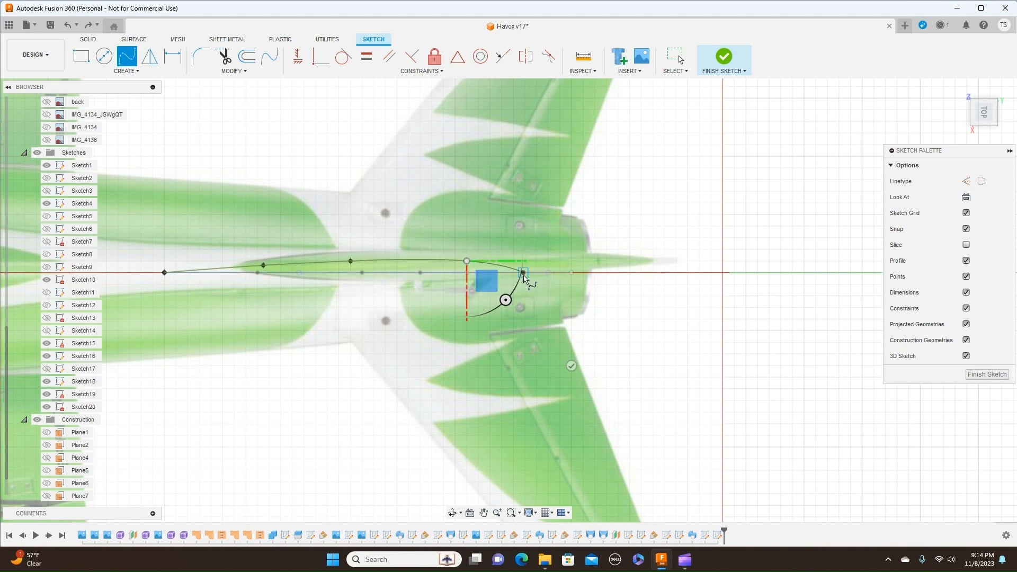
{"action": "left_click", "coordinate": [523, 274]}
{"action": "right_click", "coordinate": [524, 276]}
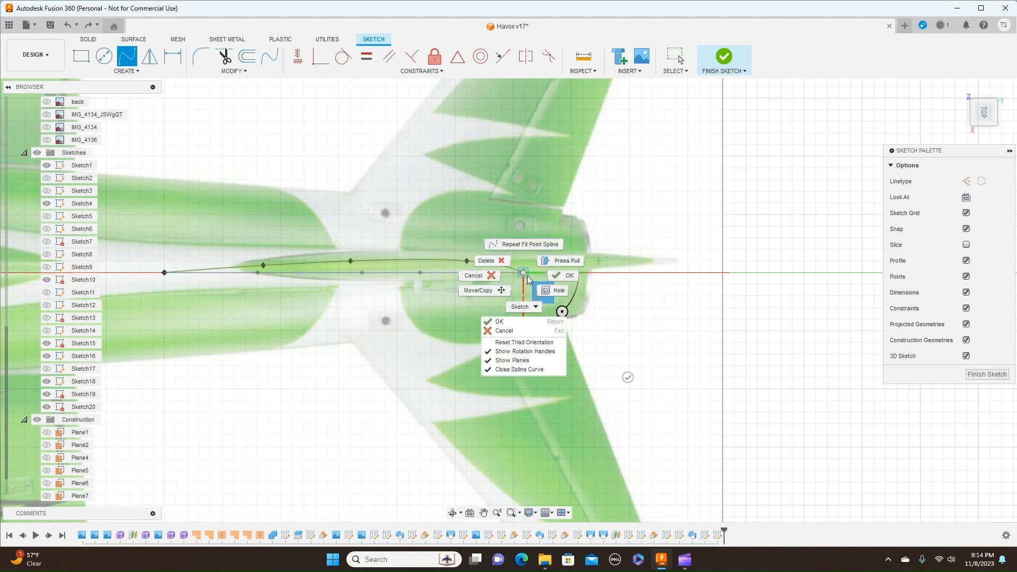
{"action": "left_click", "coordinate": [556, 276]}
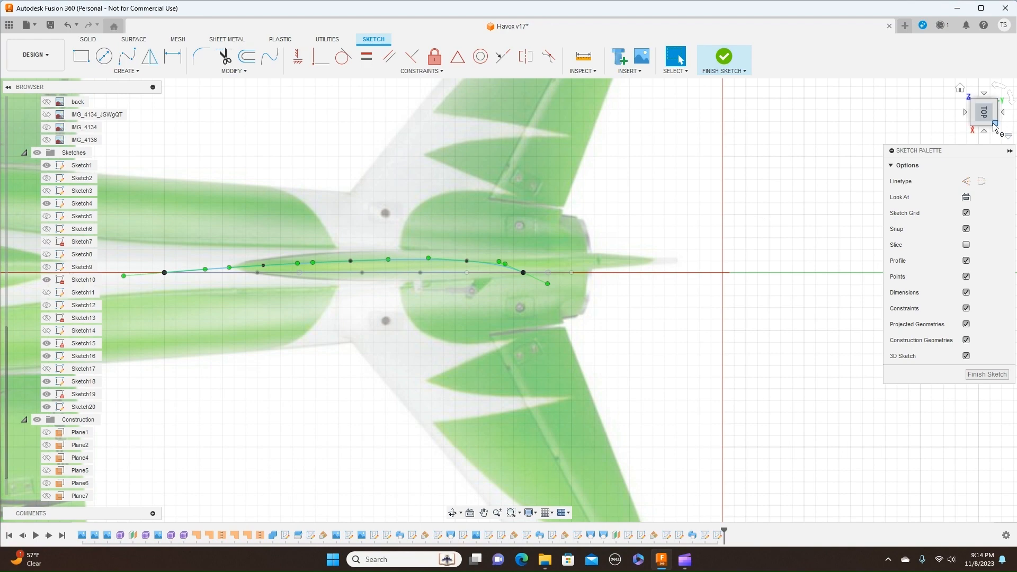
Step: Move the new spline's fourth fit point slightly forward and inward, to about X -8.5 mm, Y 1154 mm
{"action": "mouse_move", "coordinate": [992, 126]}
{"action": "left_mouse_down"}
{"action": "mouse_move", "coordinate": [990, 72]}
{"action": "mouse_move", "coordinate": [990, 121]}
{"action": "left_mouse_up"}
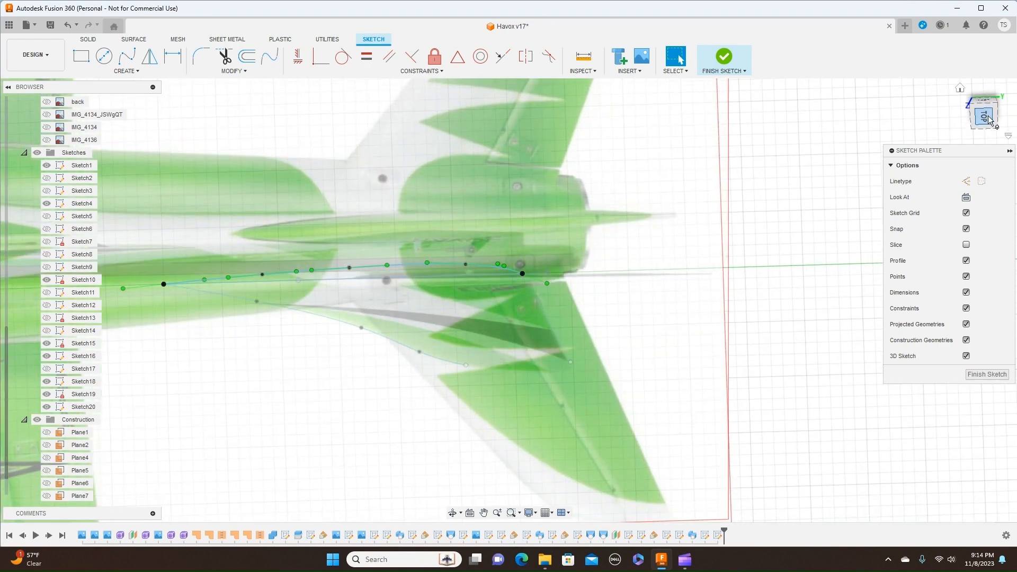
{"action": "left_click", "coordinate": [989, 119]}
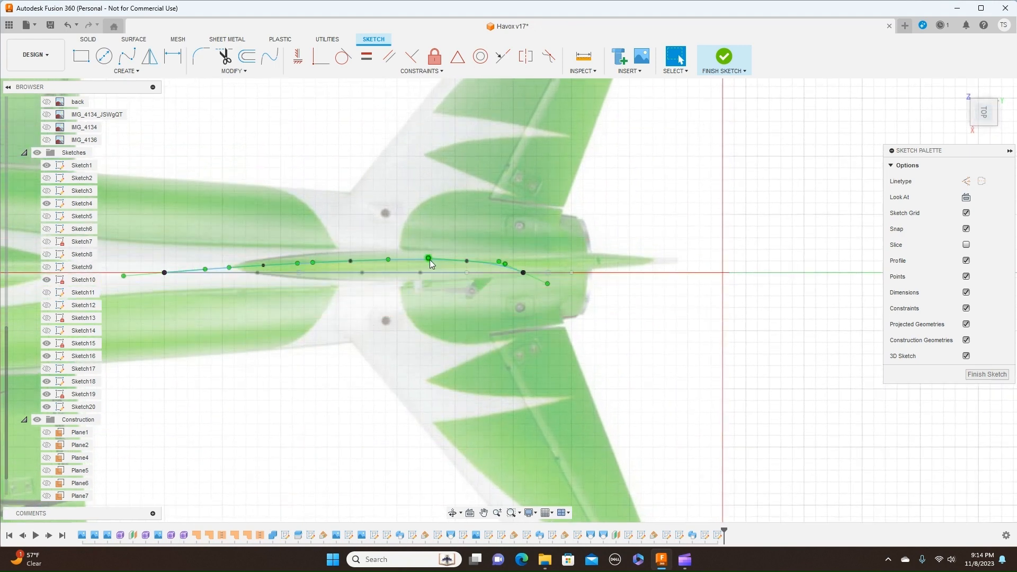
{"action": "left_click", "coordinate": [460, 261]}
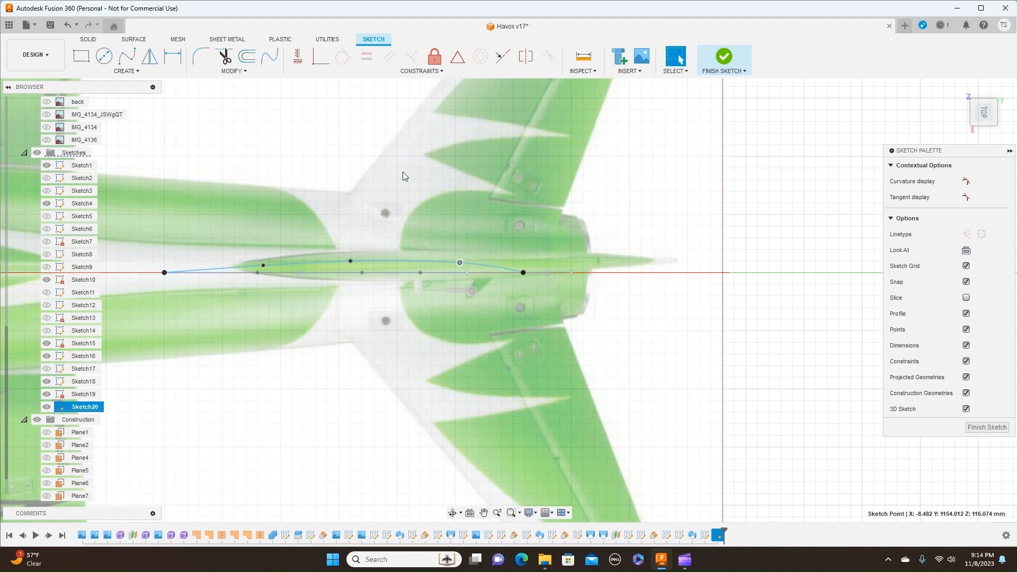
Step: Mirror only the new spline across the vertical stabilizer's root line to close the profile
{"action": "left_click", "coordinate": [149, 55]}
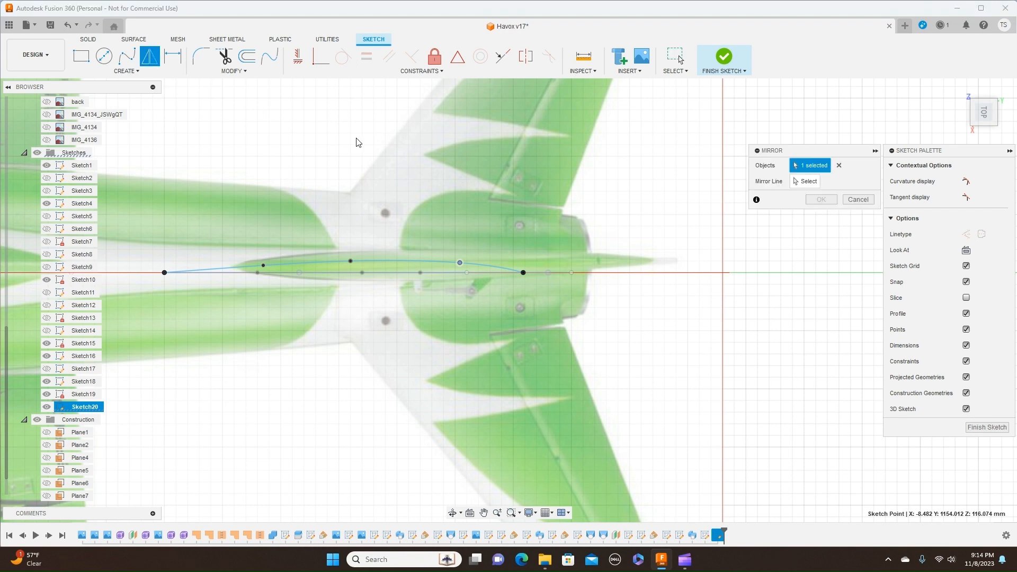
{"action": "left_click", "coordinate": [425, 260]}
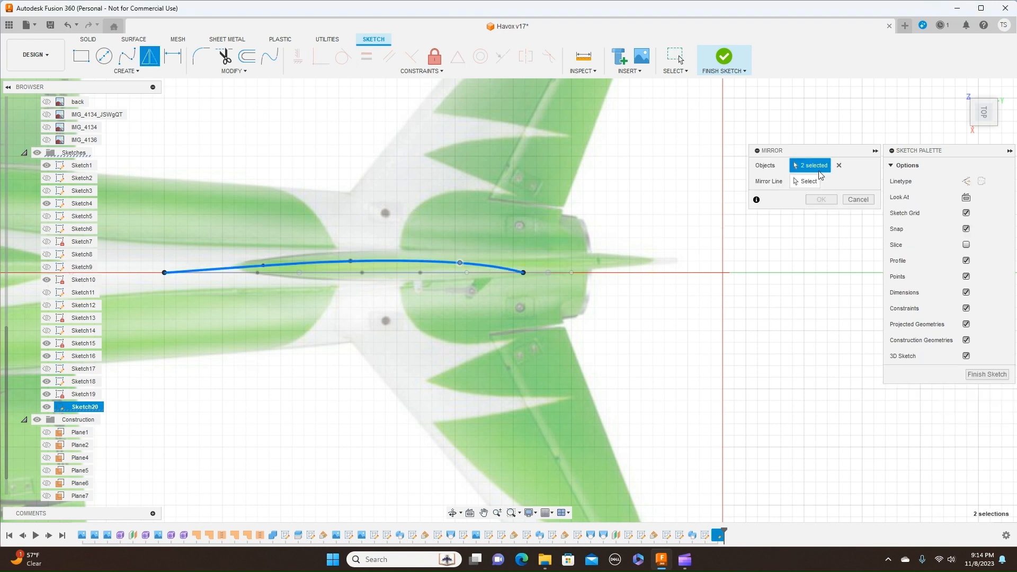
{"action": "left_click", "coordinate": [840, 166]}
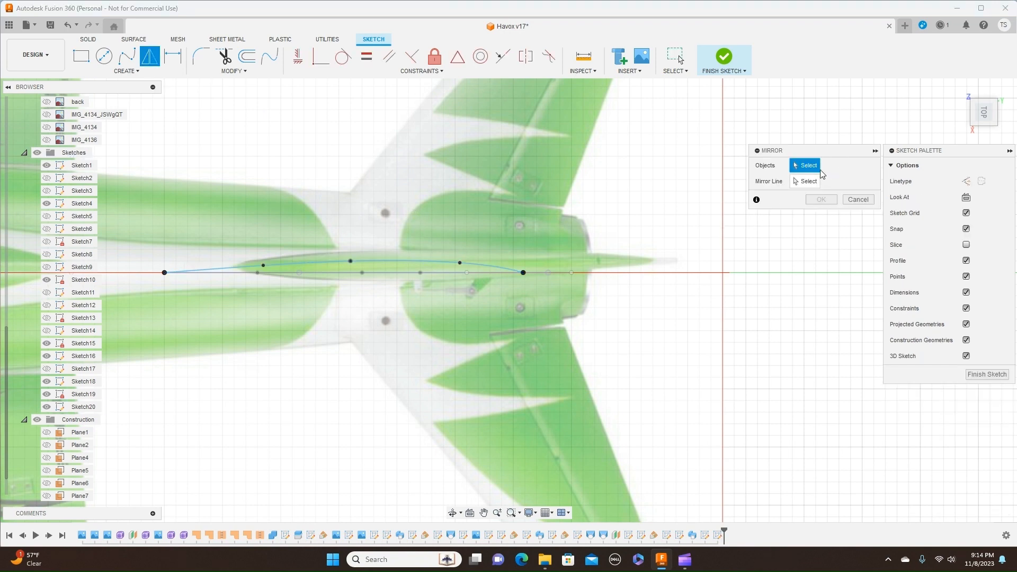
{"action": "left_click", "coordinate": [438, 263]}
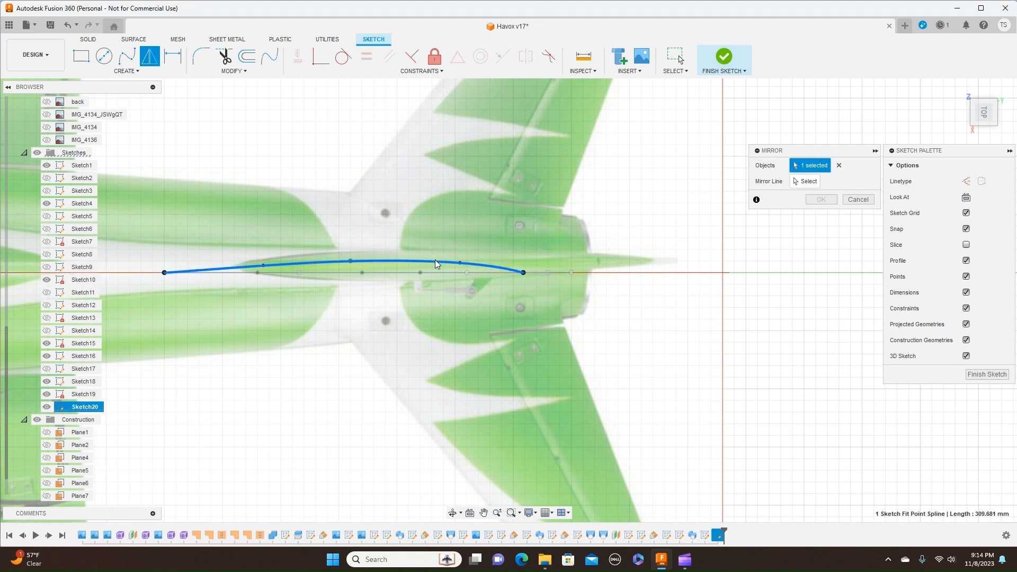
{"action": "left_click", "coordinate": [808, 181]}
{"action": "left_click", "coordinate": [386, 273]}
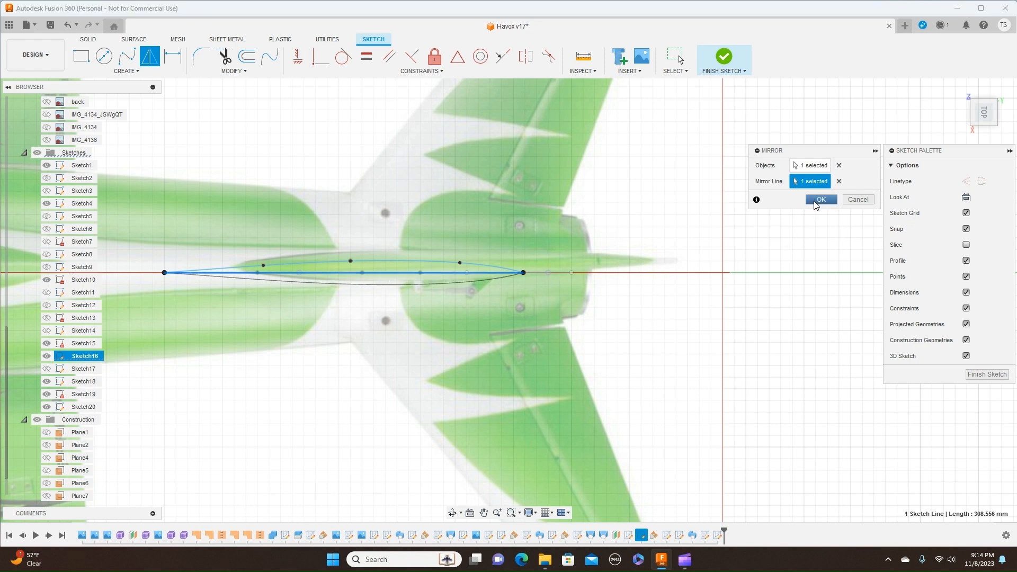
{"action": "left_click", "coordinate": [820, 200]}
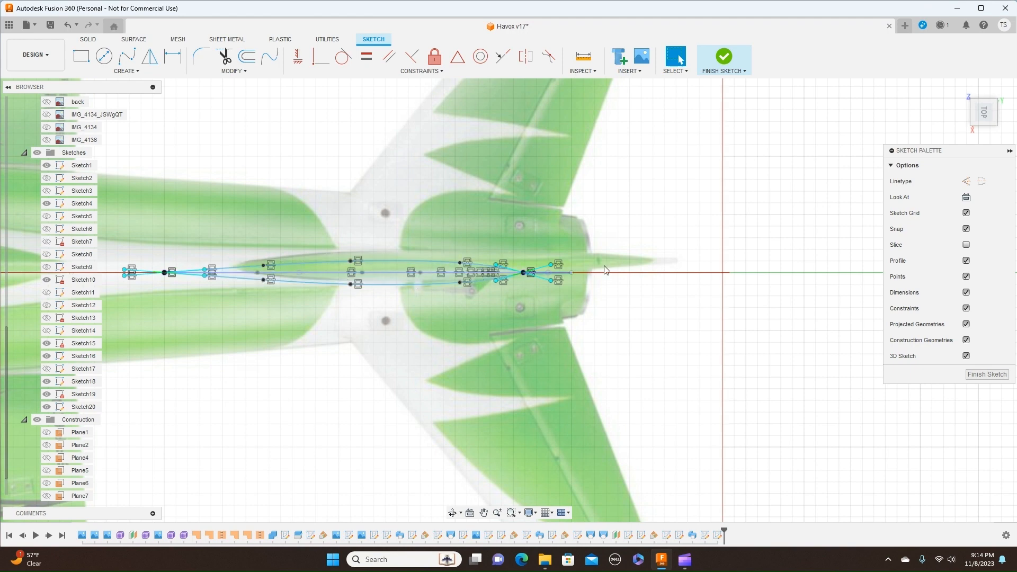
Step: Finish the profile sketch and show the model's sketches over the full jet in the right side view
{"action": "left_click", "coordinate": [730, 73]}
{"action": "left_click", "coordinate": [728, 83]}
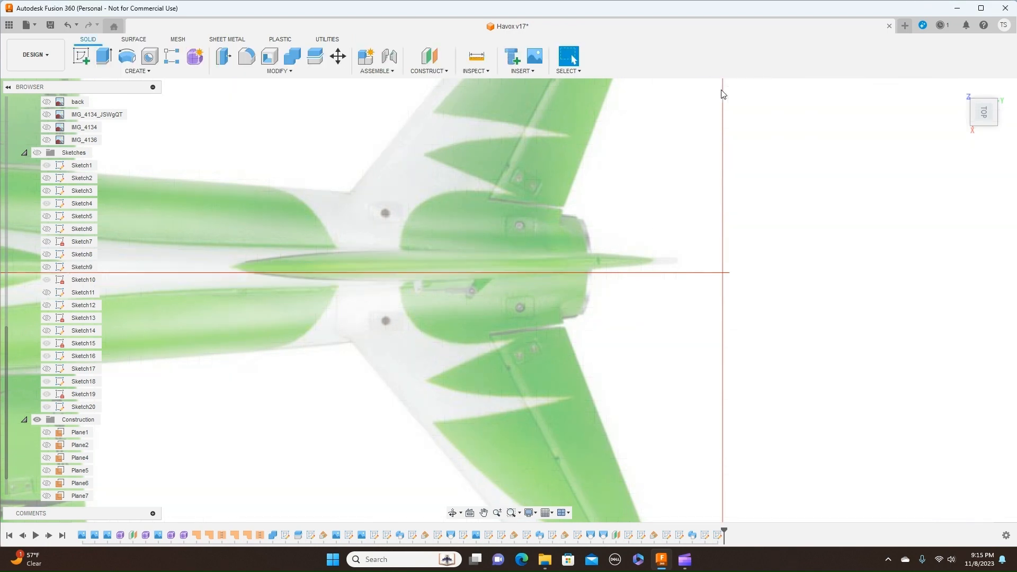
{"action": "mouse_move", "coordinate": [984, 114]}
{"action": "left_click", "coordinate": [984, 135]}
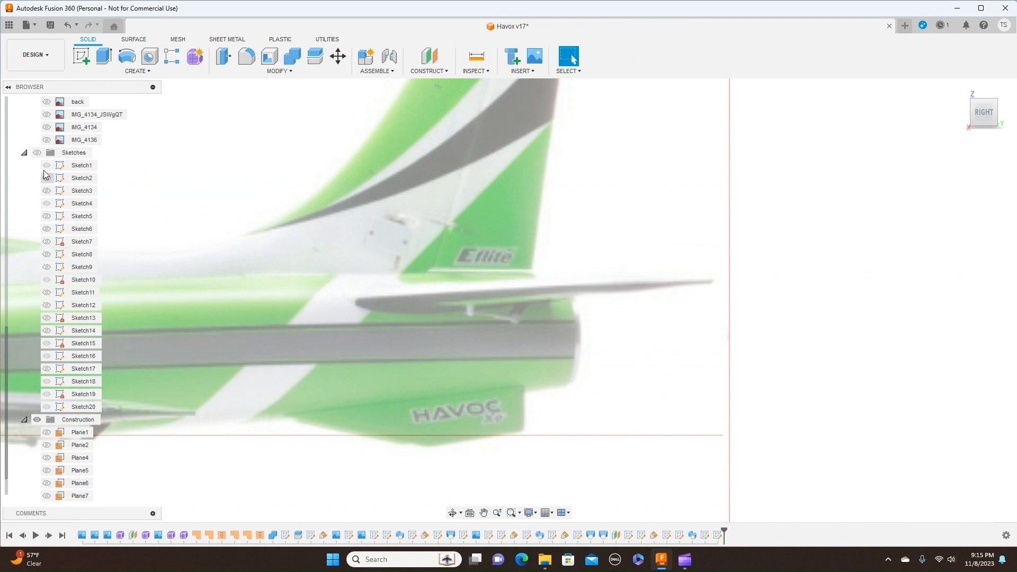
{"action": "left_click", "coordinate": [37, 153]}
{"action": "scroll", "coordinate": [634, 259], "scroll_direction": "down", "scroll_amount": 3}
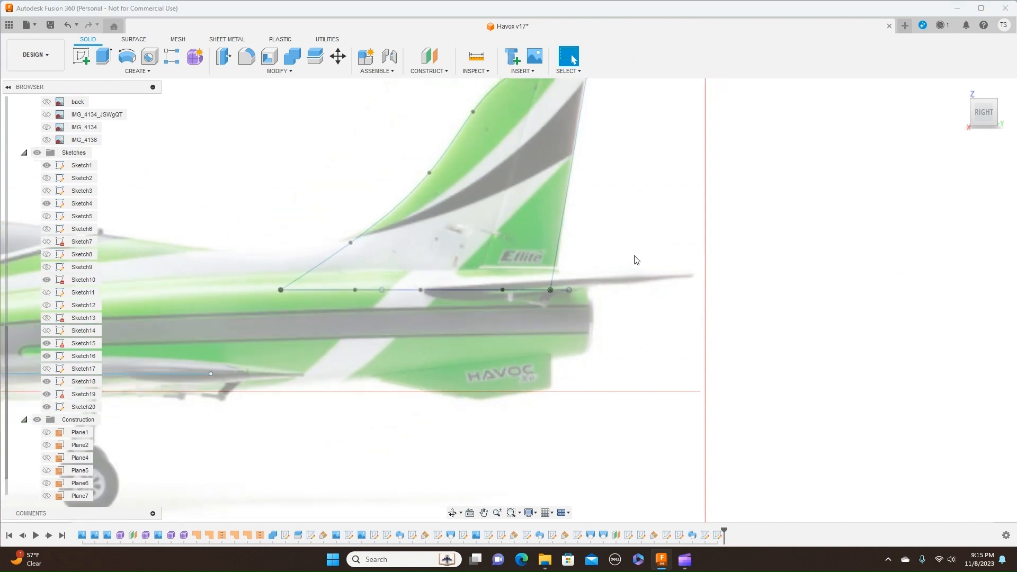
{"action": "middle_click_drag", "start_coordinate": [640, 252], "coordinate": [741, 248]}
{"action": "scroll", "coordinate": [747, 242], "scroll_direction": "down", "scroll_amount": 3}
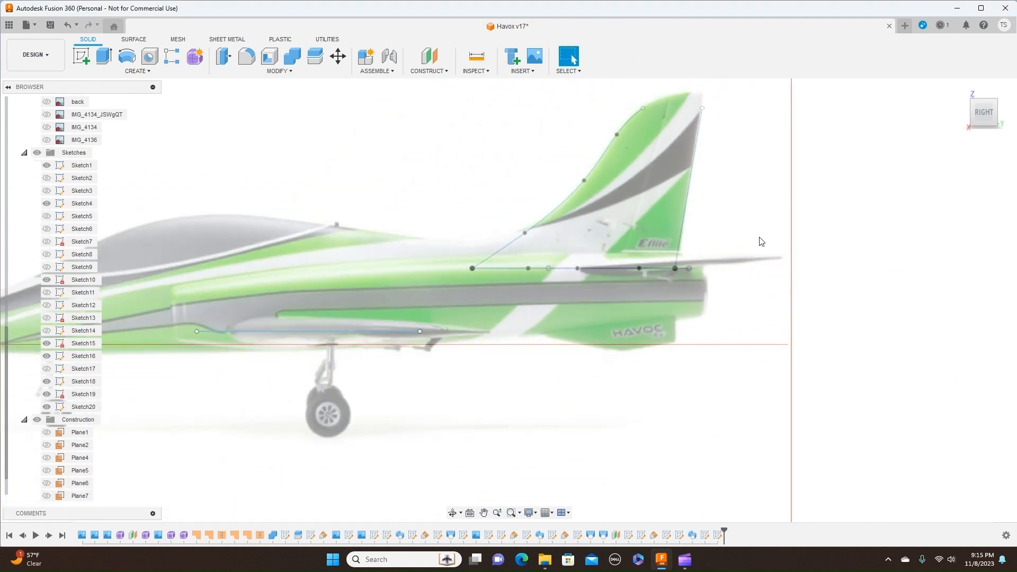
{"action": "scroll", "coordinate": [789, 211], "scroll_direction": "down", "scroll_amount": 2}
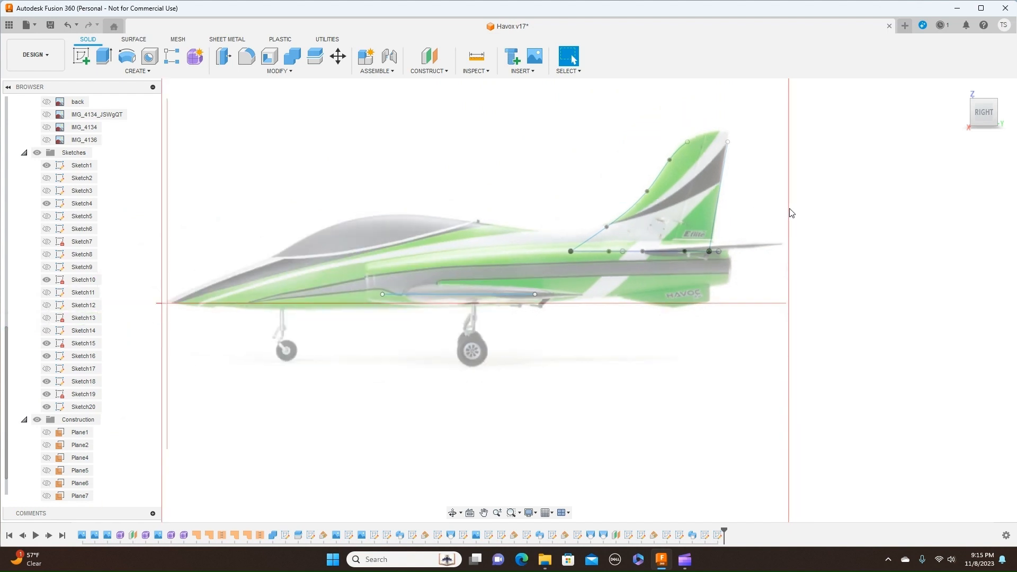
Step: Create a new sketch on the YZ origin plane, over the side-view image of the vertical stabilizer
{"action": "left_click", "coordinate": [82, 57]}
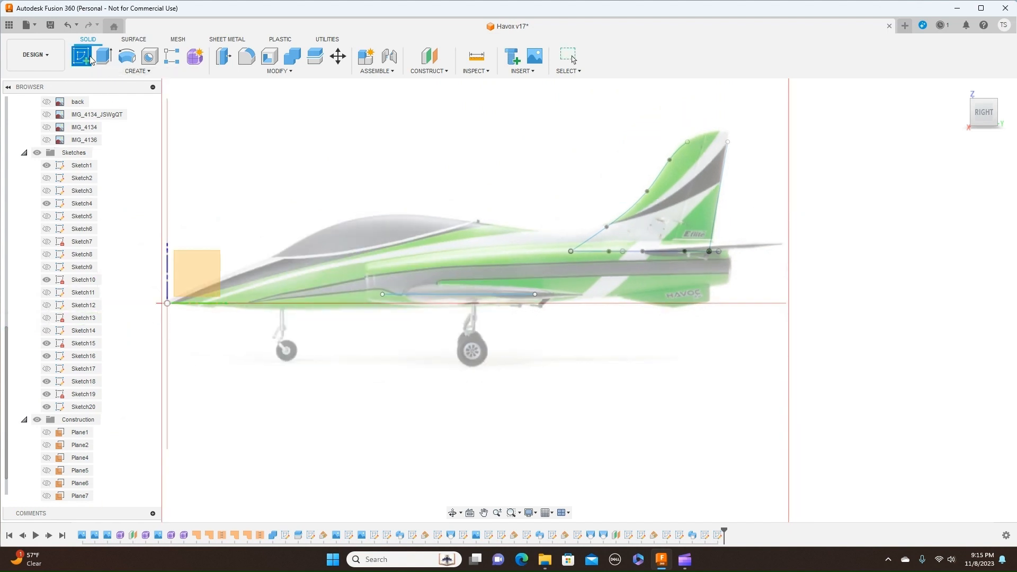
{"action": "left_click", "coordinate": [202, 265]}
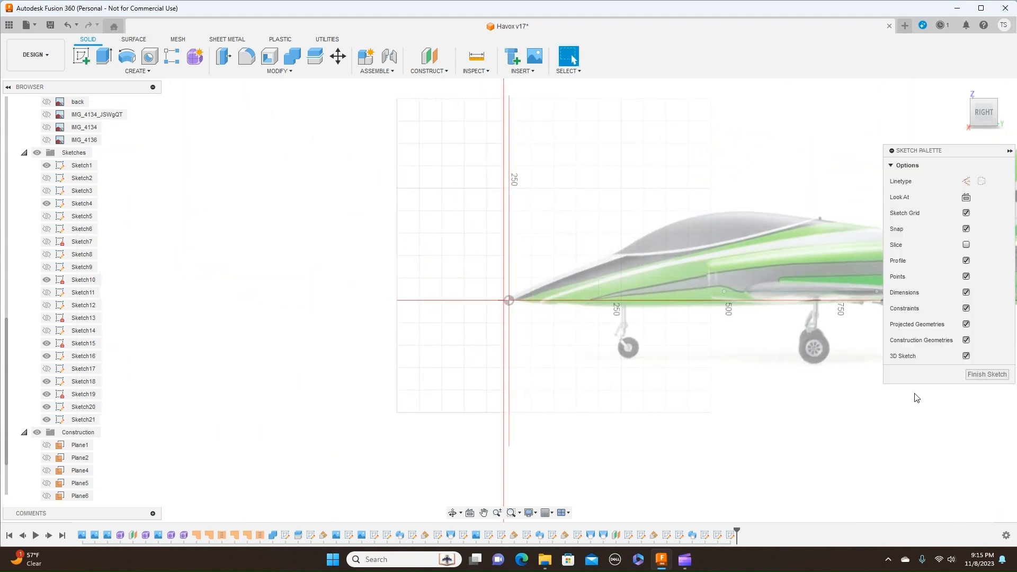
{"action": "middle_click_drag", "start_coordinate": [724, 406], "coordinate": [610, 420]}
{"action": "scroll", "coordinate": [593, 413], "scroll_direction": "right", "scroll_amount": 5}
{"action": "scroll", "coordinate": [604, 404], "scroll_direction": "up", "scroll_amount": 5}
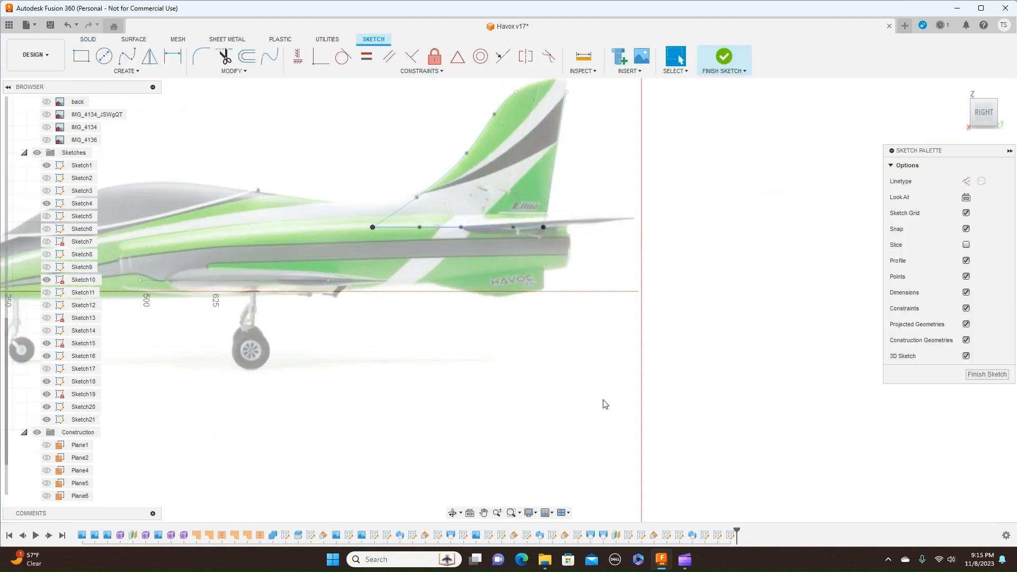
Step: Try to trace the vertical stabilizer's leading edge with a five-point fit spline from the root's front point to the tip
{"action": "left_click", "coordinate": [137, 59]}
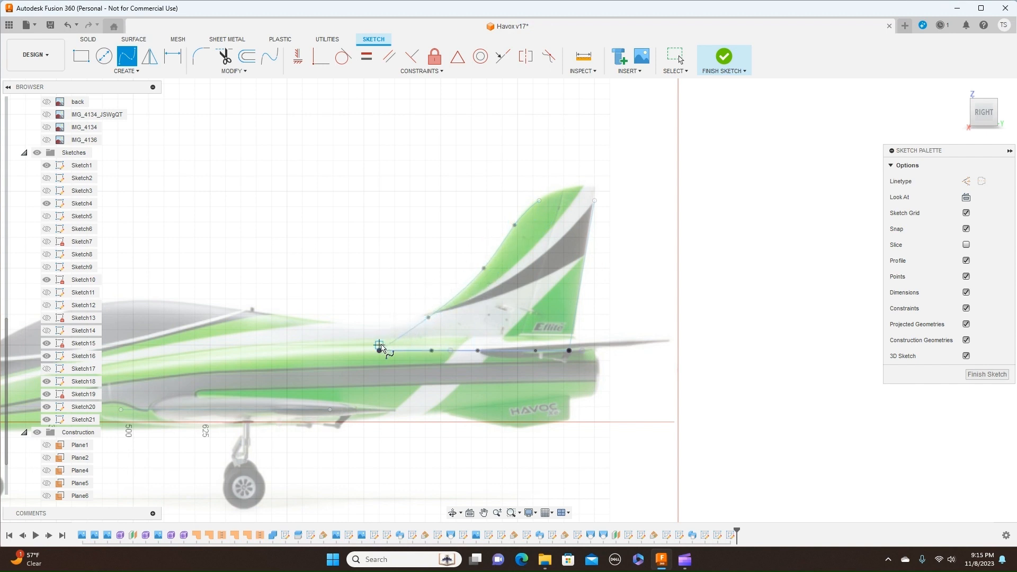
{"action": "left_click", "coordinate": [378, 350]}
{"action": "left_click", "coordinate": [428, 318]}
{"action": "left_click_drag", "start_coordinate": [428, 317], "coordinate": [483, 268]}
{"action": "left_click_drag", "start_coordinate": [484, 268], "coordinate": [516, 226]}
{"action": "left_click", "coordinate": [539, 202]}
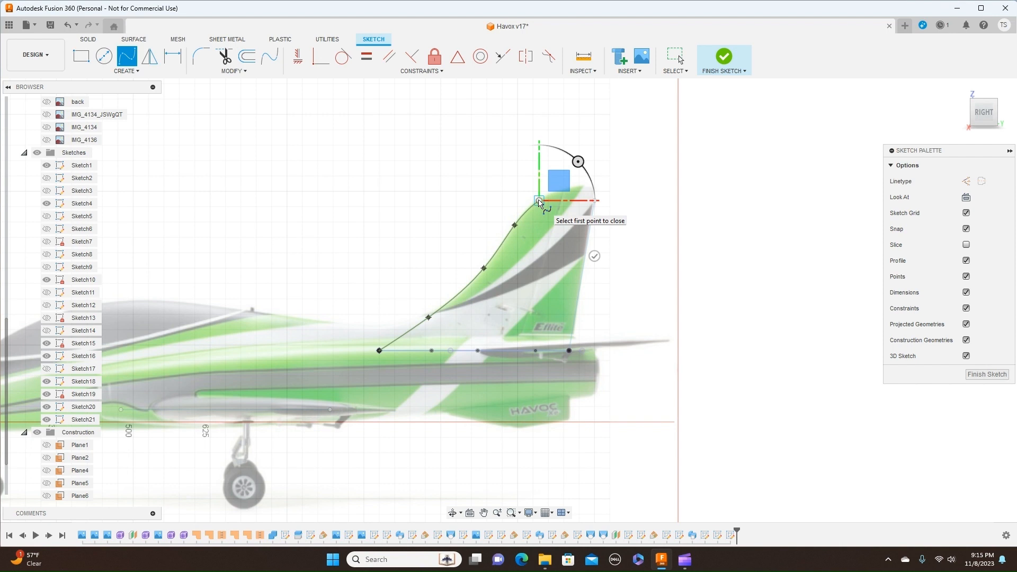
{"action": "right_click", "coordinate": [539, 202]}
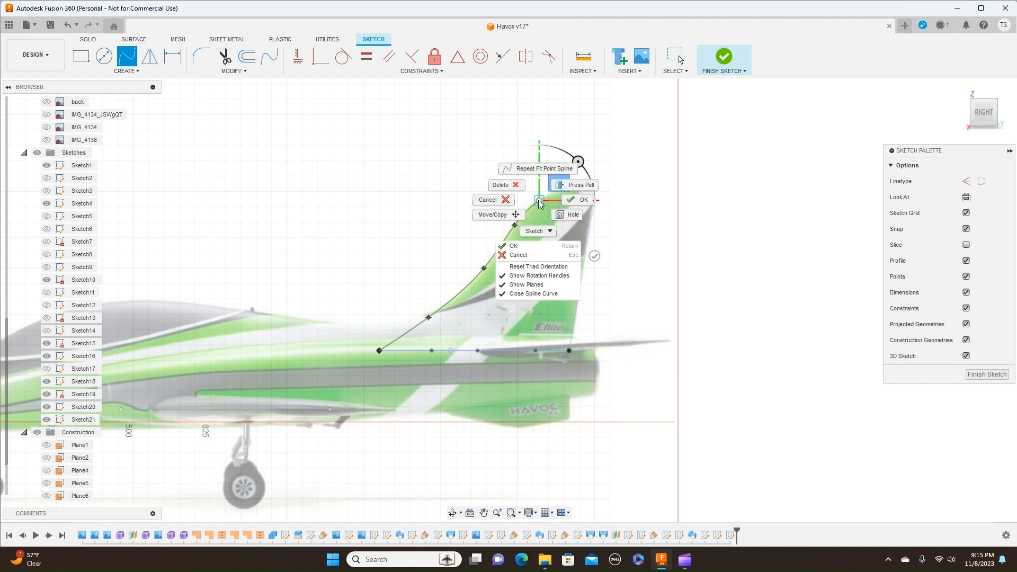
{"action": "left_click", "coordinate": [498, 204]}
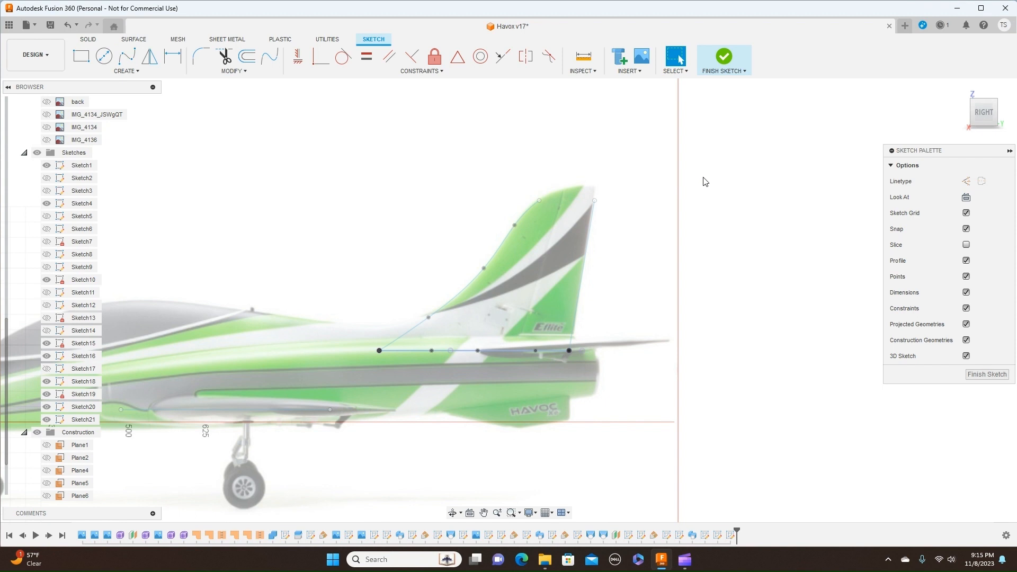
Step: Try to draw the trailing edge as a line about 247 mm long from the root's rear point at 80.4 degrees
{"action": "key", "text": "l"}
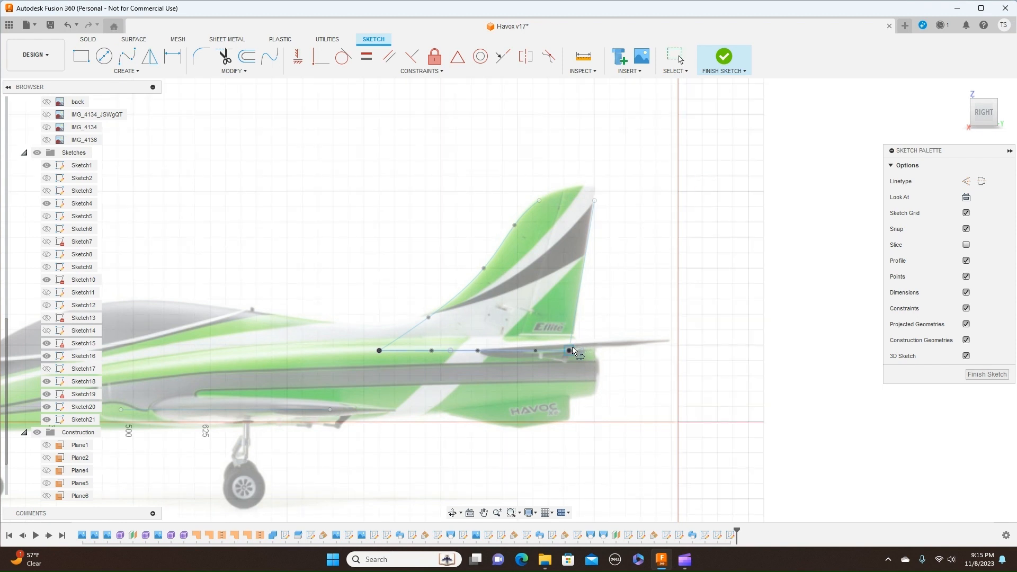
{"action": "left_click", "coordinate": [569, 350]}
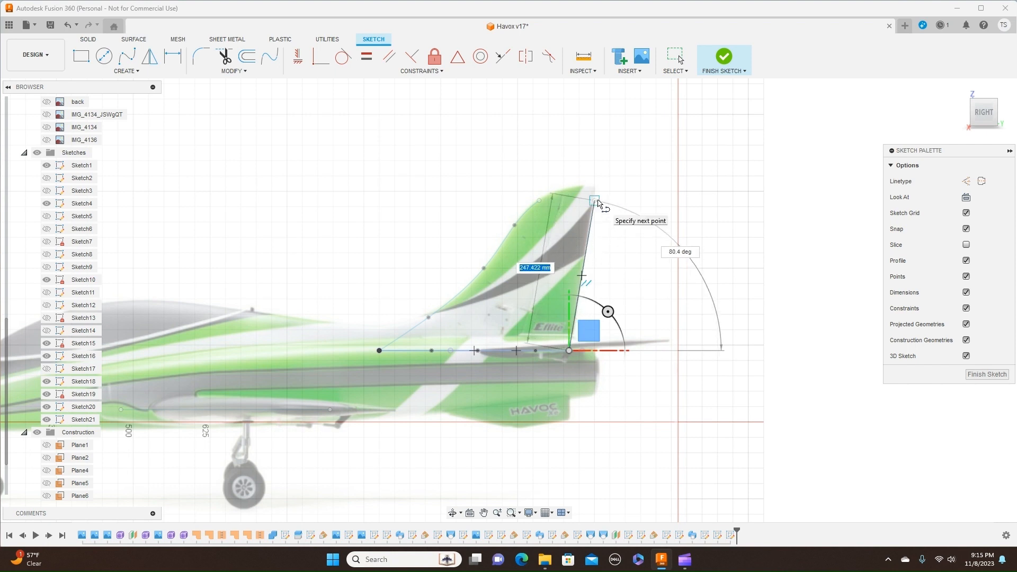
{"action": "right_click", "coordinate": [599, 203]}
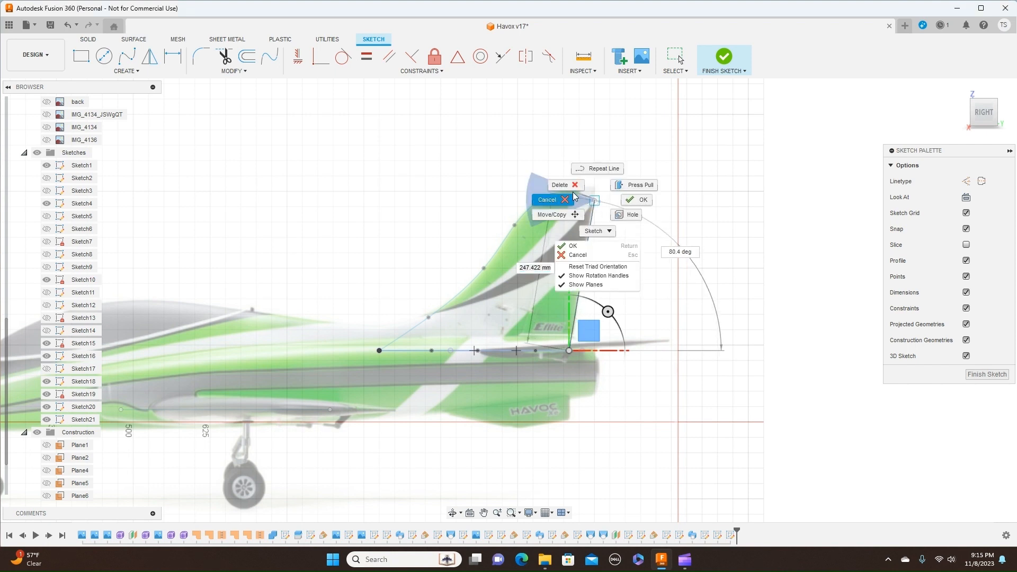
{"action": "left_click", "coordinate": [559, 205]}
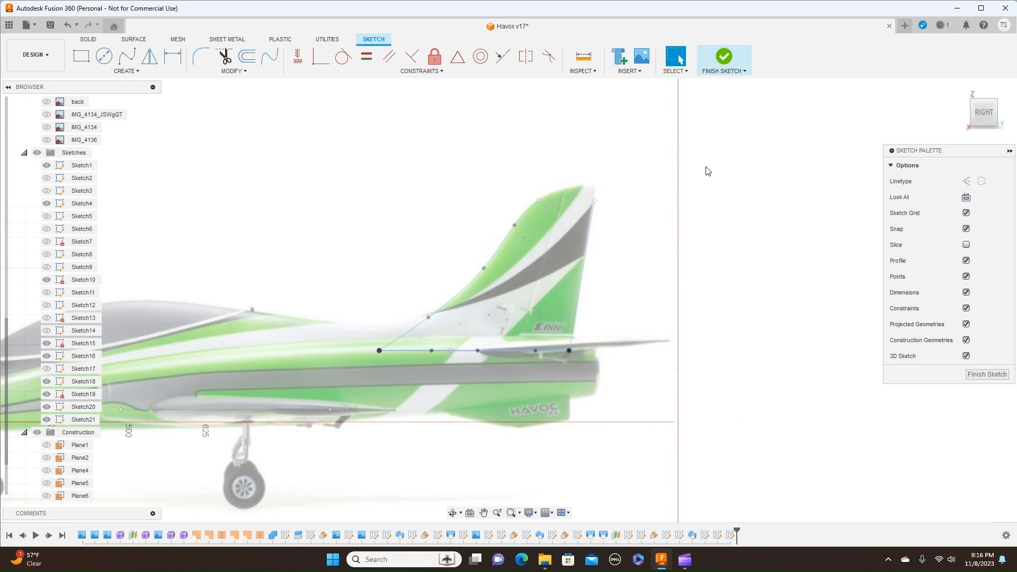
Step: Hide all reference canvases and finish the sketch with the fin's root profile and side outline in an angled view
{"action": "middle_click_drag", "start_coordinate": [984, 134], "coordinate": [987, 158], "text": "shift"}
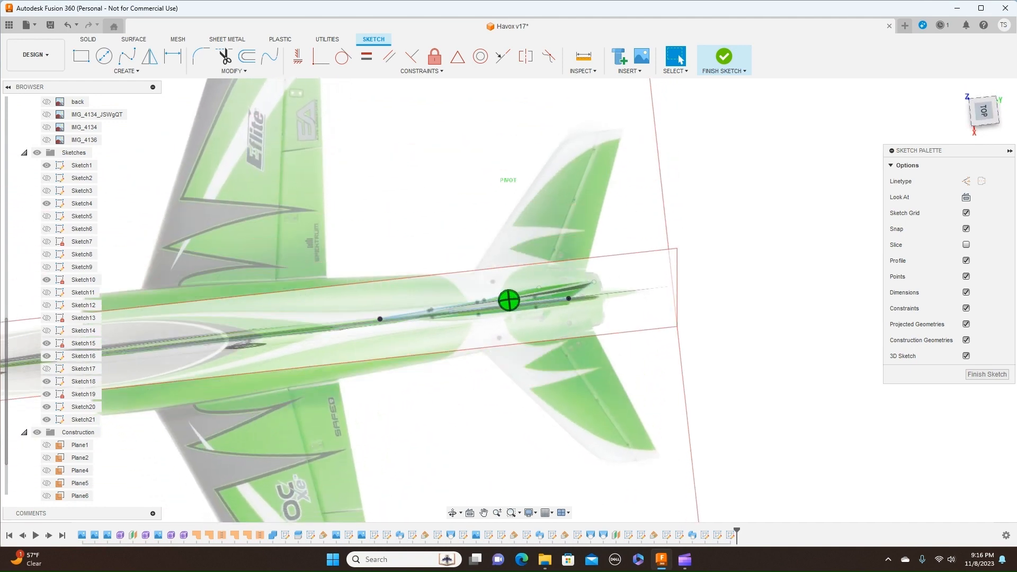
{"action": "scroll", "coordinate": [805, 166], "scroll_direction": "up", "scroll_amount": 5}
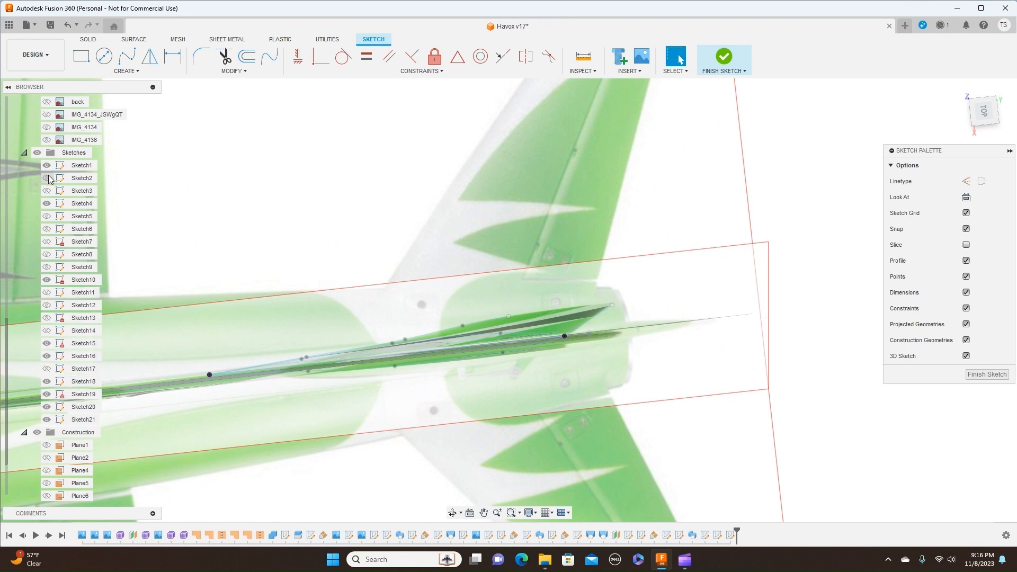
{"action": "scroll", "coordinate": [7, 240], "scroll_direction": "up", "scroll_amount": 3}
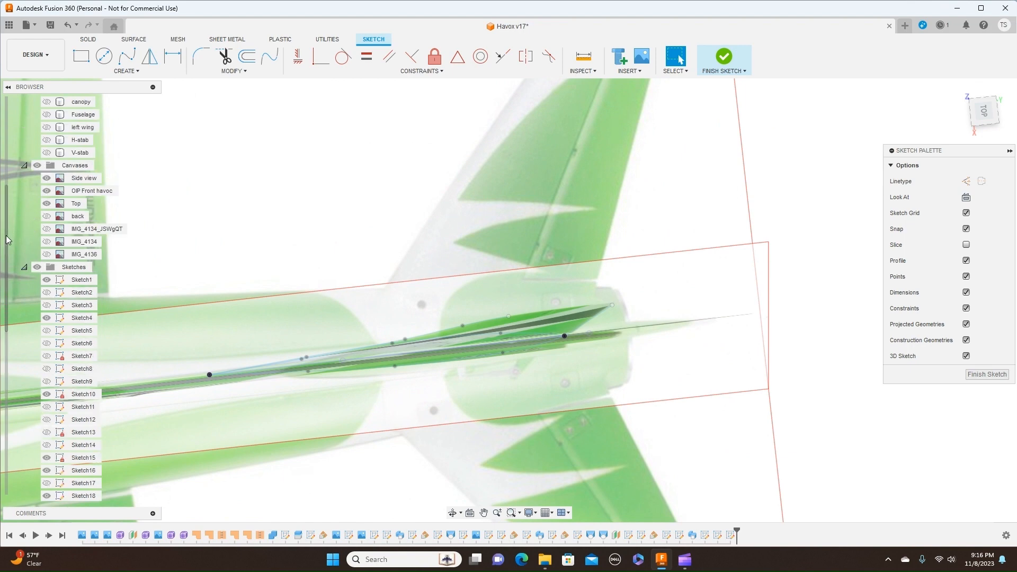
{"action": "left_click", "coordinate": [37, 165]}
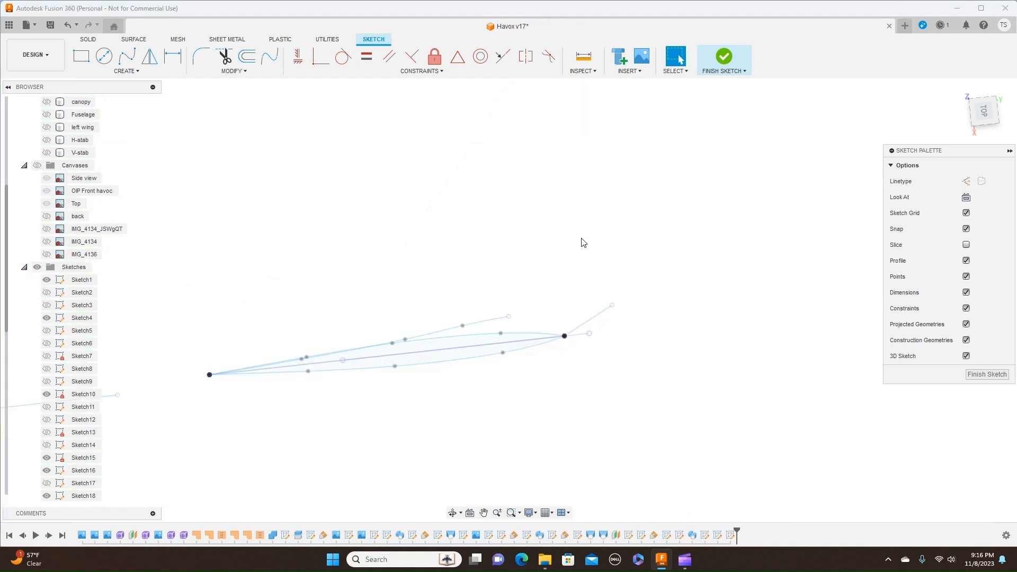
{"action": "middle_click_drag", "start_coordinate": [993, 135], "coordinate": [987, 80], "text": "shift"}
{"action": "left_click", "coordinate": [745, 71]}
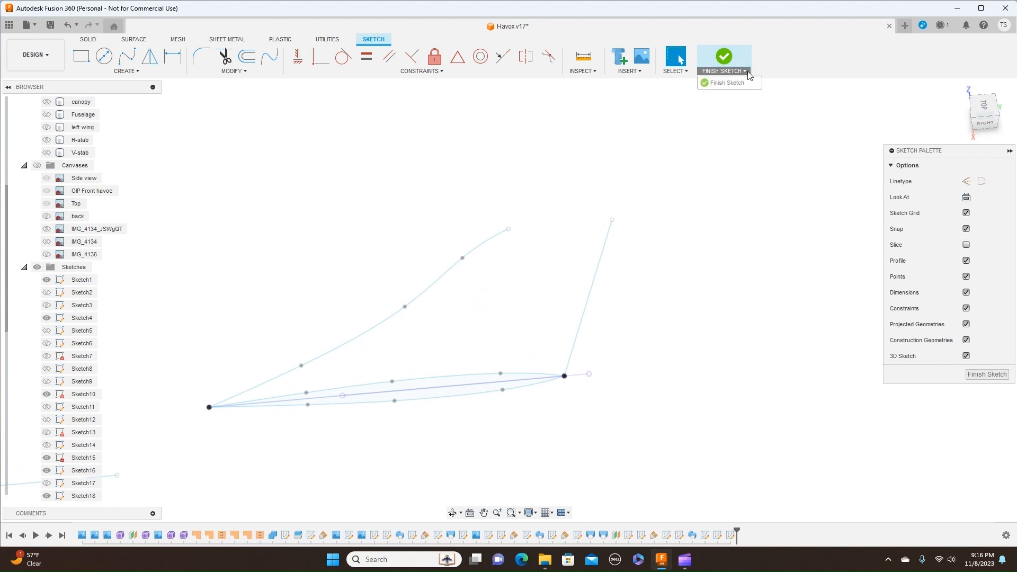
{"action": "left_click", "coordinate": [727, 83]}
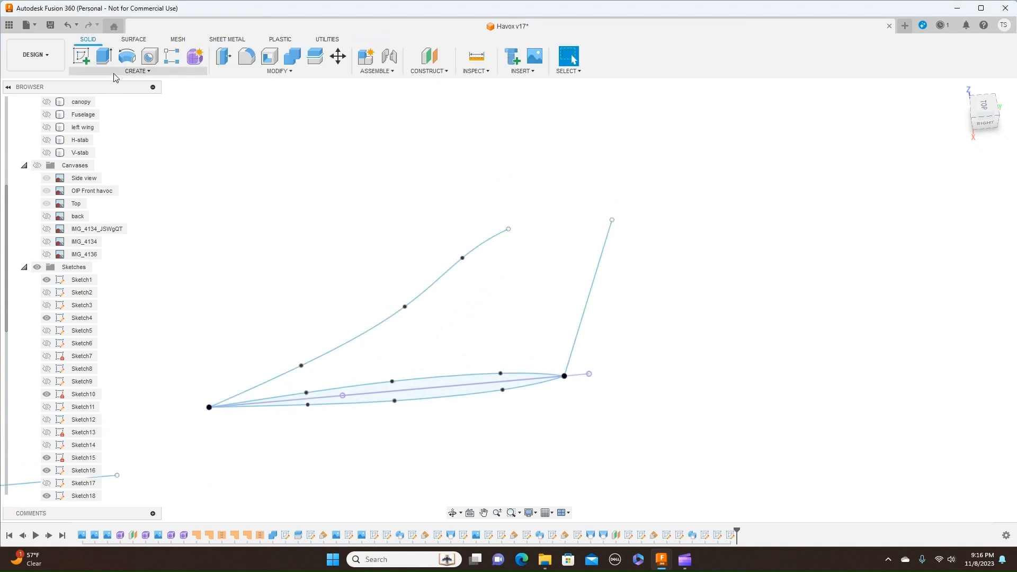
Step: Sweep both halves of the root profile as a new body with Path + Guide Rail, using the leading-edge spline as path and trailing-edge line as rail
{"action": "left_click", "coordinate": [129, 72]}
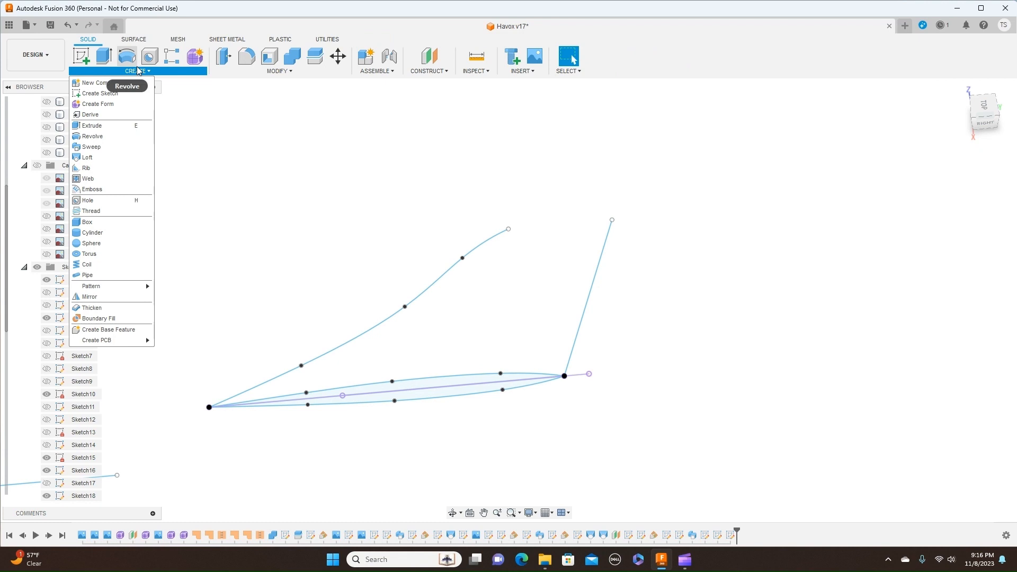
{"action": "left_click", "coordinate": [114, 148]}
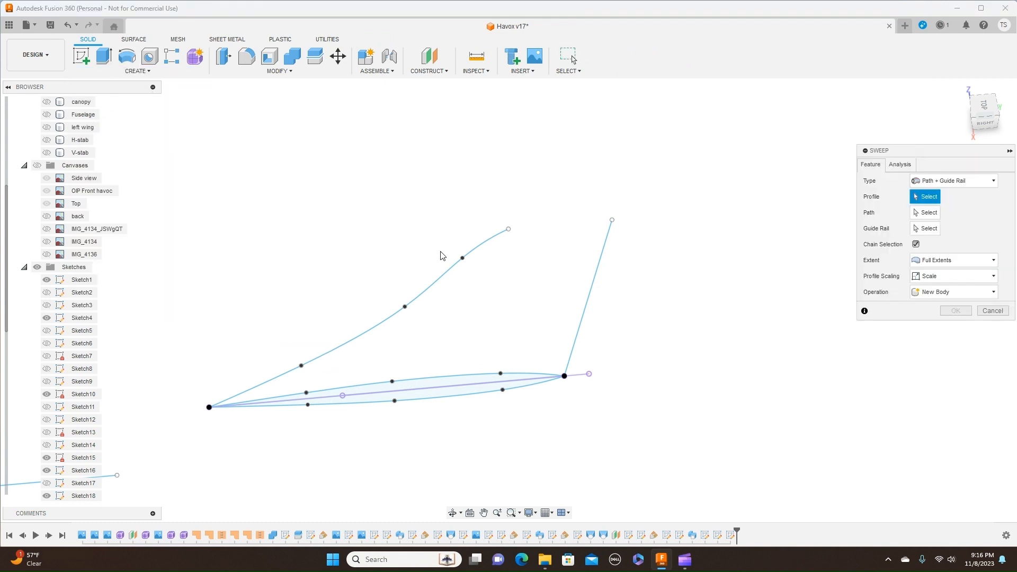
{"action": "left_click", "coordinate": [978, 181]}
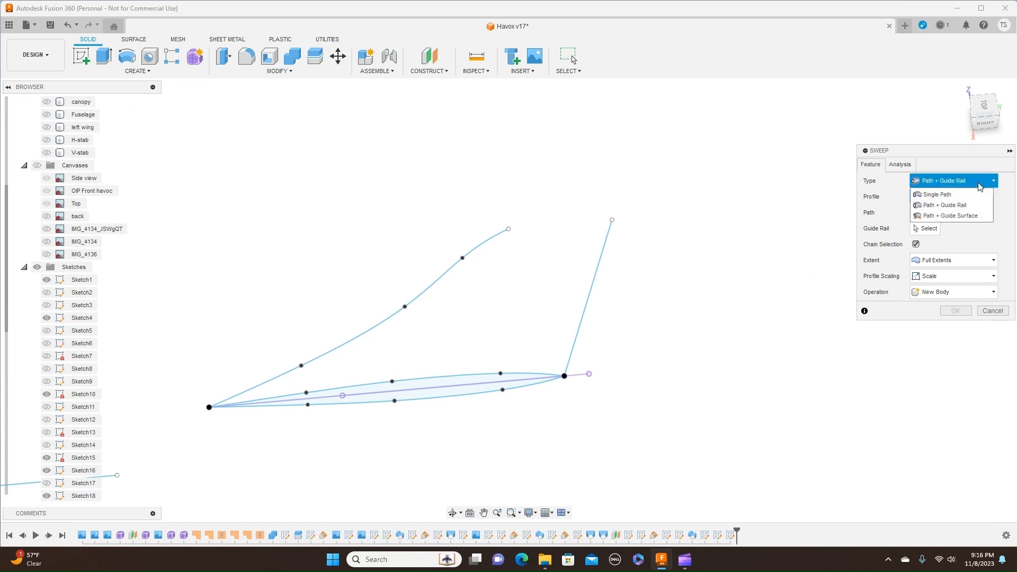
{"action": "left_click", "coordinate": [976, 206]}
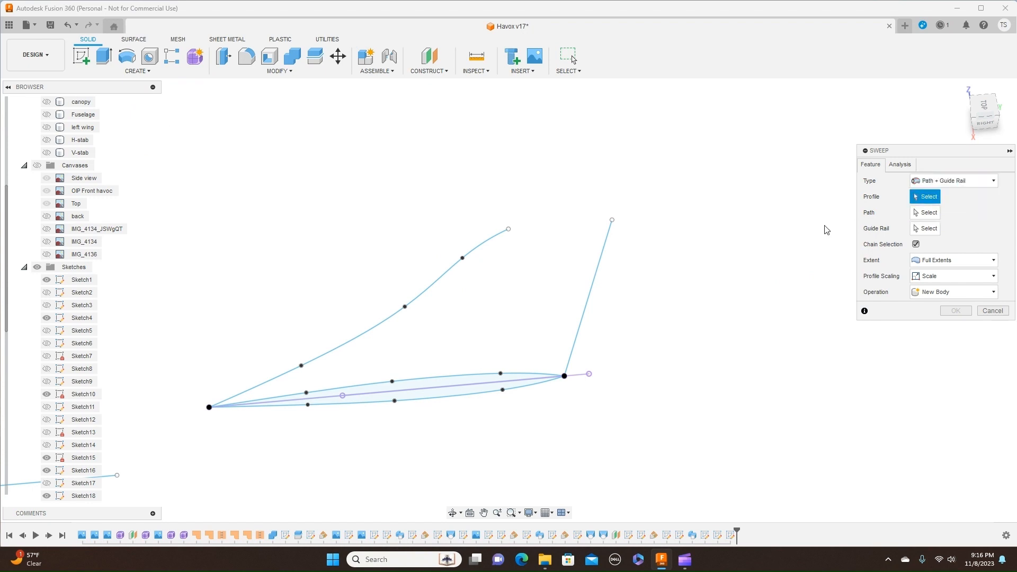
{"action": "left_click", "coordinate": [436, 396]}
{"action": "left_click", "coordinate": [431, 384]}
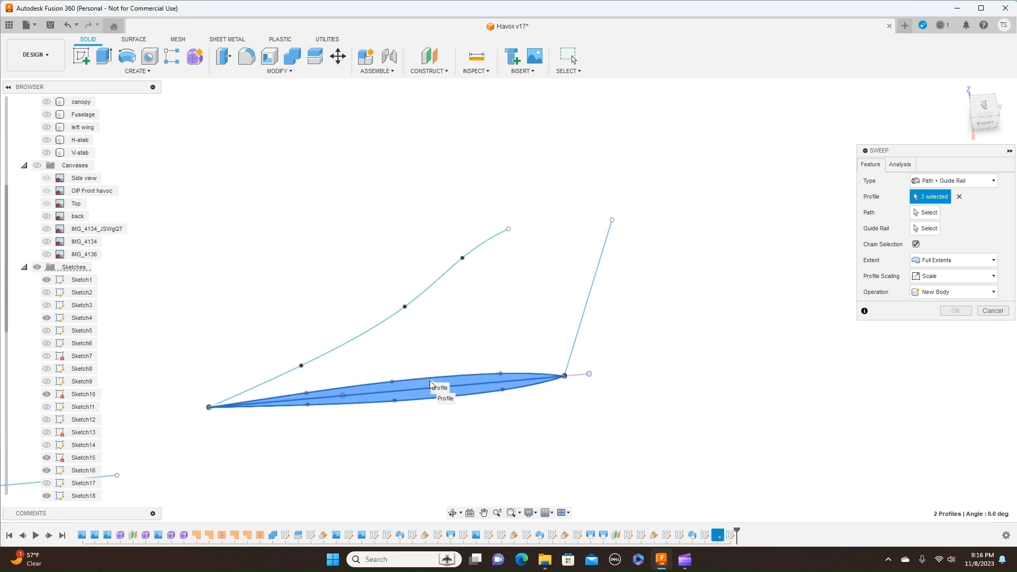
{"action": "left_click", "coordinate": [926, 214]}
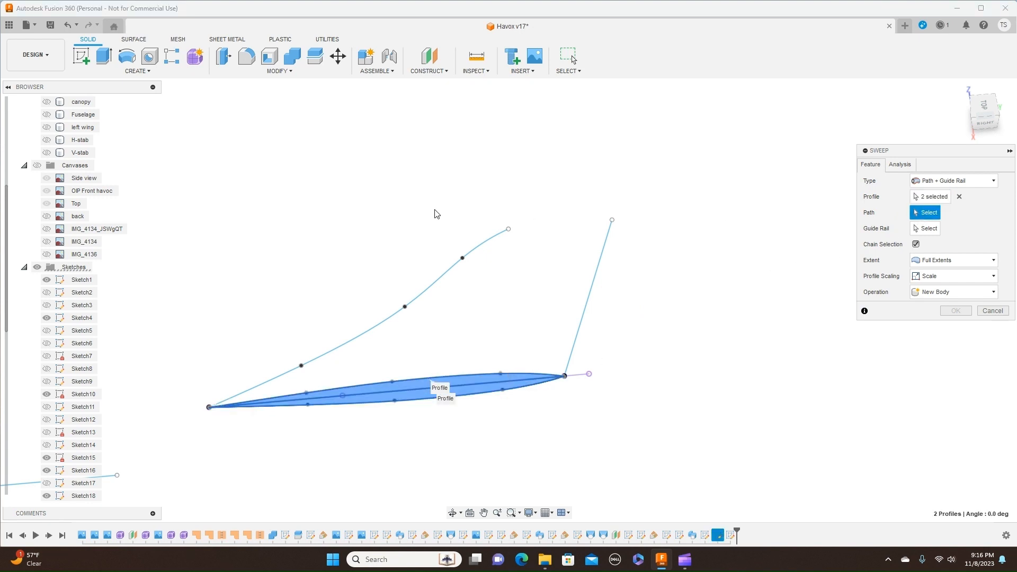
{"action": "left_click", "coordinate": [434, 288]}
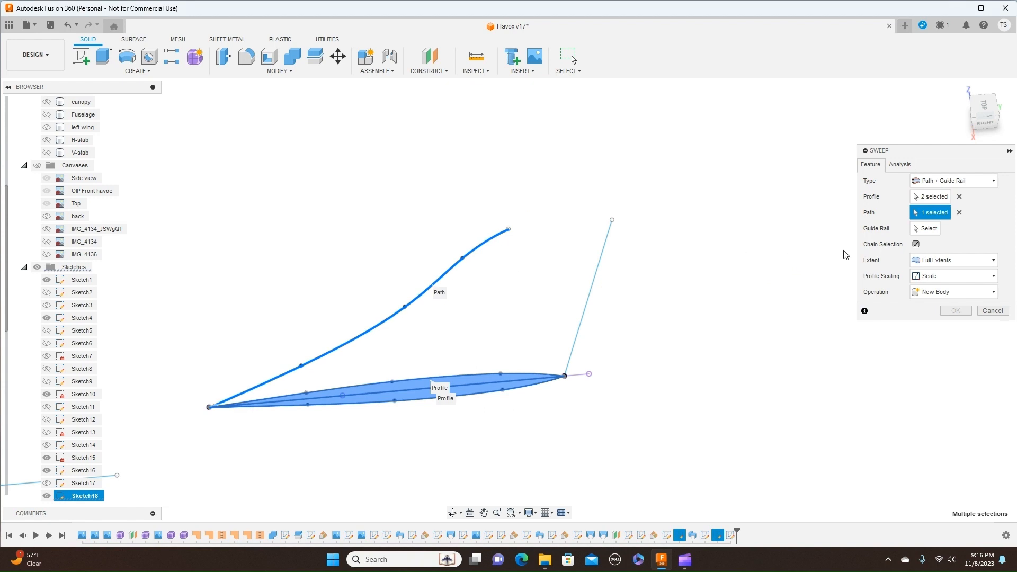
{"action": "left_click", "coordinate": [924, 229]}
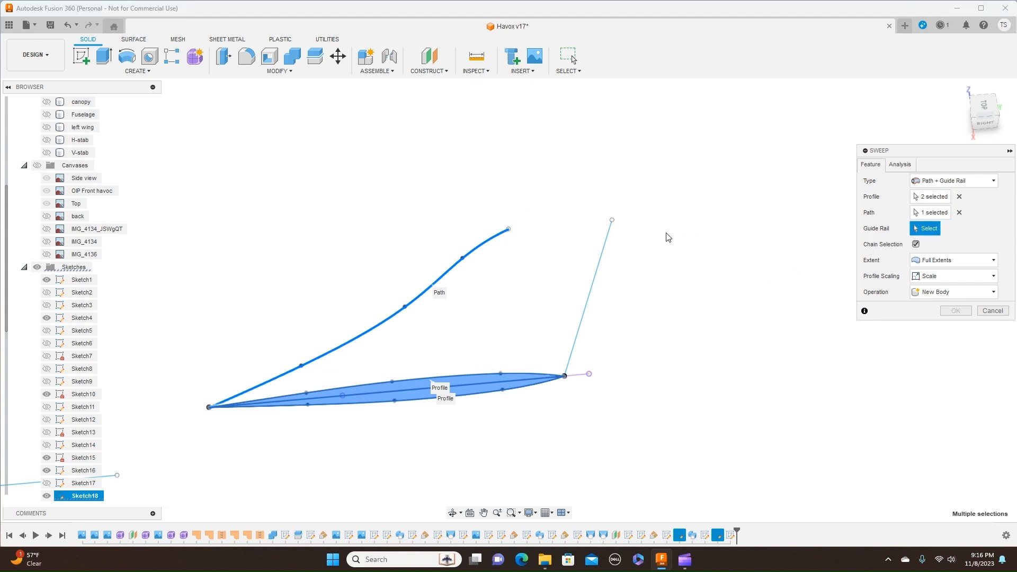
{"action": "left_click", "coordinate": [605, 265]}
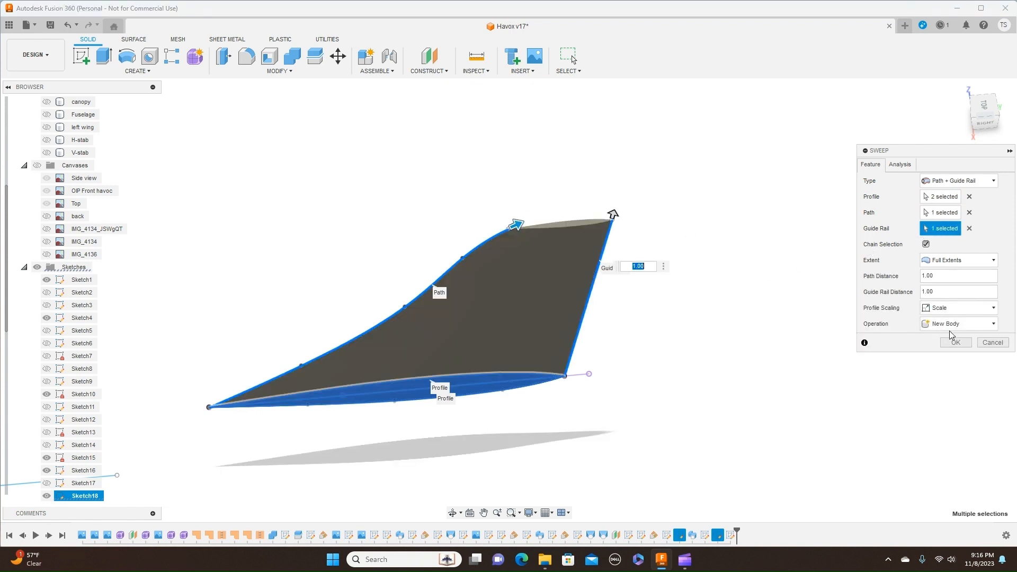
{"action": "left_click", "coordinate": [960, 344]}
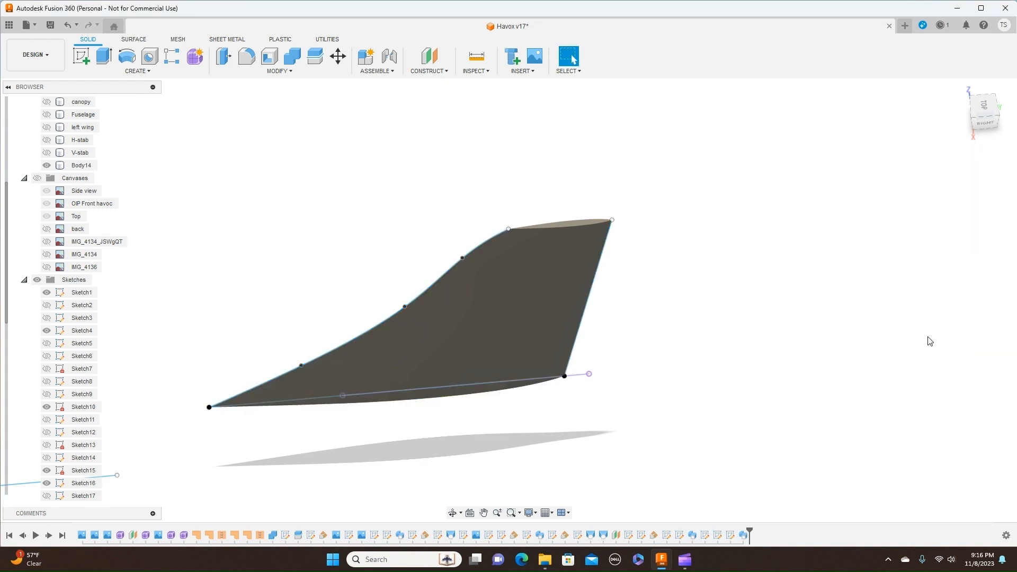
Step: Show the Fuselage, canopy and H-stab bodies together with the new fin in the right side view
{"action": "left_click", "coordinate": [987, 125]}
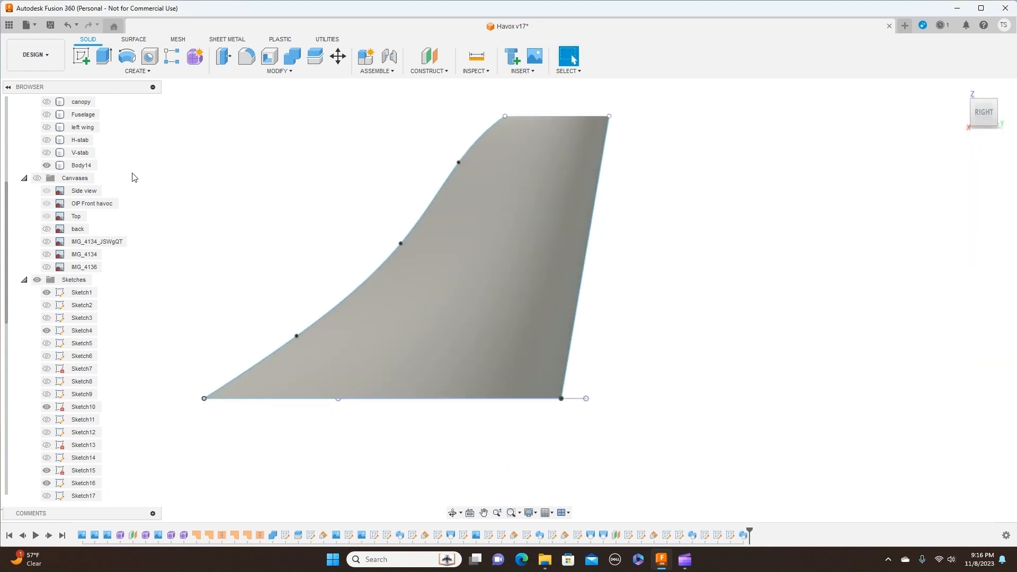
{"action": "scroll", "coordinate": [7, 226], "scroll_direction": "up", "scroll_amount": 3}
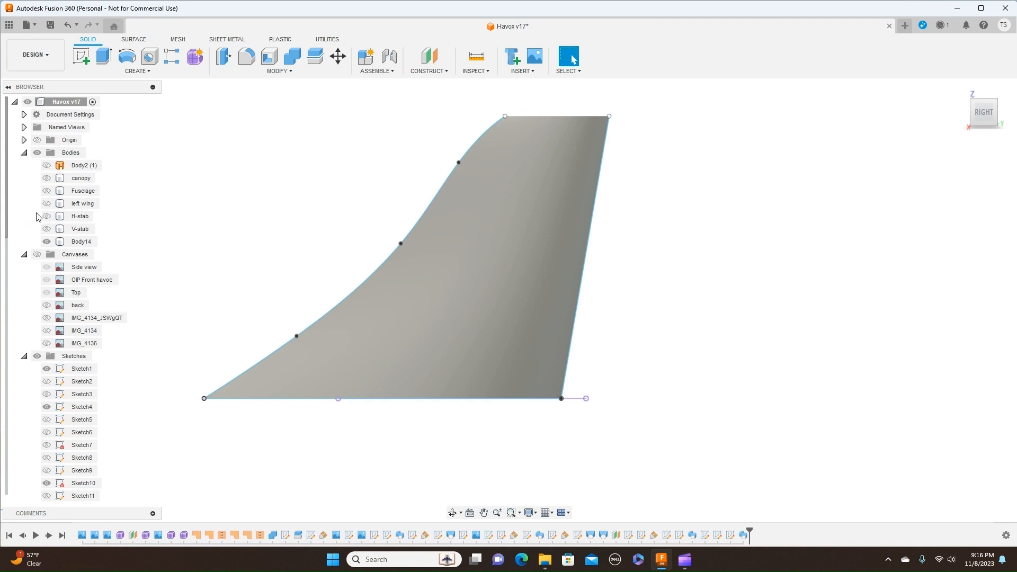
{"action": "left_click", "coordinate": [47, 190]}
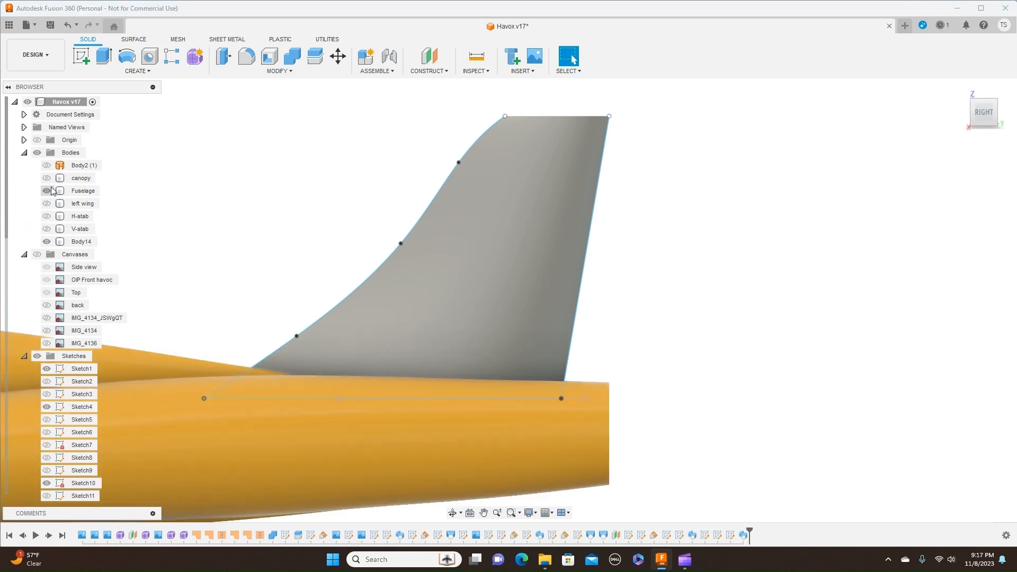
{"action": "left_click", "coordinate": [47, 179]}
{"action": "scroll", "coordinate": [164, 227], "scroll_direction": "down", "scroll_amount": 1}
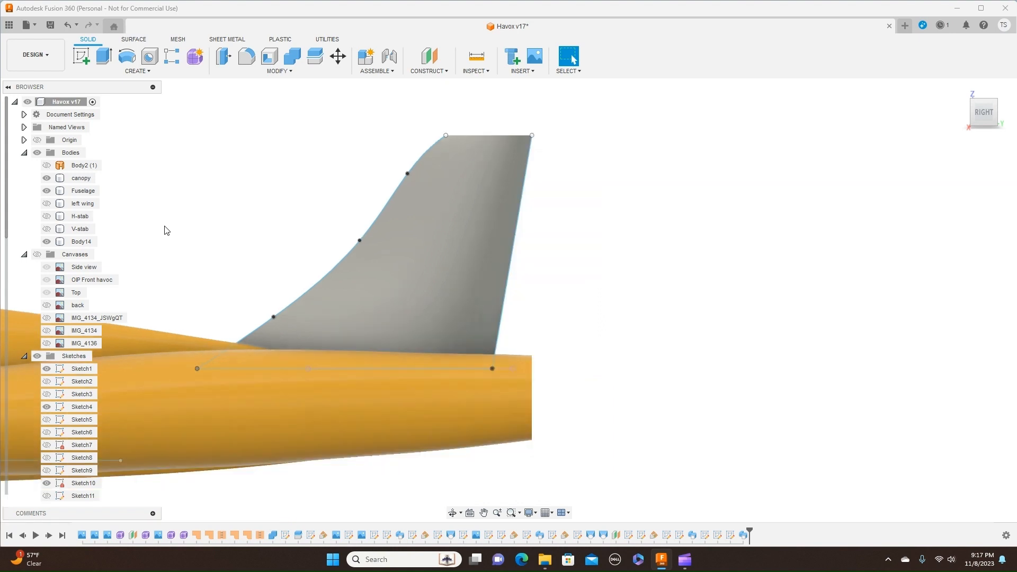
{"action": "left_click", "coordinate": [47, 216]}
{"action": "scroll", "coordinate": [204, 171], "scroll_direction": "down", "scroll_amount": 1}
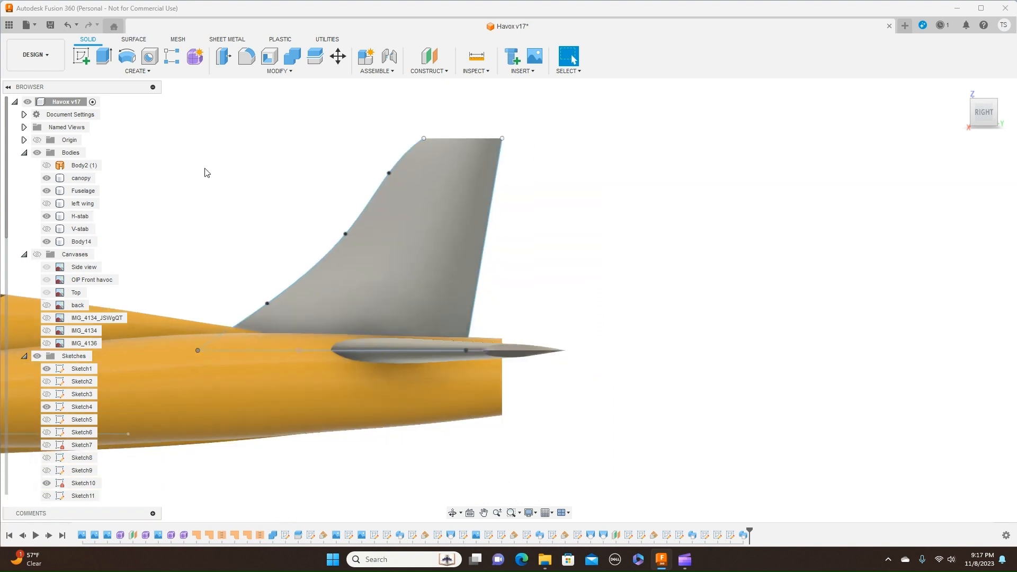
{"action": "scroll", "coordinate": [206, 172], "scroll_direction": "down", "scroll_amount": 1}
{"action": "middle_click_drag", "start_coordinate": [209, 170], "coordinate": [539, 166]}
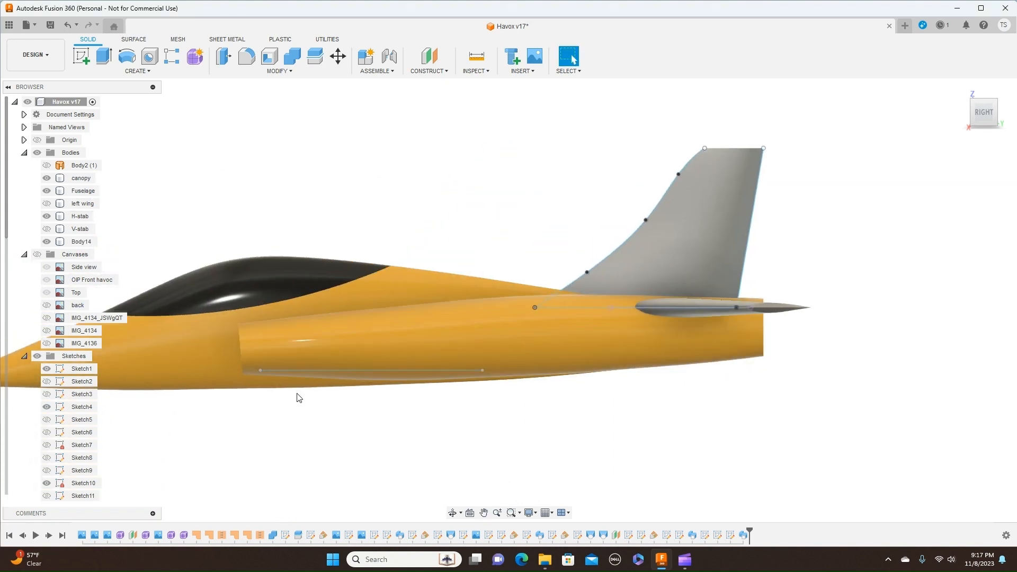
Step: Hide all sketches and frame the whole jet from nose to tail
{"action": "left_click", "coordinate": [37, 357]}
{"action": "scroll", "coordinate": [402, 430], "scroll_direction": "down", "scroll_amount": 3}
{"action": "middle_click_drag", "start_coordinate": [563, 433], "coordinate": [703, 370]}
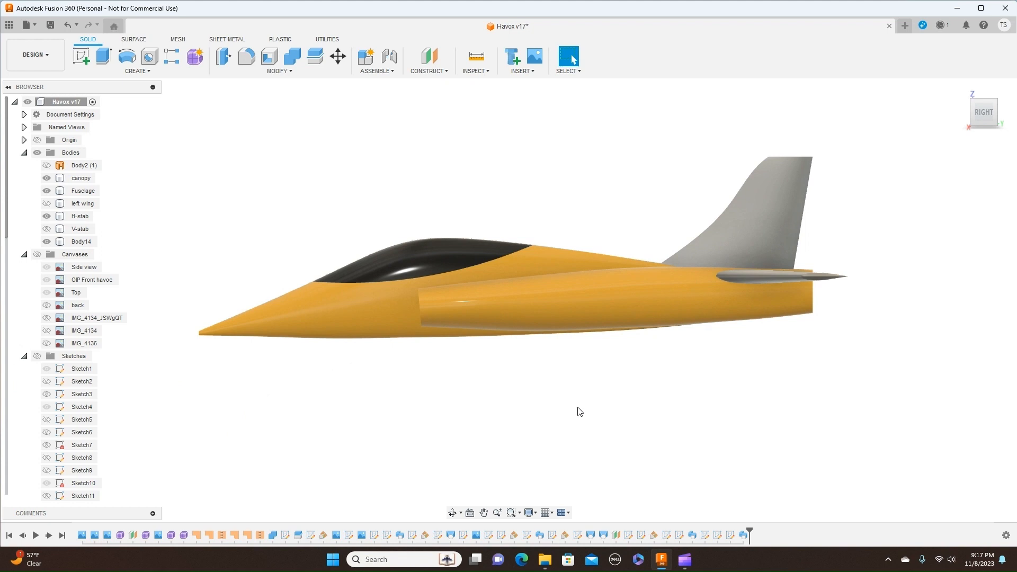
{"action": "mouse_move", "coordinate": [687, 565]}
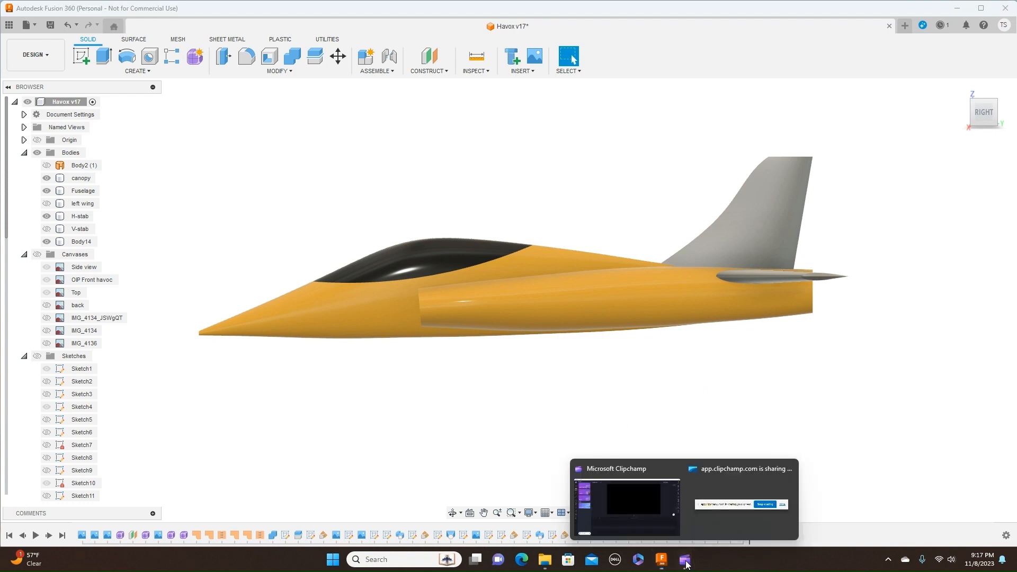
{"action": "left_click", "coordinate": [649, 517]}
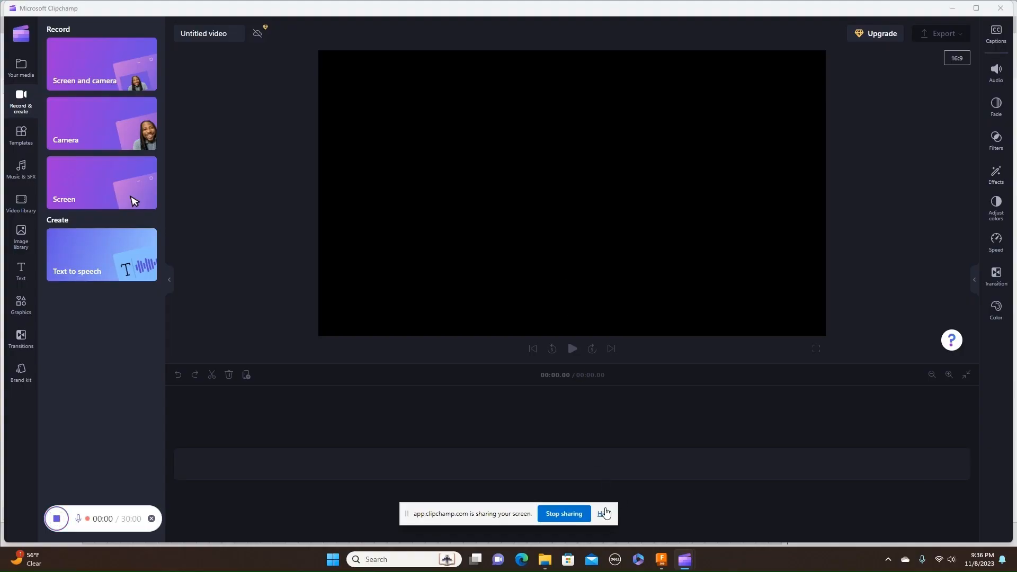
{"action": "left_click", "coordinate": [602, 513]}
{"action": "left_click", "coordinate": [664, 560]}
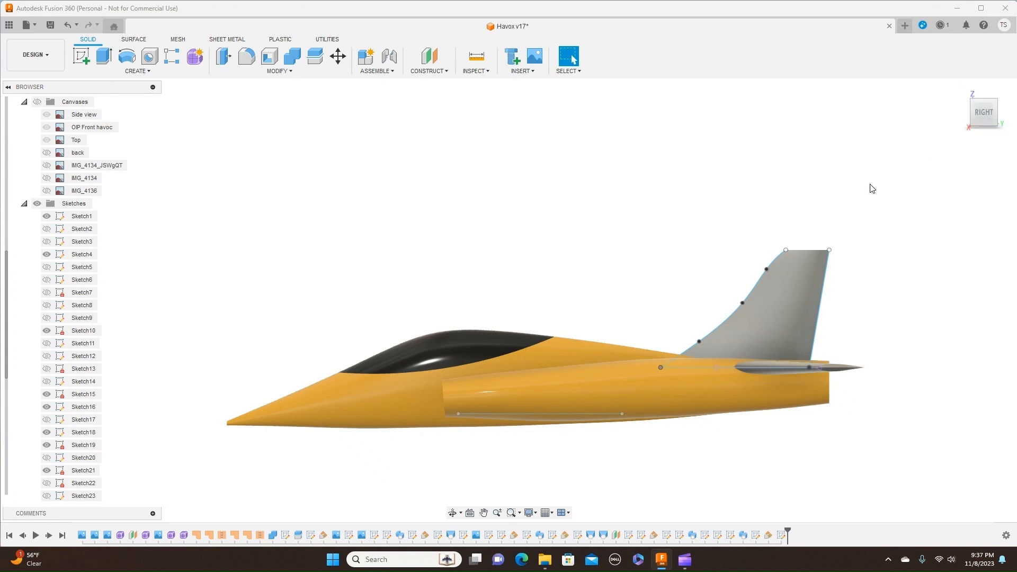
Step: Hide all sketches and frame the fin's flat tip and the tail in a close top view
{"action": "left_click", "coordinate": [36, 204]}
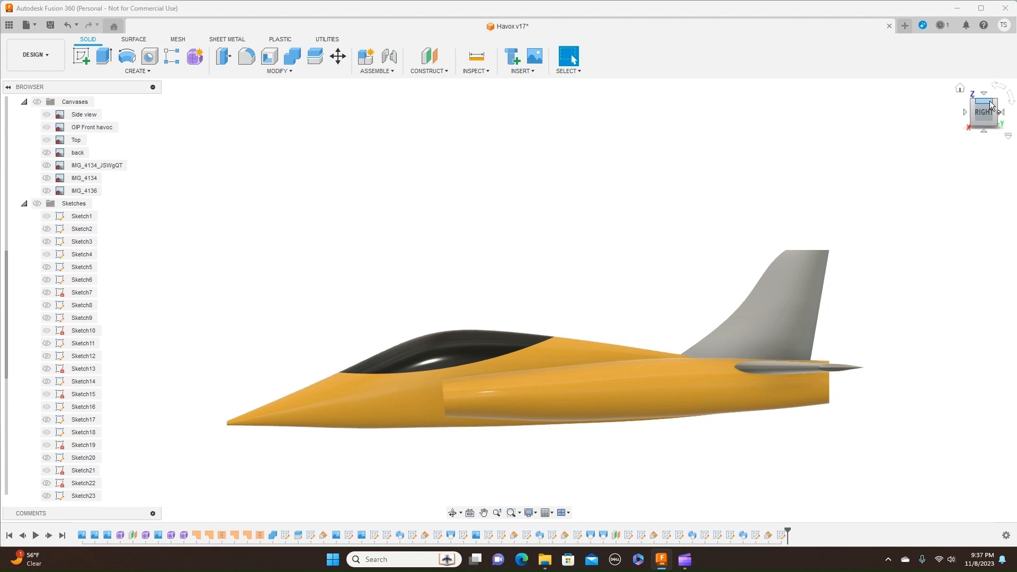
{"action": "mouse_move", "coordinate": [985, 110]}
{"action": "left_mouse_down"}
{"action": "mouse_move", "coordinate": [994, 188]}
{"action": "mouse_move", "coordinate": [973, 113]}
{"action": "mouse_move", "coordinate": [939, 125]}
{"action": "mouse_move", "coordinate": [880, 120]}
{"action": "mouse_move", "coordinate": [944, 140]}
{"action": "mouse_move", "coordinate": [981, 113]}
{"action": "mouse_move", "coordinate": [988, 171]}
{"action": "left_mouse_up"}
{"action": "scroll", "coordinate": [873, 197], "scroll_direction": "up", "scroll_amount": 3}
{"action": "scroll", "coordinate": [874, 200], "scroll_direction": "up", "scroll_amount": 1}
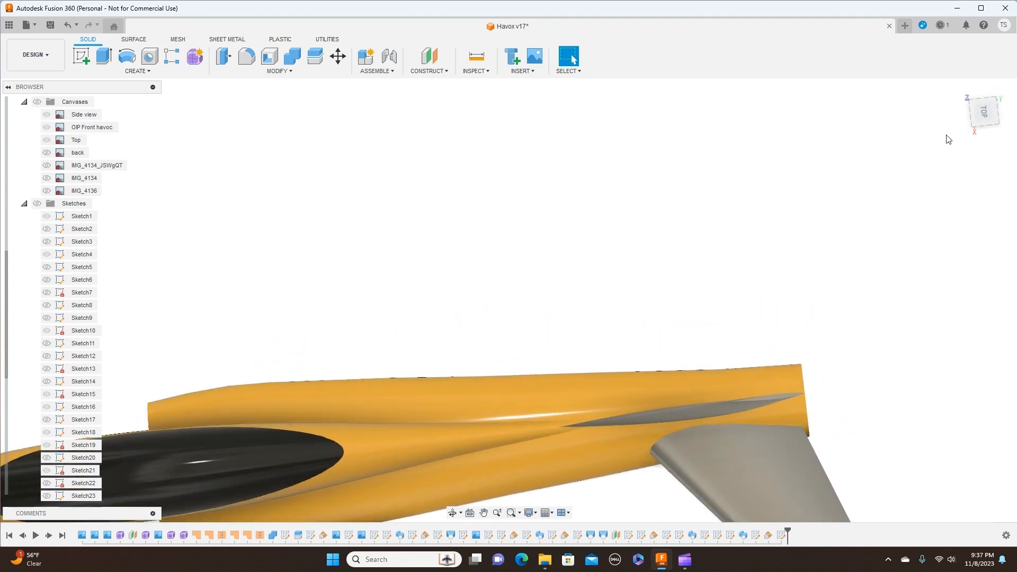
{"action": "left_click", "coordinate": [985, 116]}
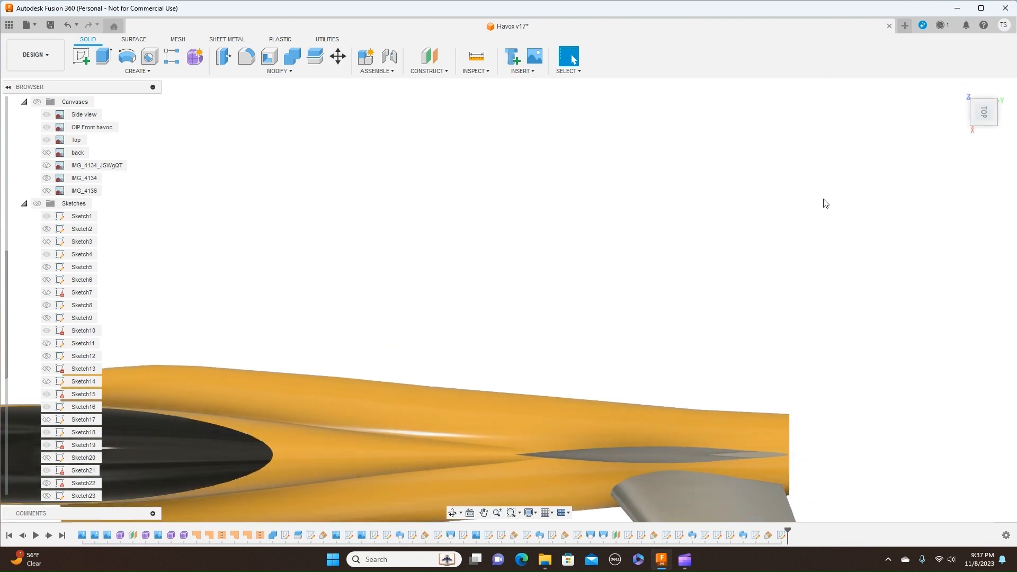
{"action": "scroll", "coordinate": [768, 145], "scroll_direction": "down", "scroll_amount": 4}
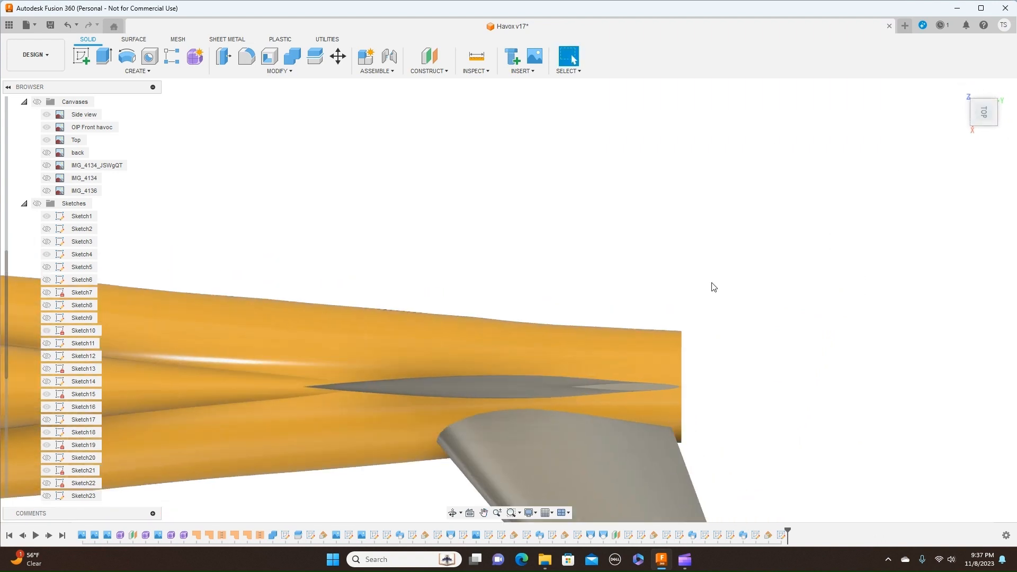
{"action": "scroll", "coordinate": [747, 283], "scroll_direction": "up", "scroll_amount": 1}
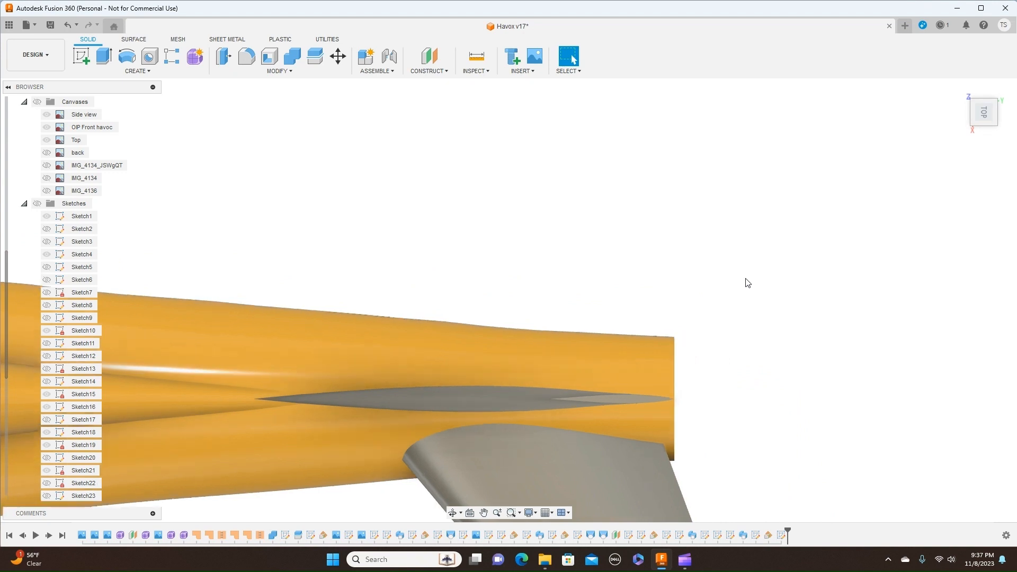
{"action": "middle_click_drag", "start_coordinate": [784, 368], "coordinate": [831, 250]}
{"action": "scroll", "coordinate": [830, 250], "scroll_direction": "up", "scroll_amount": 2}
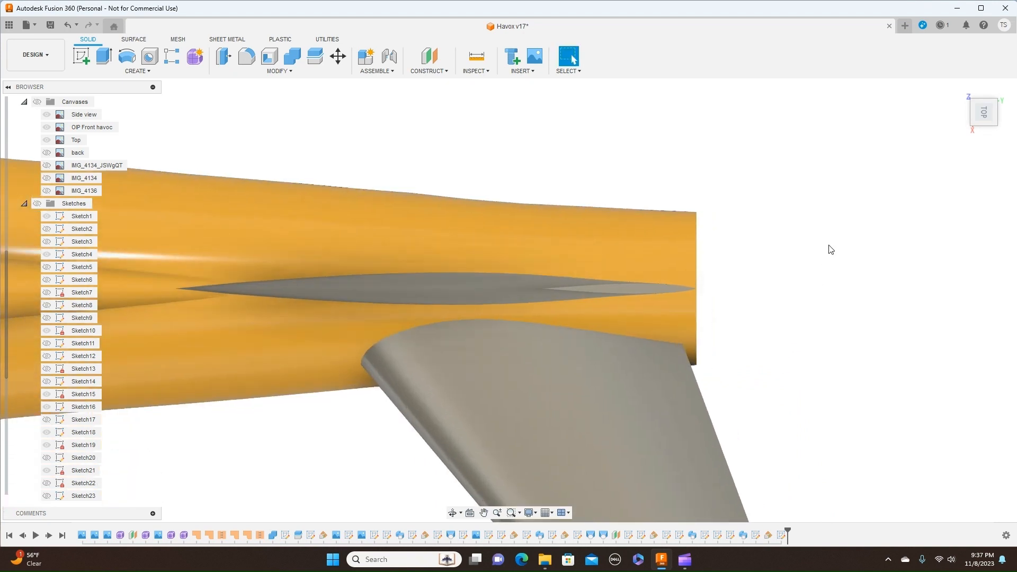
{"action": "scroll", "coordinate": [830, 250], "scroll_direction": "up", "scroll_amount": 1}
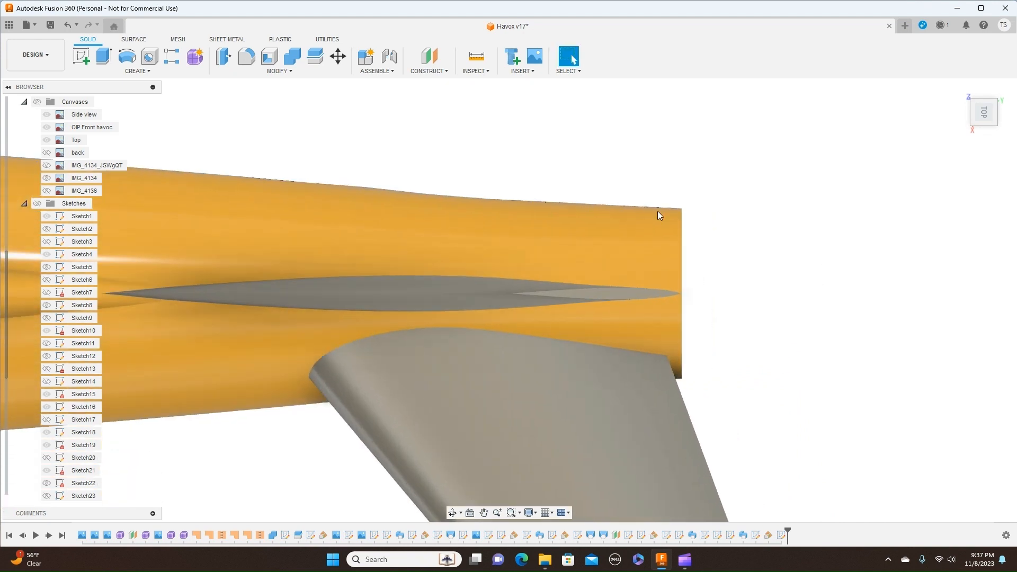
Step: Start a new sketch on the fin's flat tip face, with the top view turned so the fuselage runs horizontally
{"action": "left_click", "coordinate": [82, 56]}
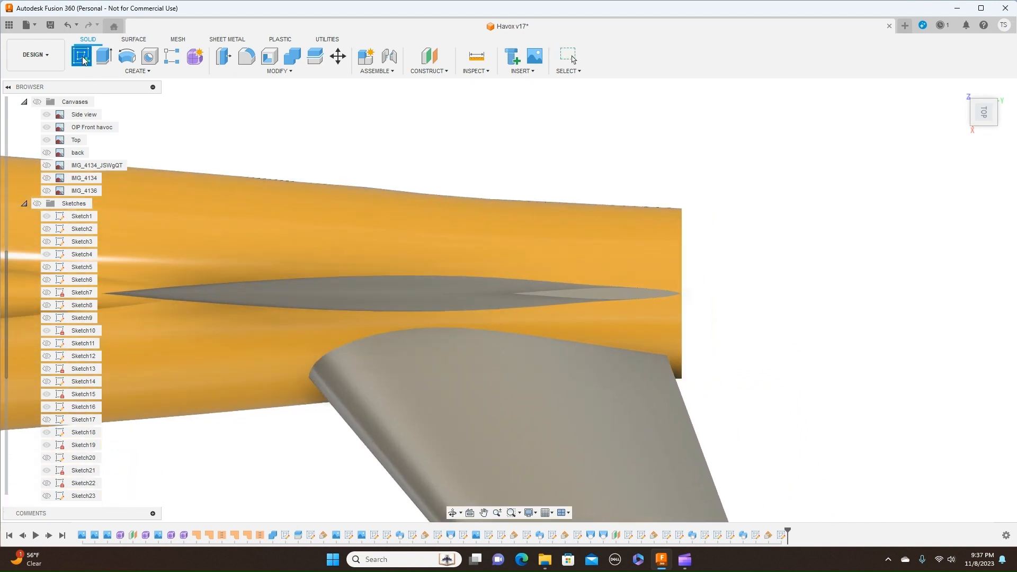
{"action": "left_click", "coordinate": [604, 295]}
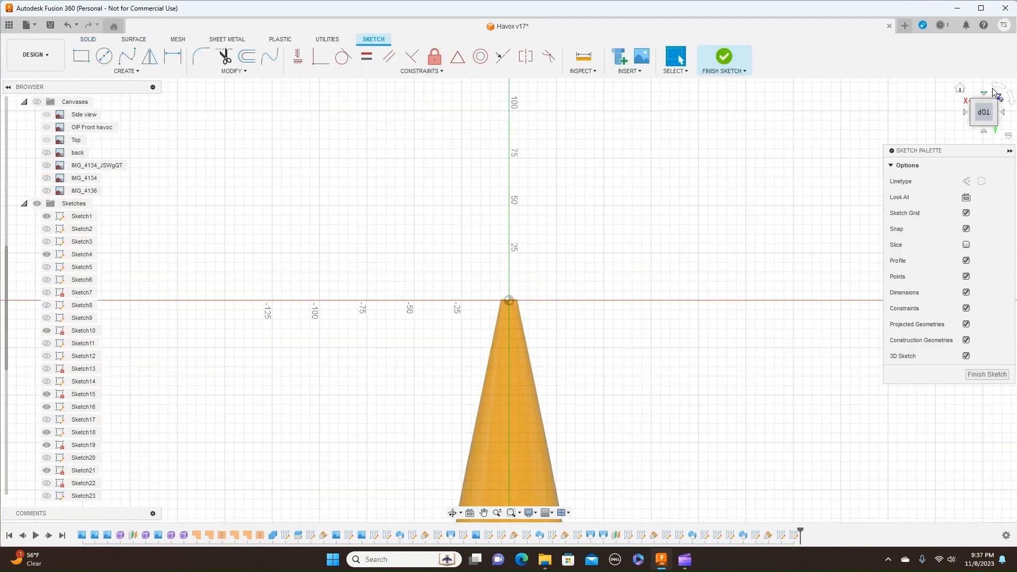
{"action": "left_click", "coordinate": [999, 86]}
{"action": "scroll", "coordinate": [744, 183], "scroll_direction": "down", "scroll_amount": 2}
{"action": "middle_click_drag", "start_coordinate": [754, 172], "coordinate": [83, 167]}
{"action": "mouse_move", "coordinate": [774, 112]}
{"action": "middle_mouse_down"}
{"action": "mouse_move", "coordinate": [733, 127]}
{"action": "mouse_move", "coordinate": [5, 161]}
{"action": "middle_mouse_up"}
{"action": "middle_click_drag", "start_coordinate": [755, 187], "coordinate": [496, 140]}
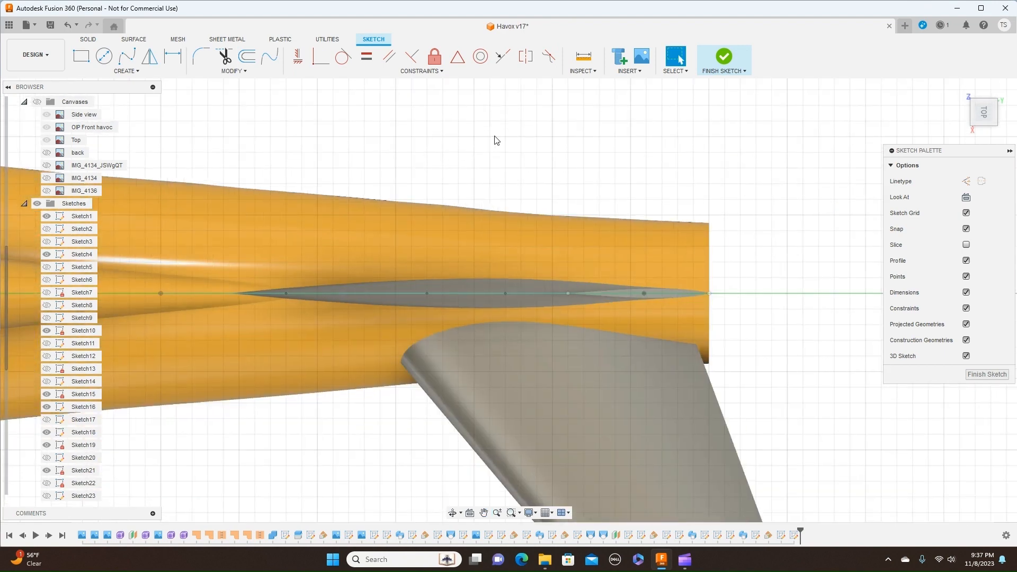
{"action": "scroll", "coordinate": [819, 310], "scroll_direction": "up", "scroll_amount": 3}
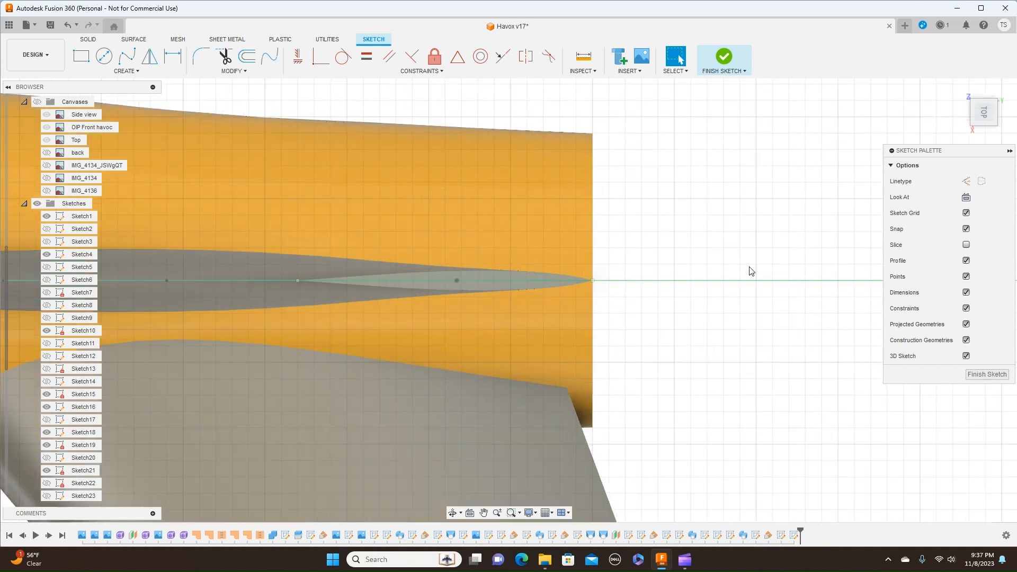
{"action": "scroll", "coordinate": [737, 266], "scroll_direction": "up", "scroll_amount": 2}
{"action": "scroll", "coordinate": [750, 273], "scroll_direction": "up", "scroll_amount": 1}
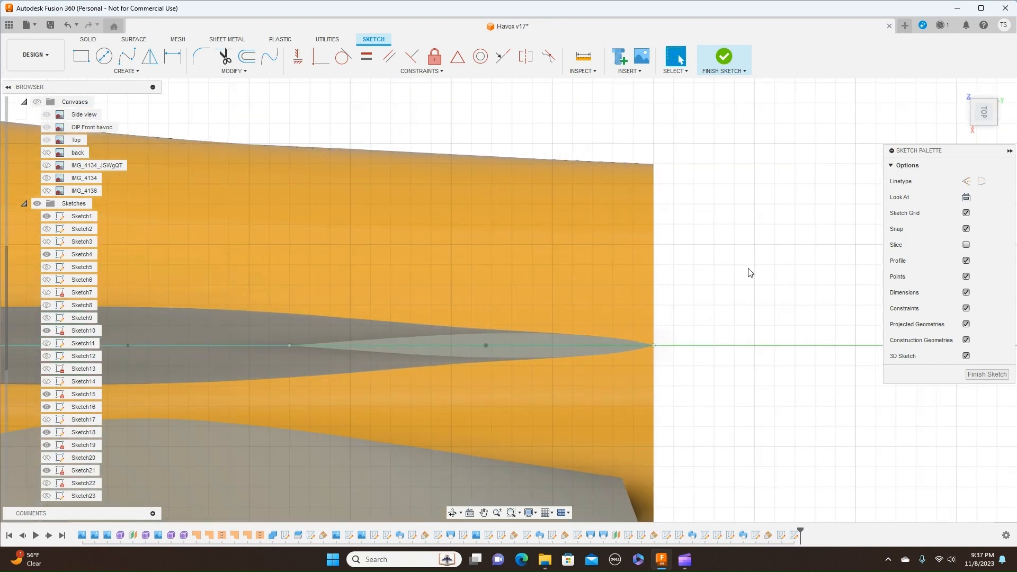
Step: Draw a 90 mm centre line across the fin's tip face from its leading point to its trailing point and finish the sketch
{"action": "key", "text": "l"}
{"action": "left_click", "coordinate": [290, 346]}
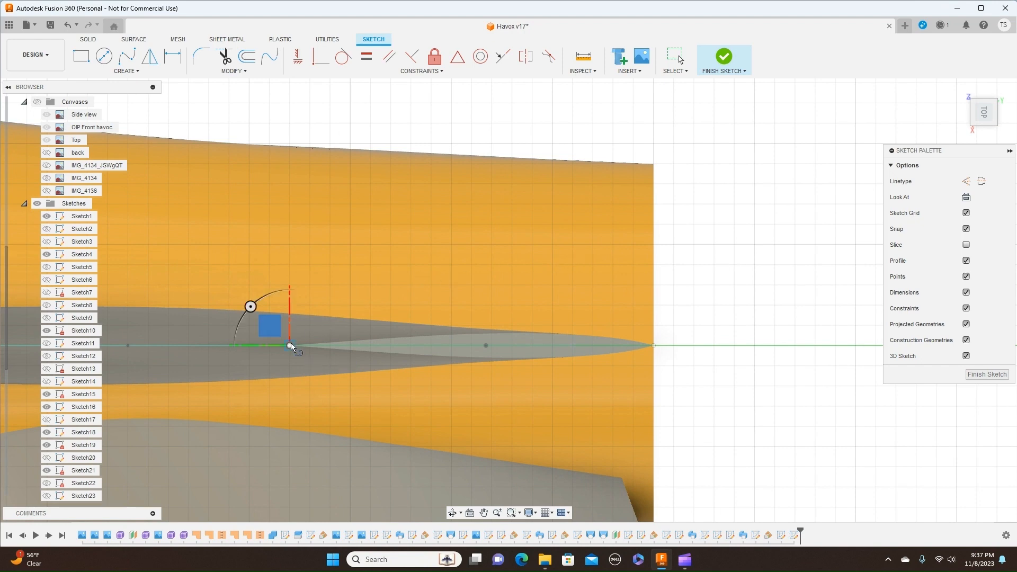
{"action": "left_click", "coordinate": [655, 346]}
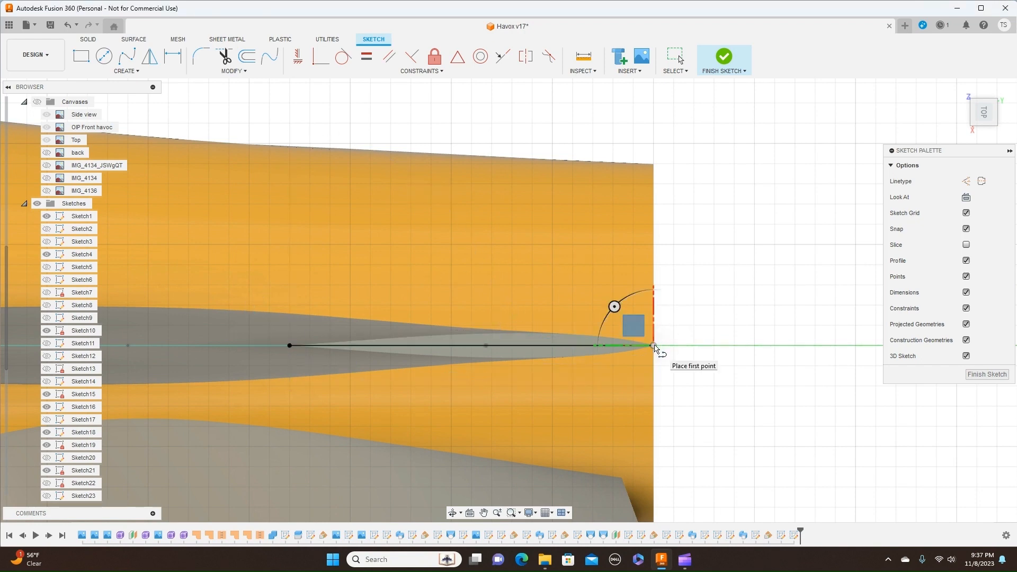
{"action": "right_click", "coordinate": [655, 346]}
{"action": "left_click", "coordinate": [690, 342]}
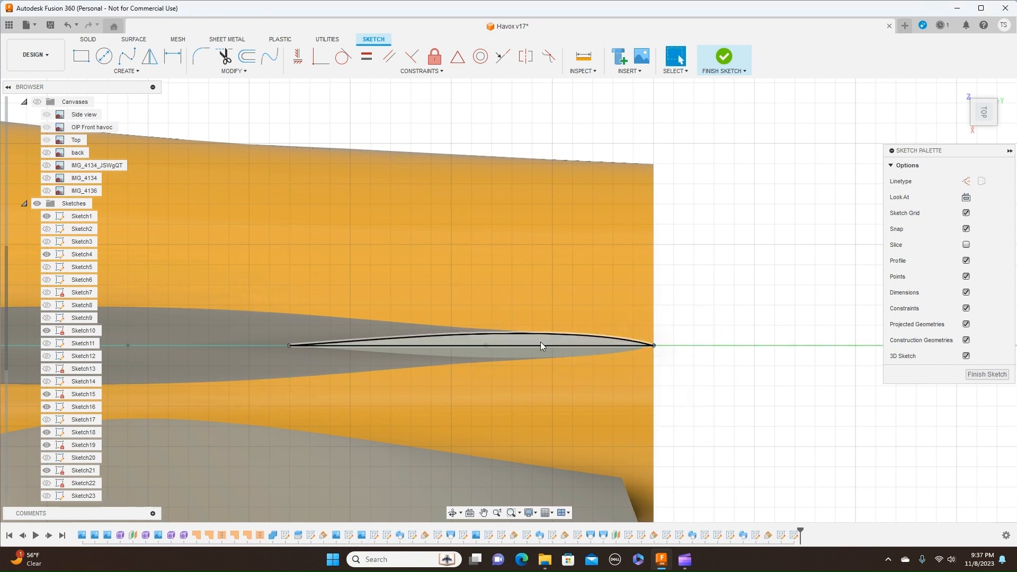
{"action": "mouse_move", "coordinate": [984, 132]}
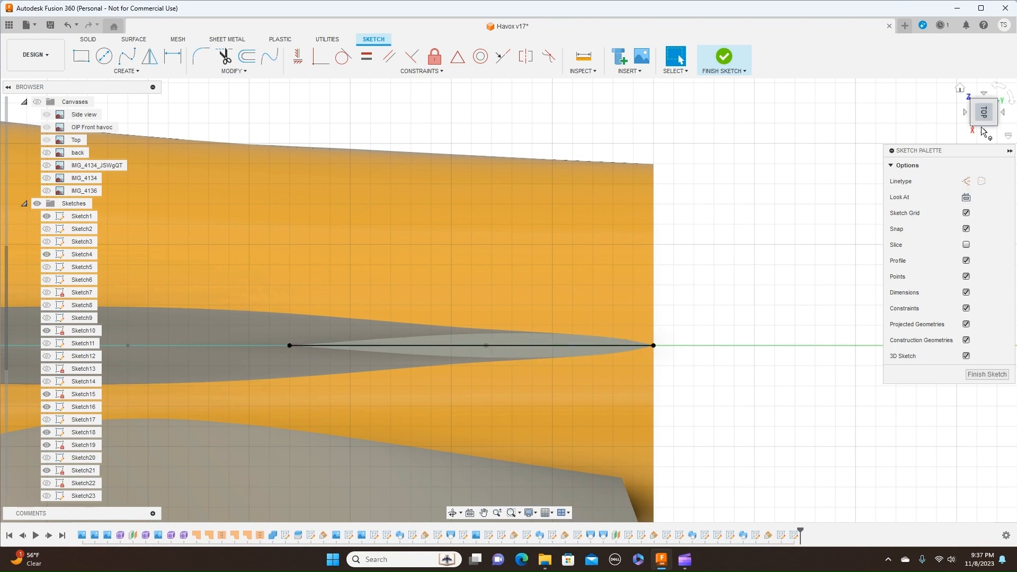
{"action": "left_click_drag", "start_coordinate": [983, 122], "coordinate": [987, 106]}
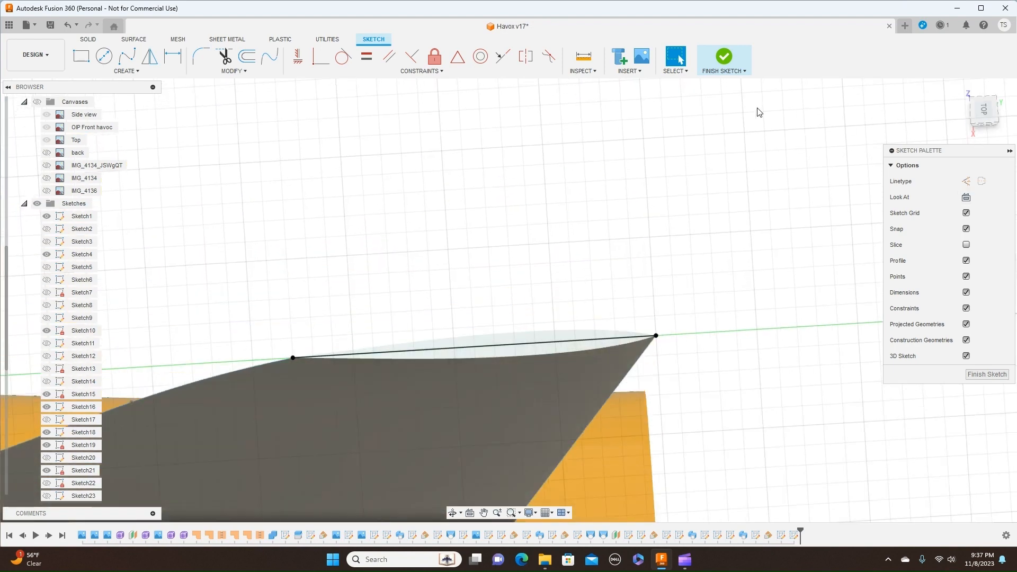
{"action": "left_click", "coordinate": [729, 76]}
{"action": "left_click", "coordinate": [727, 83]}
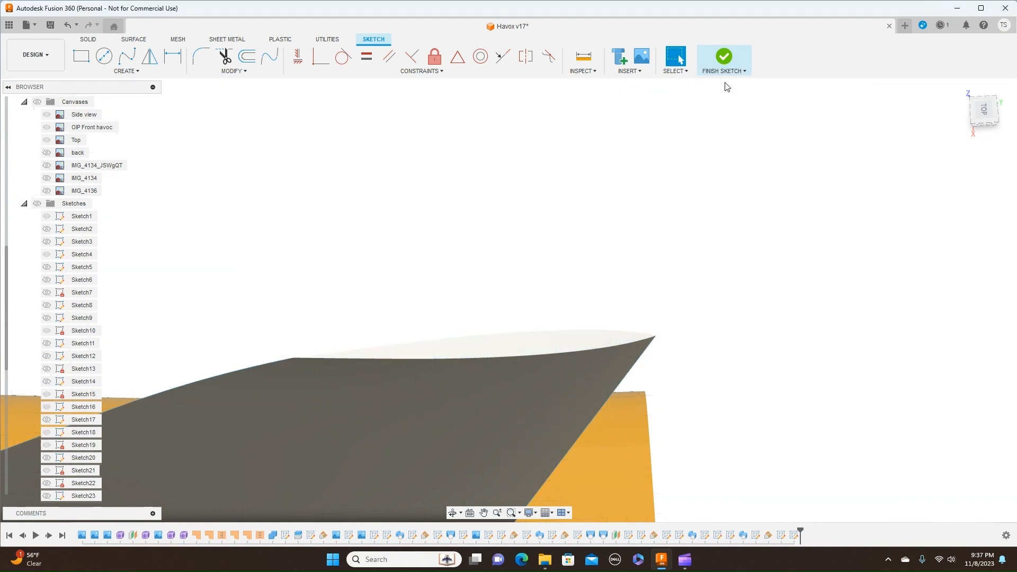
Step: Show the sketches and construct a Plane at Angle at 90 degrees through the fin tip's centre line
{"action": "left_click", "coordinate": [442, 72]}
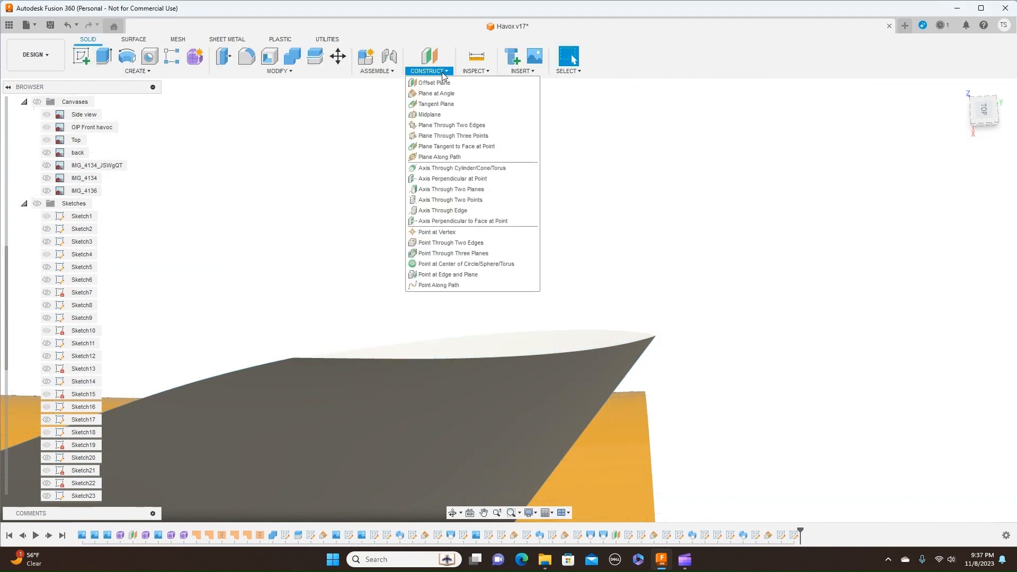
{"action": "left_click", "coordinate": [446, 94]}
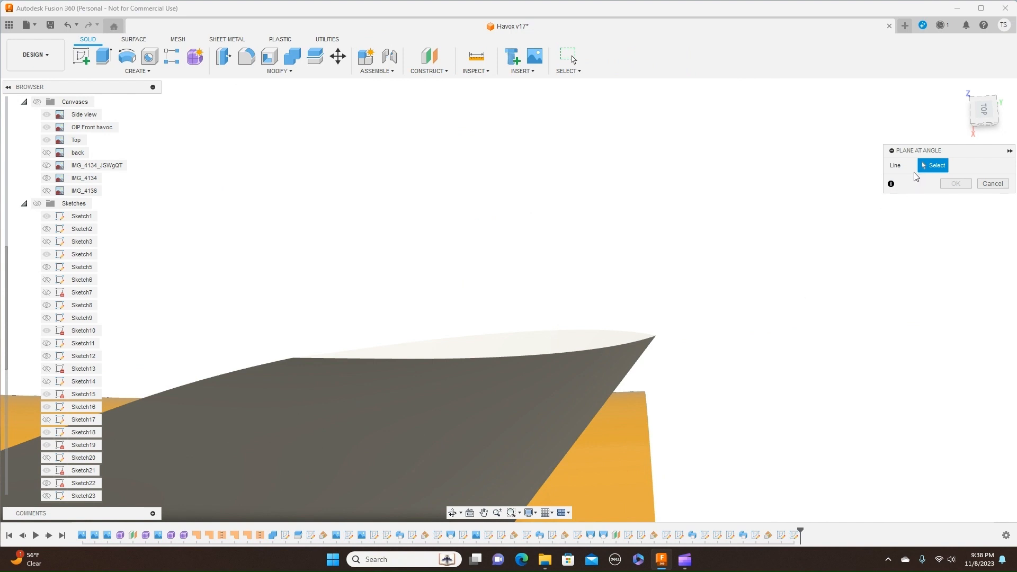
{"action": "left_click", "coordinate": [984, 111]}
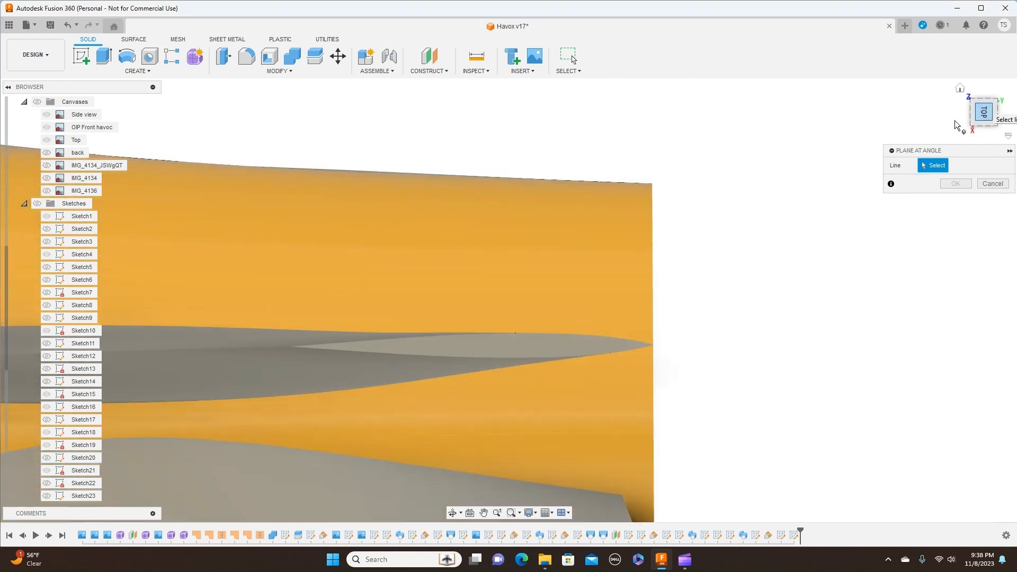
{"action": "left_click", "coordinate": [36, 203]}
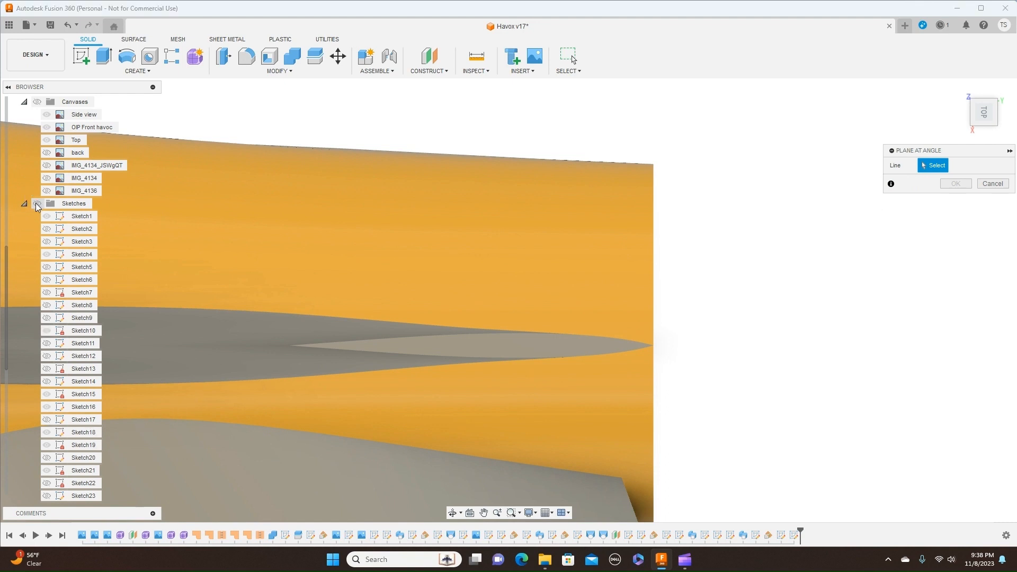
{"action": "left_click", "coordinate": [506, 345]}
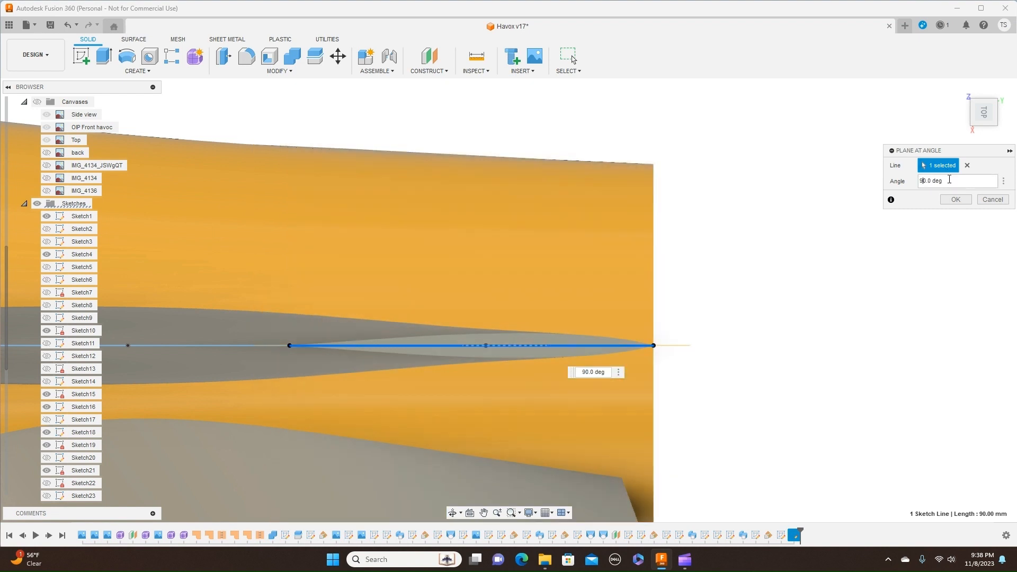
{"action": "left_click", "coordinate": [956, 201]}
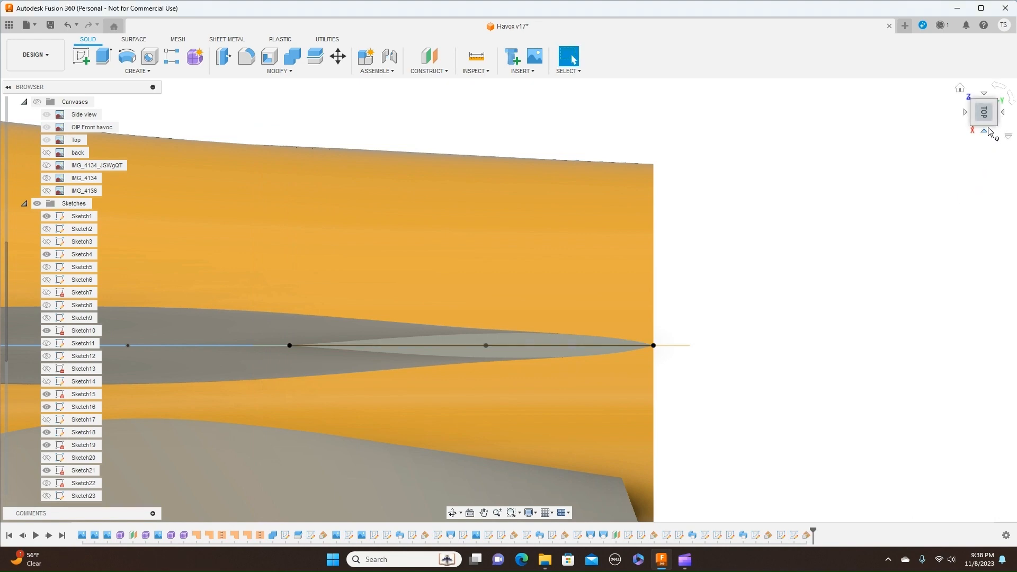
{"action": "left_click", "coordinate": [990, 133]}
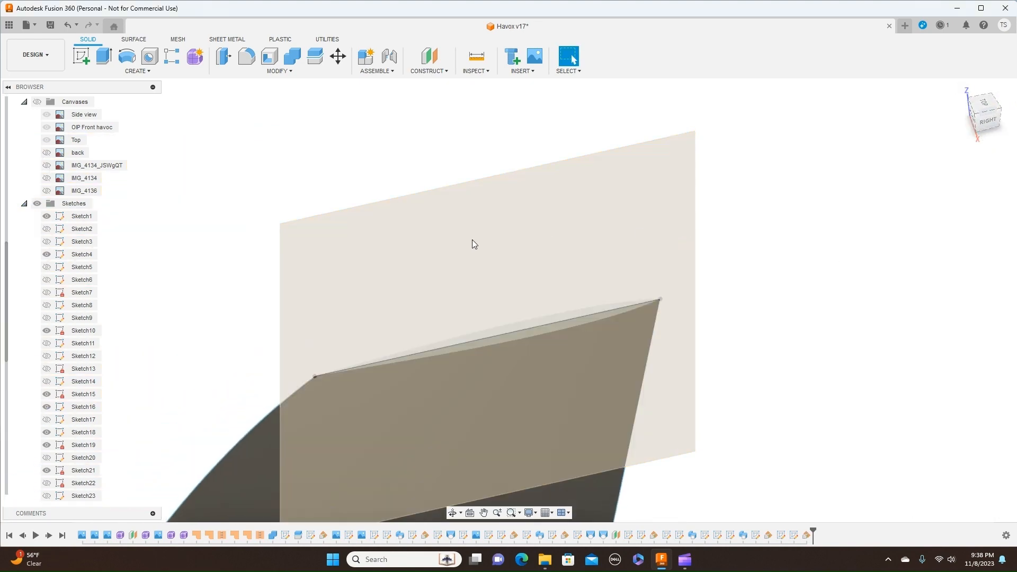
Step: Start a sketch on the new vertical plane and show the reference canvases around the fin tip
{"action": "left_click", "coordinate": [86, 61]}
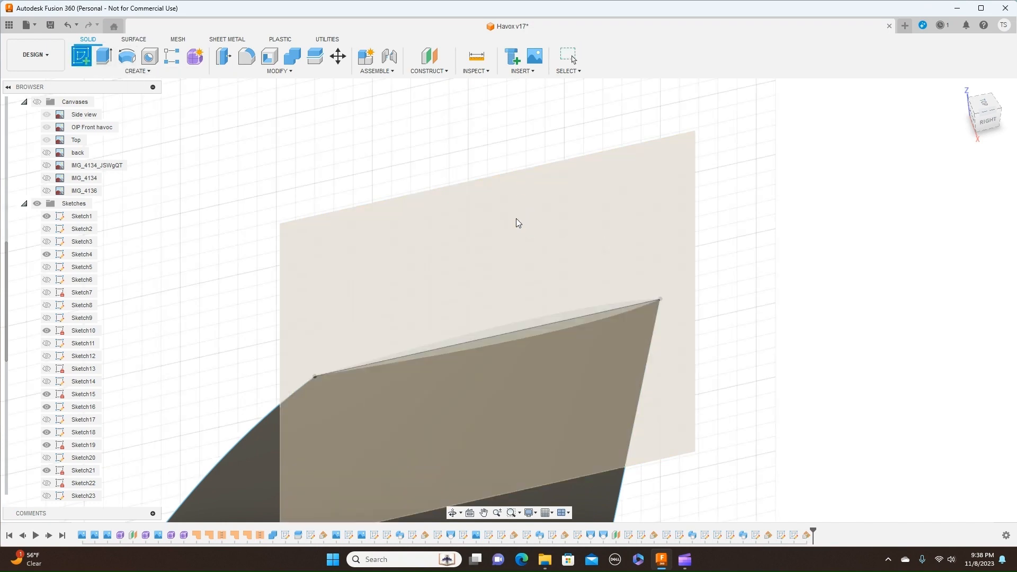
{"action": "left_click", "coordinate": [519, 223]}
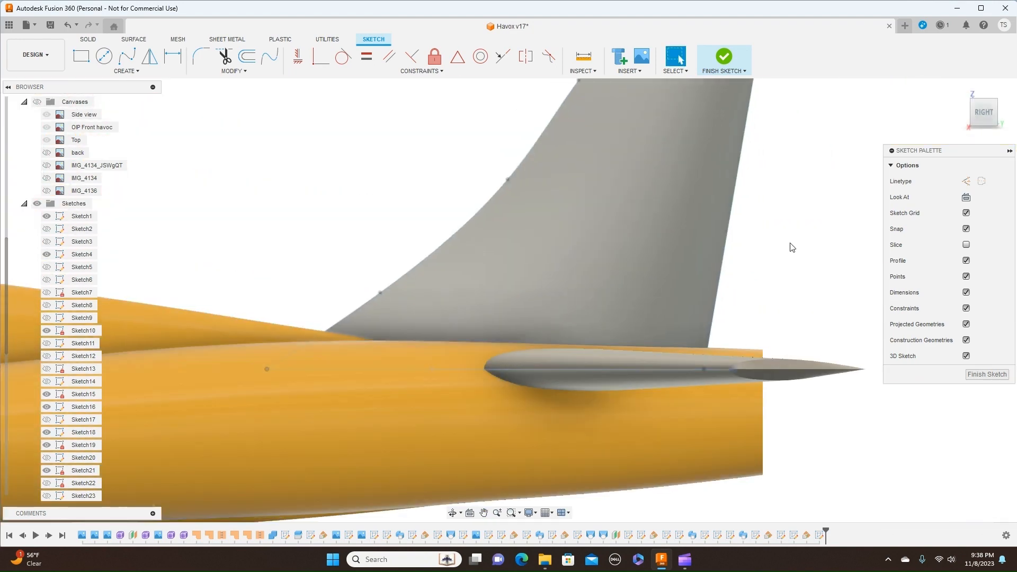
{"action": "scroll", "coordinate": [778, 418], "scroll_direction": "down", "scroll_amount": 1}
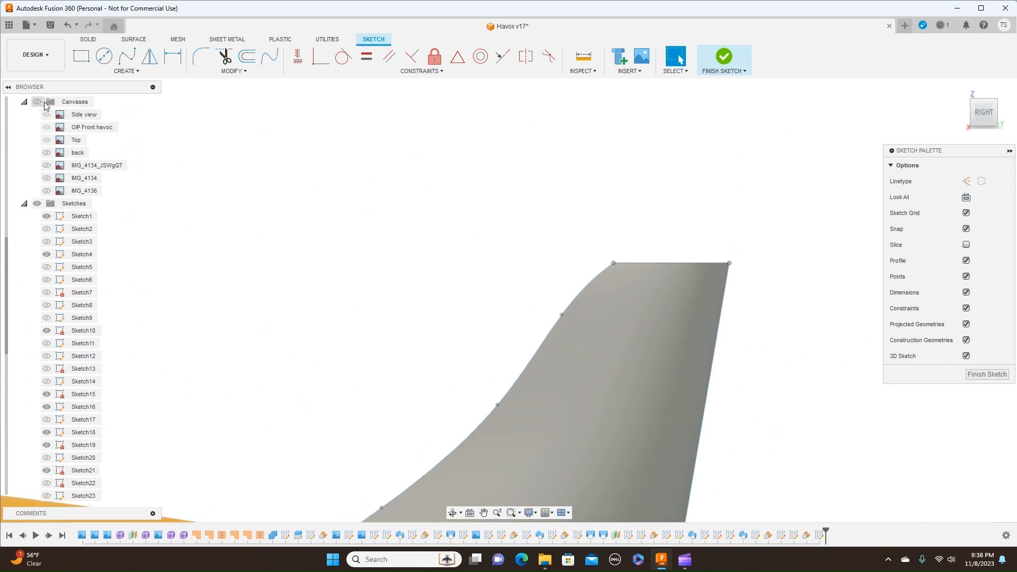
{"action": "left_click", "coordinate": [38, 102]}
{"action": "scroll", "coordinate": [556, 163], "scroll_direction": "up", "scroll_amount": 1}
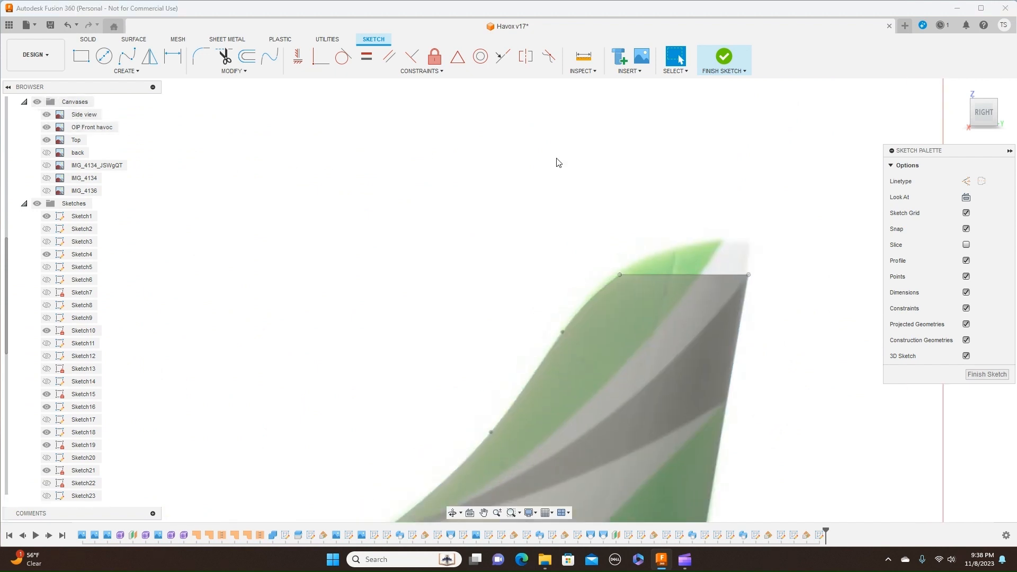
{"action": "middle_click_drag", "start_coordinate": [656, 152], "coordinate": [552, 162]}
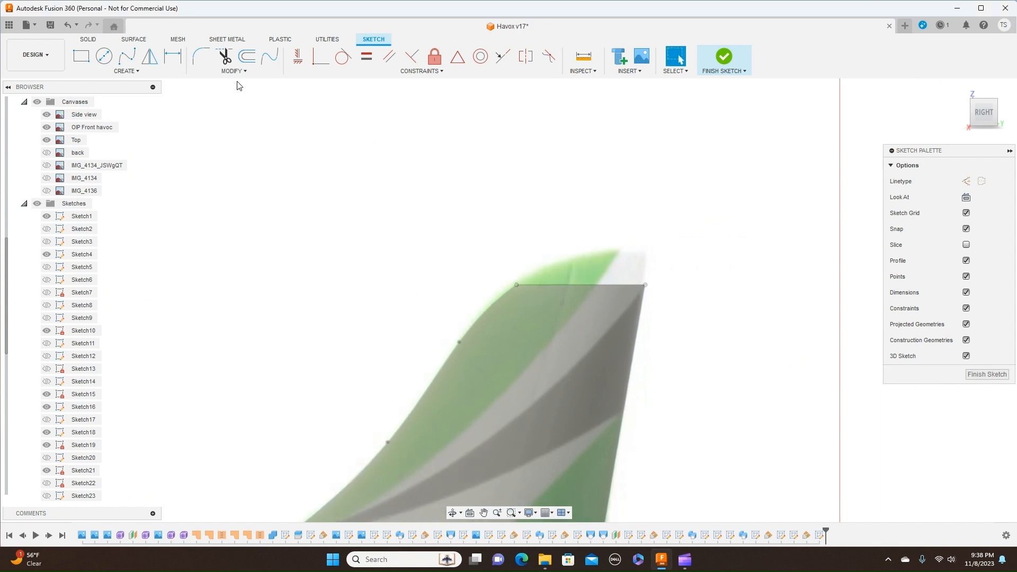
Step: Draw a five-point fit point spline along the reference fin's curved top, from the tip face's leading point to above its trailing point
{"action": "left_click", "coordinate": [132, 59]}
{"action": "left_click", "coordinate": [517, 285]}
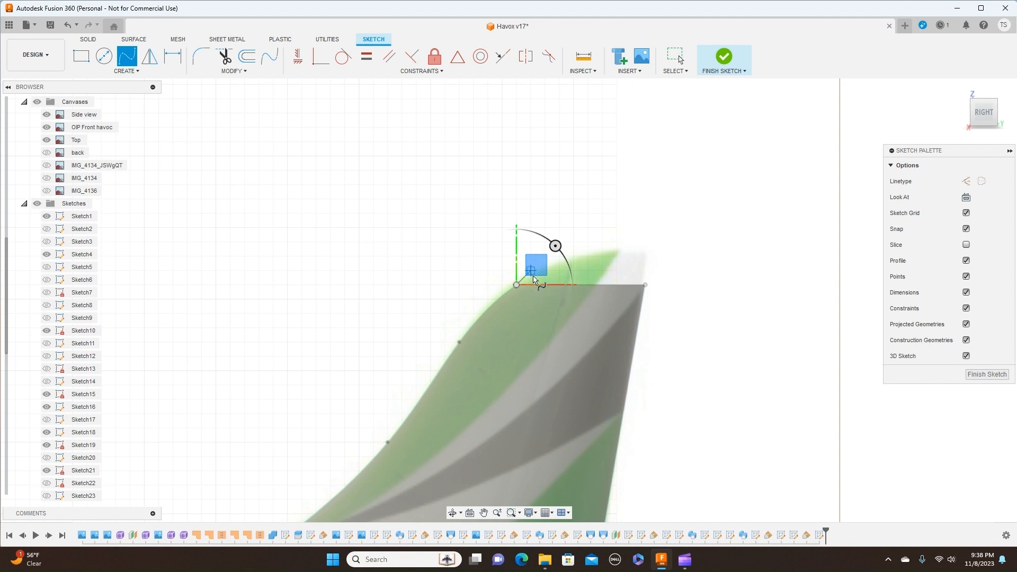
{"action": "scroll", "coordinate": [534, 279], "scroll_direction": "up", "scroll_amount": 1}
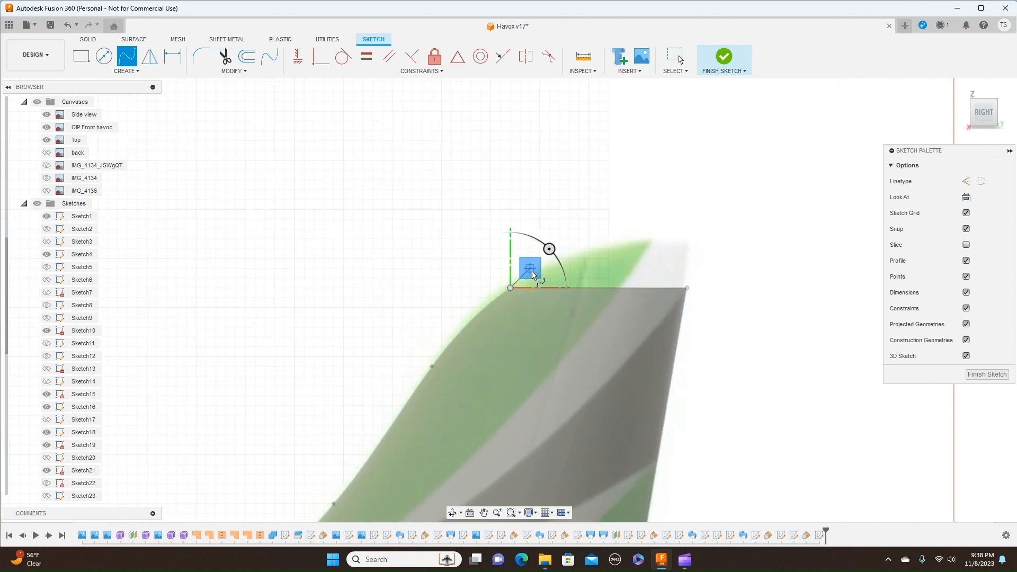
{"action": "left_click", "coordinate": [531, 273]}
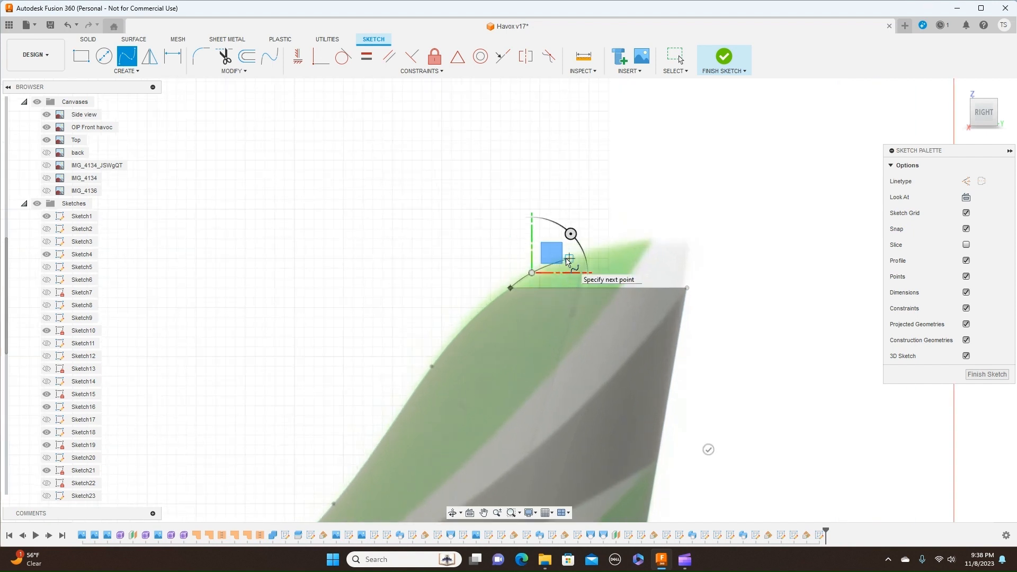
{"action": "left_click", "coordinate": [570, 258]}
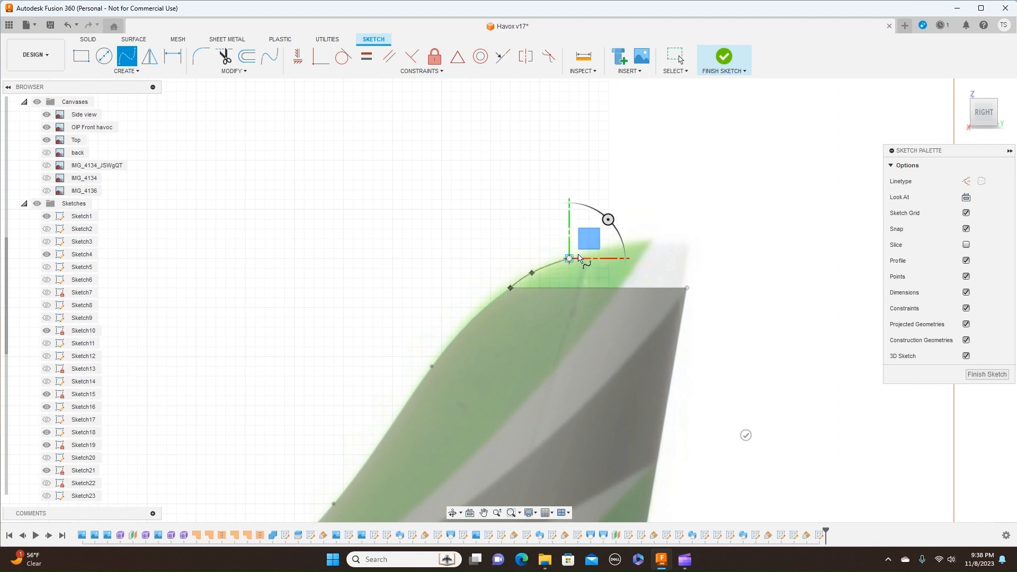
{"action": "left_click", "coordinate": [621, 244]}
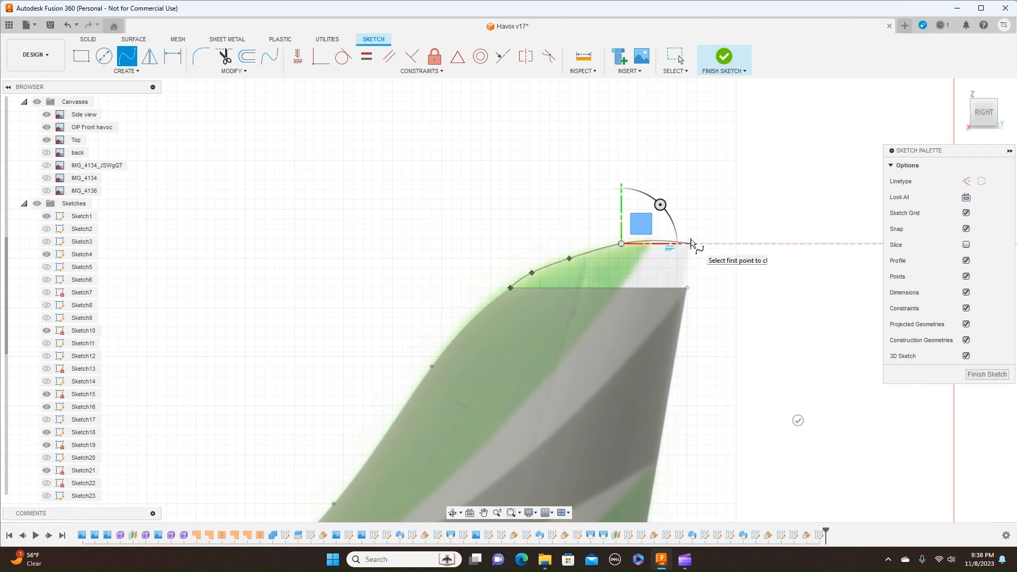
{"action": "left_click", "coordinate": [691, 243]}
{"action": "right_click", "coordinate": [691, 243]}
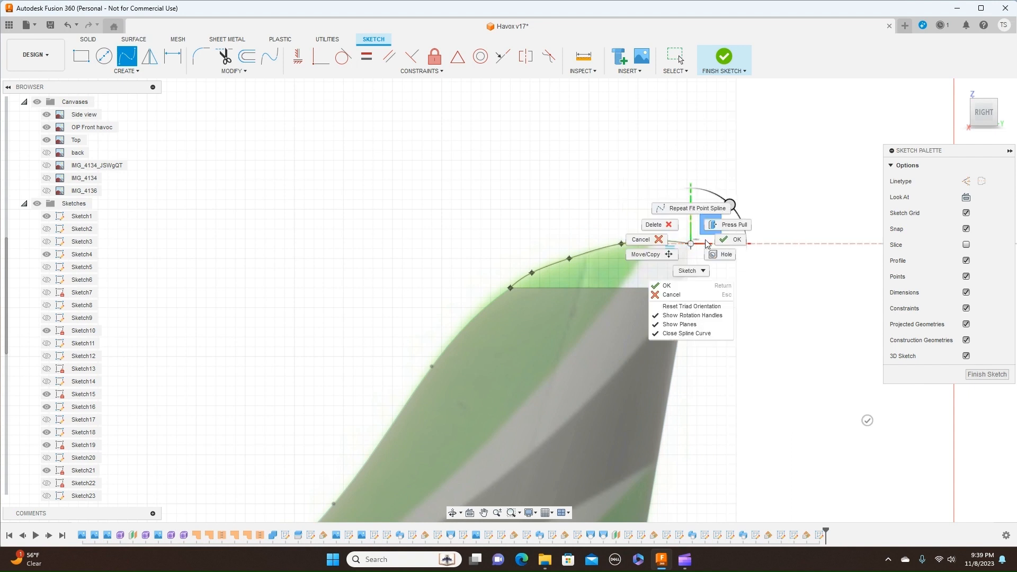
{"action": "left_click", "coordinate": [730, 248]}
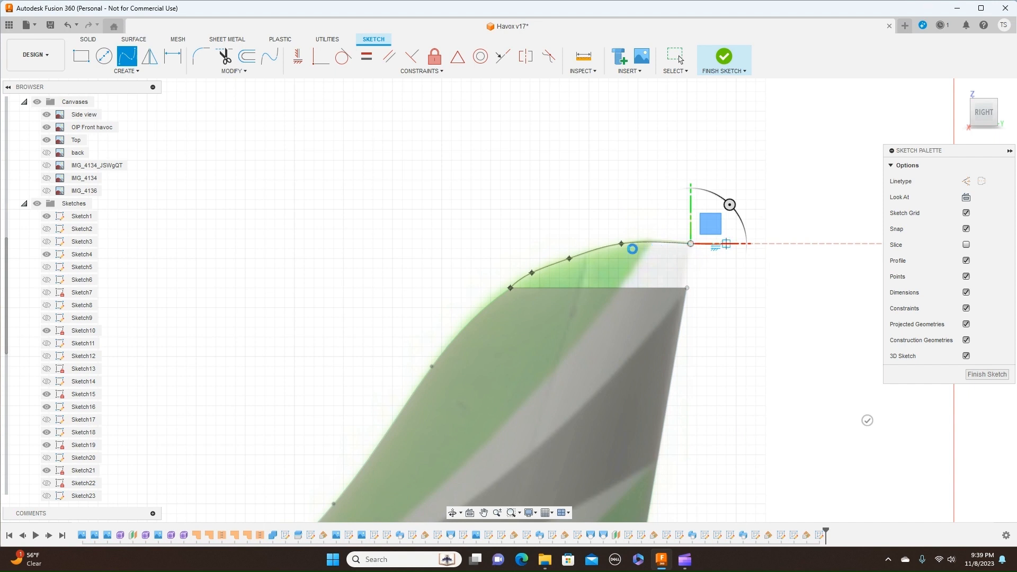
{"action": "key", "text": "Escape"}
Step: Move the spline's middle fit point slightly upward to match the rounded fin tip in the reference image
{"action": "left_click", "coordinate": [631, 247]}
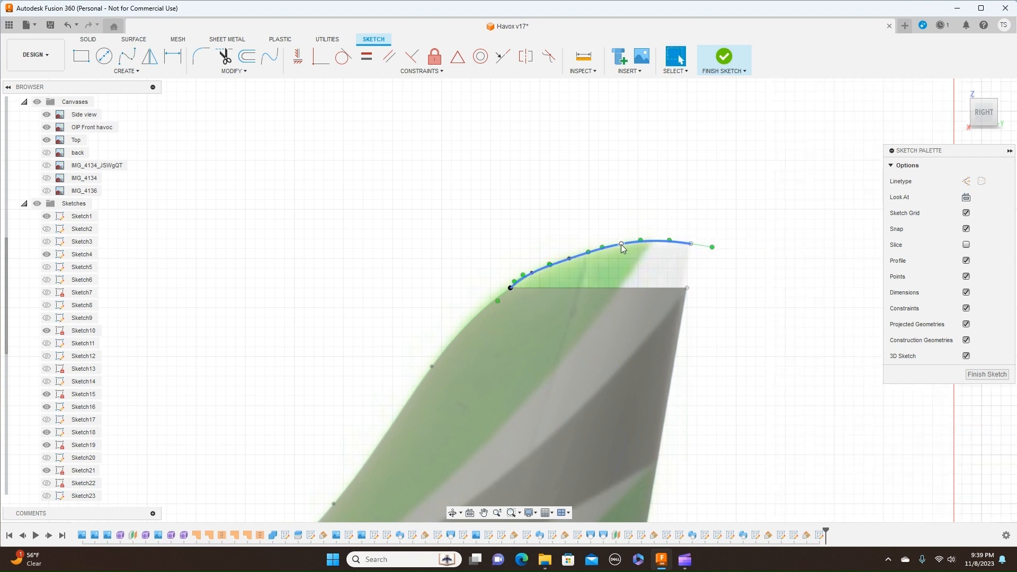
{"action": "key", "text": "Escape"}
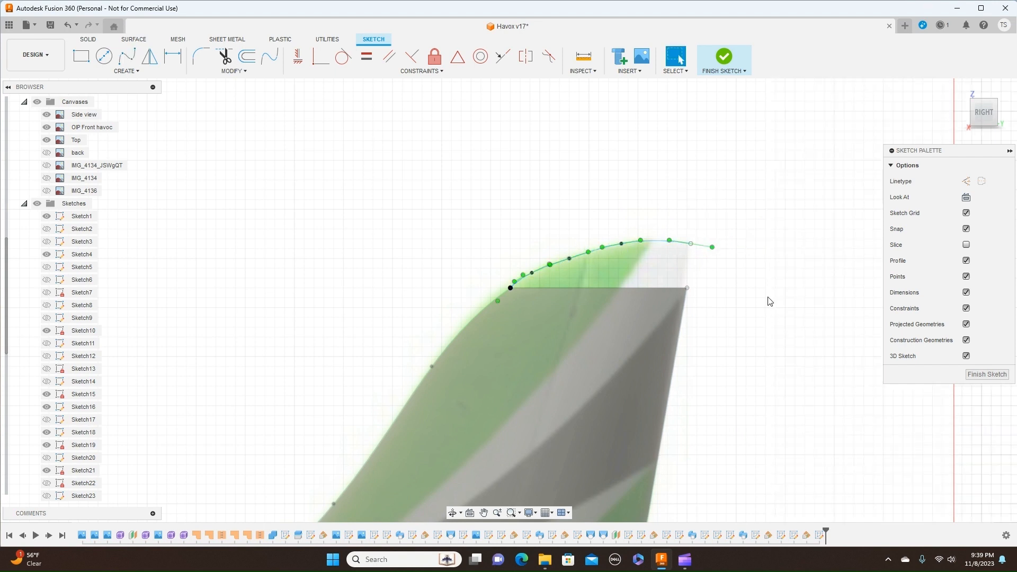
{"action": "left_click", "coordinate": [572, 257]}
{"action": "left_click", "coordinate": [570, 258]}
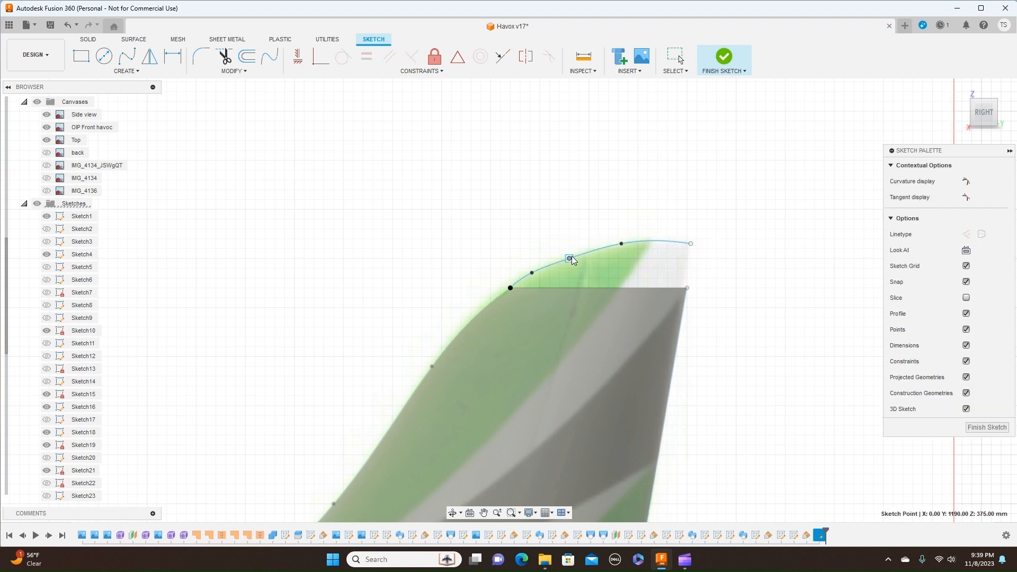
{"action": "left_click_drag", "start_coordinate": [571, 256], "coordinate": [571, 255]}
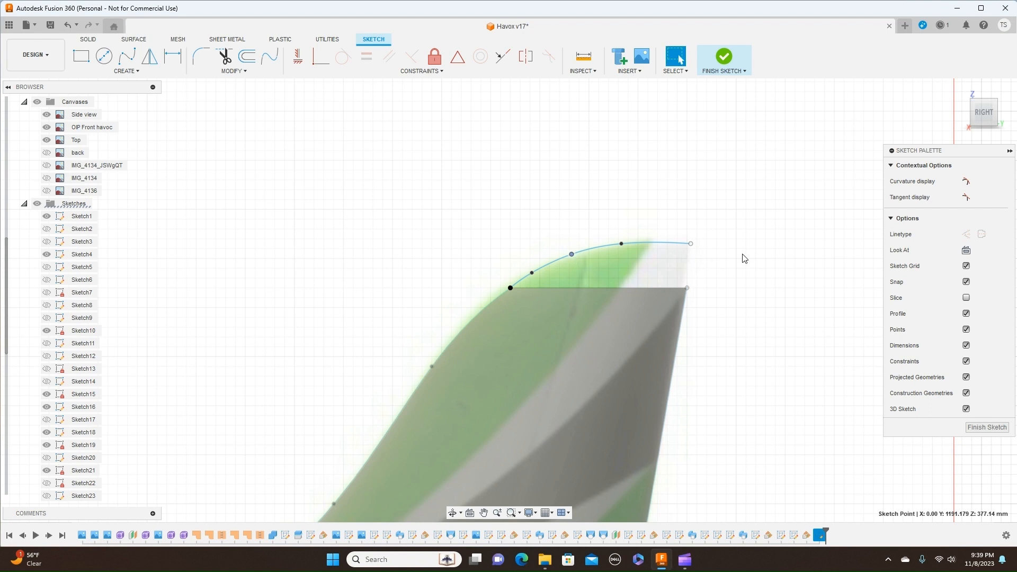
Step: Draw a line from the tip face's trailing point up to the rear end of the spline
{"action": "key", "text": "m"}
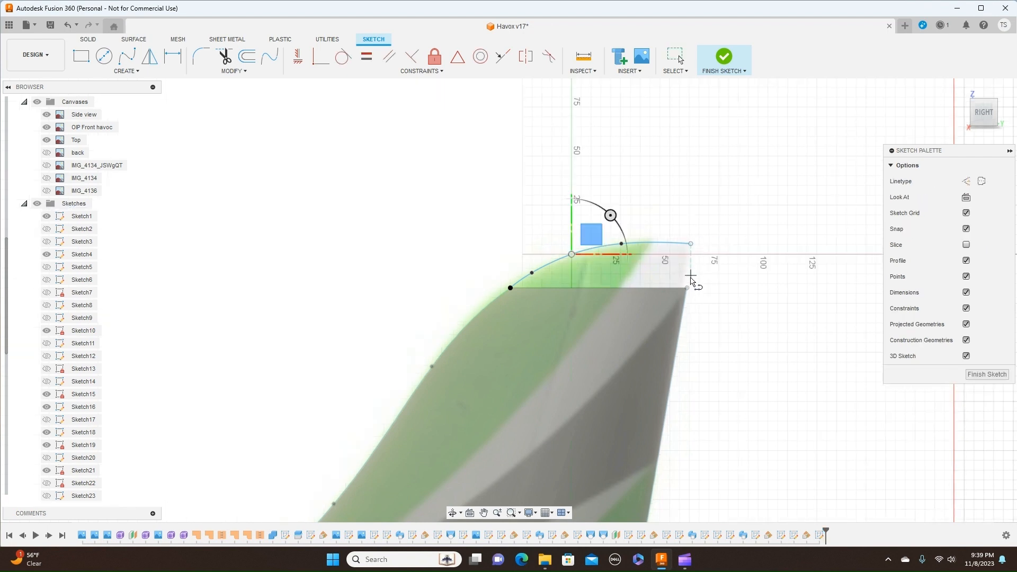
{"action": "left_click_drag", "start_coordinate": [687, 289], "coordinate": [693, 250]}
{"action": "right_click", "coordinate": [693, 250]}
{"action": "left_click", "coordinate": [722, 231]}
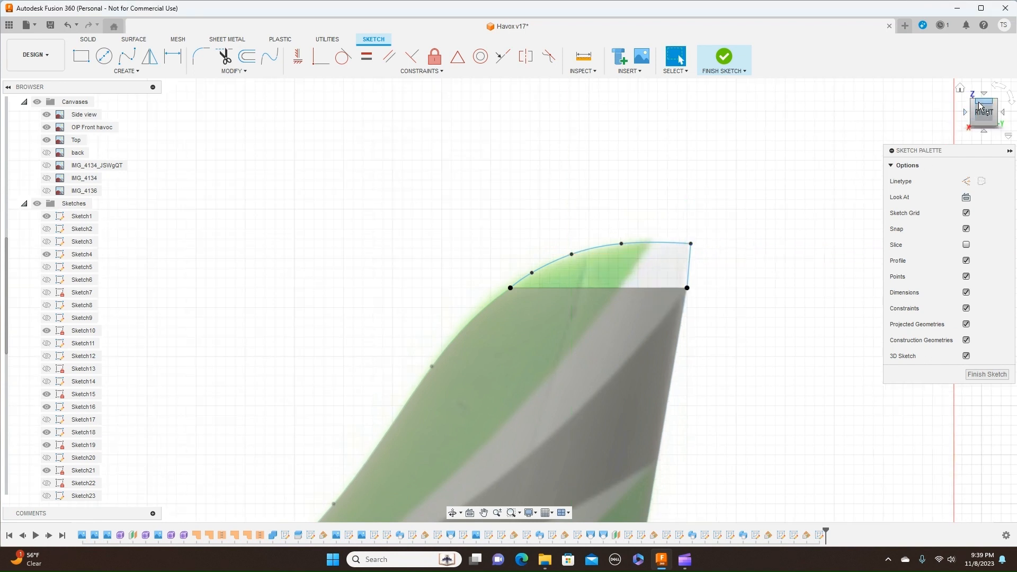
Step: Project the 90 mm centre line of the fin's tip face into the sketch to close the tip outline
{"action": "middle_click_drag", "start_coordinate": [511, 292], "coordinate": [508, 295], "text": "shift"}
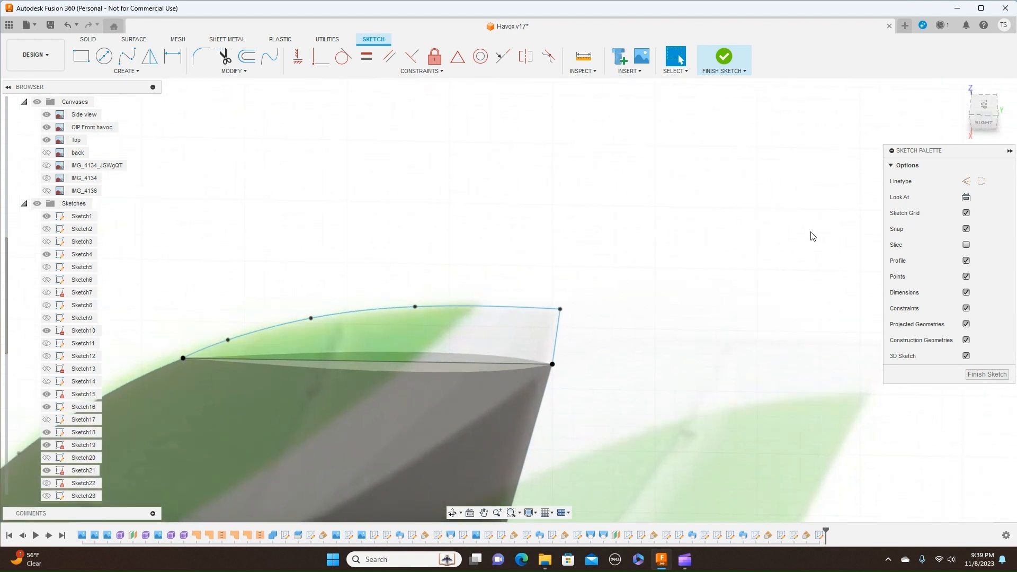
{"action": "key", "text": "p"}
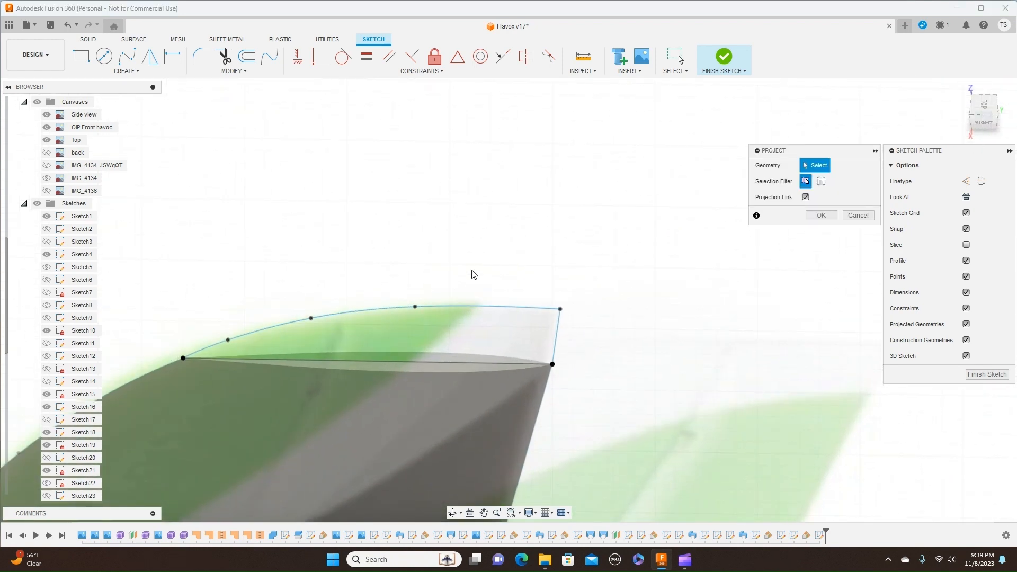
{"action": "left_click", "coordinate": [448, 365]}
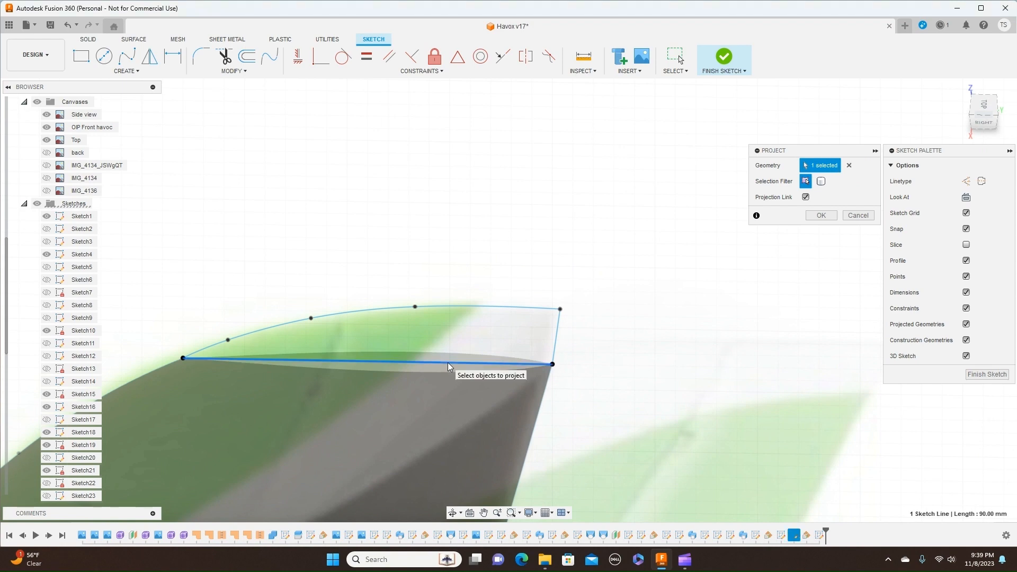
{"action": "left_click", "coordinate": [820, 218]}
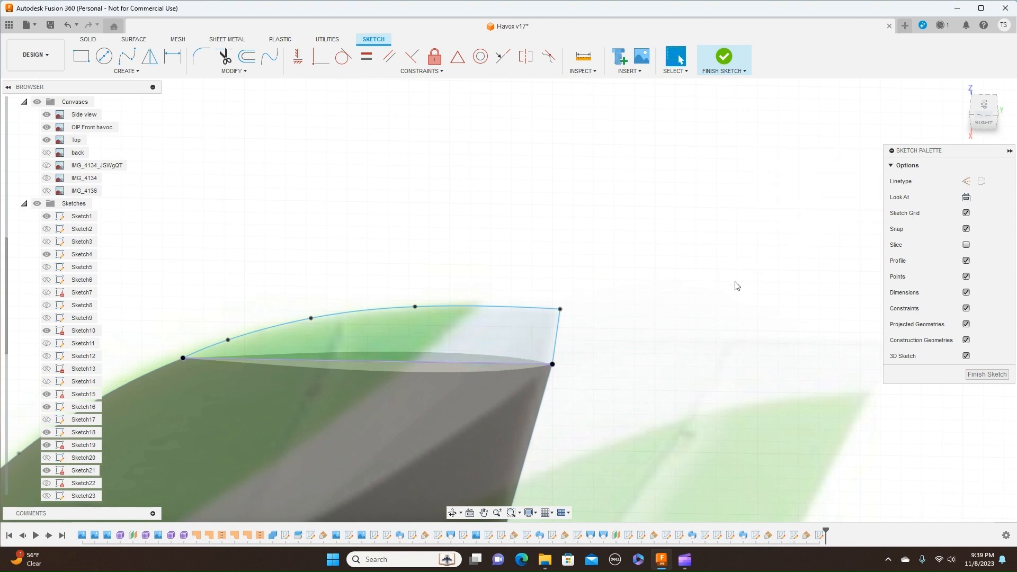
Step: Hide the reference canvases and finish the fin tip outline sketch
{"action": "scroll", "coordinate": [689, 321], "scroll_direction": "down", "scroll_amount": 3}
{"action": "scroll", "coordinate": [689, 322], "scroll_direction": "down", "scroll_amount": 2}
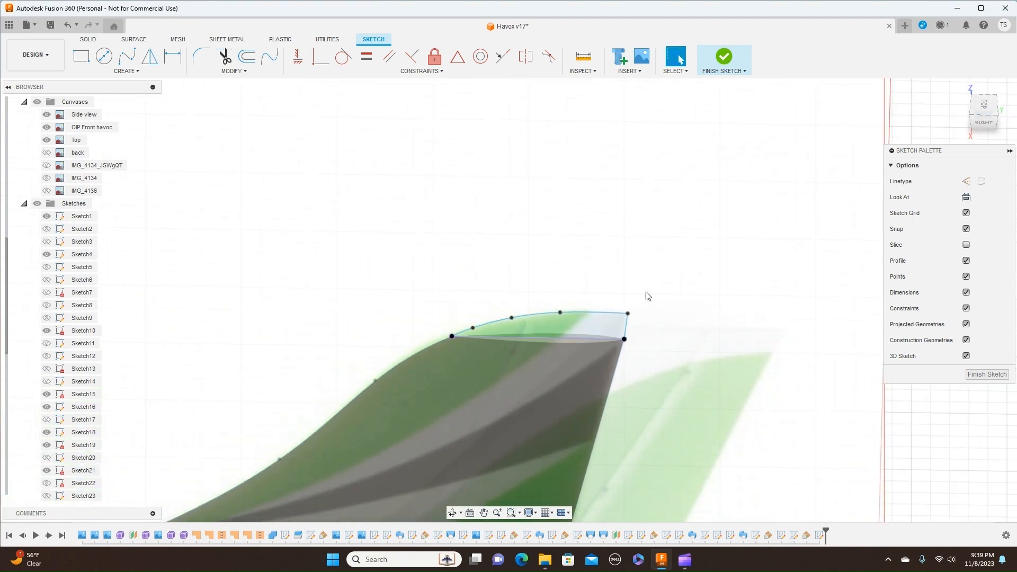
{"action": "left_click", "coordinate": [37, 102]}
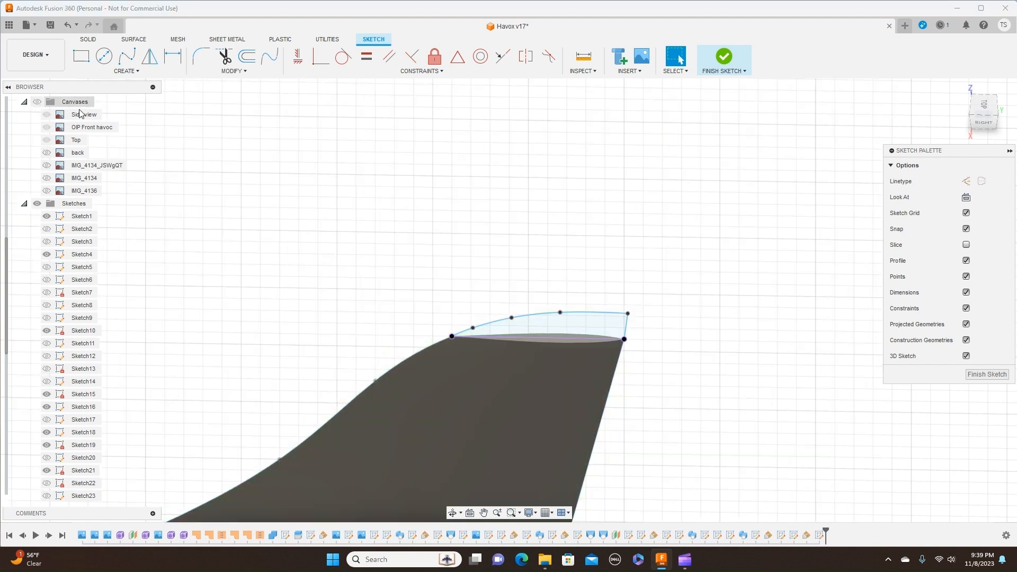
{"action": "scroll", "coordinate": [809, 258], "scroll_direction": "up", "scroll_amount": 2}
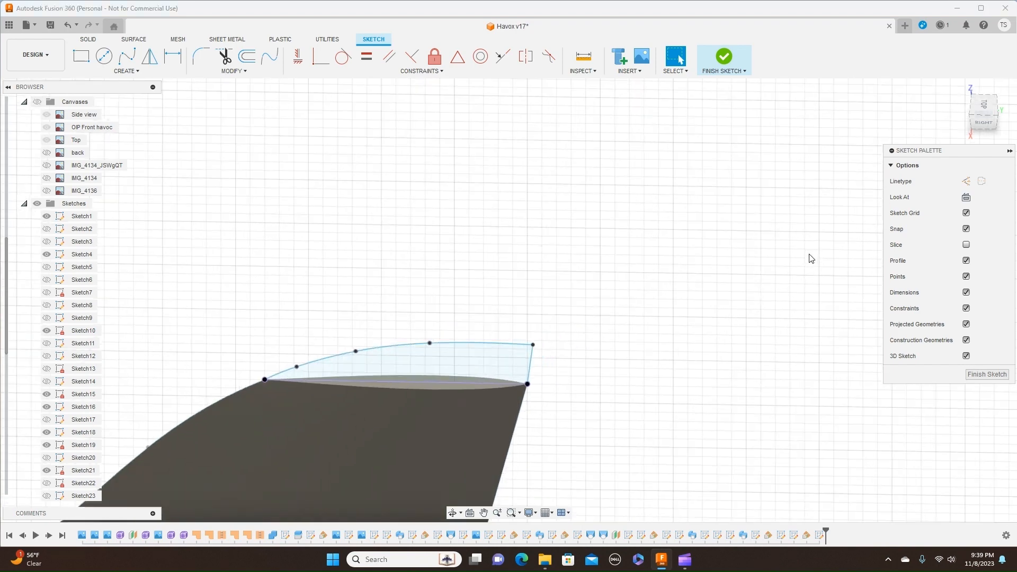
{"action": "left_click", "coordinate": [989, 120]}
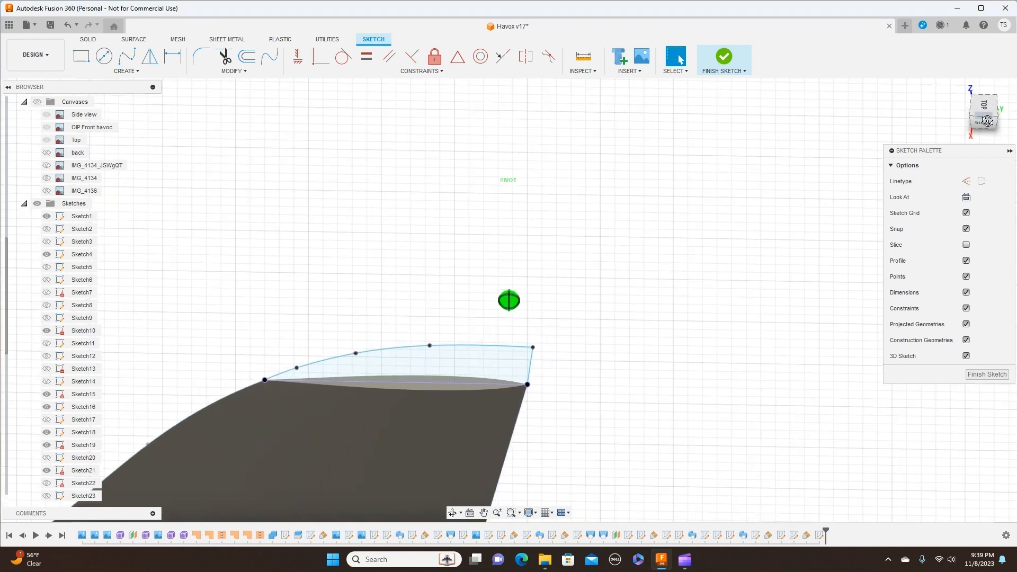
{"action": "left_click", "coordinate": [742, 75]}
{"action": "left_click", "coordinate": [733, 84]}
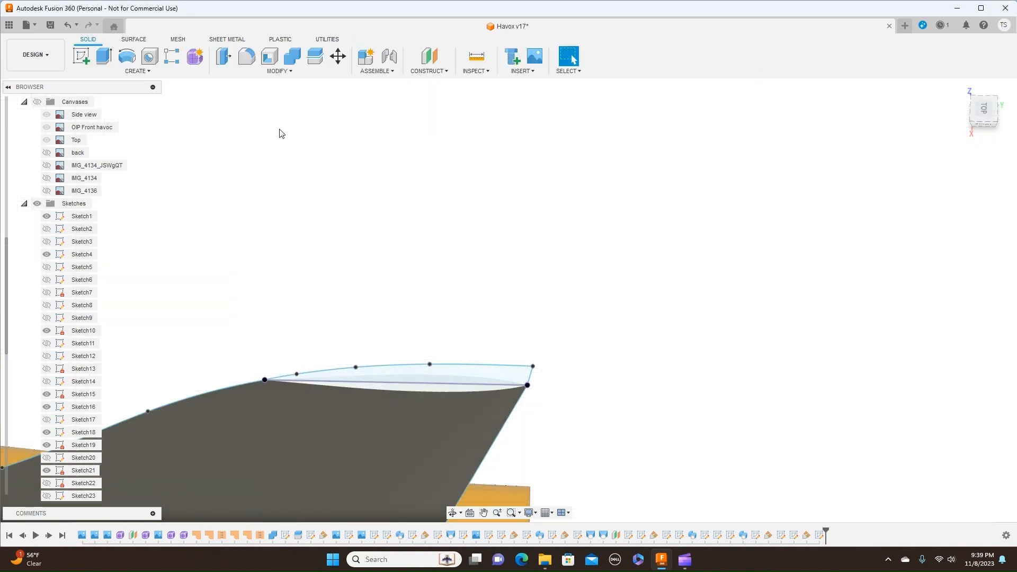
Step: Loft from one half of the fin's tip face through the upright tip outline to the other half, using the Join operation
{"action": "left_click", "coordinate": [143, 73]}
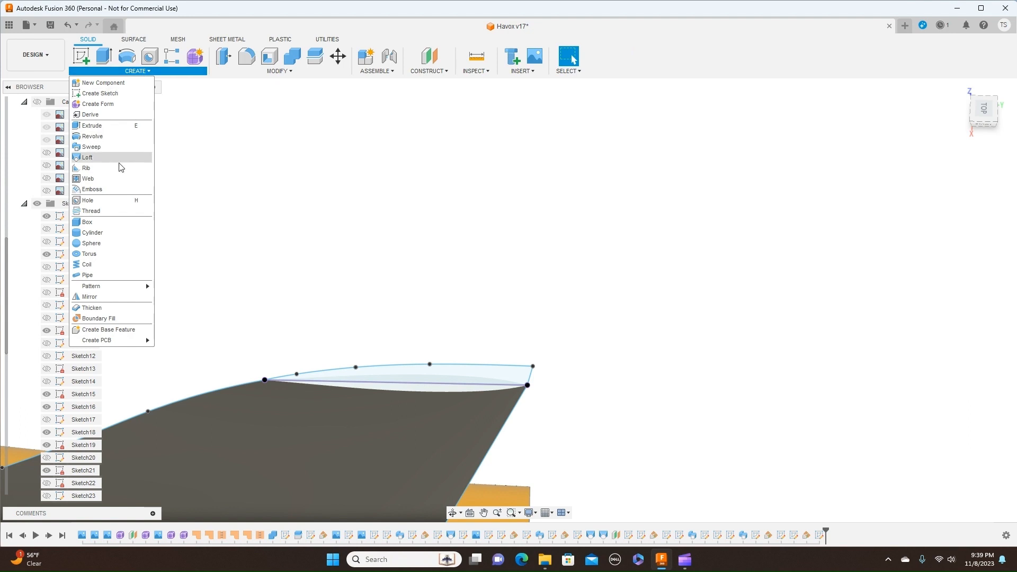
{"action": "left_click", "coordinate": [89, 157]}
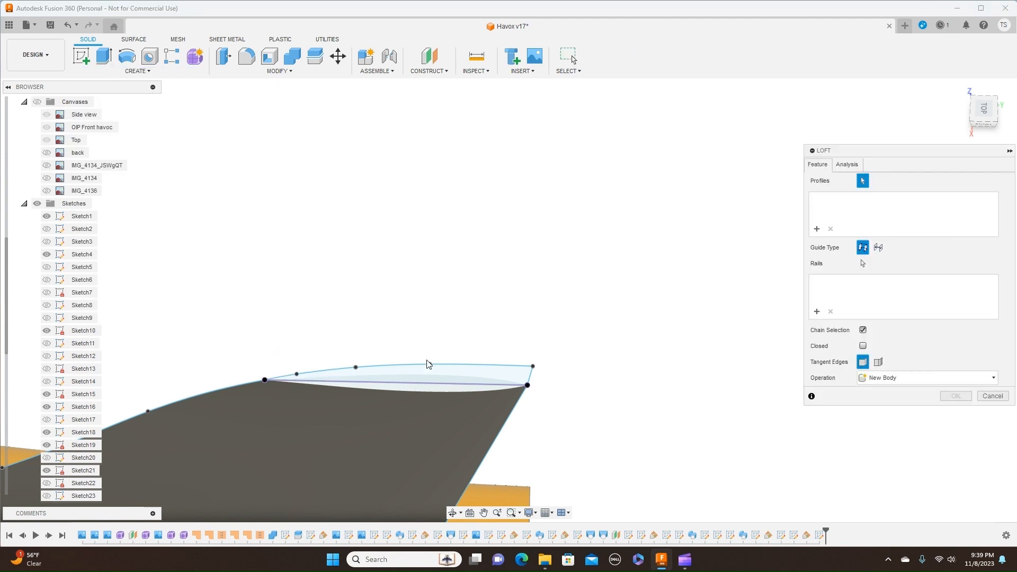
{"action": "left_click", "coordinate": [422, 392]}
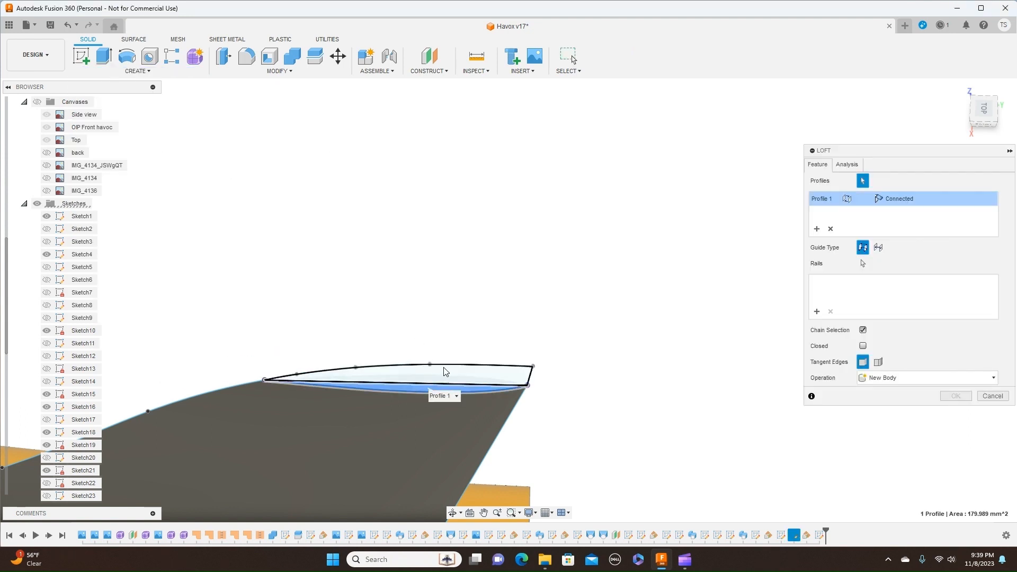
{"action": "left_click", "coordinate": [444, 374]}
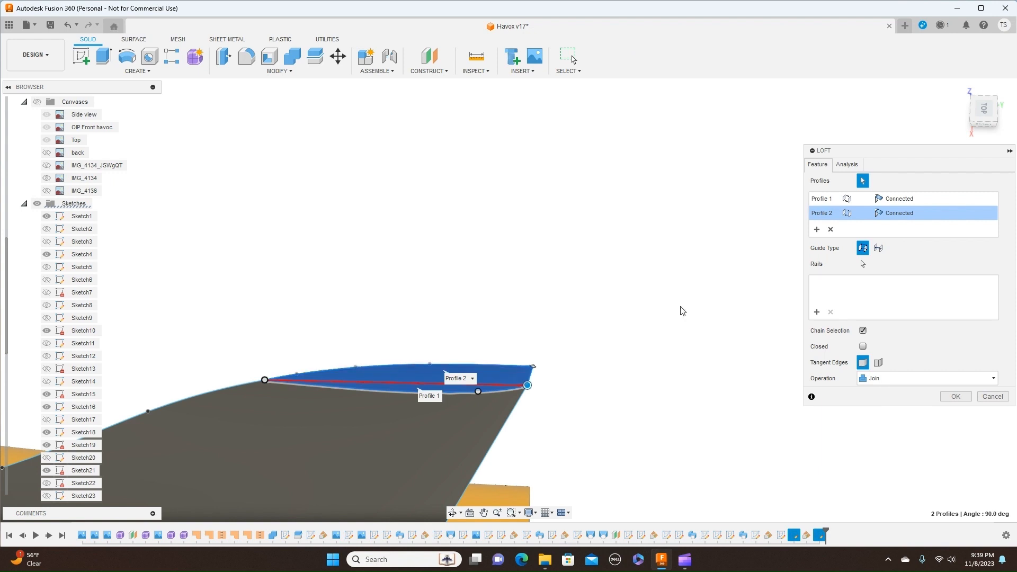
{"action": "left_click", "coordinate": [985, 109]}
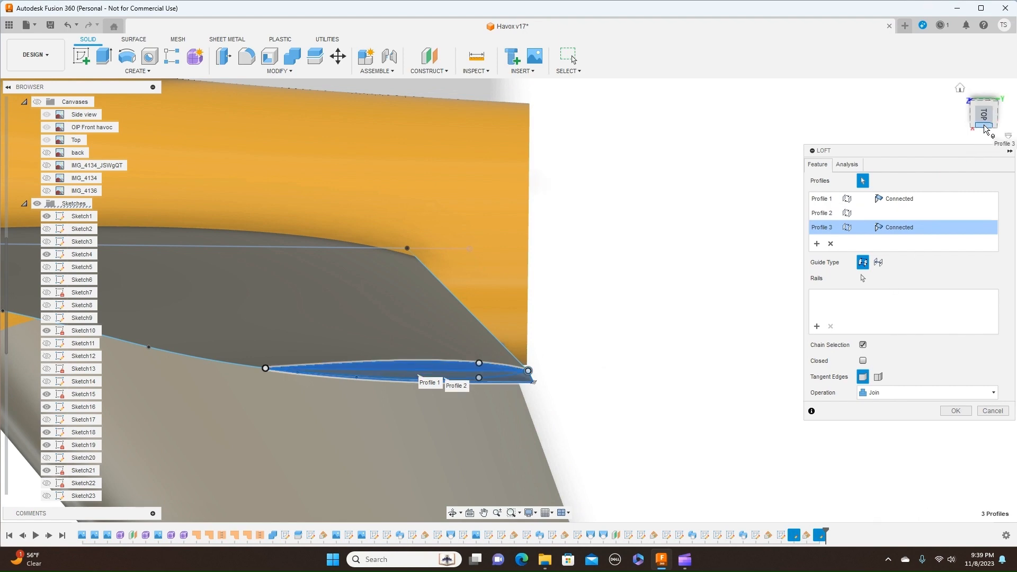
{"action": "mouse_move", "coordinate": [985, 128]}
{"action": "left_mouse_down"}
{"action": "mouse_move", "coordinate": [976, 95]}
{"action": "mouse_move", "coordinate": [984, 141]}
{"action": "left_mouse_up"}
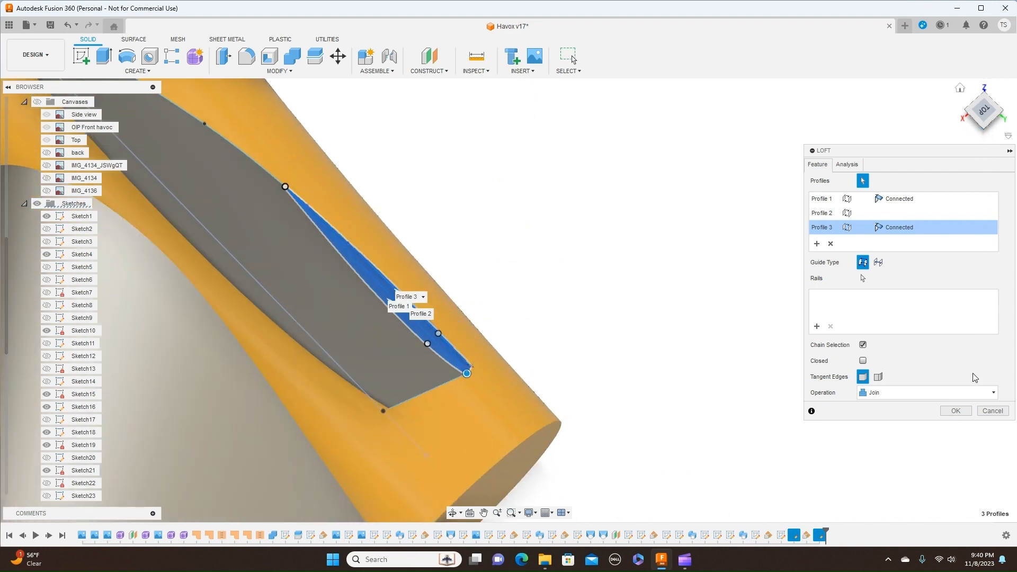
{"action": "left_click", "coordinate": [968, 412]}
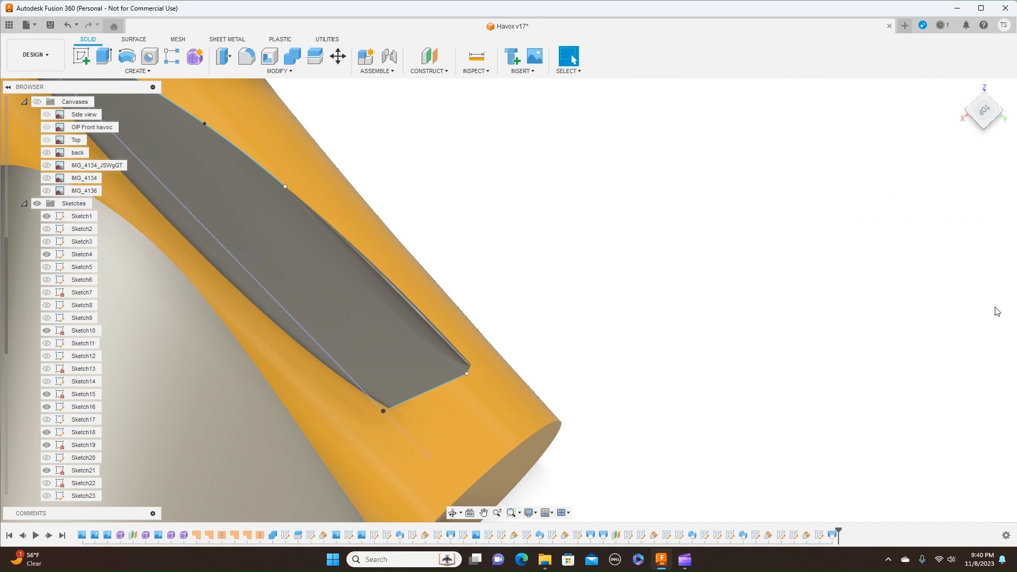
Step: Hide all sketches and show the whole jet from the right side
{"action": "left_click", "coordinate": [987, 128]}
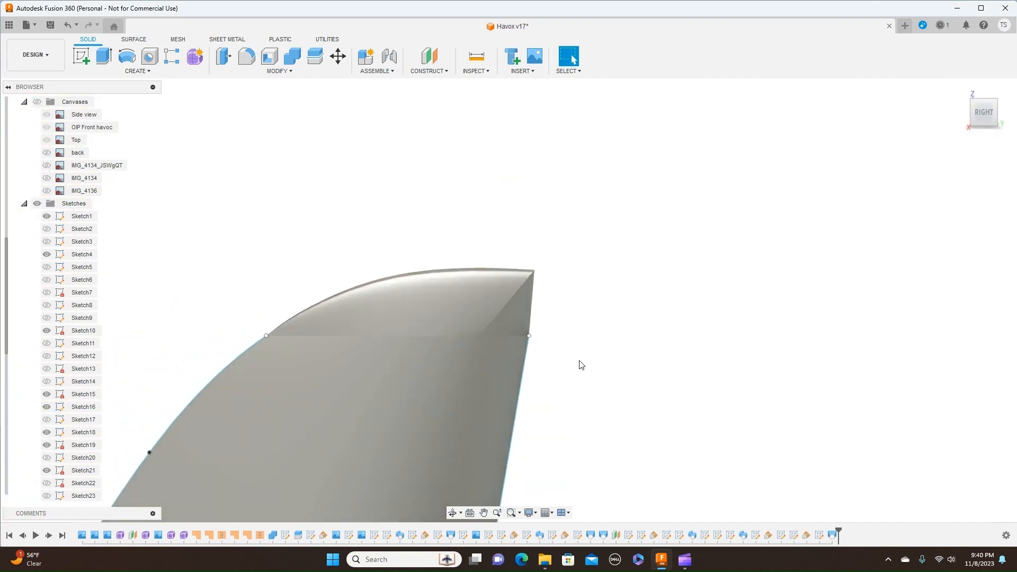
{"action": "middle_click_drag", "start_coordinate": [630, 375], "coordinate": [727, 205]}
{"action": "scroll", "coordinate": [757, 308], "scroll_direction": "down", "scroll_amount": 5}
{"action": "scroll", "coordinate": [758, 308], "scroll_direction": "down", "scroll_amount": 2}
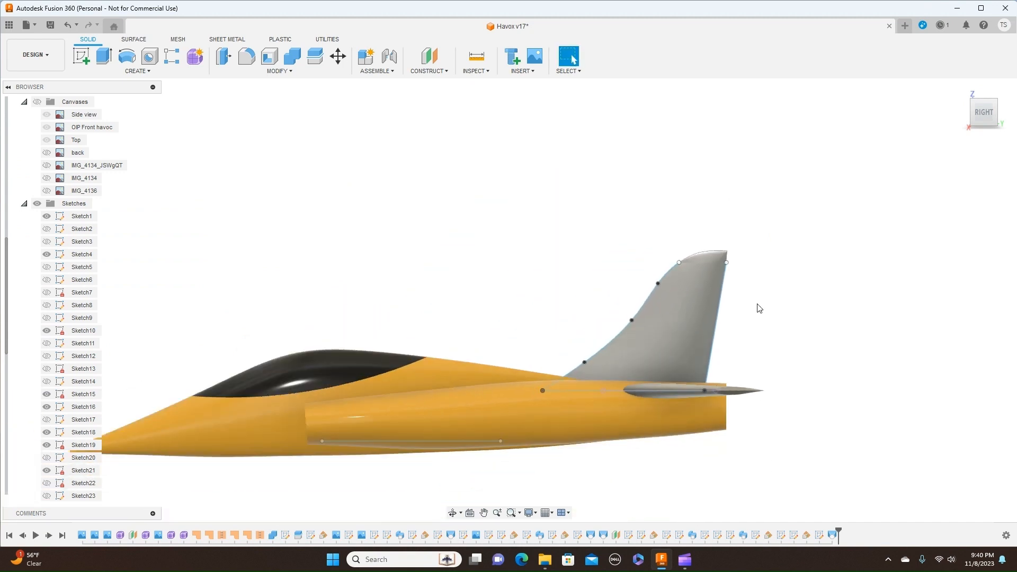
{"action": "left_click", "coordinate": [37, 204]}
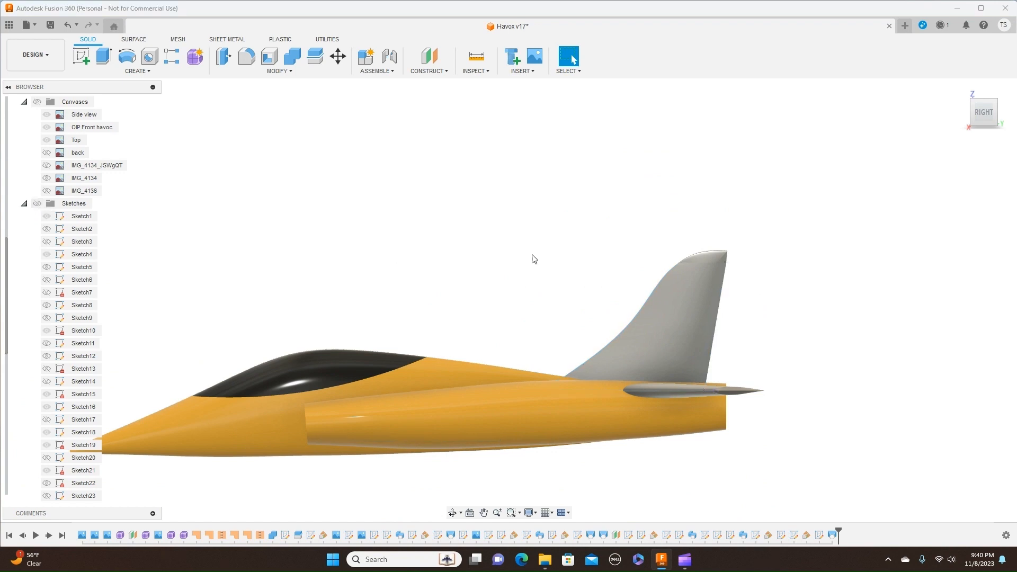
Step: Show the left wing body and the reference canvases with the jet in the right side view
{"action": "scroll", "coordinate": [824, 313], "scroll_direction": "down", "scroll_amount": 2}
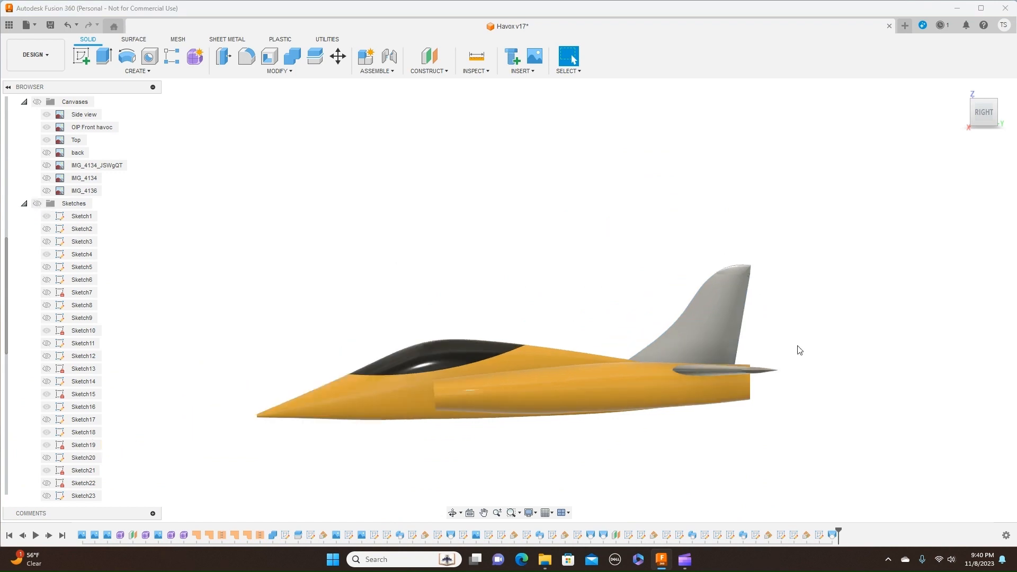
{"action": "mouse_move", "coordinate": [984, 114]}
{"action": "left_mouse_down"}
{"action": "mouse_move", "coordinate": [1009, 139]}
{"action": "mouse_move", "coordinate": [1008, 110]}
{"action": "mouse_move", "coordinate": [949, 110]}
{"action": "mouse_move", "coordinate": [938, 136]}
{"action": "mouse_move", "coordinate": [919, 121]}
{"action": "mouse_move", "coordinate": [948, 134]}
{"action": "mouse_move", "coordinate": [970, 112]}
{"action": "left_mouse_up"}
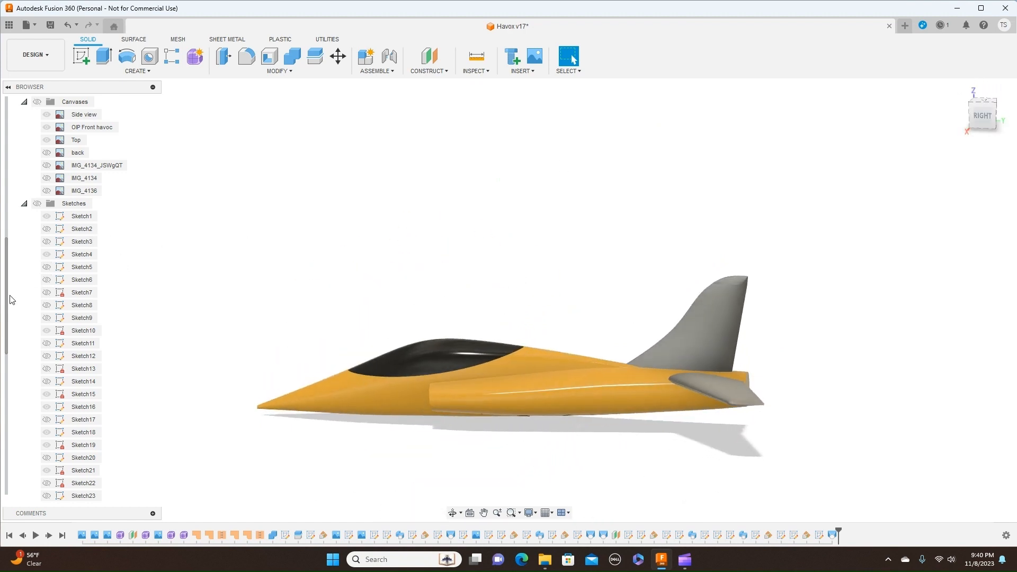
{"action": "scroll", "coordinate": [9, 297], "scroll_direction": "up", "scroll_amount": 3}
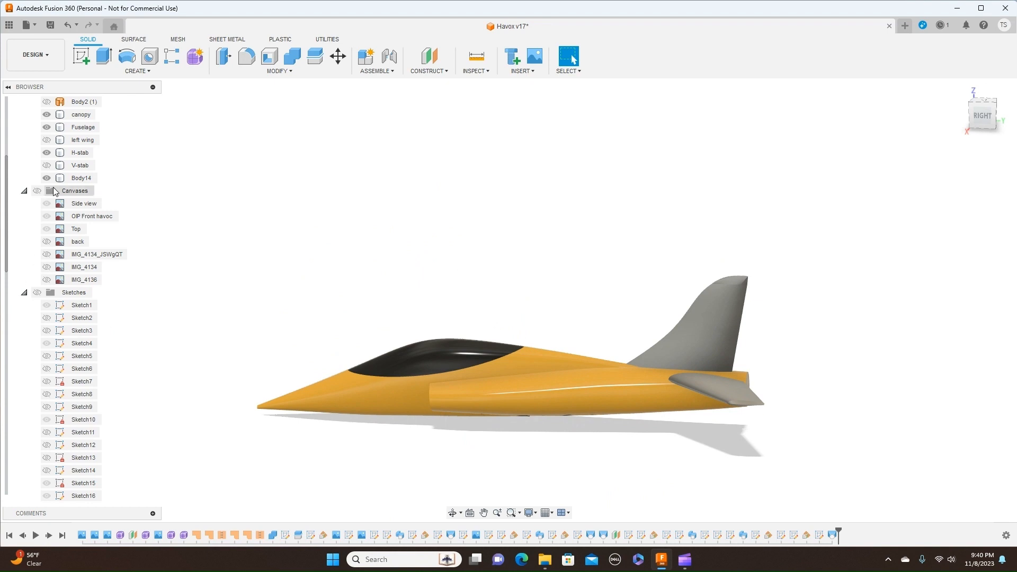
{"action": "left_click", "coordinate": [47, 140]}
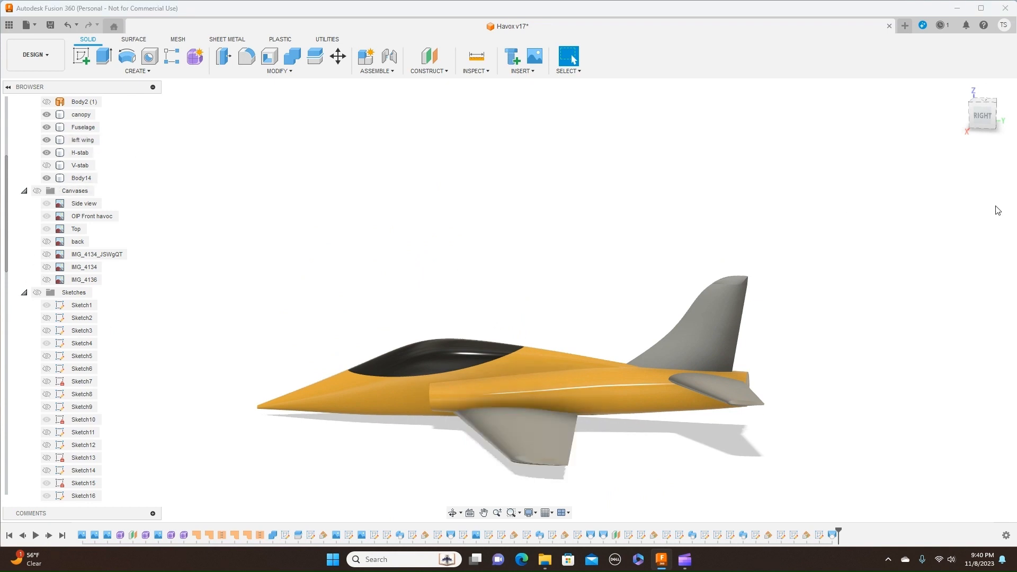
{"action": "mouse_move", "coordinate": [973, 118]}
{"action": "left_mouse_down"}
{"action": "mouse_move", "coordinate": [998, 129]}
{"action": "mouse_move", "coordinate": [1003, 117]}
{"action": "mouse_move", "coordinate": [952, 116]}
{"action": "mouse_move", "coordinate": [964, 127]}
{"action": "mouse_move", "coordinate": [981, 119]}
{"action": "left_mouse_up"}
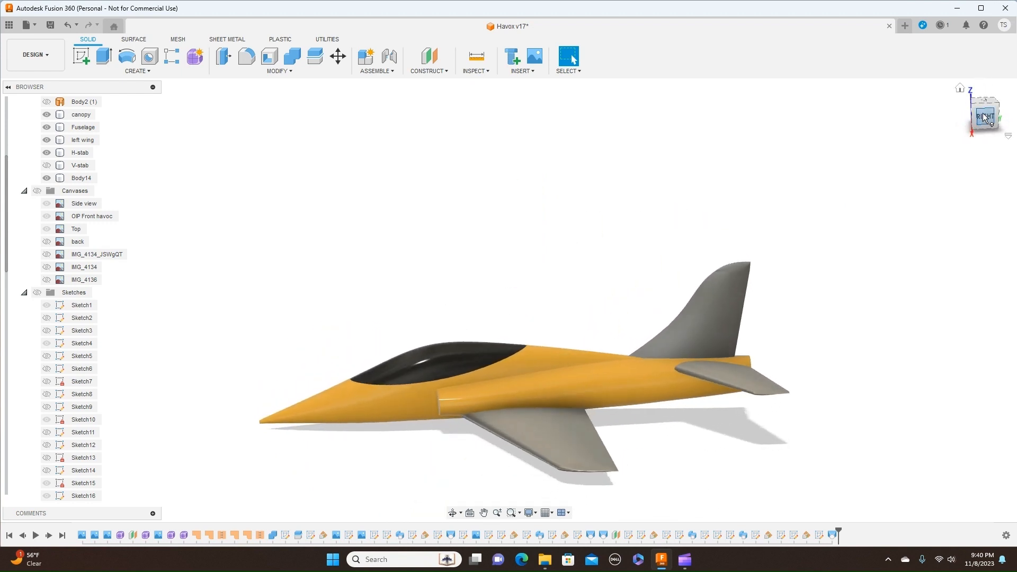
{"action": "left_click", "coordinate": [983, 117]}
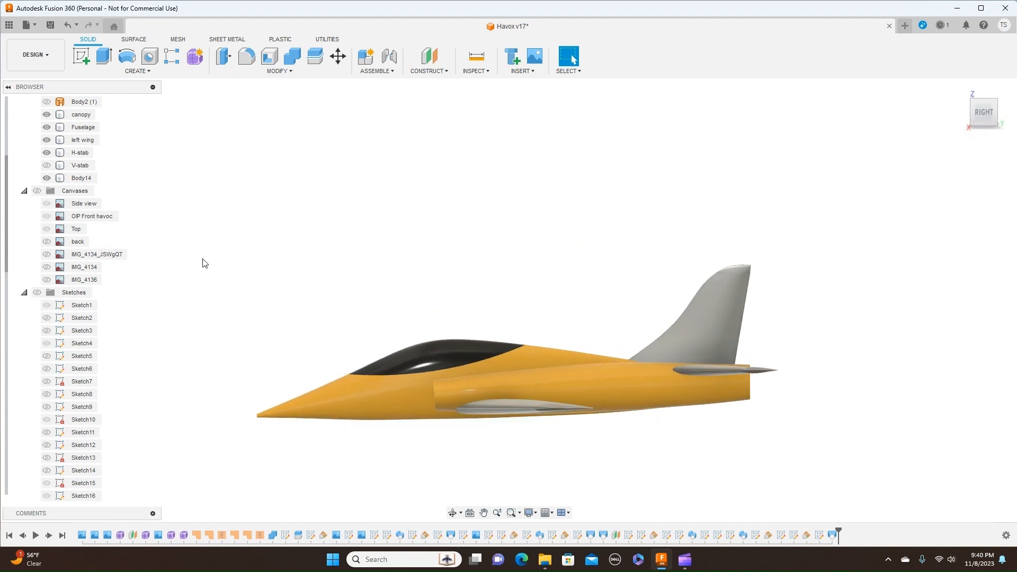
{"action": "left_click", "coordinate": [38, 190]}
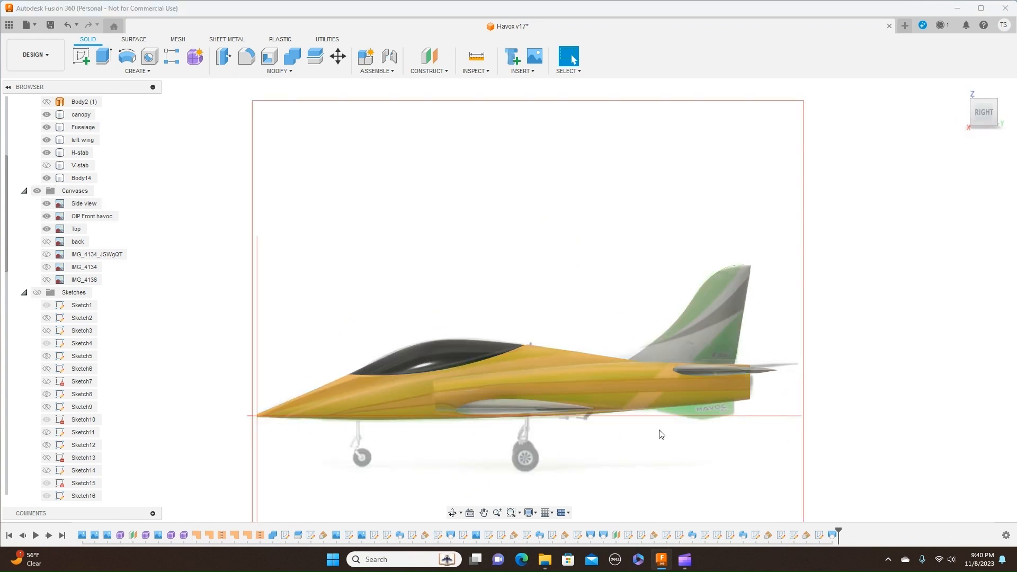